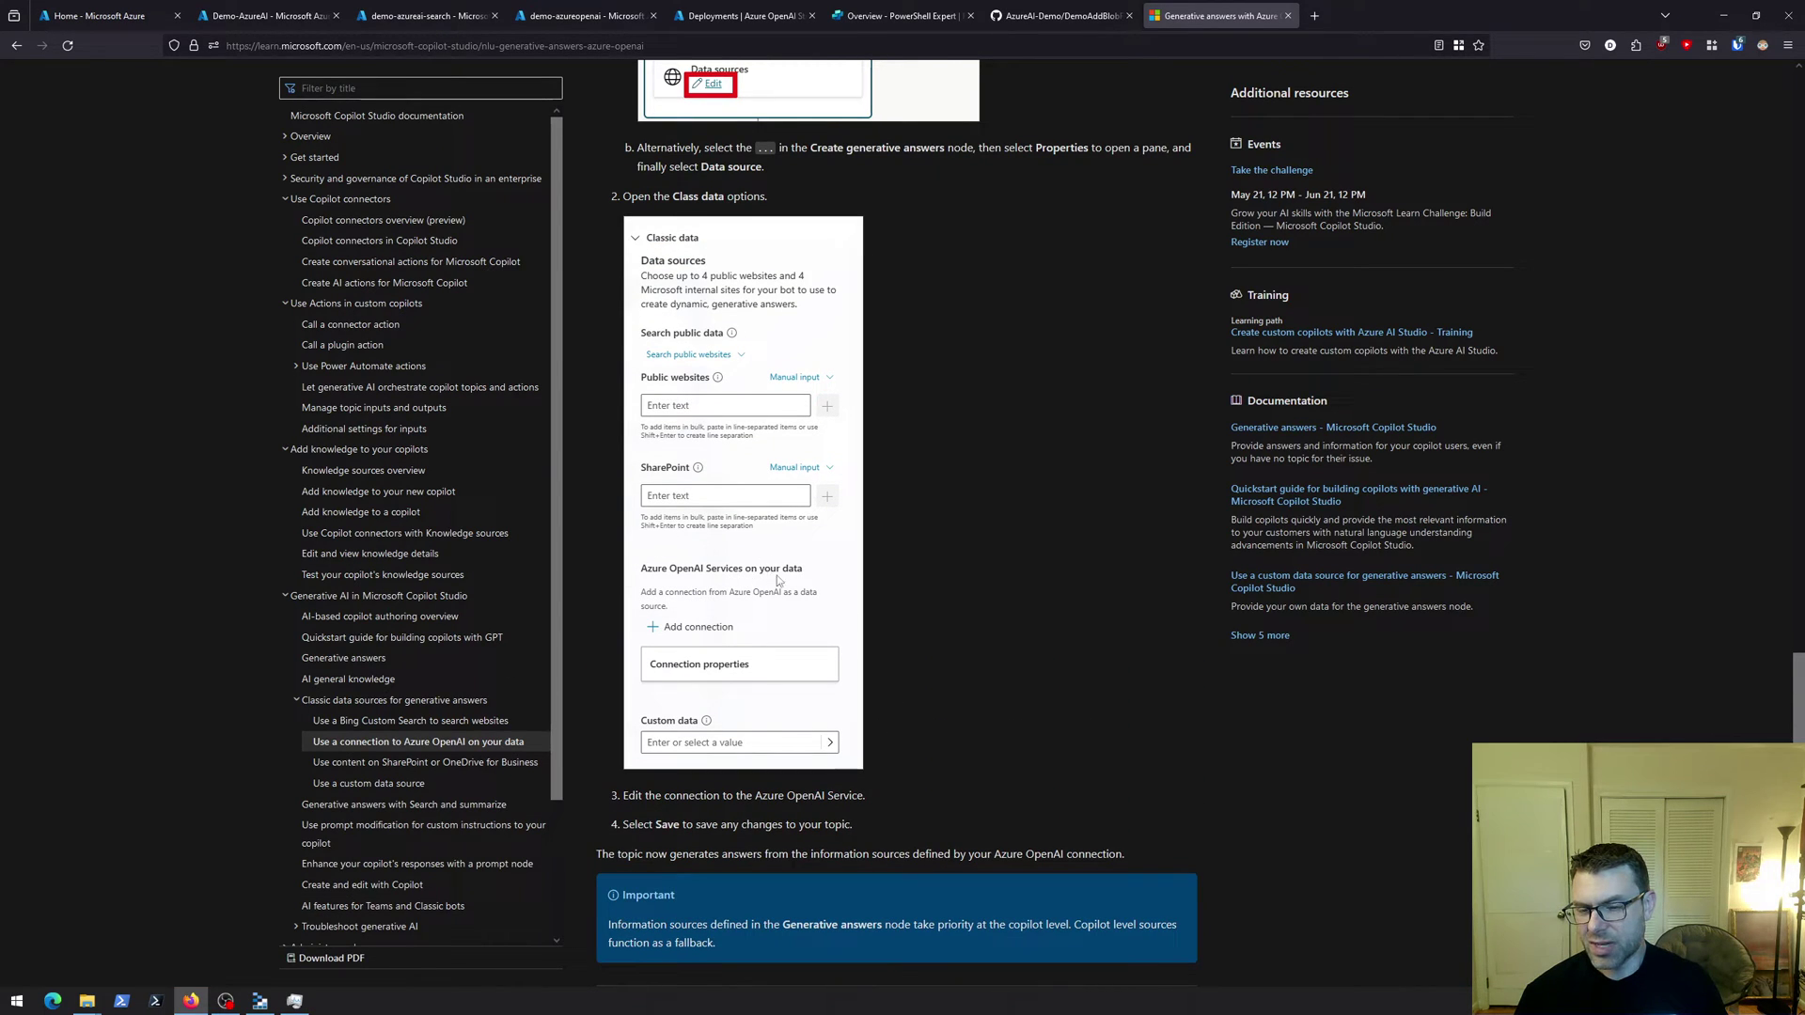
Open the Demo-AzureAI-Cog resource from the Demo-AzureAI resource group in a separate browser tab
scroll(884, 571, "up", 3)
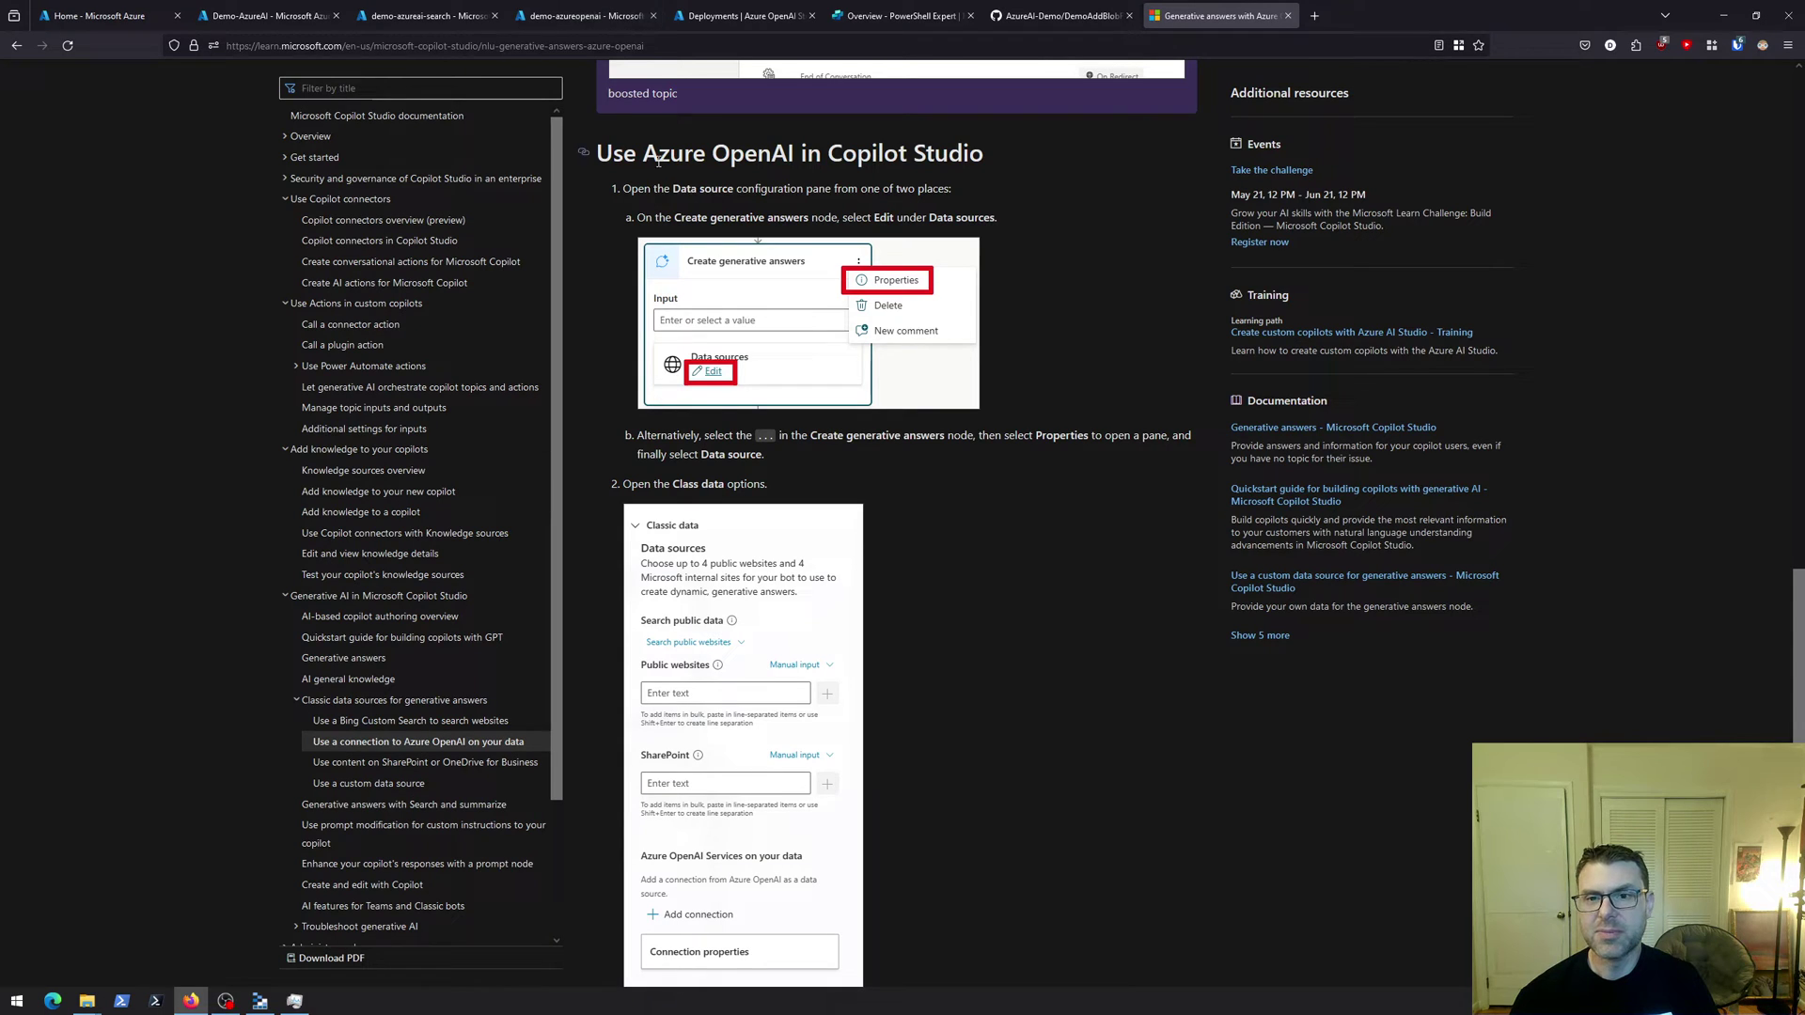
left_click(302, 17)
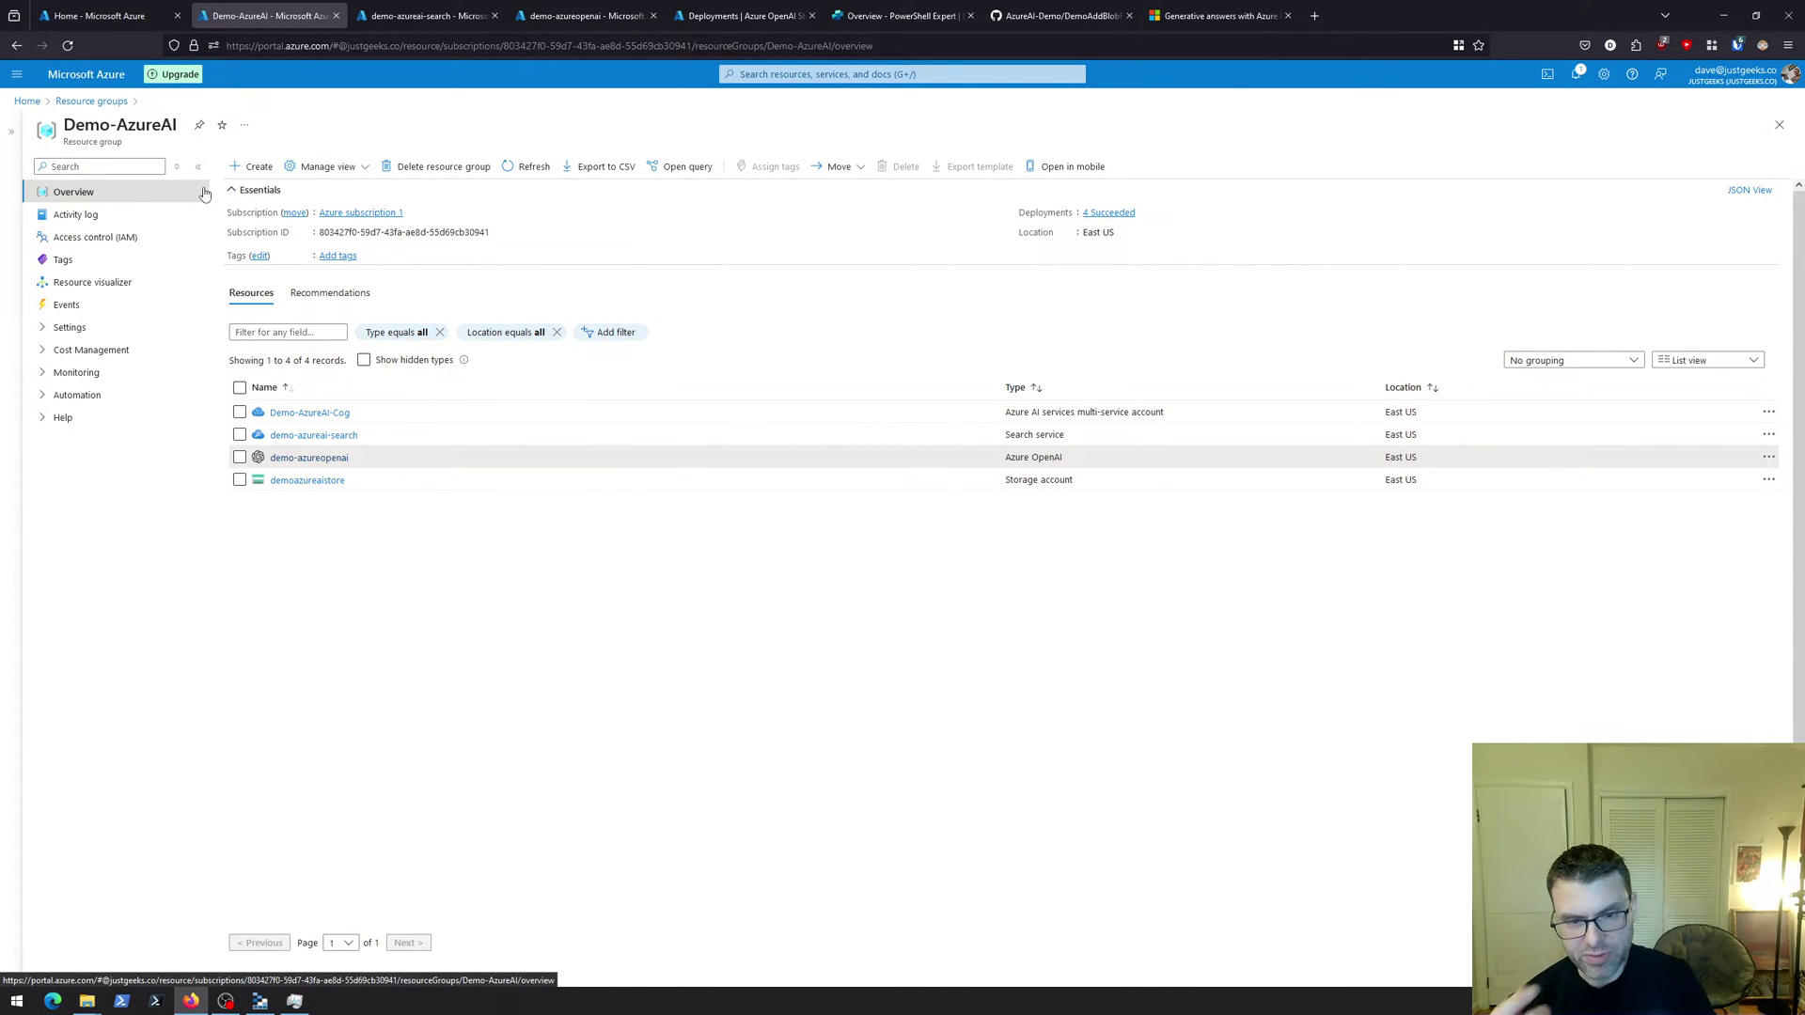
right_click(298, 416)
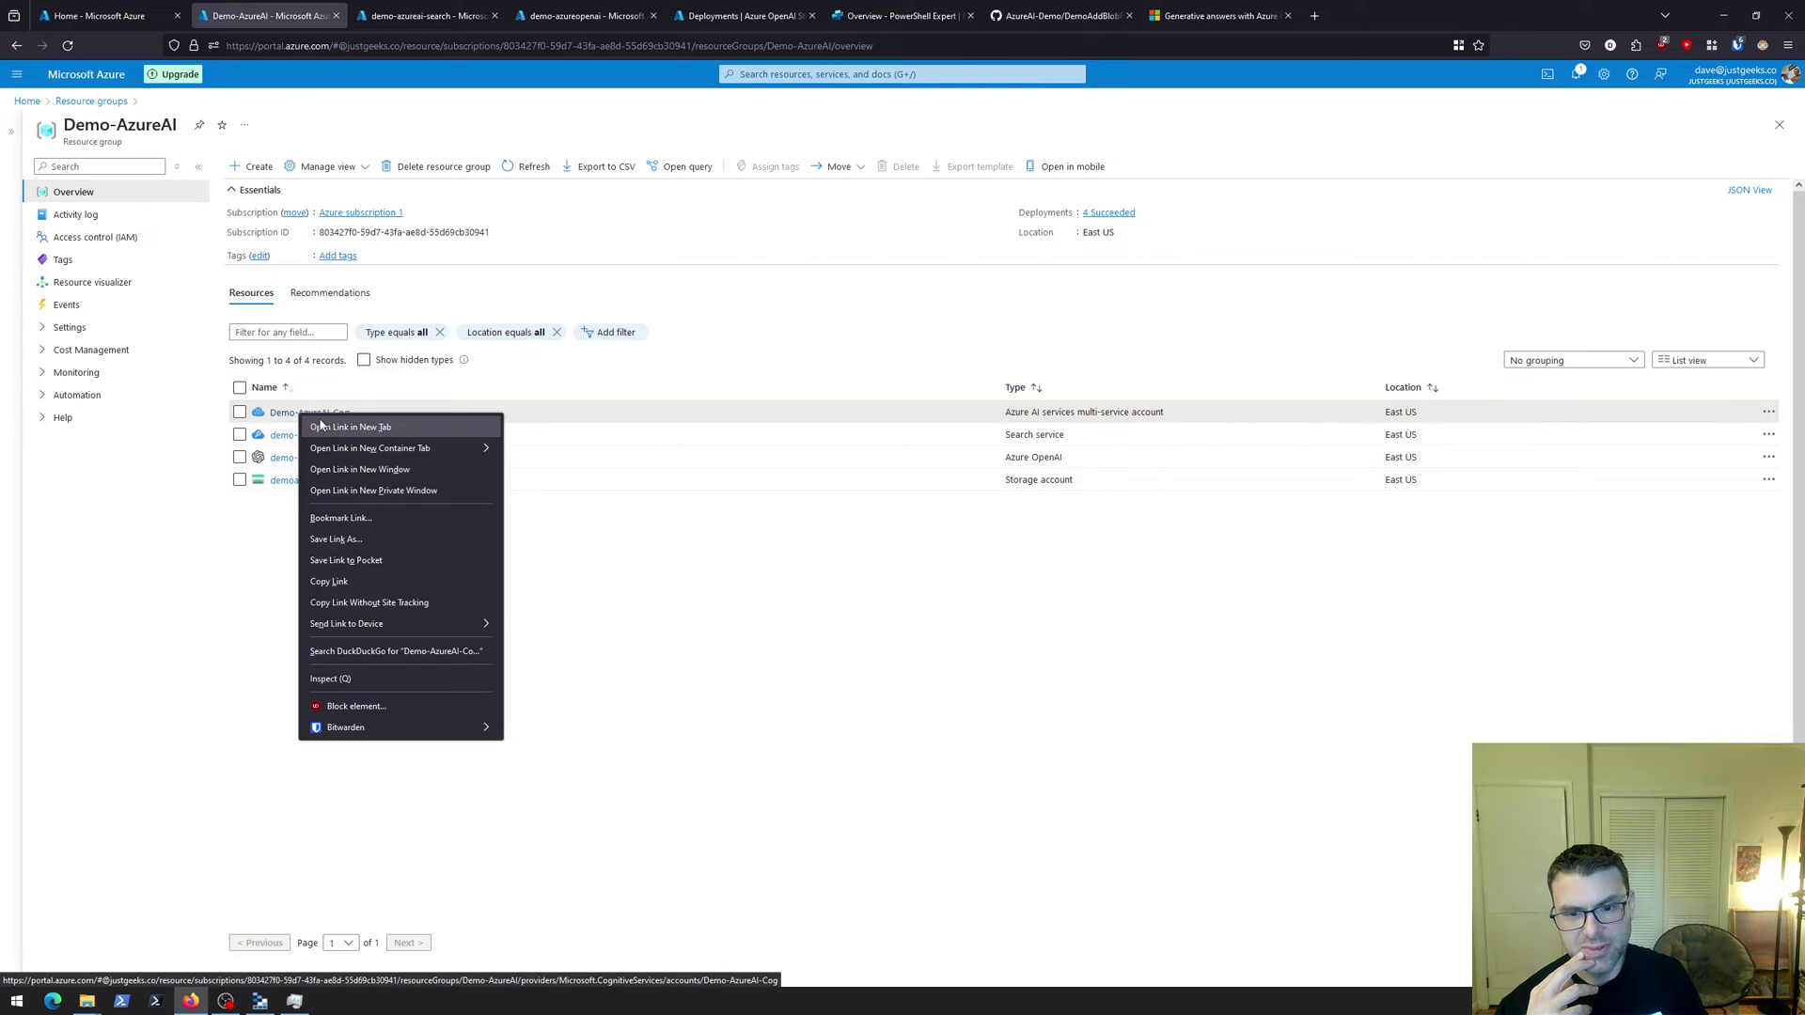
left_click(323, 420)
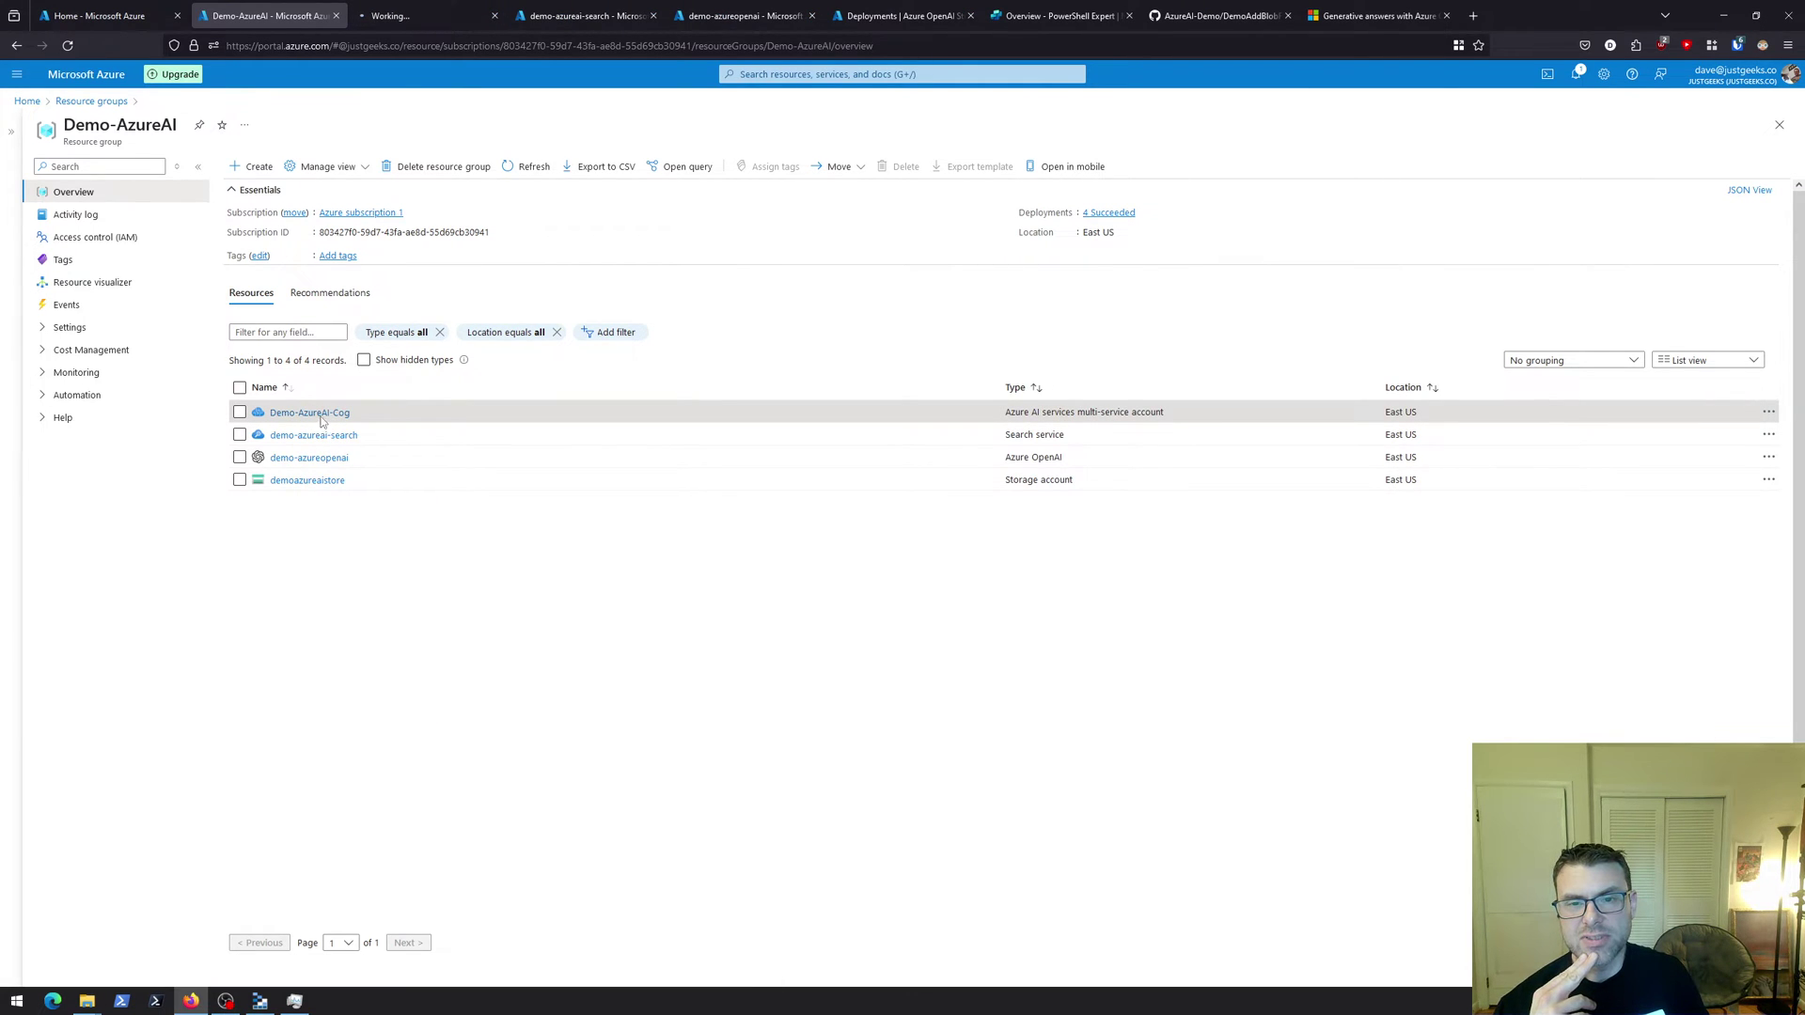
left_click(417, 17)
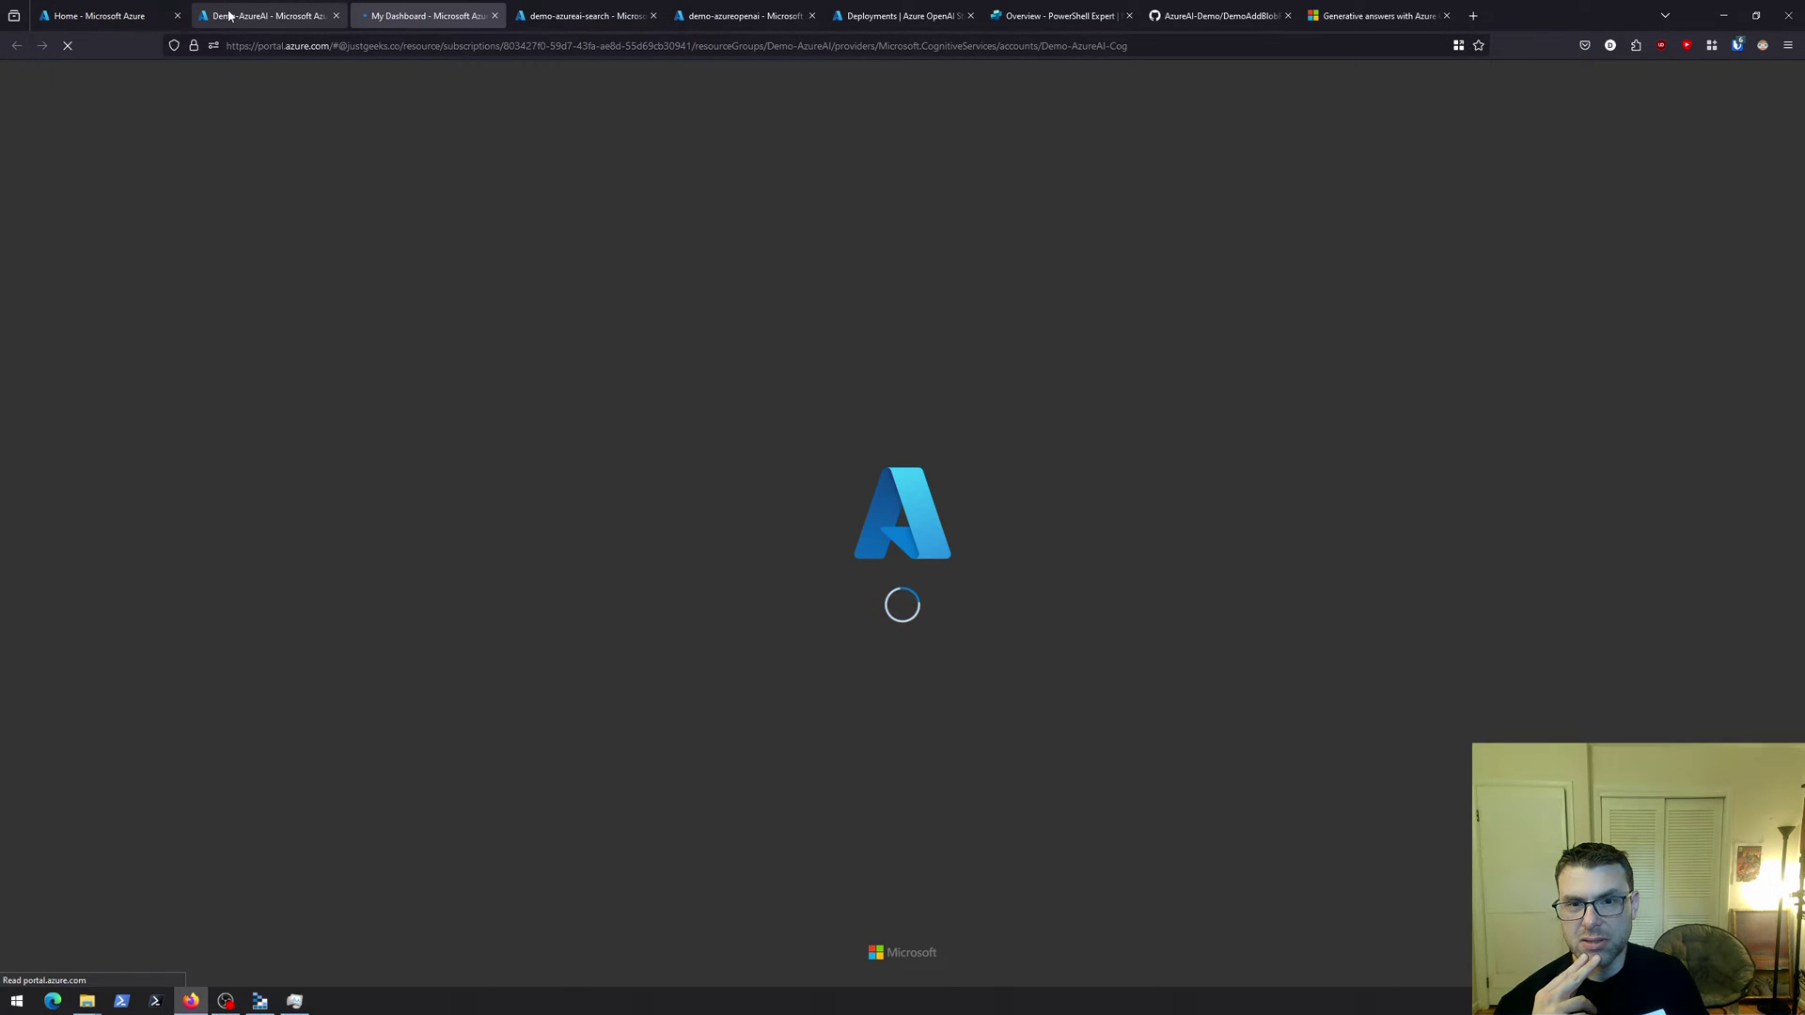
Start creating a resource in the Demo-AzureAI resource group and search the Marketplace for "azure ai"
left_click(280, 16)
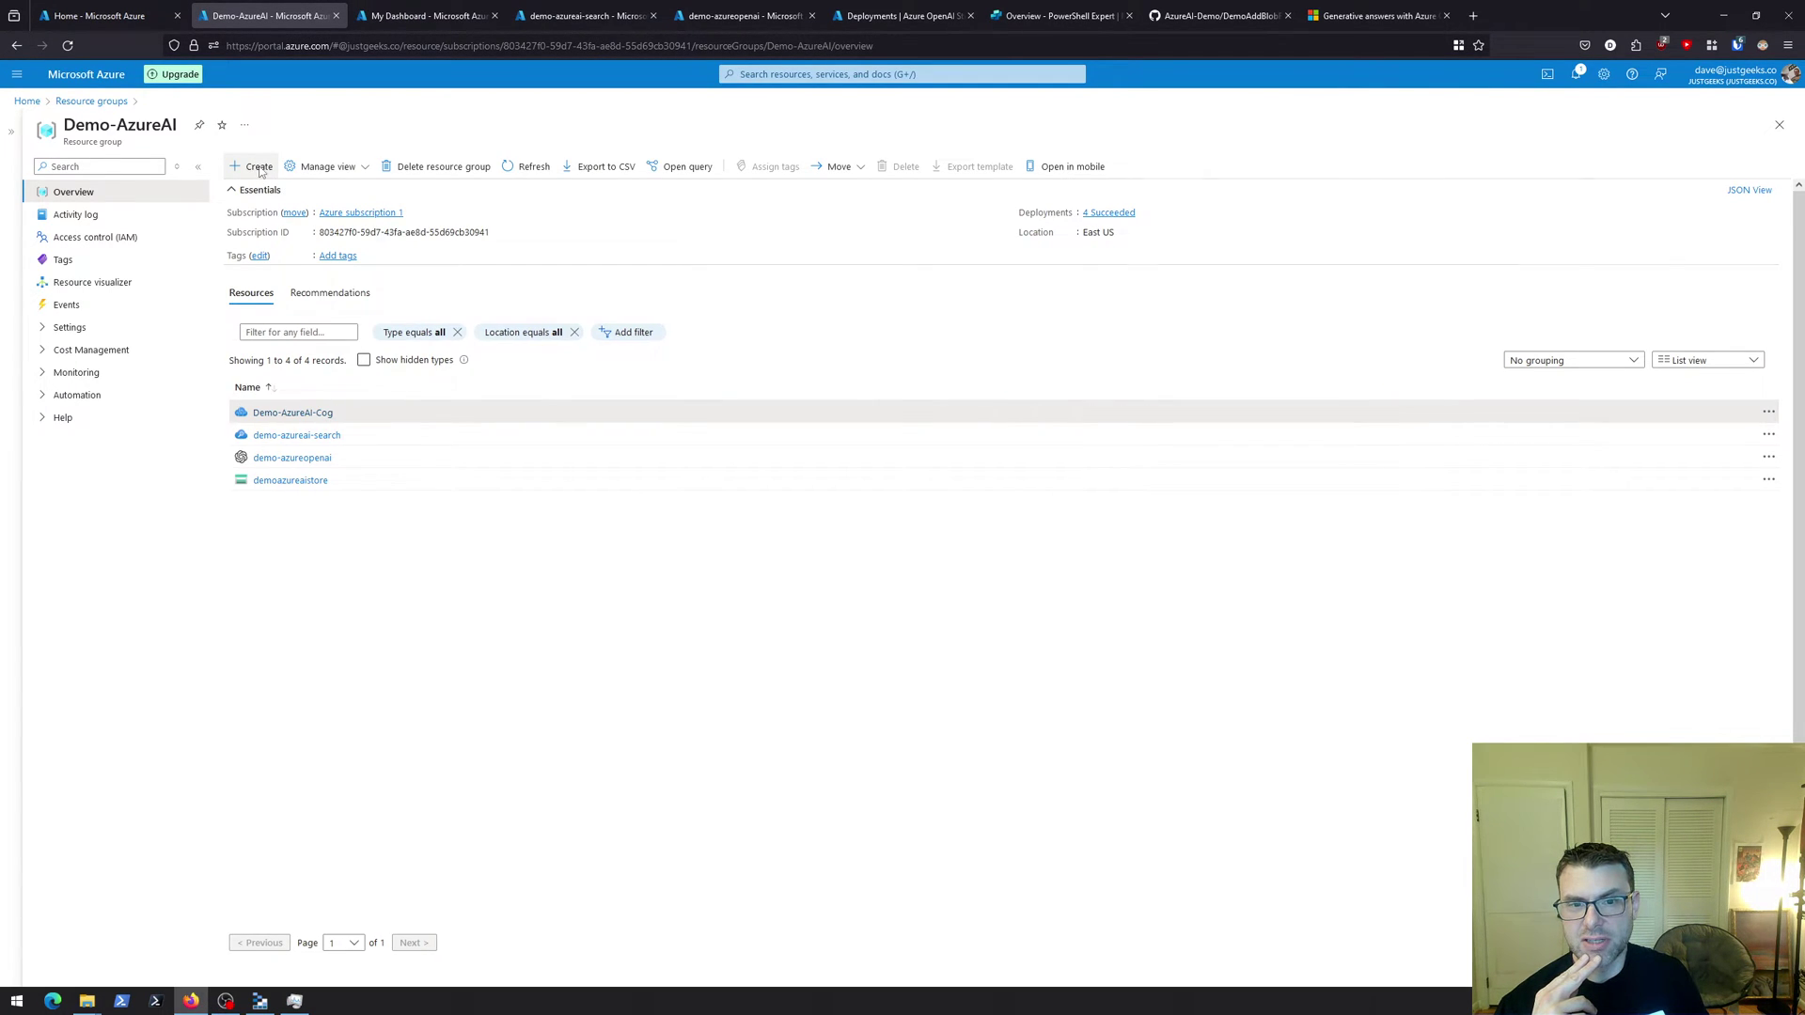
left_click(260, 168)
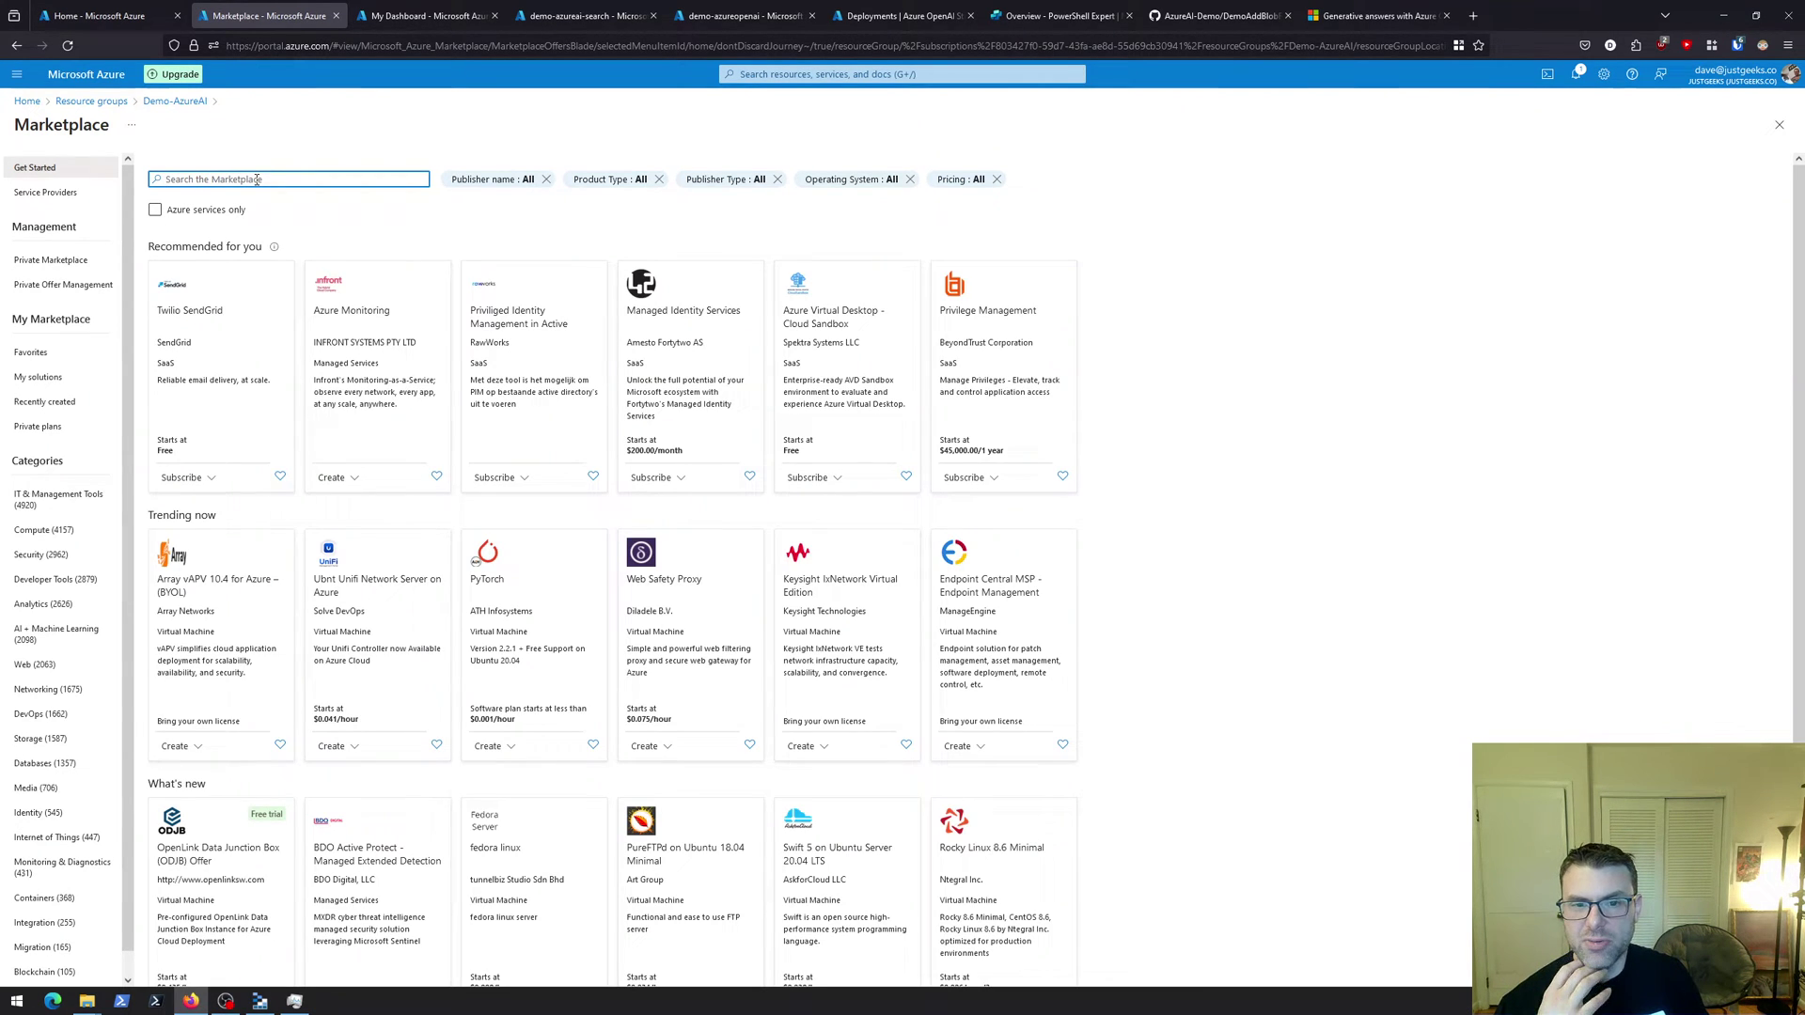
type("azure ai")
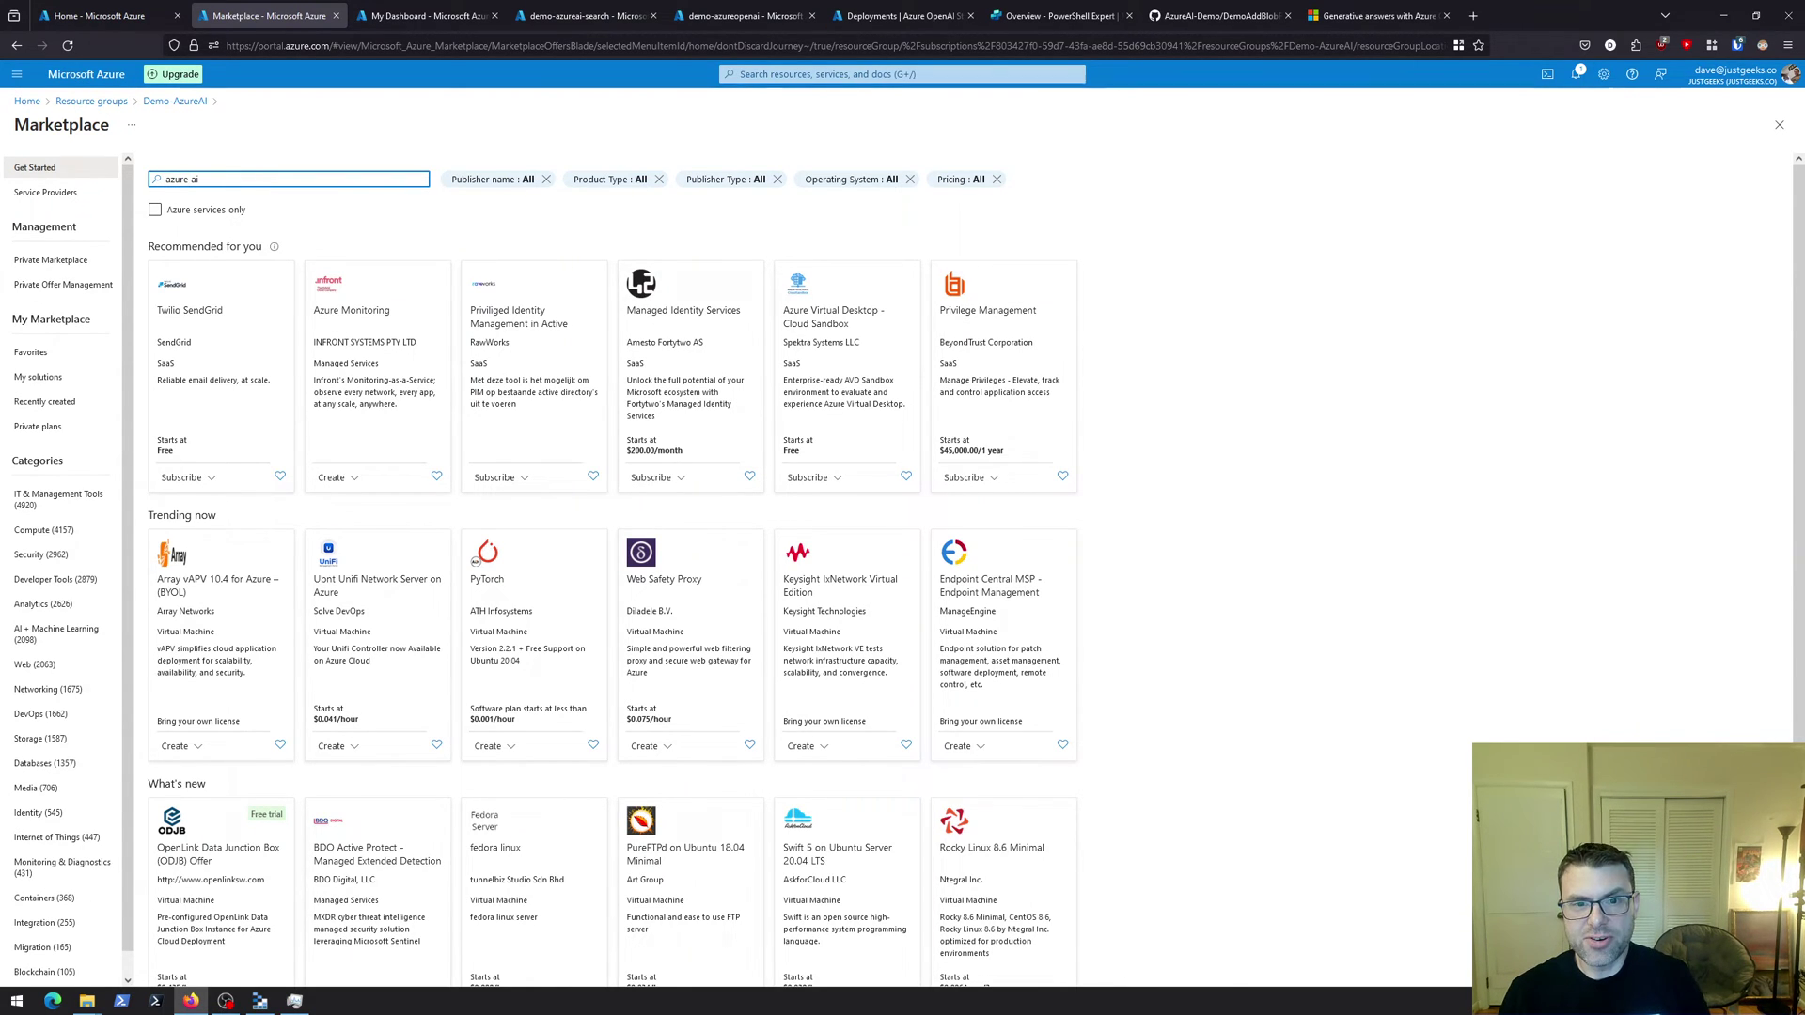
key("Return")
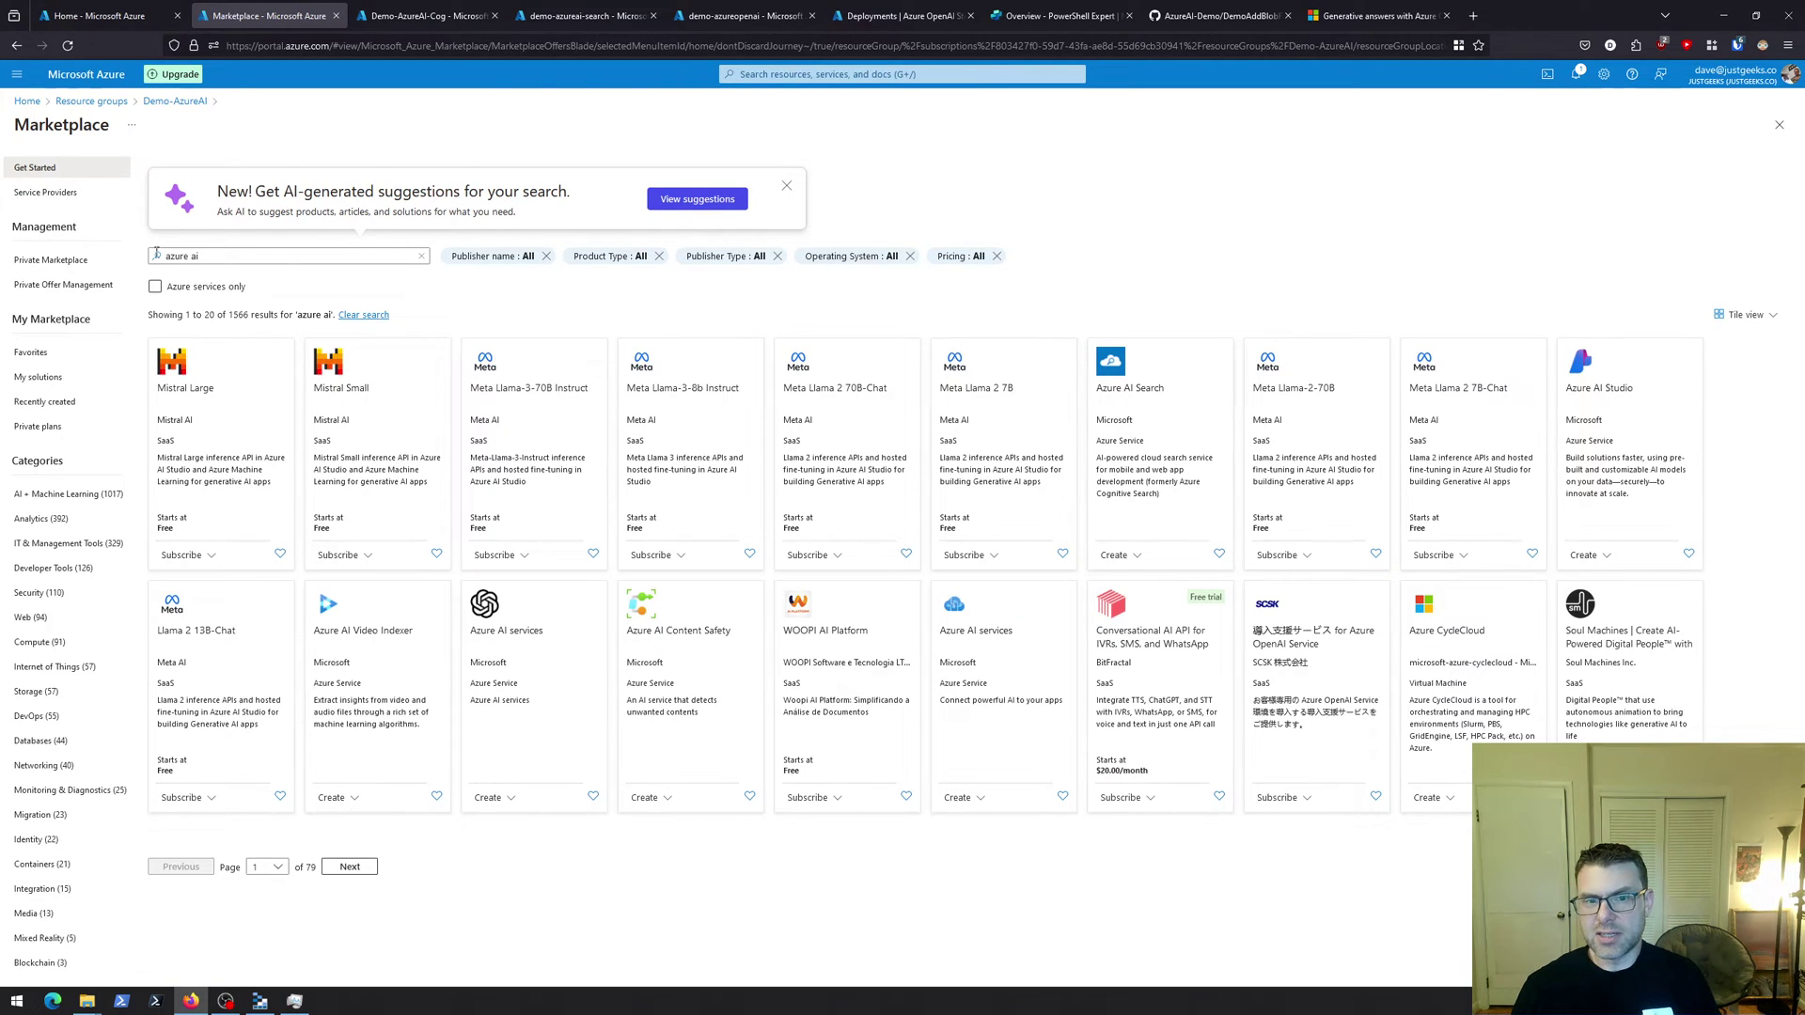
Replace the Marketplace search term with "open ai studio" and run the search
left_click_drag(220, 256, 106, 247)
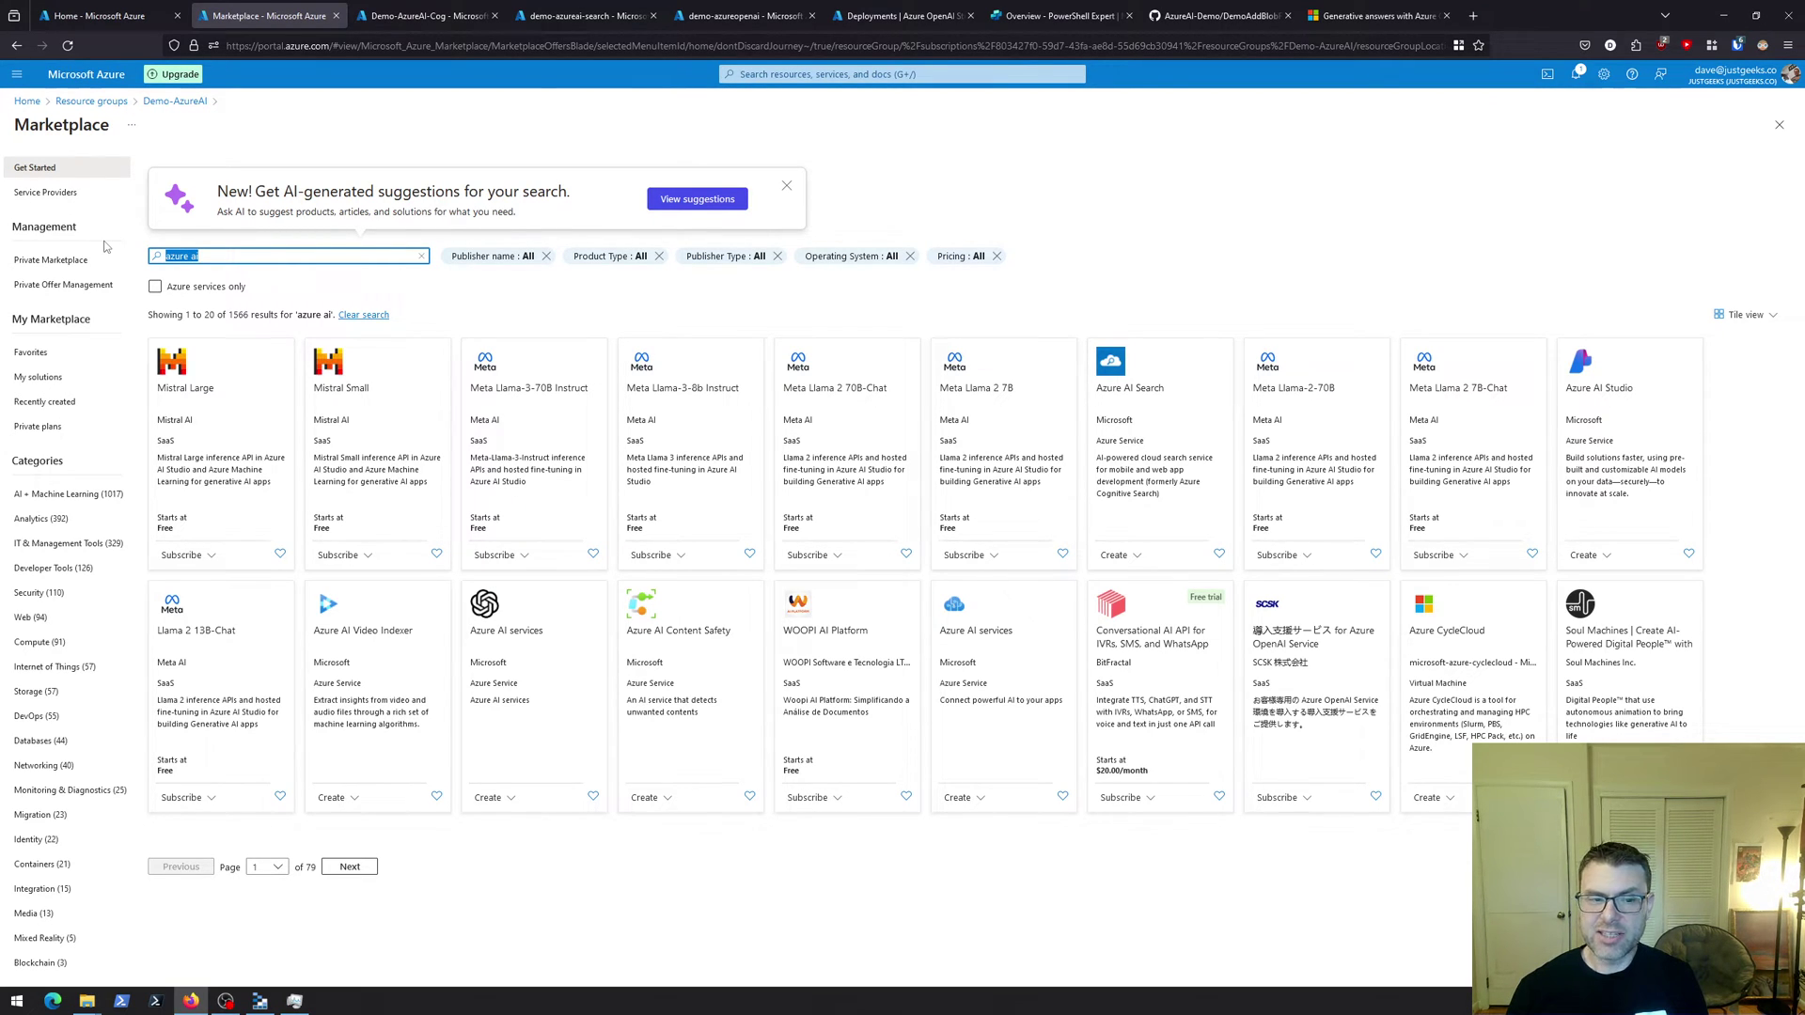
type("opena")
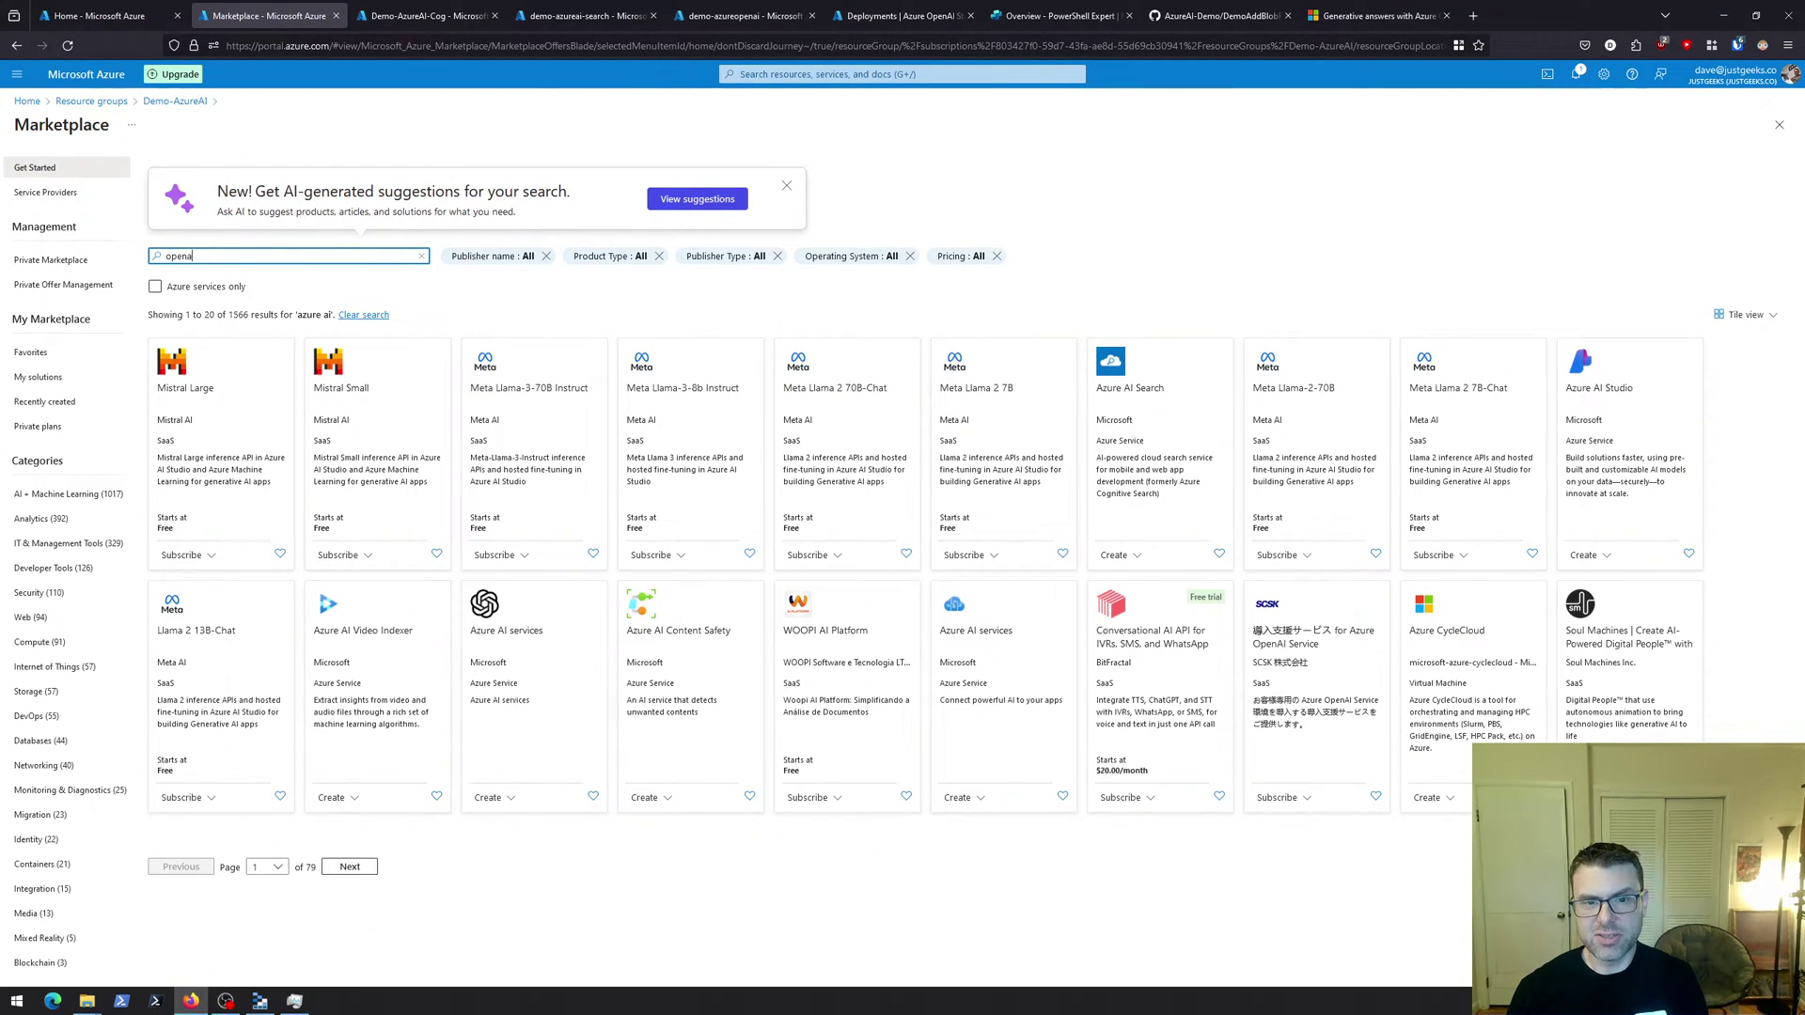
key("BackSpace")
type("ai")
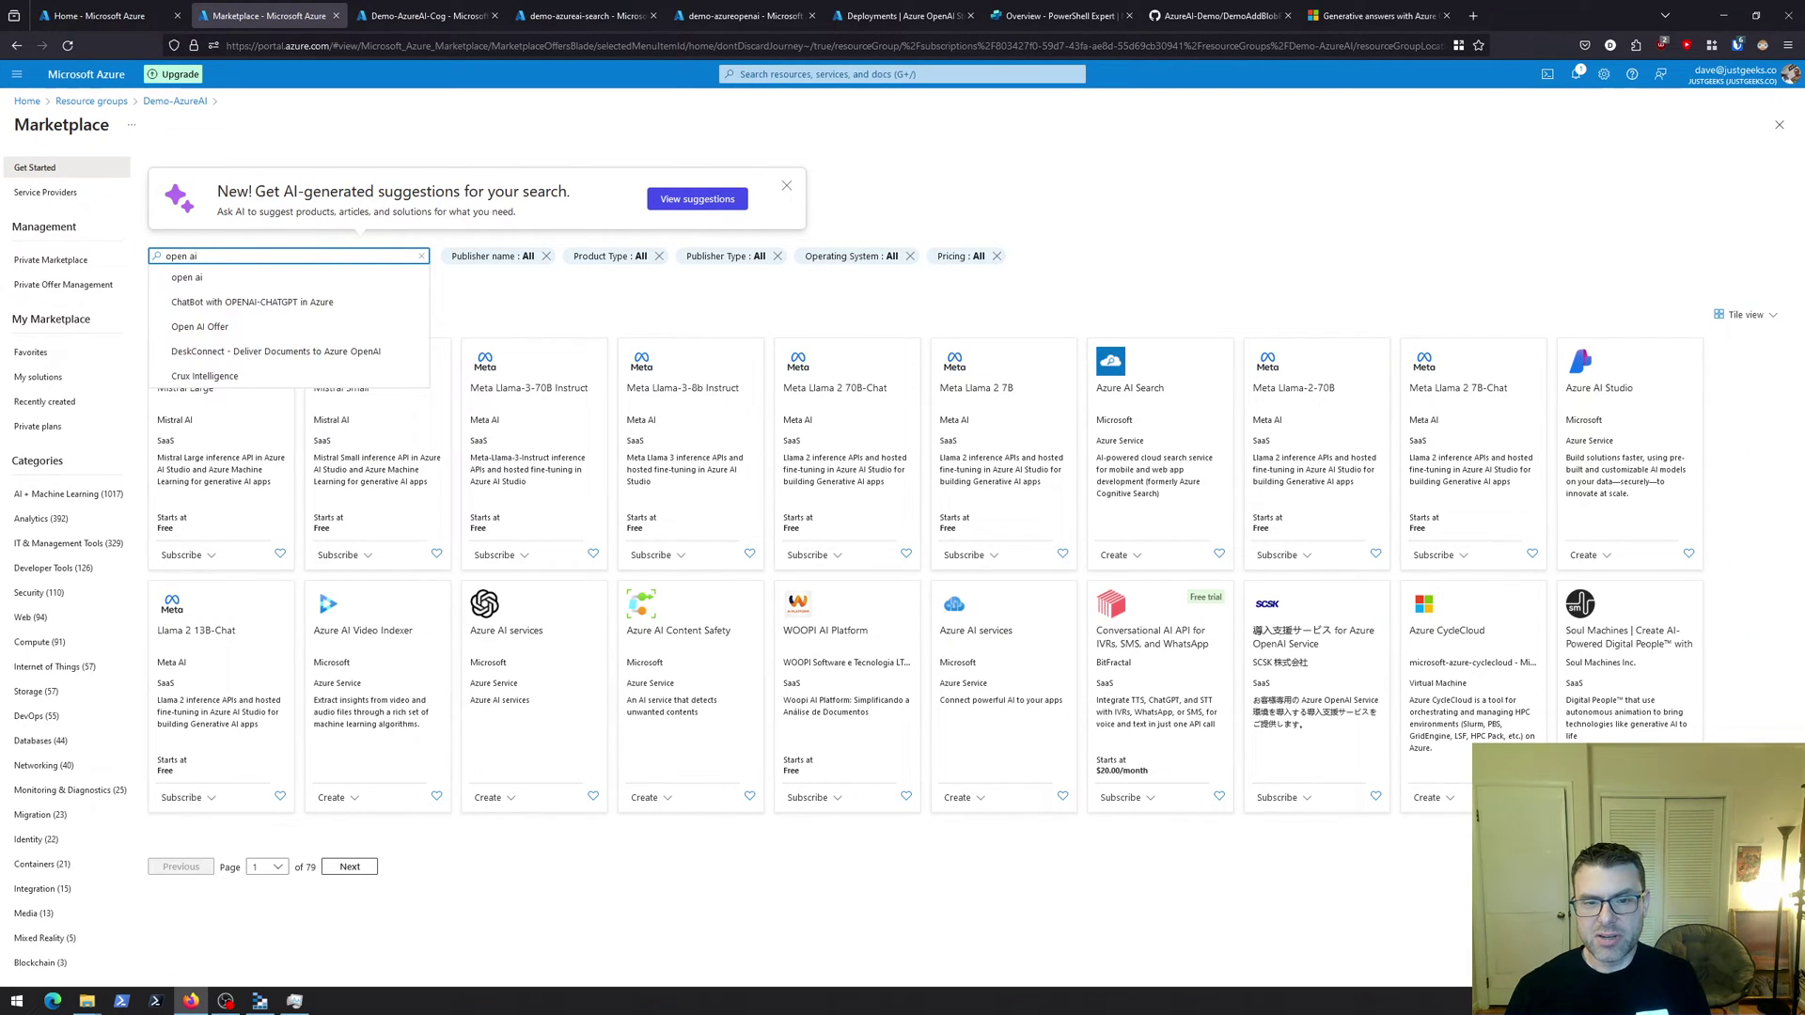
type(" studio")
key("Return")
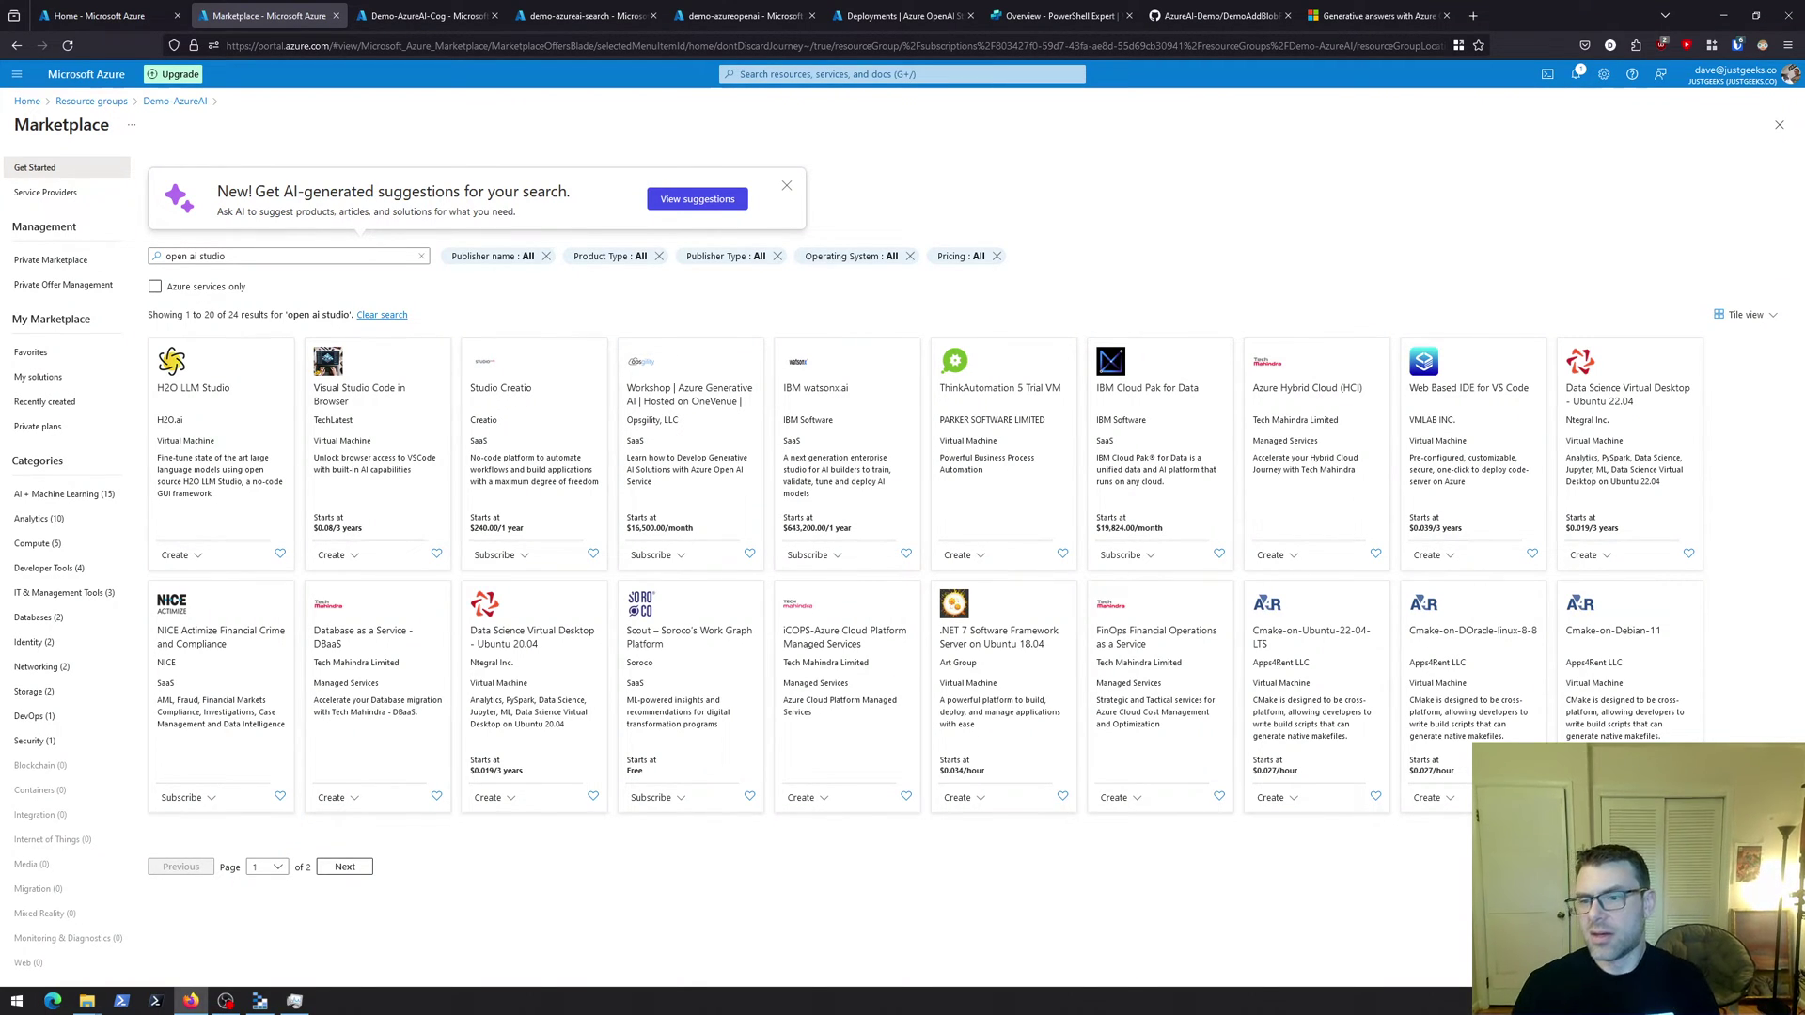
Shorten the Marketplace search term to "open ai" and search again
left_click(199, 258)
key("BackSpace")
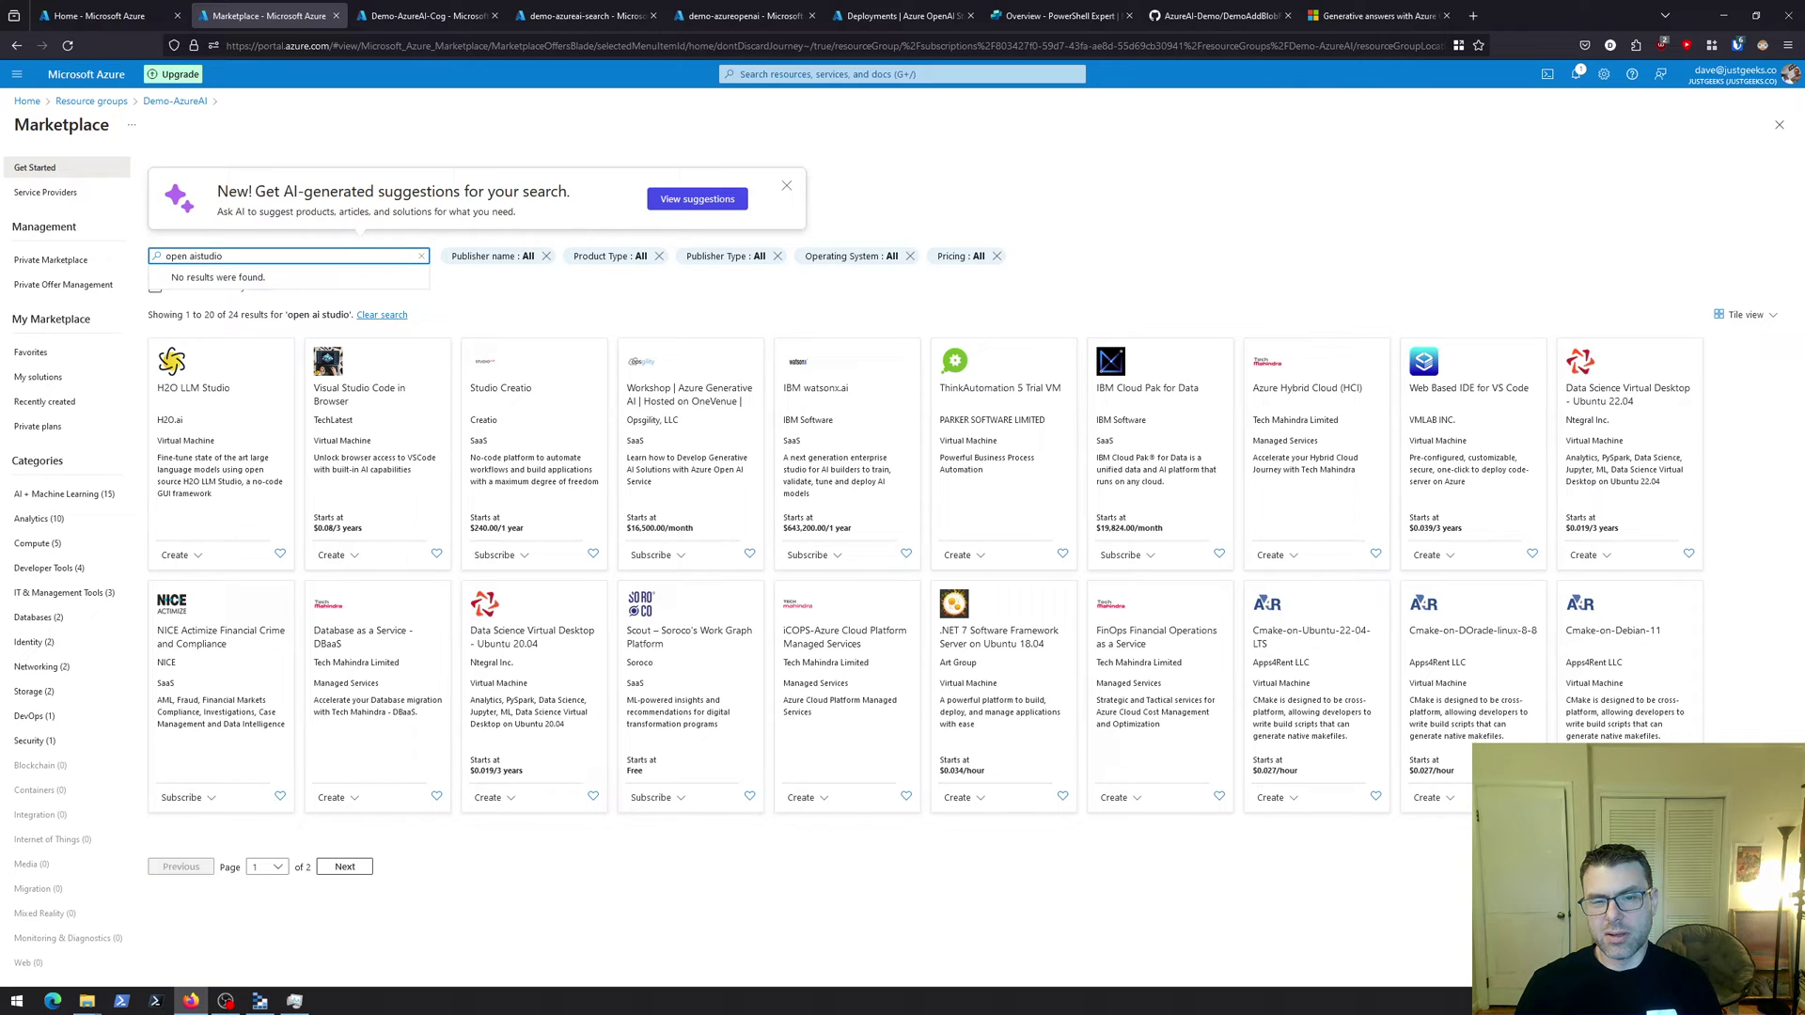
left_click(223, 256)
key("BackSpace")
key("BackSpace")
key("BackSpace")
key("Return")
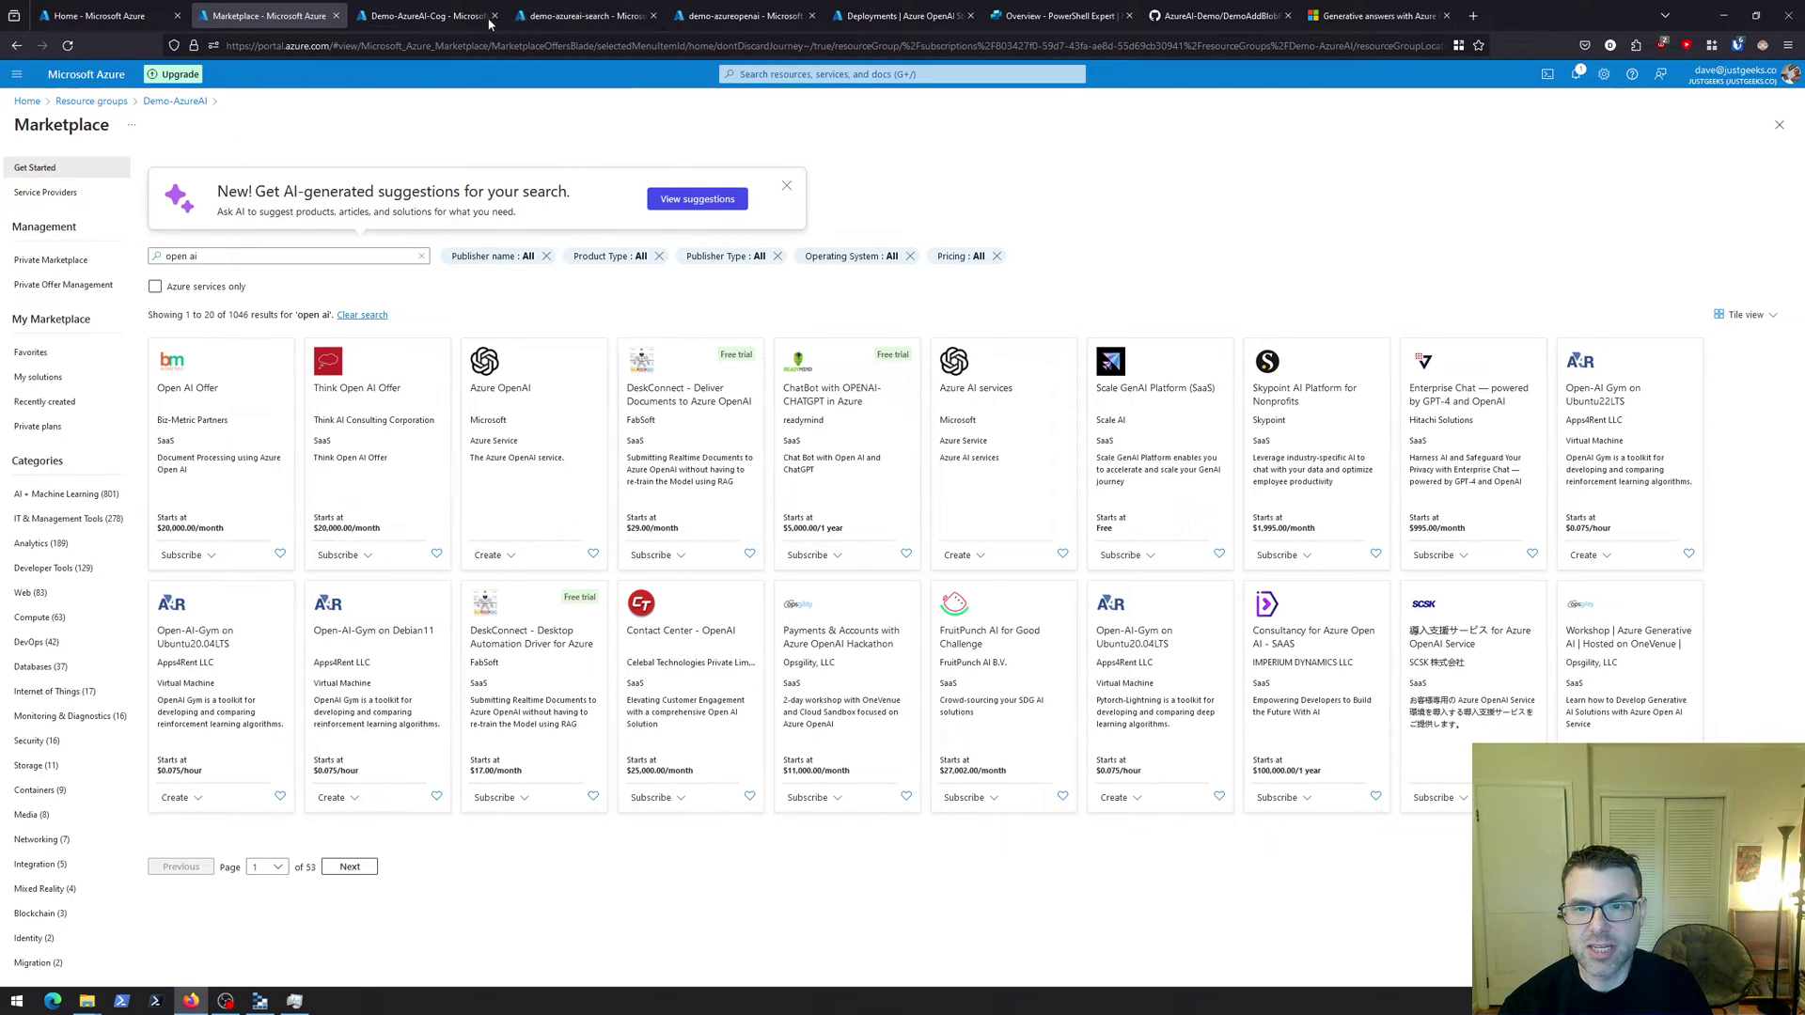
View the demo-azureai-search service overview, then switch to the MSDocs folder in File Explorer, maximized with enlarged file icons
left_click(596, 22)
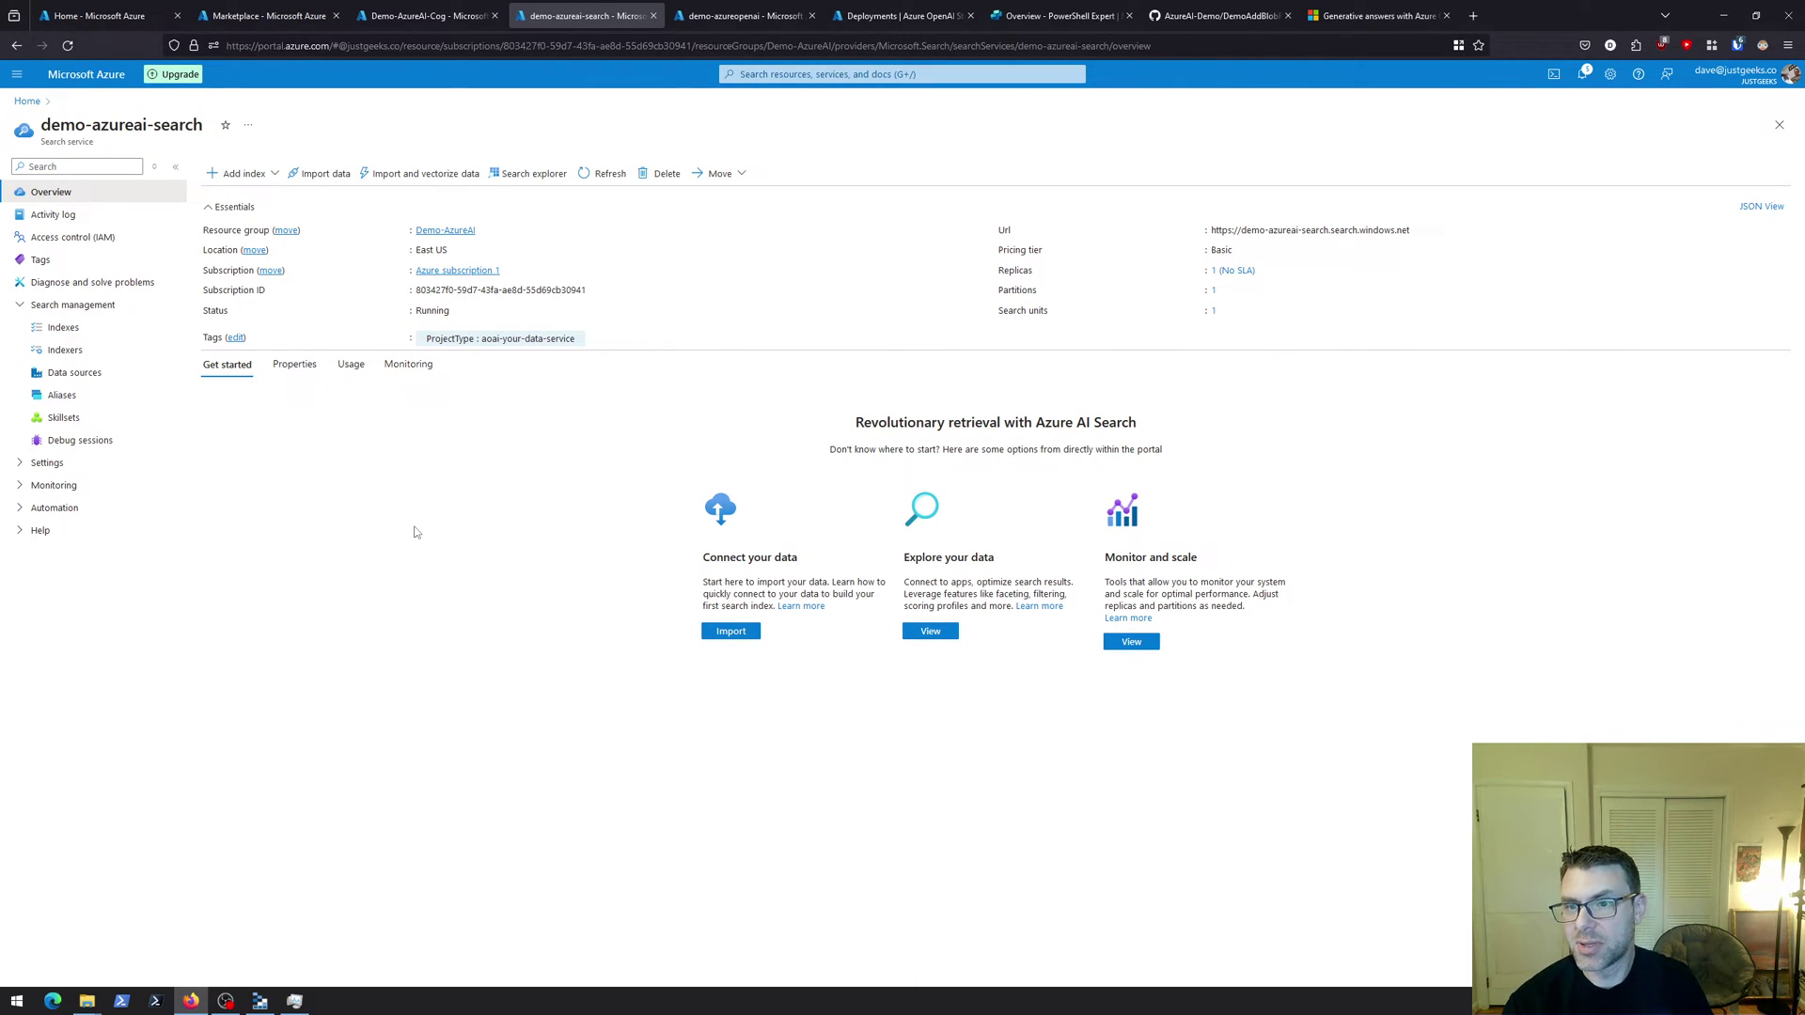
mouse_move(94, 1010)
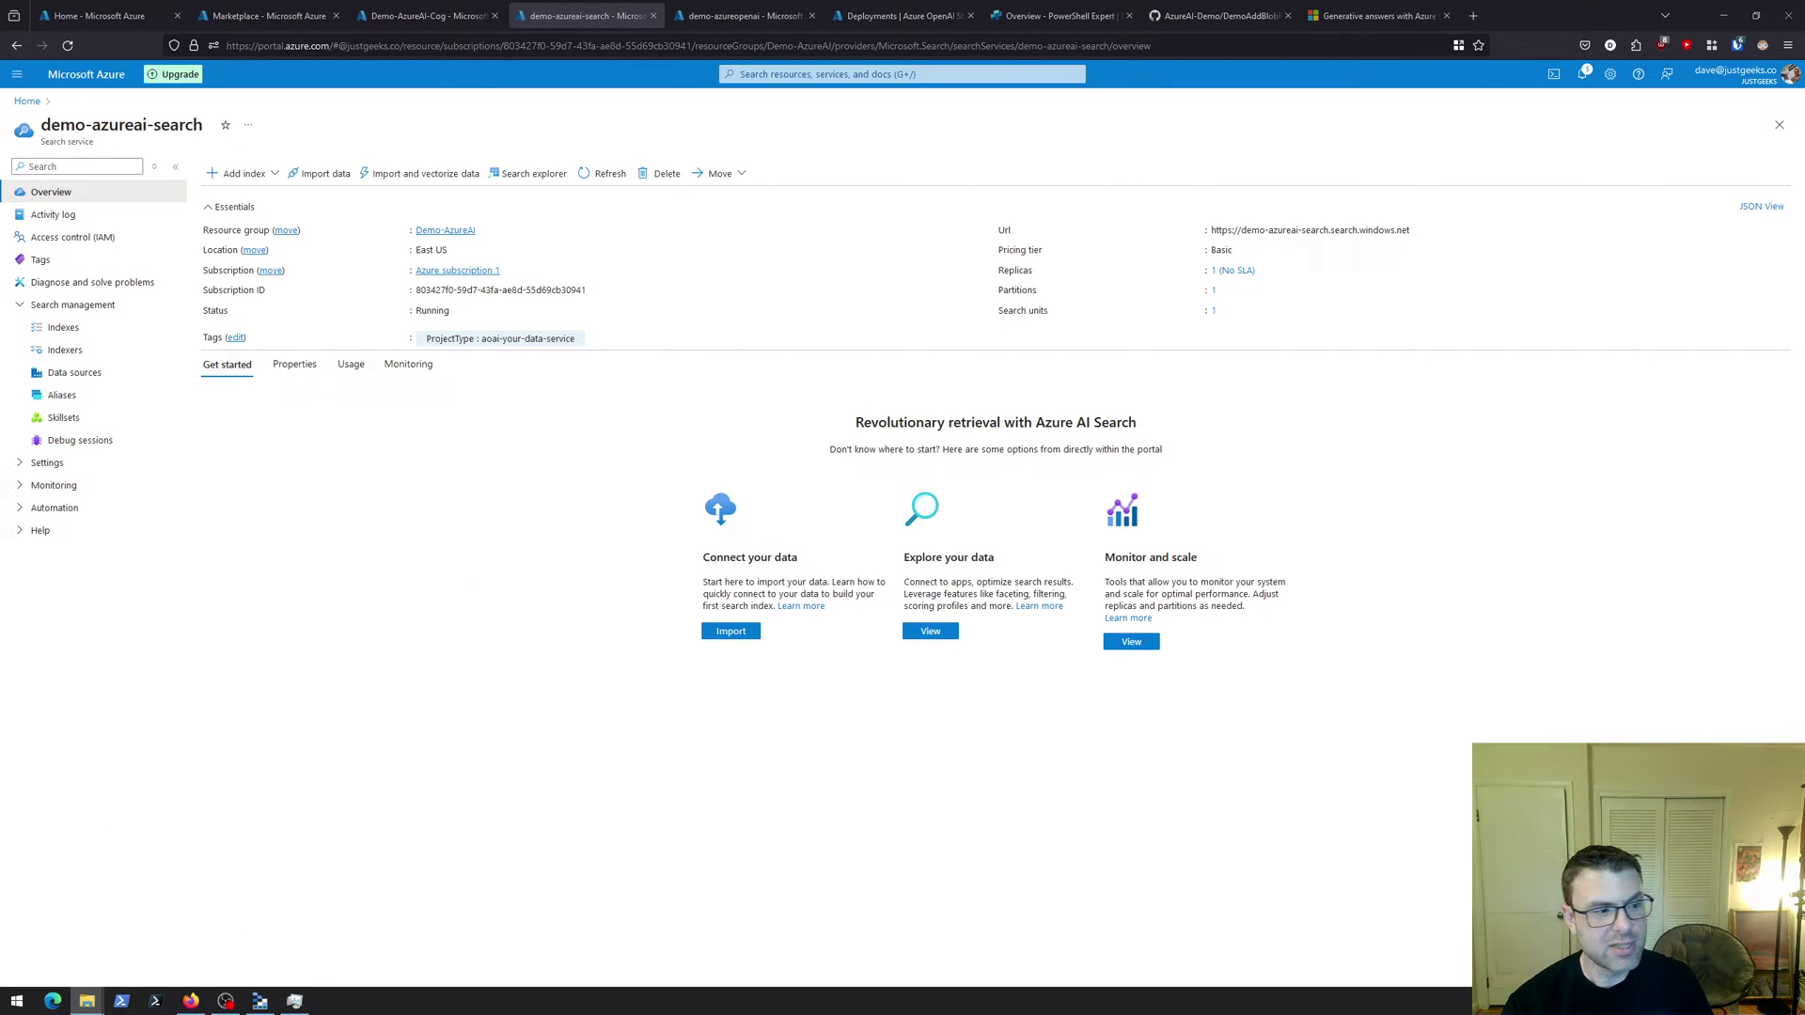
left_click_drag(0, 423, 675, 177)
double_click(675, 178)
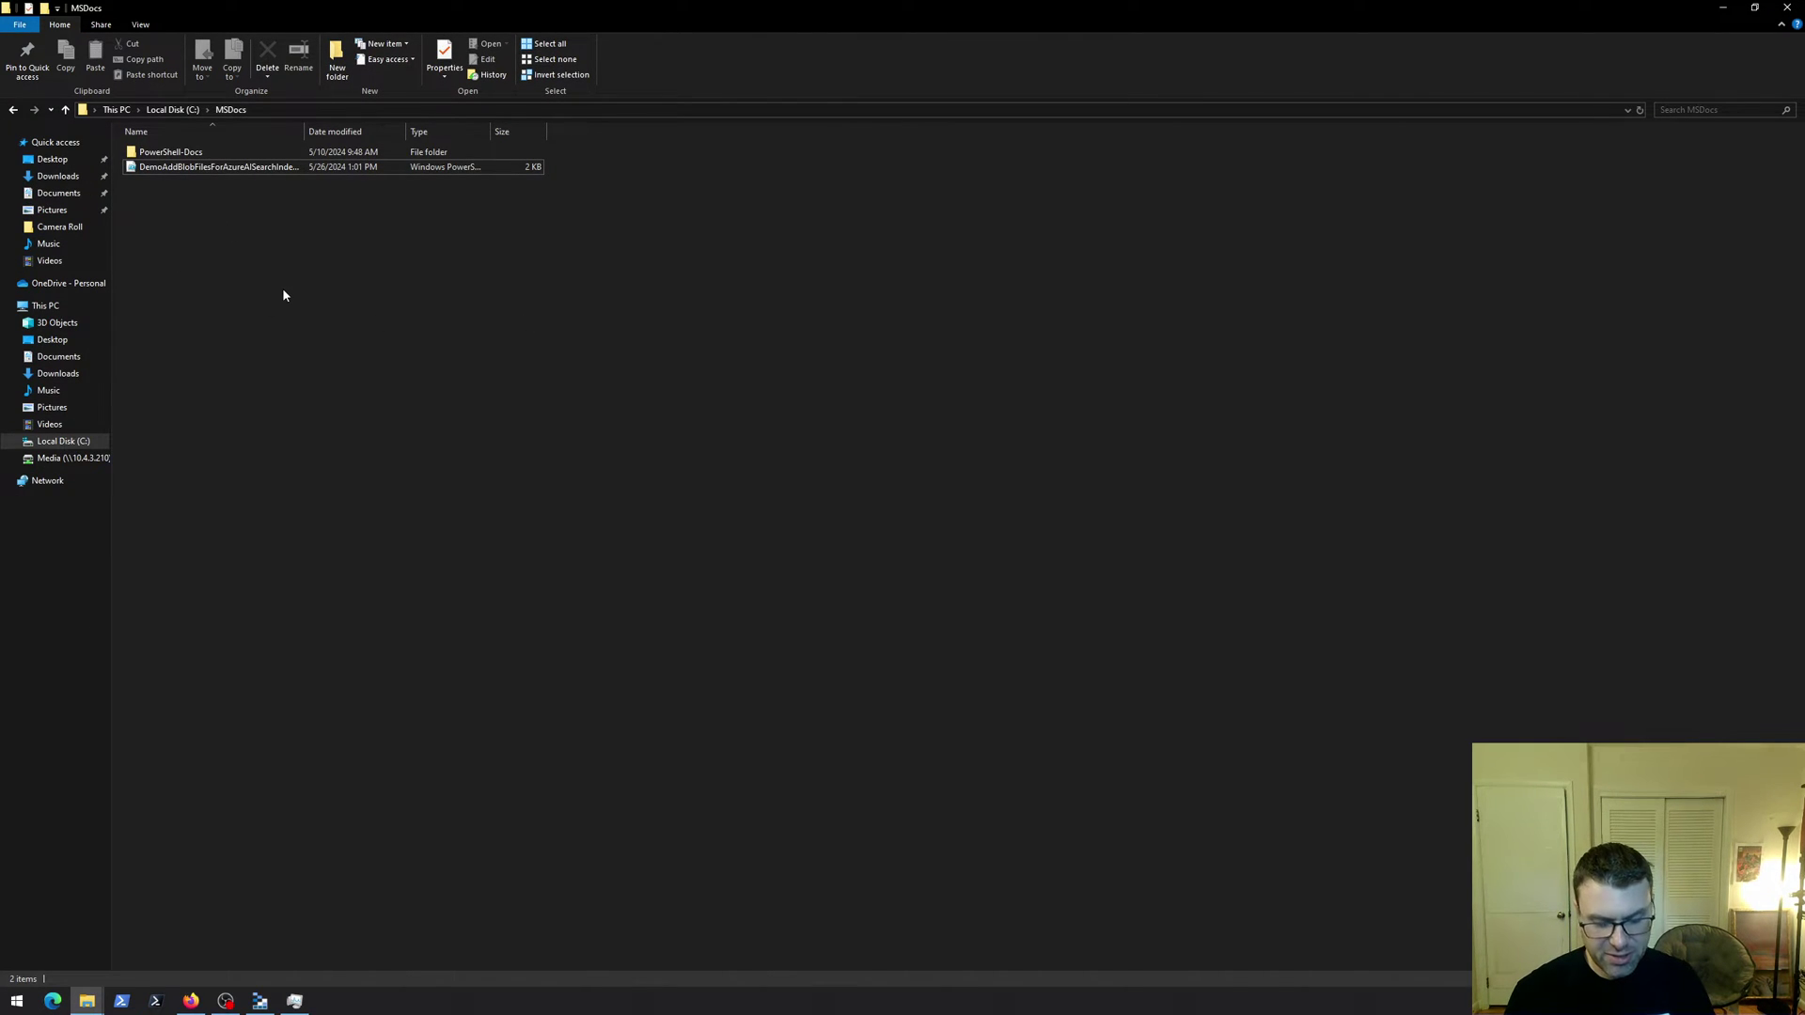
scroll(283, 291, "up", 5, "ctrl")
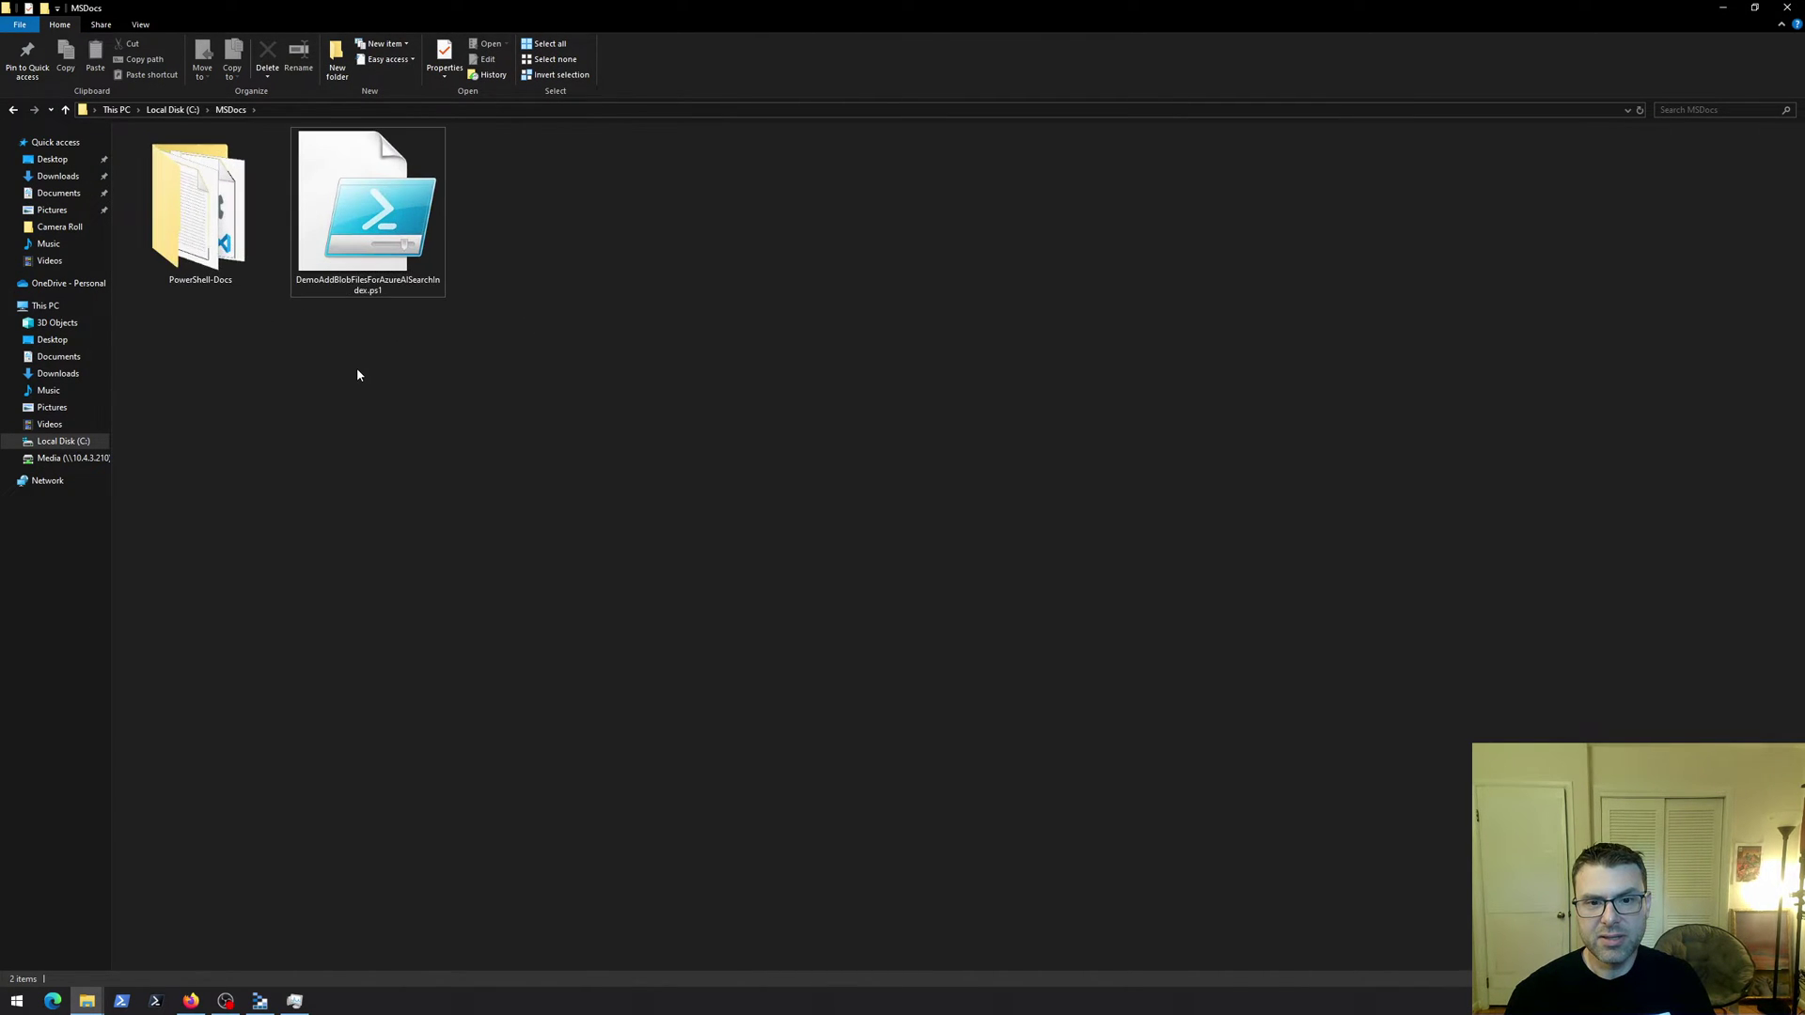
scroll(358, 375, "up", 1, "ctrl")
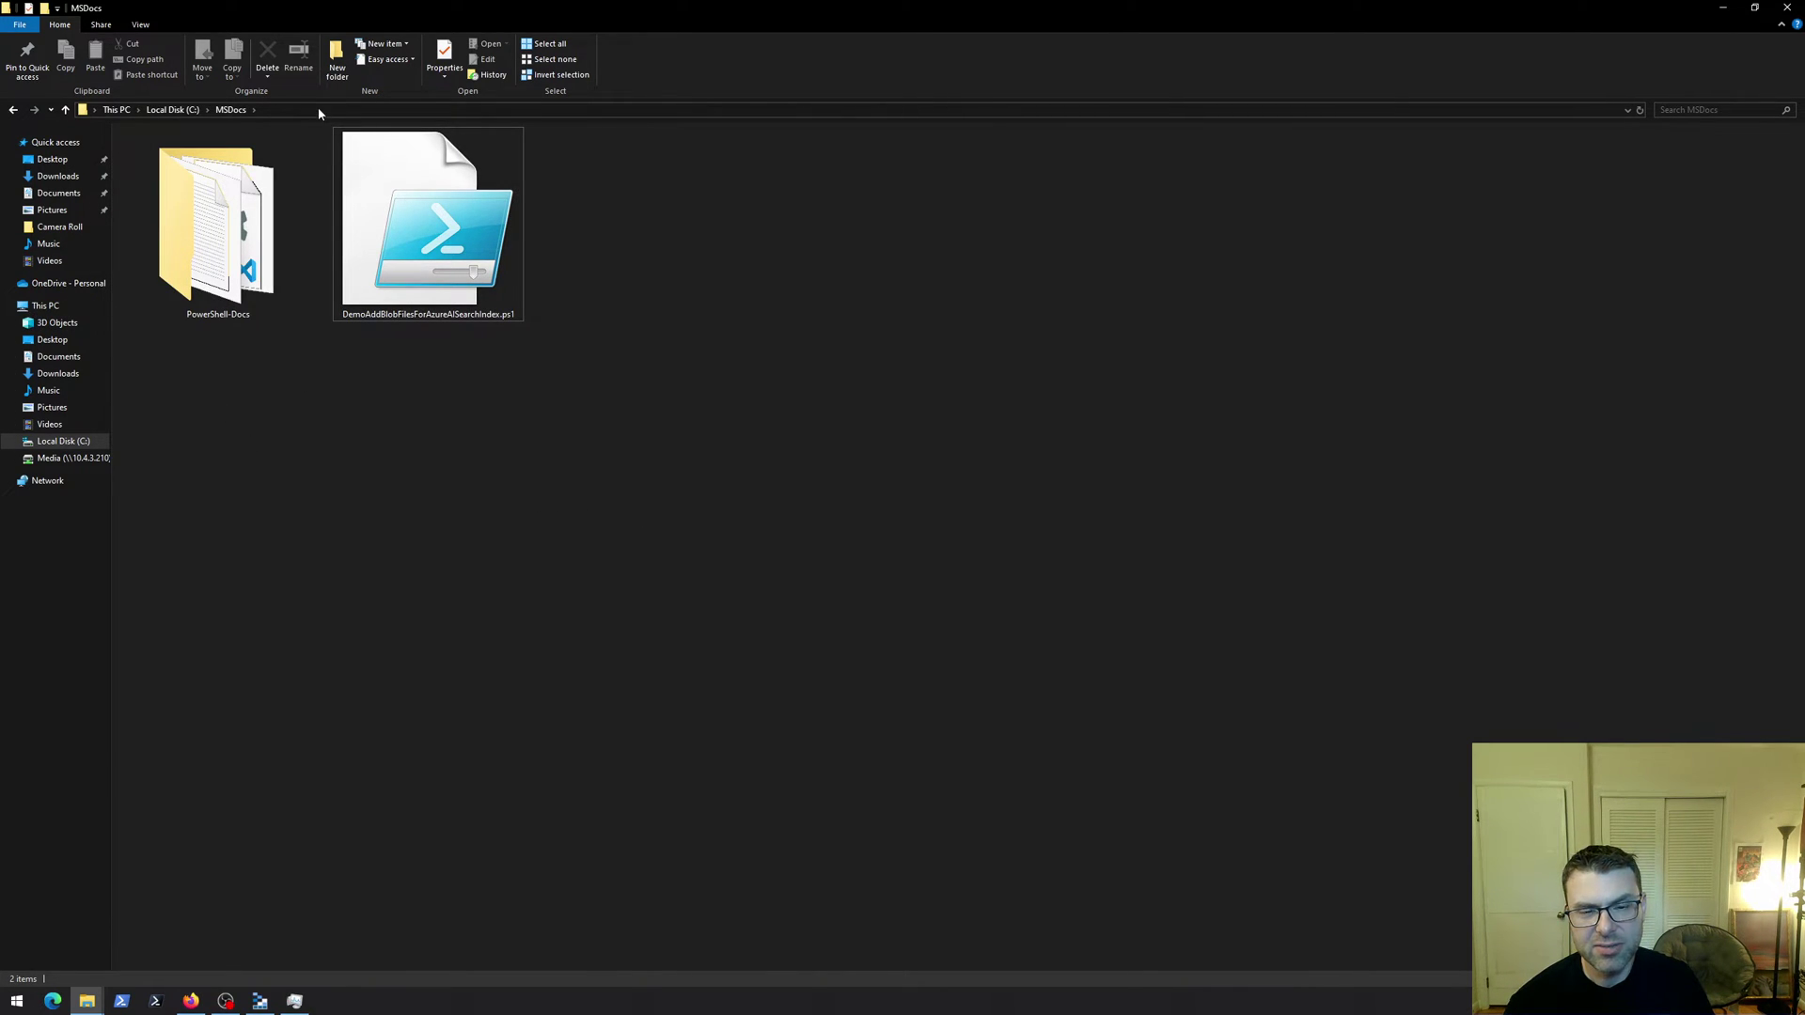
Browse the PowerShell-Docs folder down to reference\7.5 and return to the MSDocs folder
left_click(225, 239)
double_click(224, 239)
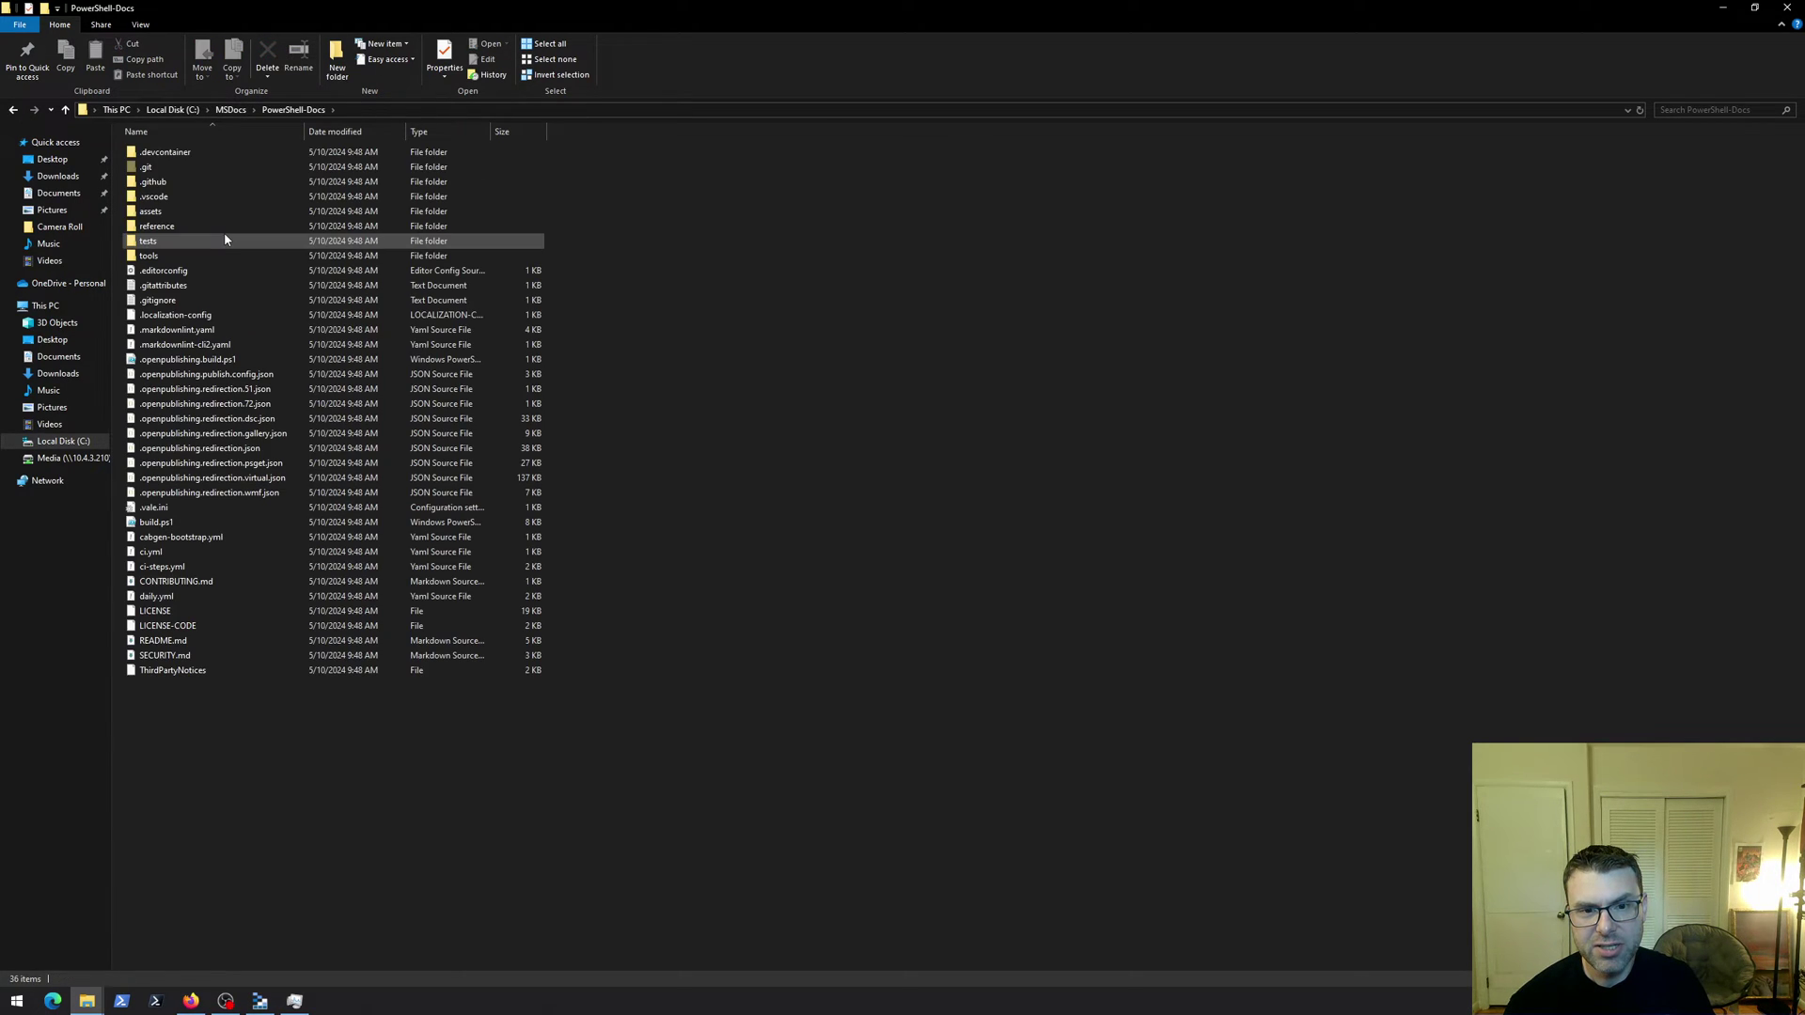
left_click(200, 226)
double_click(200, 226)
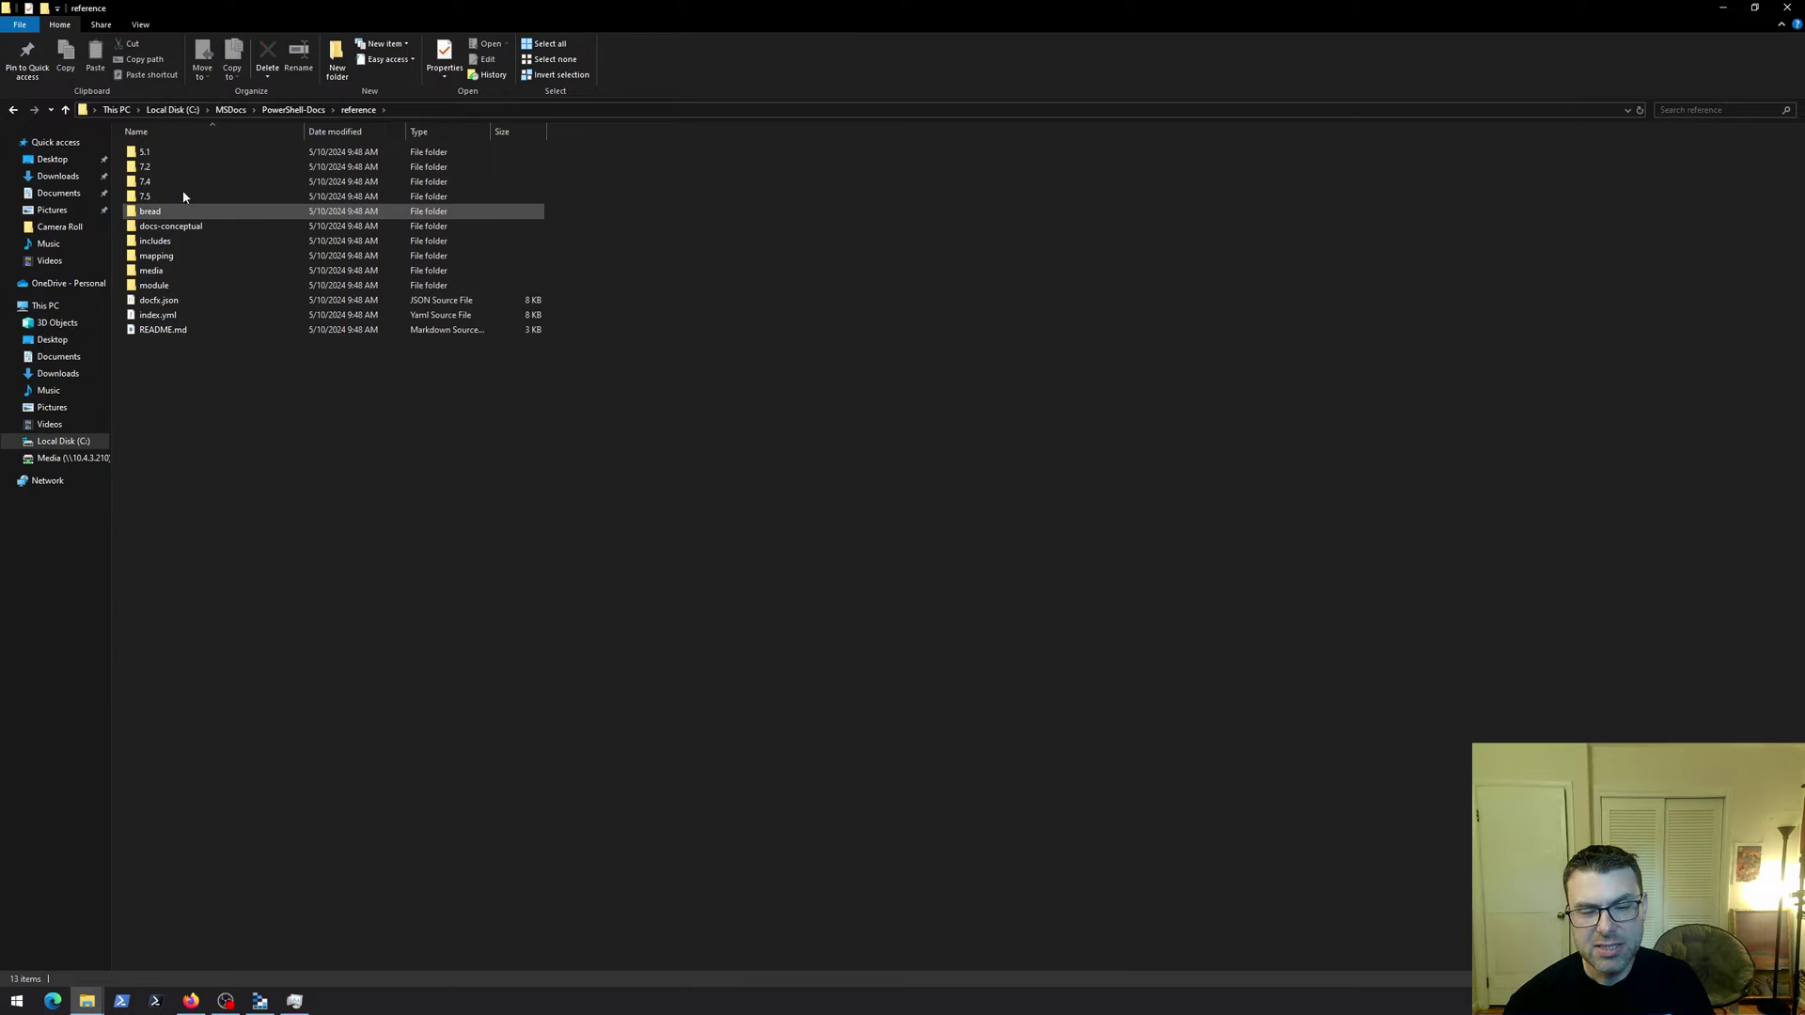
left_click(147, 197)
double_click(147, 198)
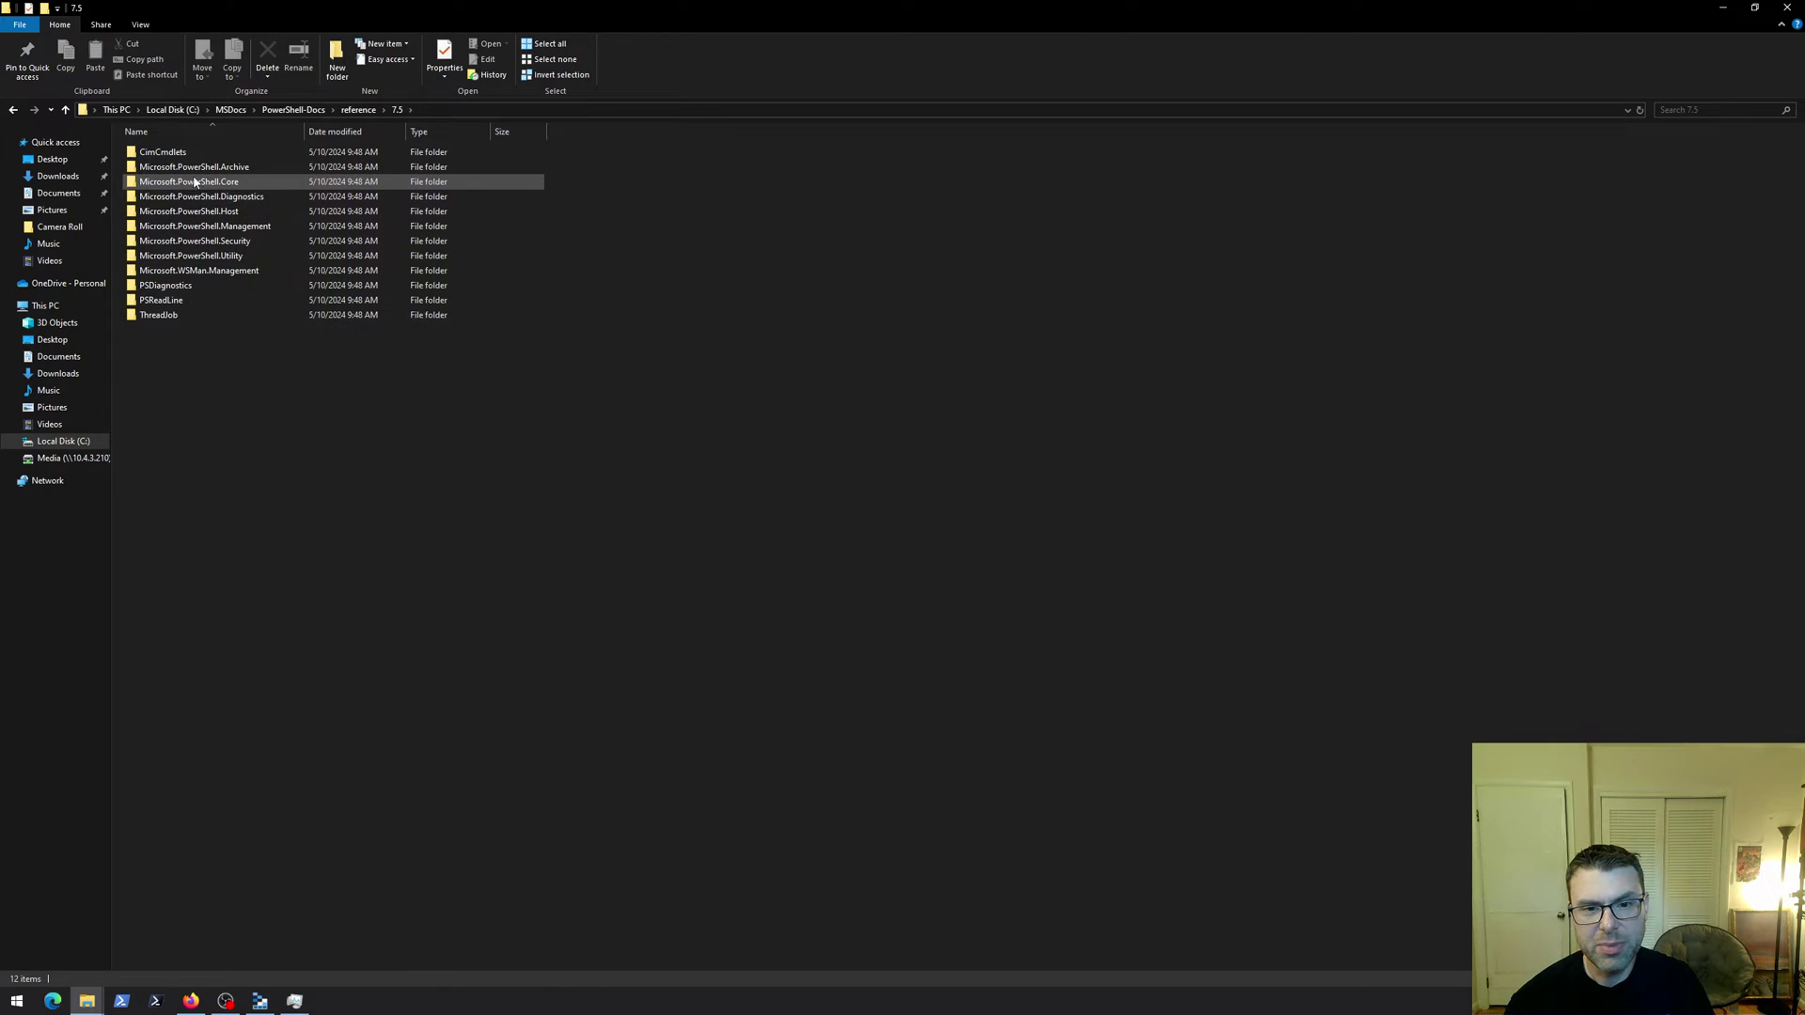
left_click(65, 109)
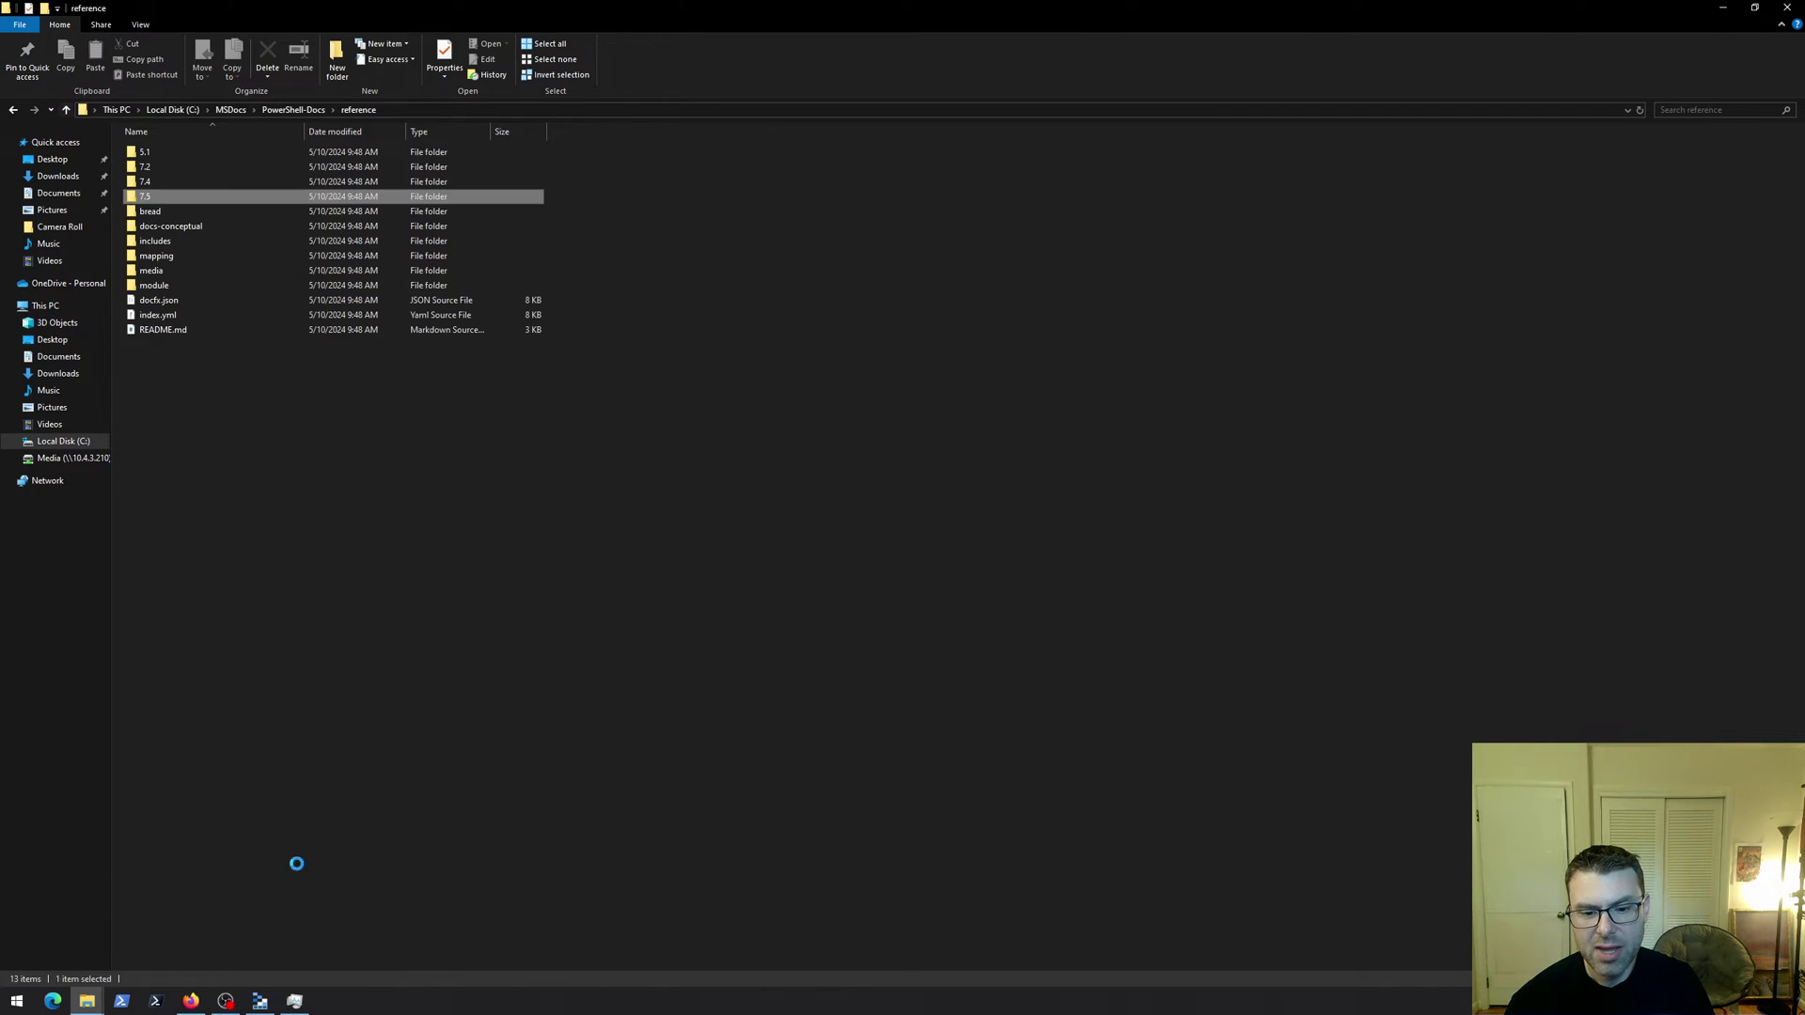
left_click(64, 113)
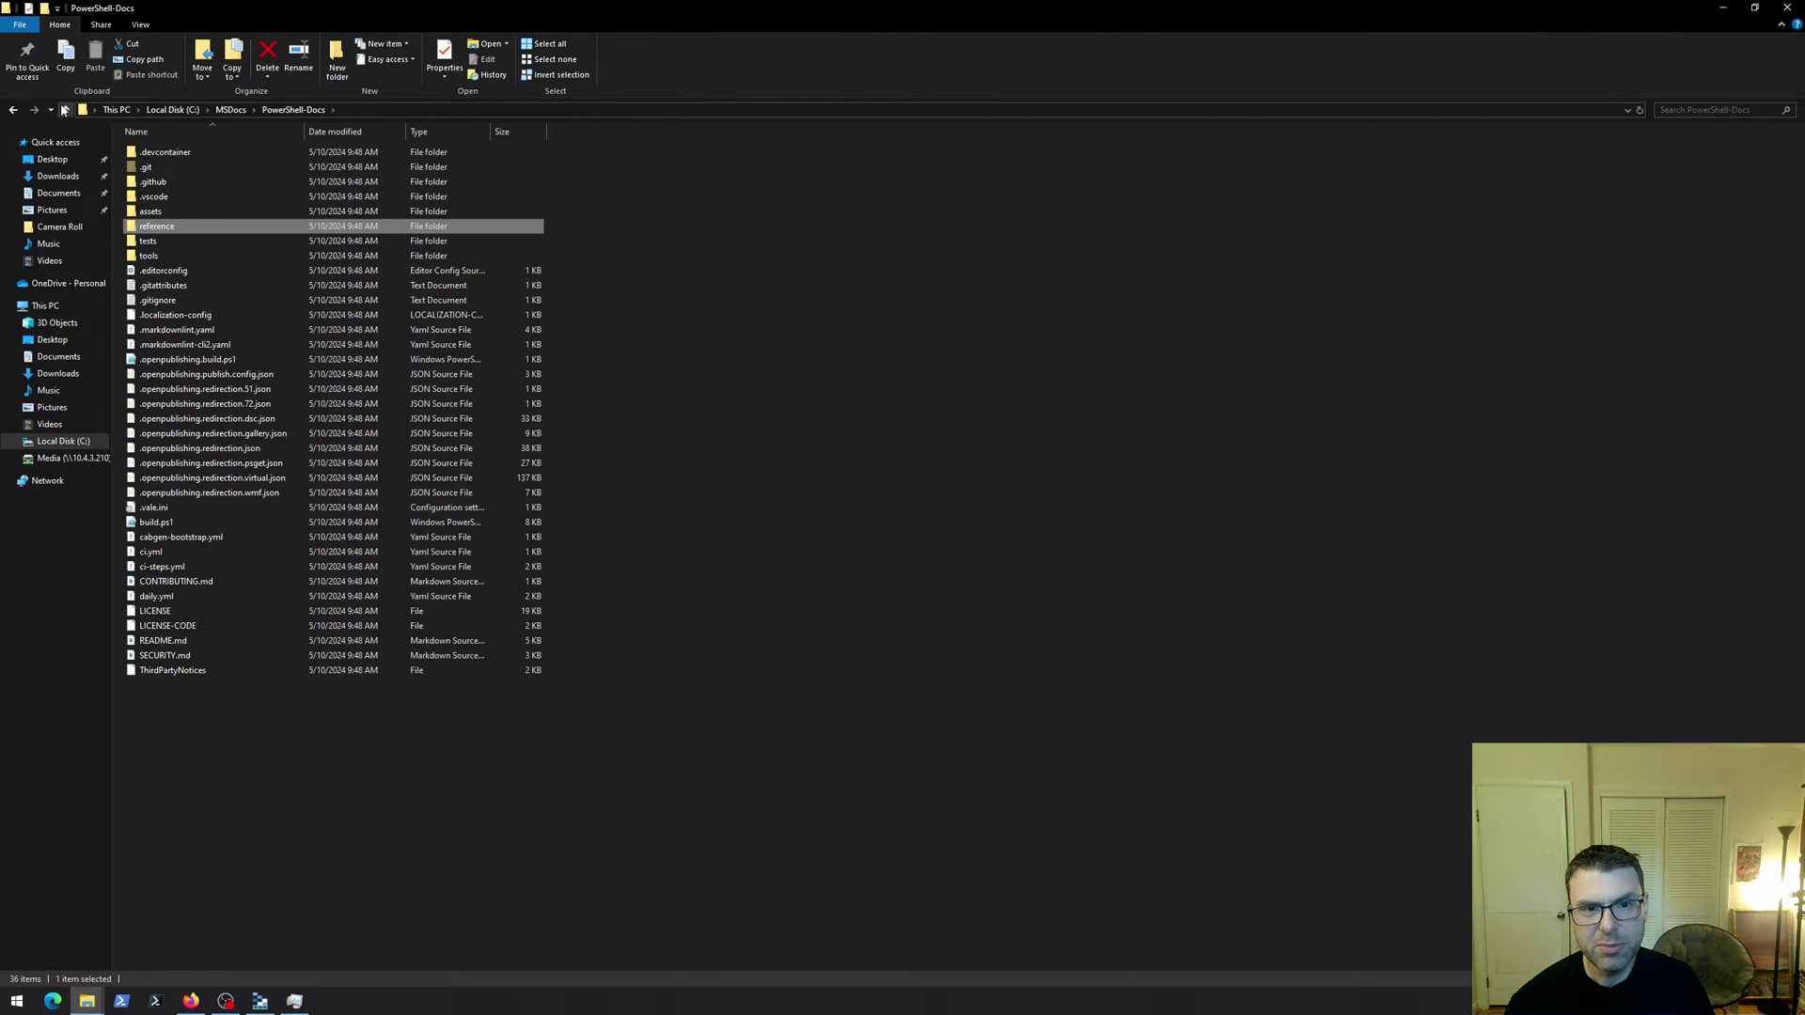
left_click(64, 110)
Open DemoAddBlobFilesForAzureAISearchIndex.ps1 in Notepad++, dismissing the update offer, and maximize the editor window
left_click(475, 294)
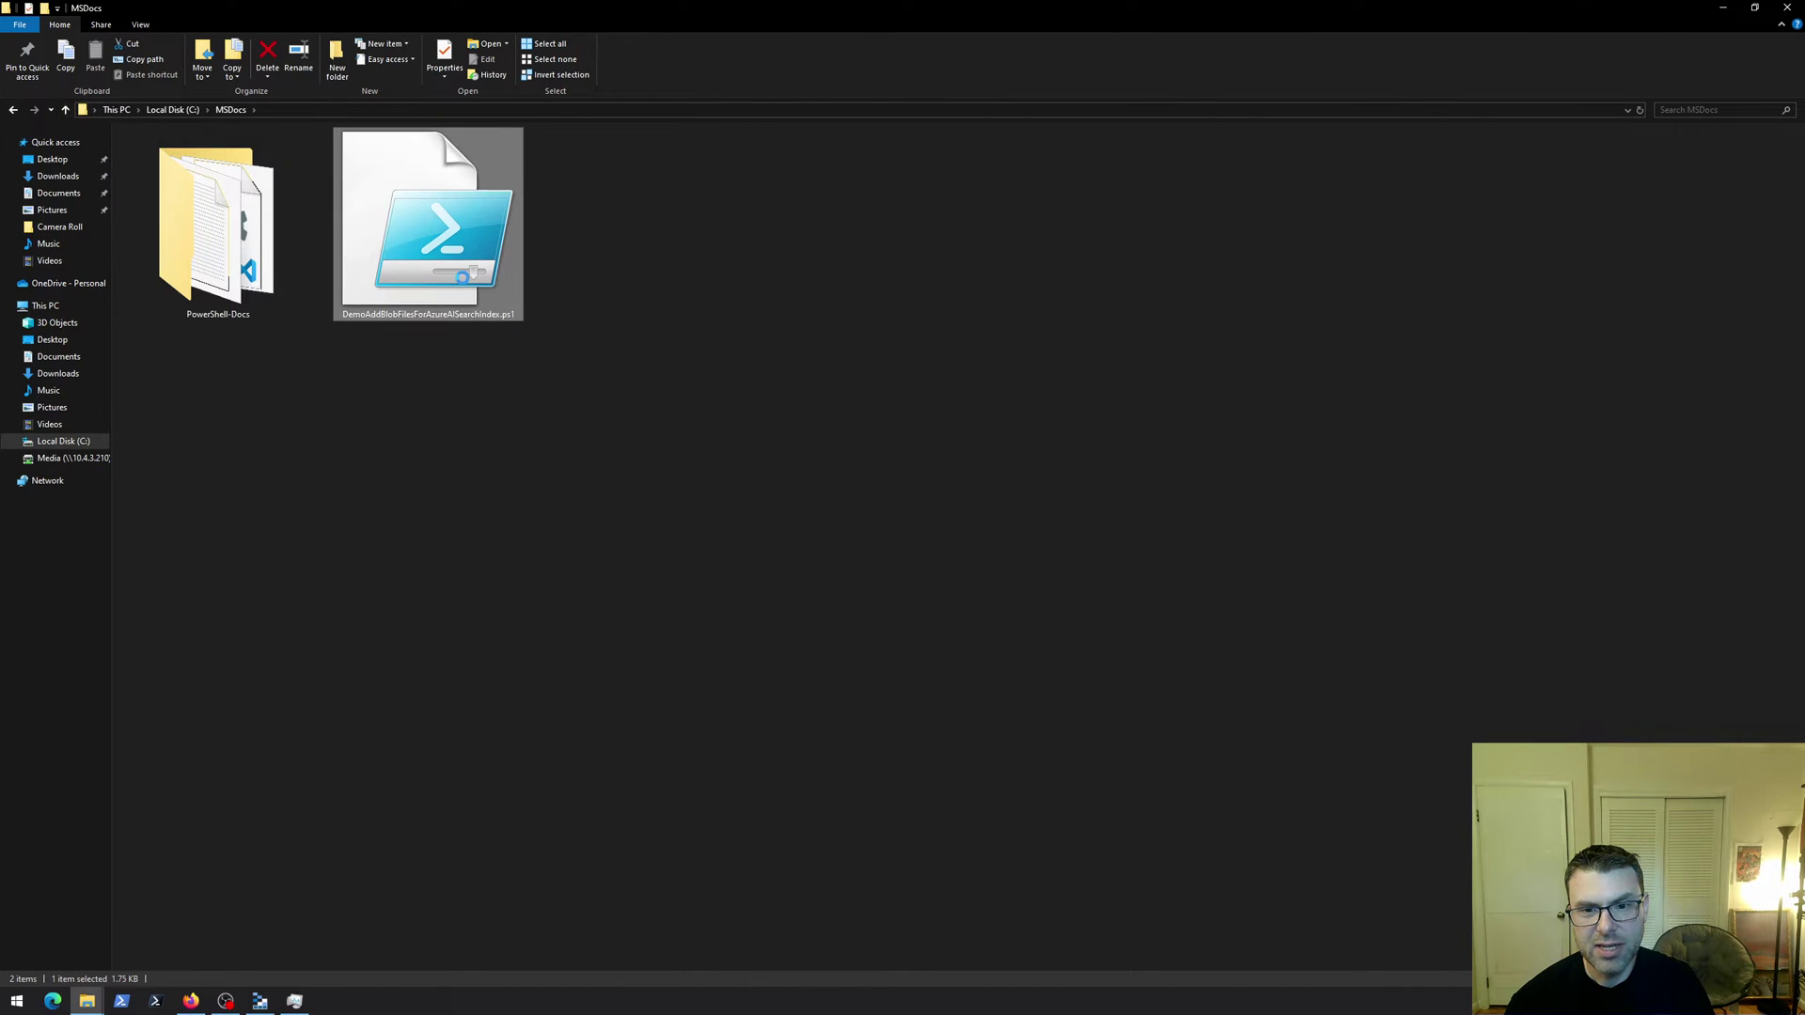
double_click(463, 284)
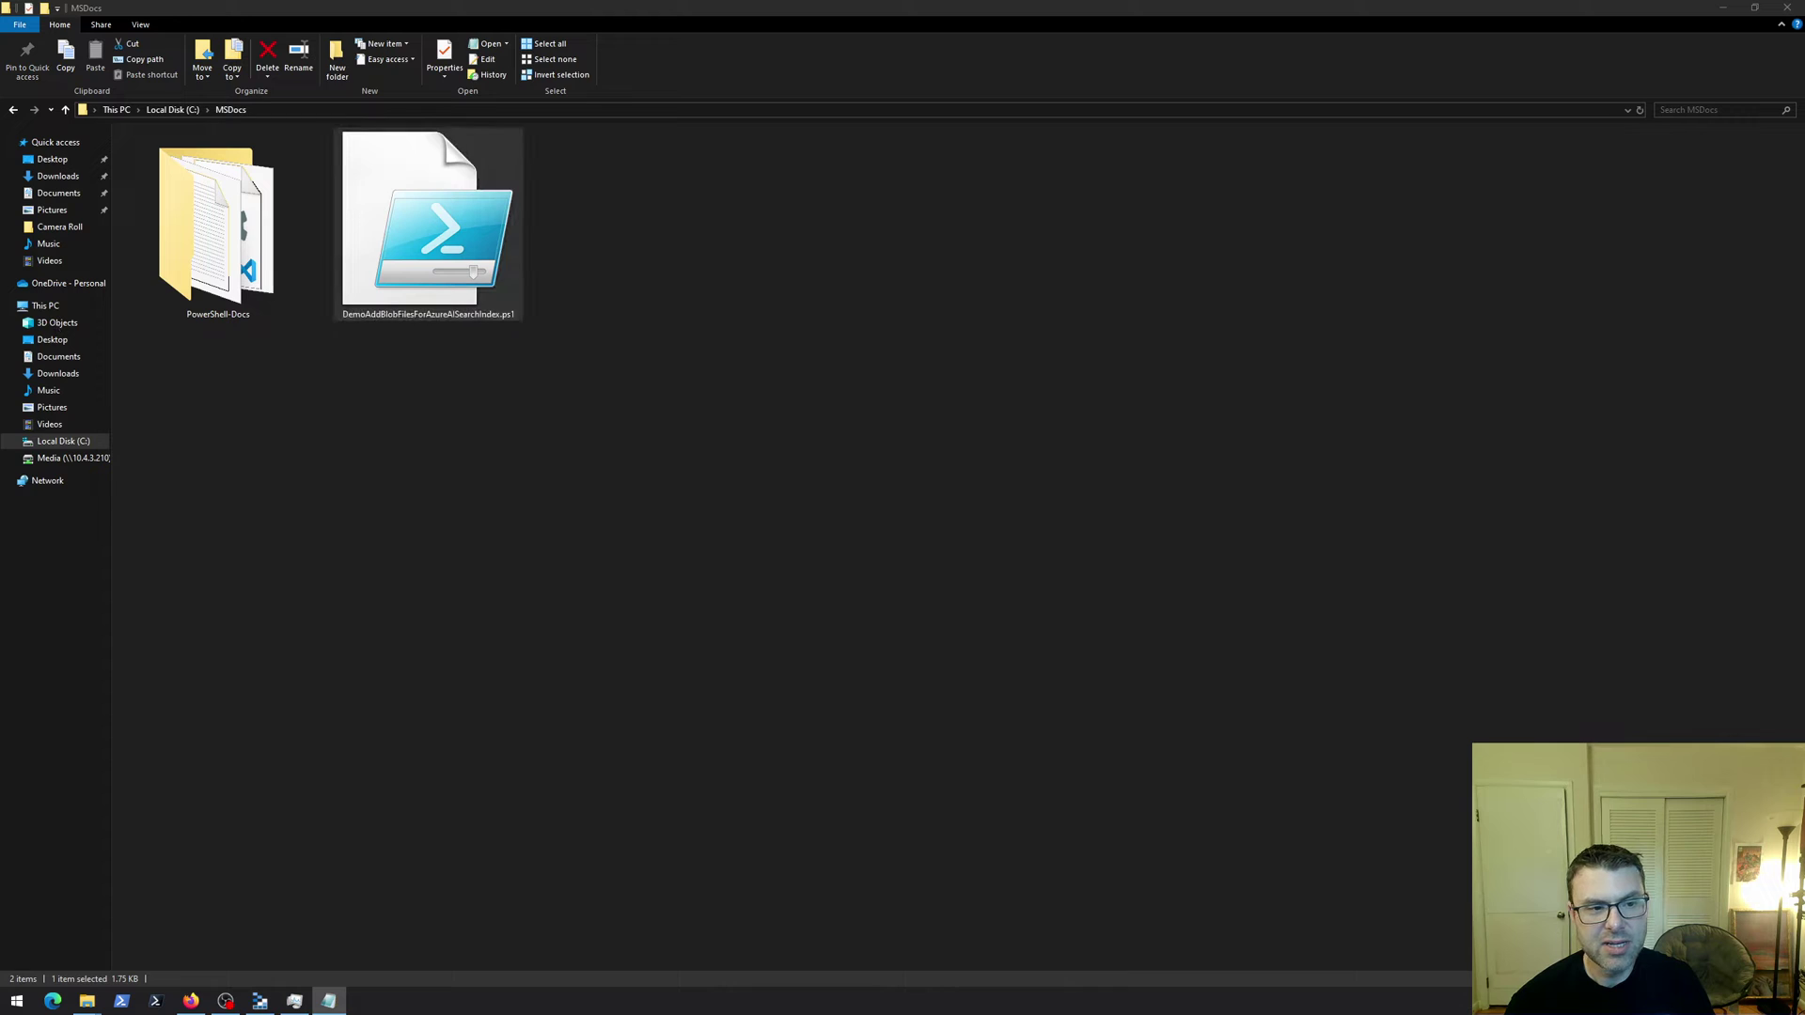
right_click(378, 201)
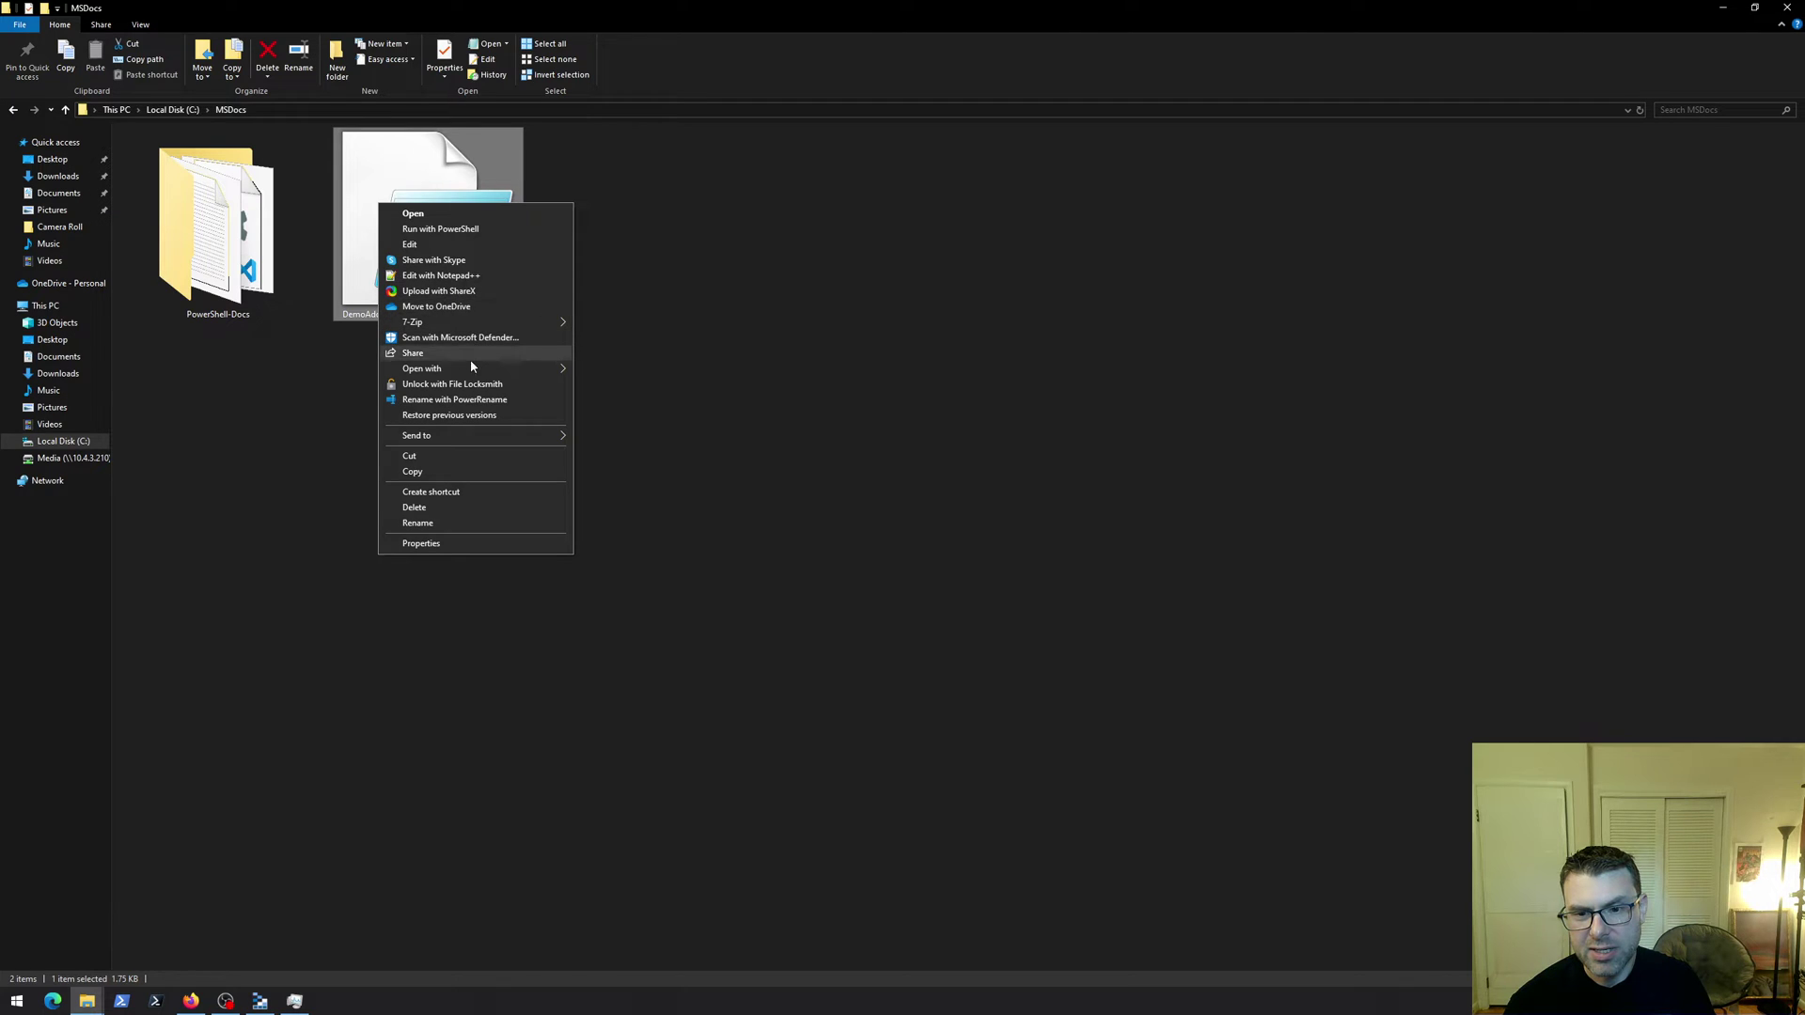
left_click(451, 275)
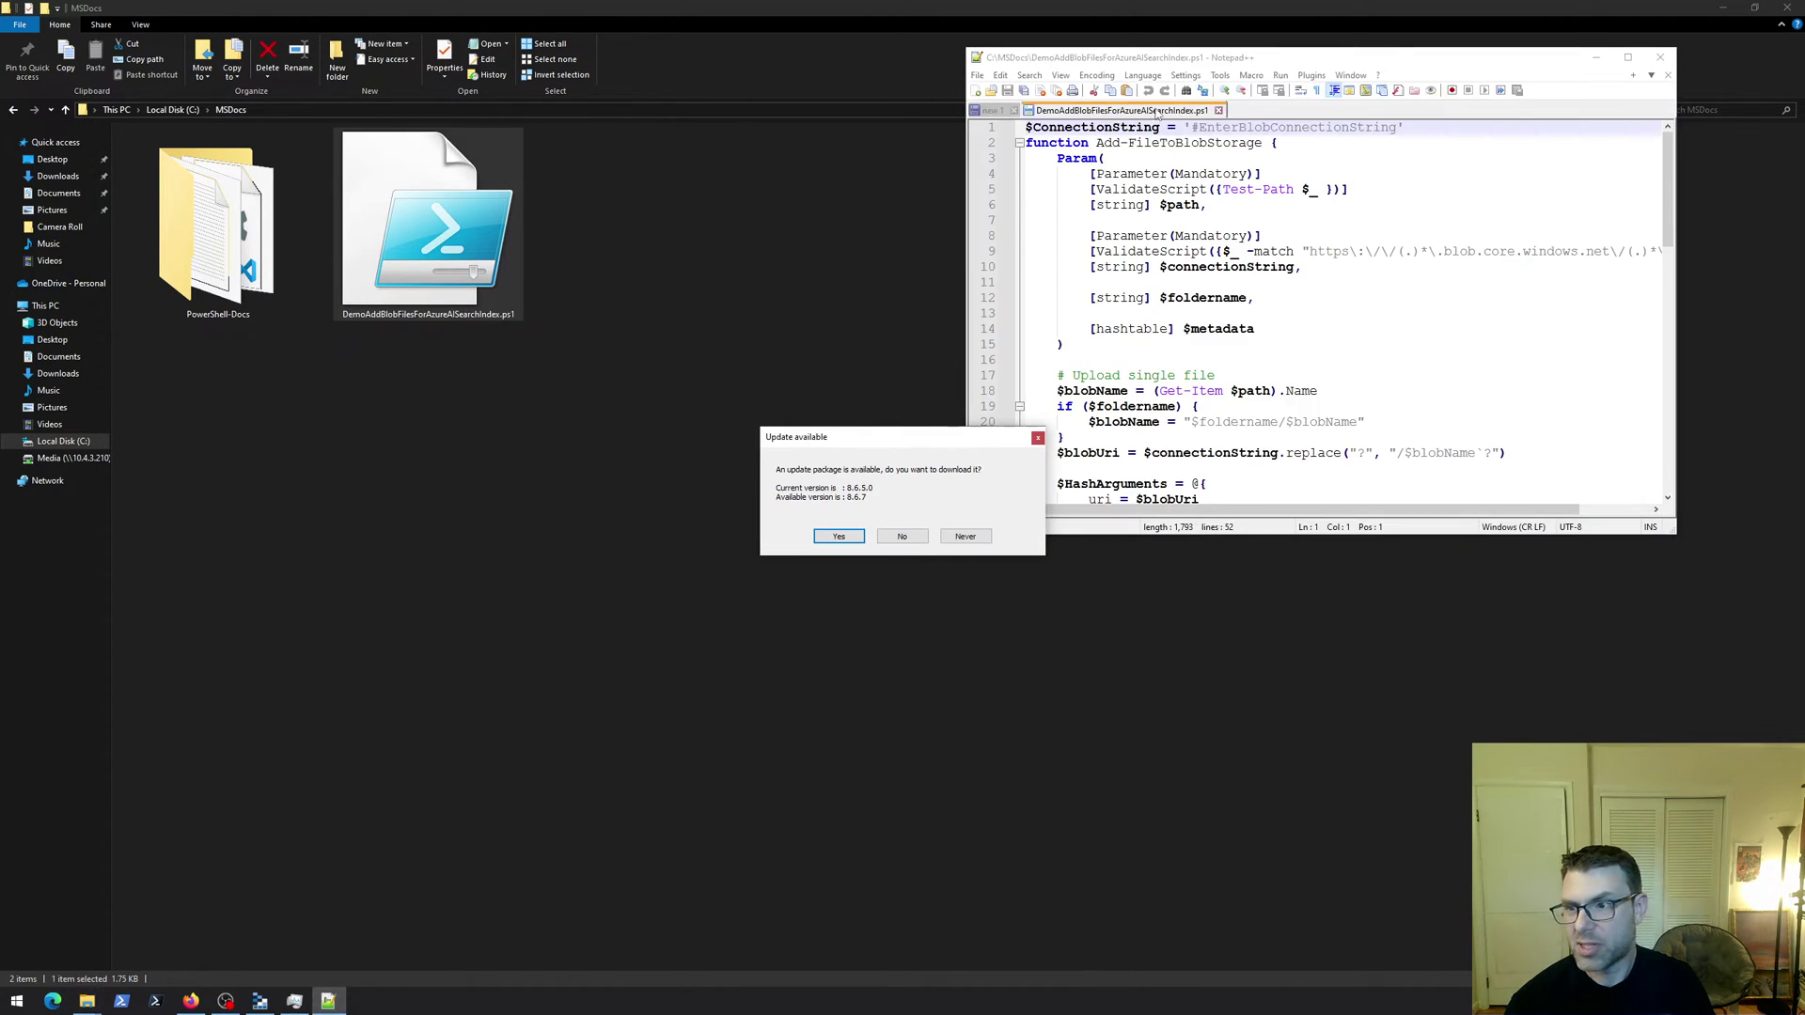
left_click(1038, 438)
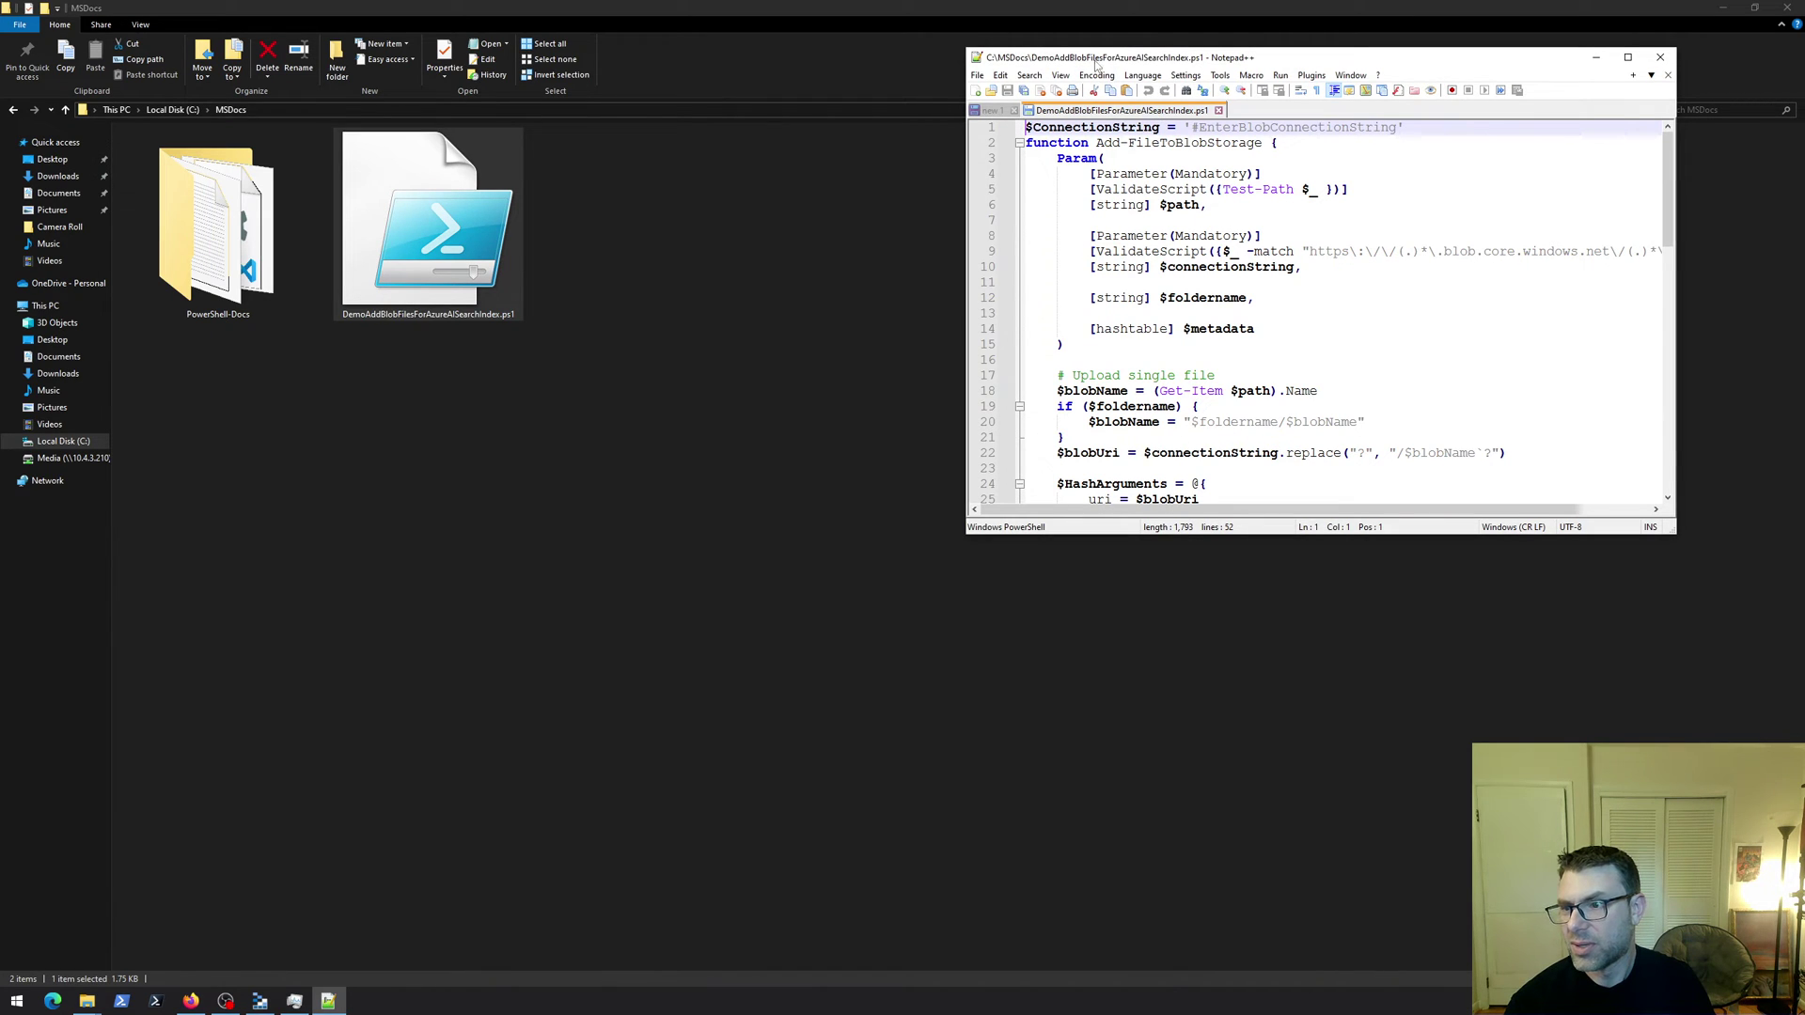
left_click_drag(1095, 61, 531, 86)
double_click(531, 85)
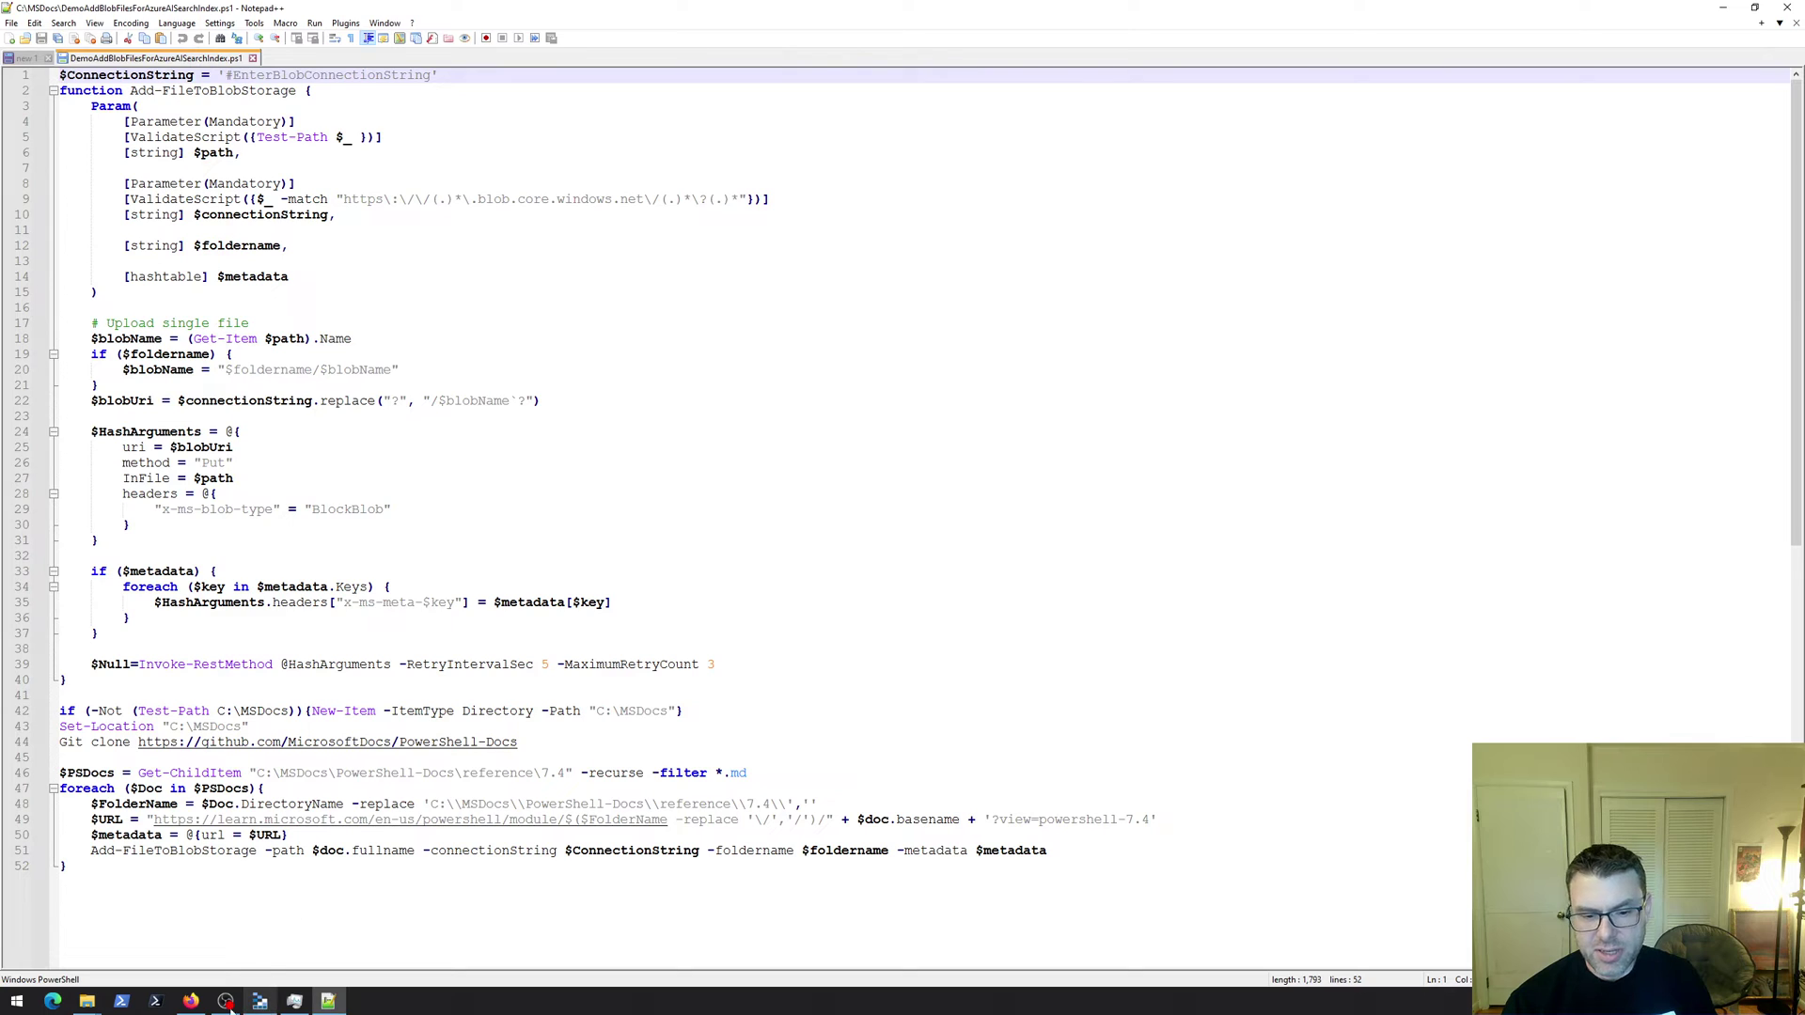
Switch back to Firefox and open the demoazureaistore storage account from the Demo-AzureAI resource group
left_click(190, 1001)
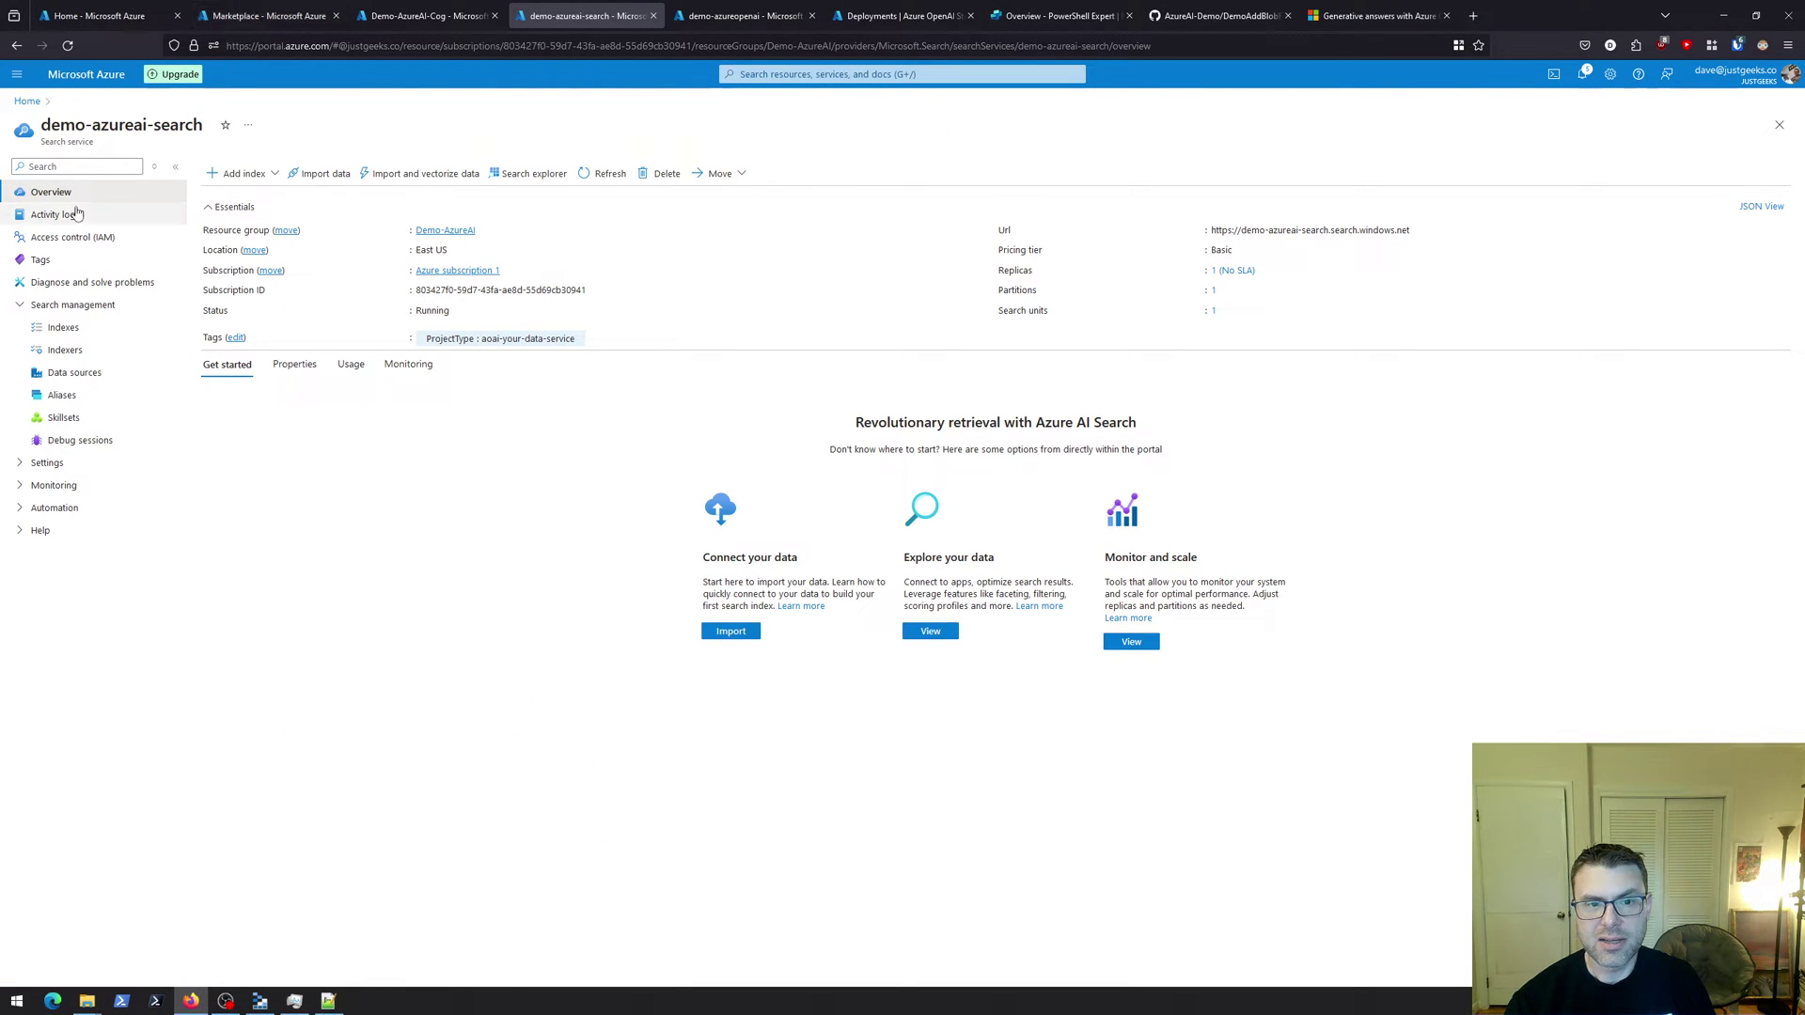
left_click(269, 15)
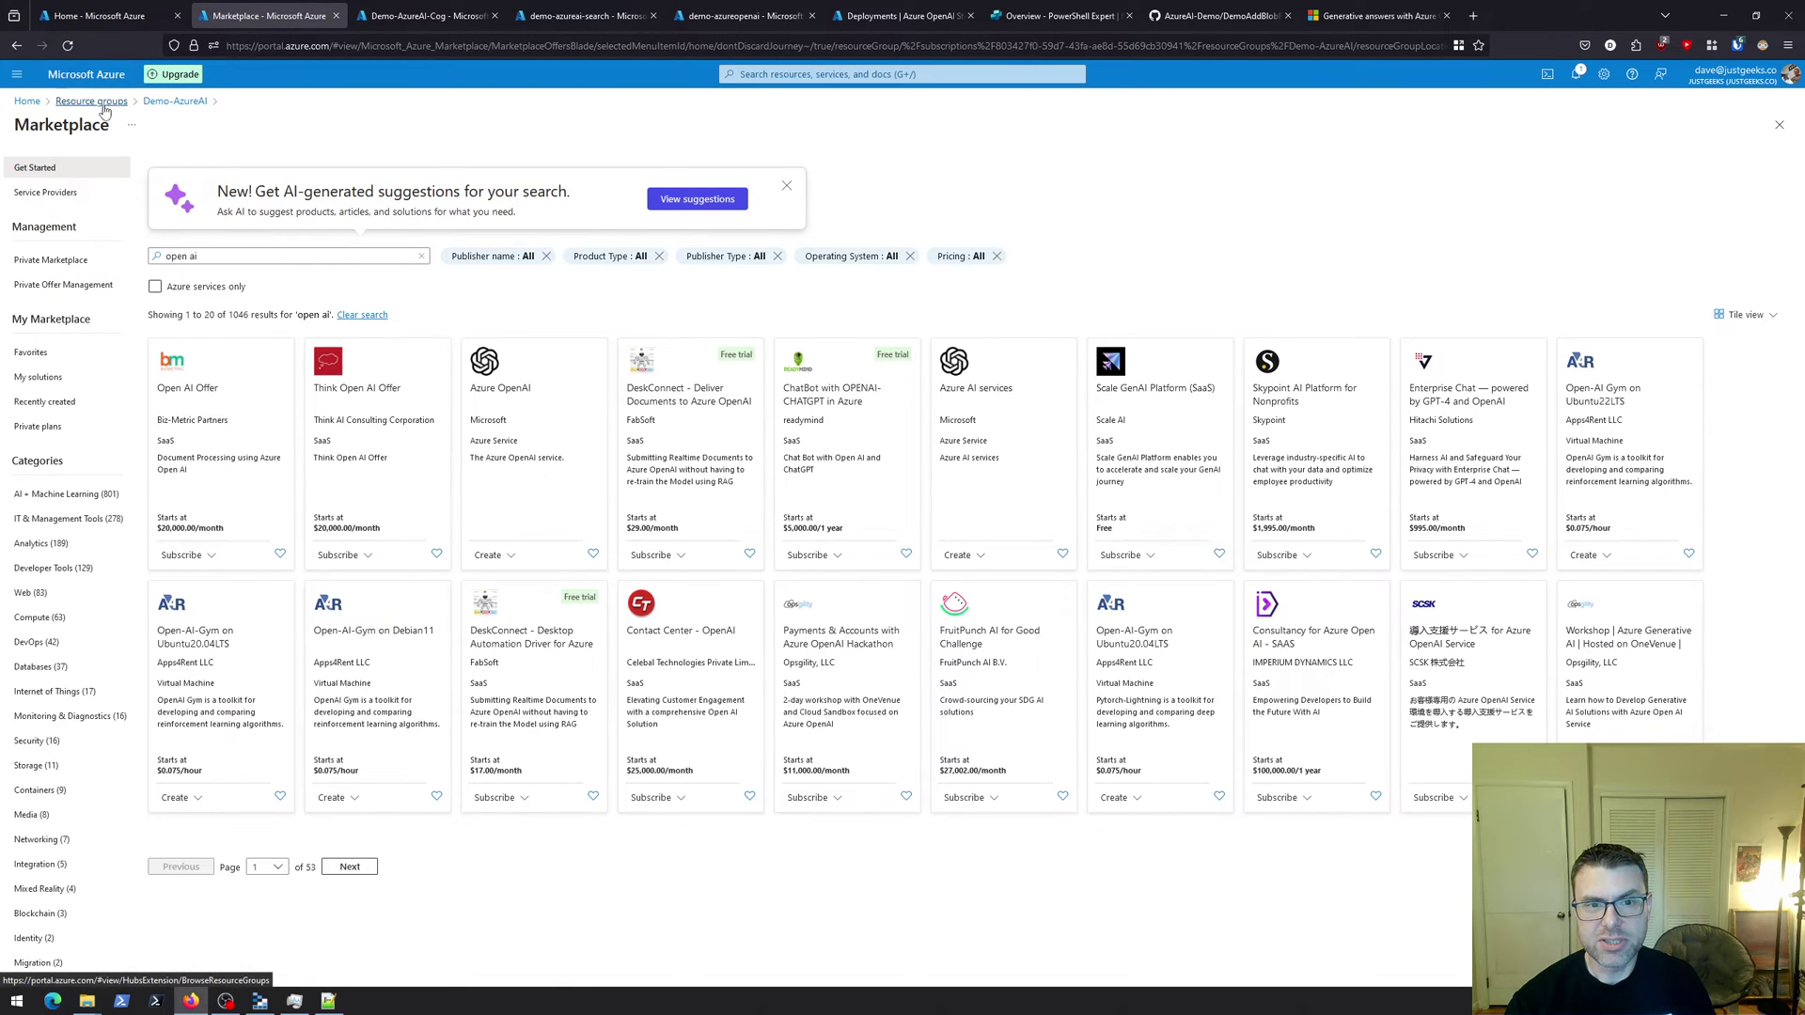
left_click(173, 101)
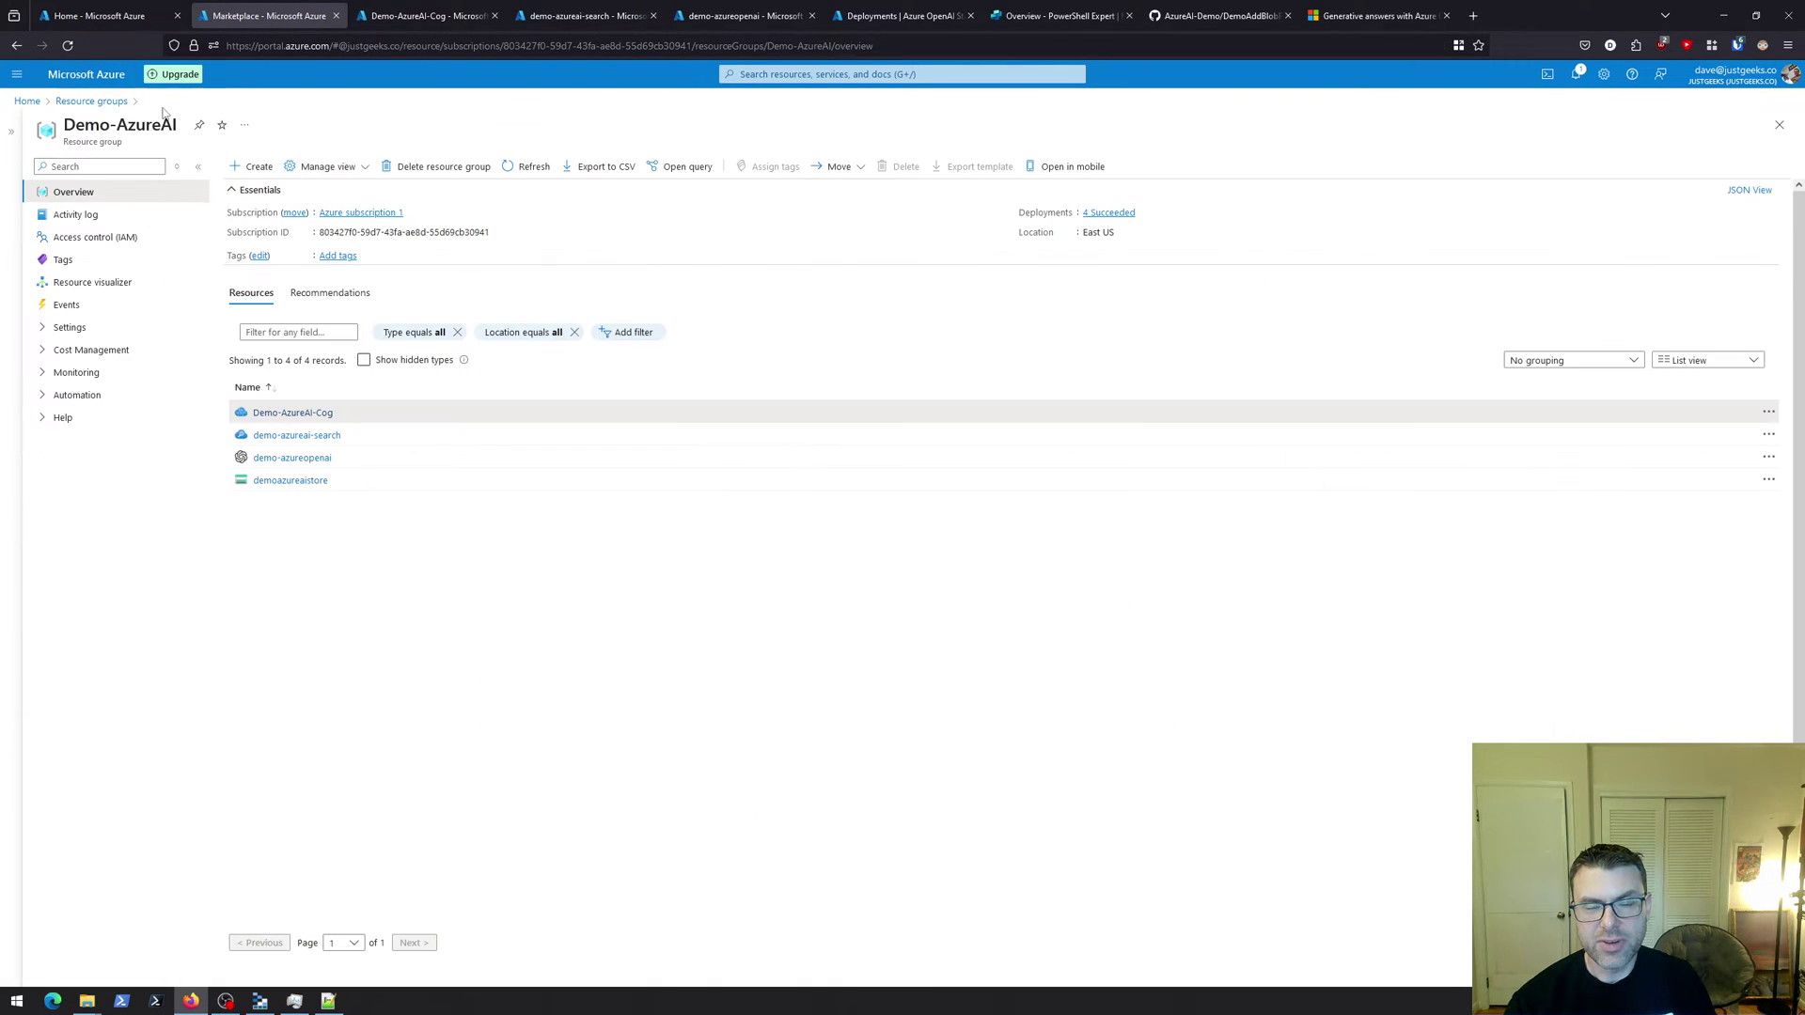
left_click(307, 482)
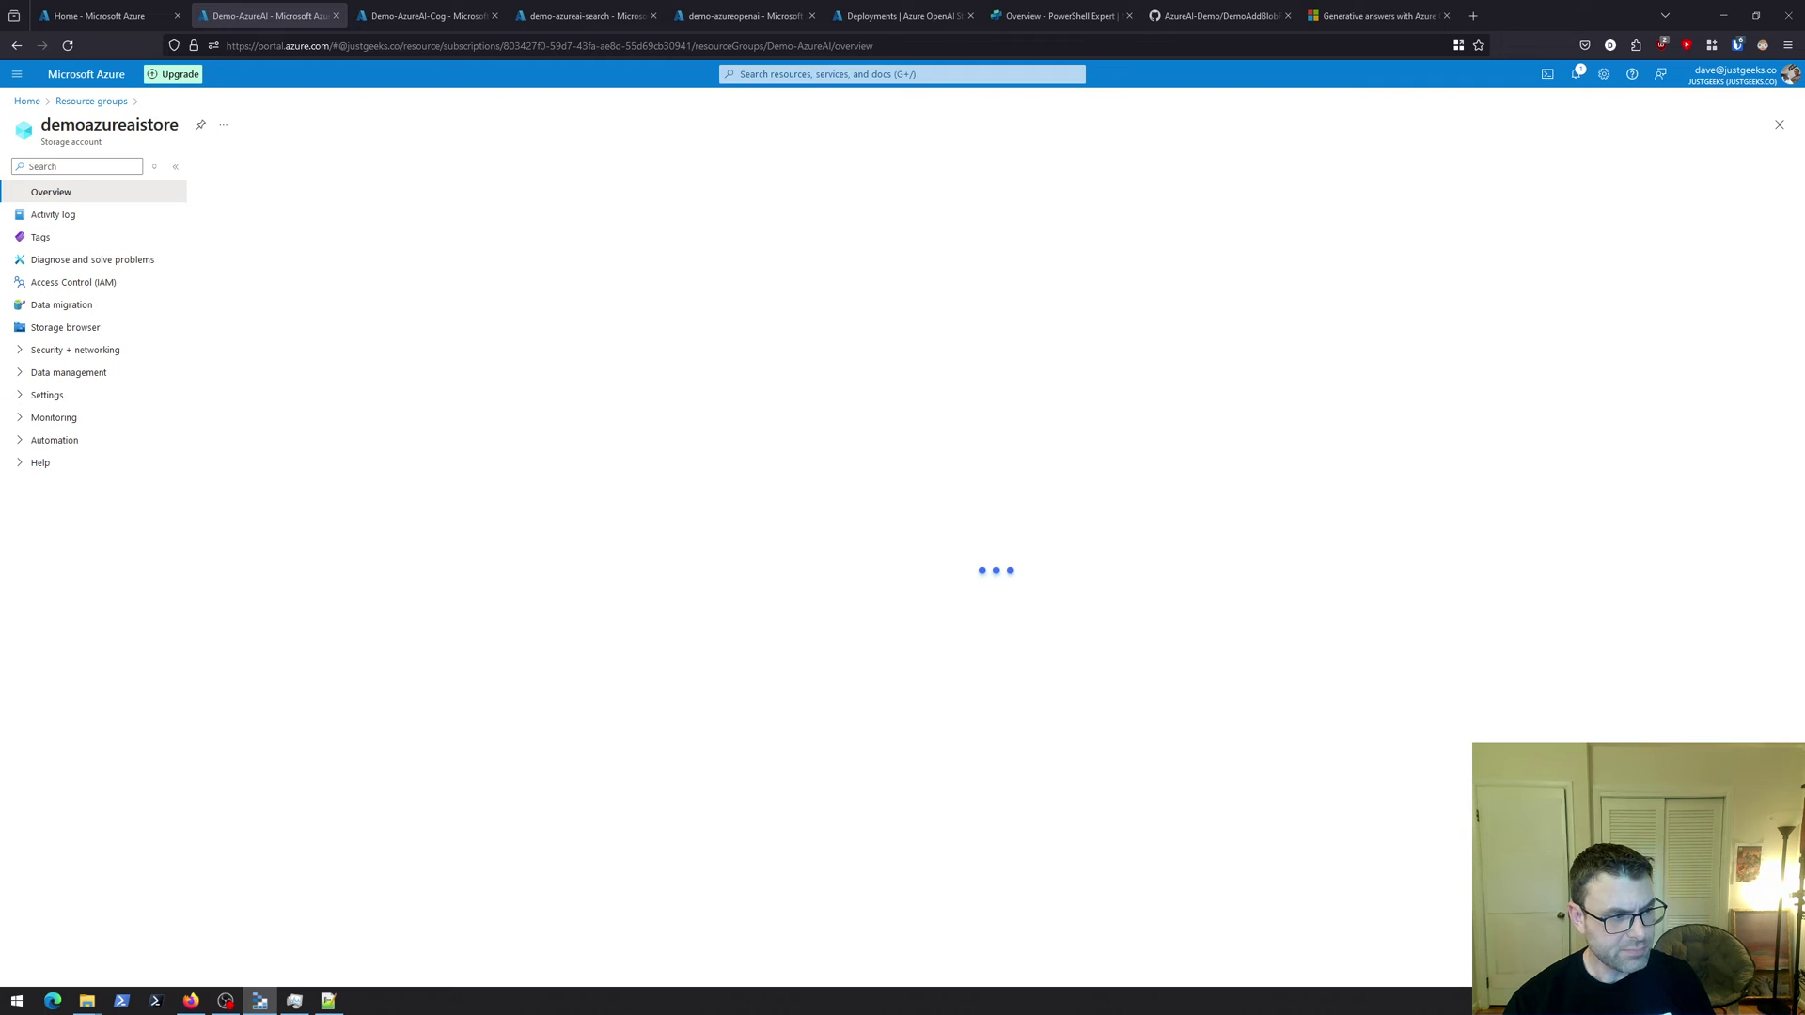
Switch to Azure Storage Explorer, maximize its window, and expand the demoazureaistore storage account
left_click_drag(2, 367, 743, 229)
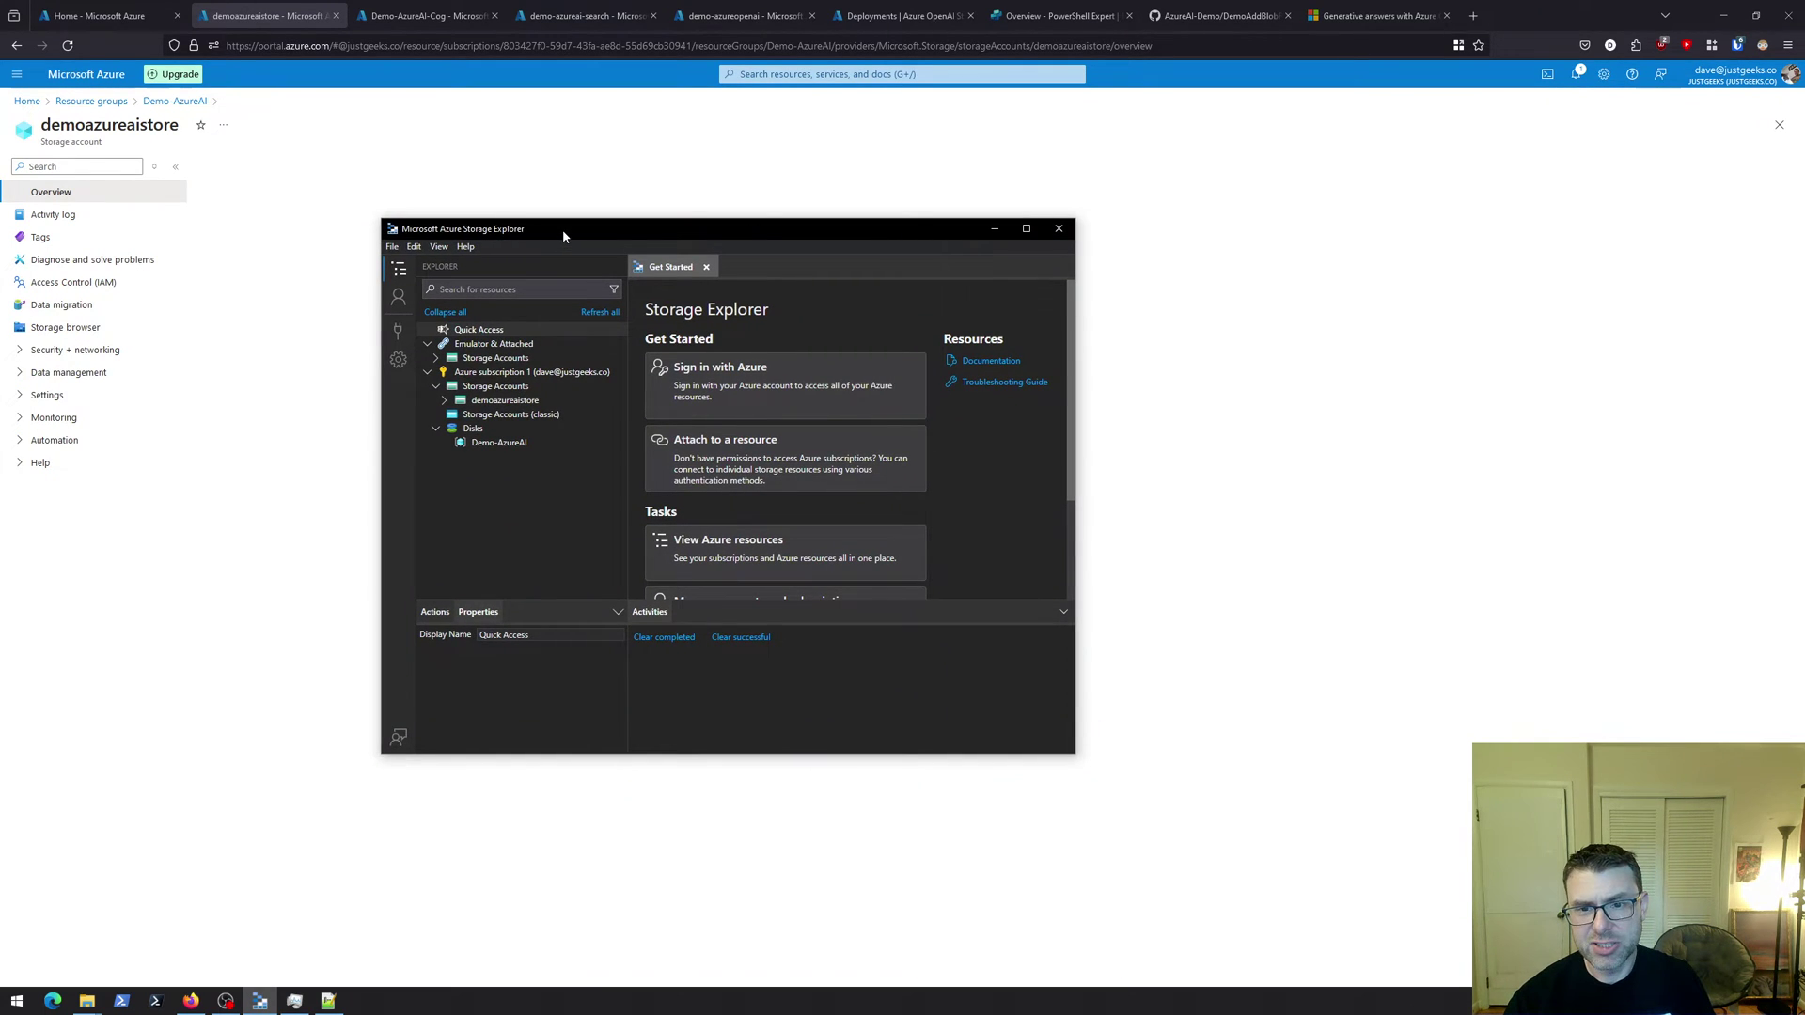
double_click(562, 229)
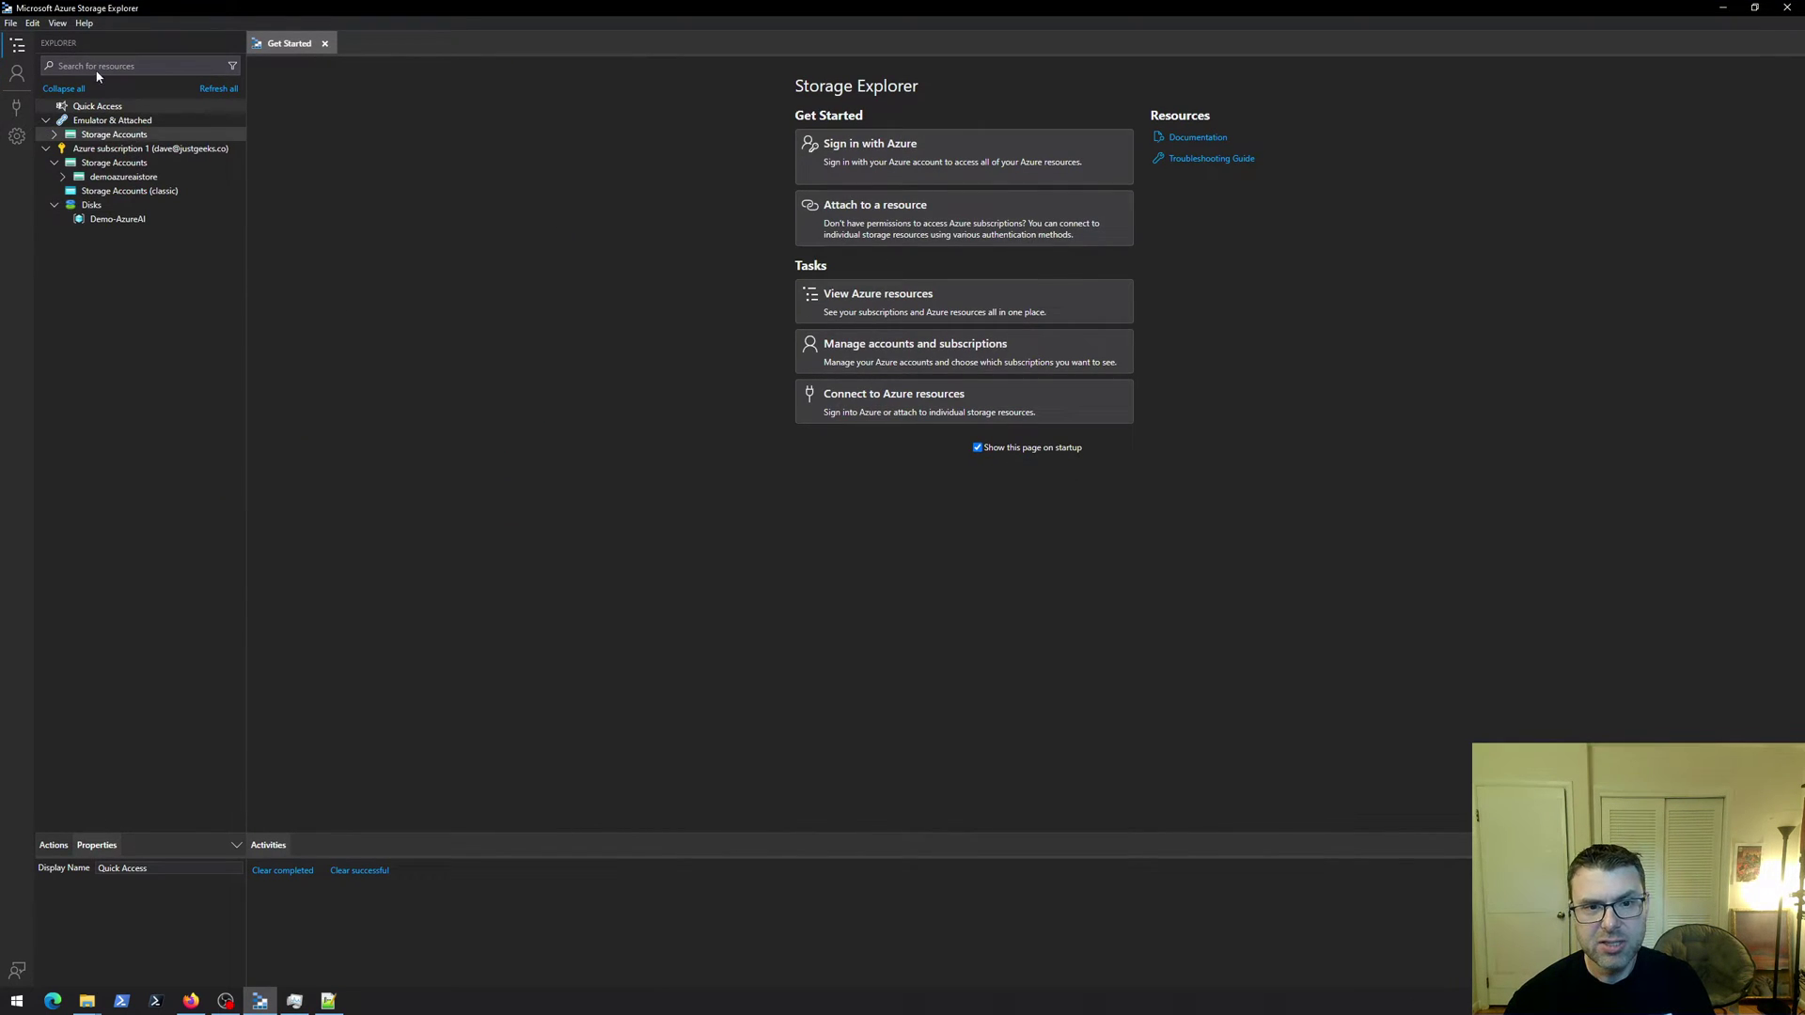
left_click(82, 178)
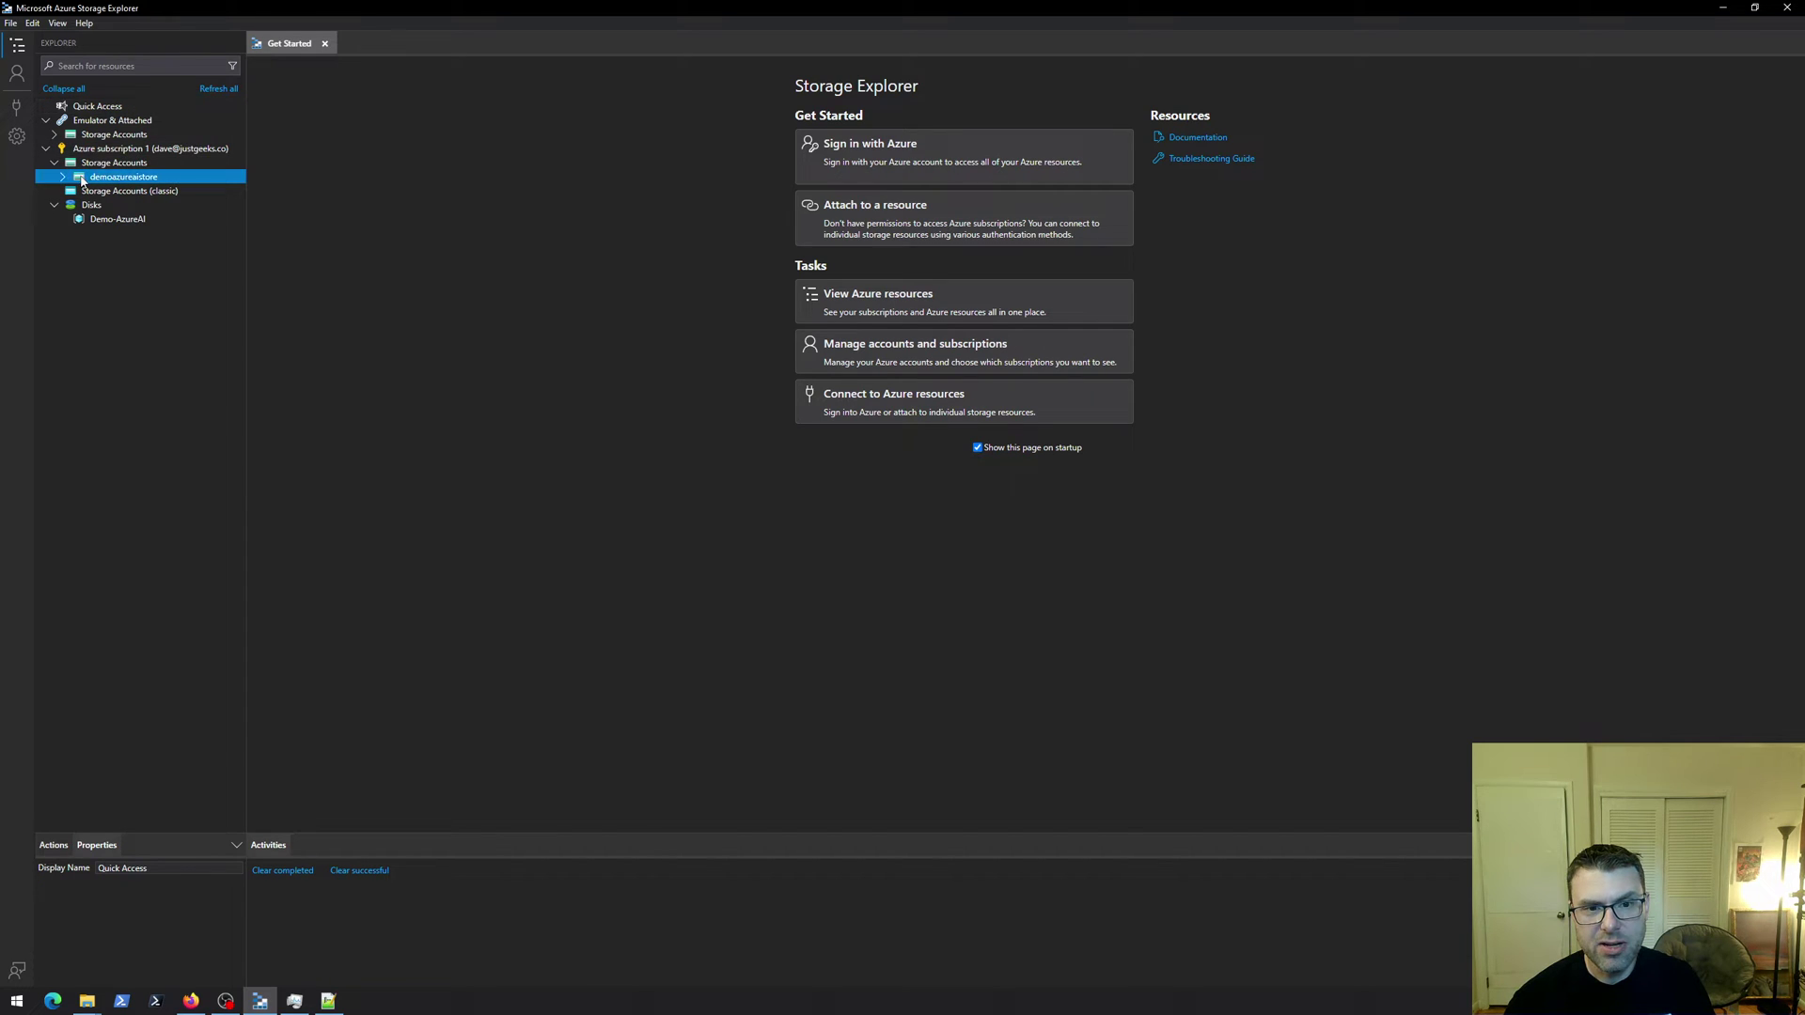
right_click(96, 164)
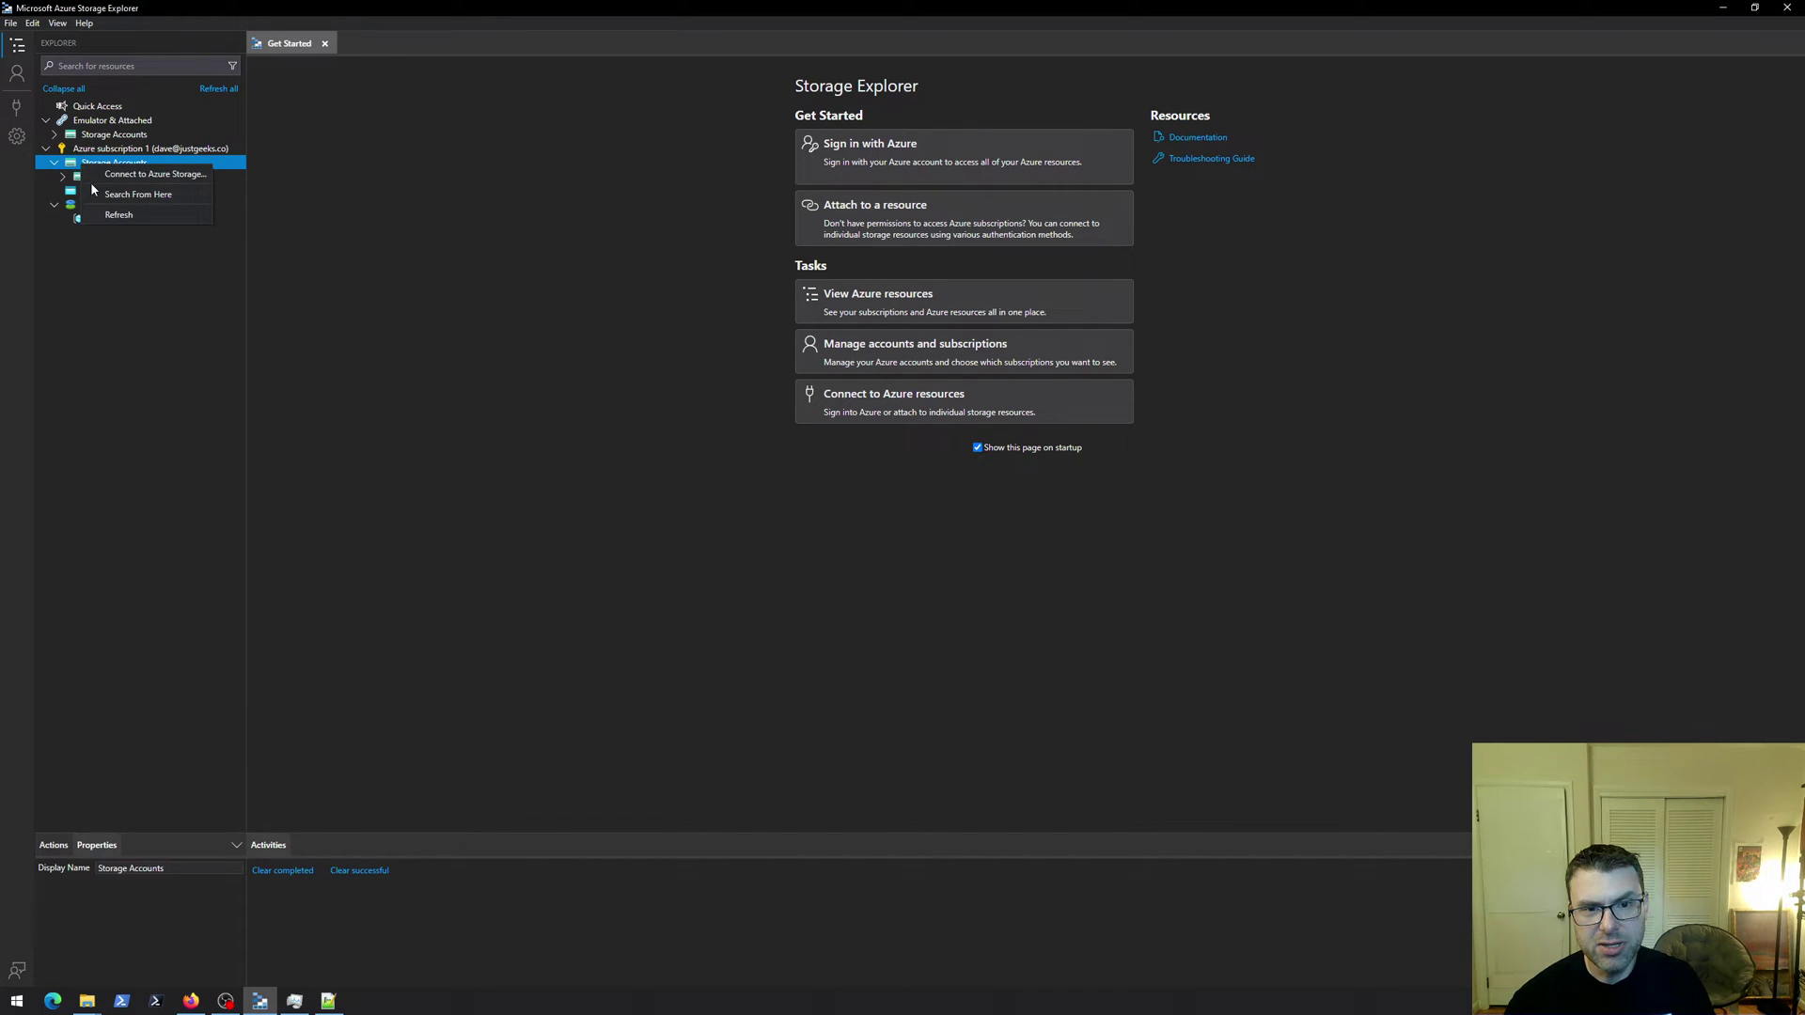
left_click(374, 252)
left_click(63, 178)
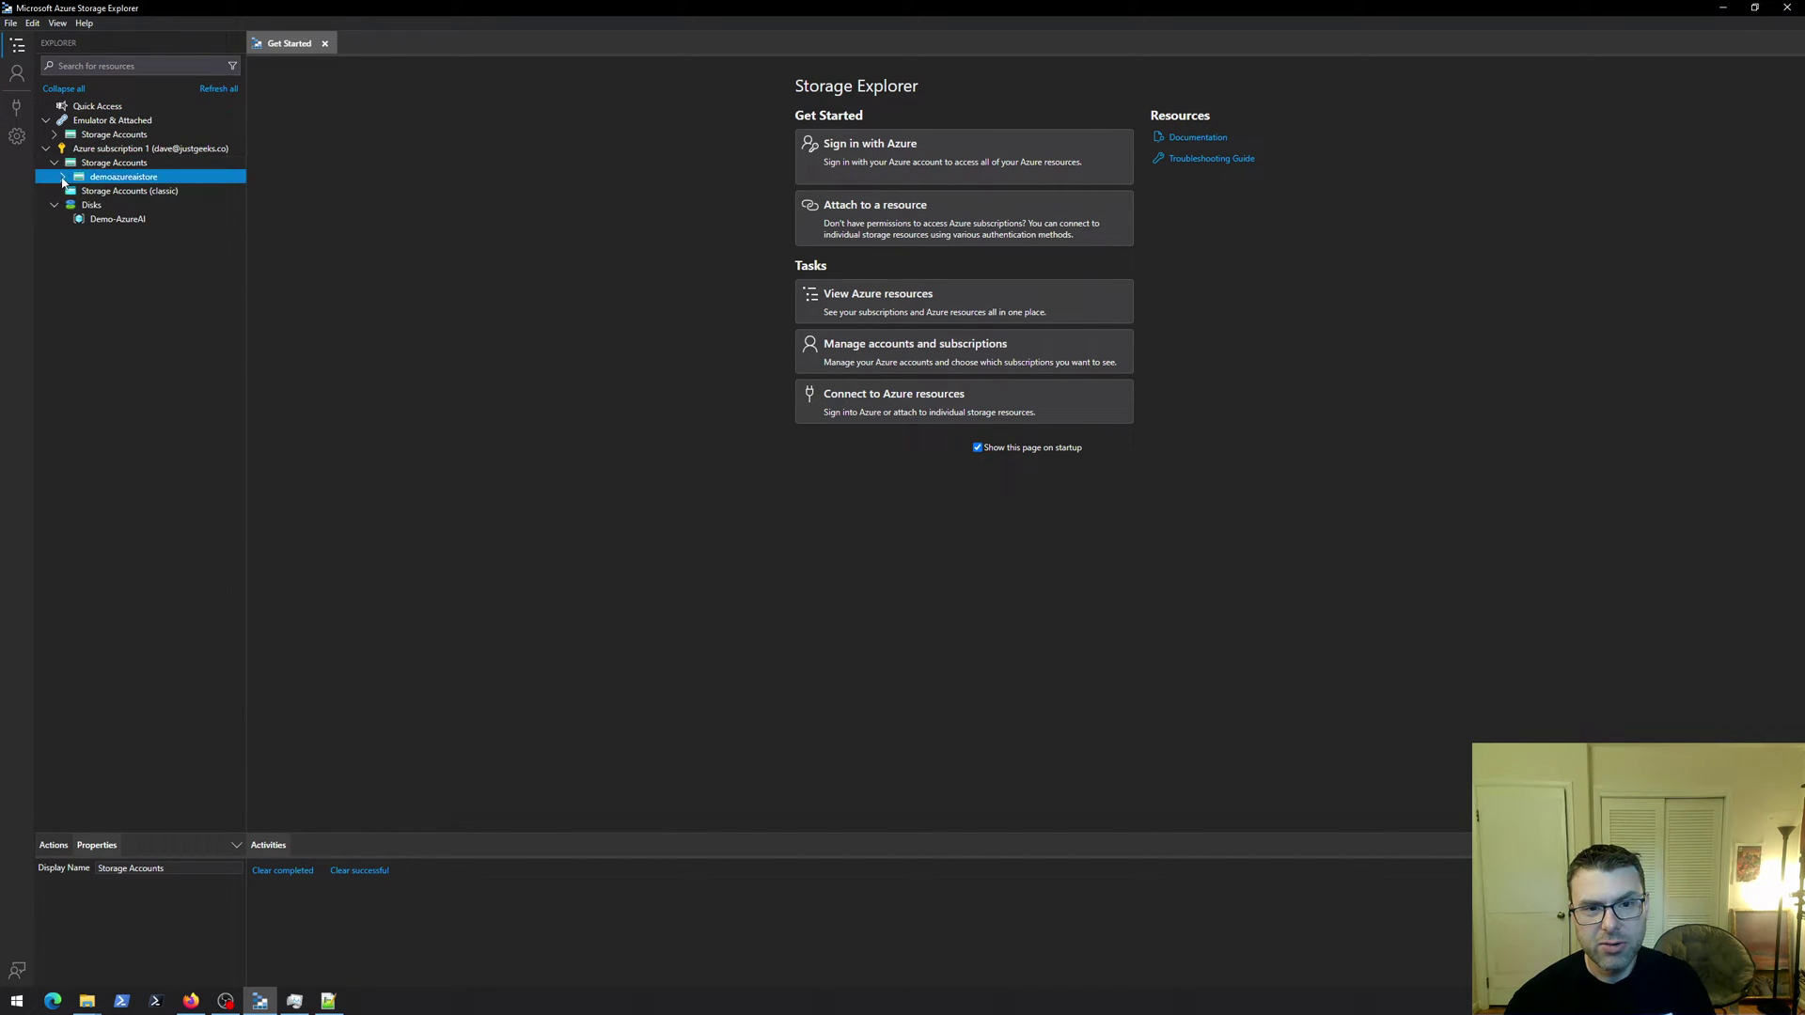
left_click(63, 178)
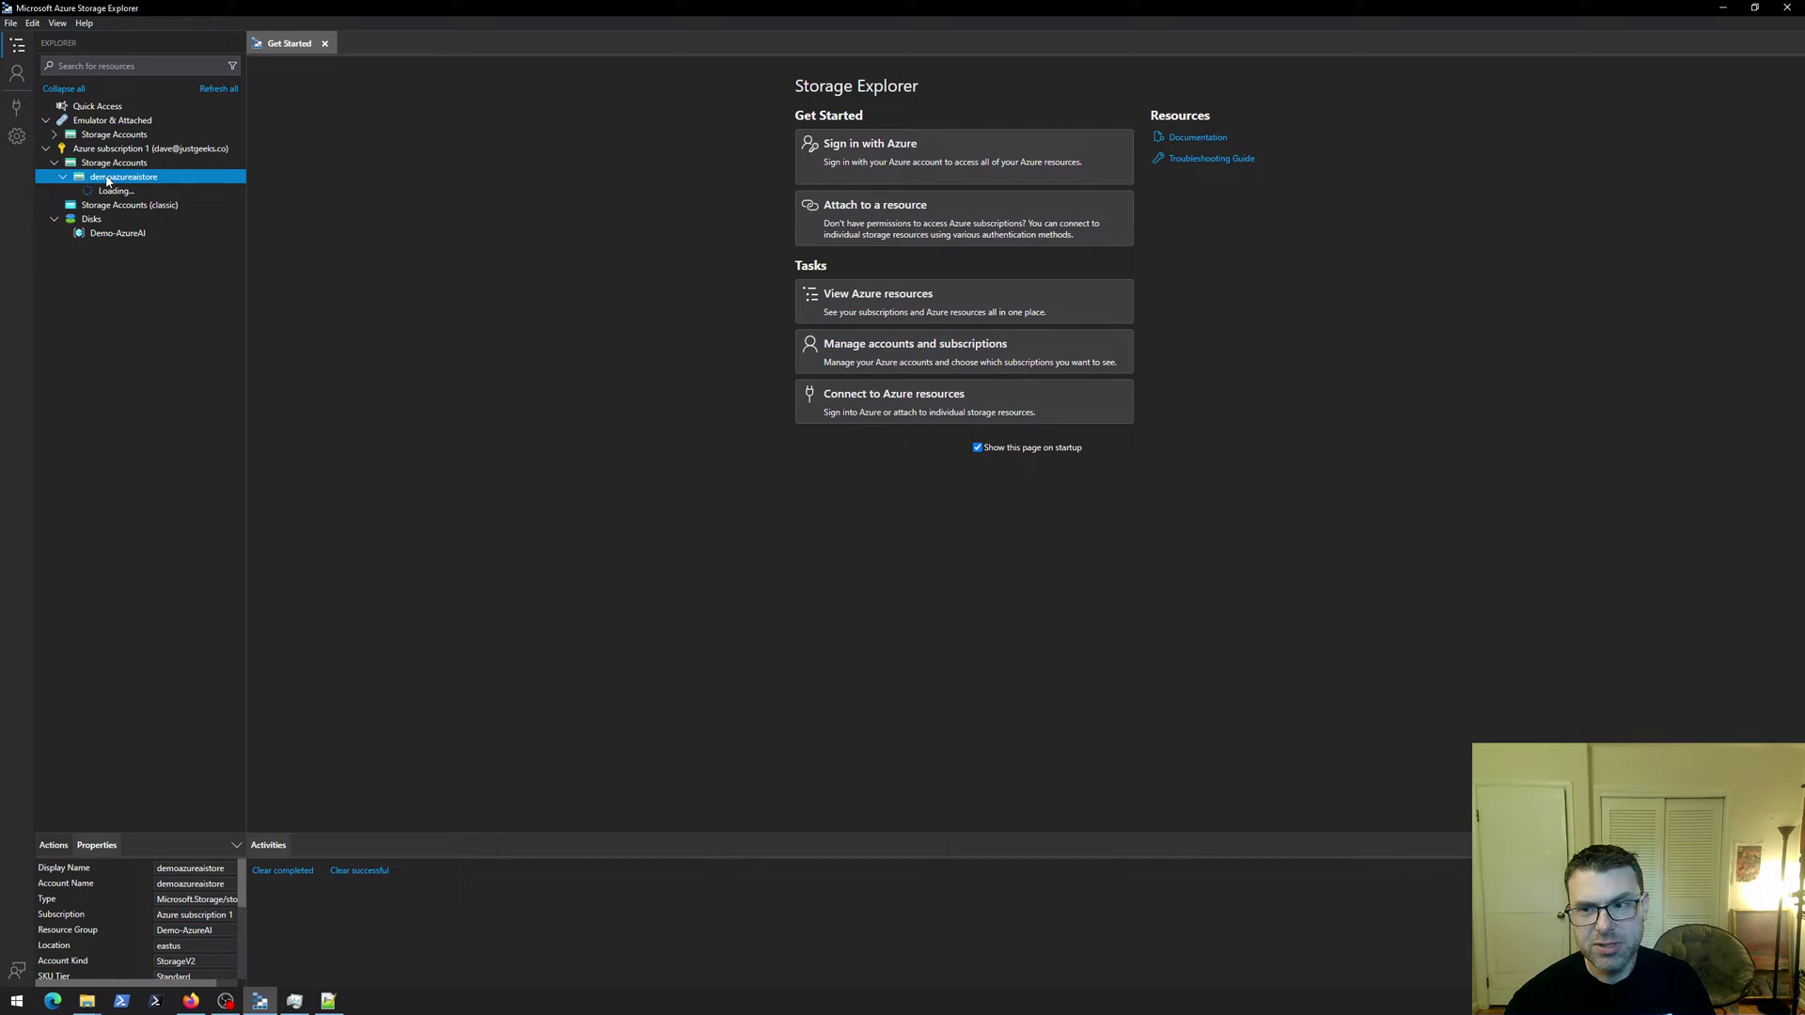
Expand the blob containers of demoazureaistore and open the powershellreference container
right_click(107, 182)
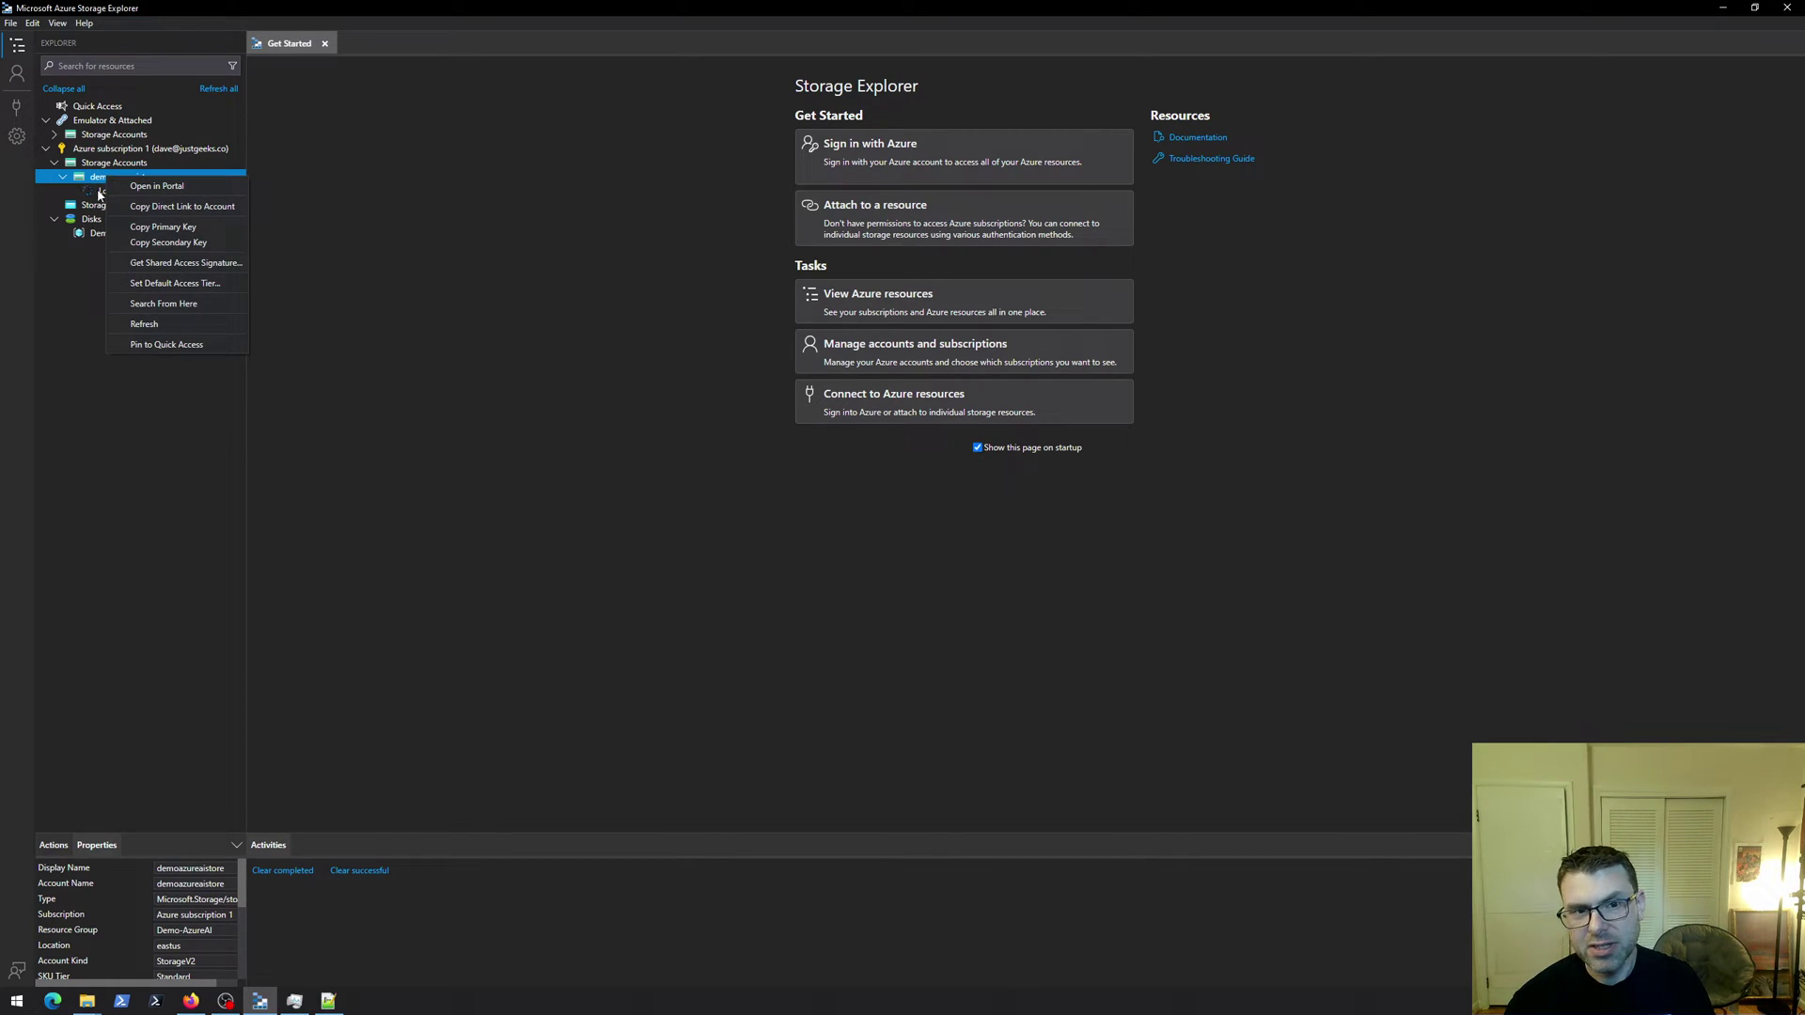
left_click(438, 250)
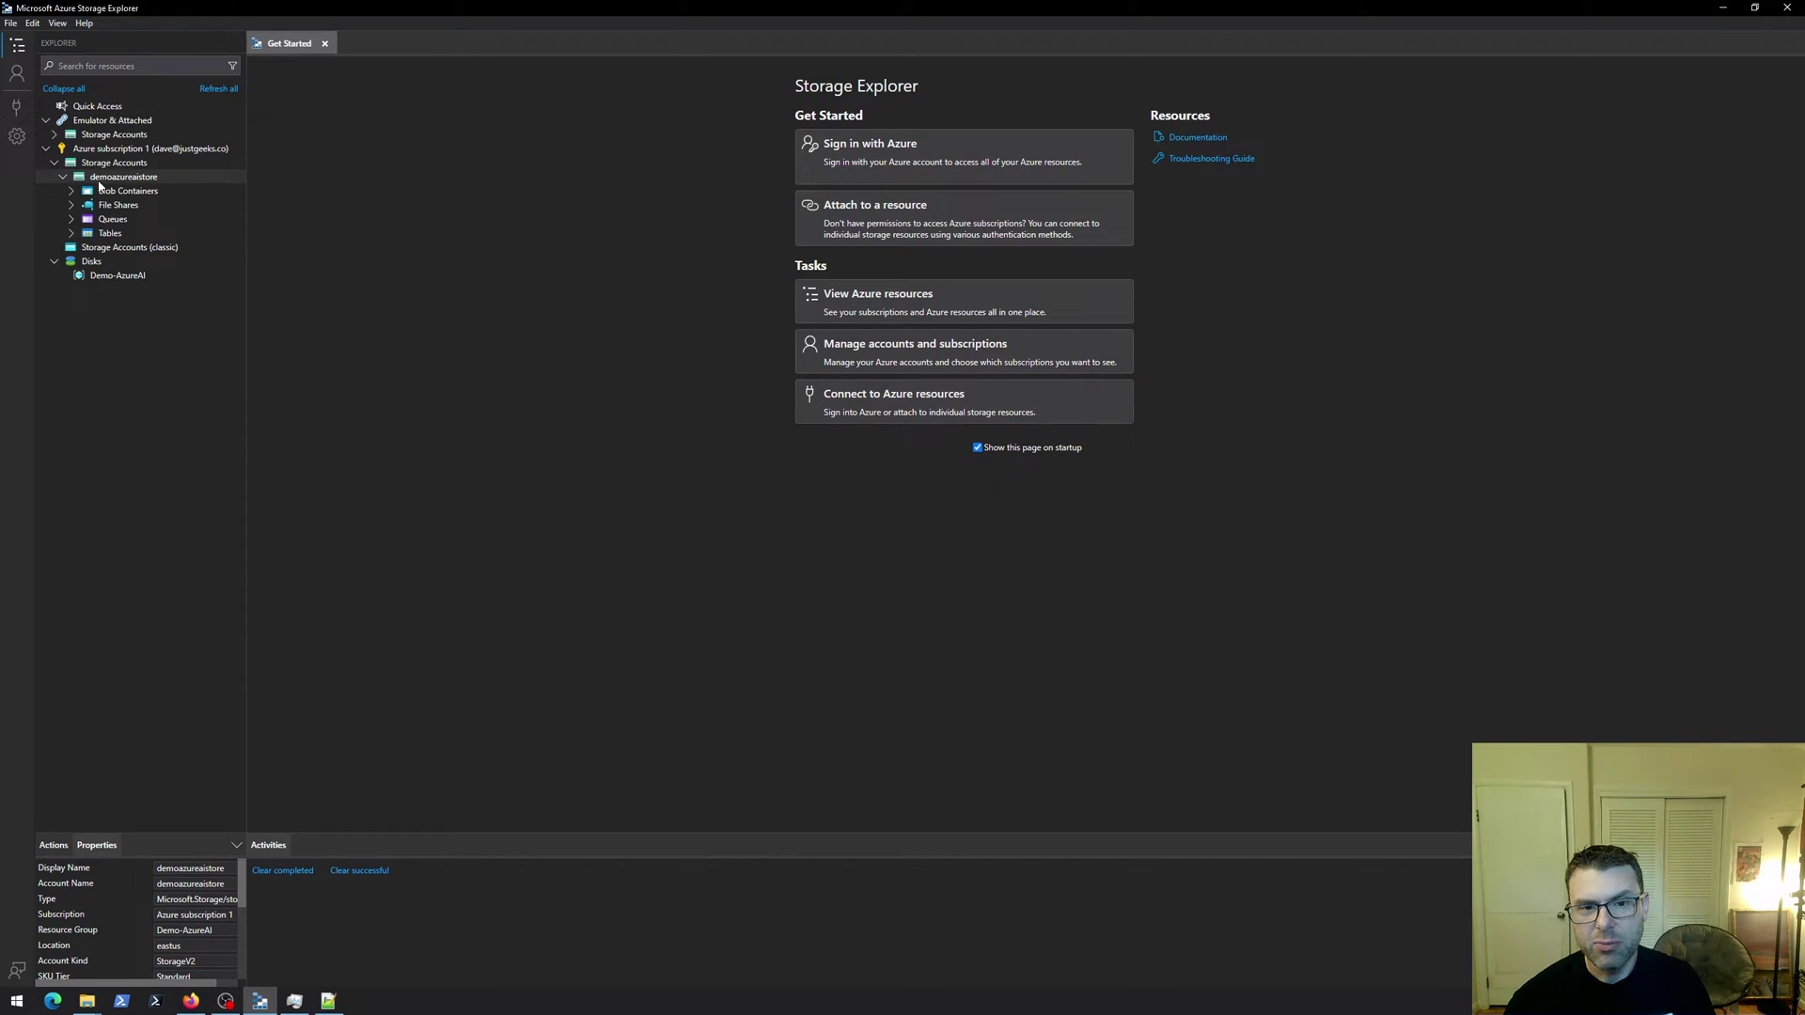
right_click(105, 180)
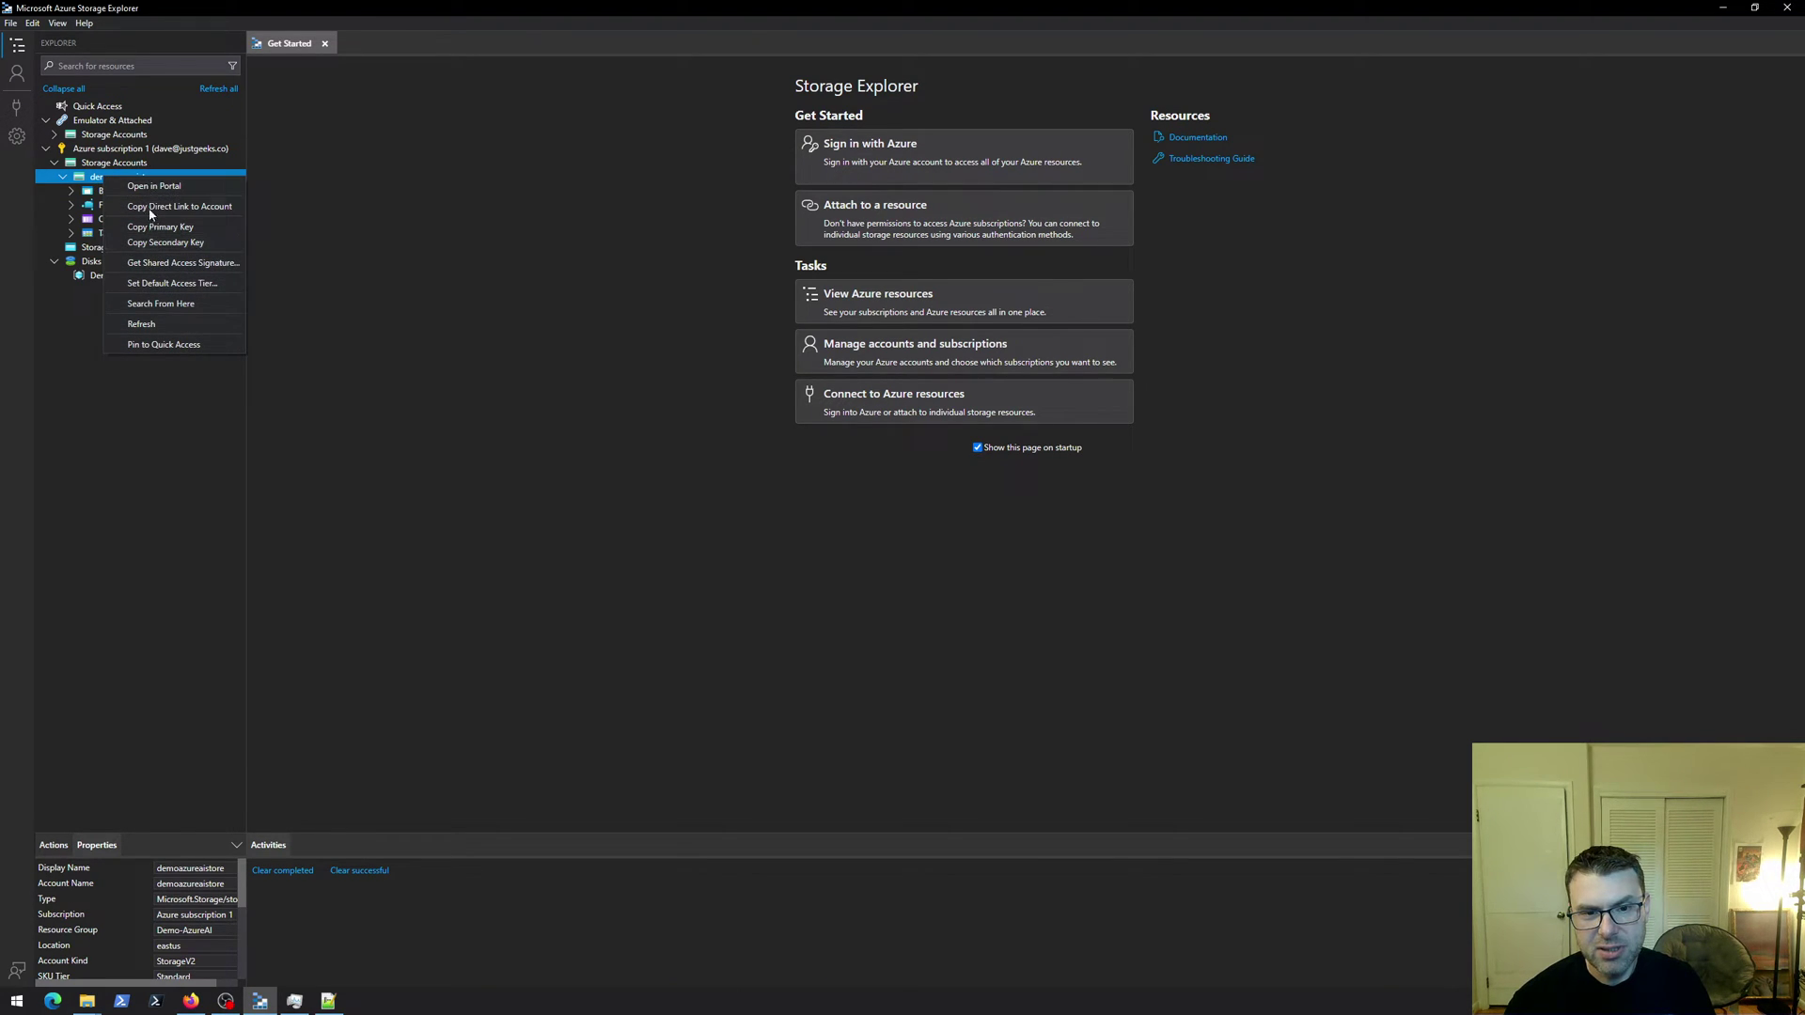
left_click(380, 244)
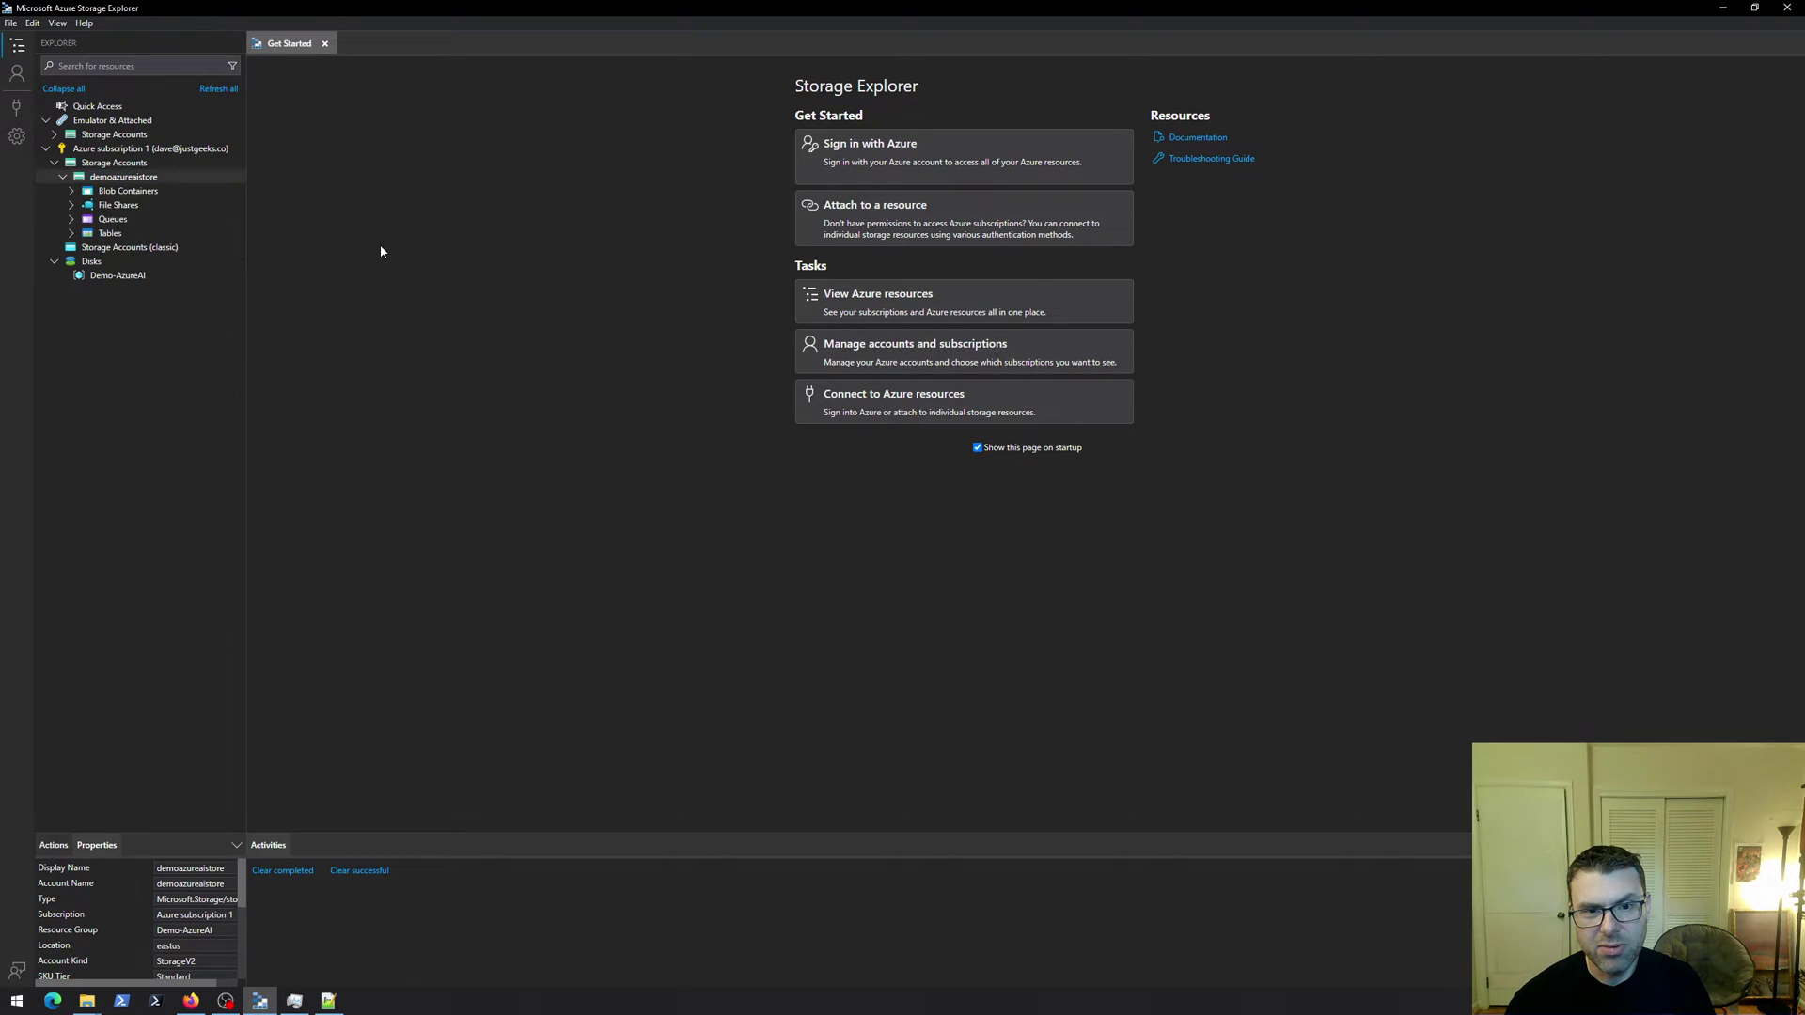
left_click(70, 192)
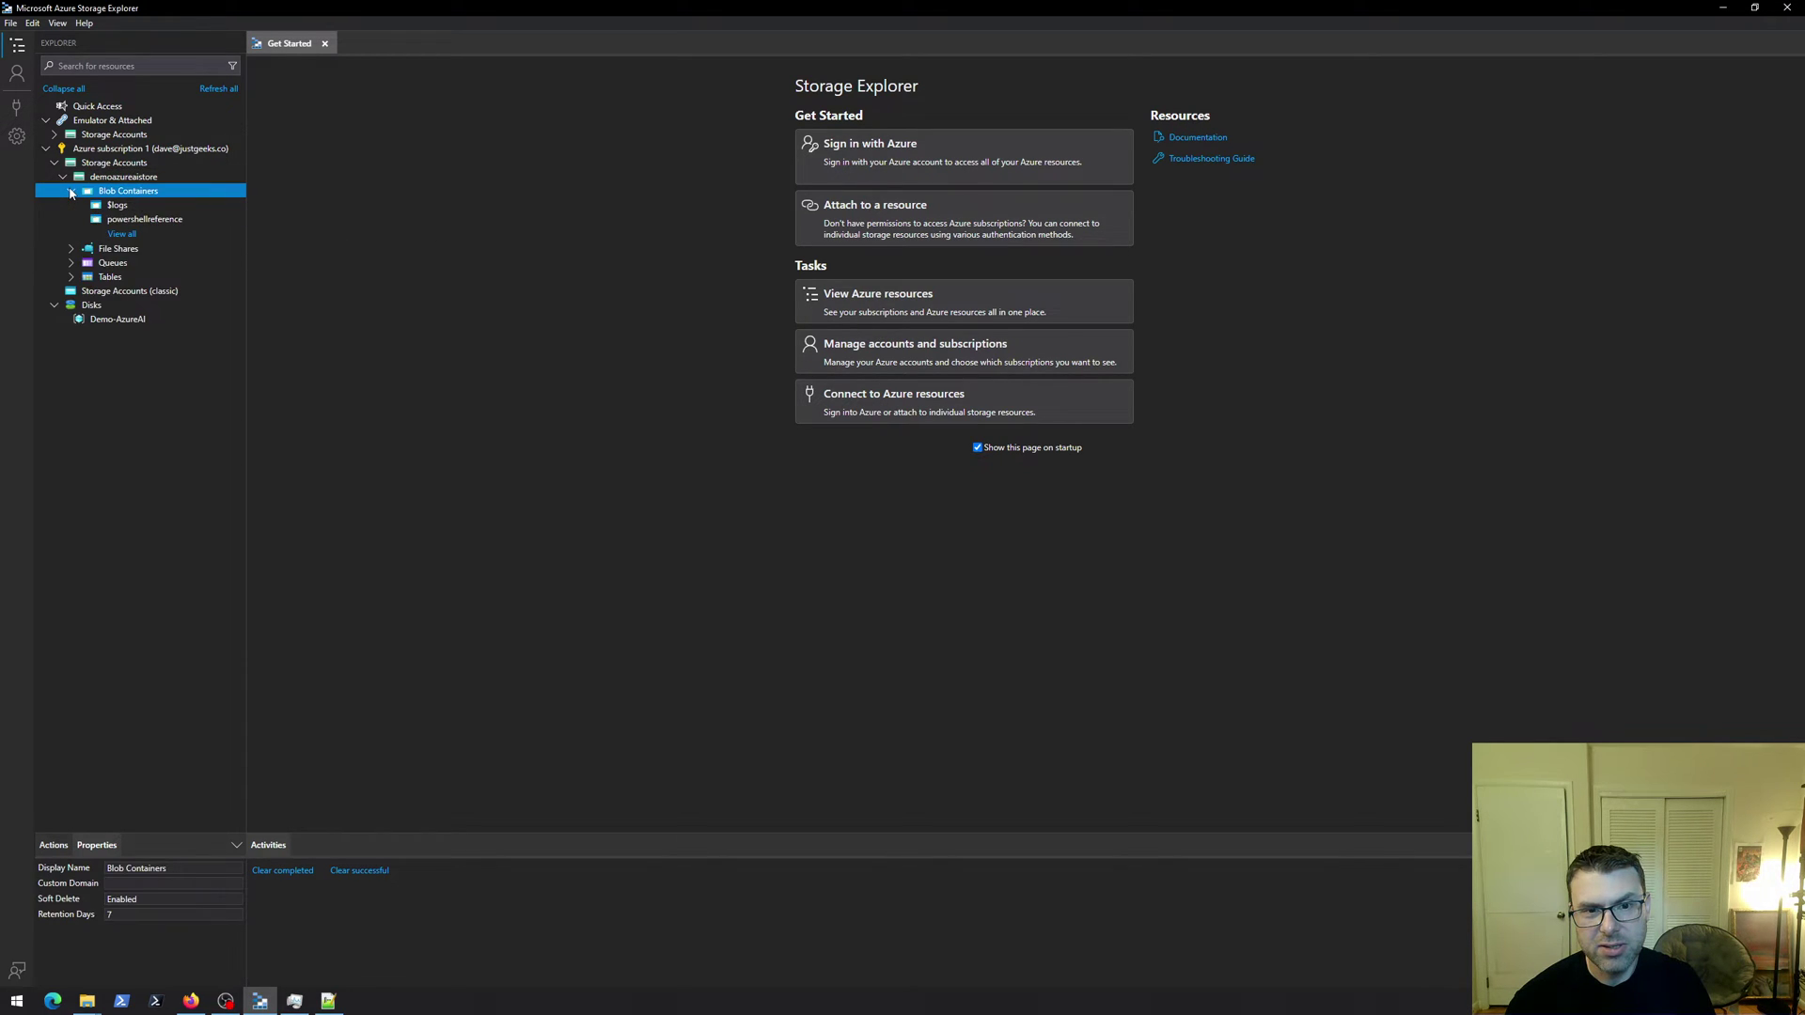
left_click(146, 222)
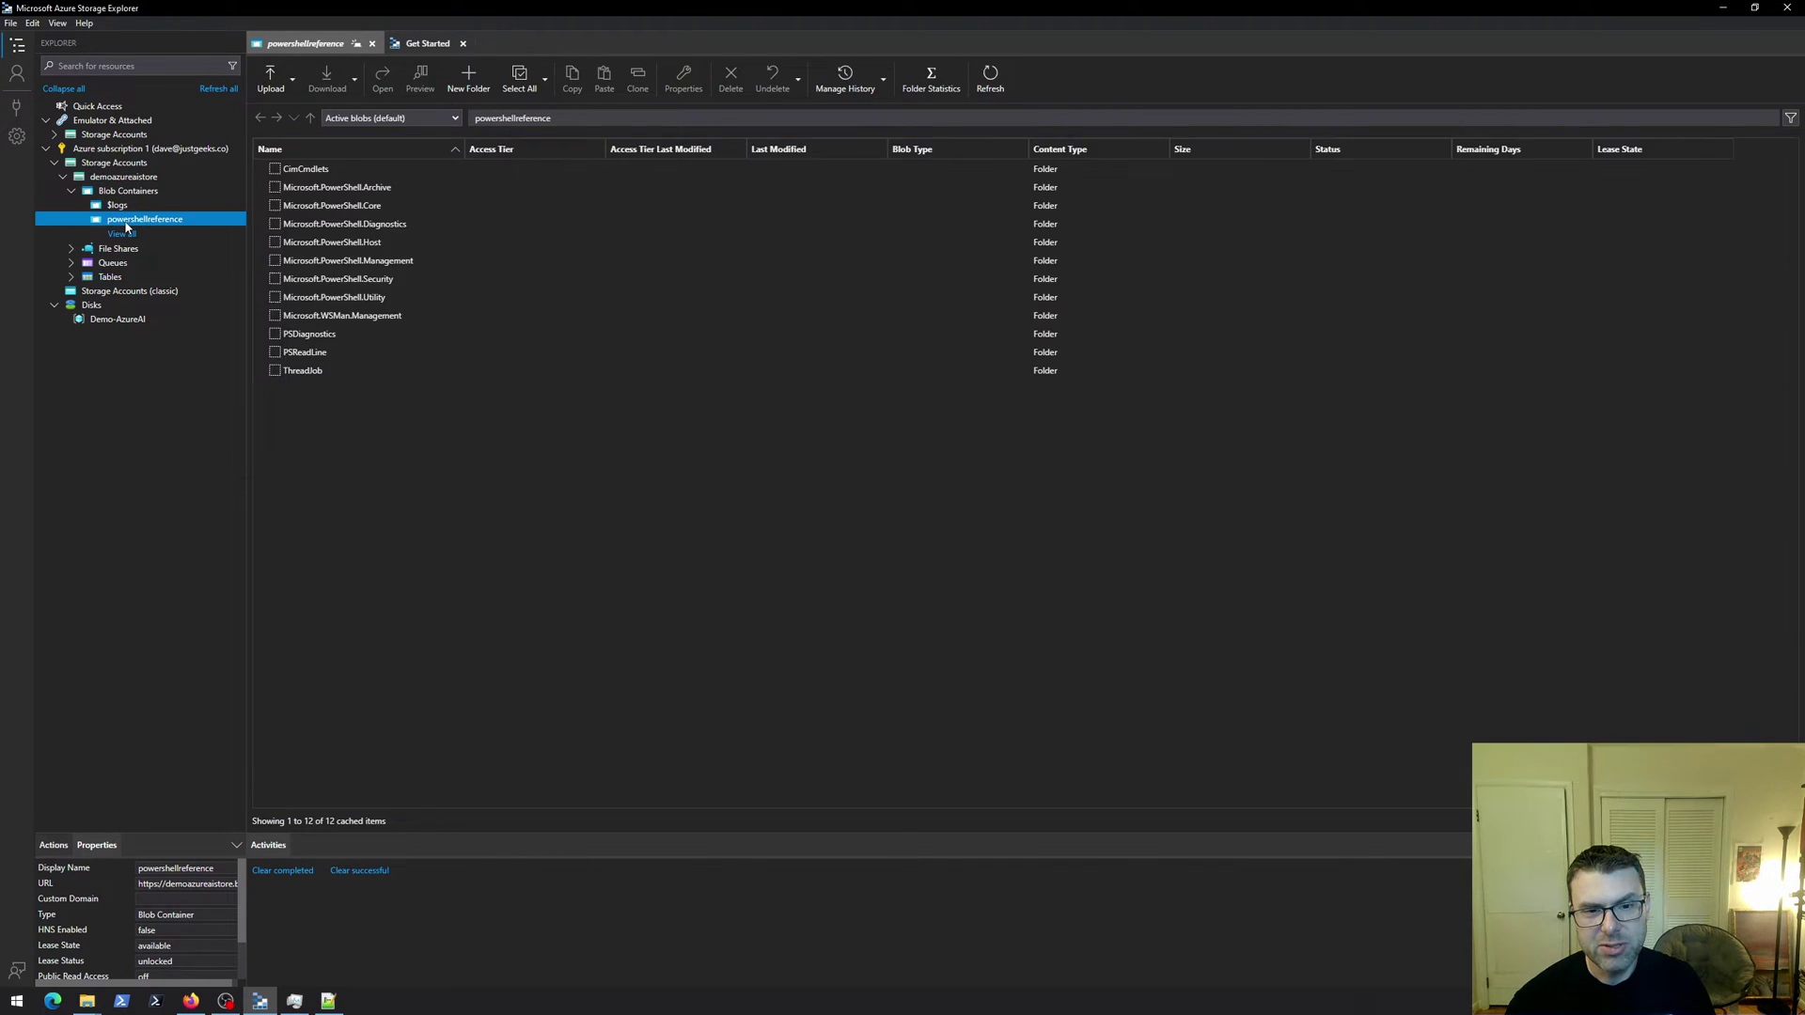
Create a shared access signature for the powershellreference container, adding the Add, Create and Write permissions to Read and List
right_click(126, 227)
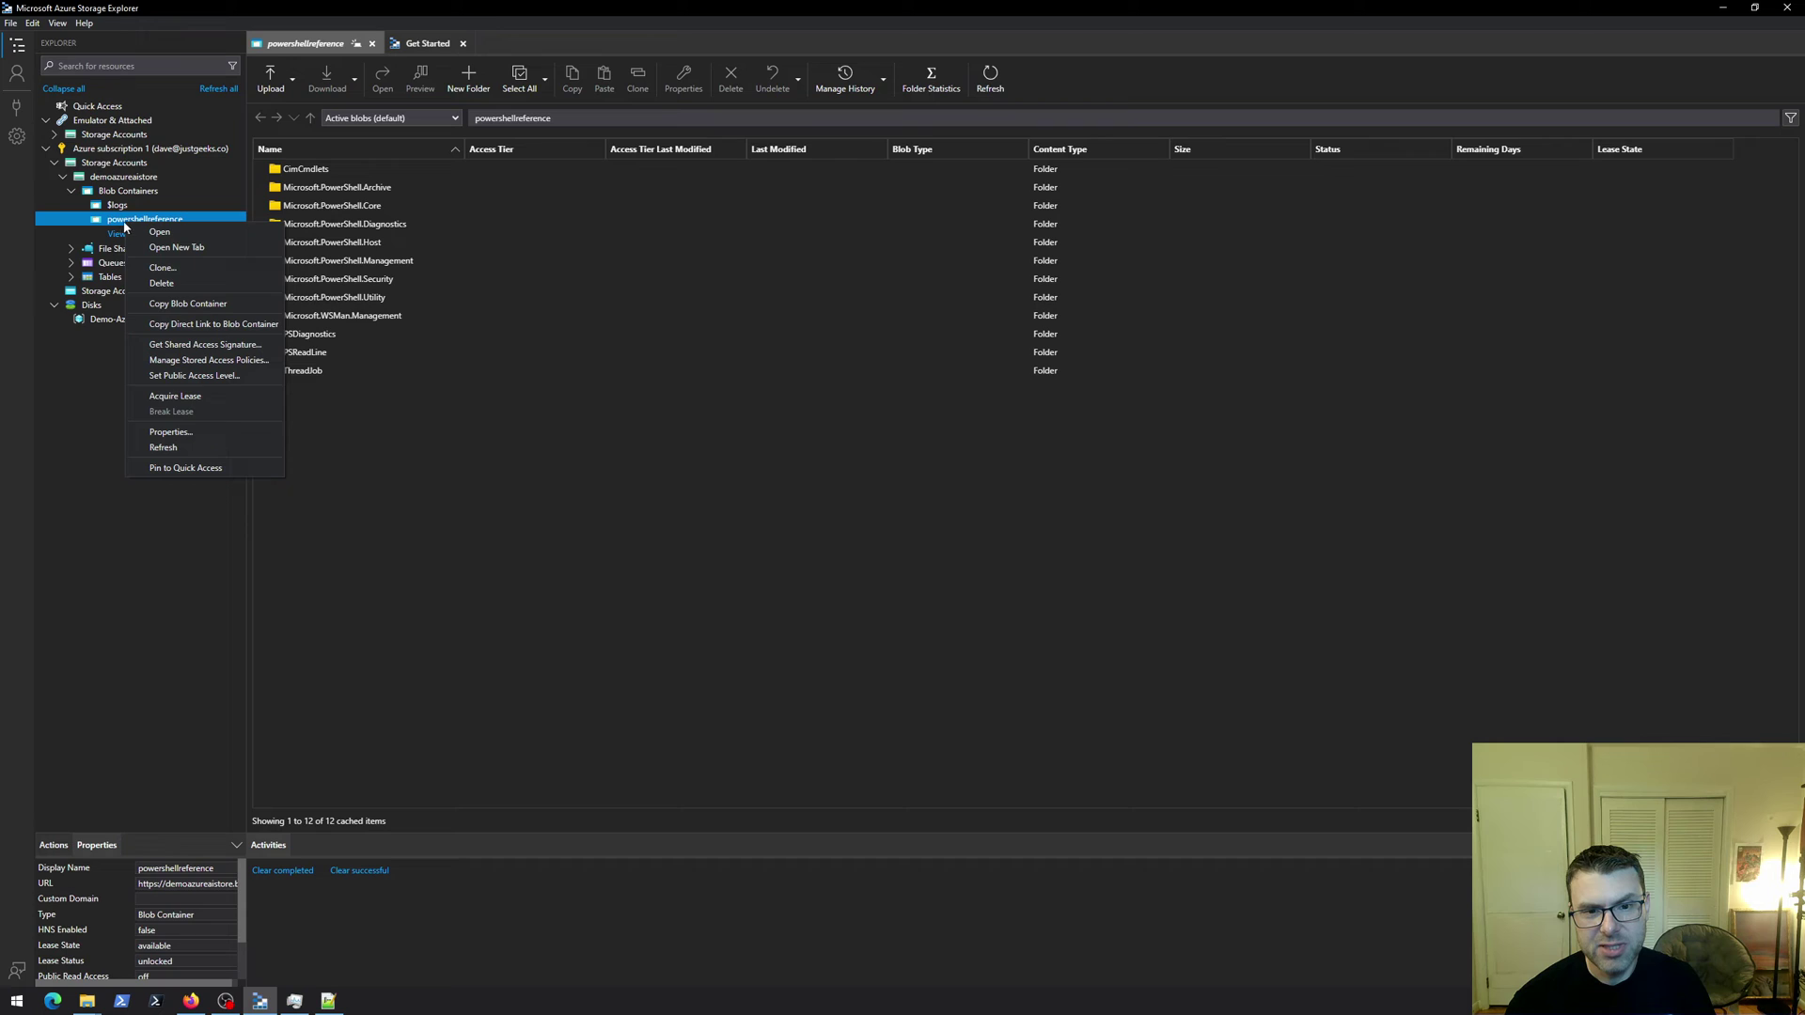
left_click(199, 345)
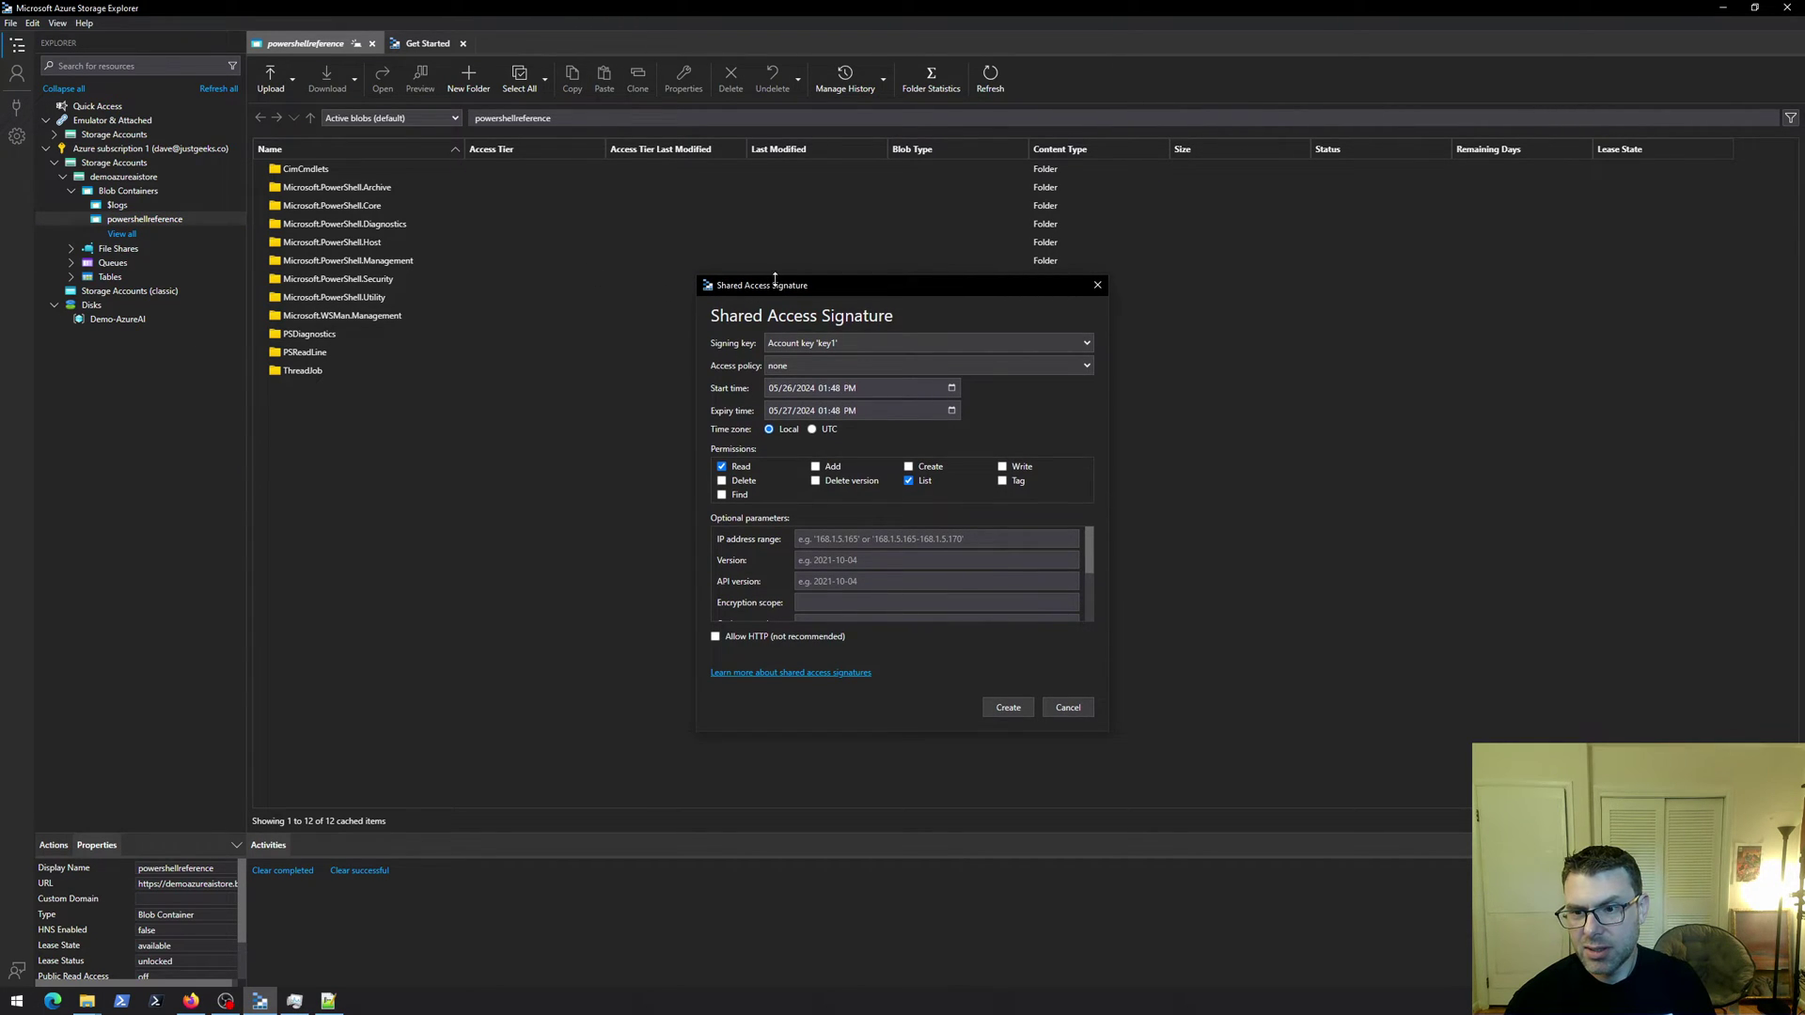
left_click_drag(773, 282, 573, 258)
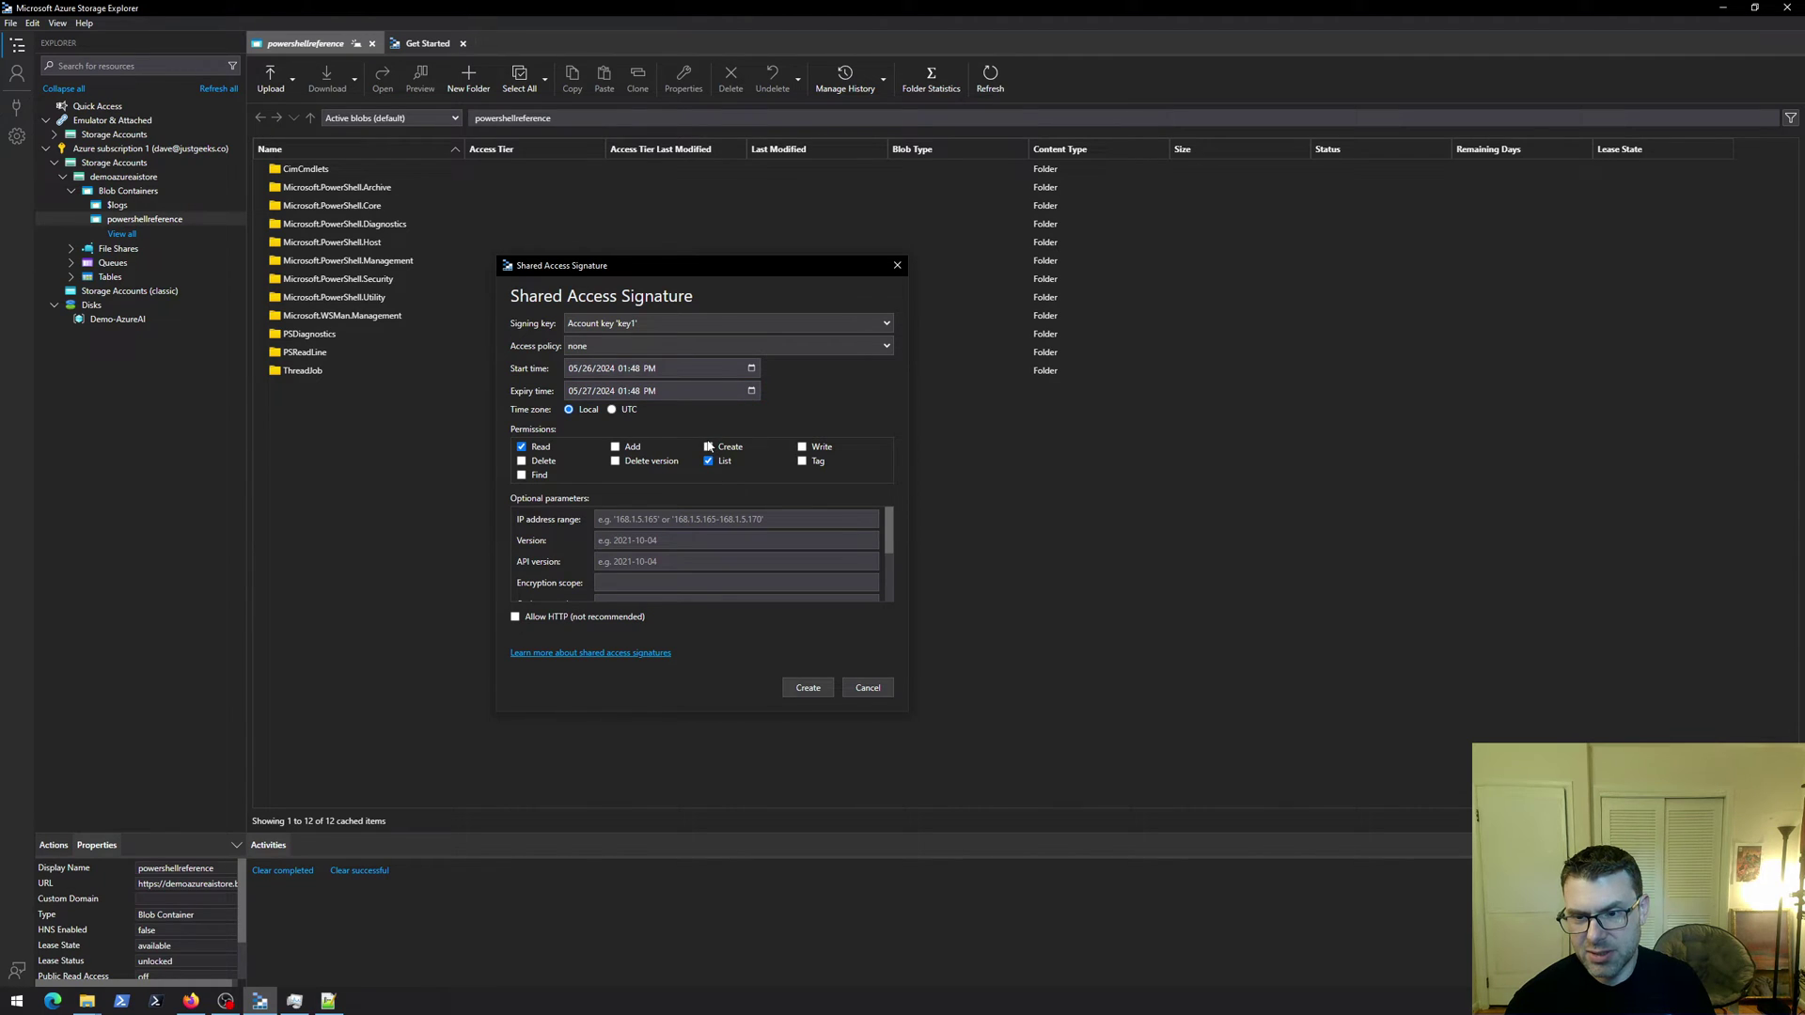
left_click(616, 448)
left_click(710, 448)
left_click(801, 448)
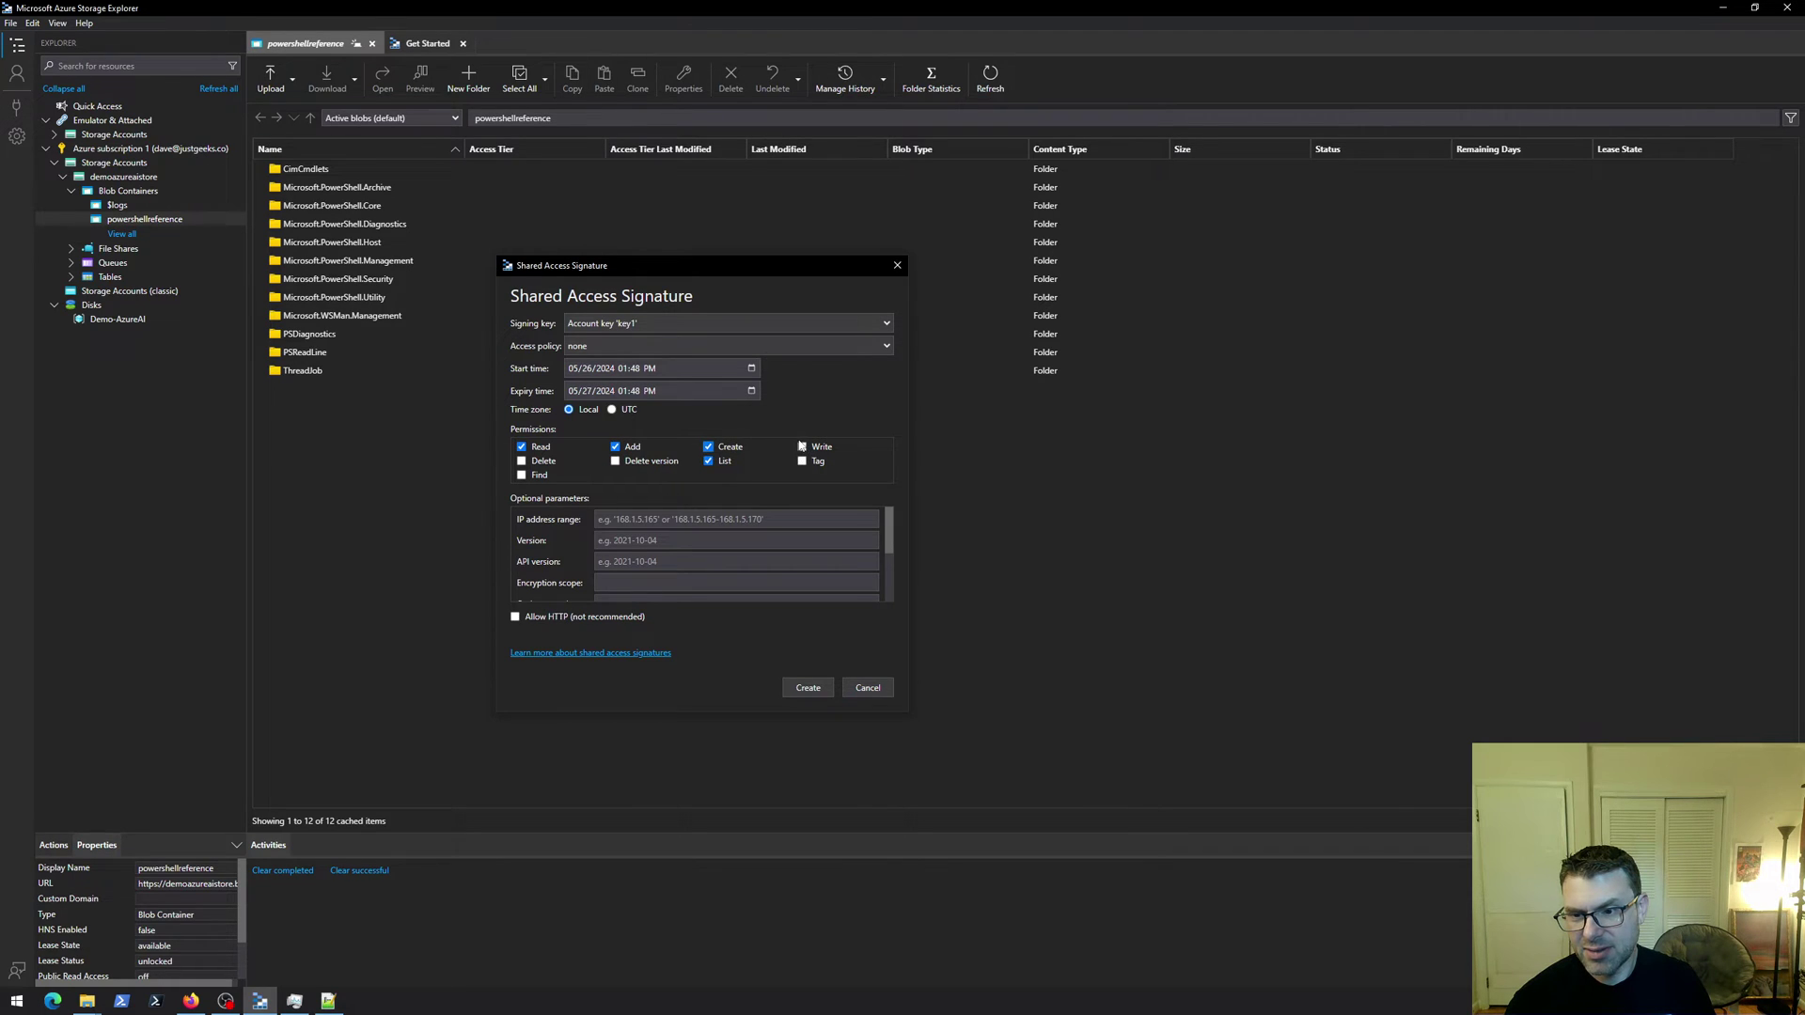
left_click(809, 689)
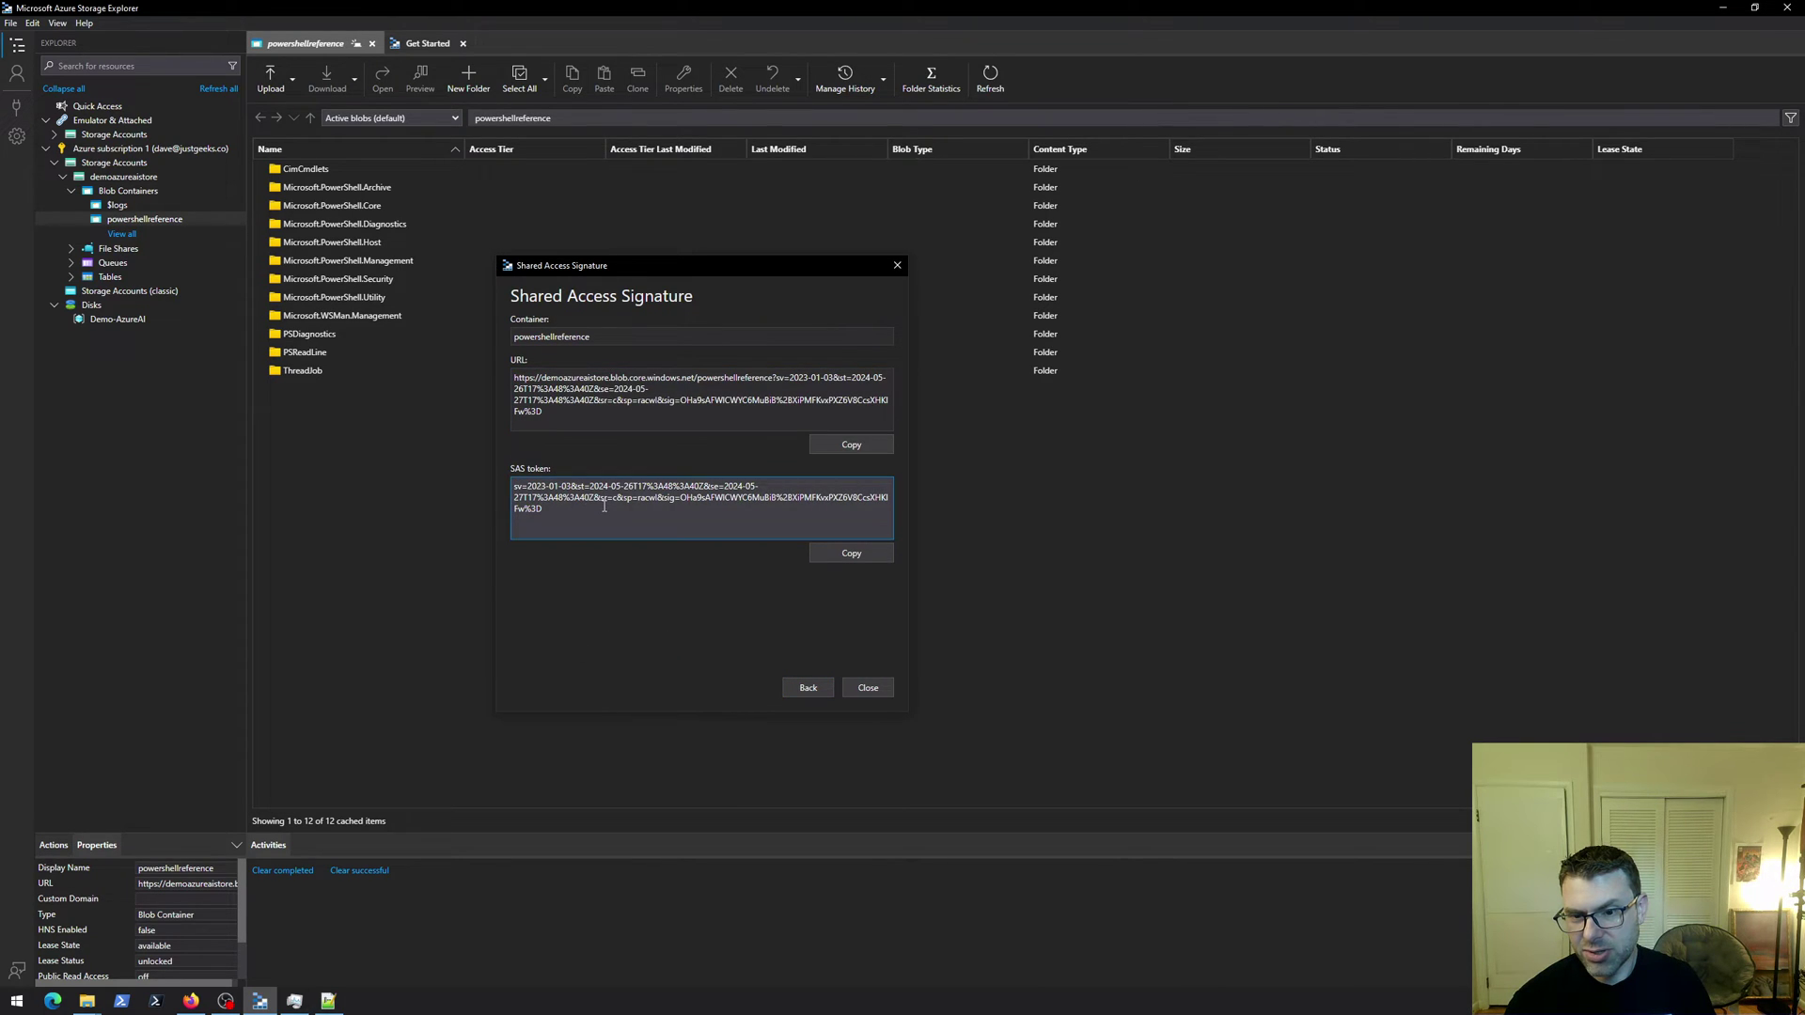
Copy the shared access signature URL and paste it over the $ConnectionString placeholder in the Notepad++ script
left_click(601, 424)
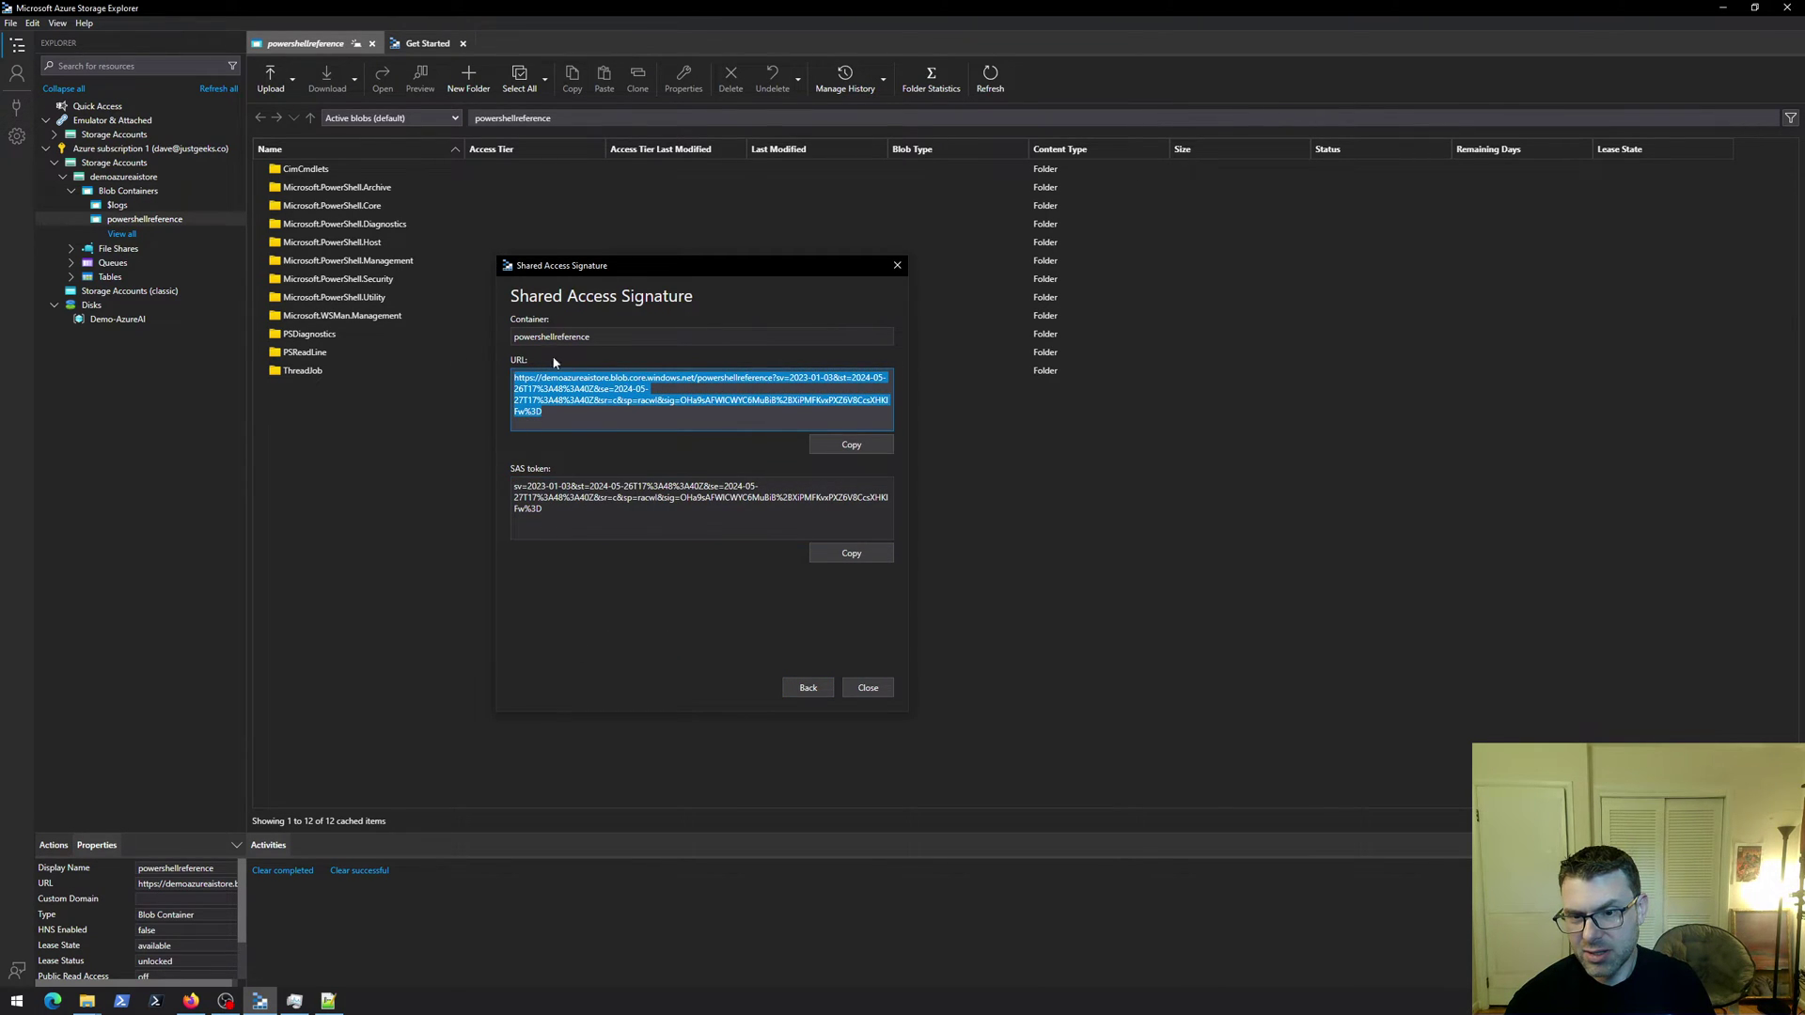
left_click(850, 450)
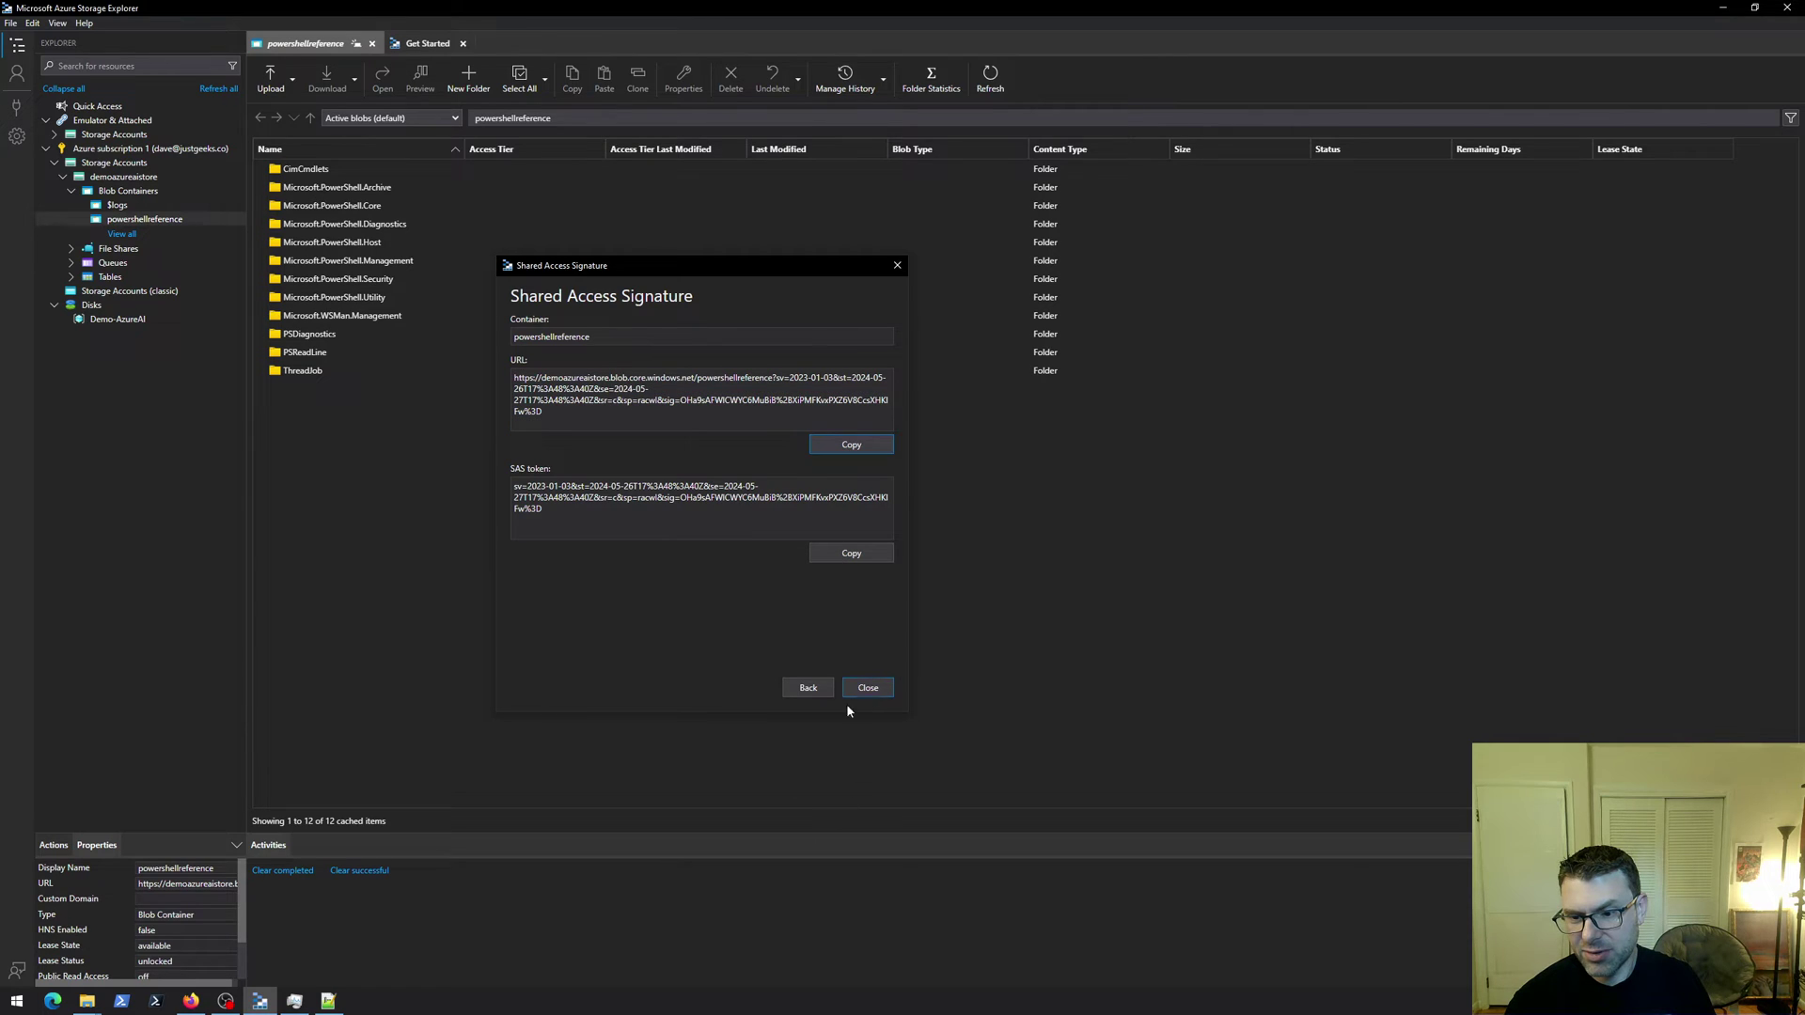
left_click(328, 1000)
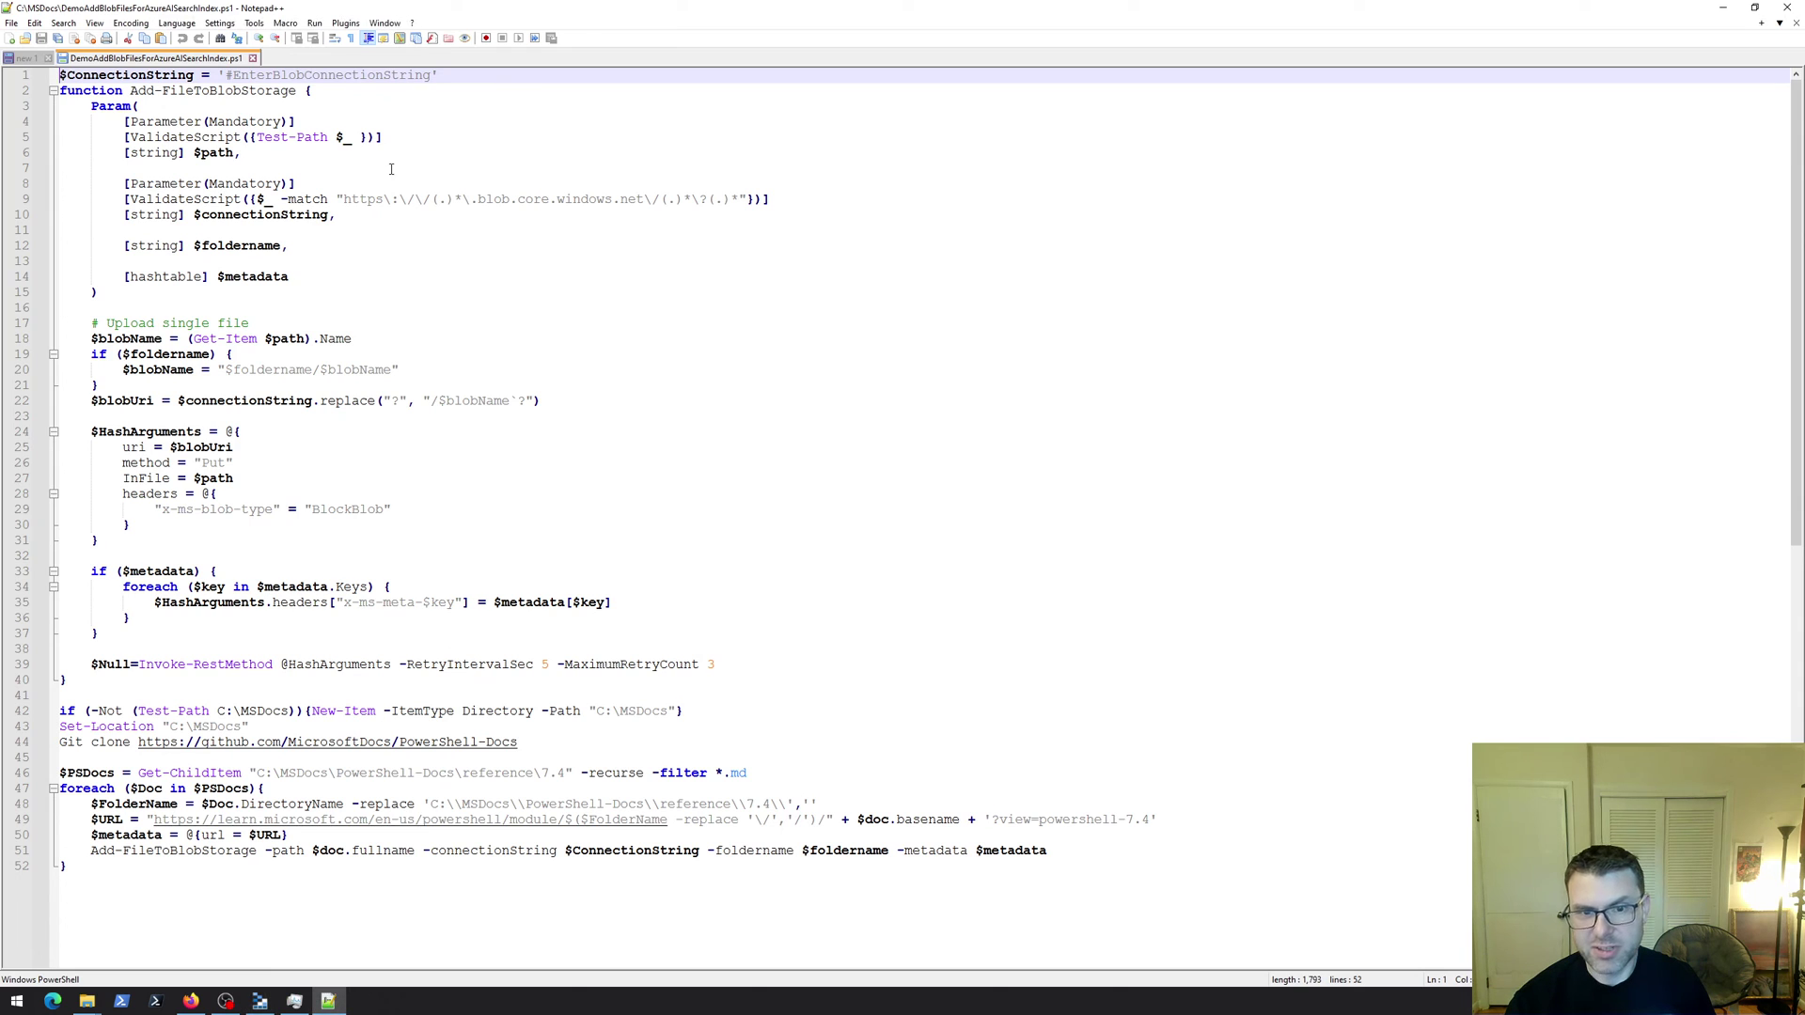
left_click_drag(226, 75, 434, 80)
key("ctrl+v")
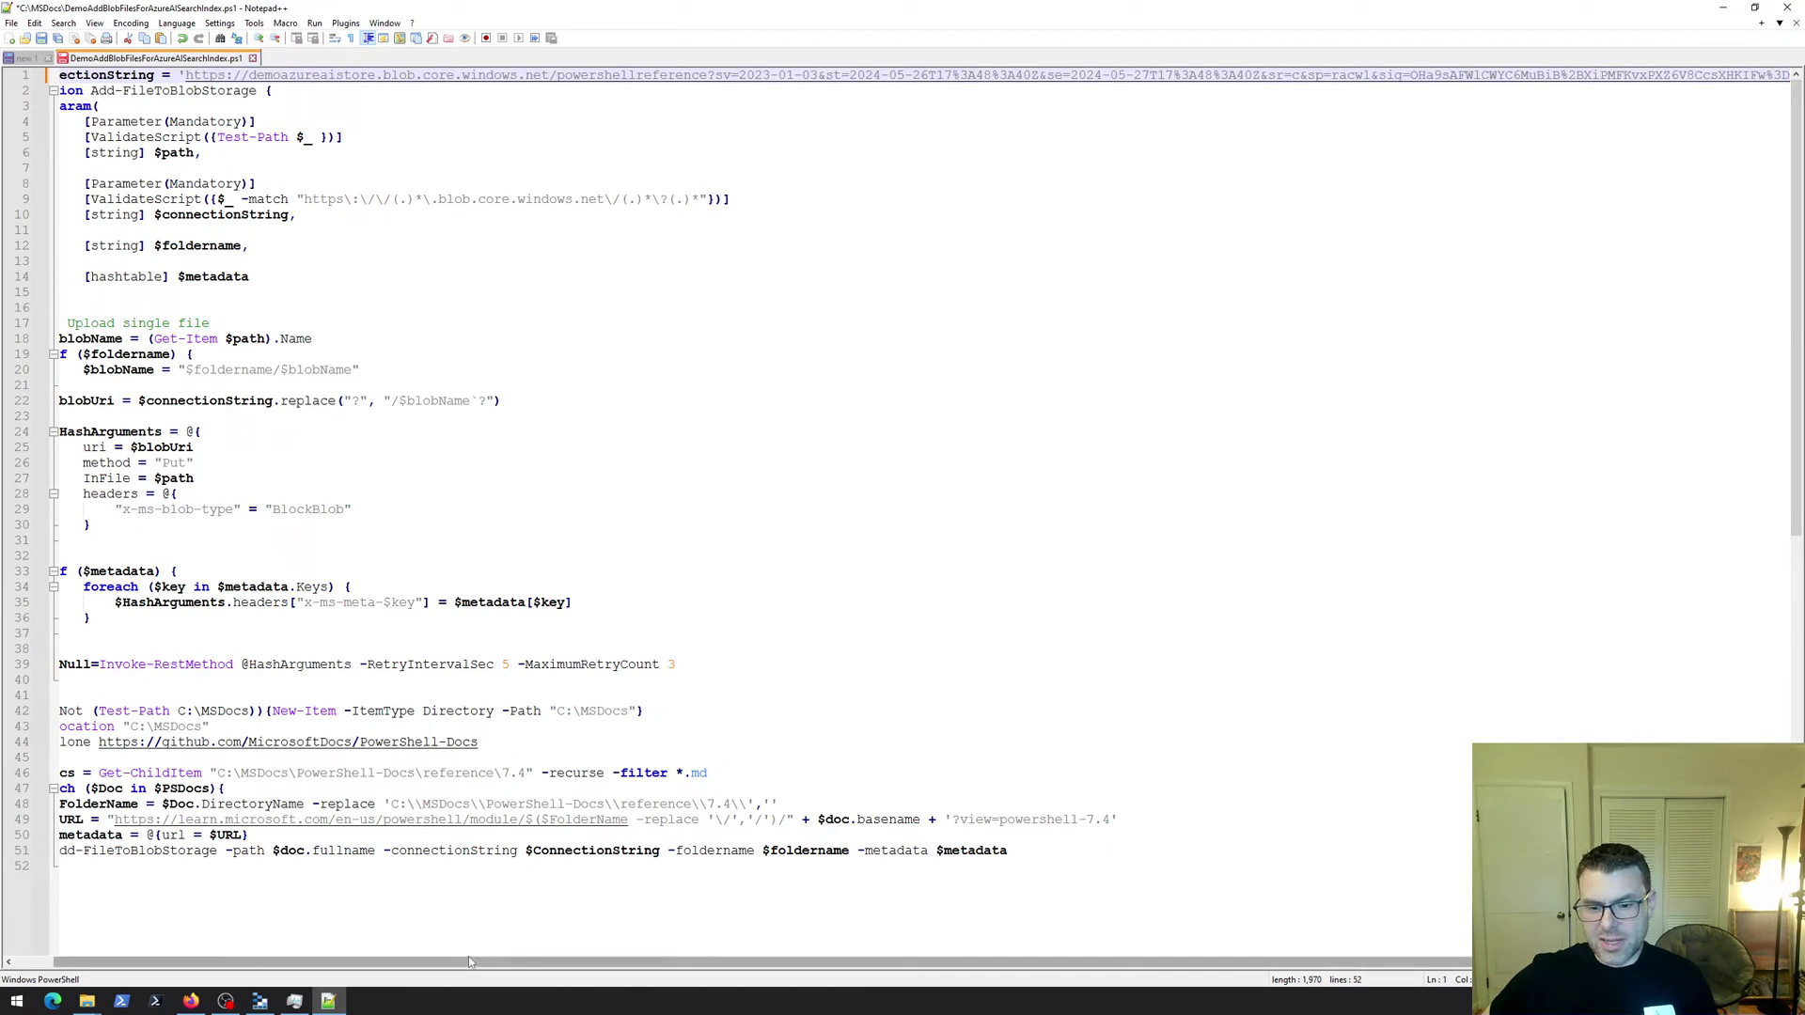
Review the script's blob upload function and the loop that uploads the PowerShell docs with URL metadata
left_click_drag(474, 963, 367, 964)
scroll(319, 611, "down", 4)
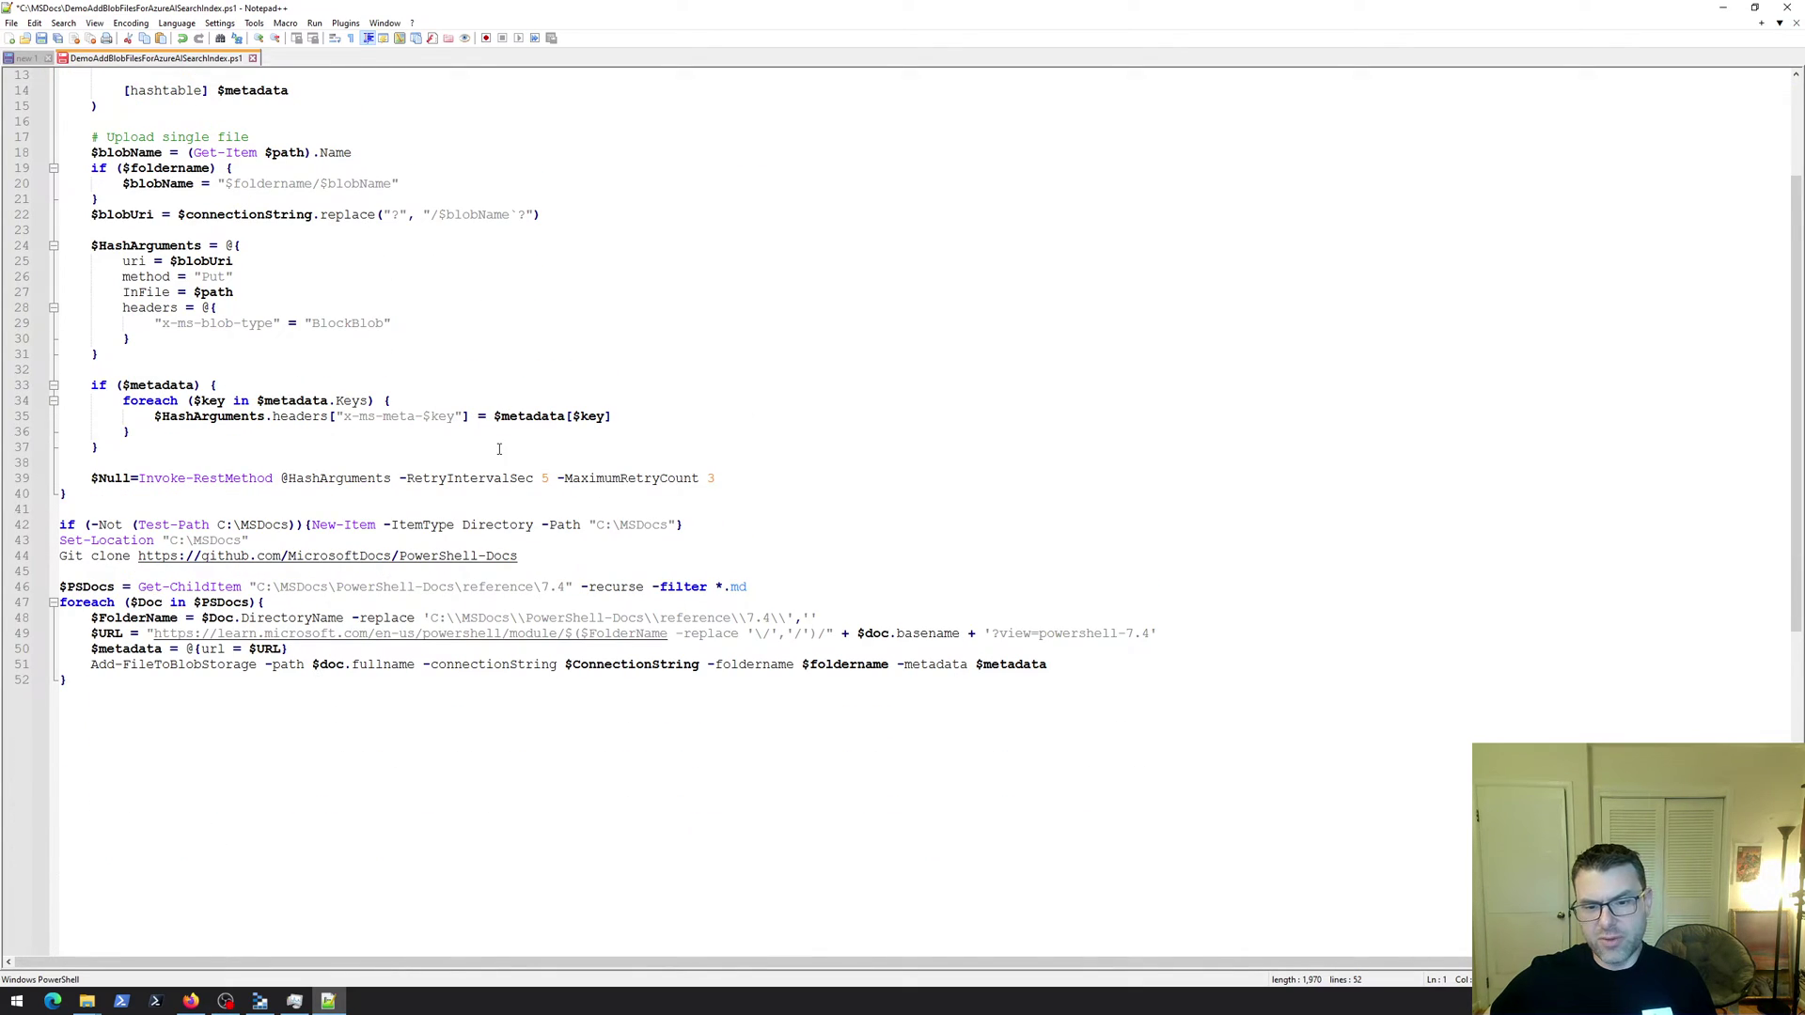
scroll(275, 588, "up", 3)
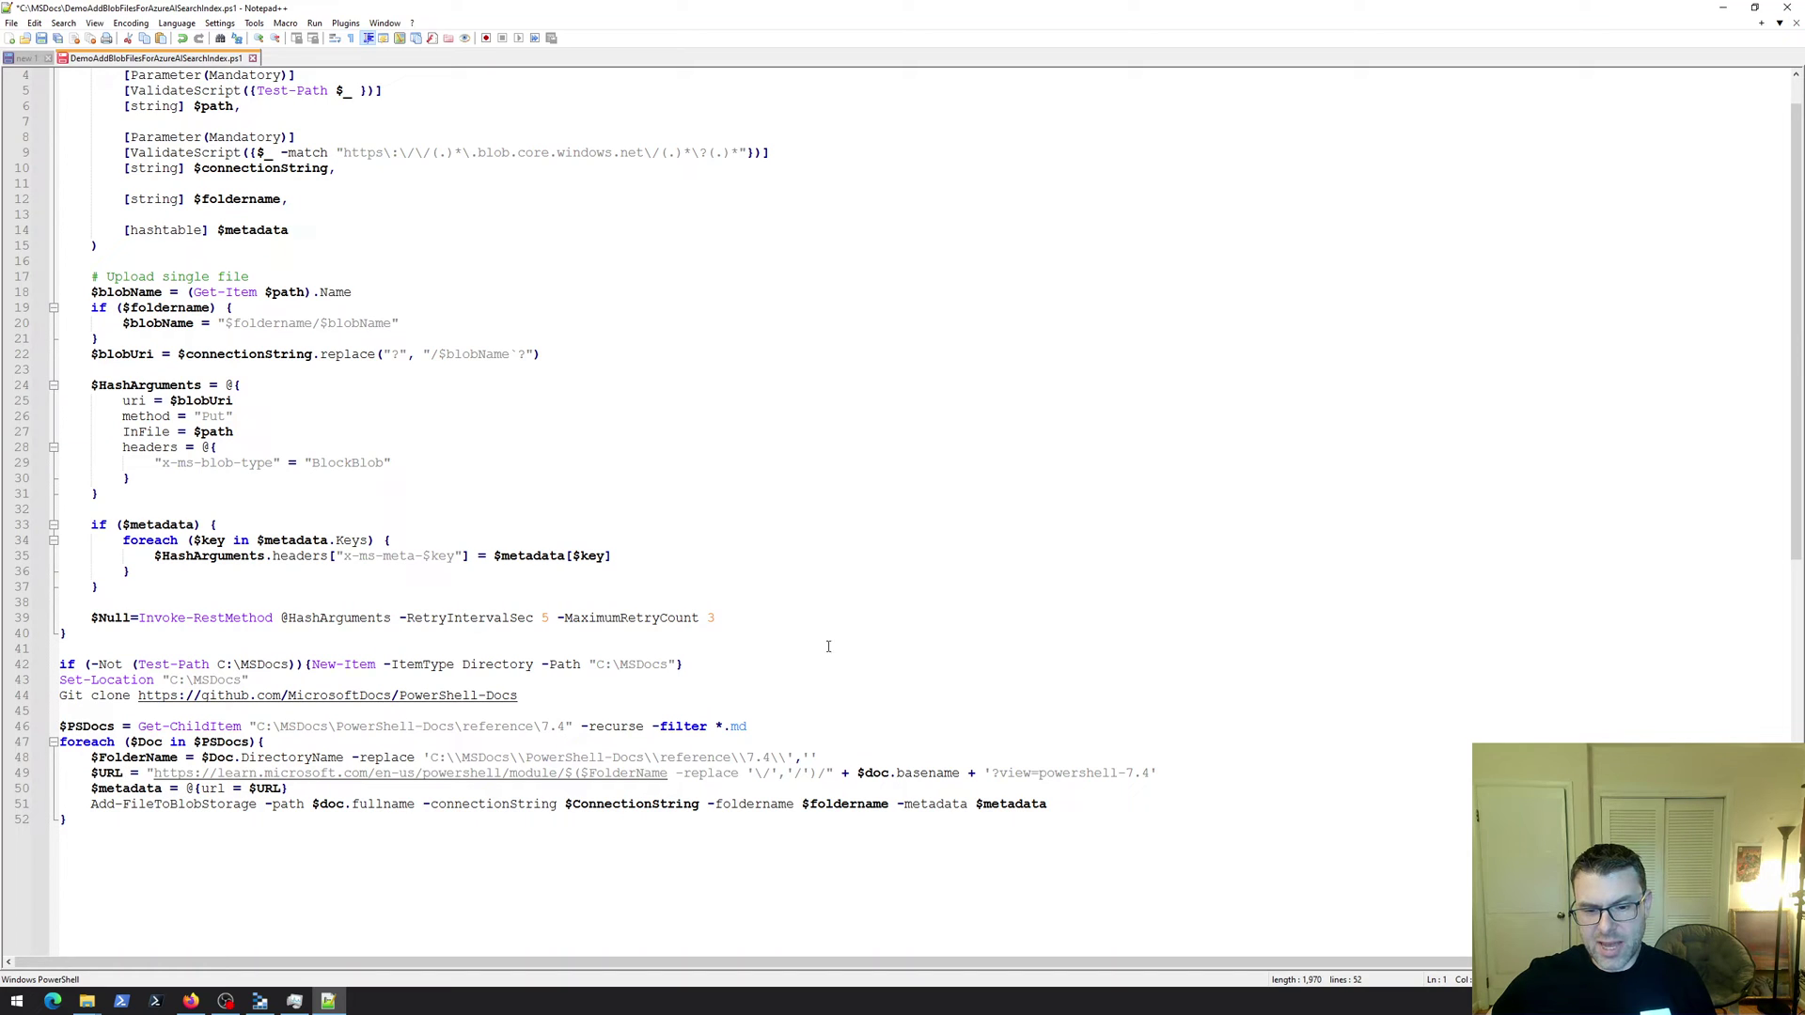
scroll(828, 646, "down", 2)
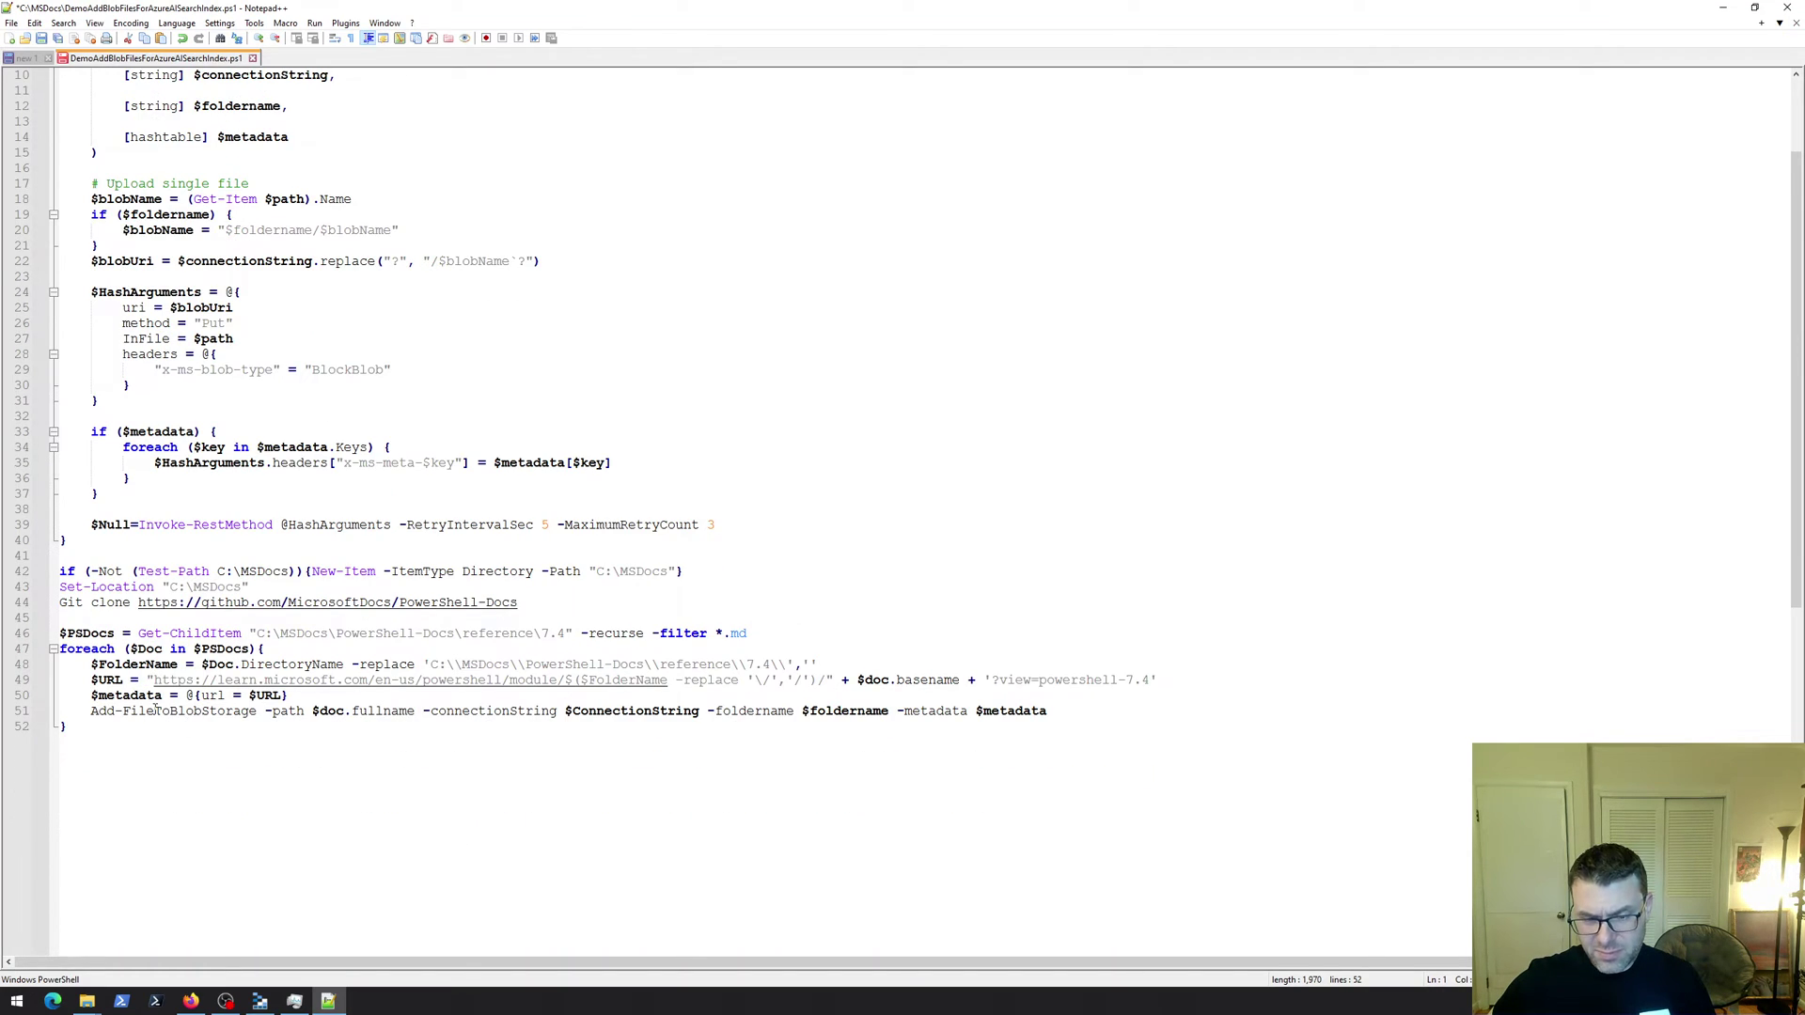
left_click(151, 750)
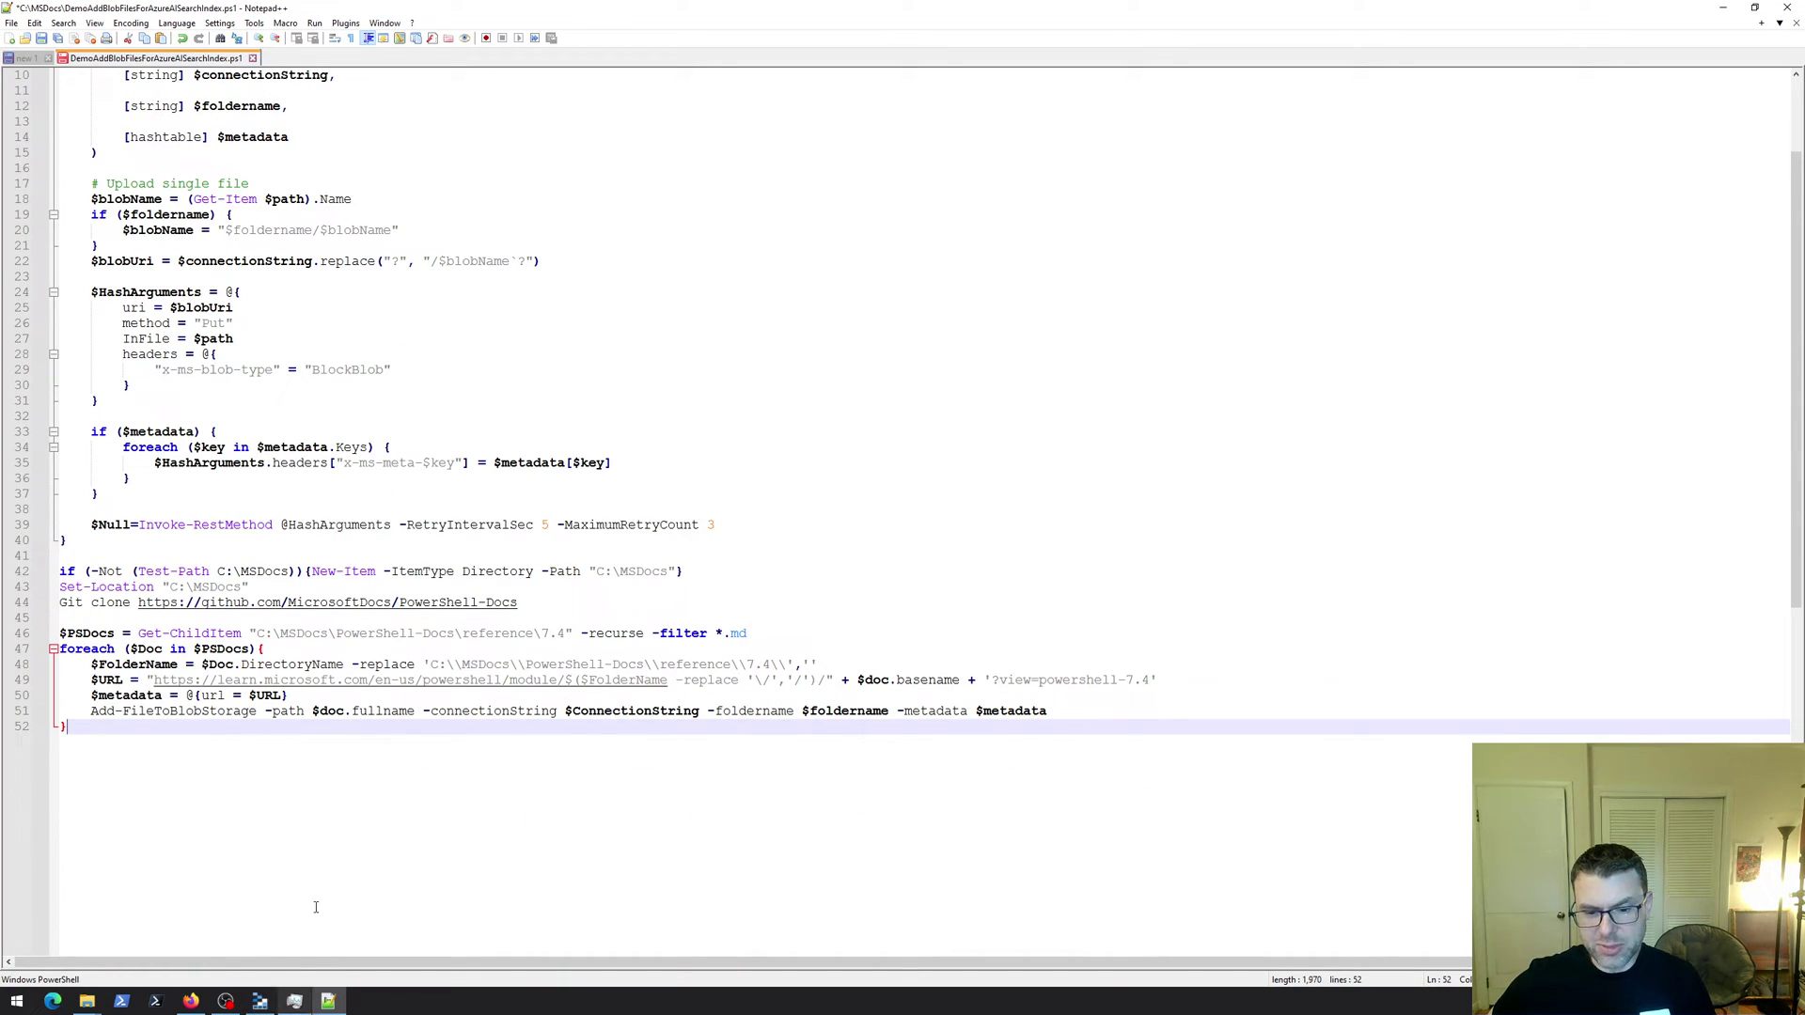
left_click(195, 696)
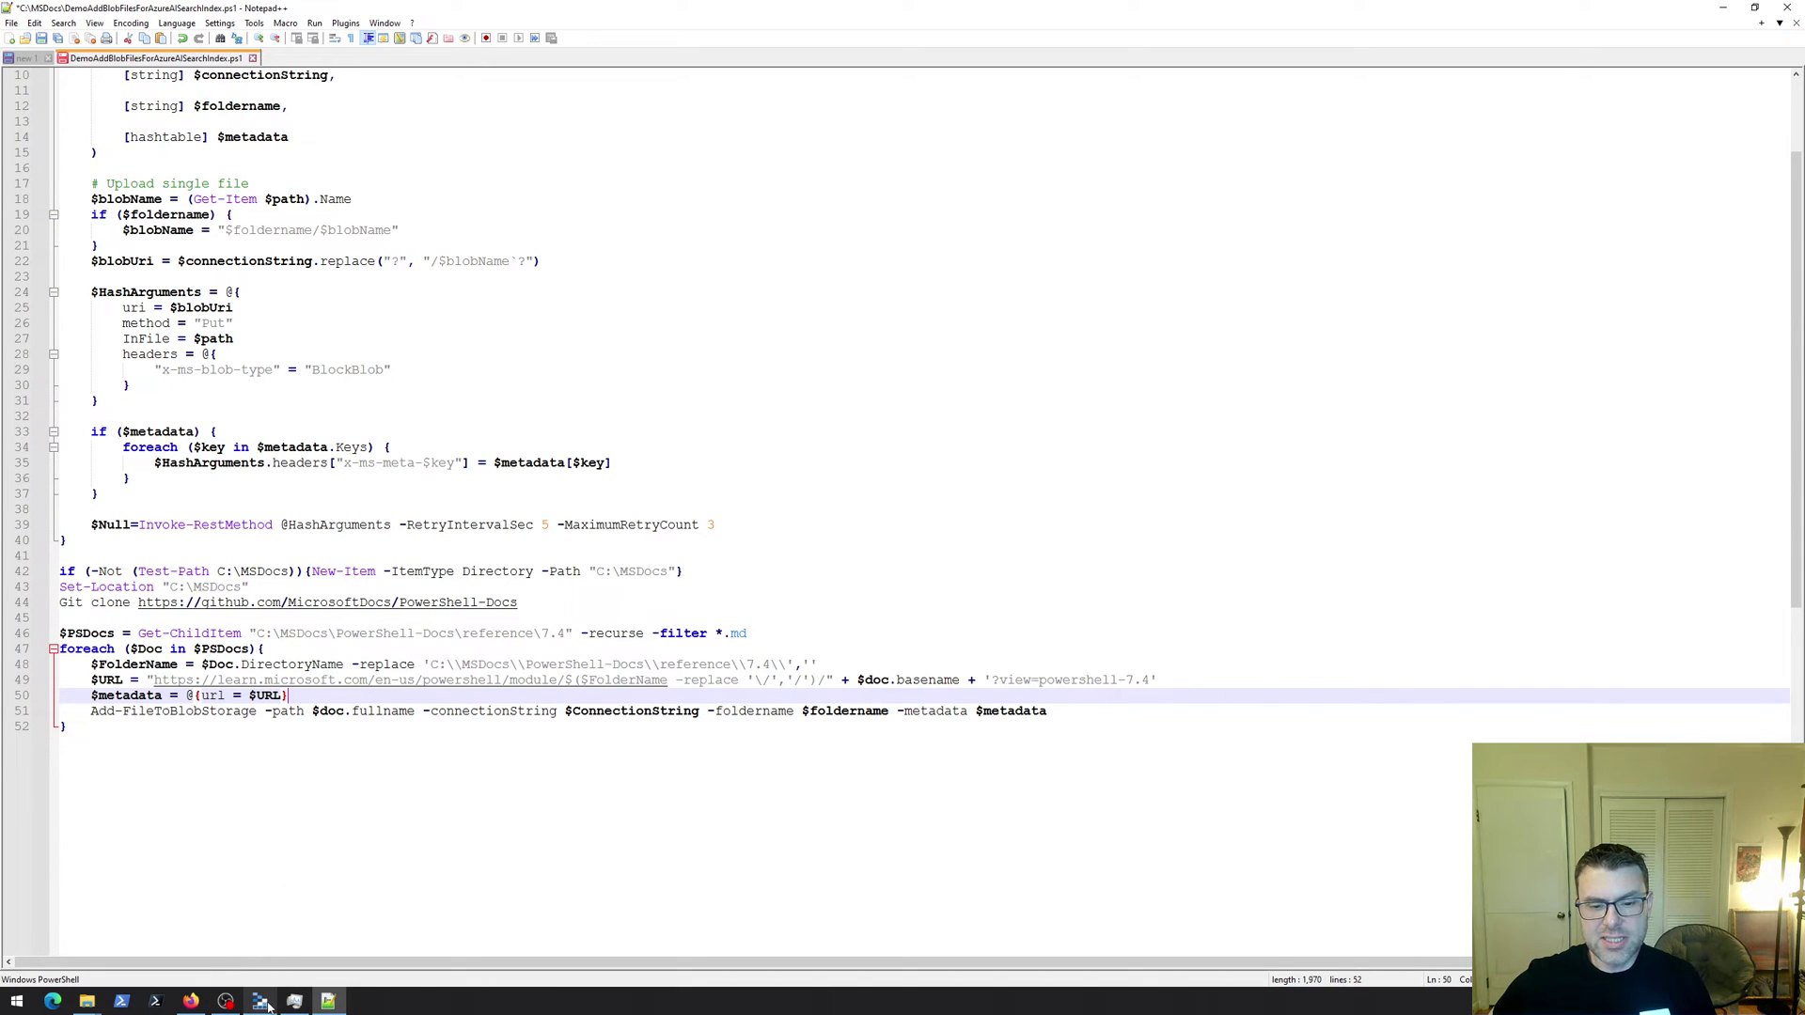
Switch back to Azure Storage Explorer, close the signature dialog, and open the properties of Expand-Archive.md in the Microsoft.PowerShell.Archive folder
mouse_move(260, 1002)
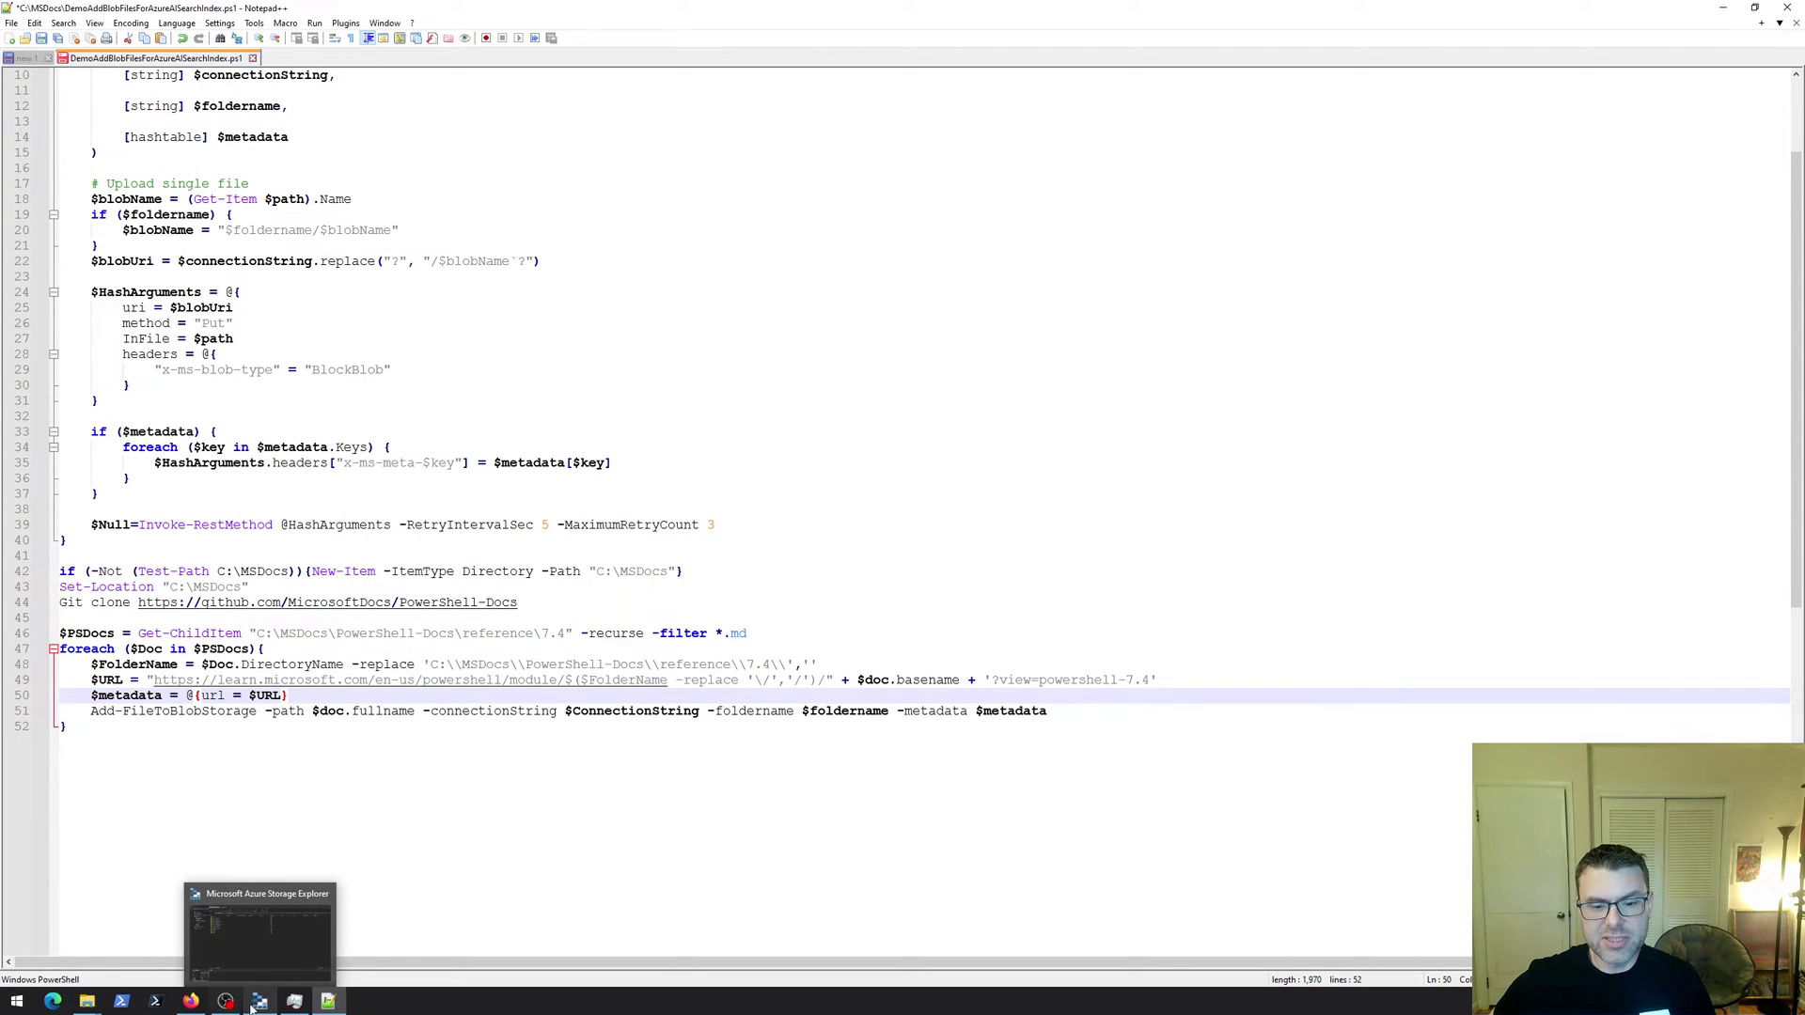
left_click(261, 1004)
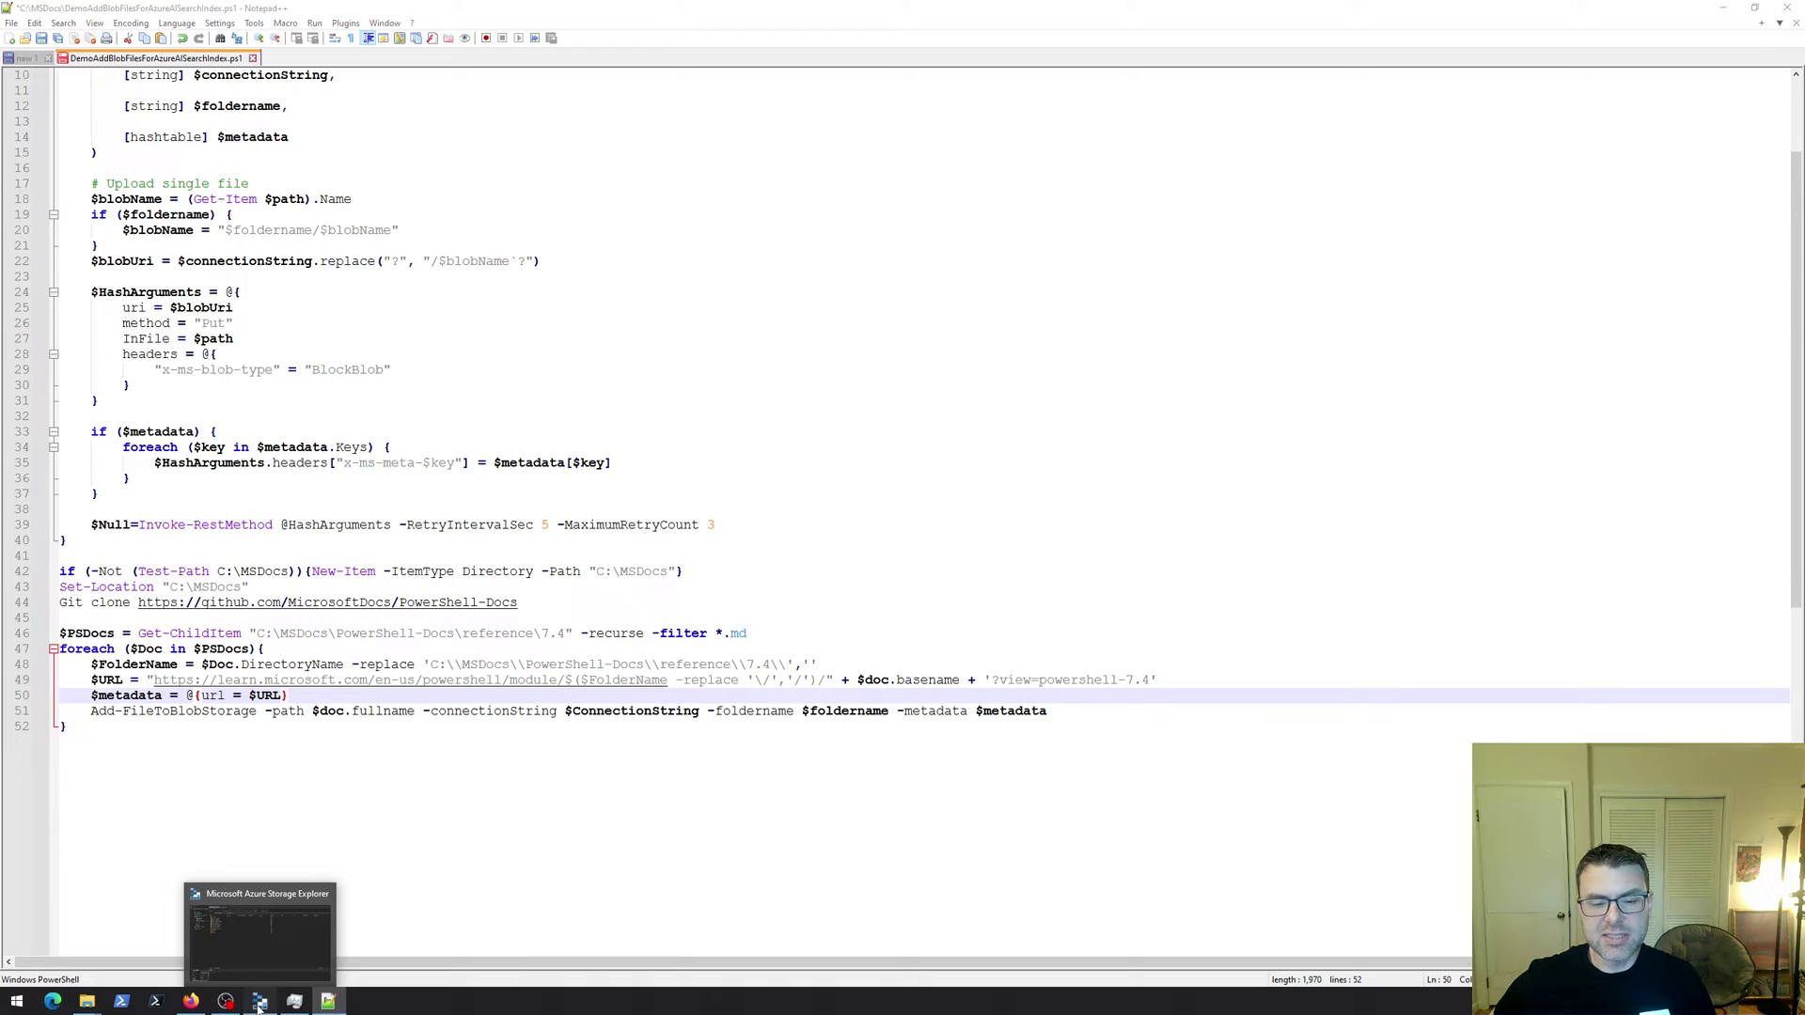
left_click(863, 682)
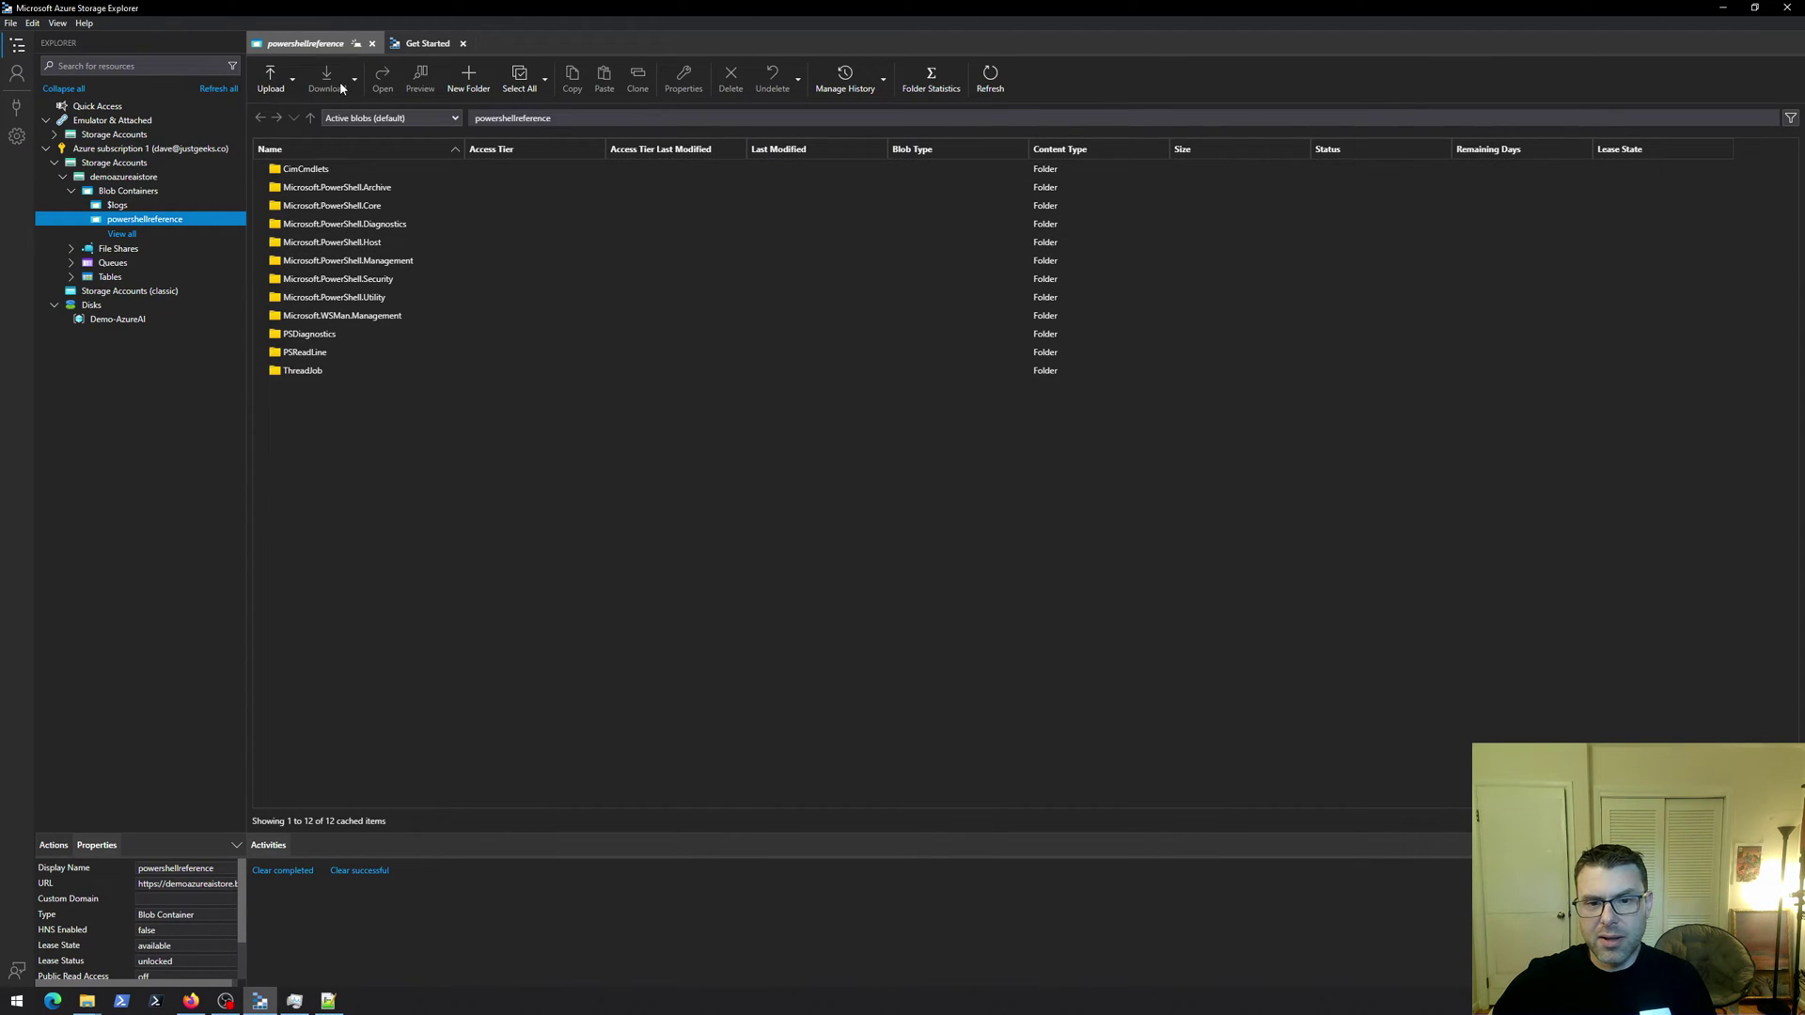
double_click(372, 188)
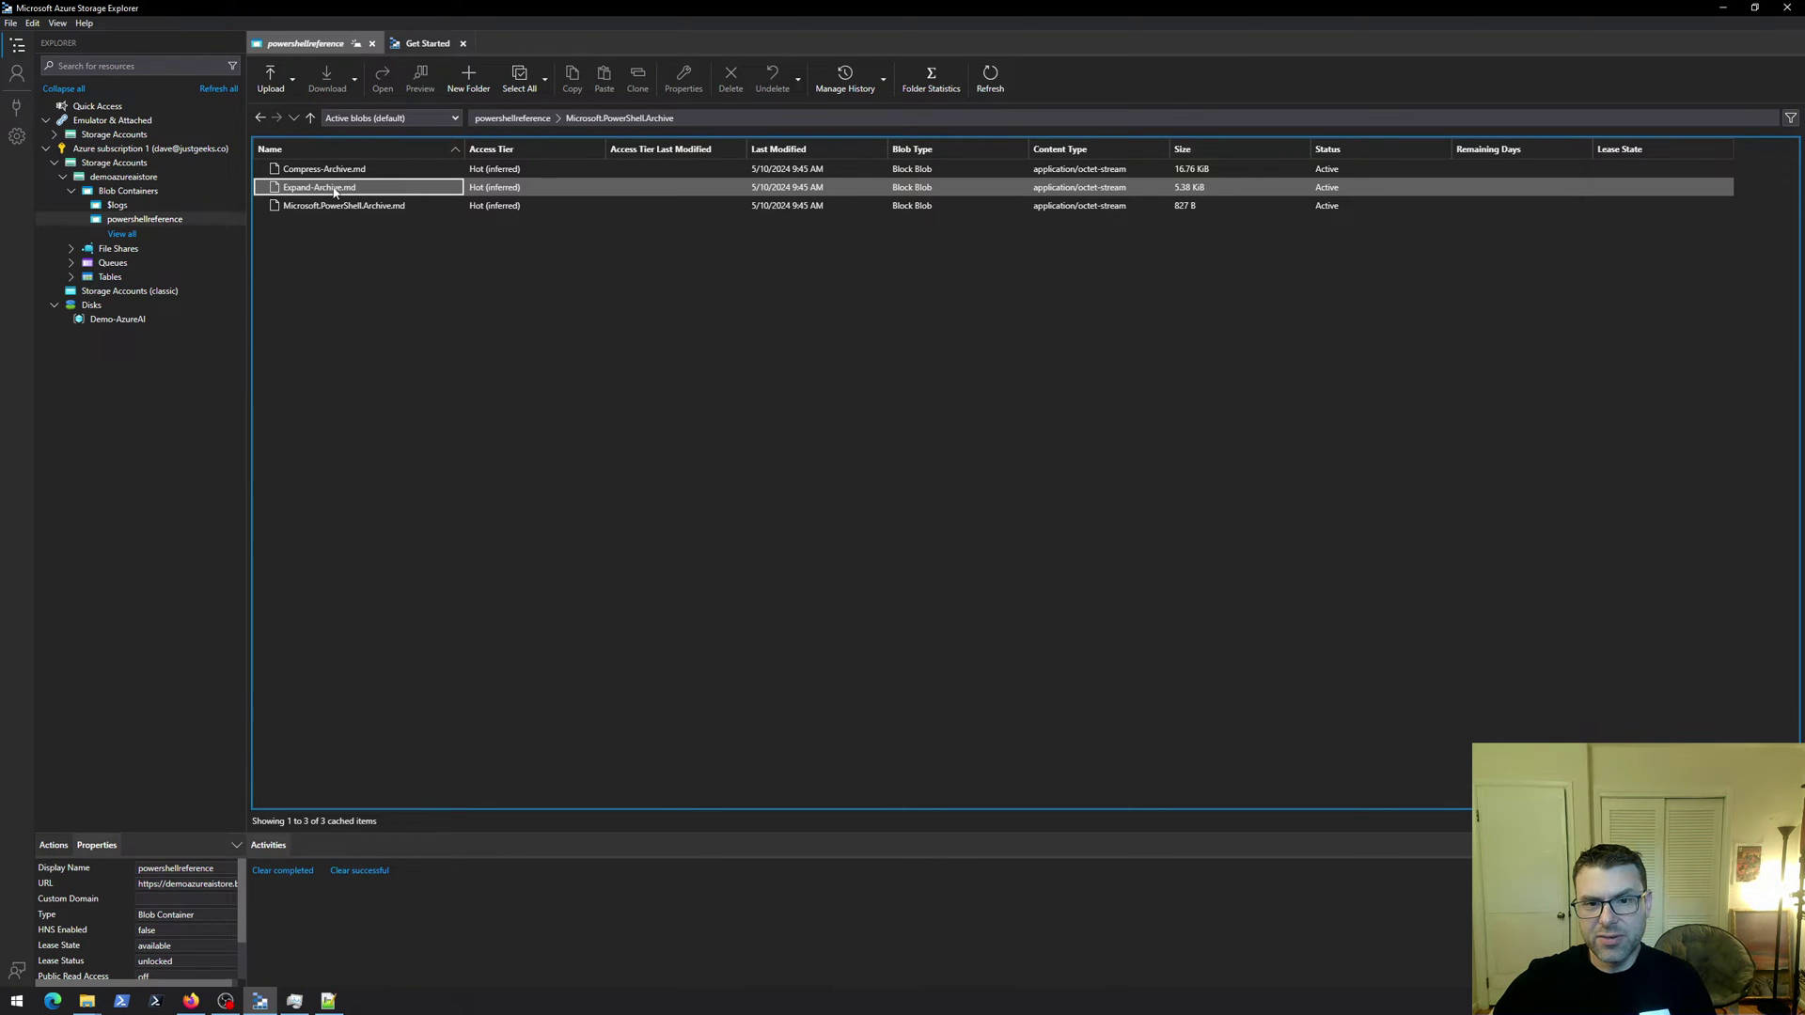
right_click(334, 191)
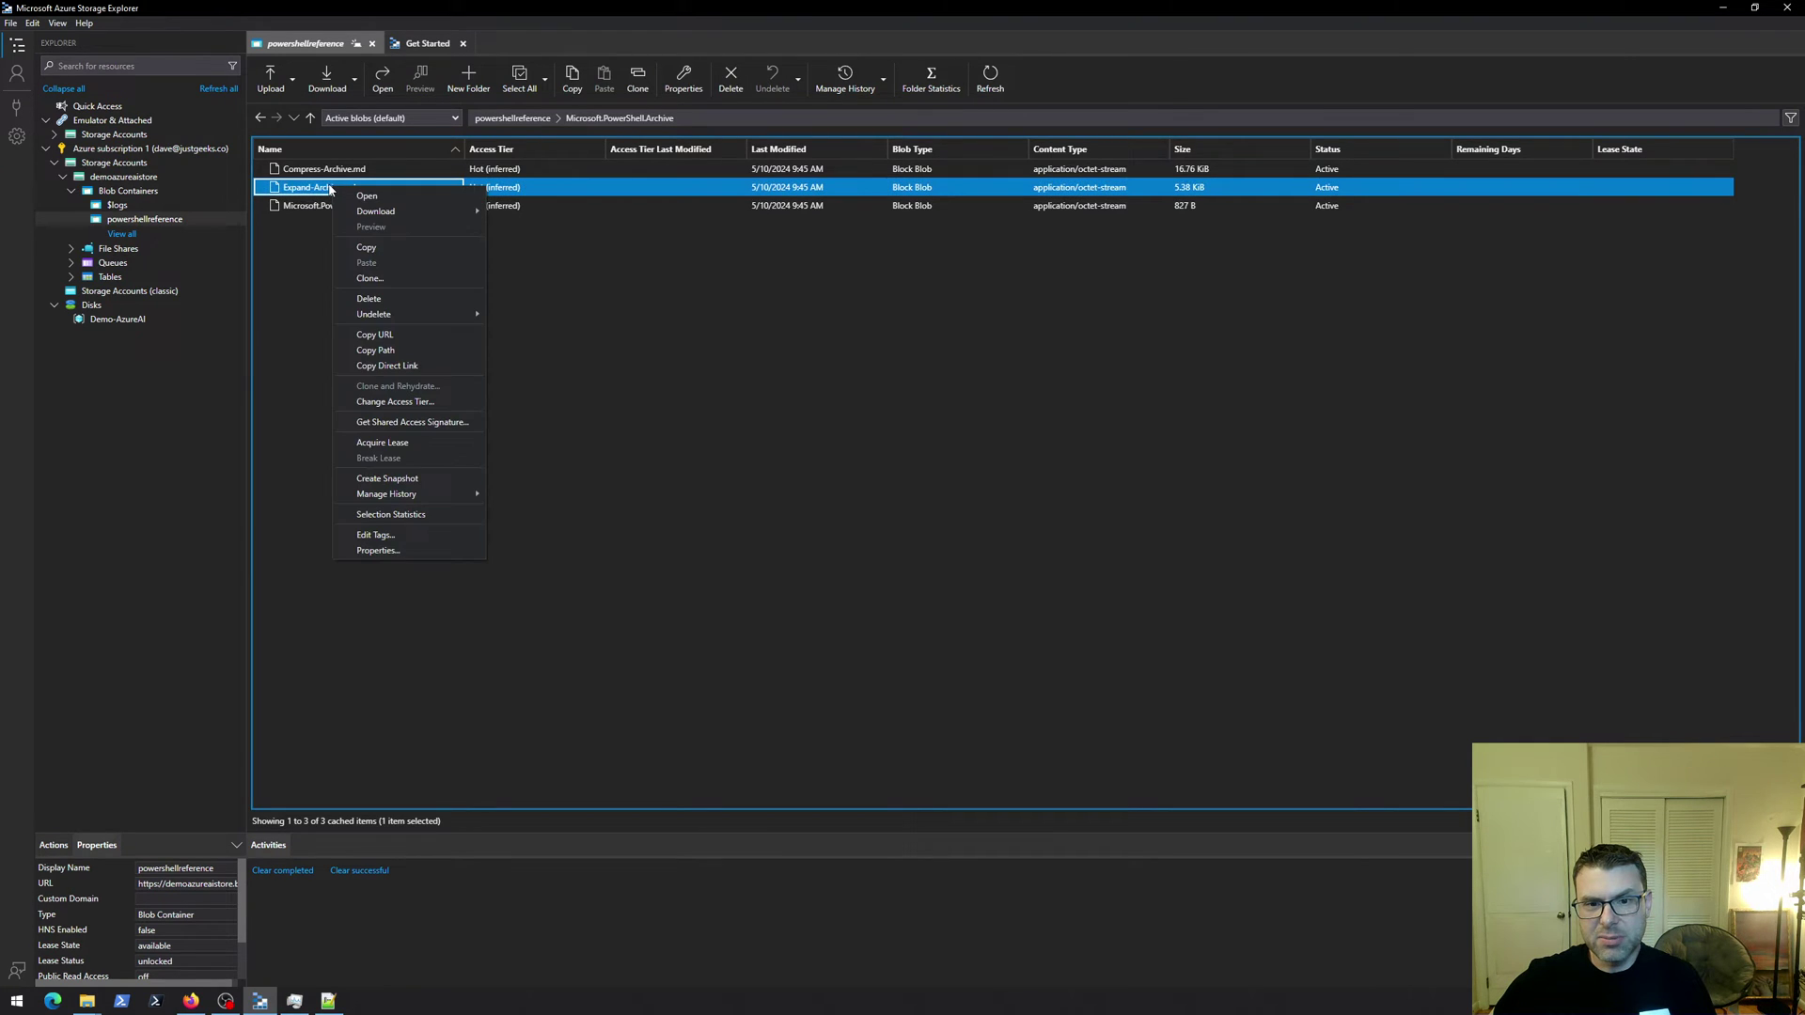
left_click(389, 554)
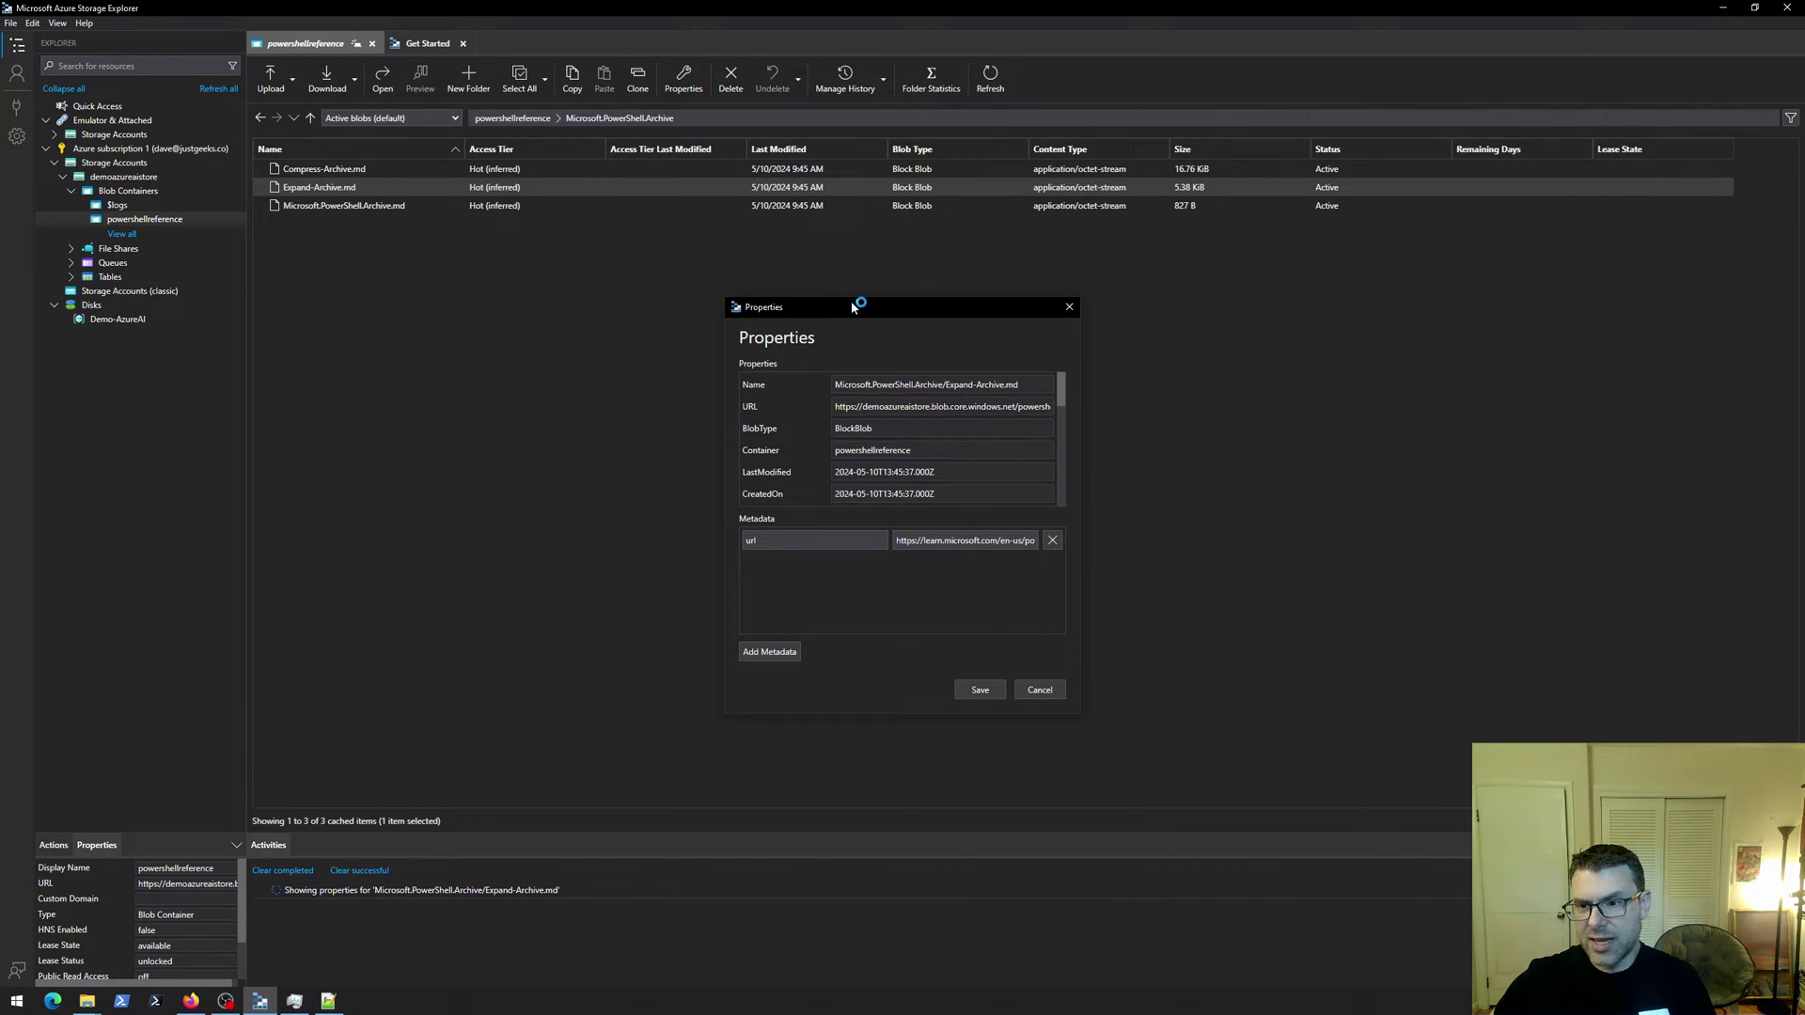
Copy the full value of the url metadata entry in the Expand-Archive.md properties
left_click(740, 526)
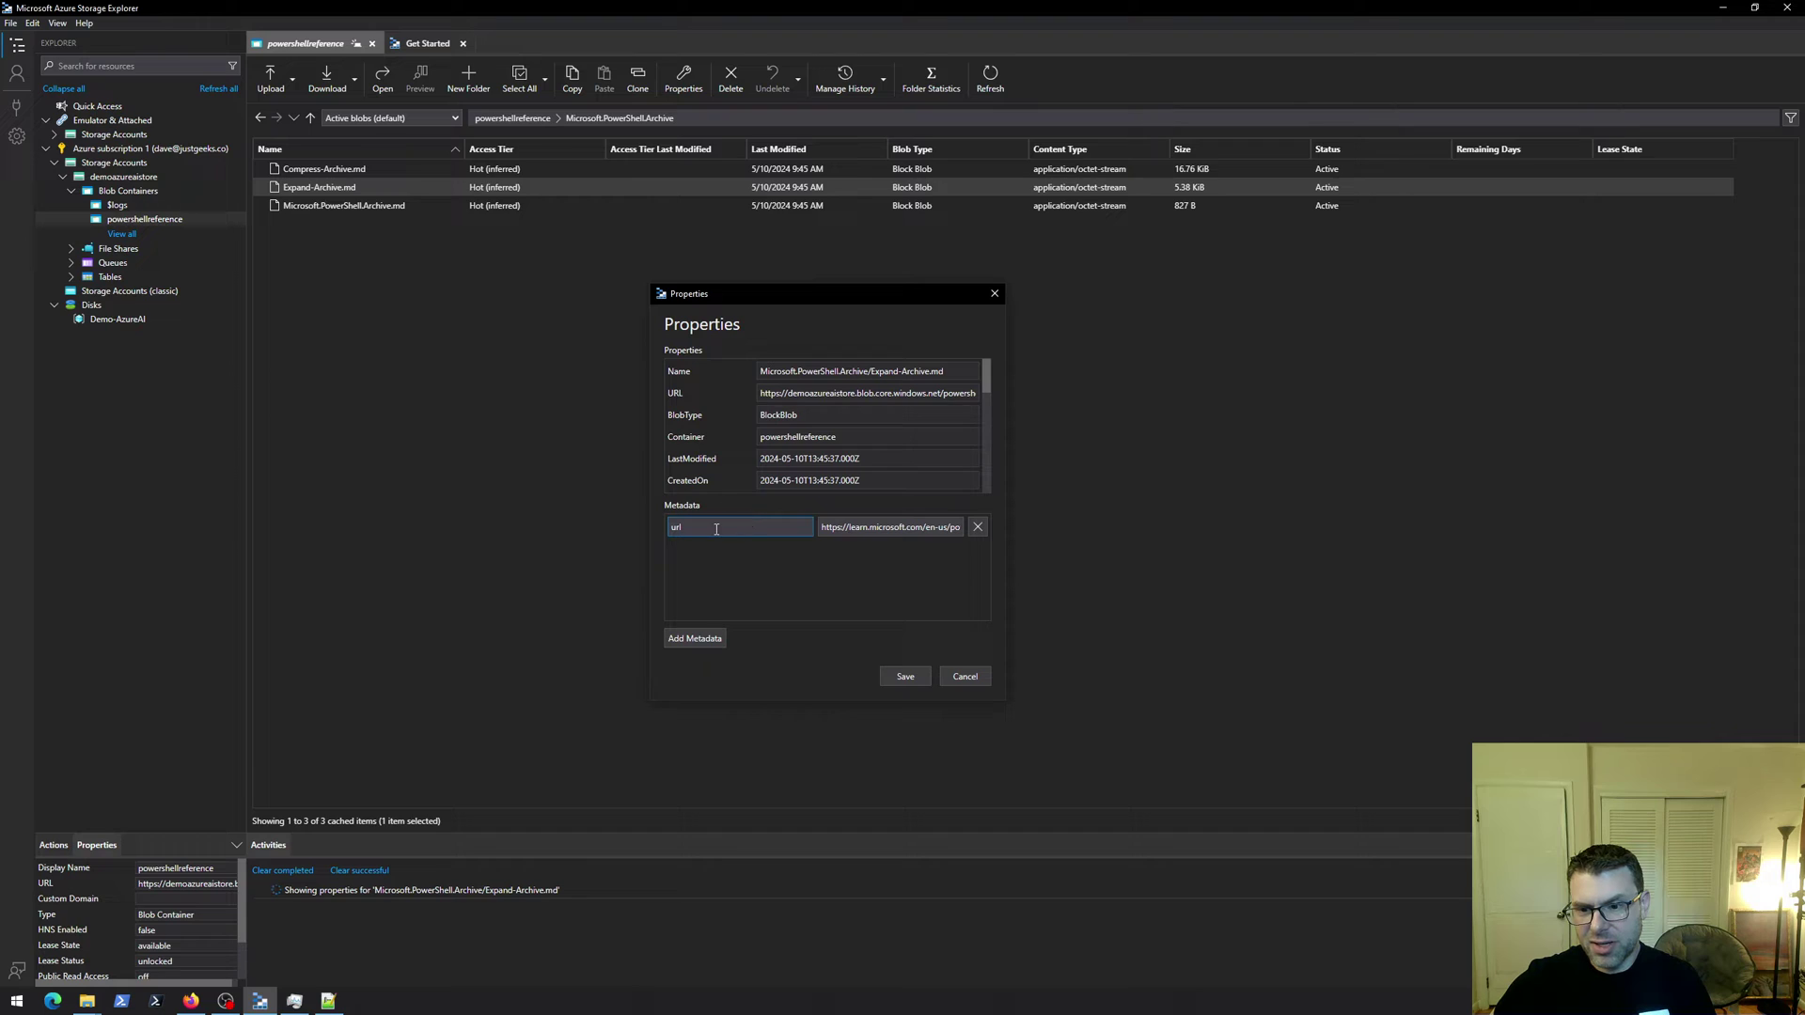
double_click(680, 528)
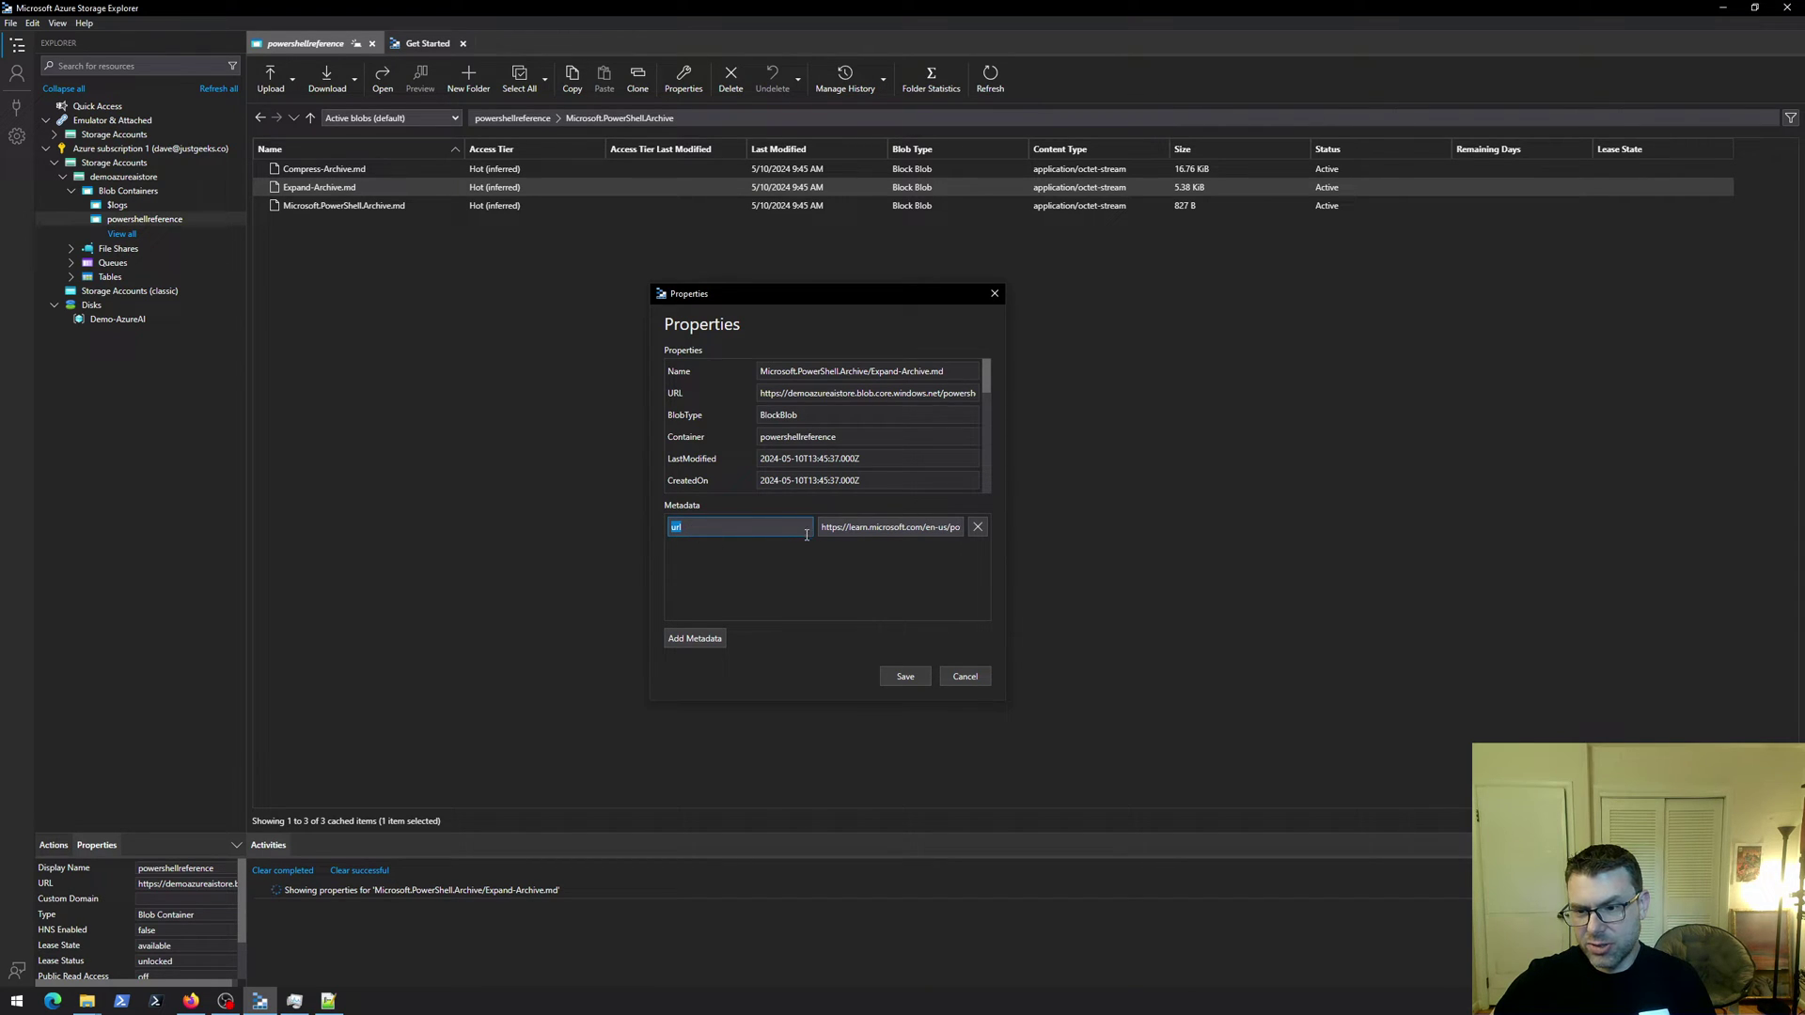
left_click_drag(820, 527, 1031, 524)
key("ctrl+c")
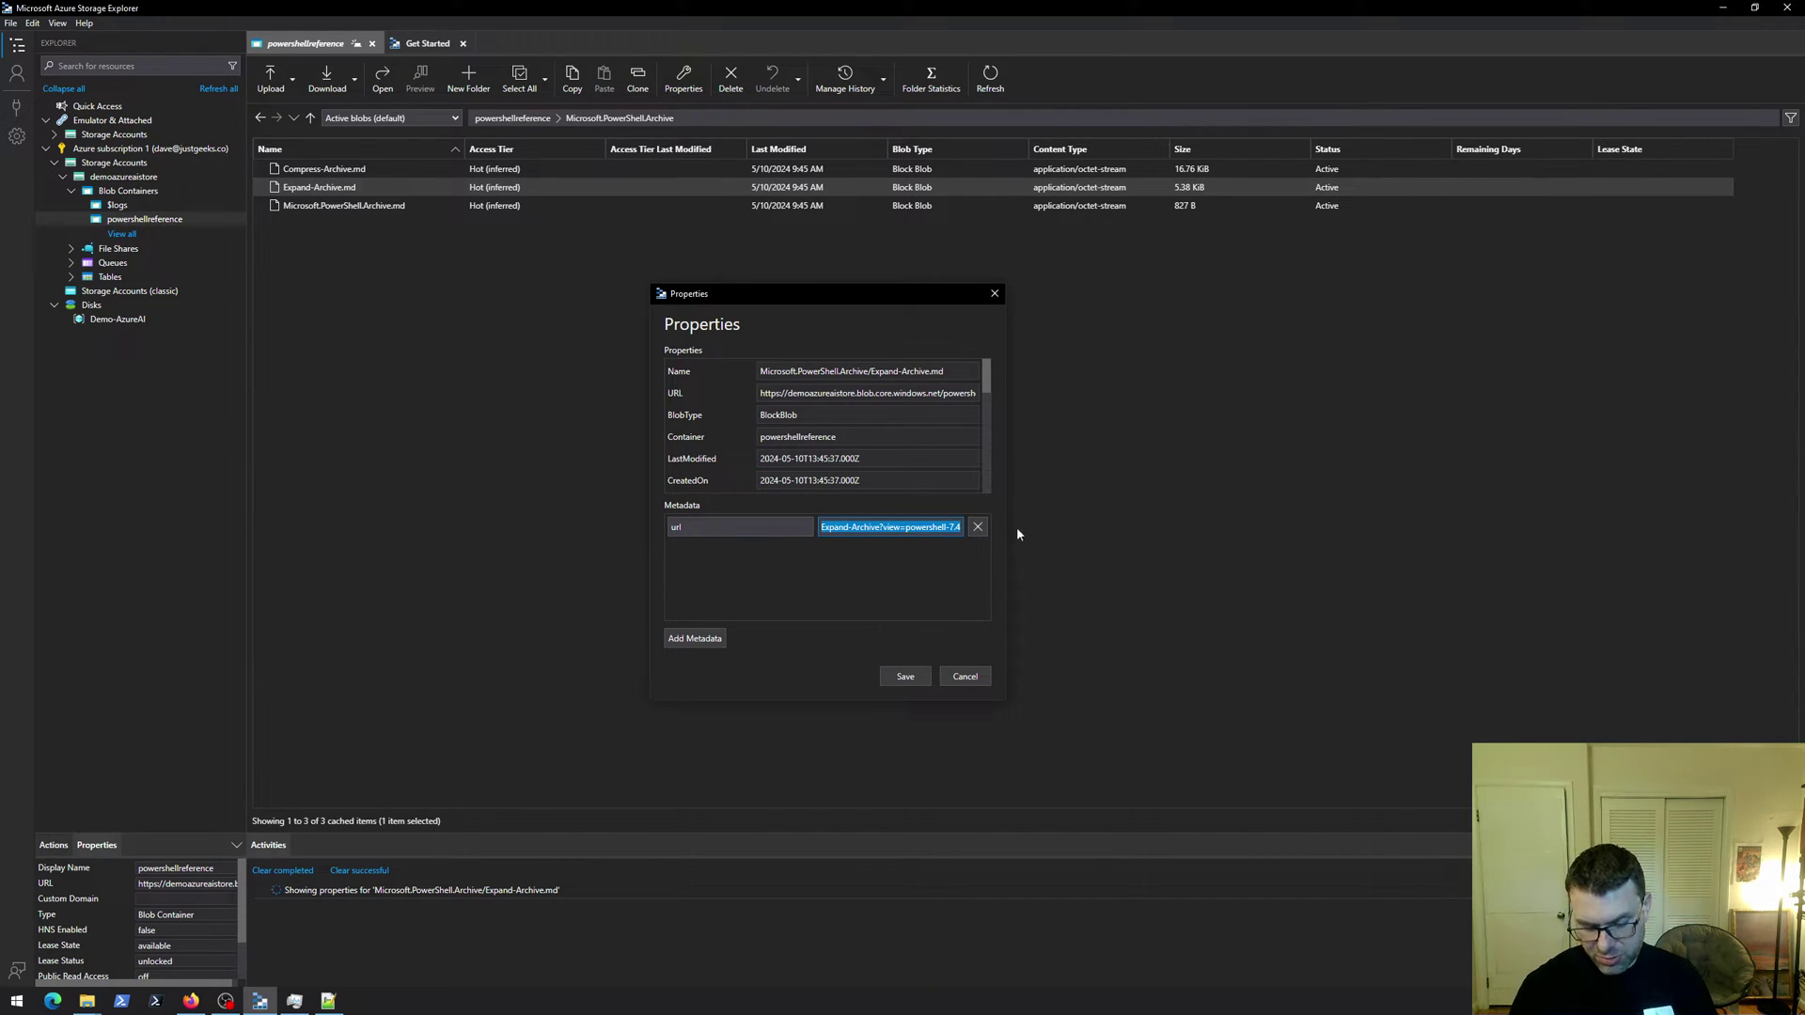
Switch to Firefox and try to open the copied shared access signature URL in a new tab
key("BackSpace")
left_click(191, 1001)
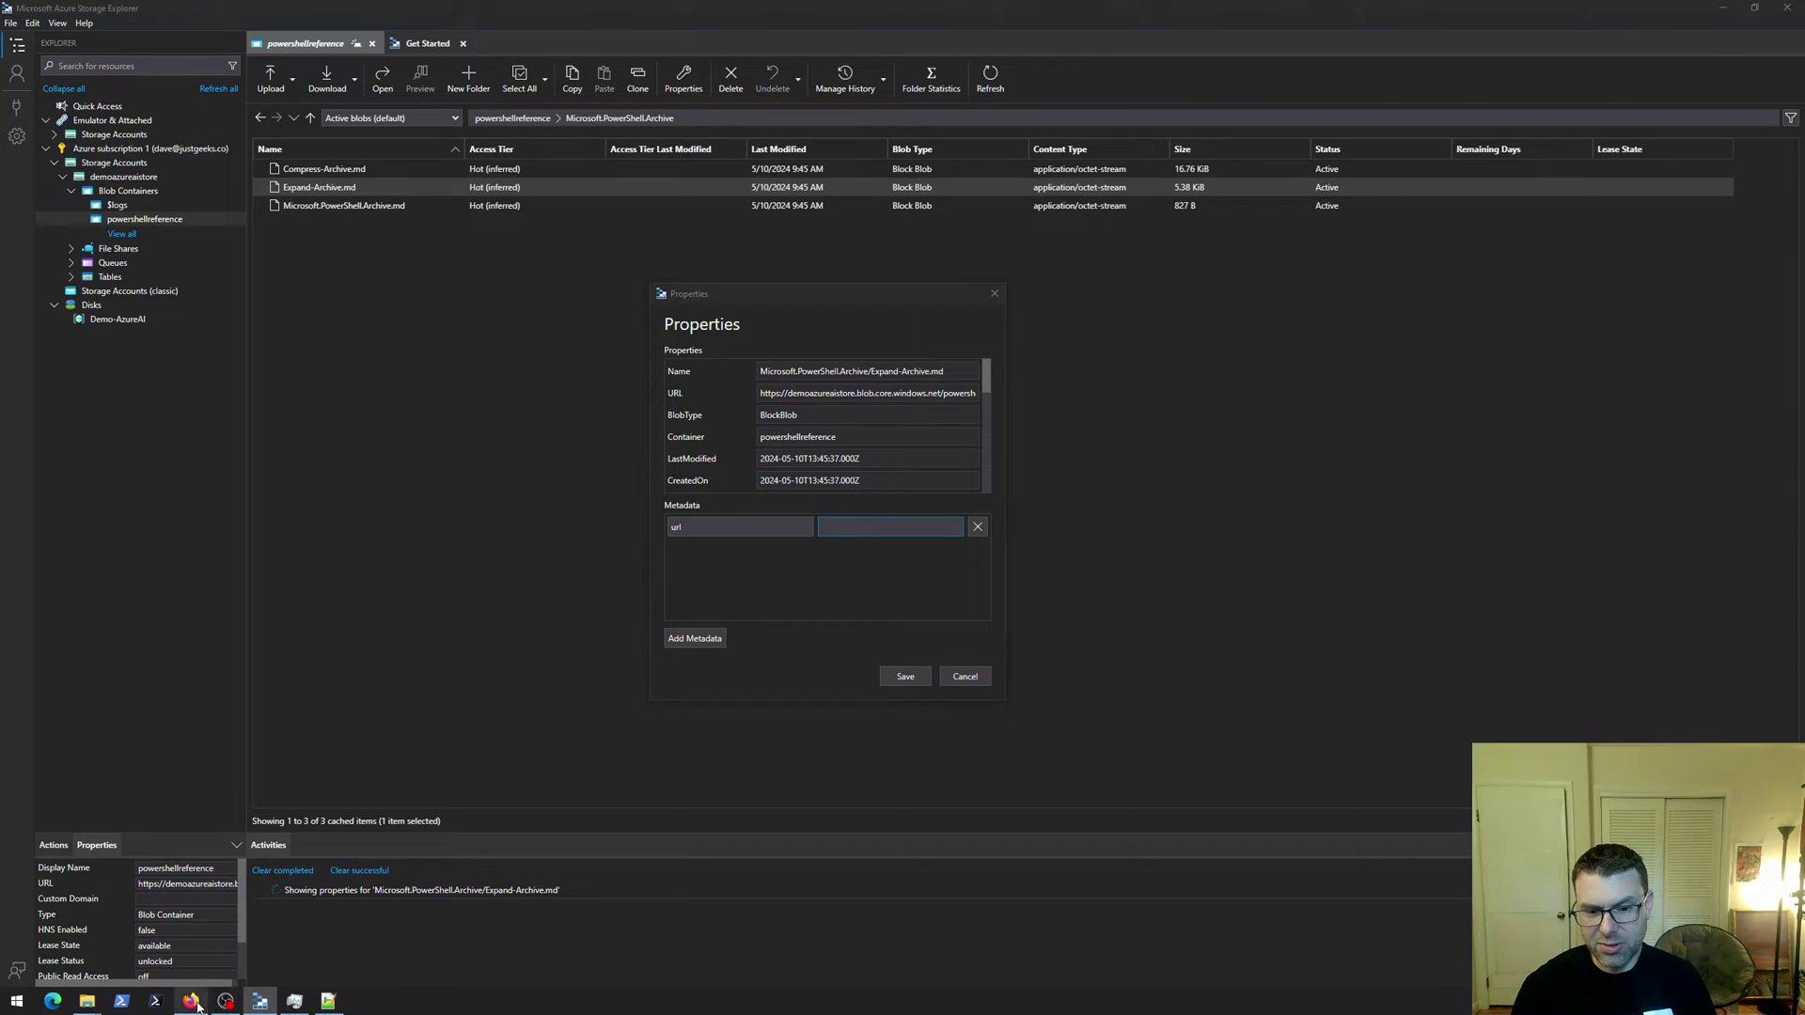
left_click(1482, 16)
key("ctrl+v")
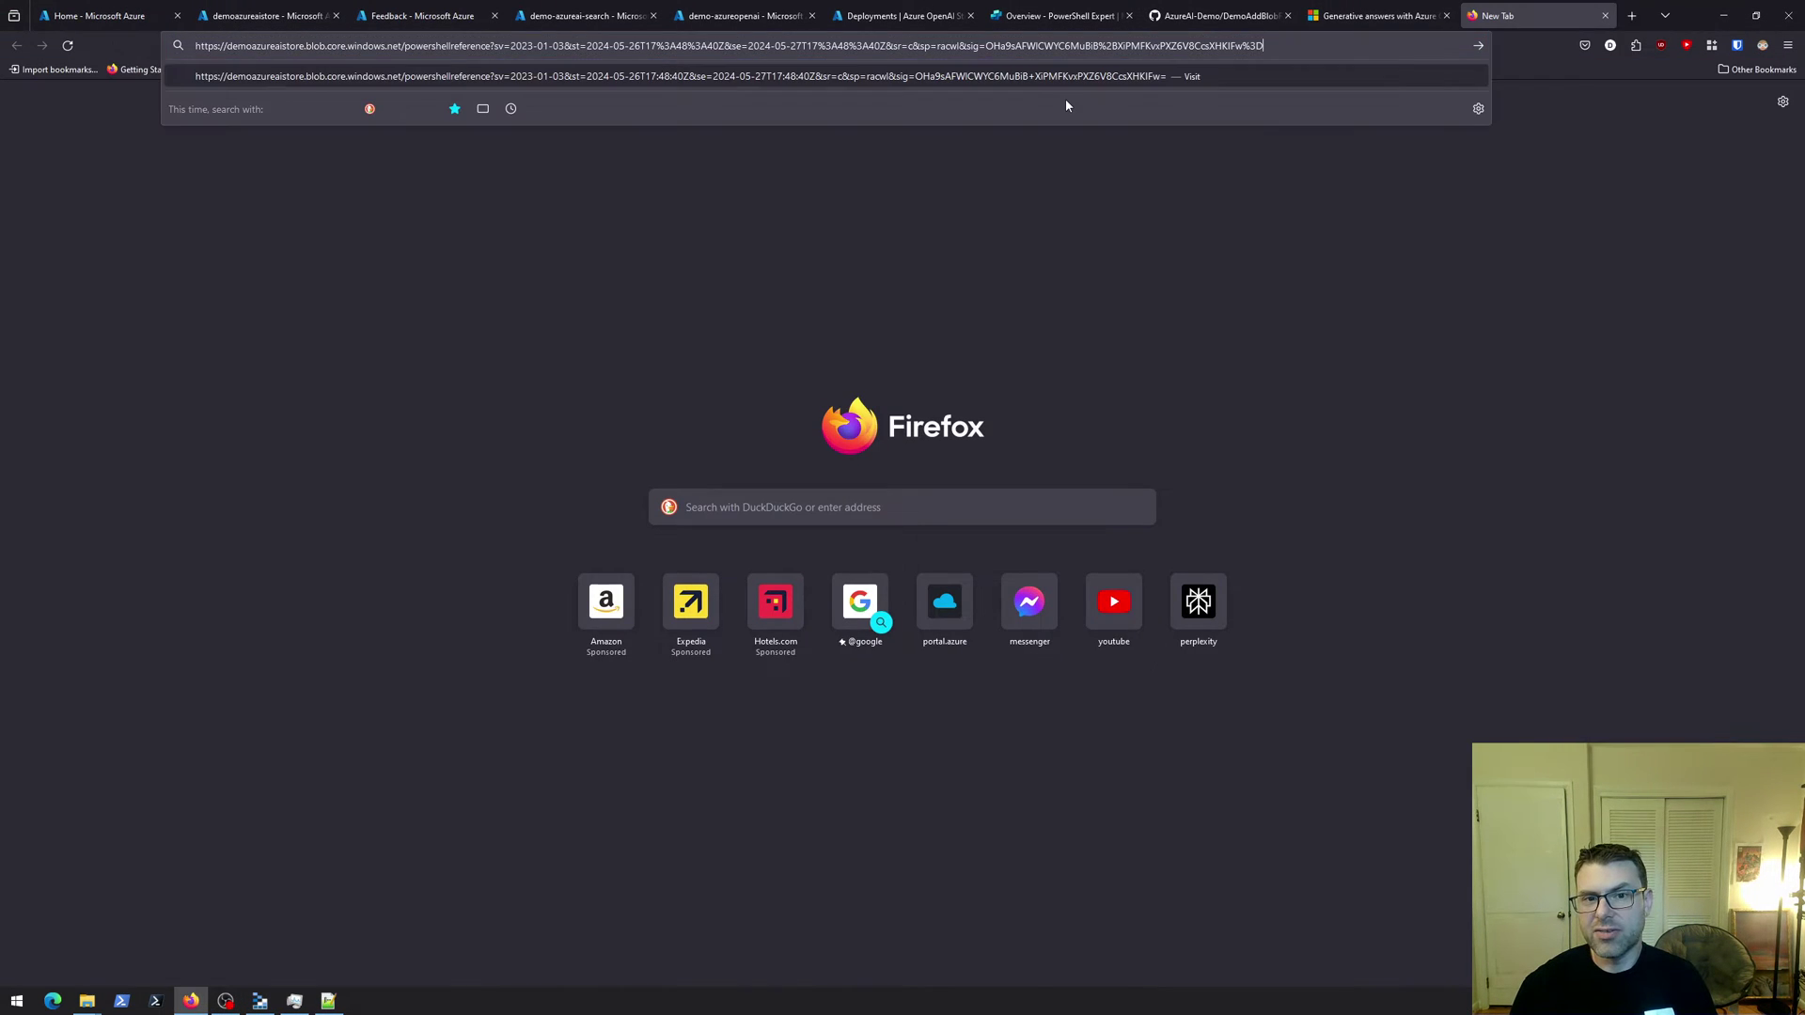
key("Return")
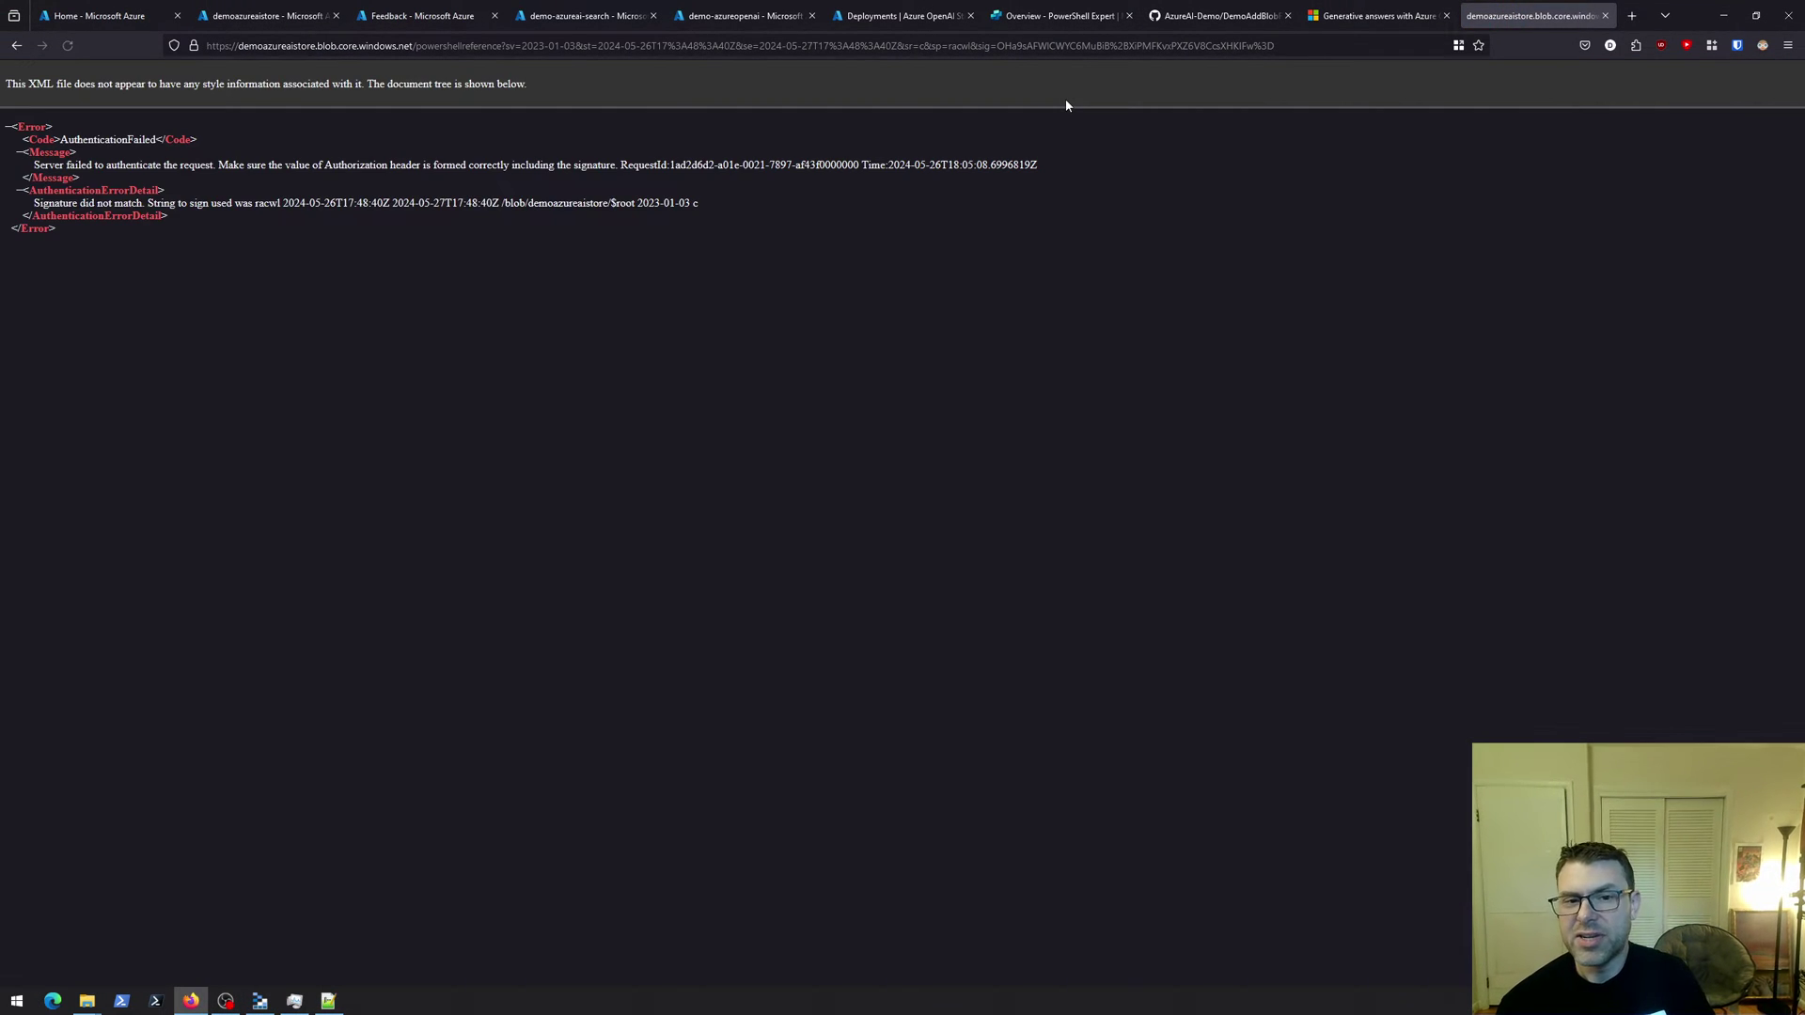
left_click(590, 54)
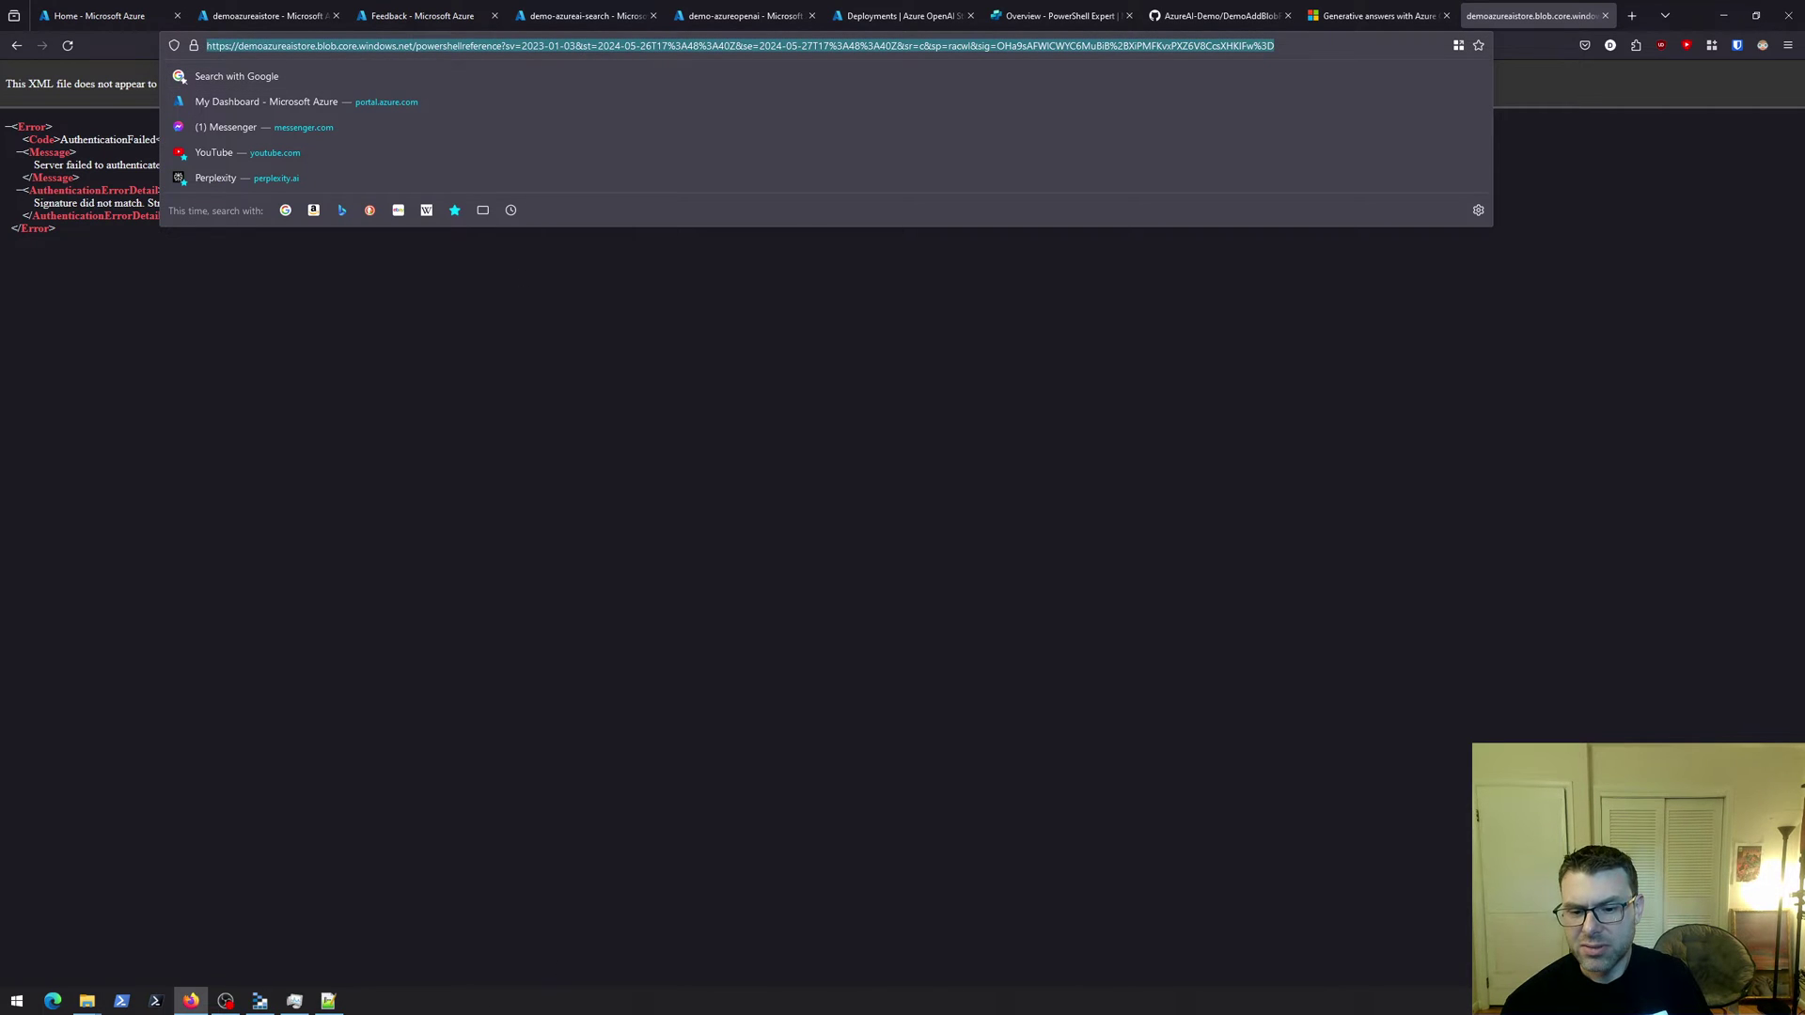
left_click(294, 1000)
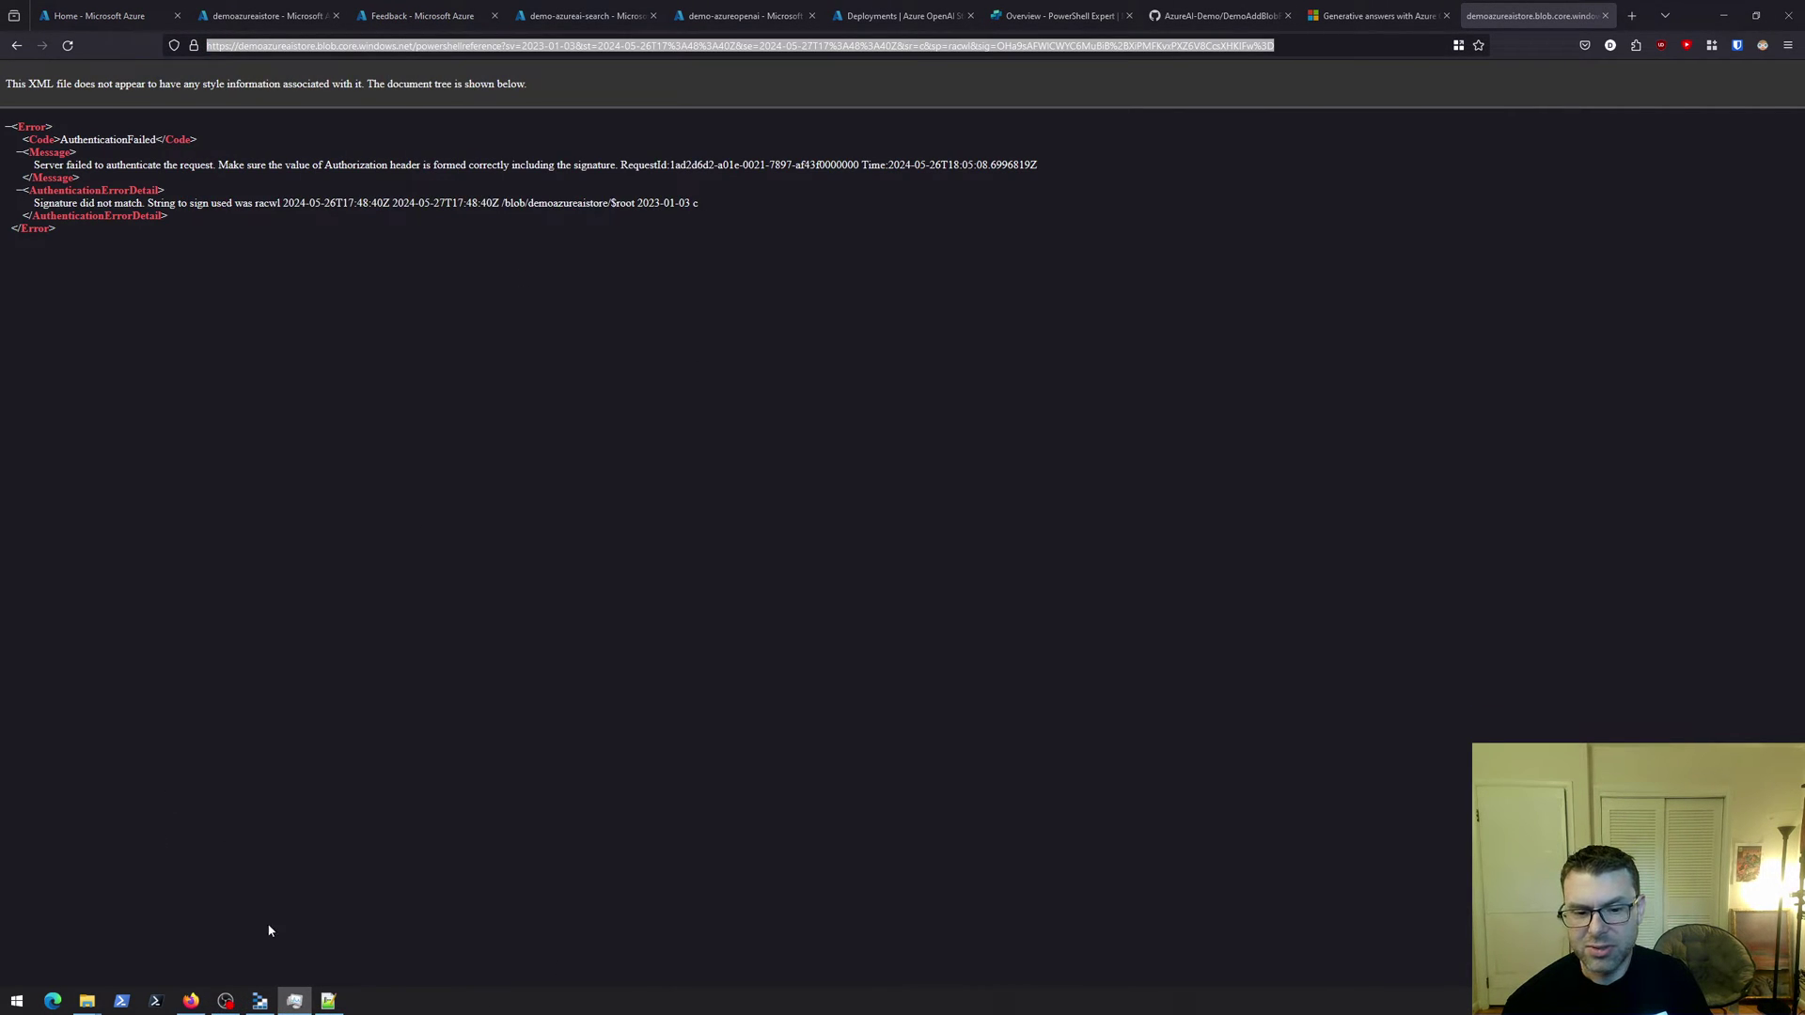
Restore and copy the url metadata value of Expand-Archive.md in Azure Storage Explorer, and open that address in Firefox
left_click(259, 1001)
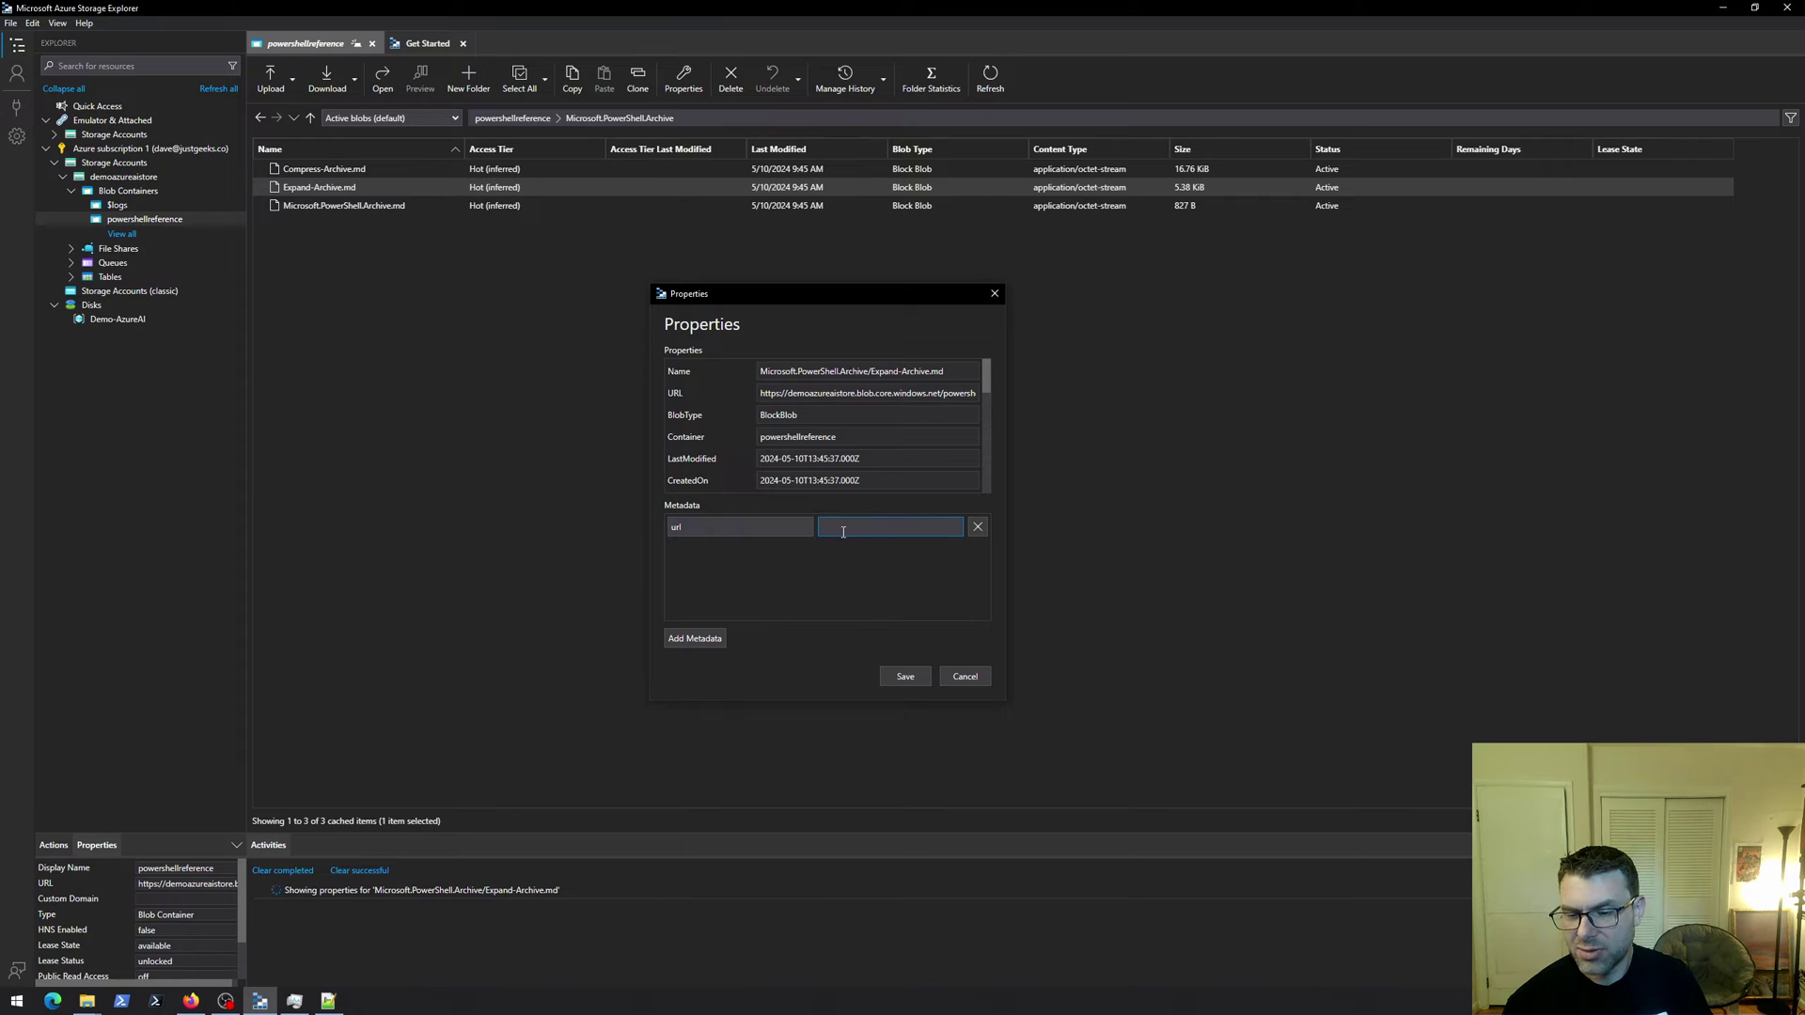
key("ctrl+v")
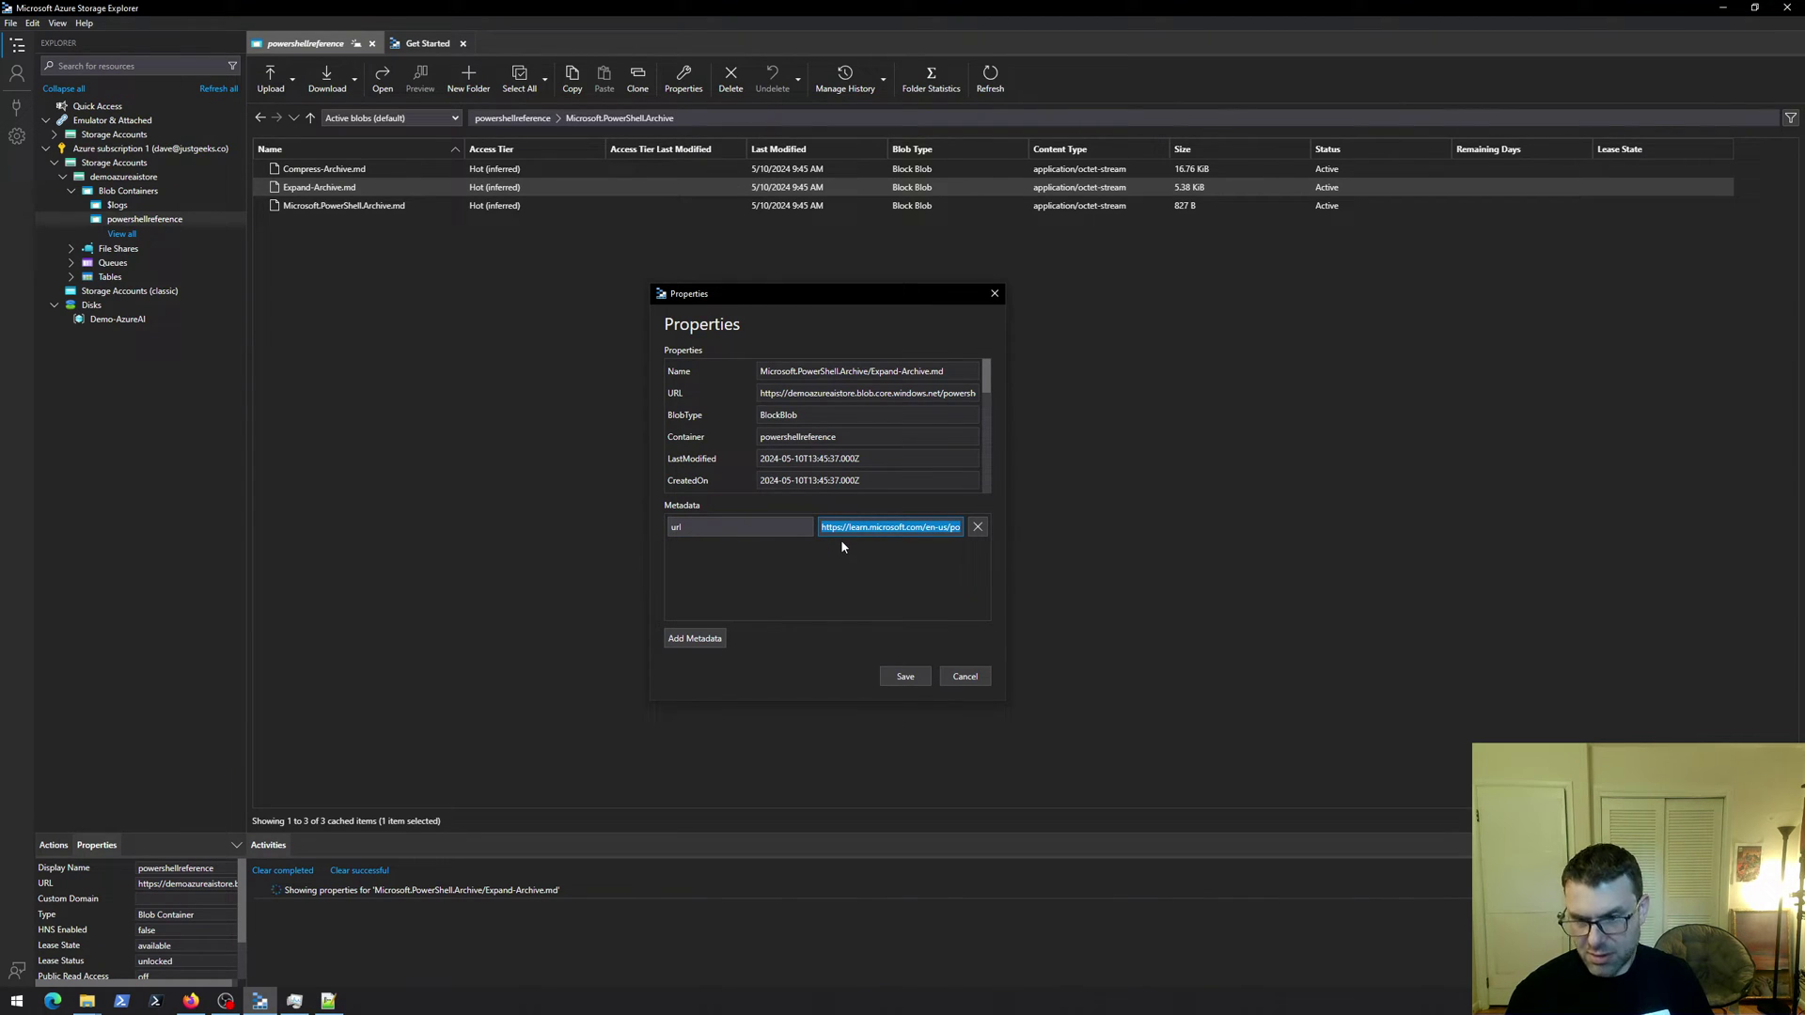
left_click(191, 1000)
left_click(740, 47)
key("ctrl+v")
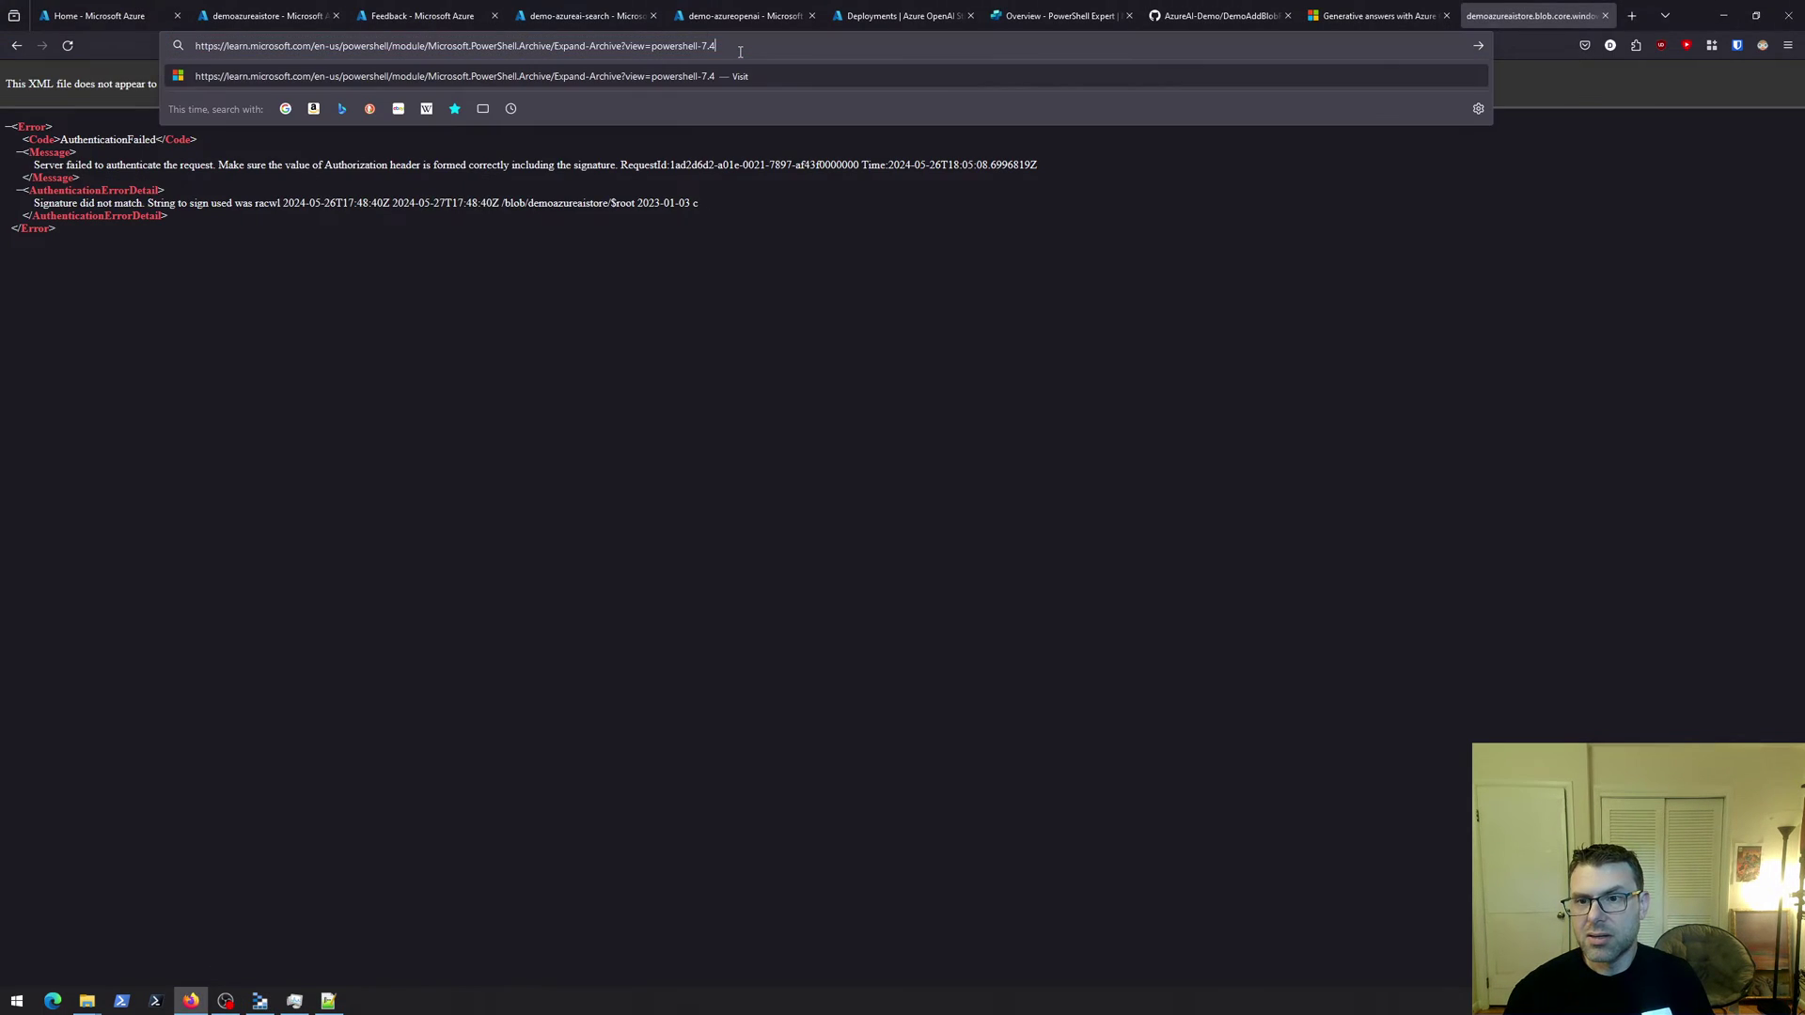
key("Return")
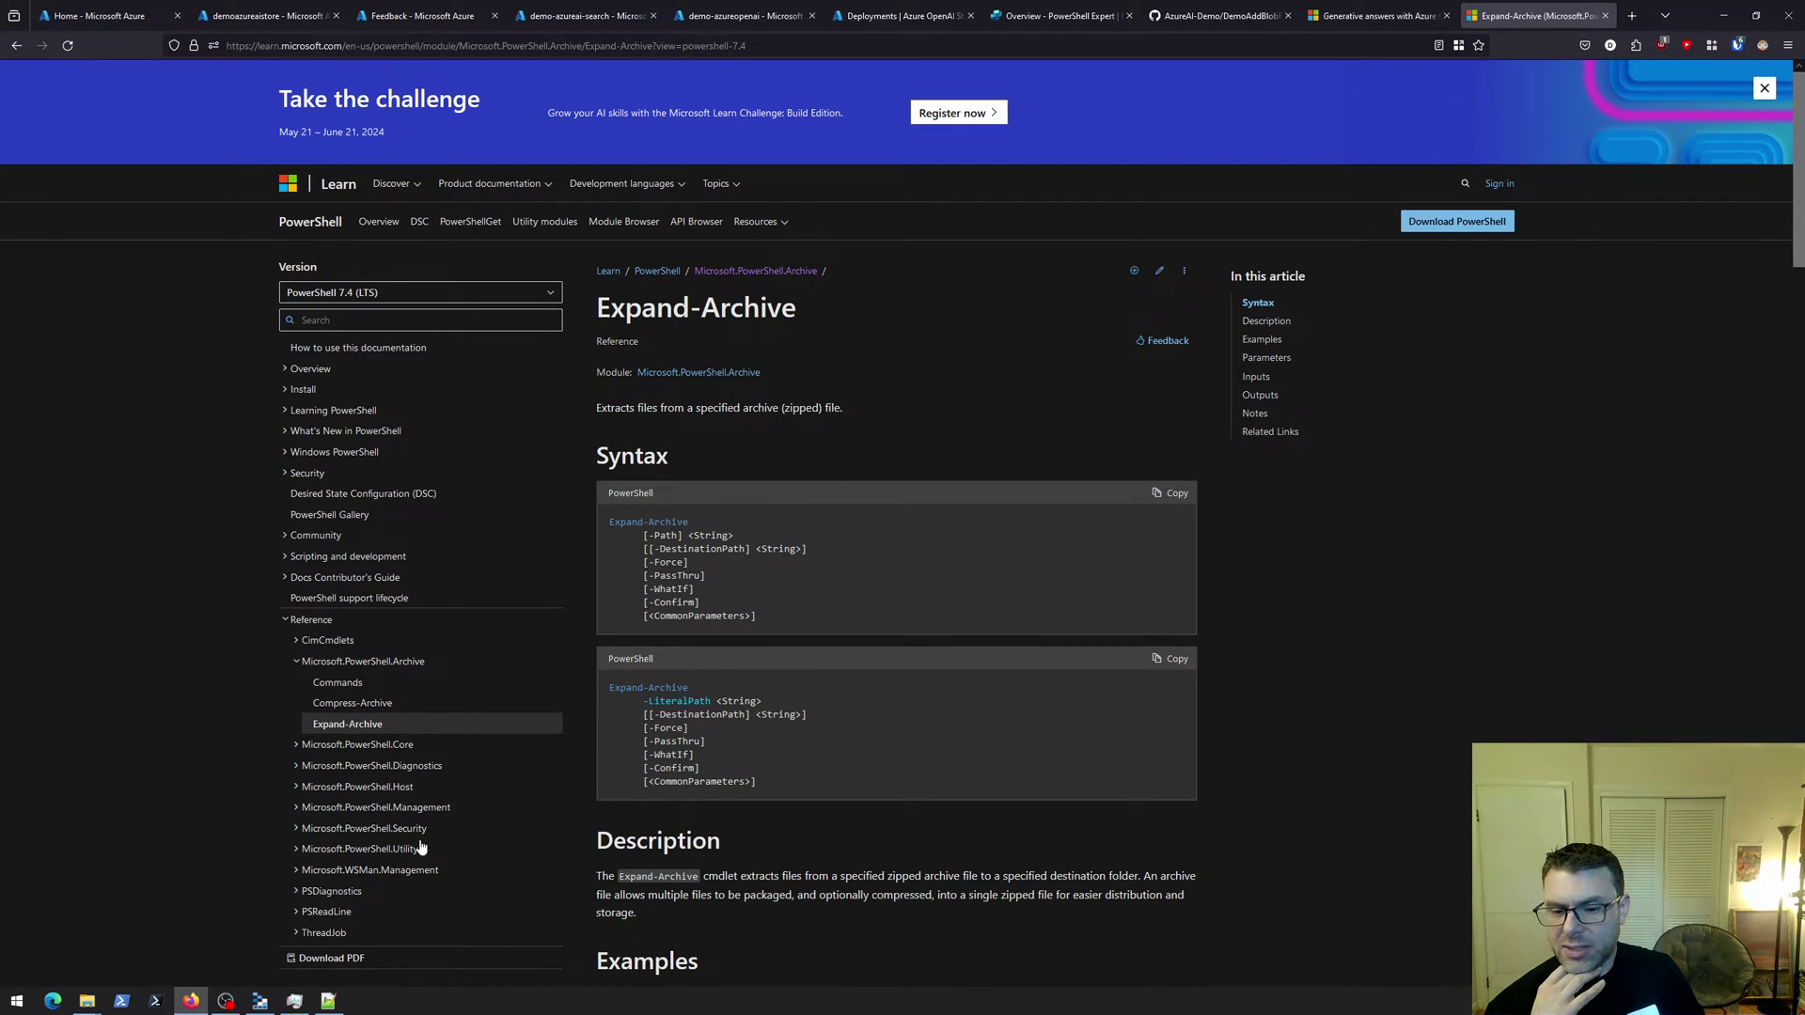
Close the blob properties in Azure Storage Explorer without saving, and start Import and vectorize data for demo-azureai-search in Firefox
left_click(259, 1000)
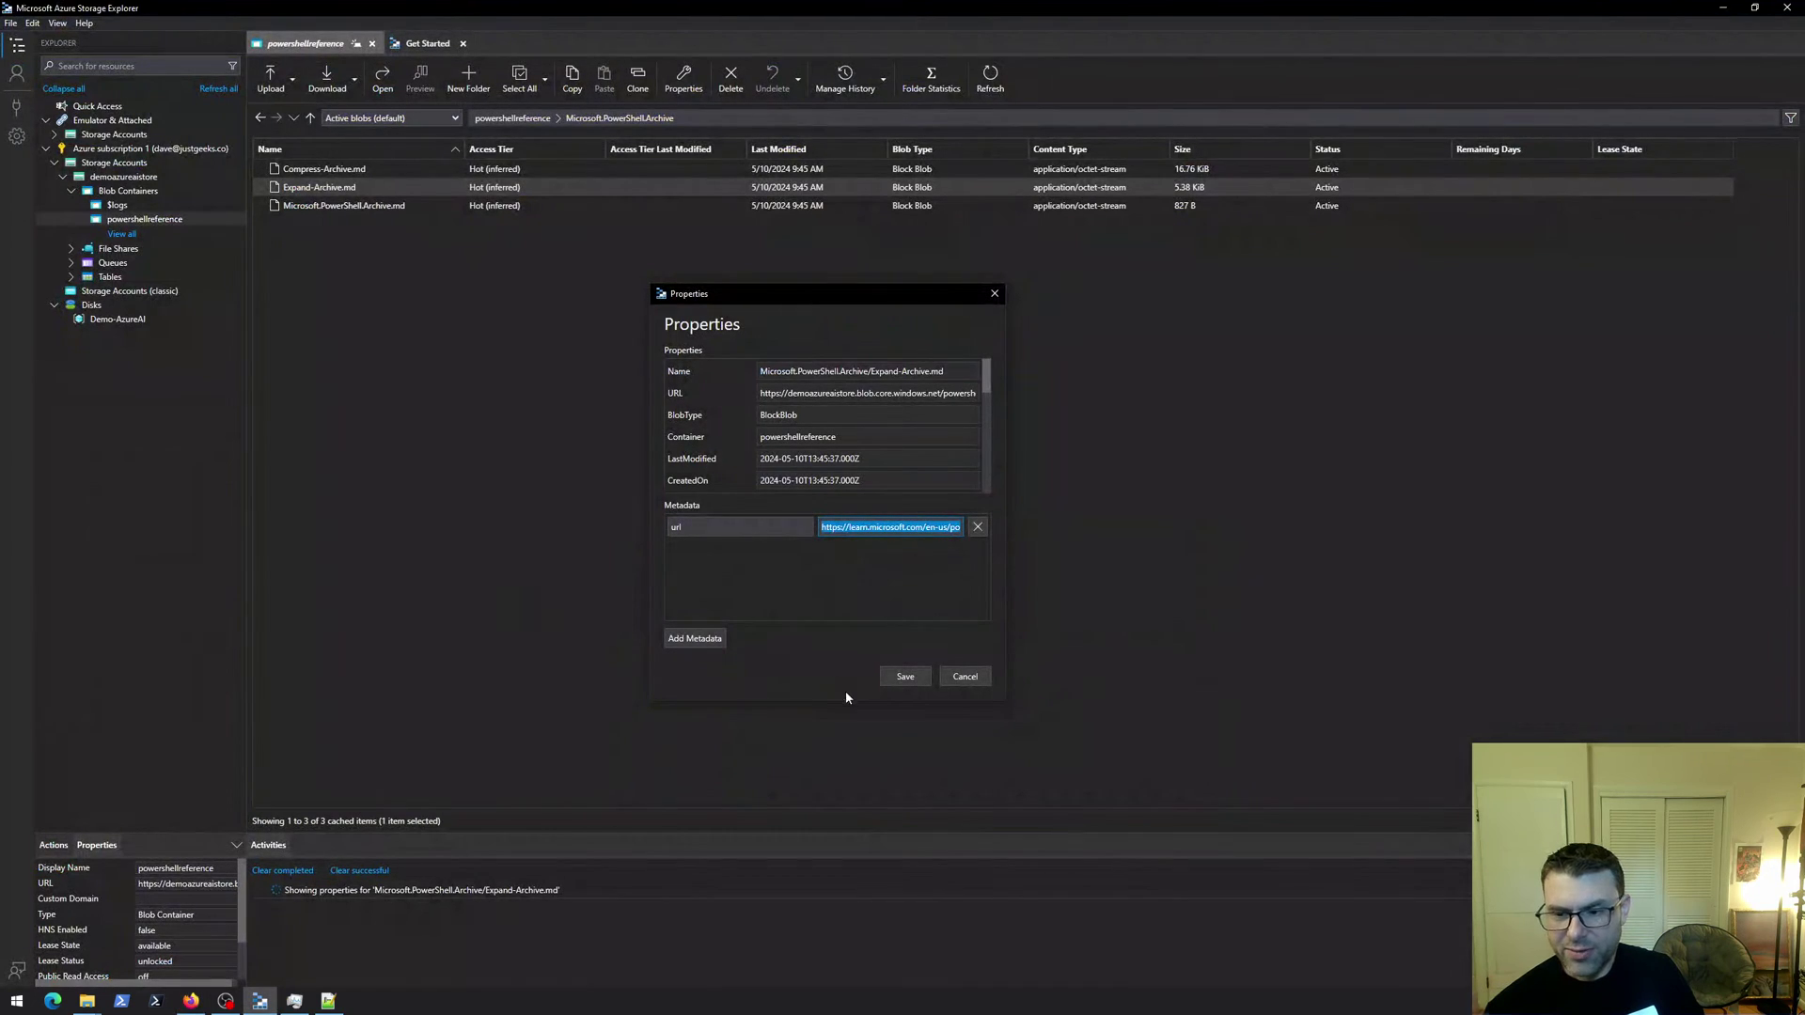
left_click(967, 685)
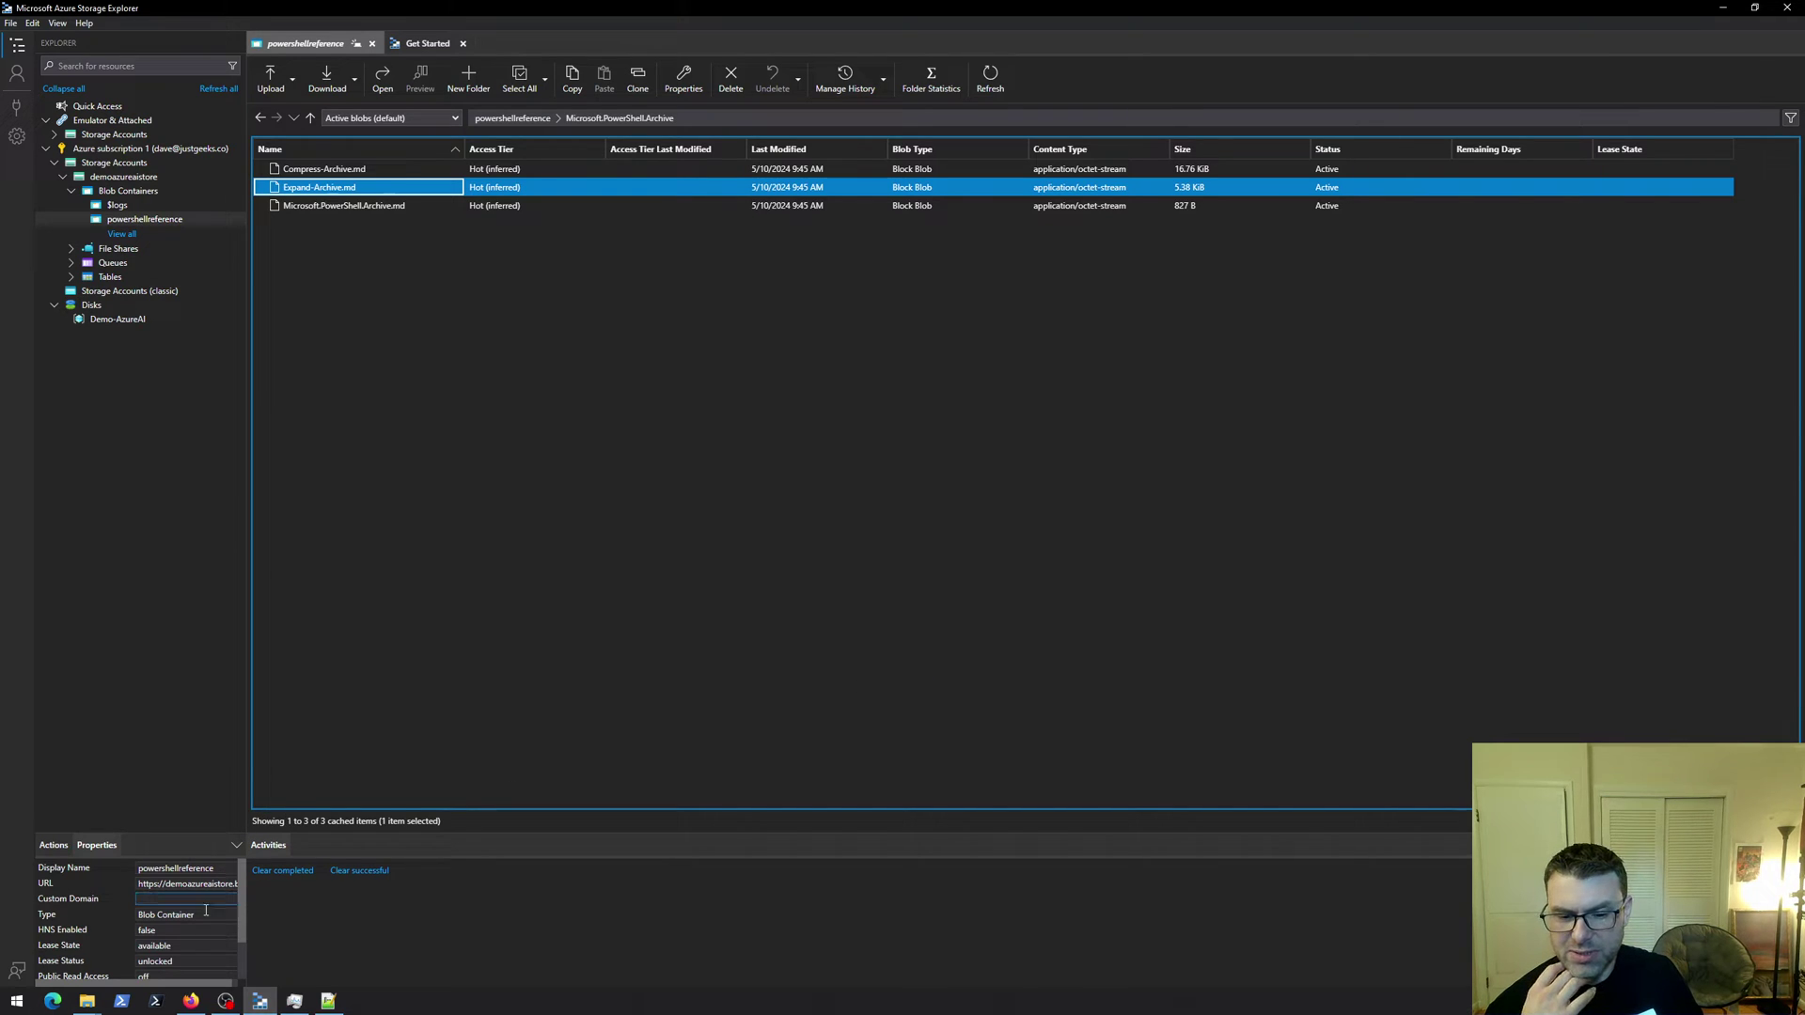
left_click(192, 1004)
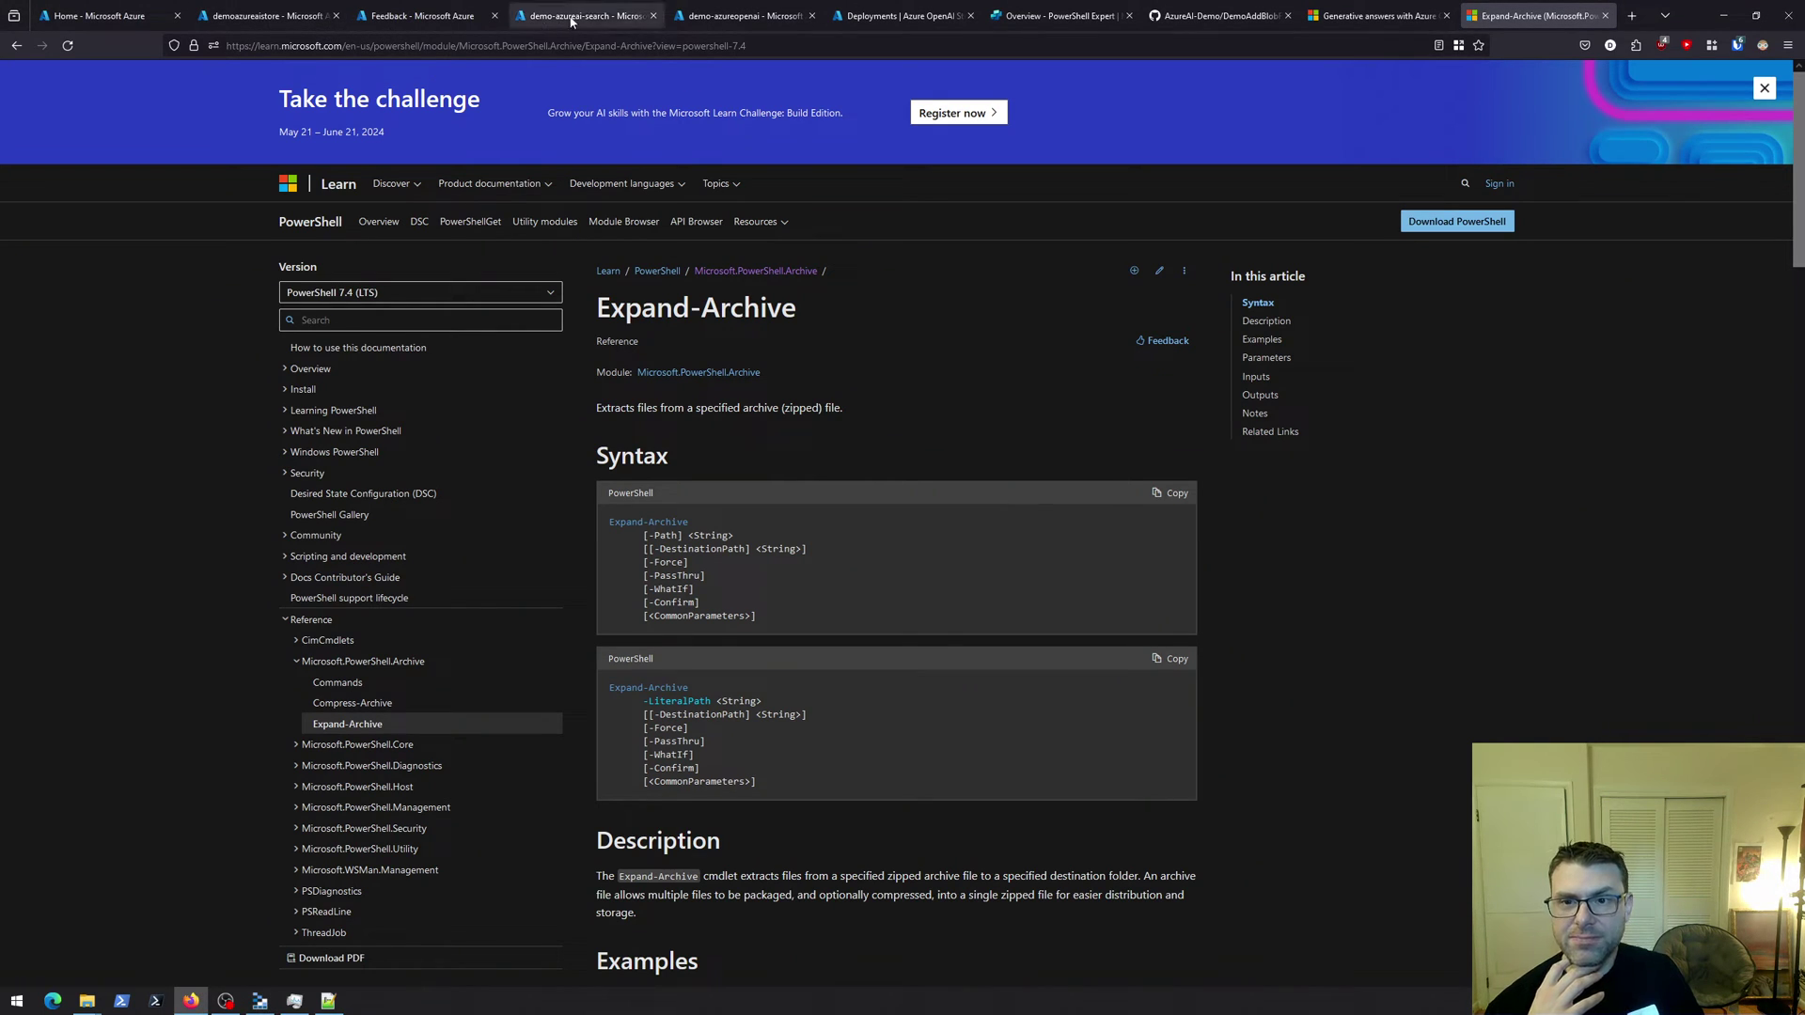
left_click(606, 13)
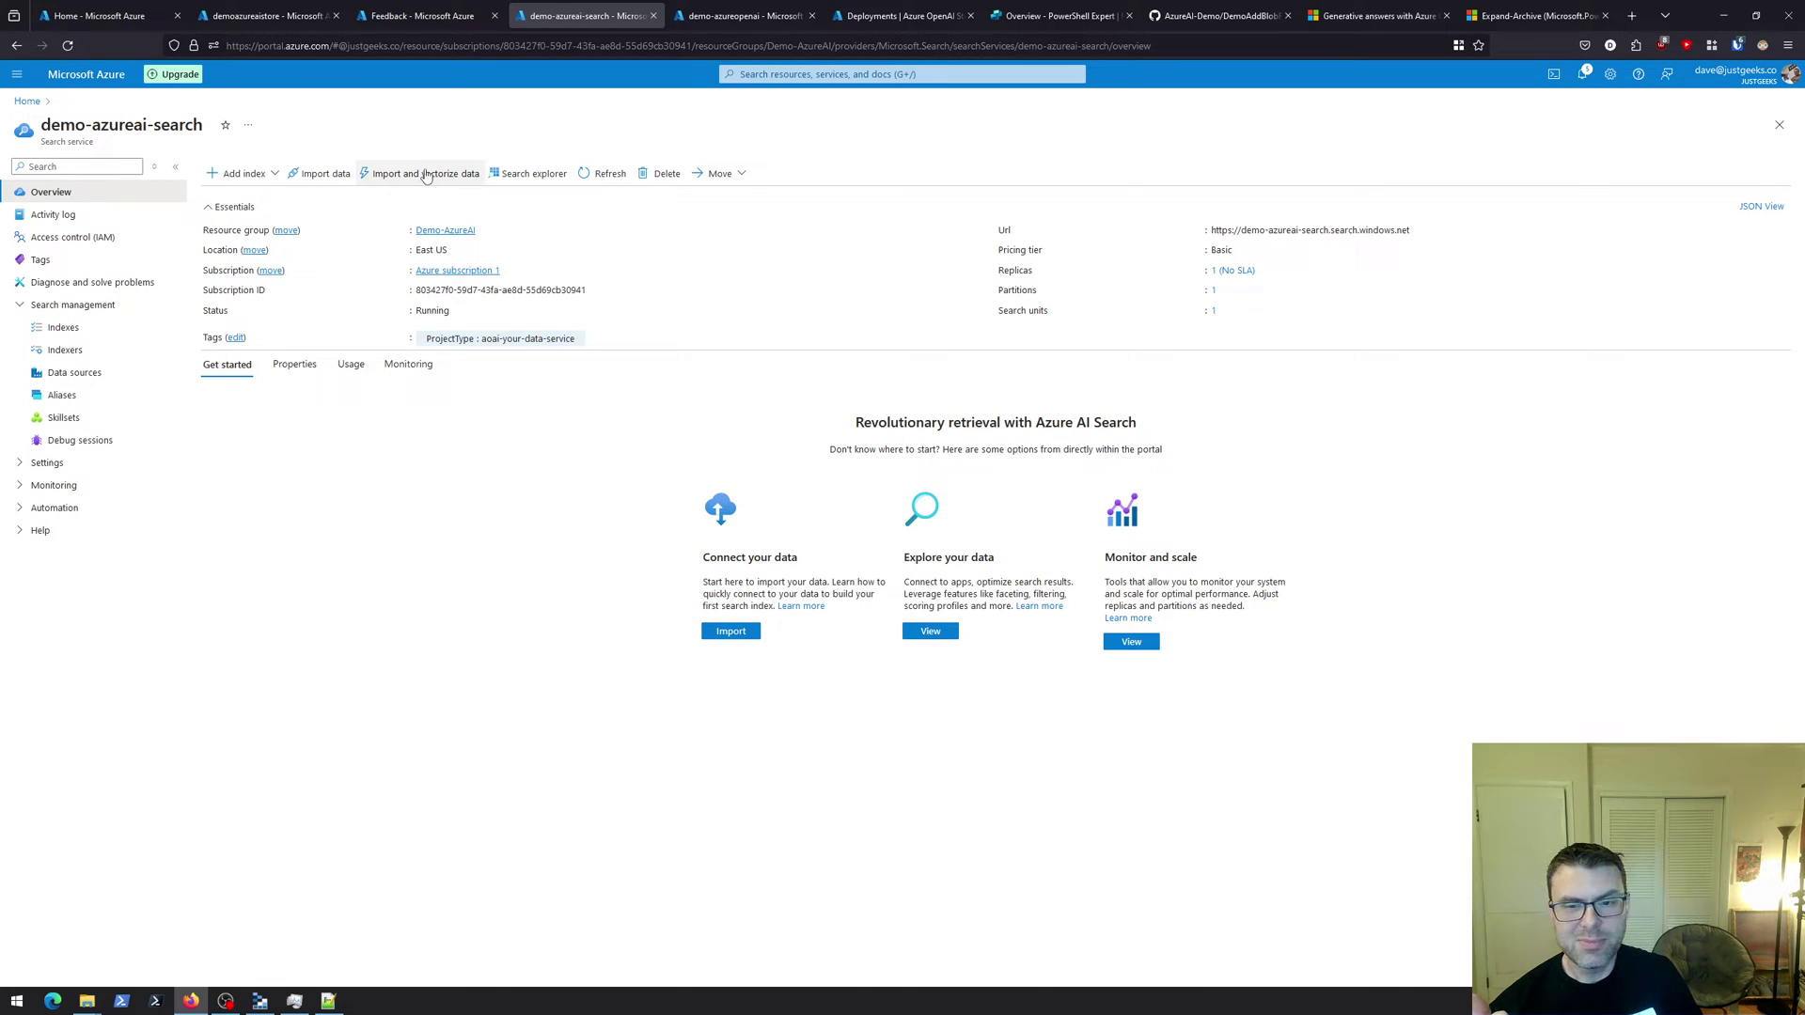
left_click(445, 176)
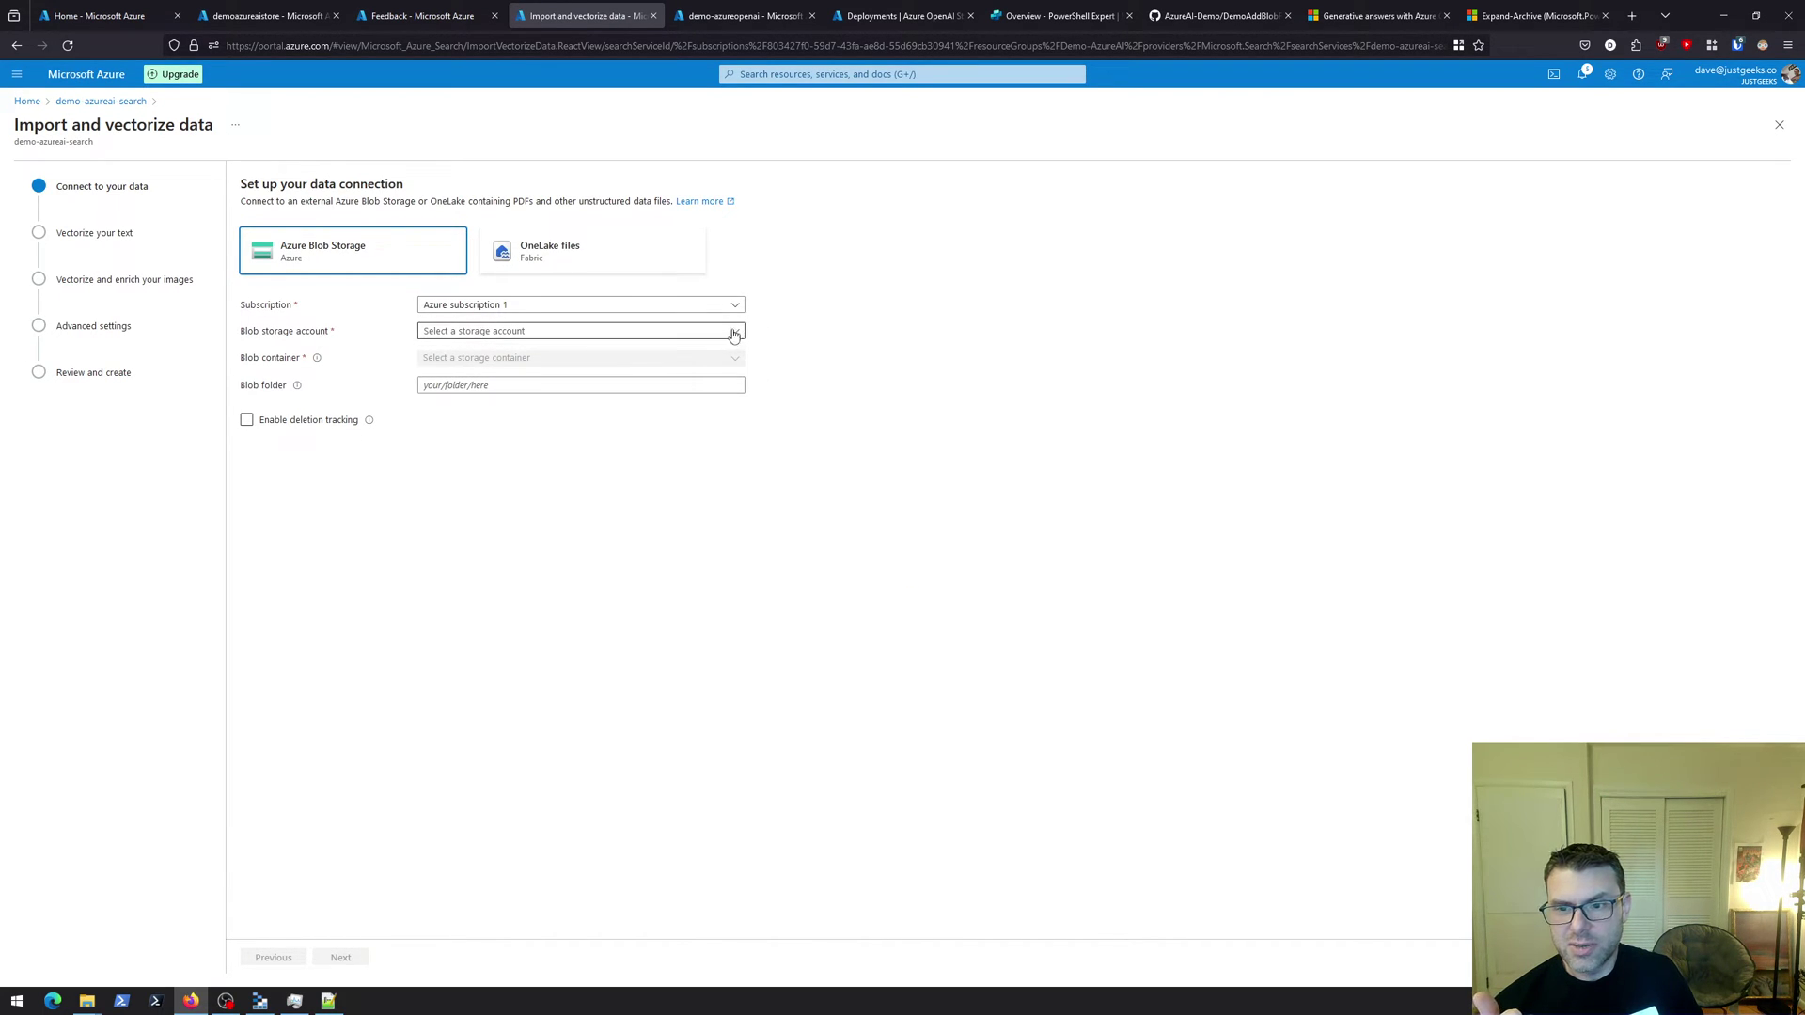
Connect the import to storage account demoazureaistore and container powershellreference with deletion tracking enabled, and continue to text vectorization
left_click(497, 331)
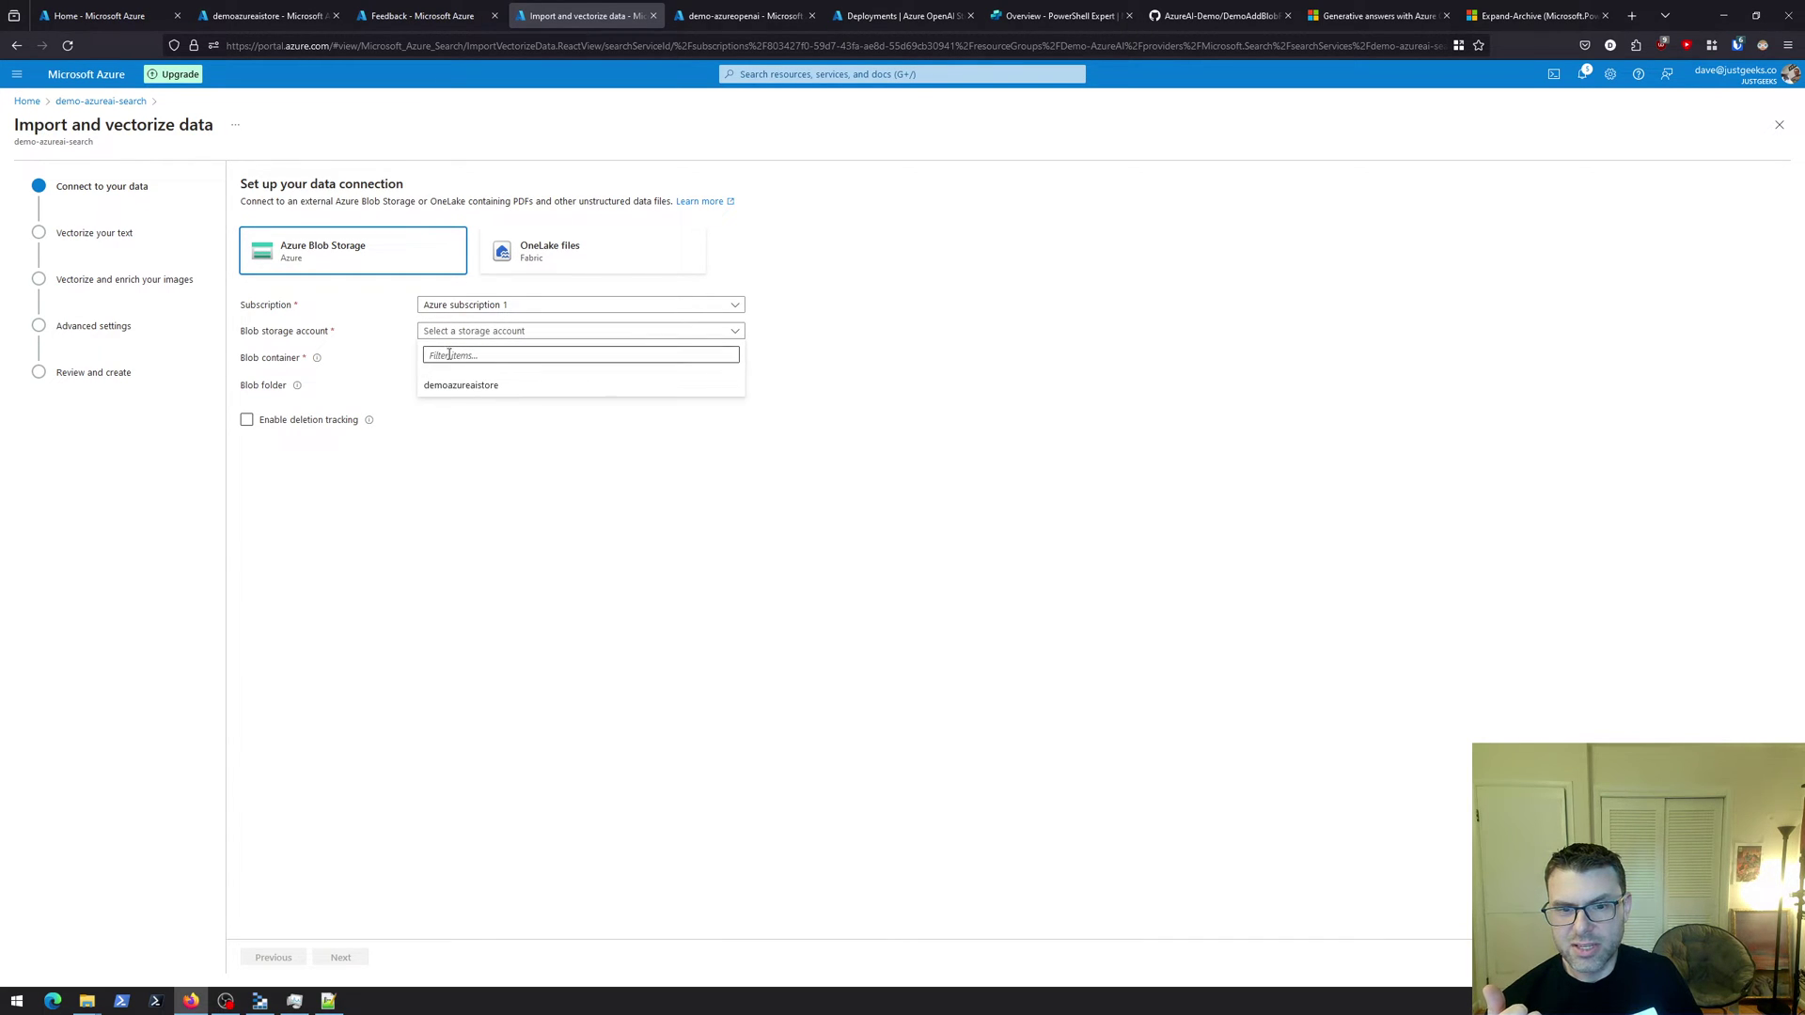
left_click(475, 385)
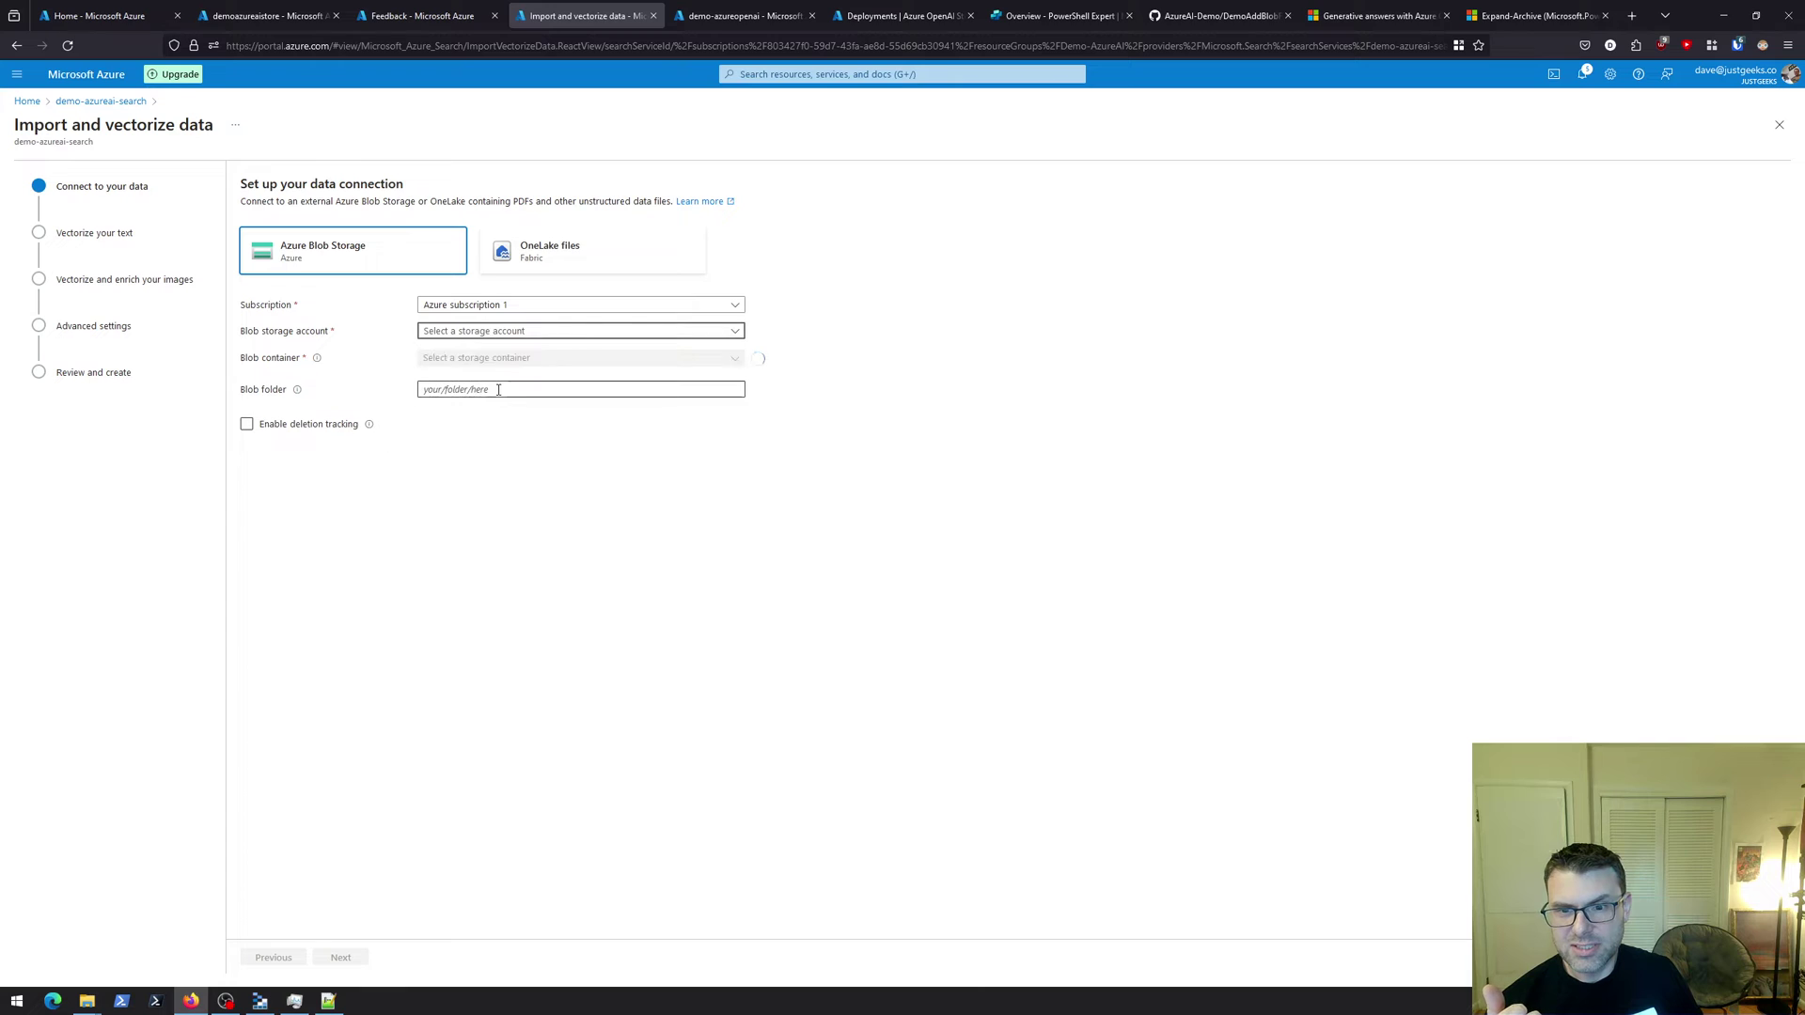
left_click(480, 359)
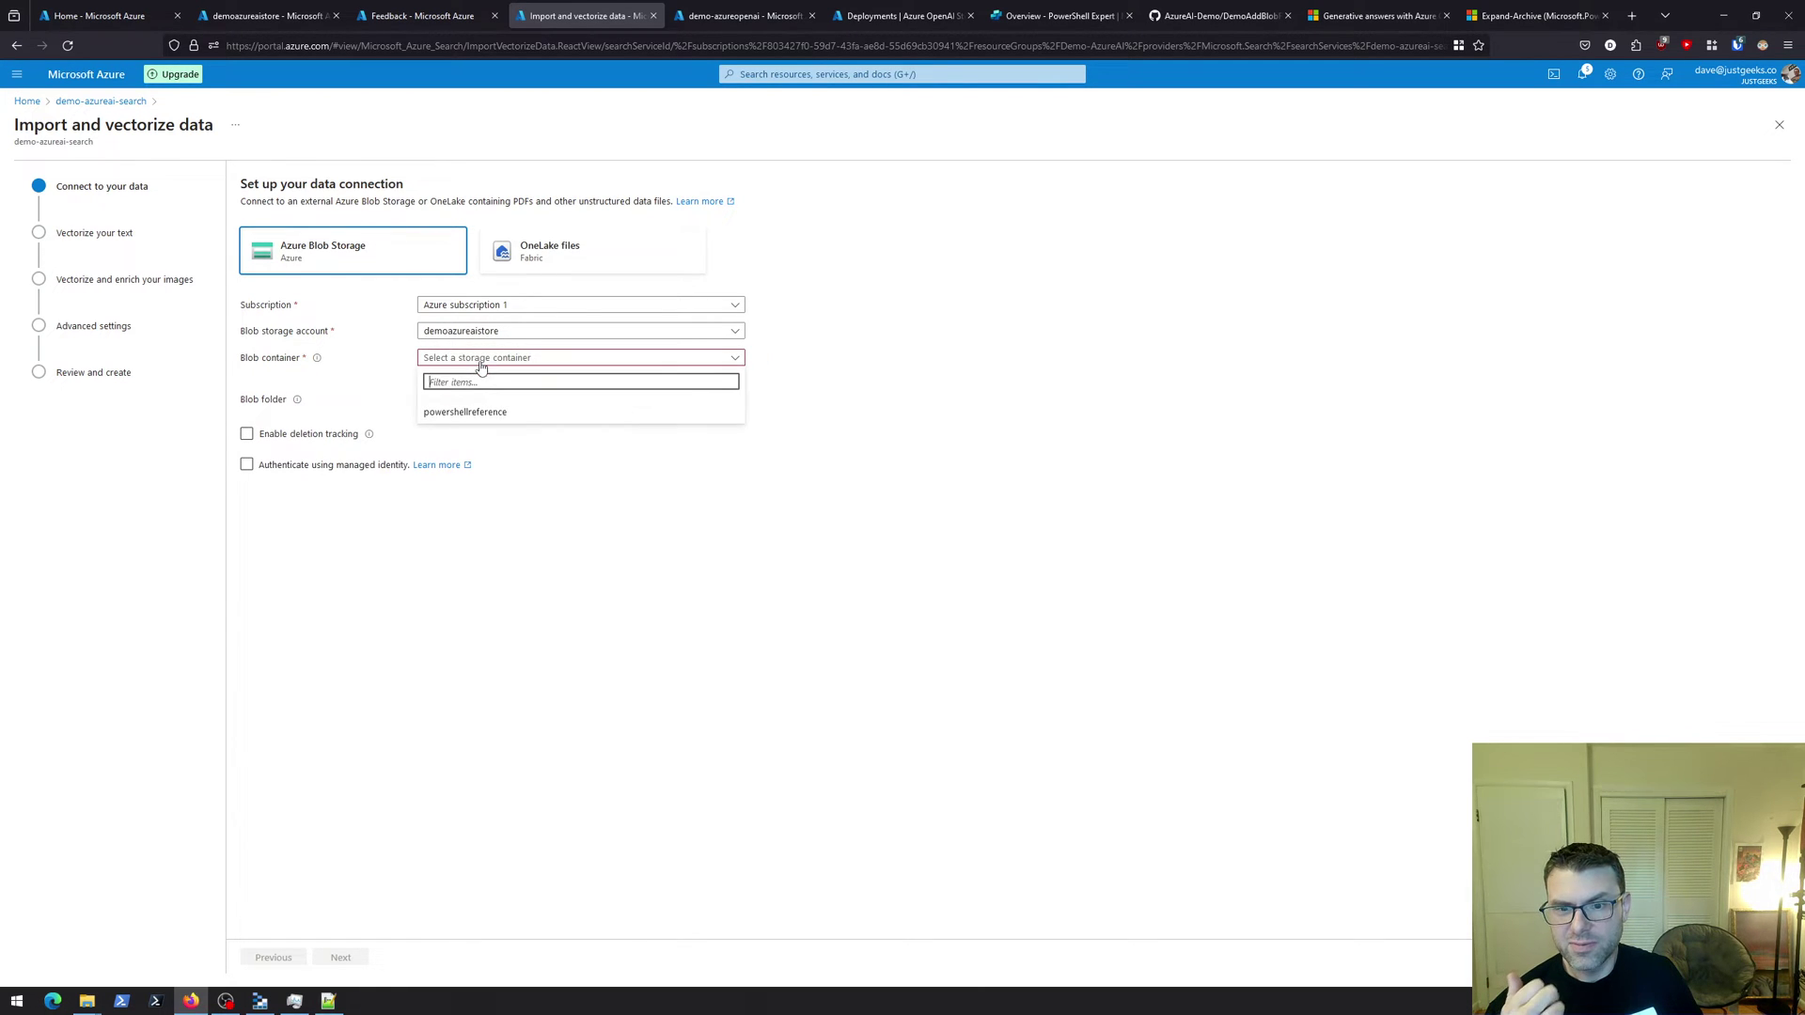
left_click(498, 416)
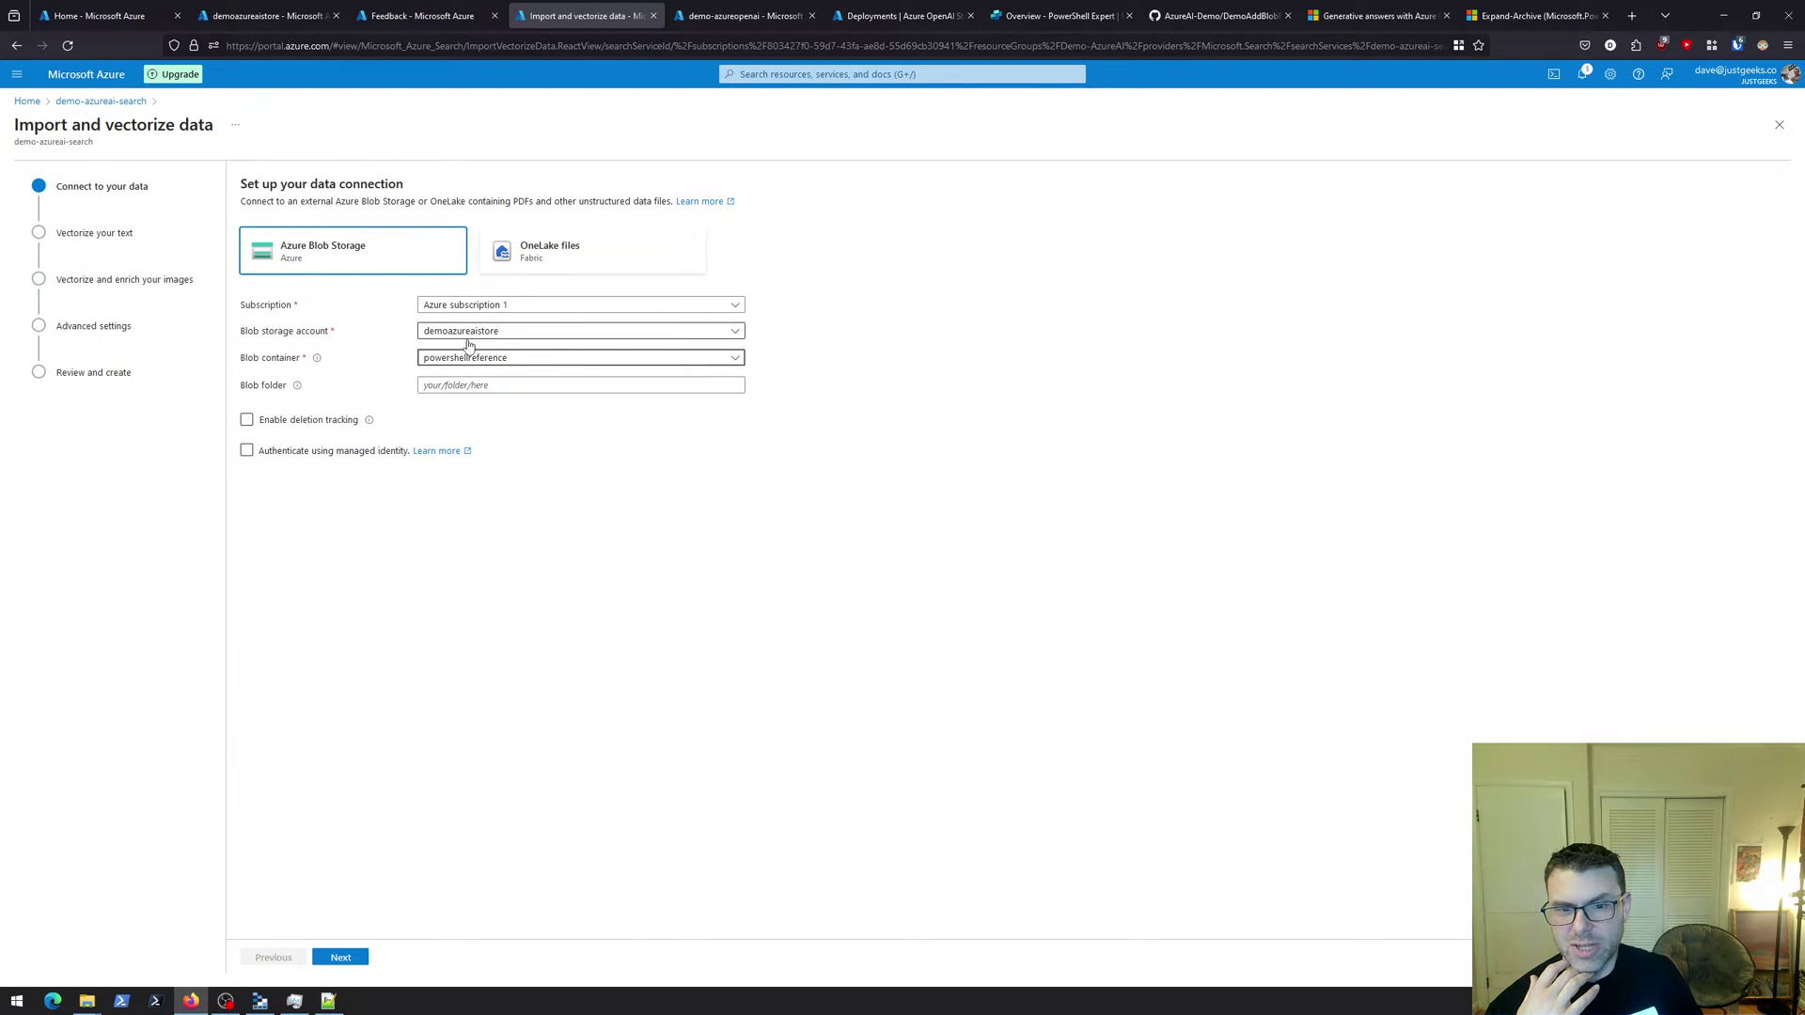
left_click(474, 386)
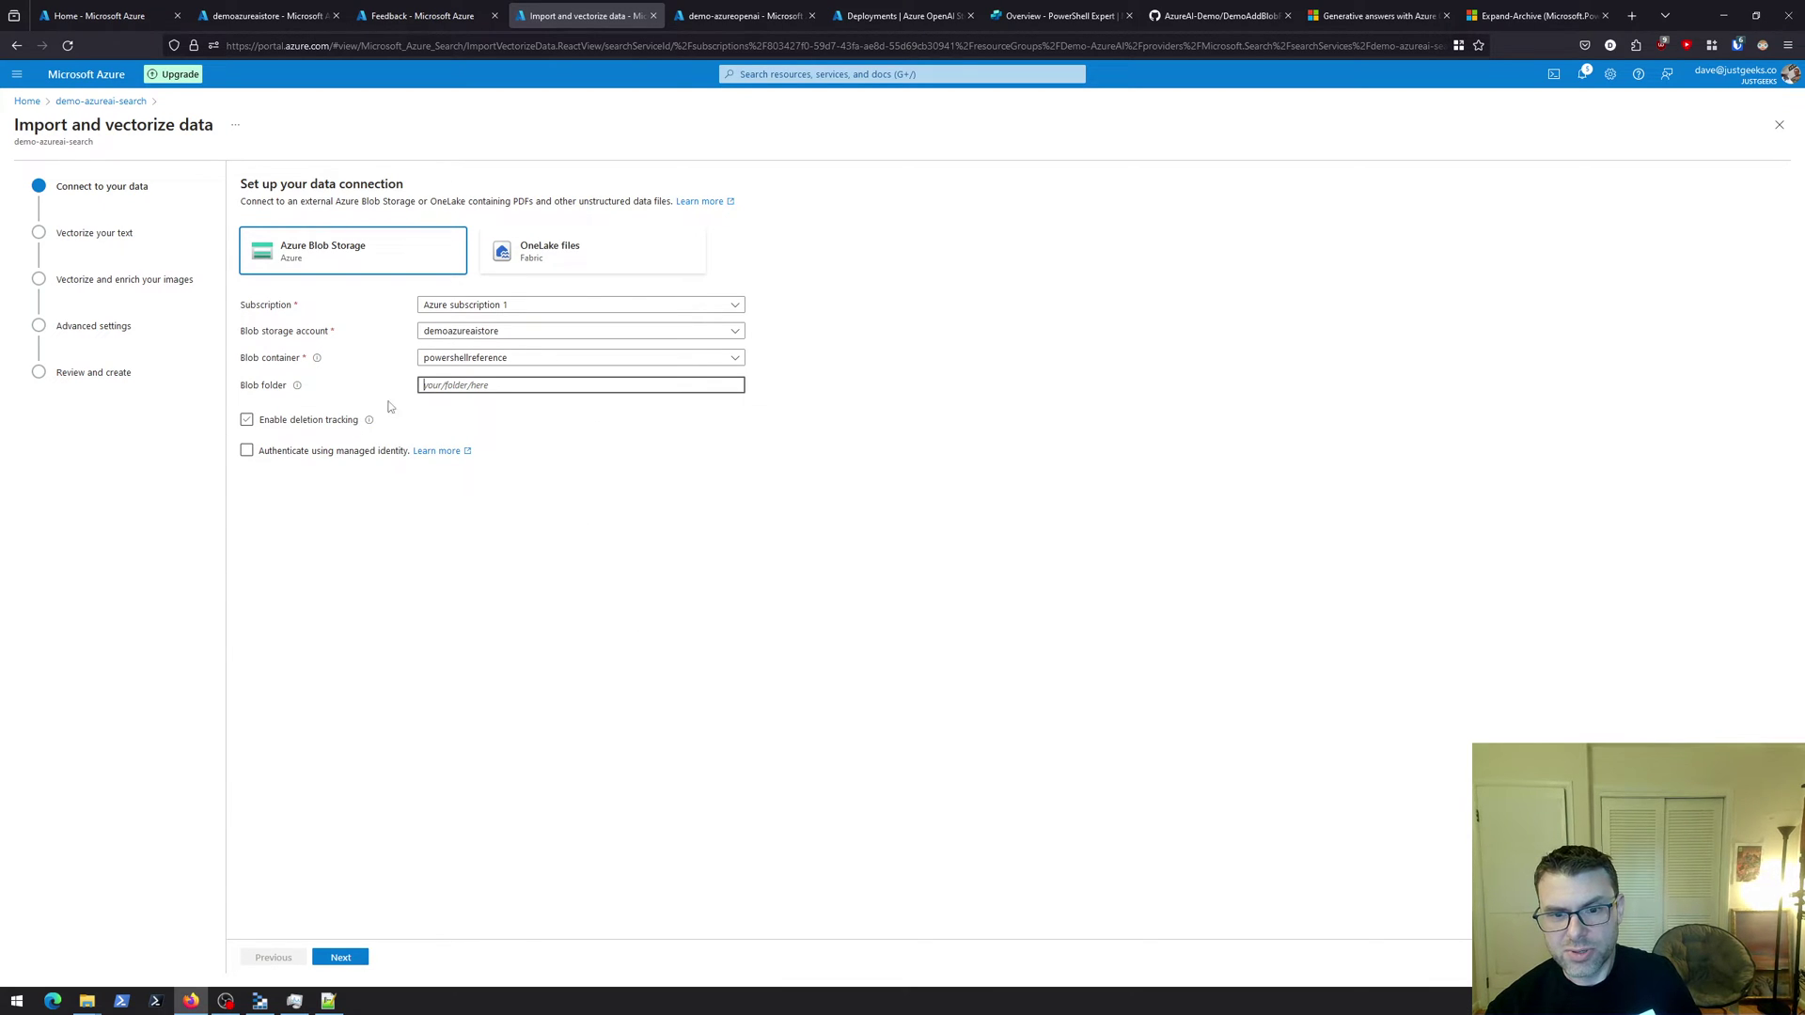
left_click(308, 423)
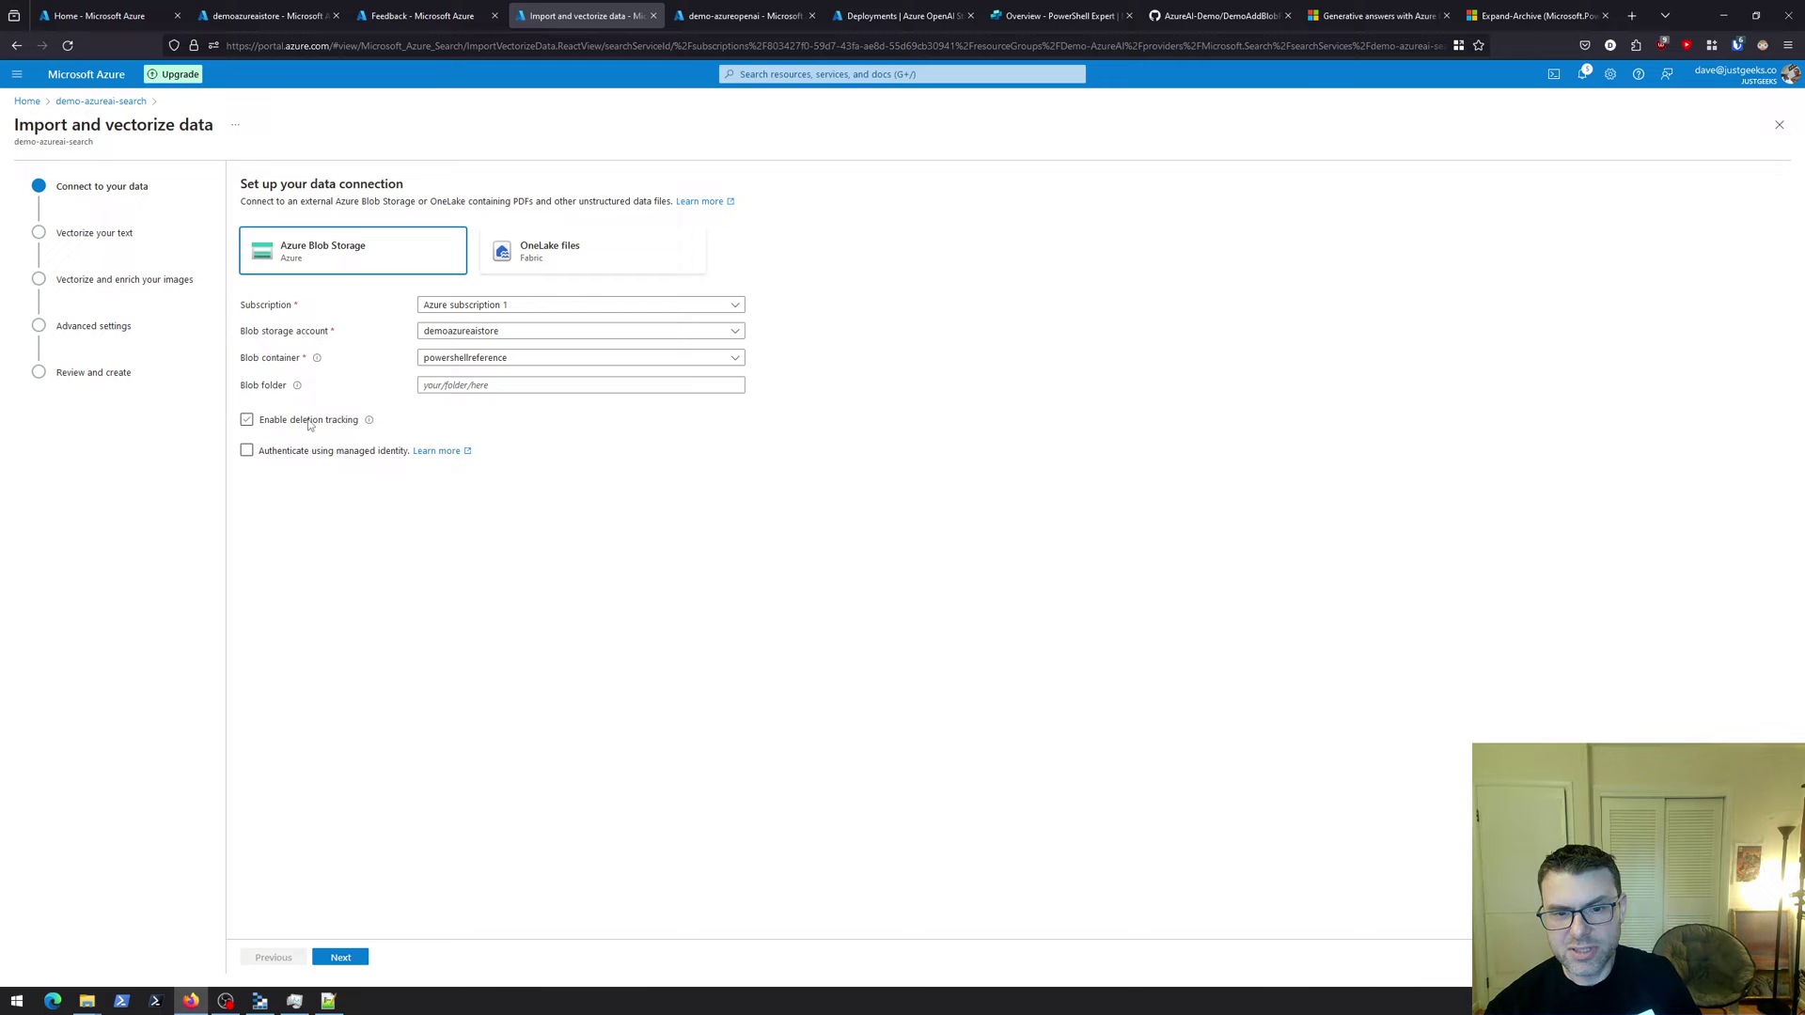
left_click(247, 421)
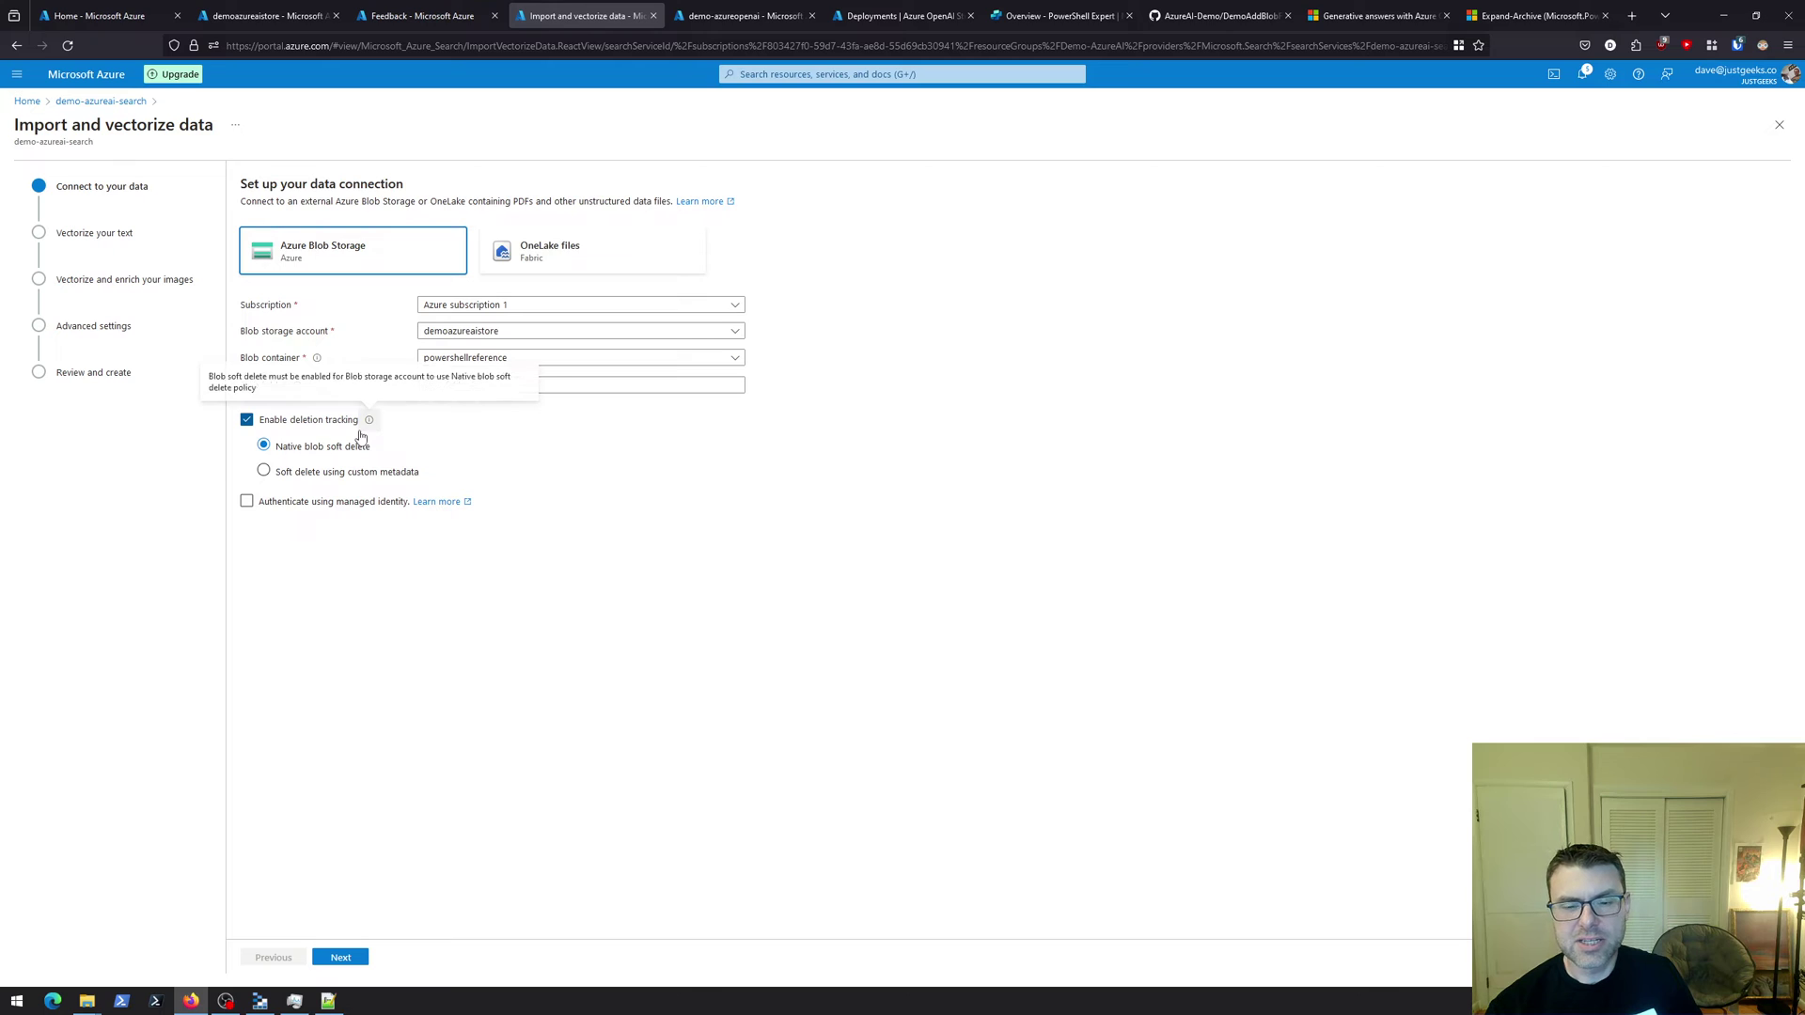
left_click(341, 959)
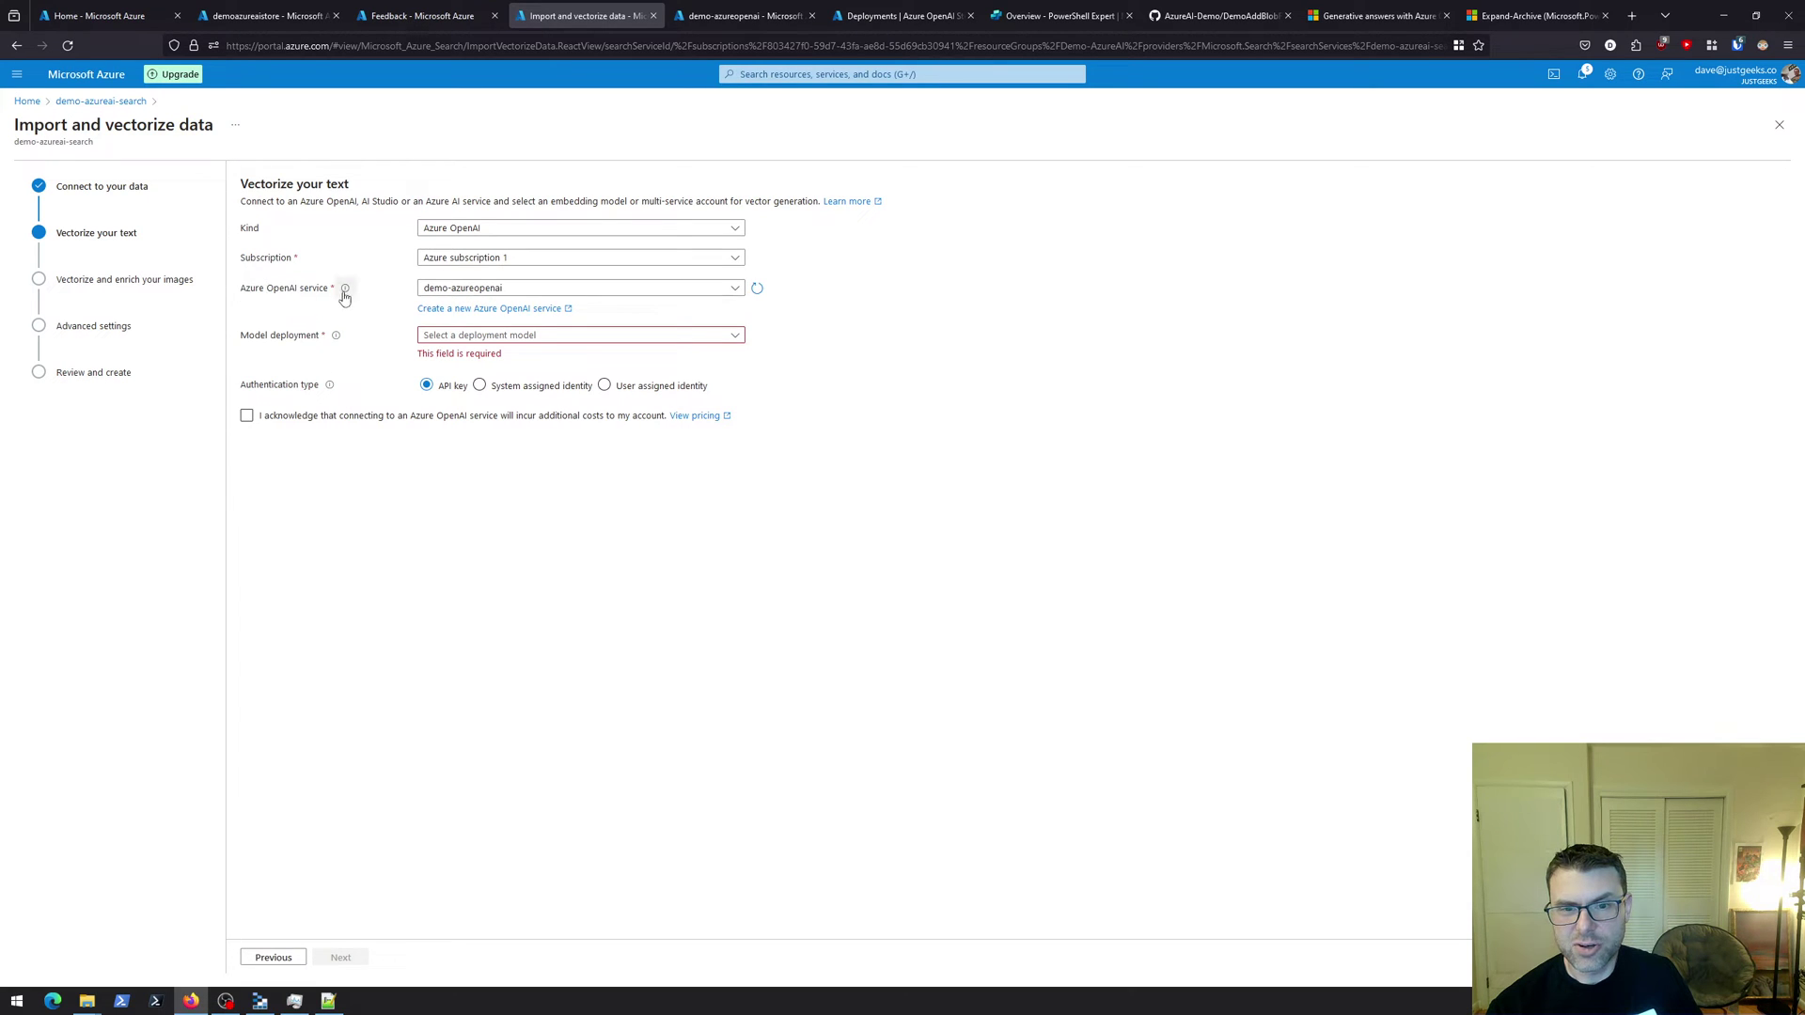
Check which Azure OpenAI services and embedding model deployments are offered for vectorizing the text
left_click(467, 293)
left_click(460, 309)
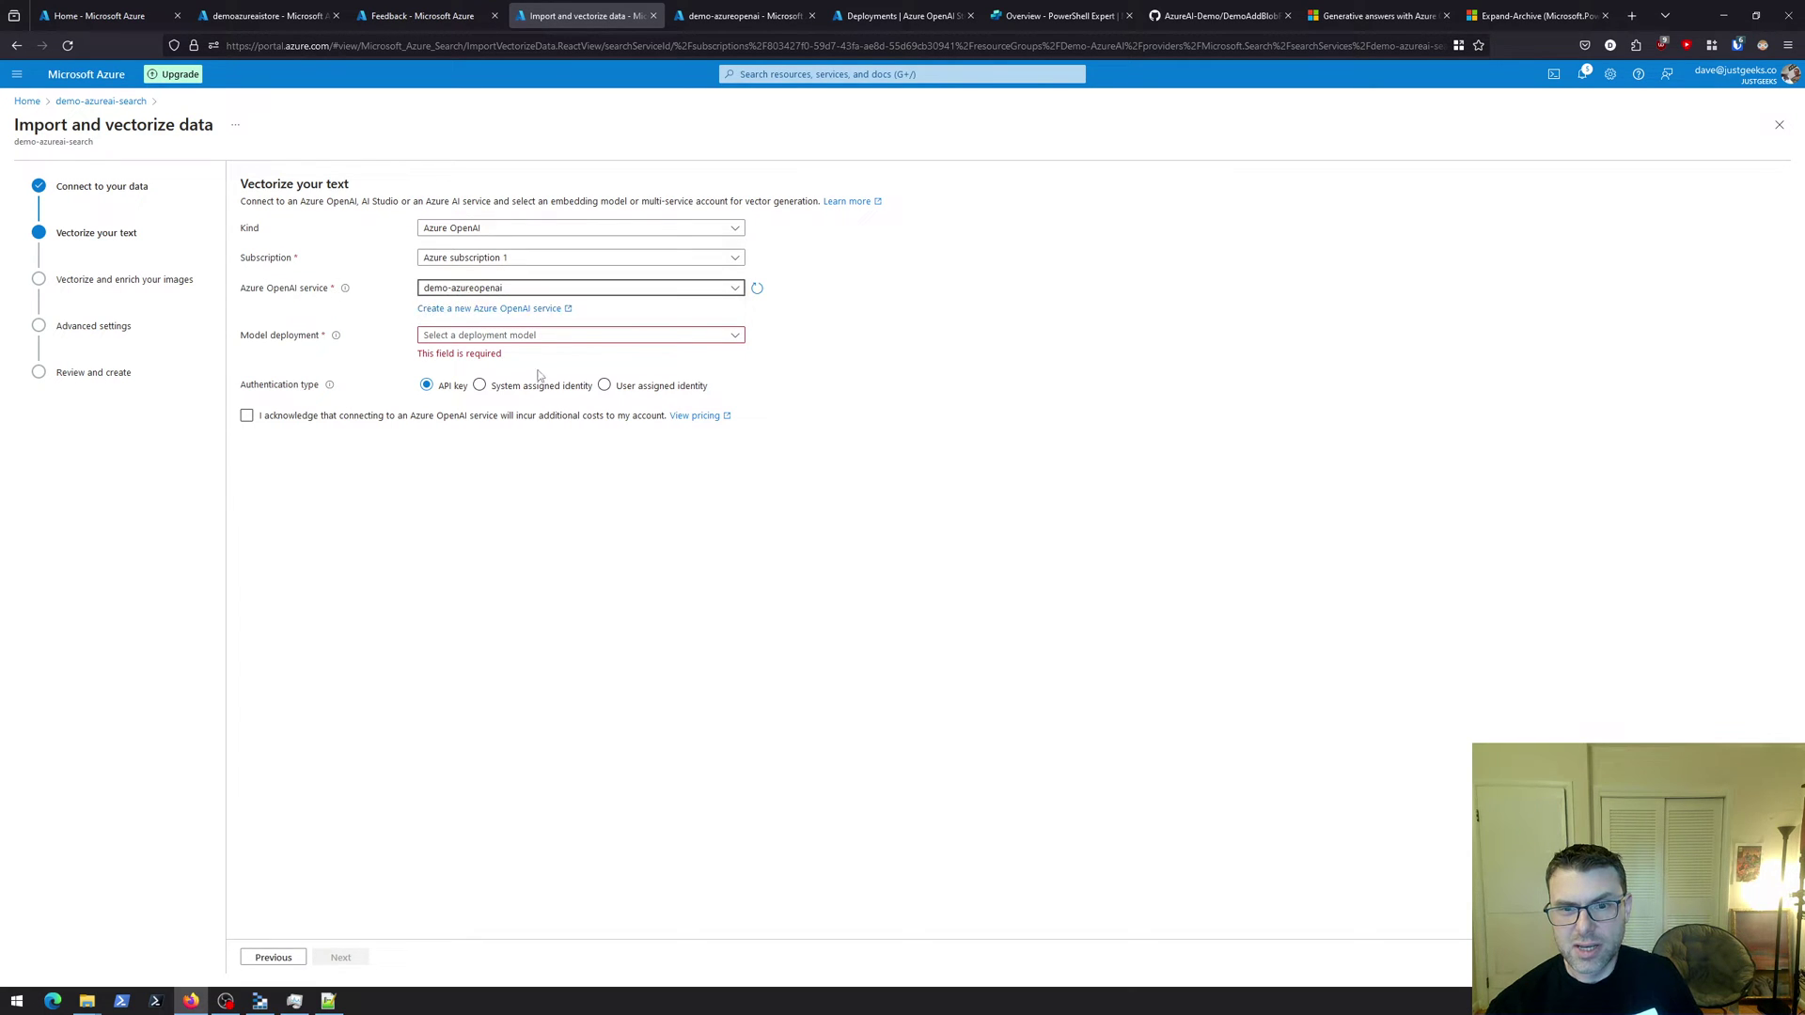
left_click(518, 338)
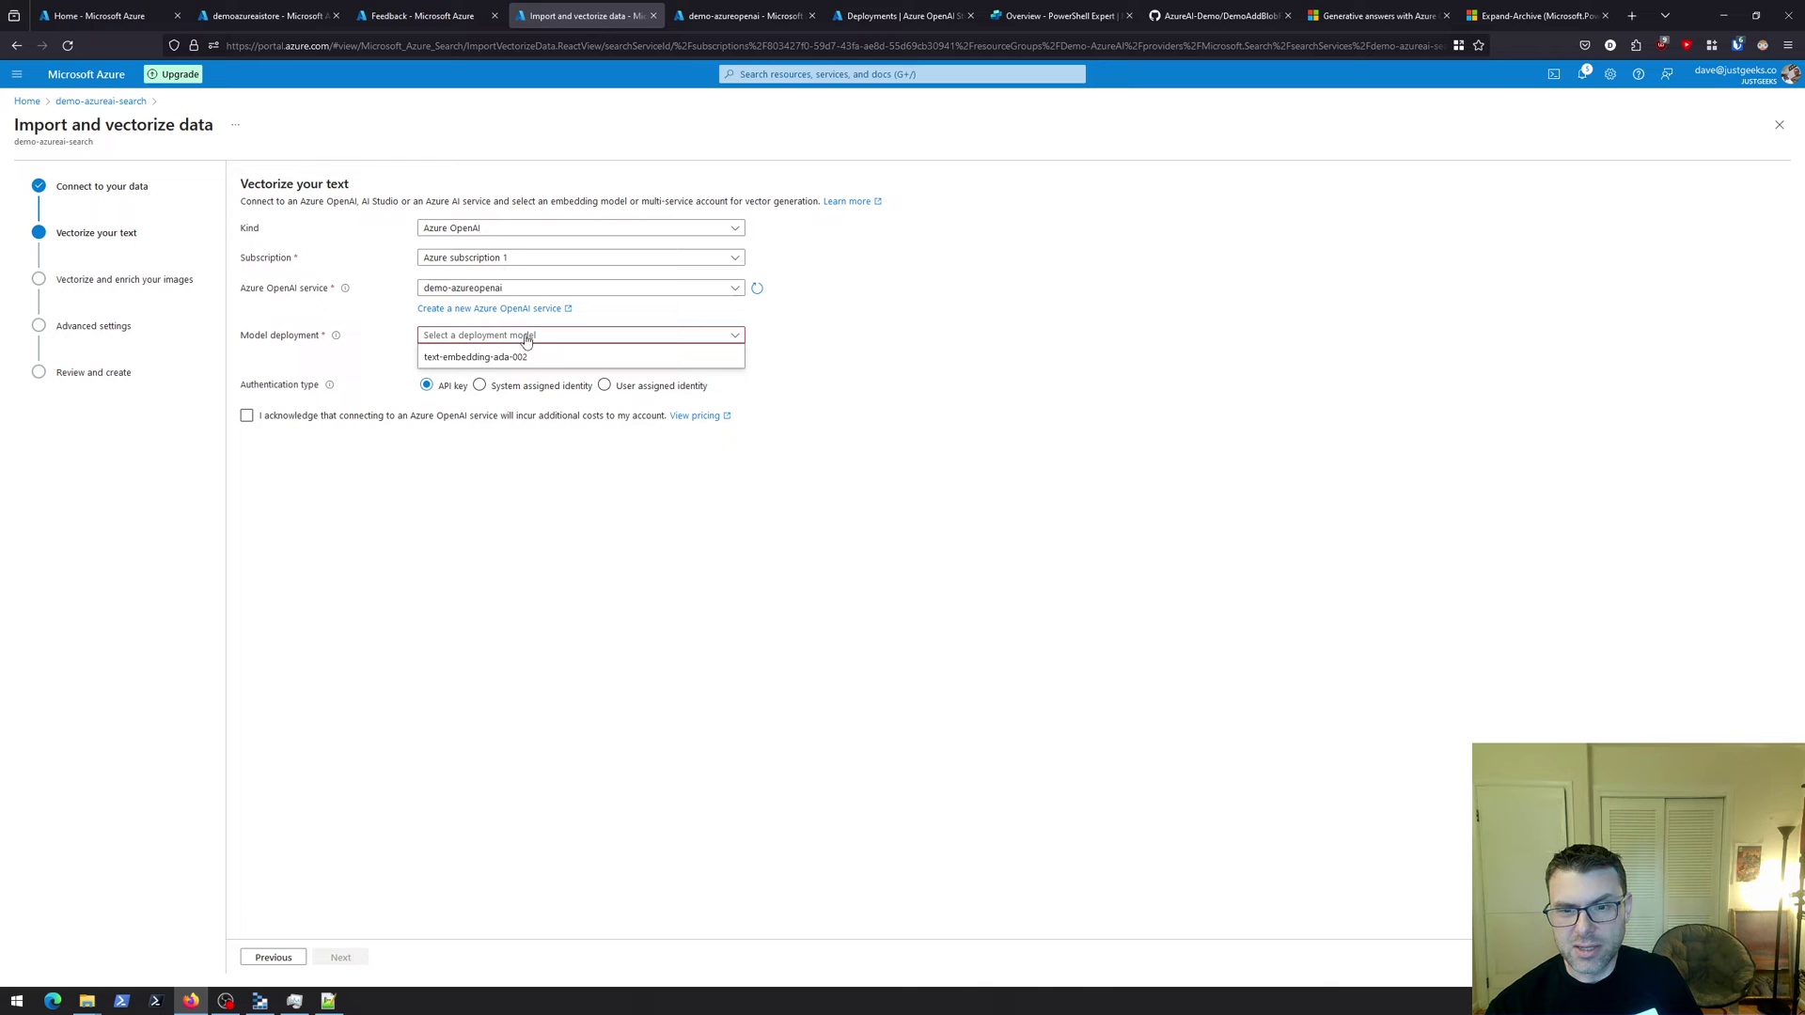
left_click(522, 339)
left_click(462, 343)
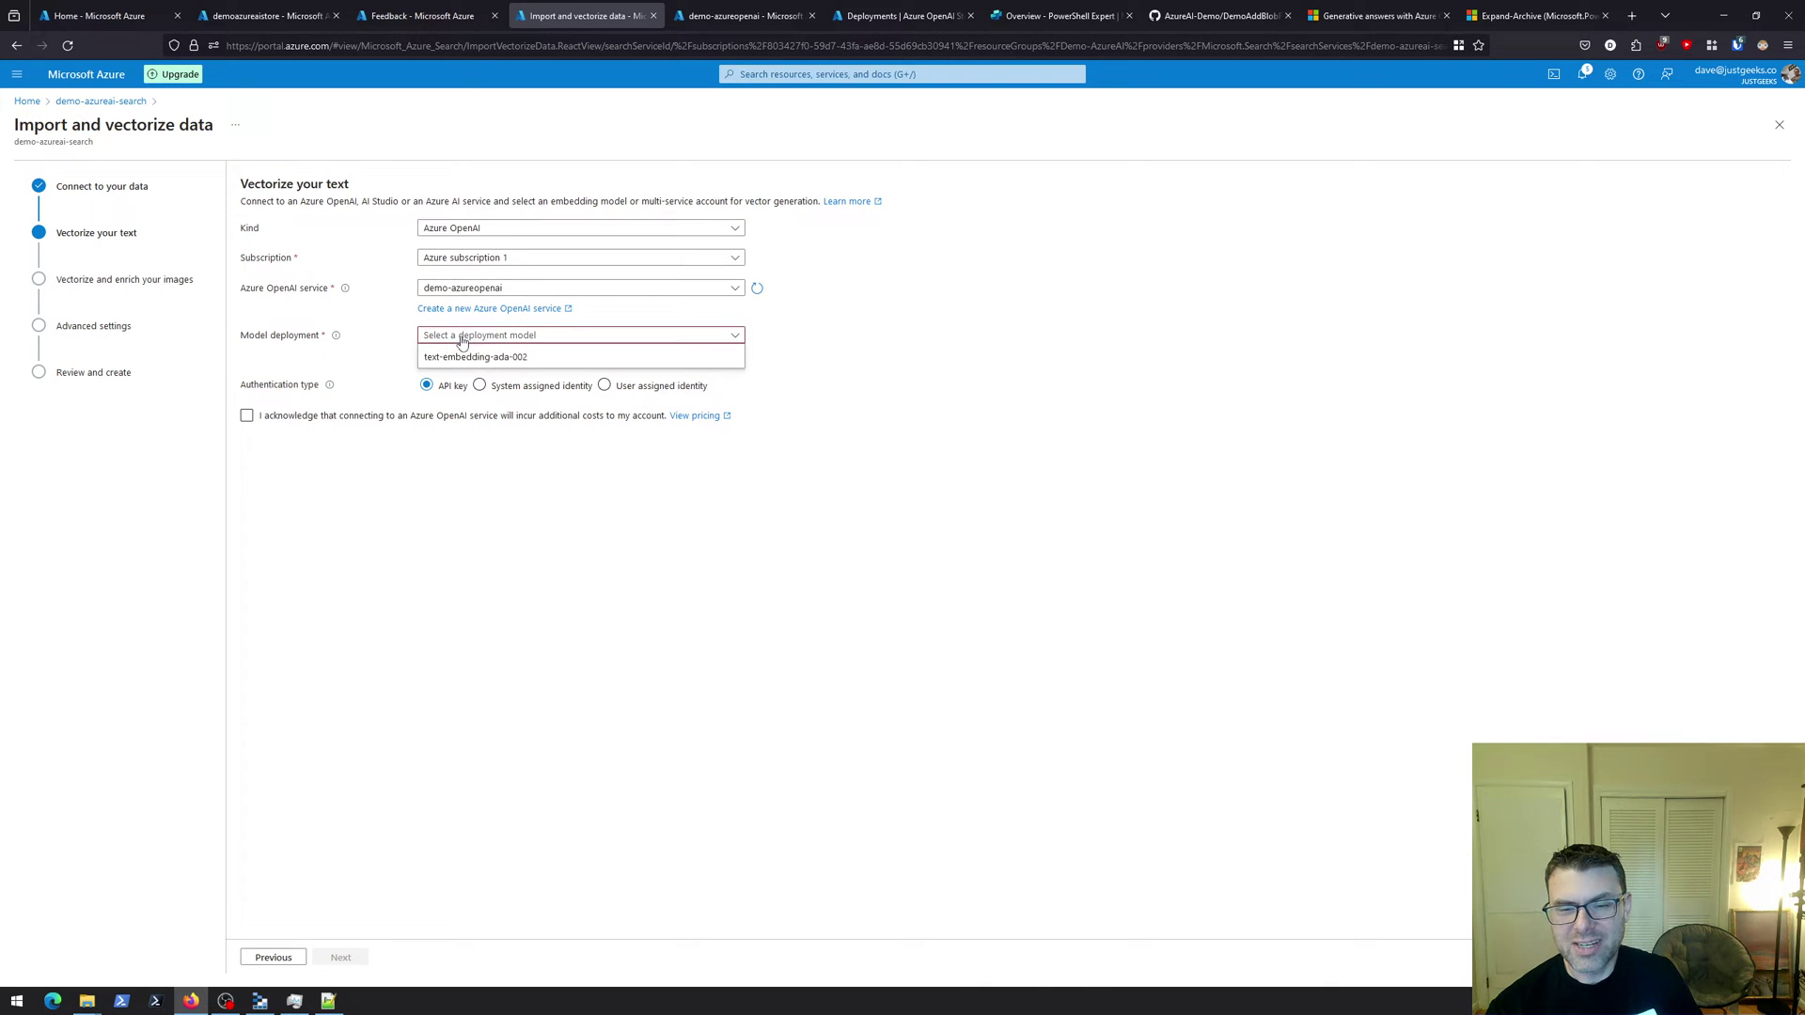
left_click(462, 342)
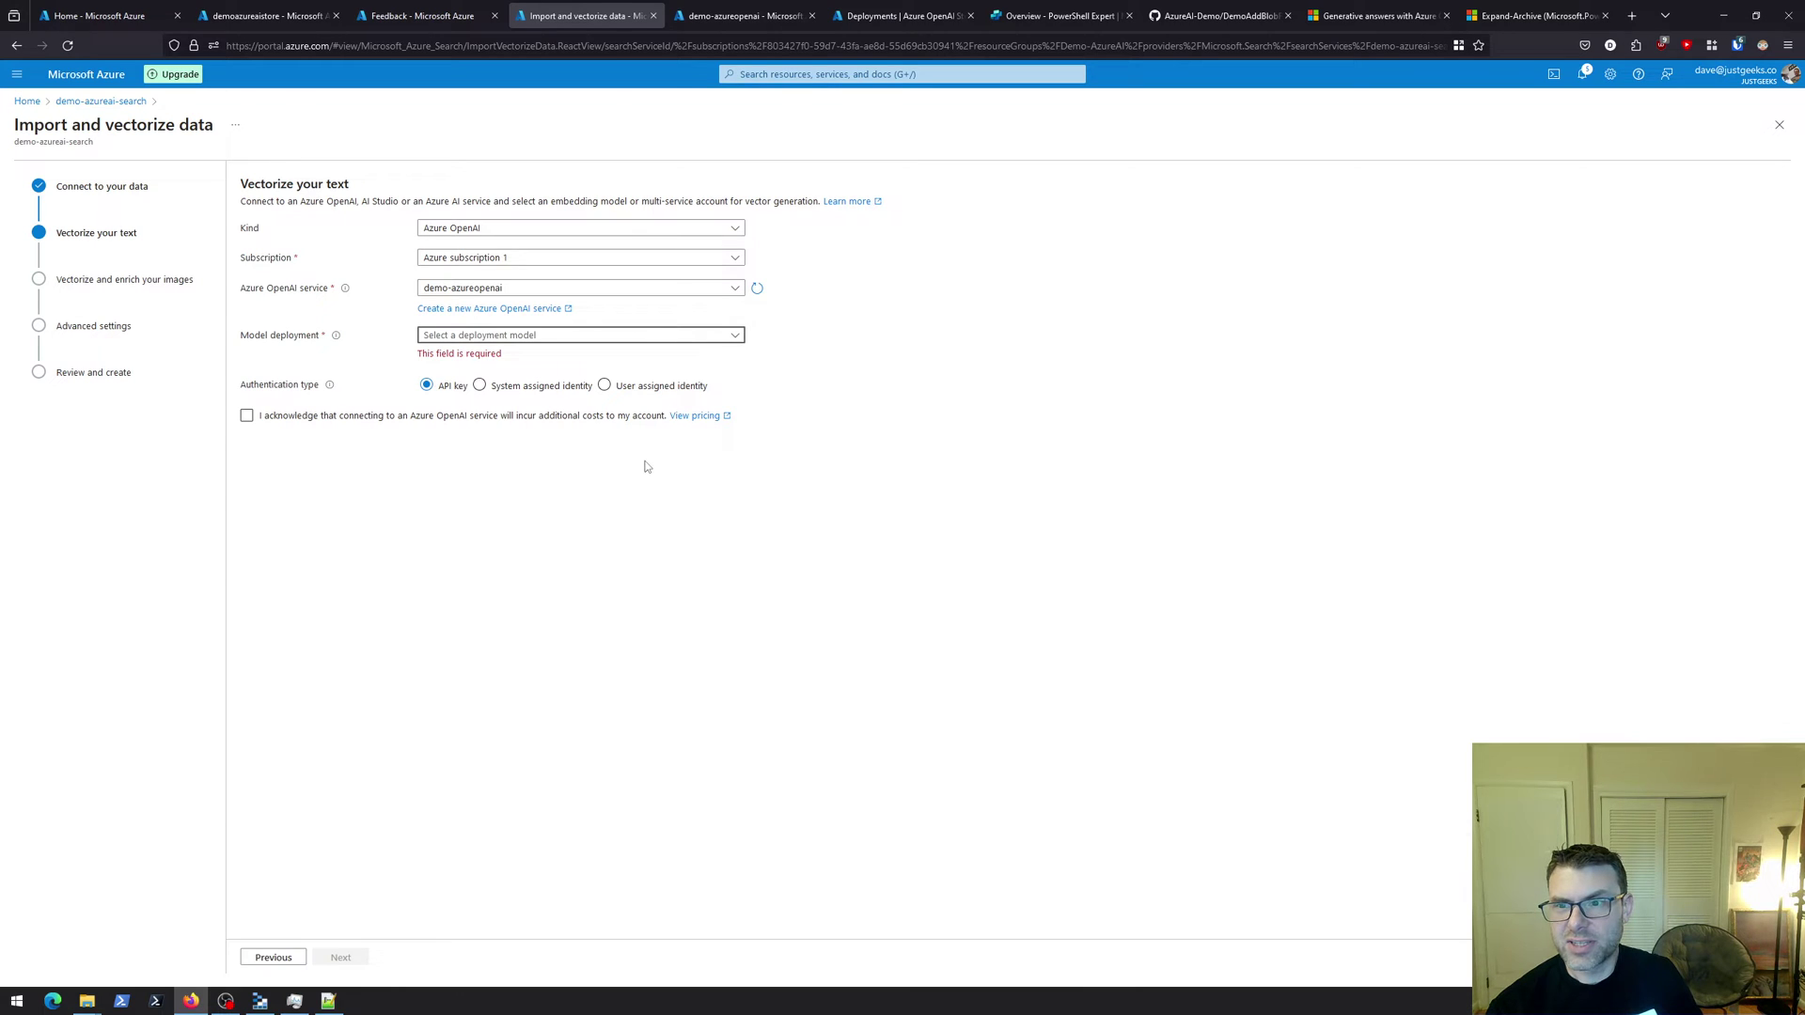
Open Azure OpenAI Studio from the demo-azureopenai resource, close the old Deployments browser tab, and show the model deployments
left_click(734, 11)
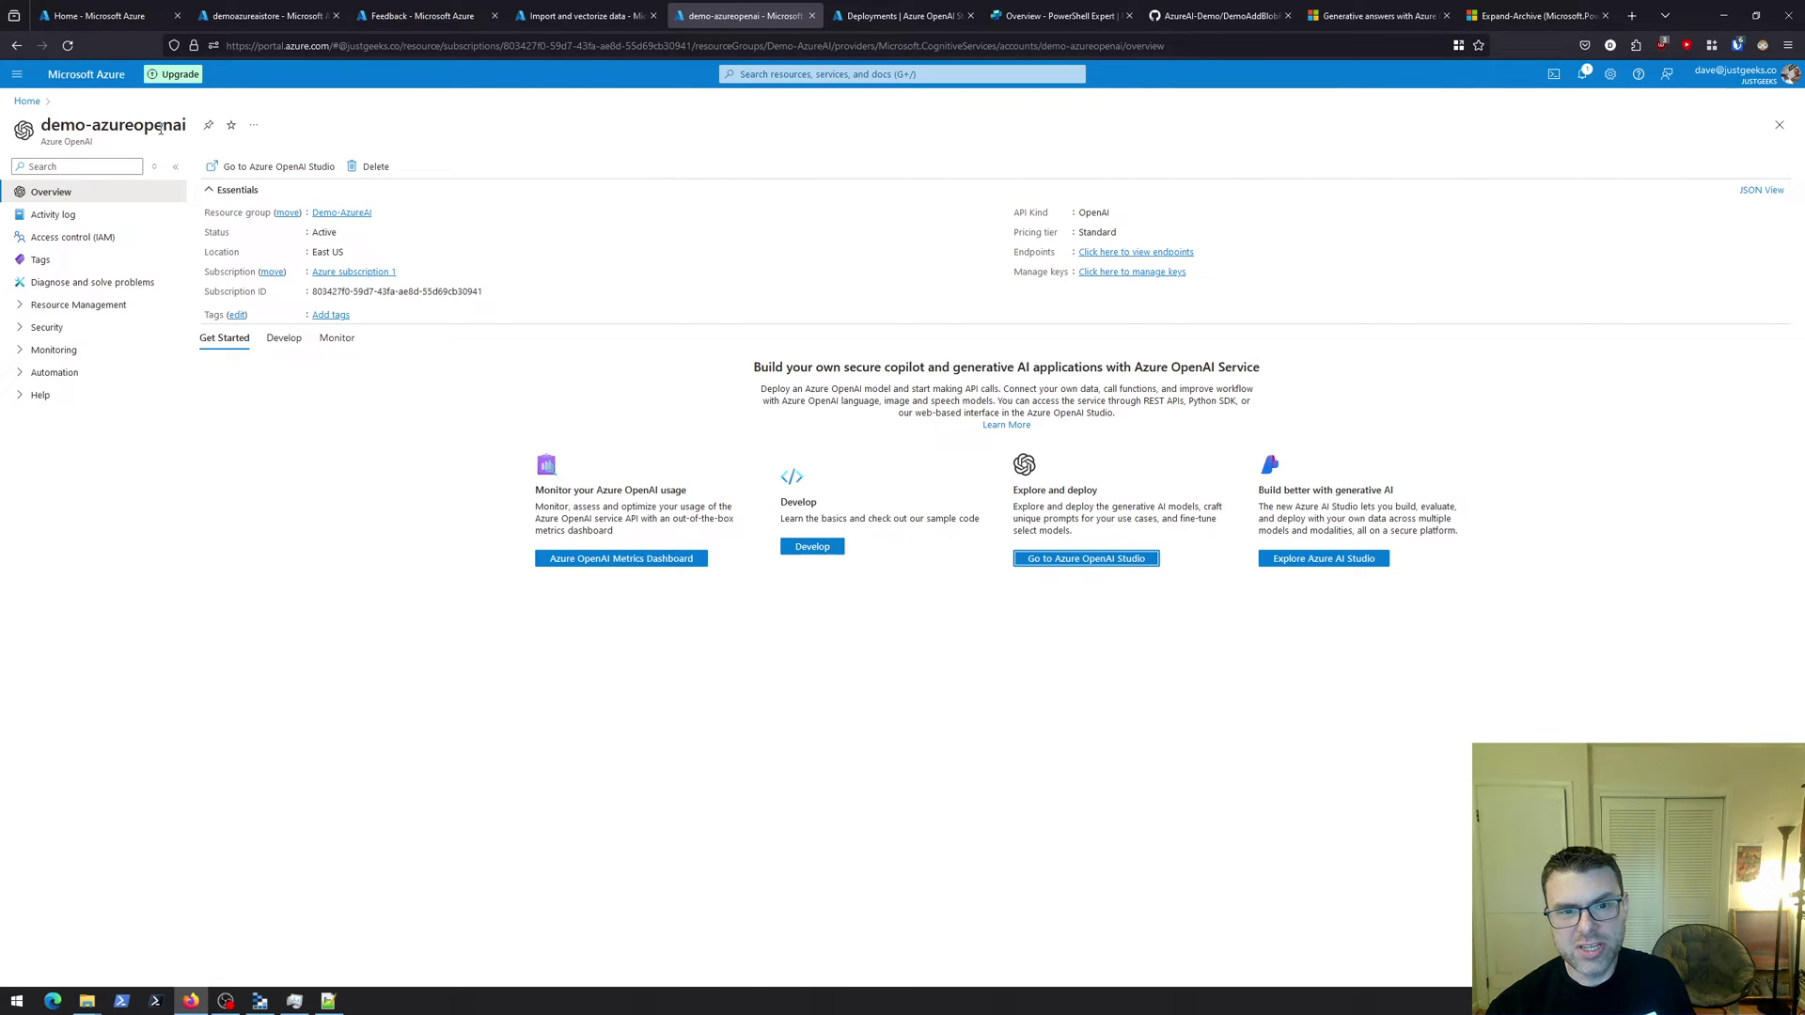
left_click(263, 164)
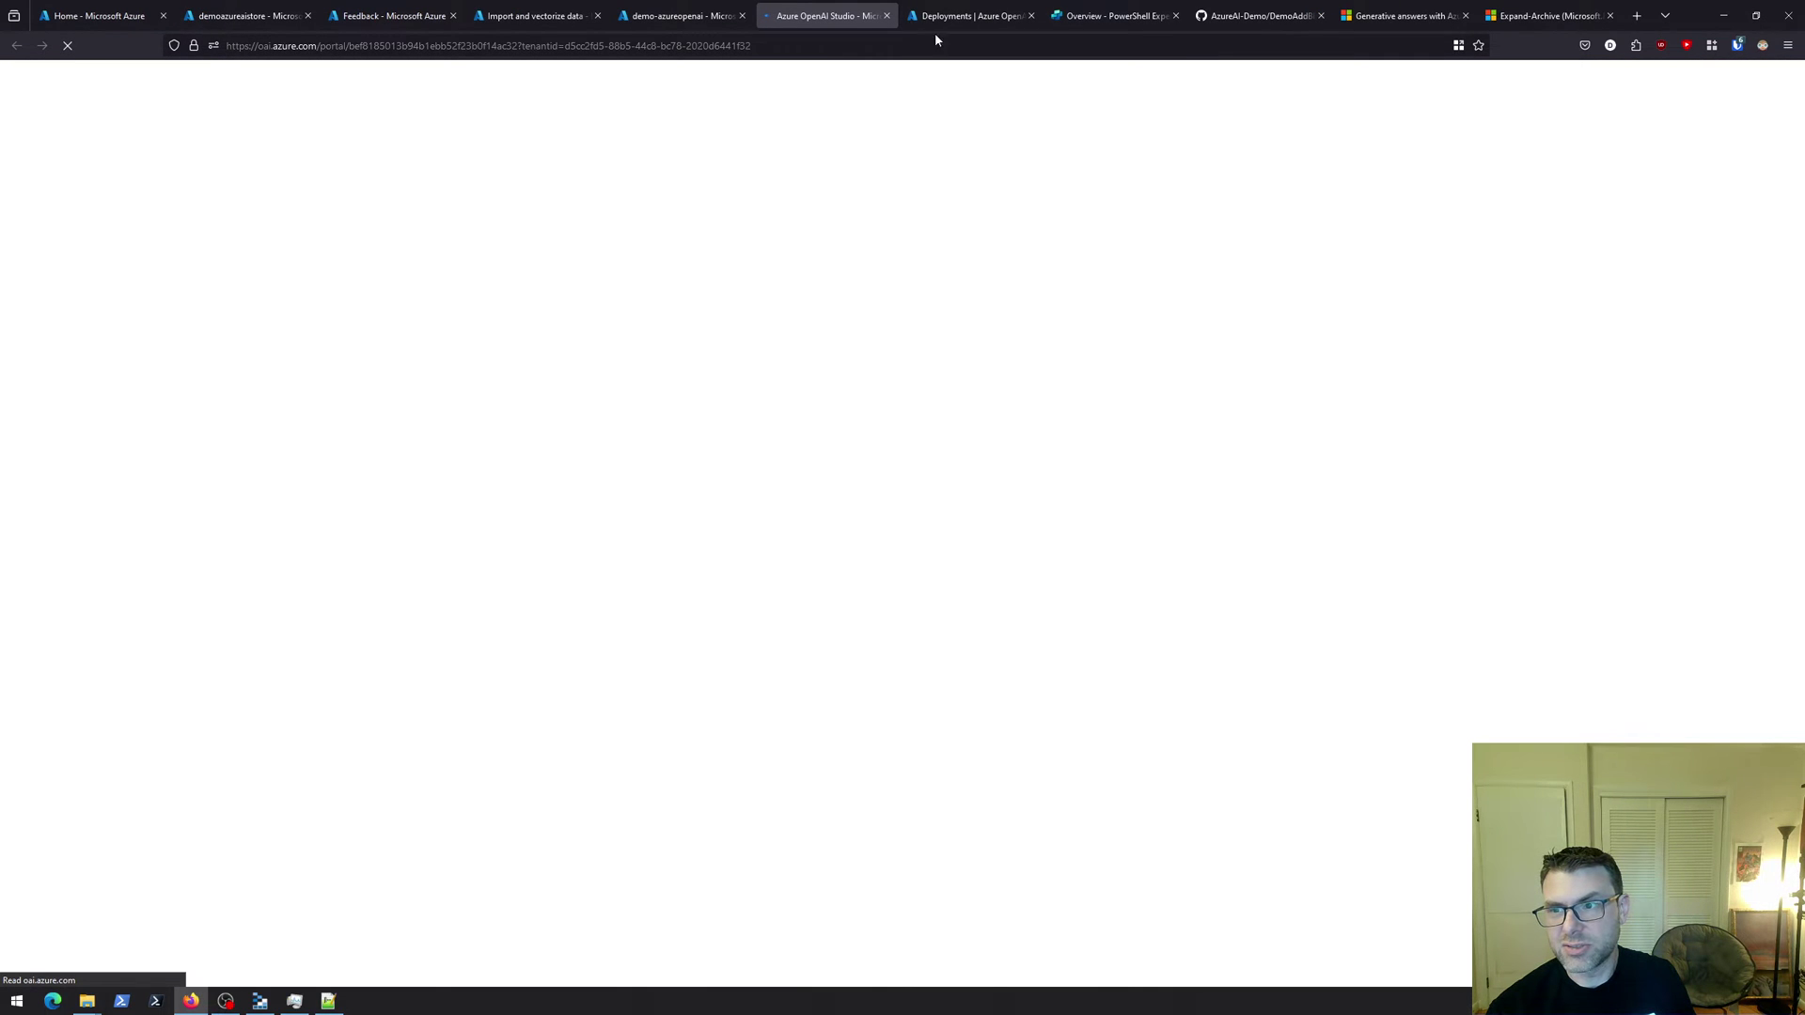
left_click(1032, 16)
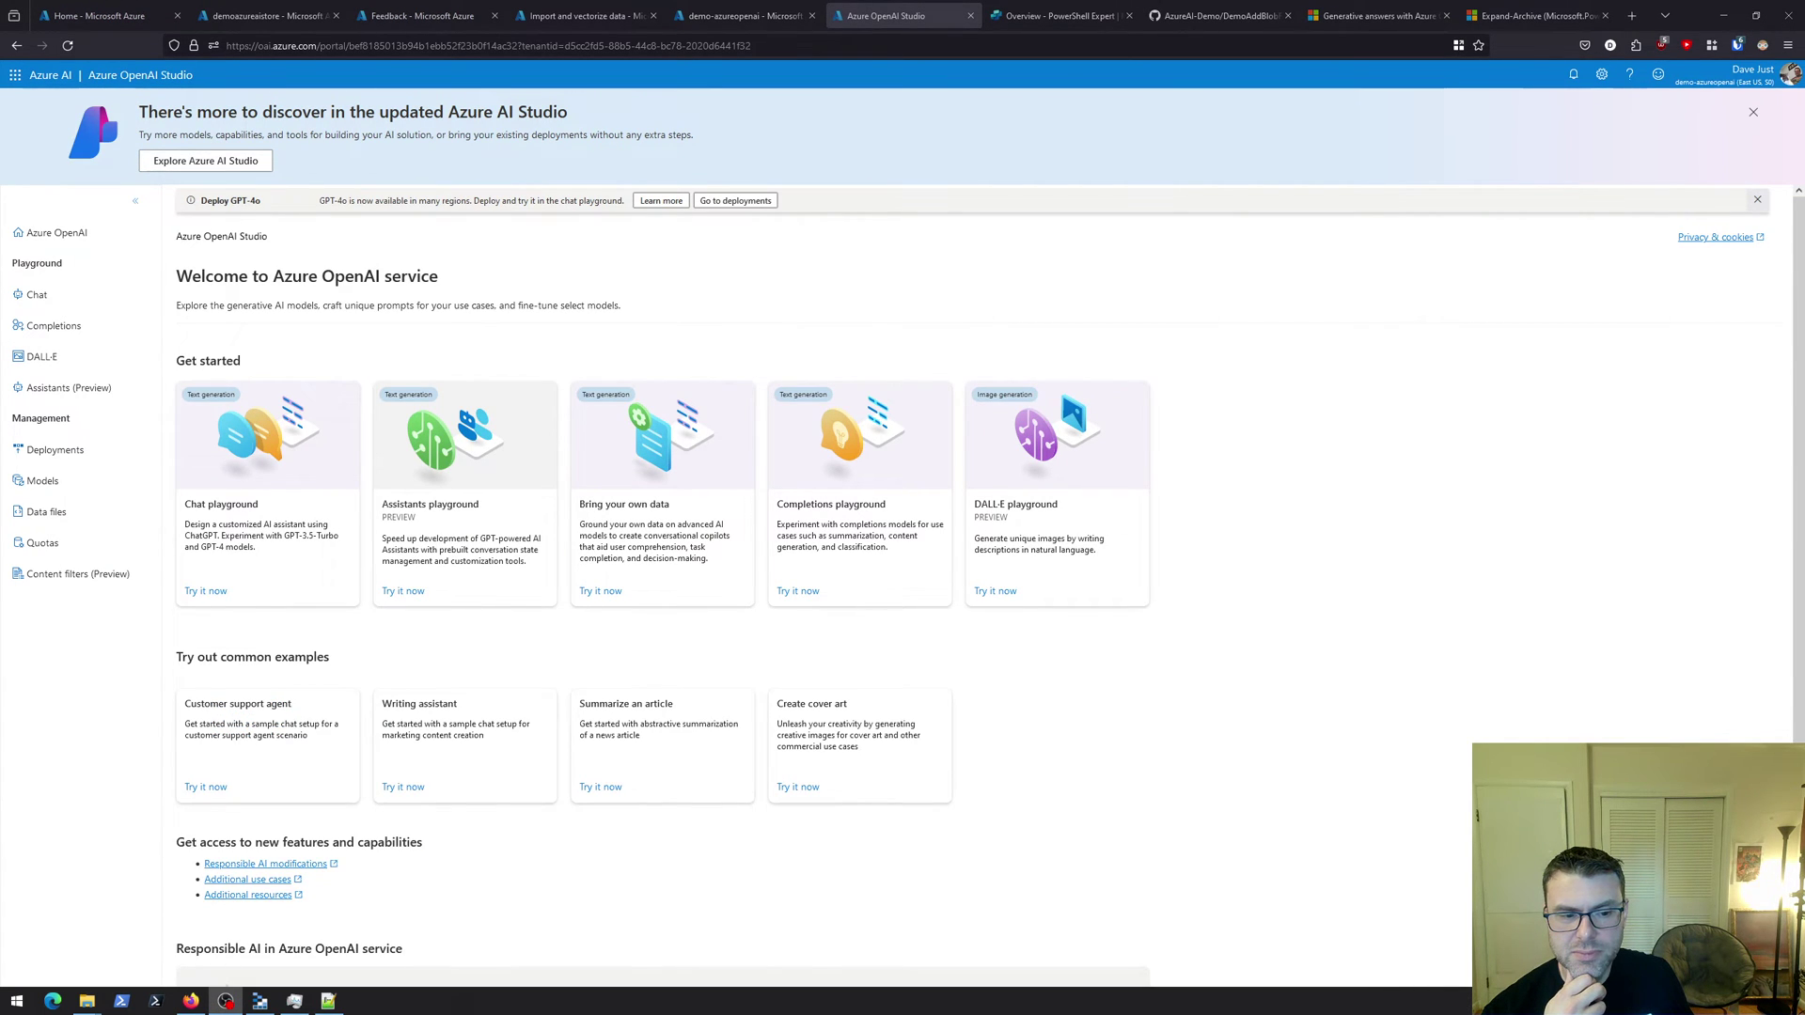
left_click(67, 461)
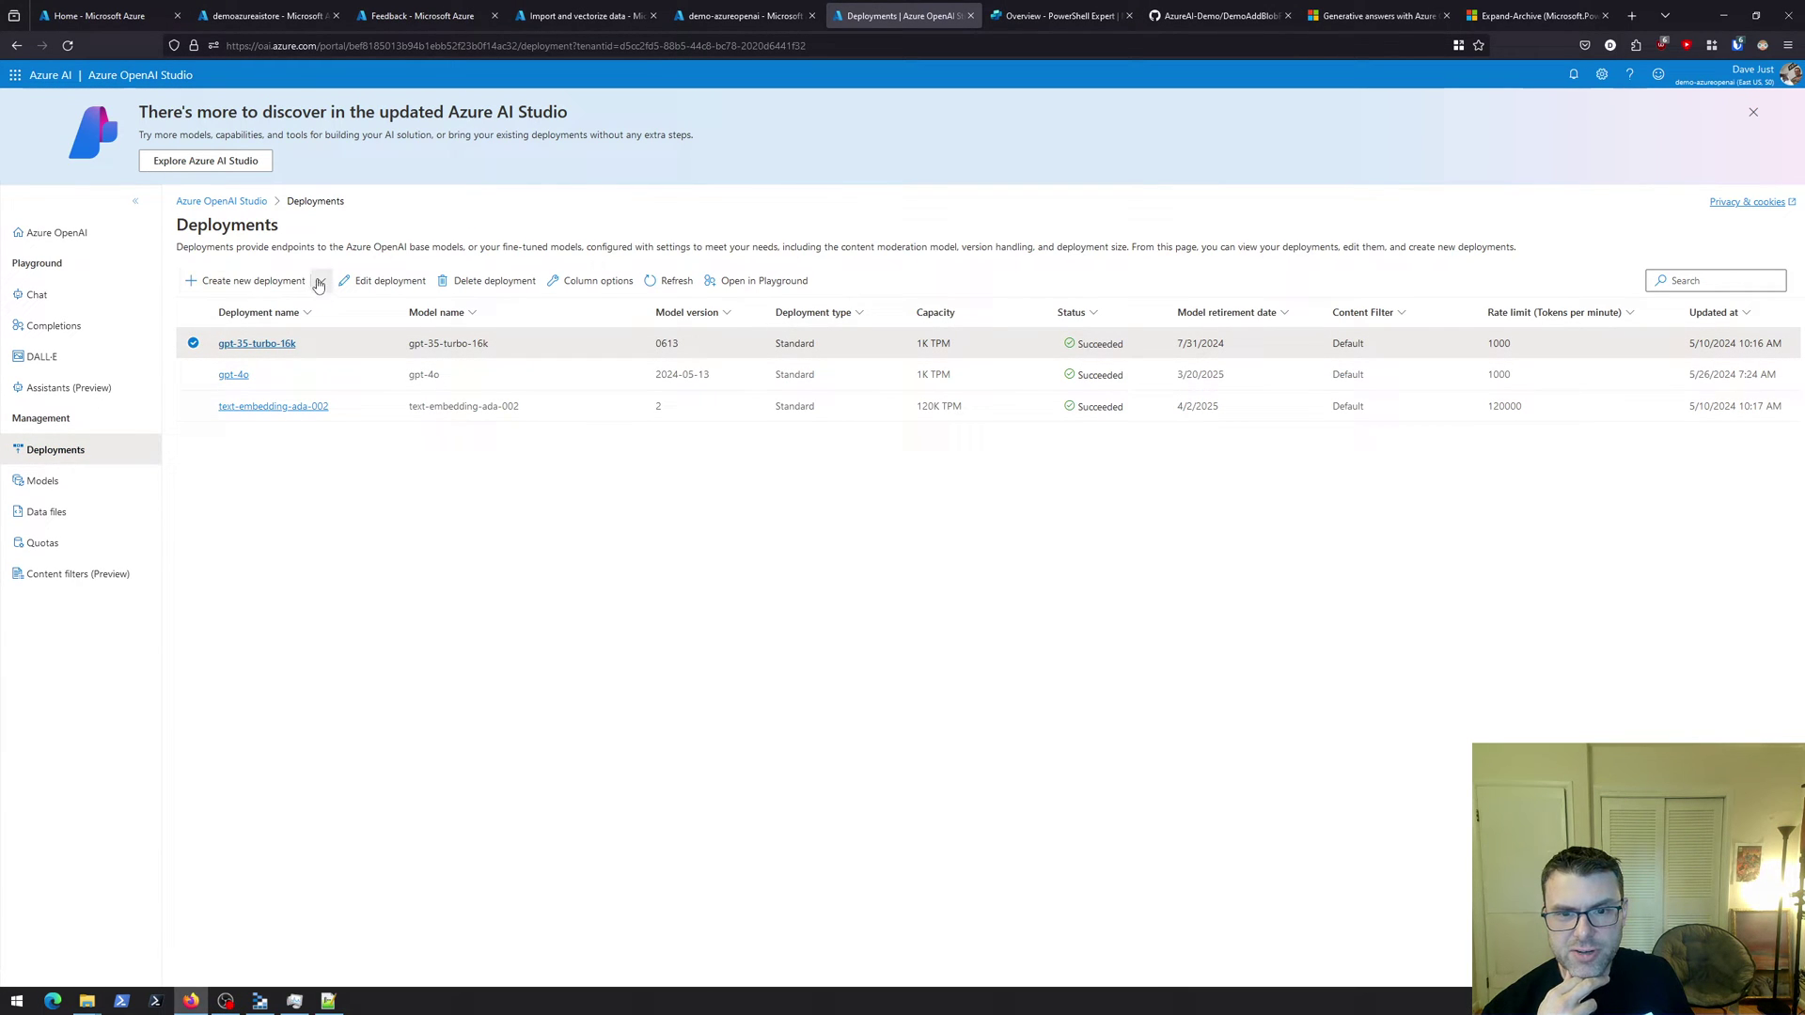
Examine the model, version and deployment type options for a new text-embedding-ada-002 deployment, cancel it, and deselect the gpt-35-turbo-16k deployment
left_click(319, 282)
left_click(282, 282)
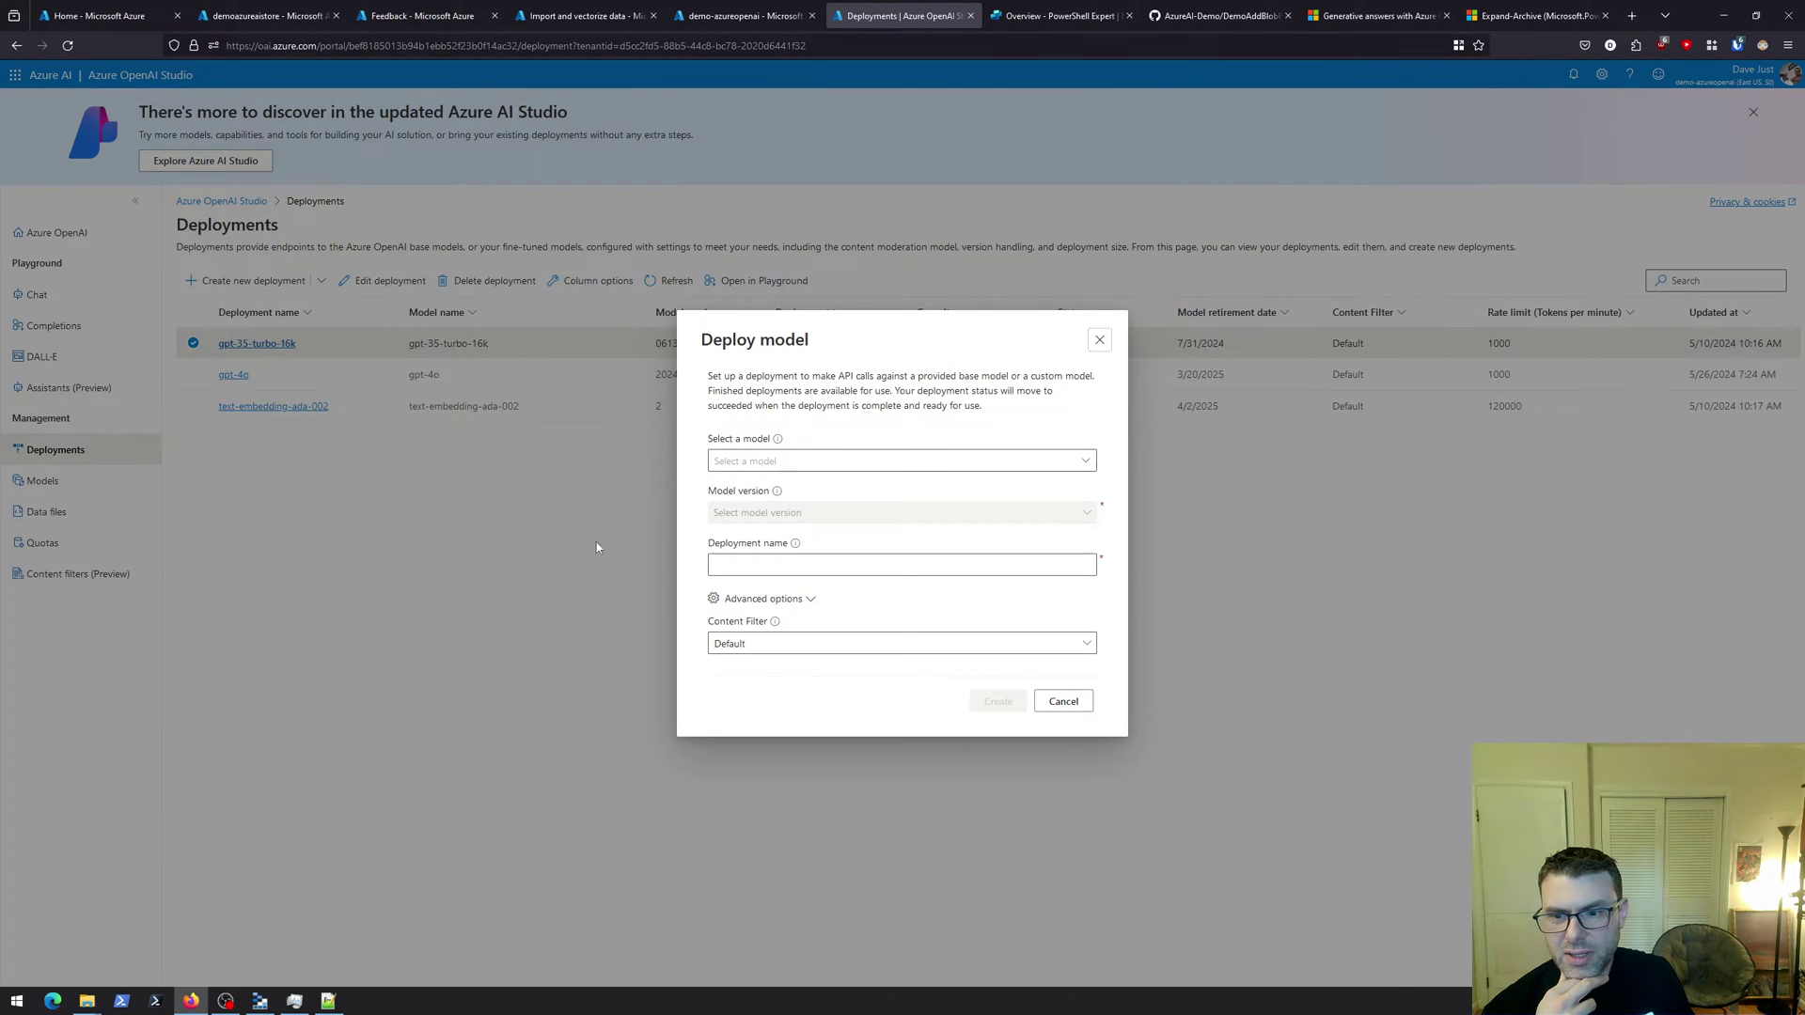
left_click(734, 461)
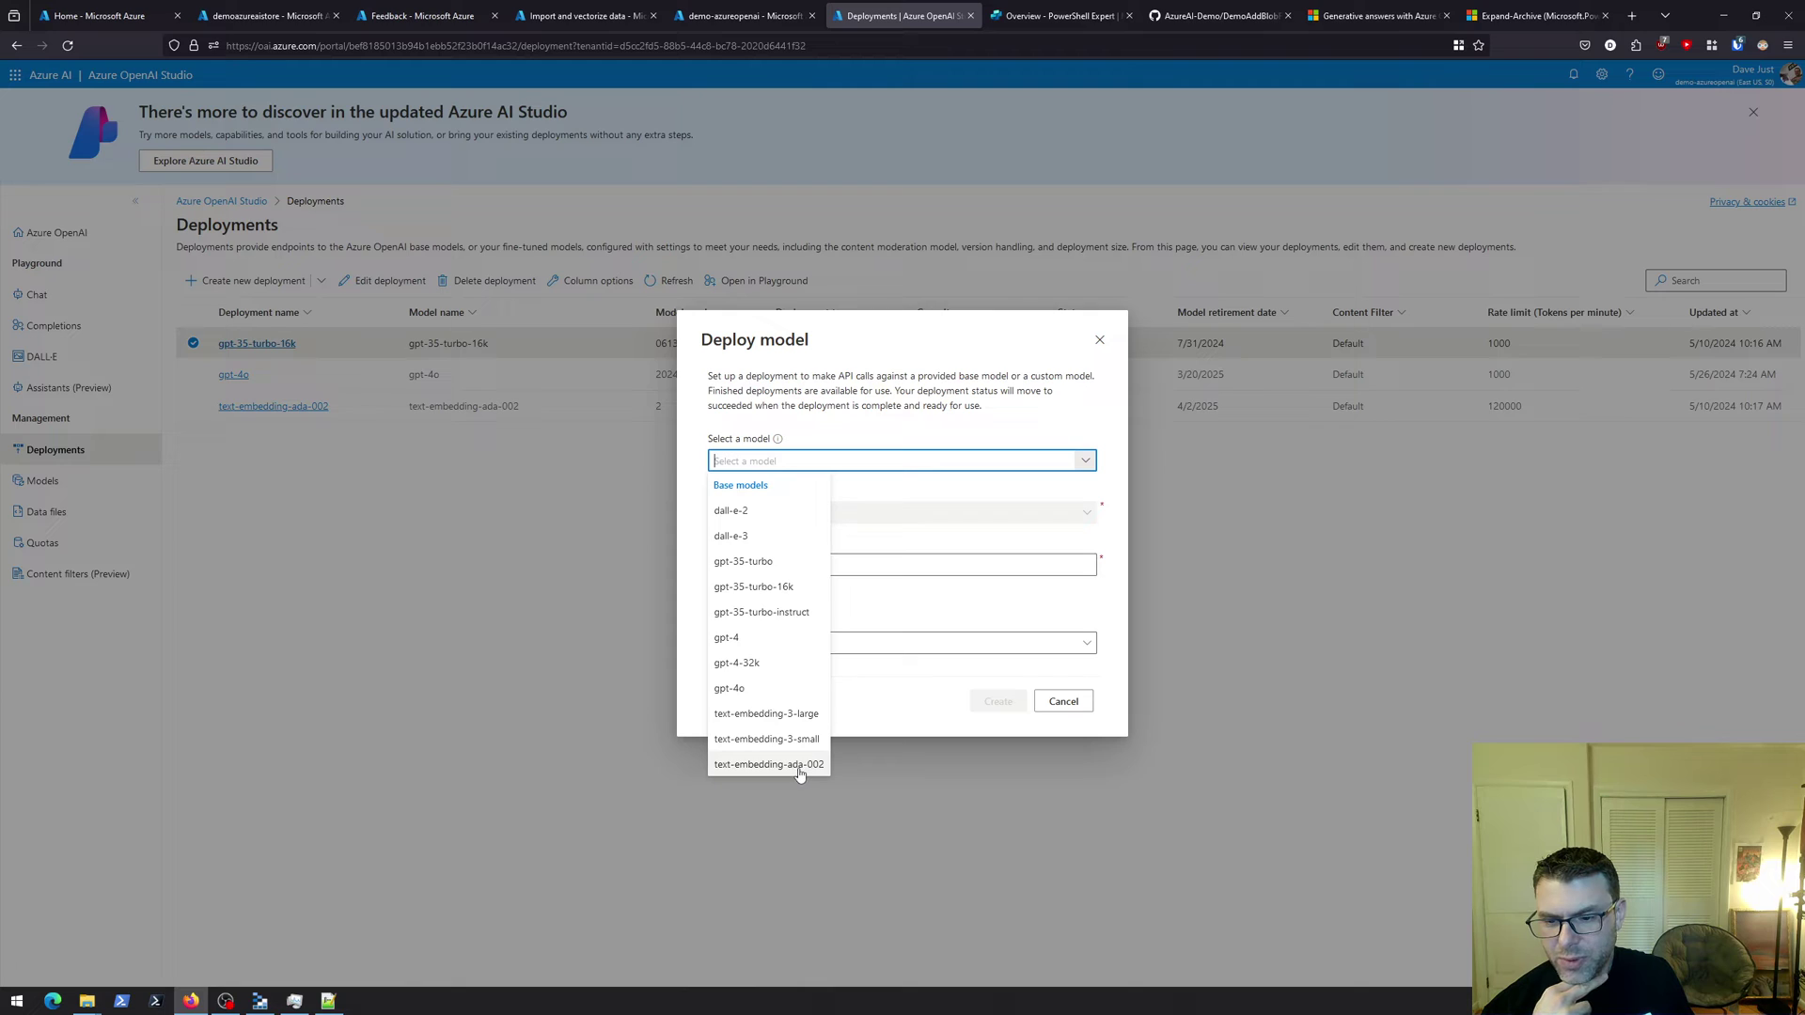
left_click(874, 719)
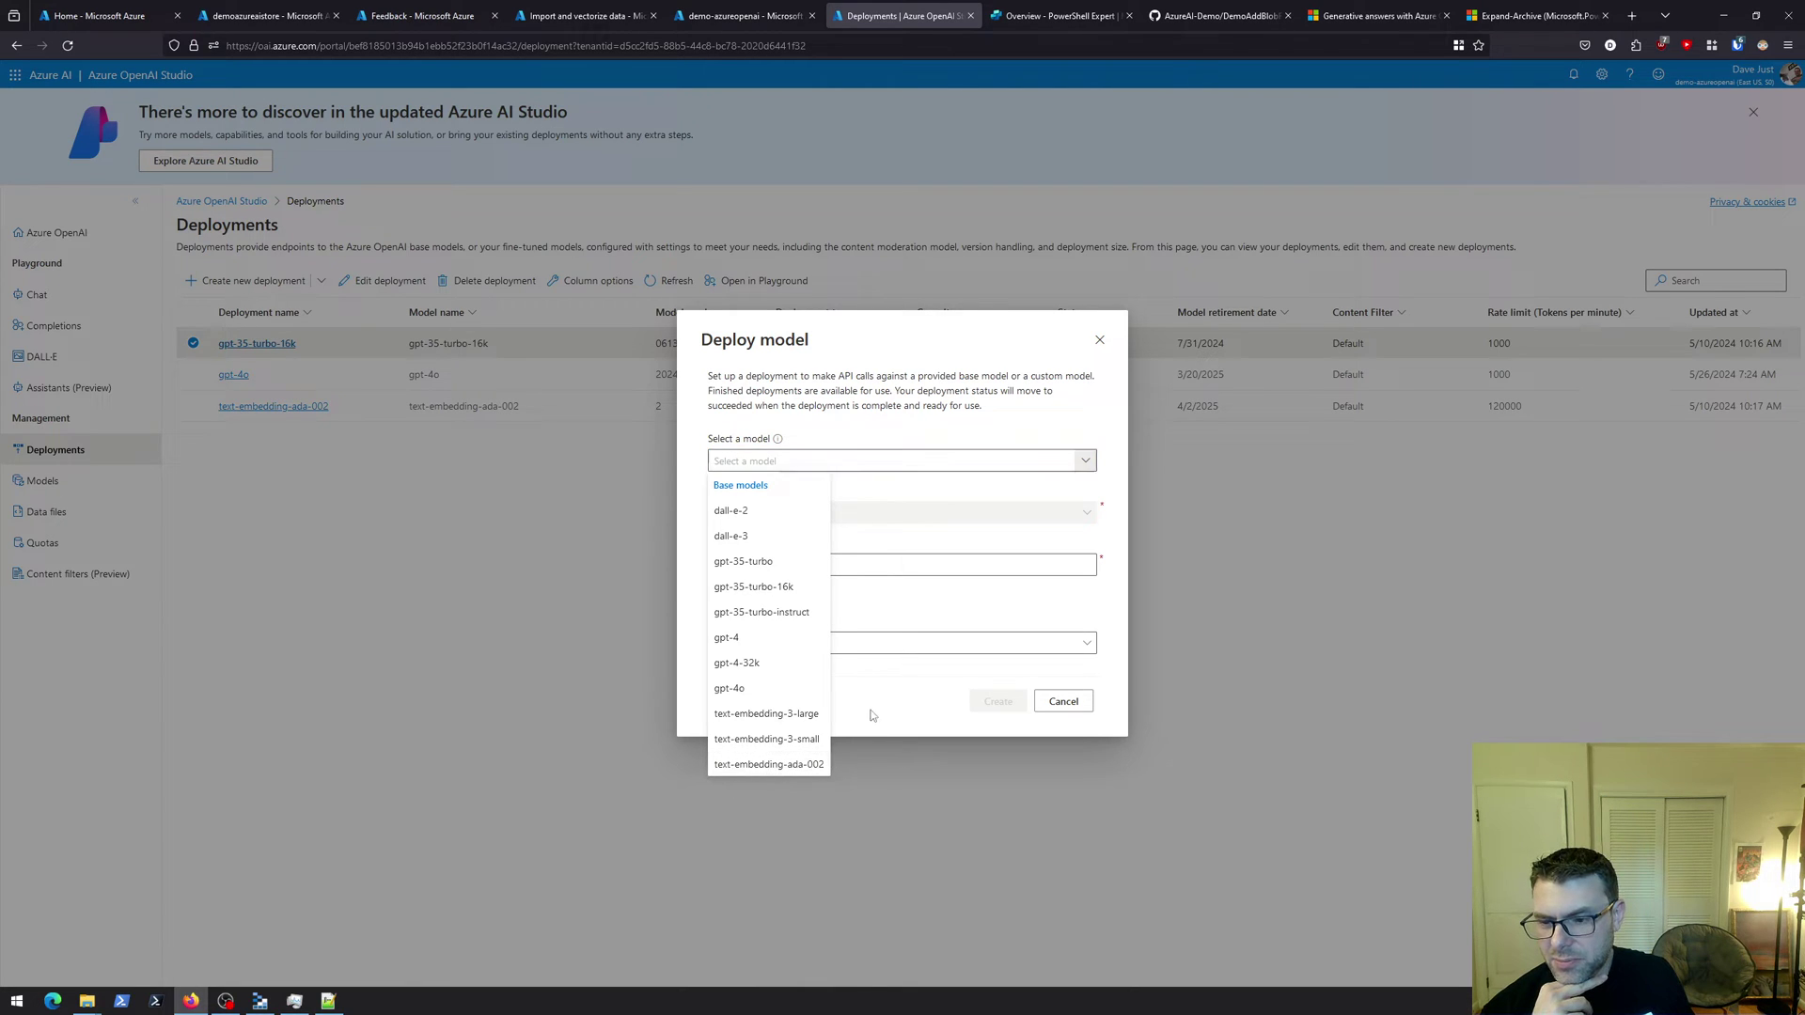
left_click(1083, 460)
left_click(790, 763)
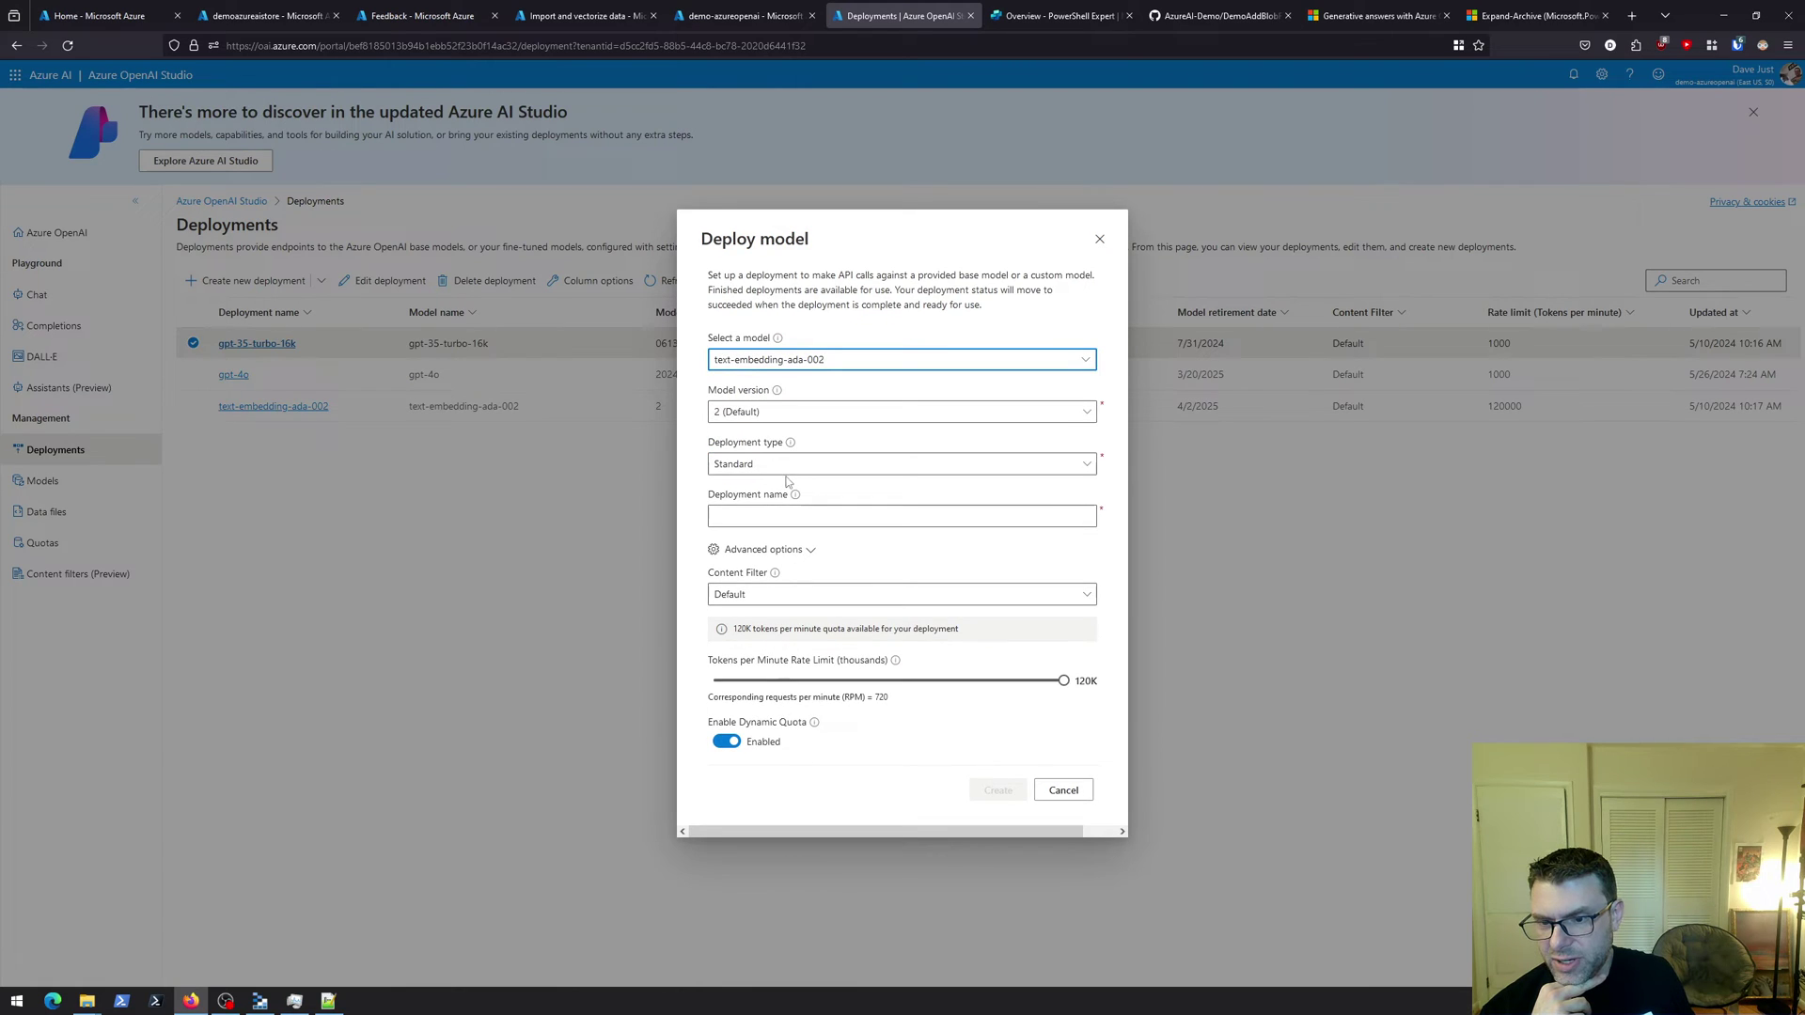
left_click(789, 411)
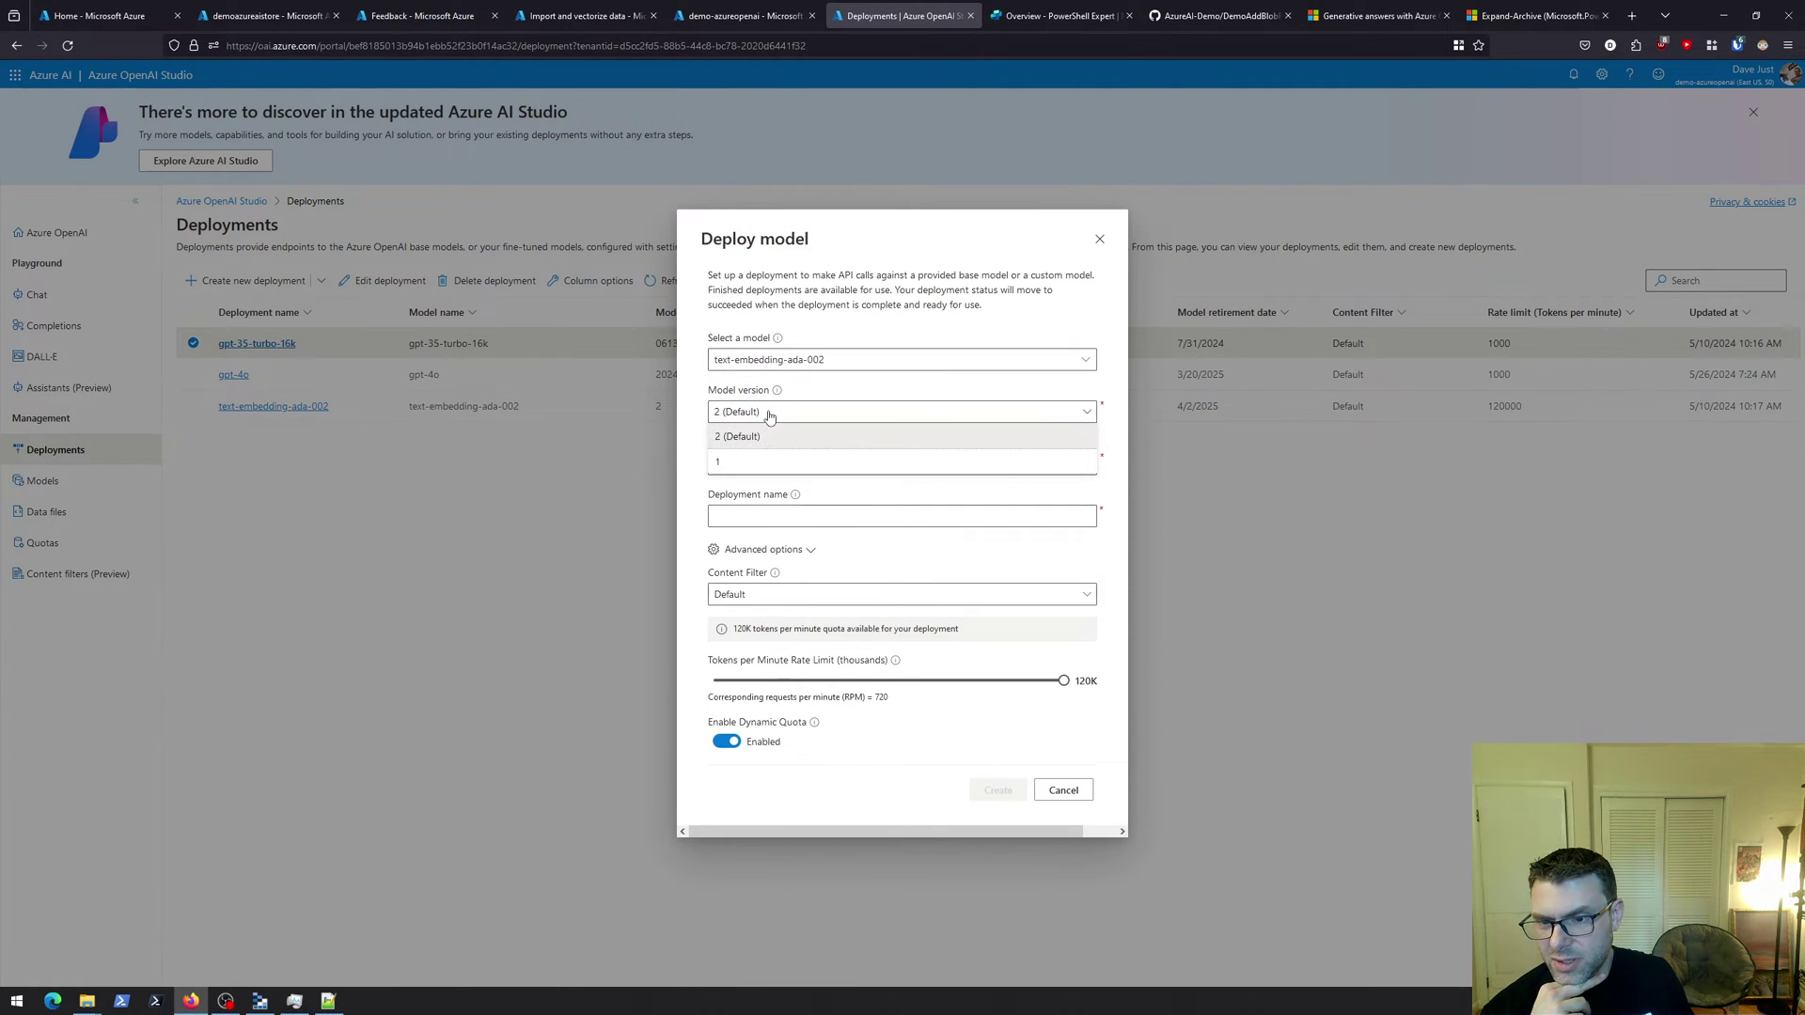
left_click(789, 464)
left_click(789, 470)
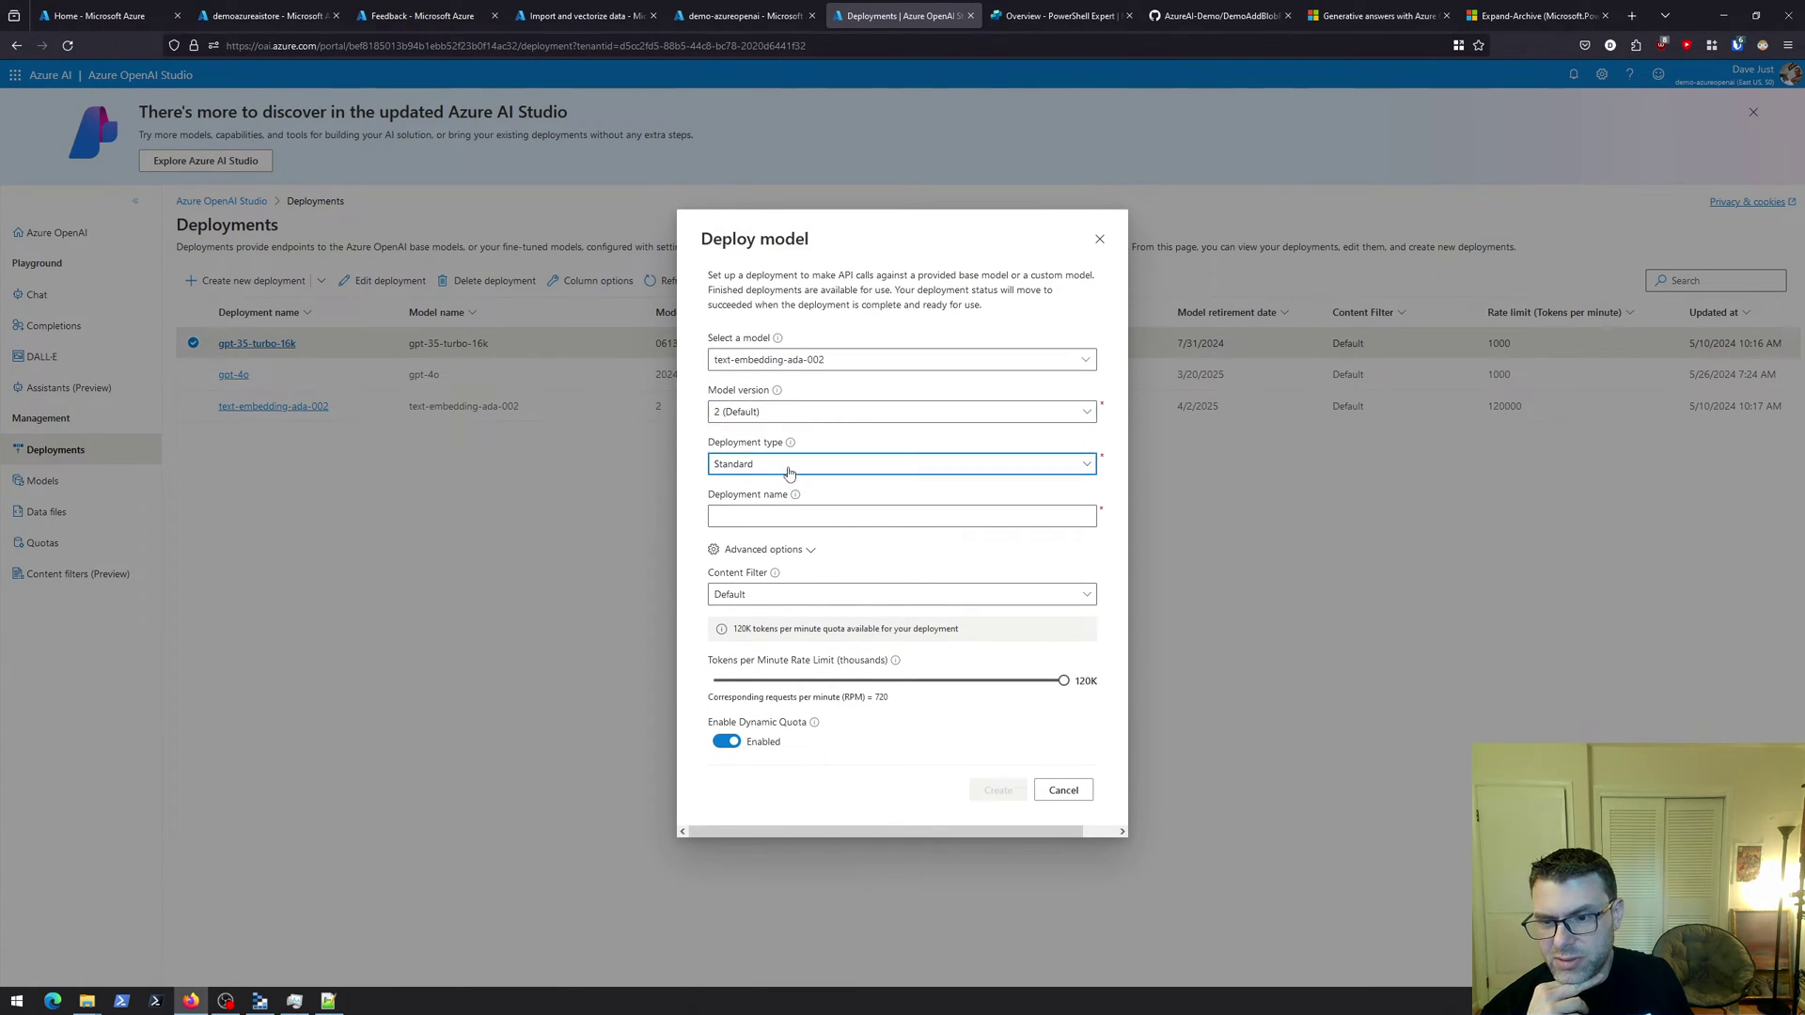
left_click(790, 487)
left_click(823, 522)
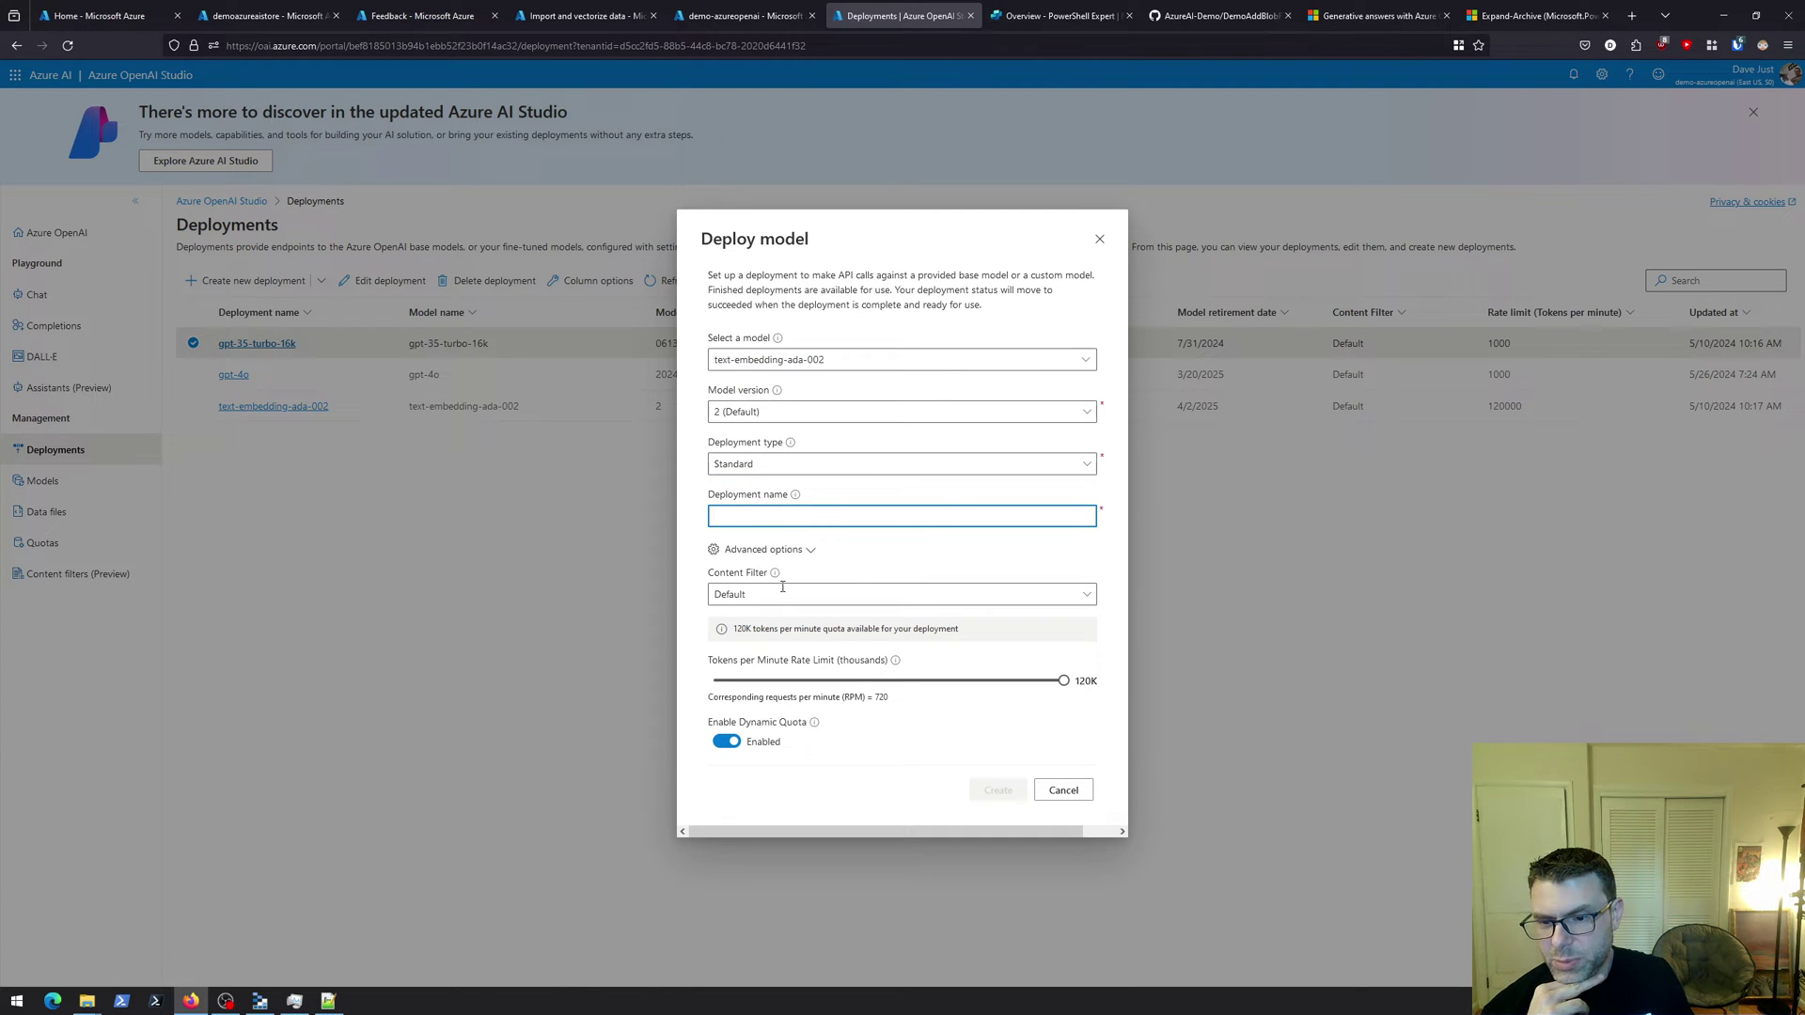
left_click(1058, 793)
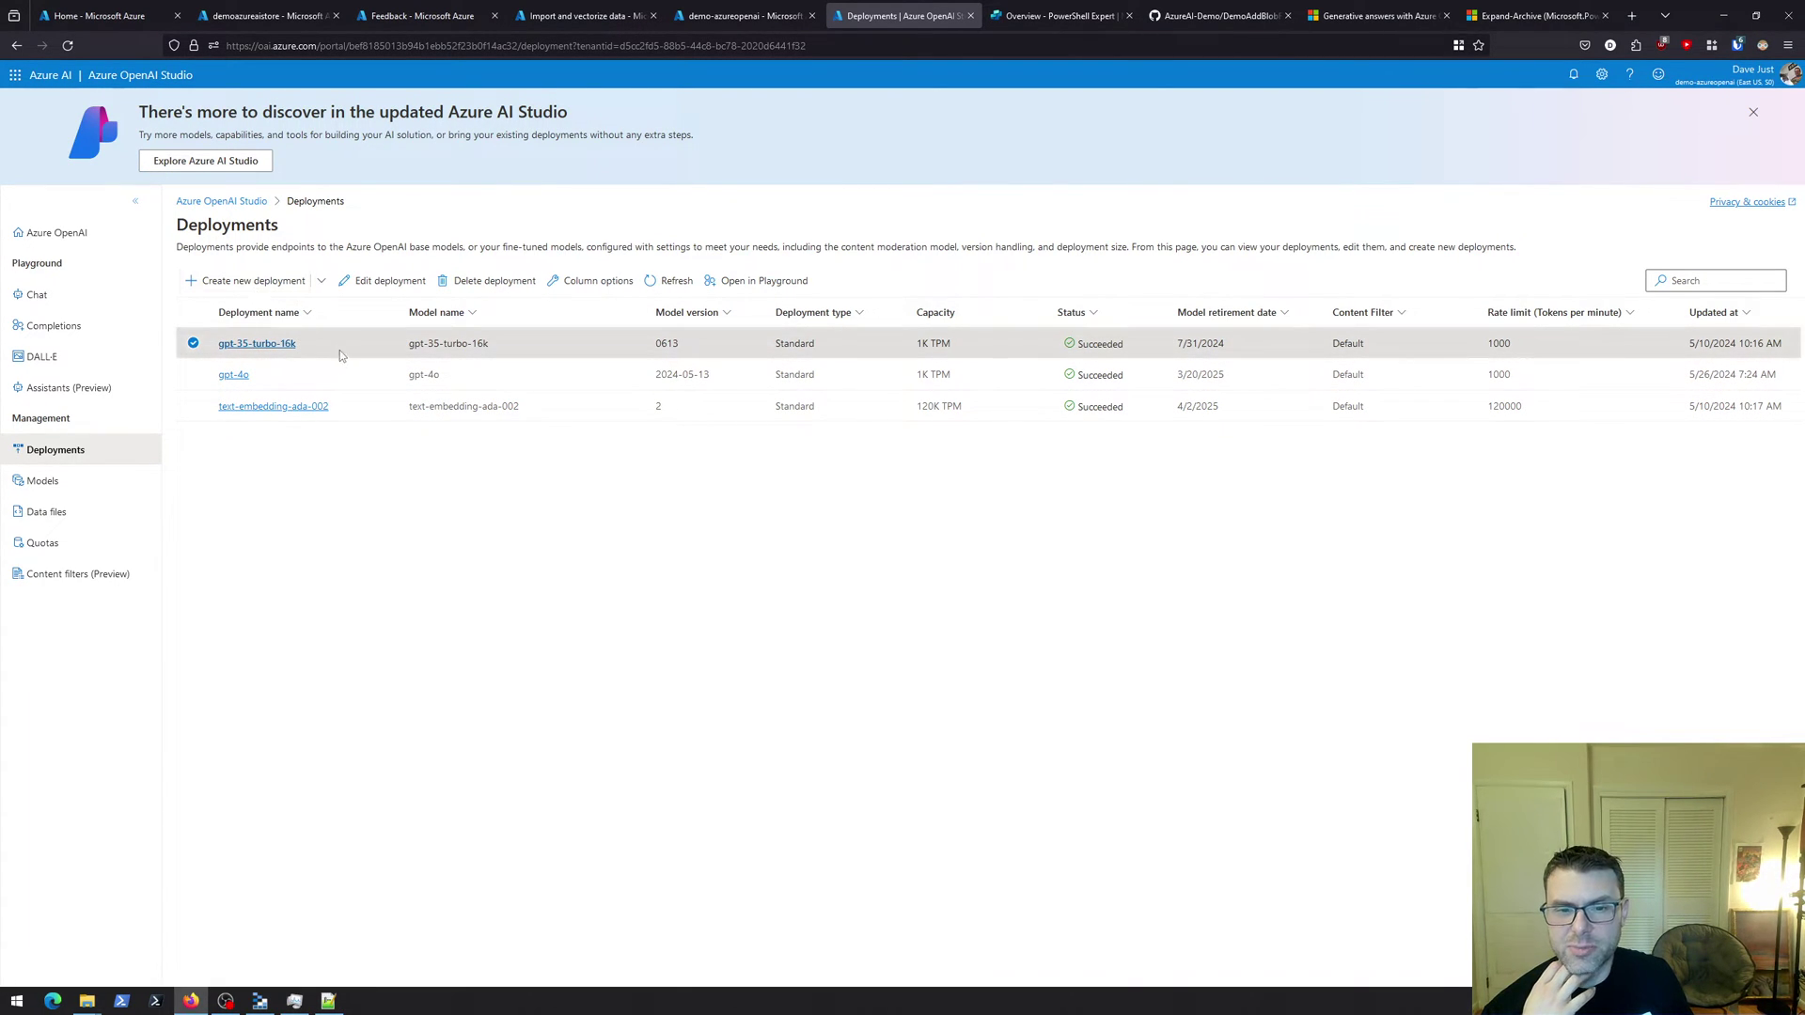
left_click(193, 344)
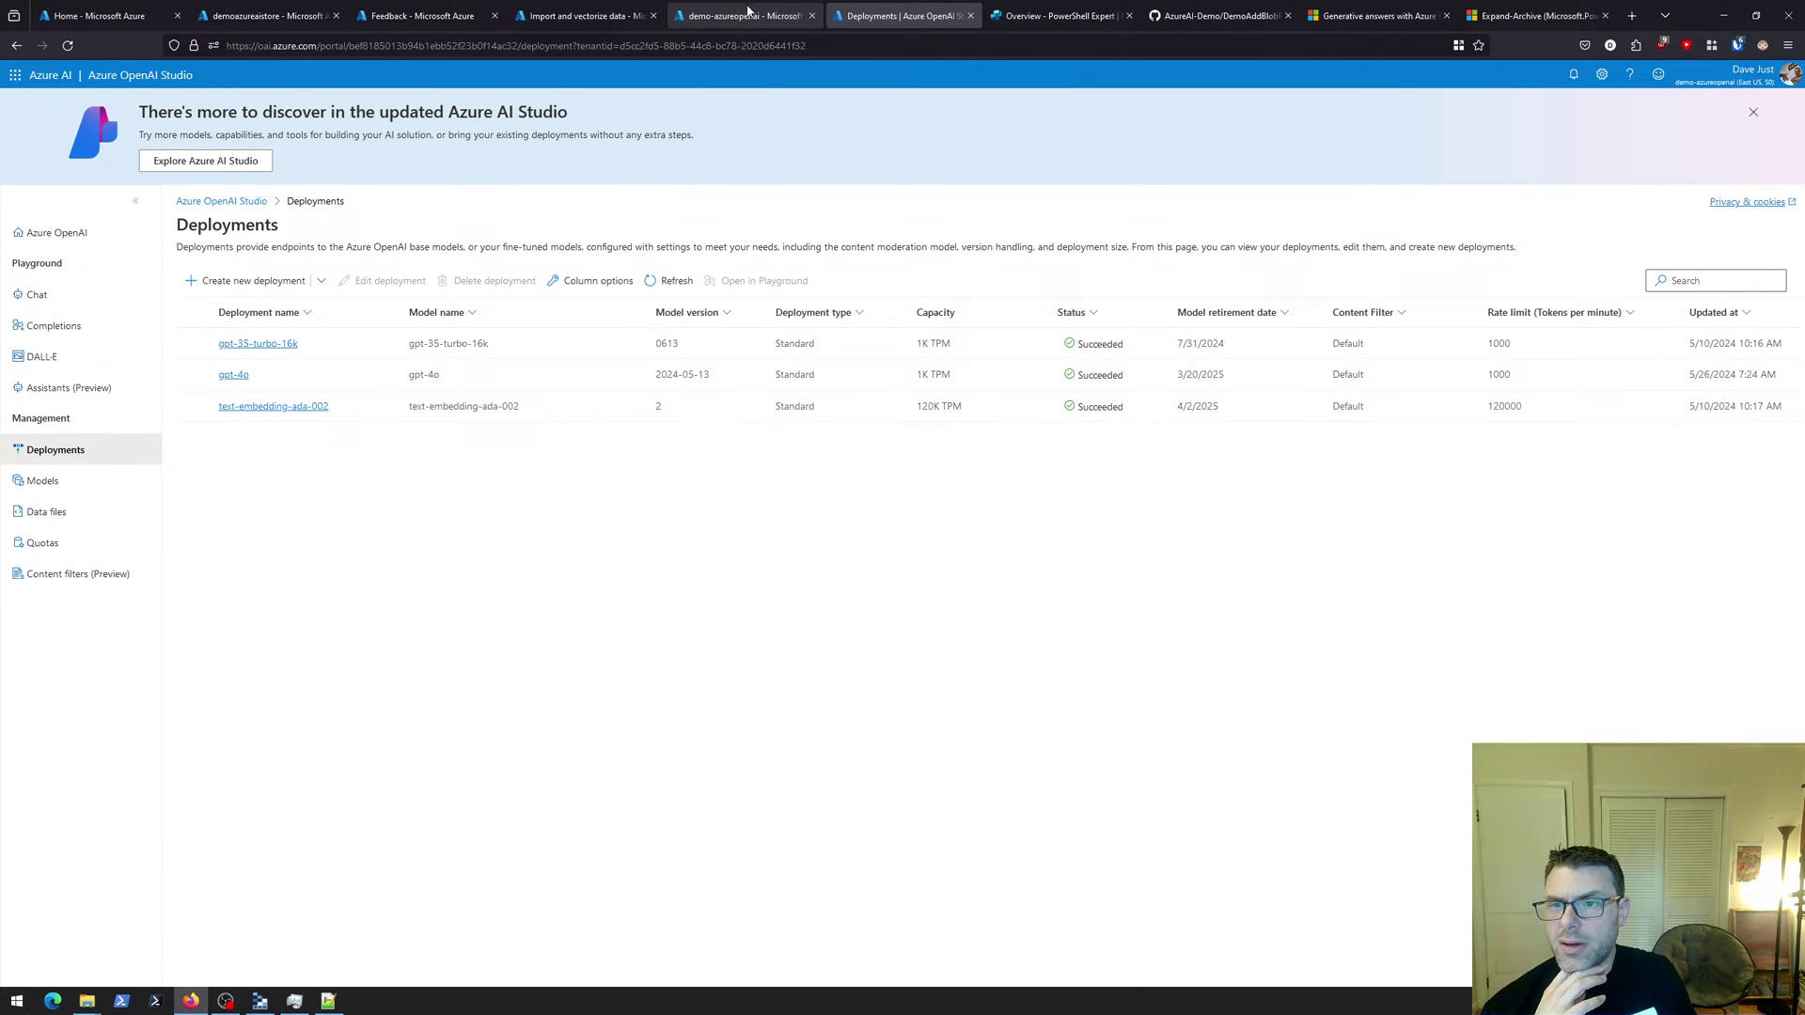
Return to the data import, choose the text-embedding-ada-002 deployment, acknowledge the additional Azure OpenAI costs, and continue to the image settings
left_click(752, 16)
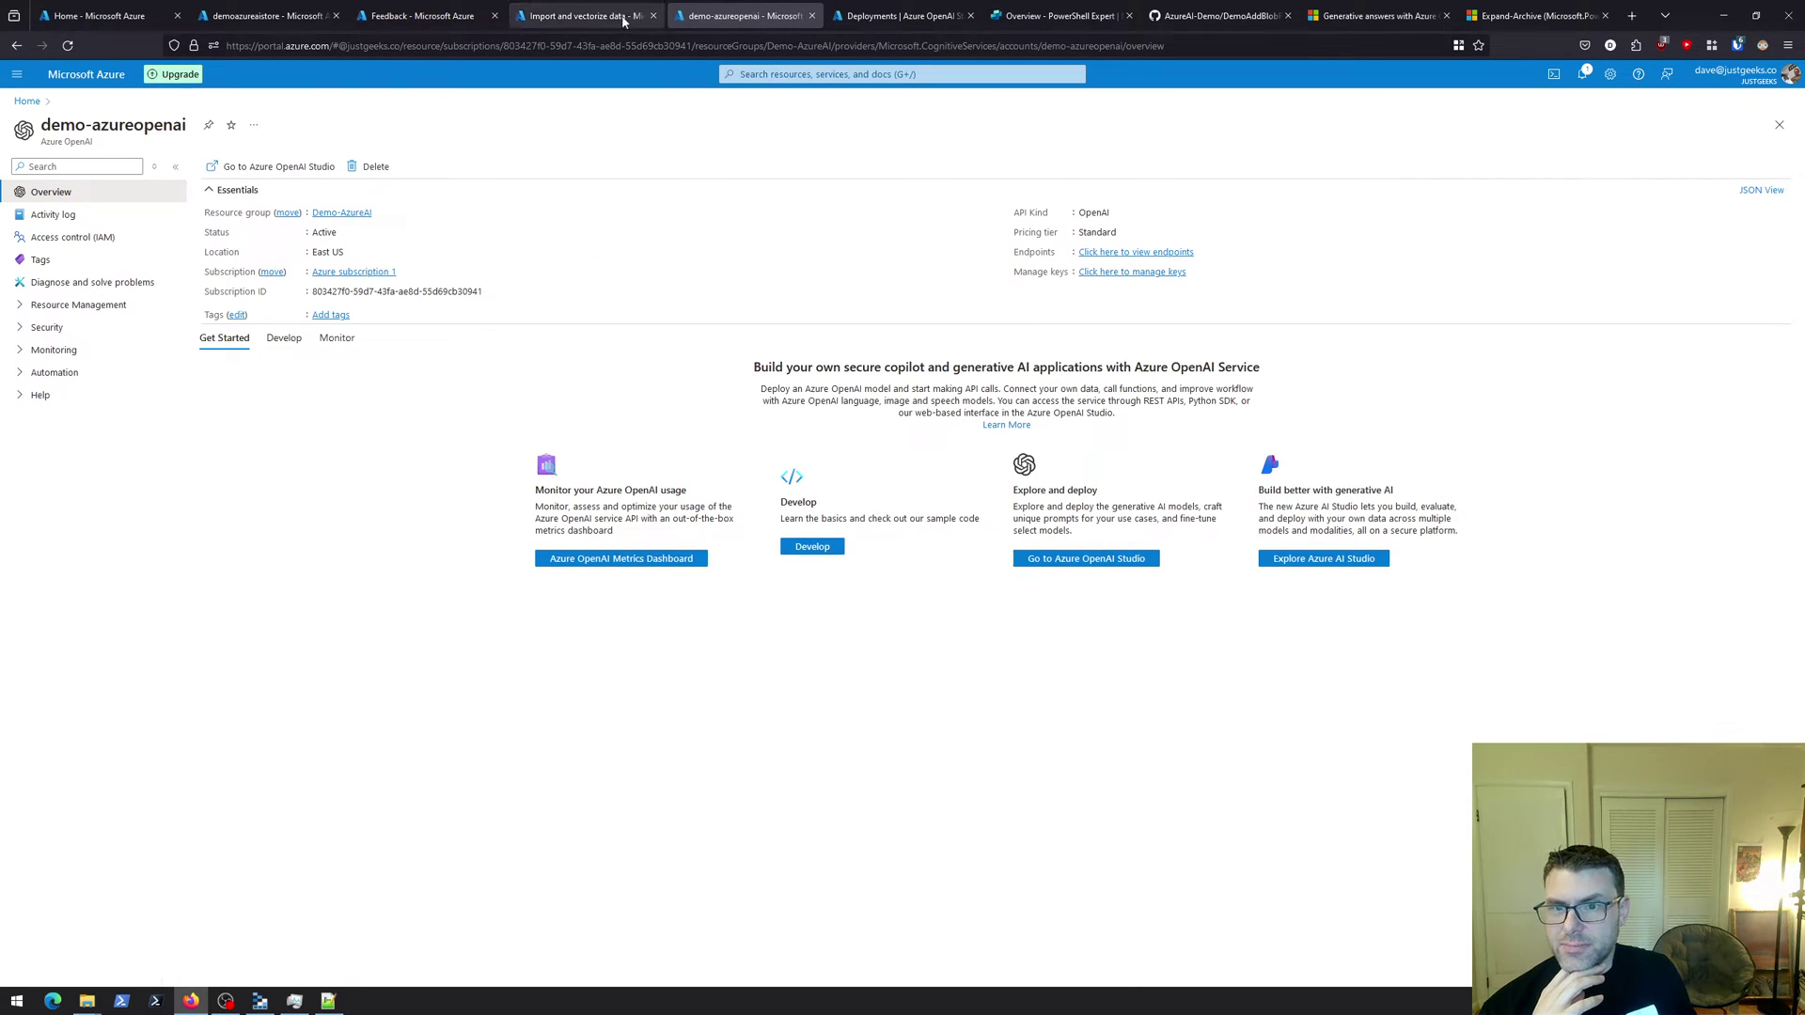
left_click(548, 13)
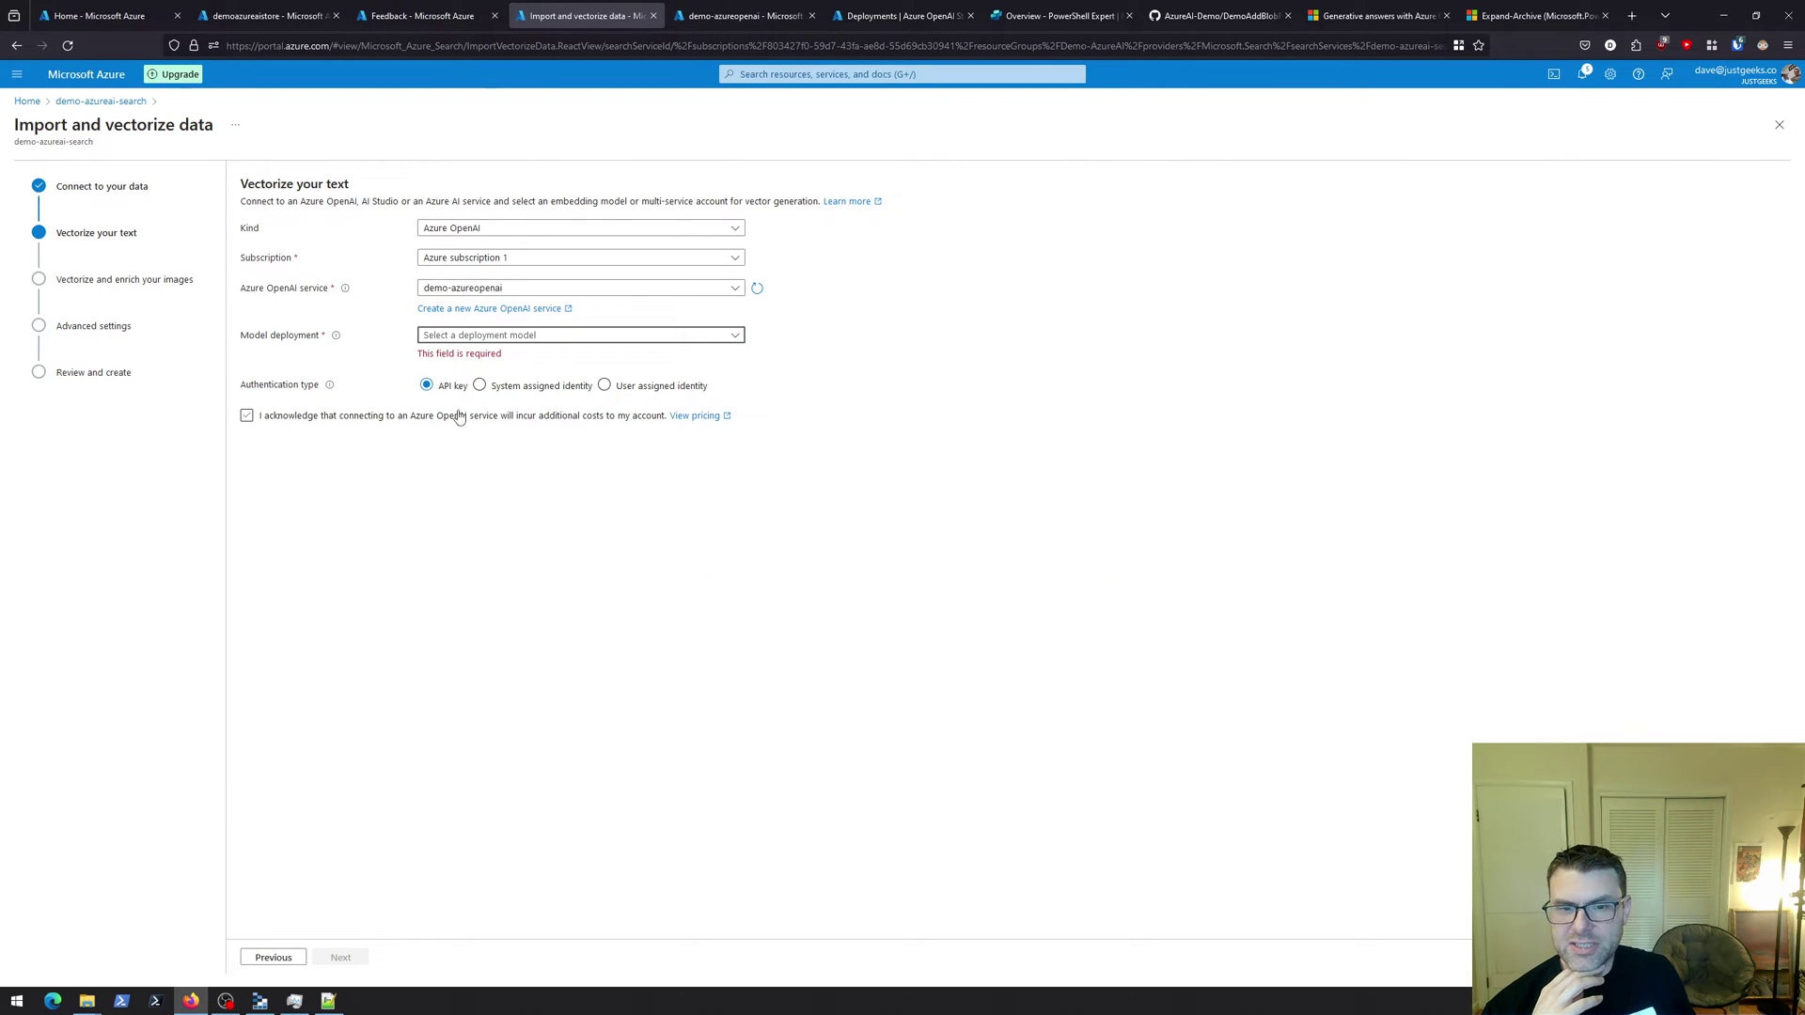
left_click(542, 340)
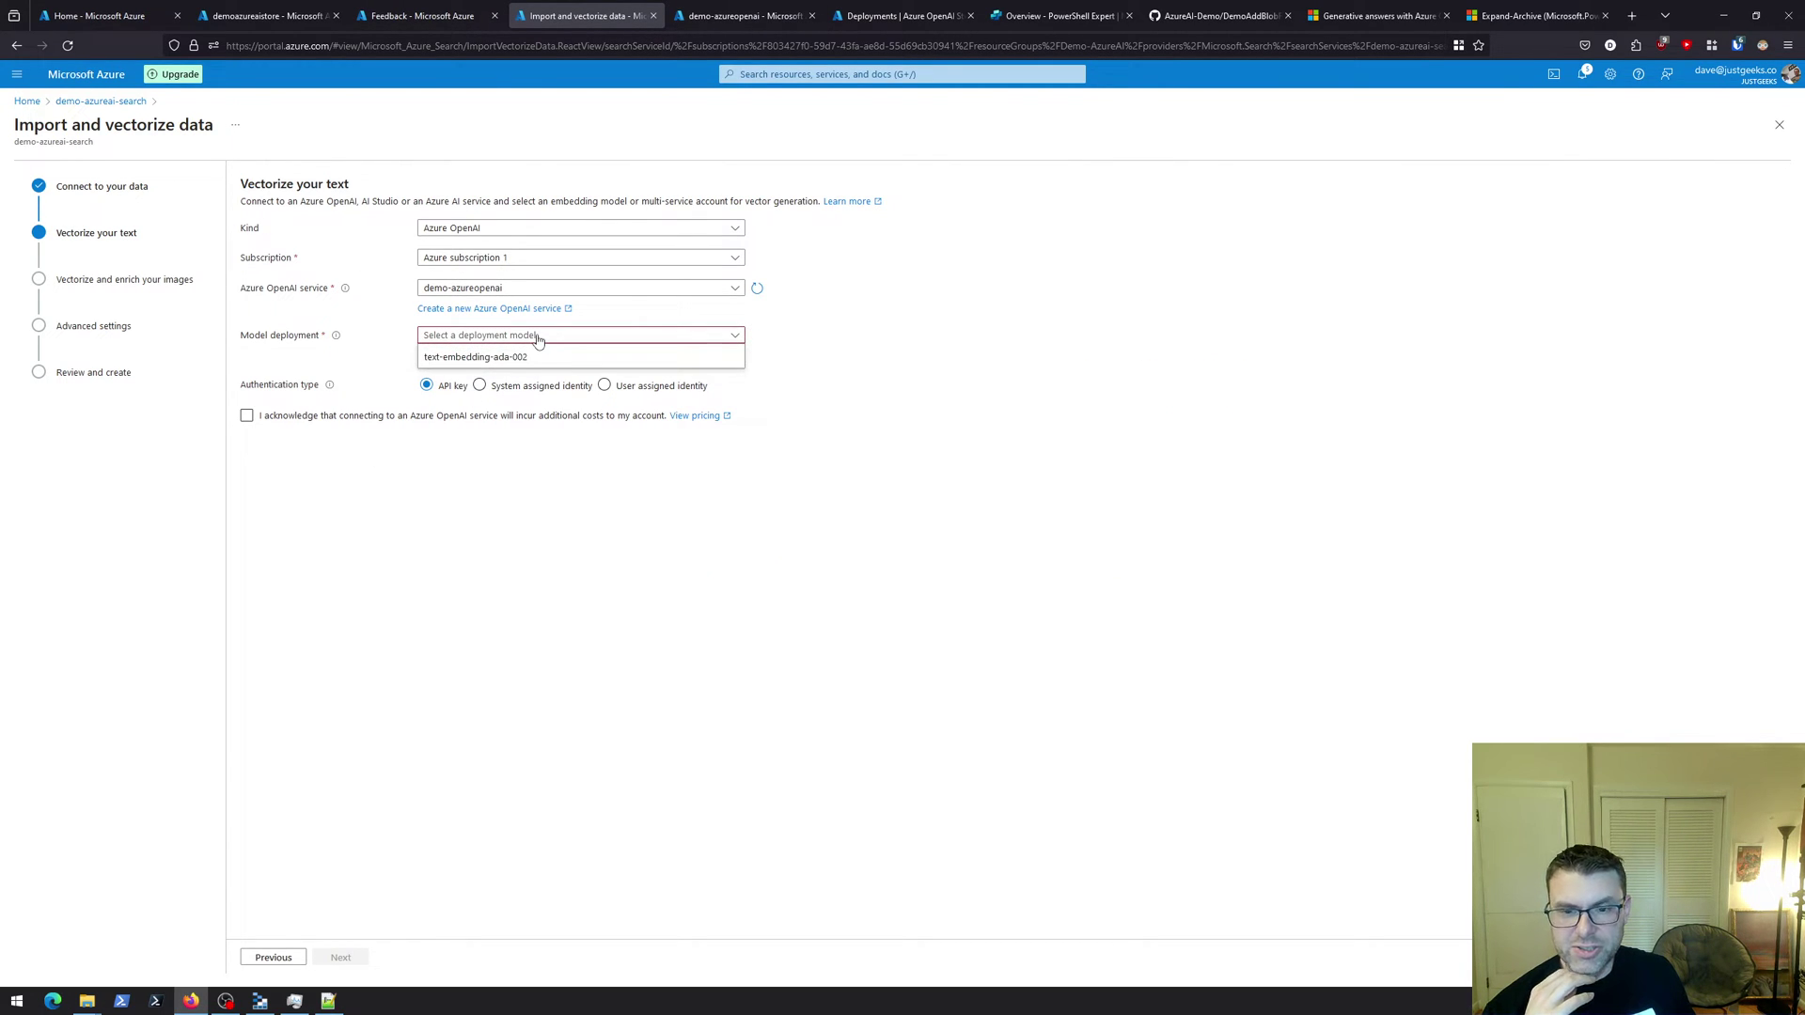
left_click(481, 360)
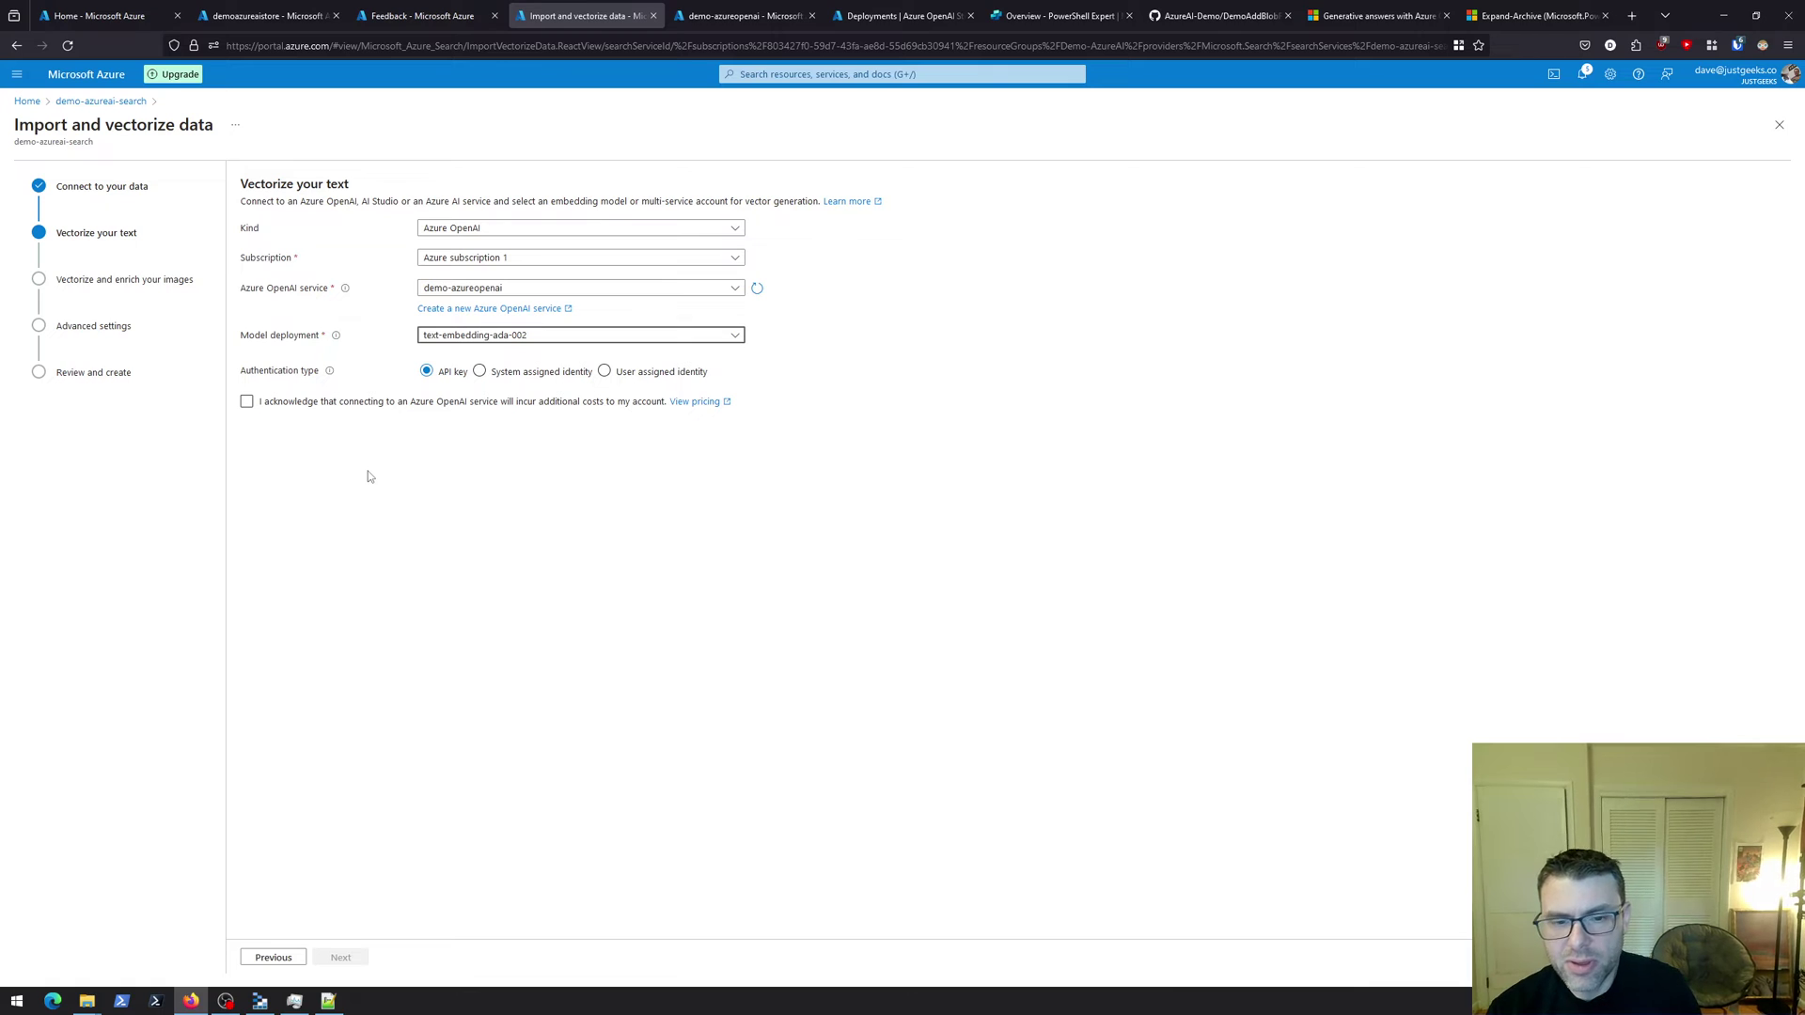
left_click(246, 402)
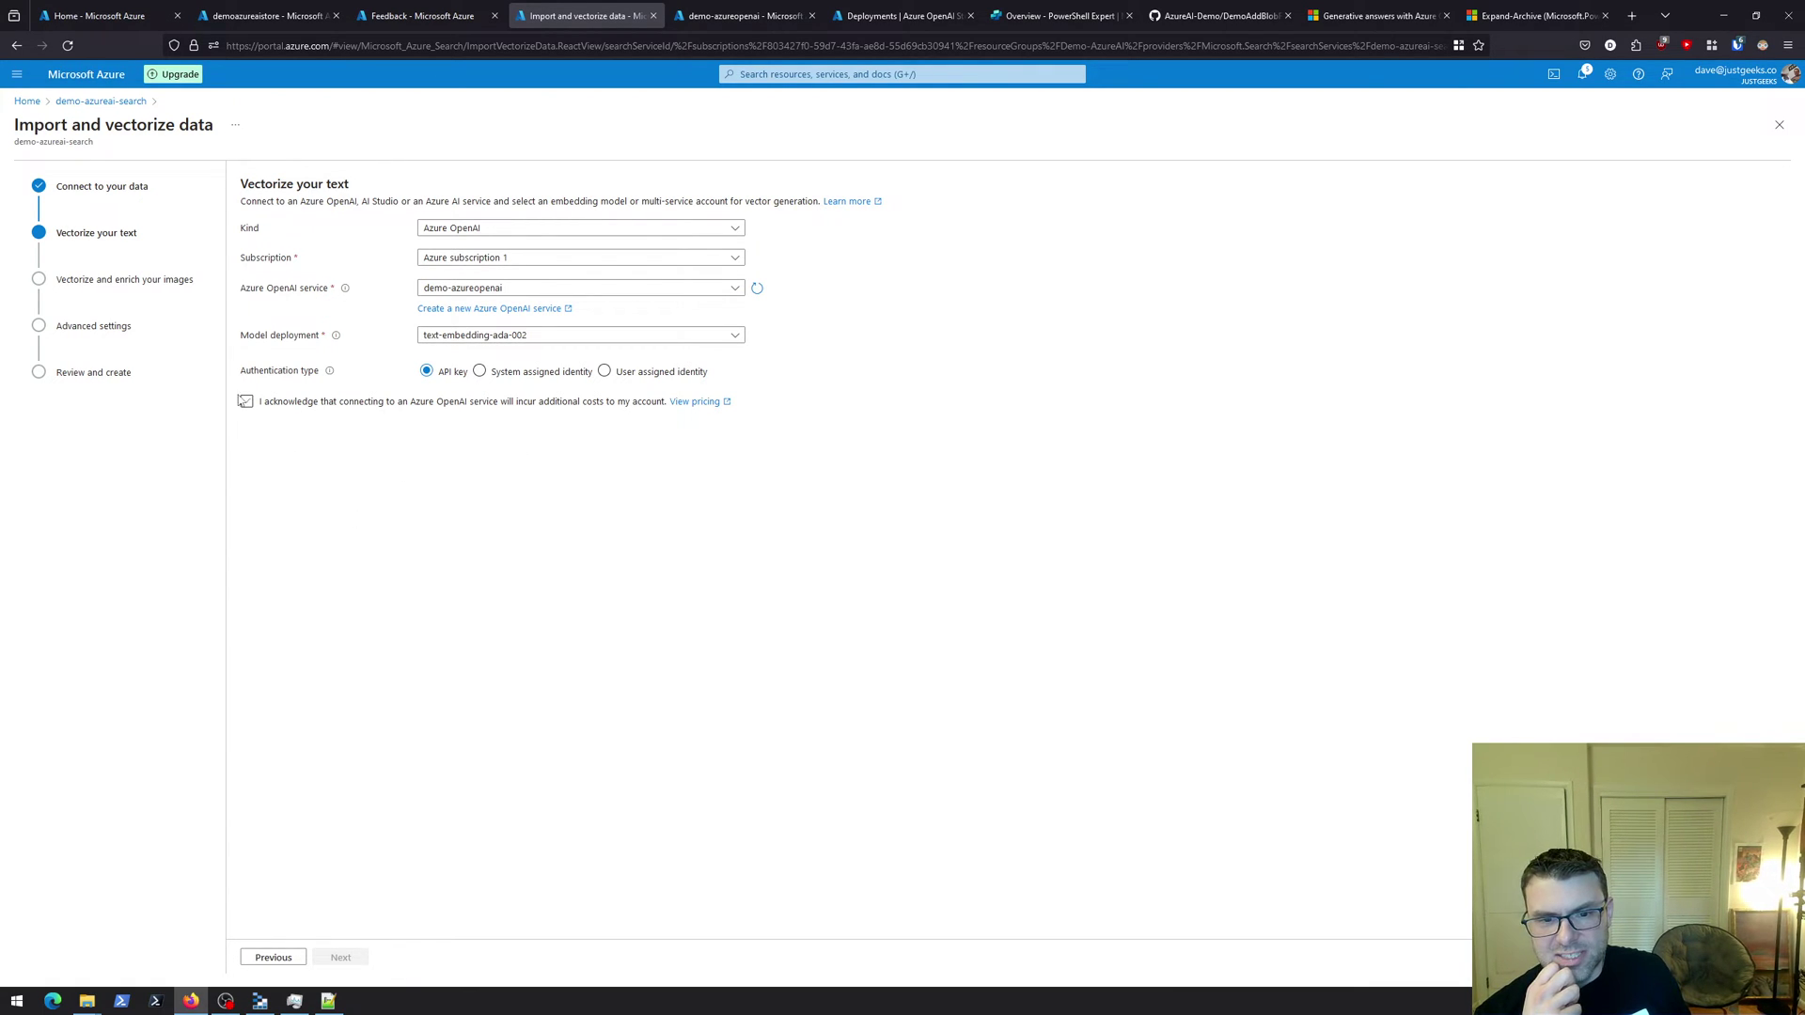
left_click(245, 402)
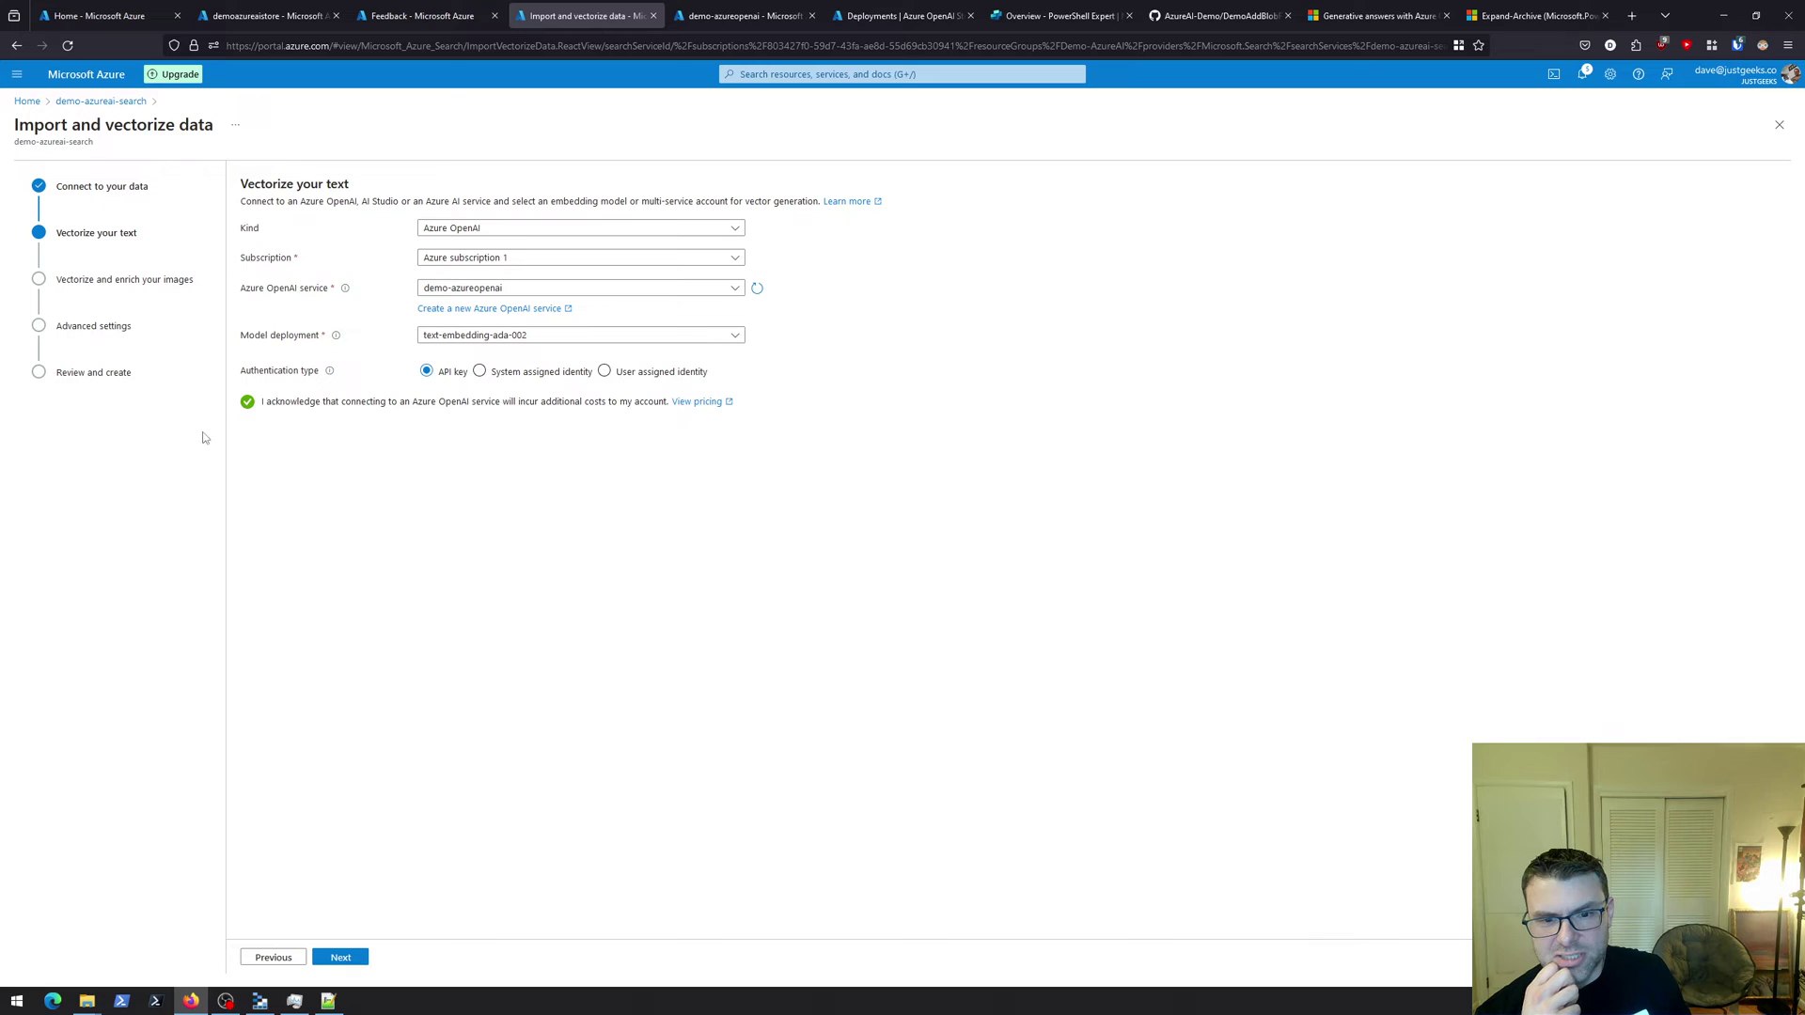
left_click(331, 961)
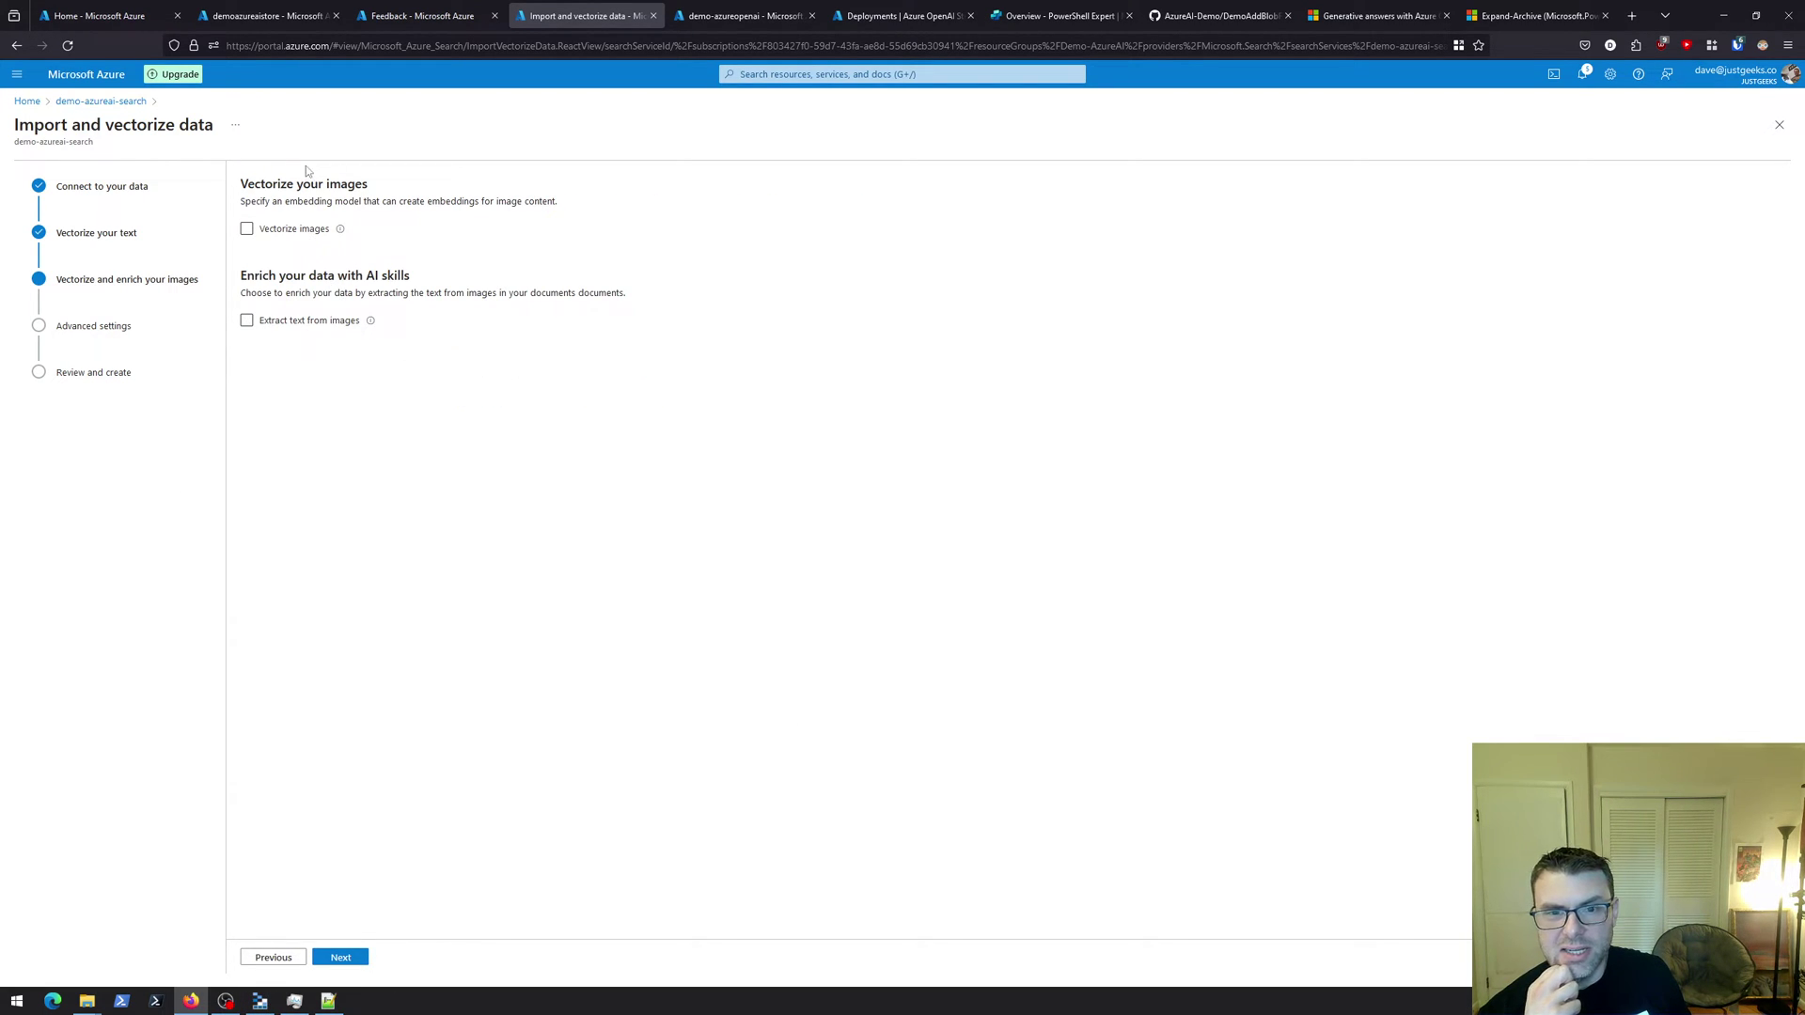
Leave image vectorization and text extraction off, keep the indexing schedule at Once, and continue to the review
left_click(289, 319)
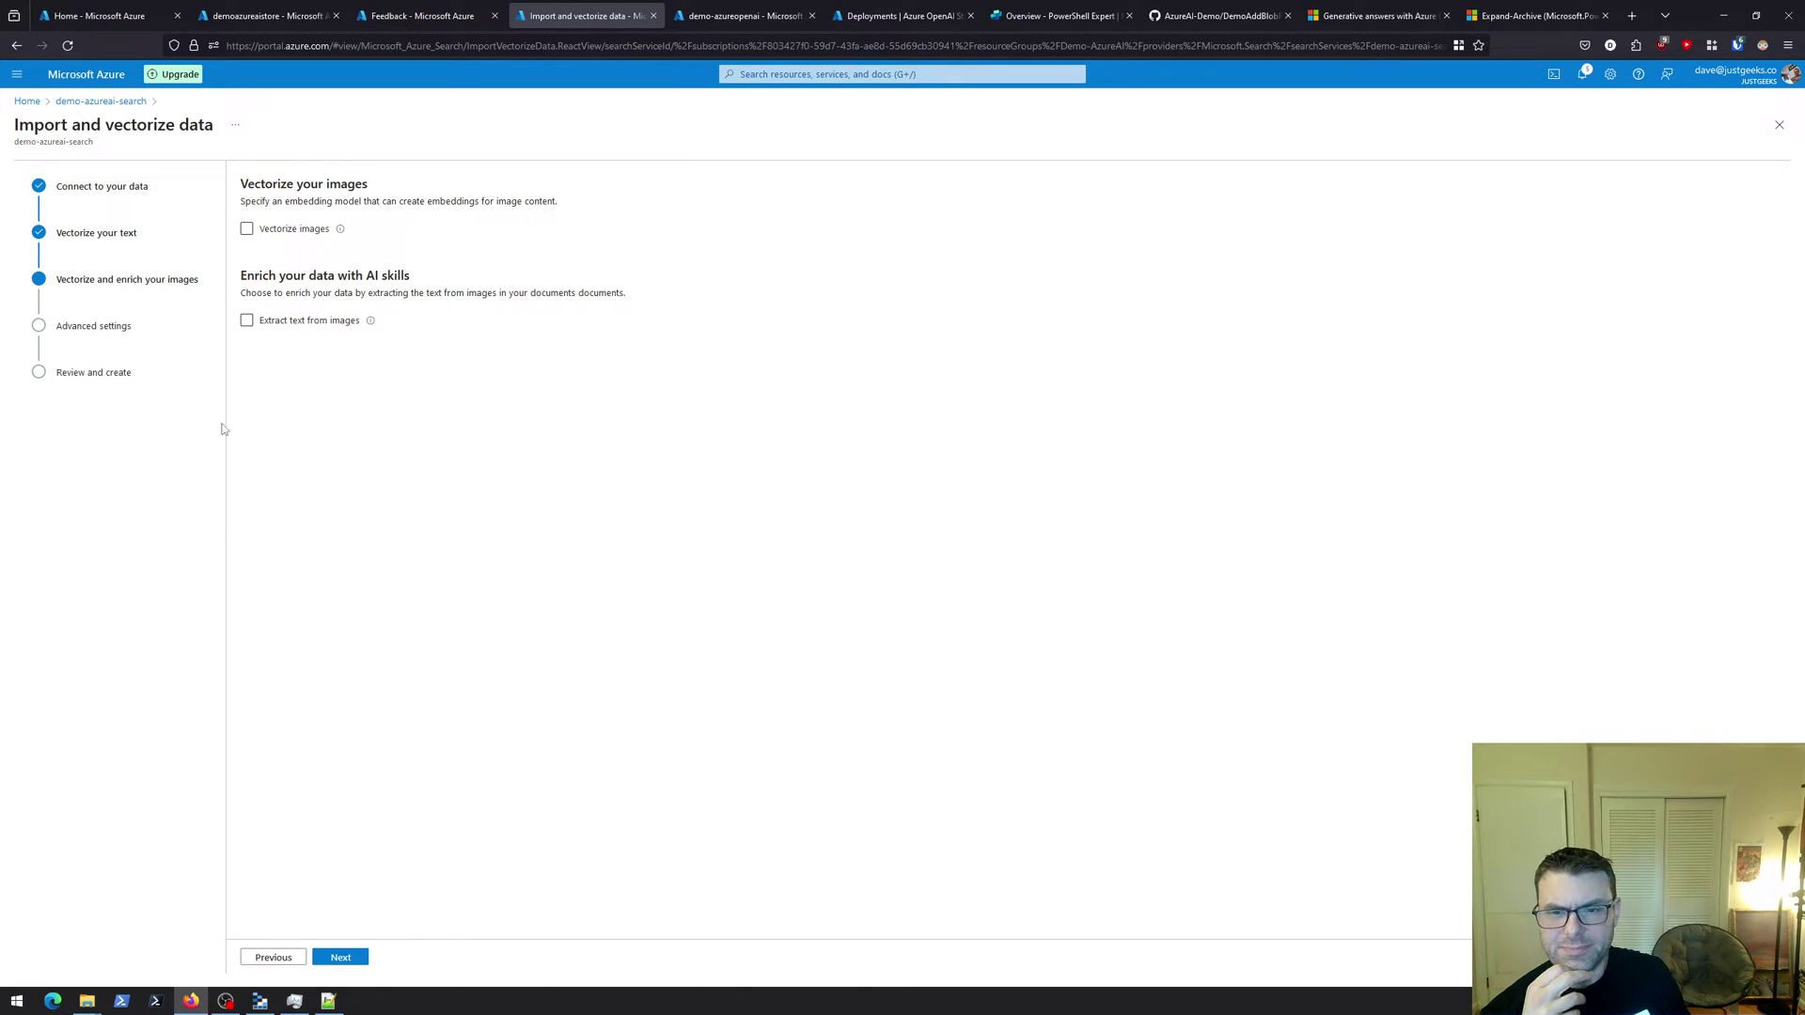
left_click(340, 958)
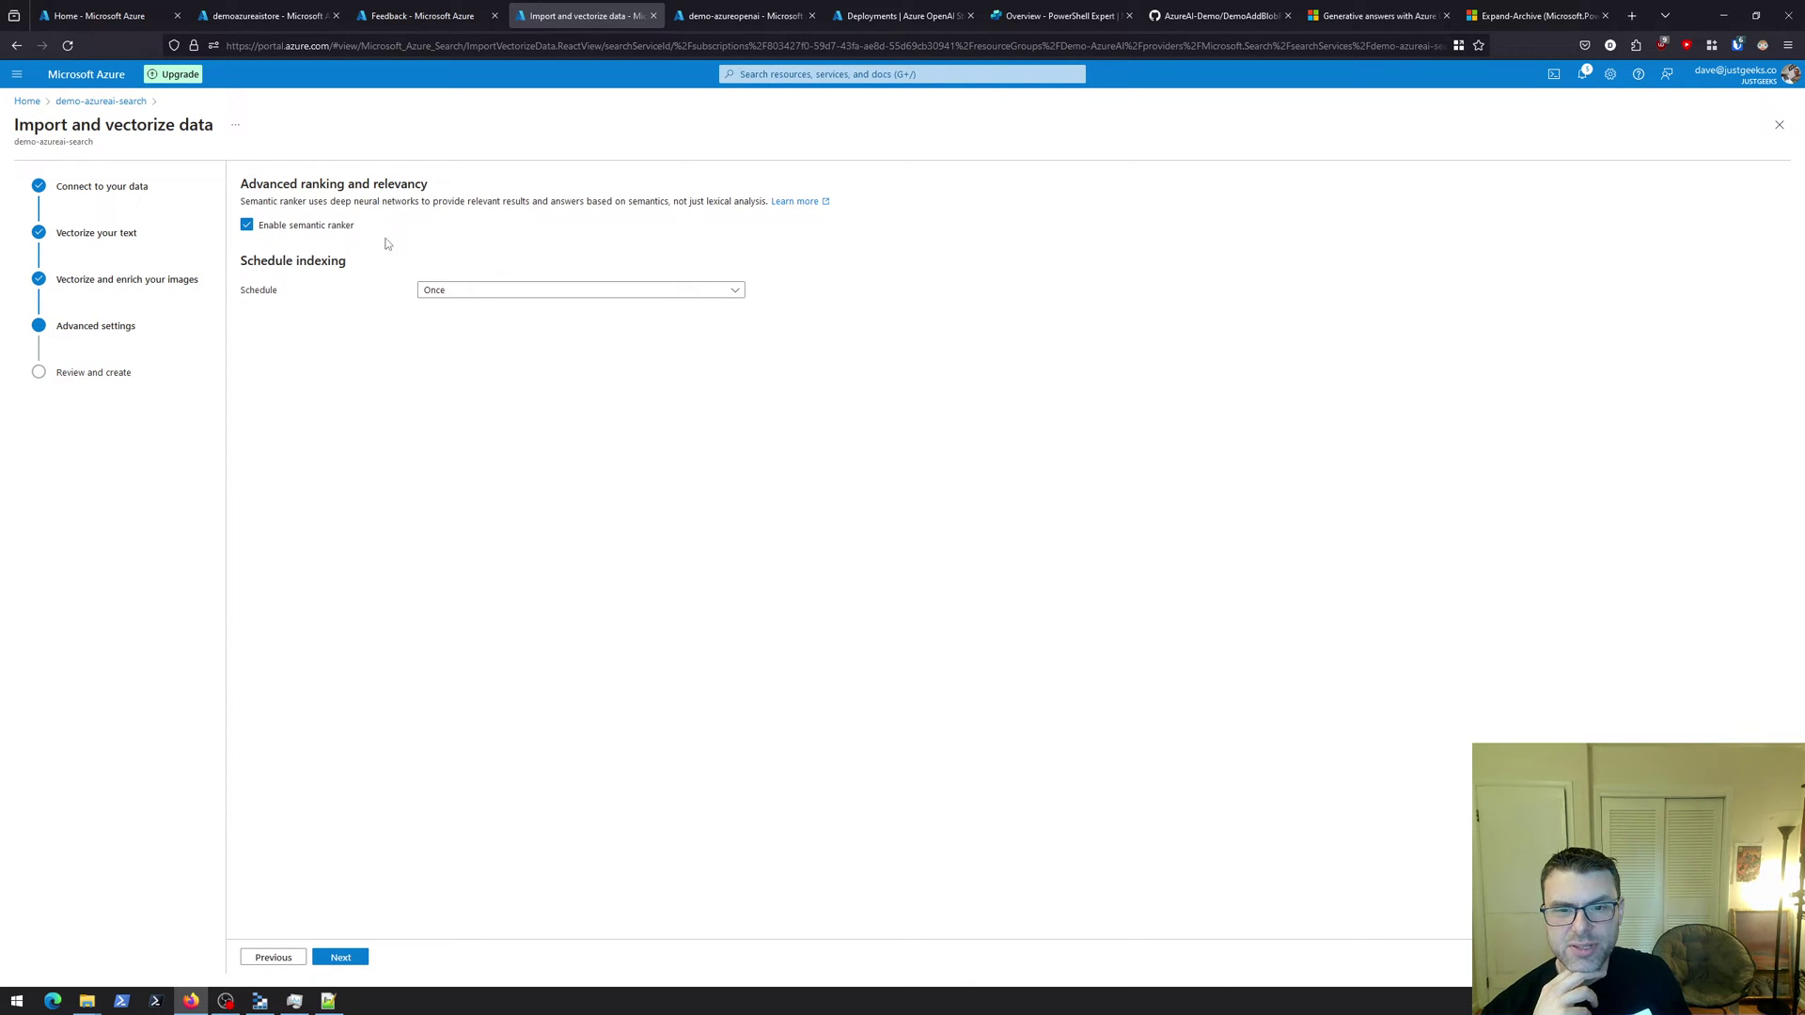
left_click(524, 295)
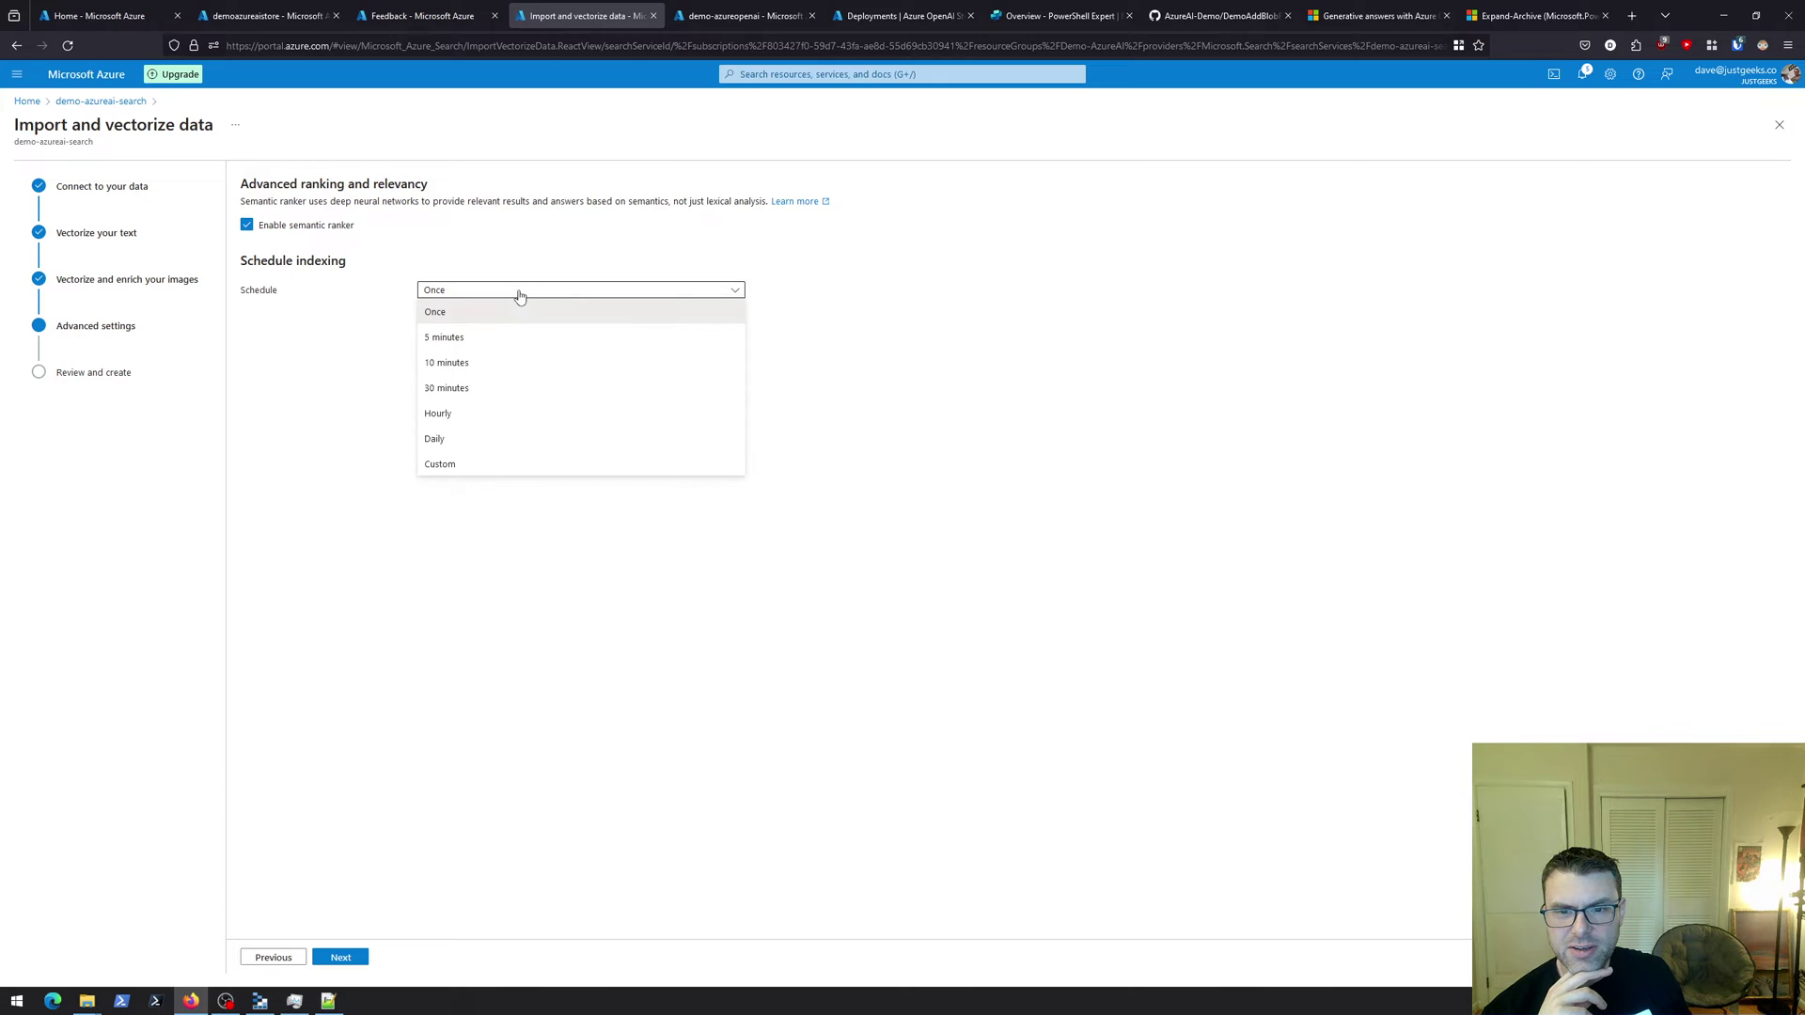
left_click(317, 289)
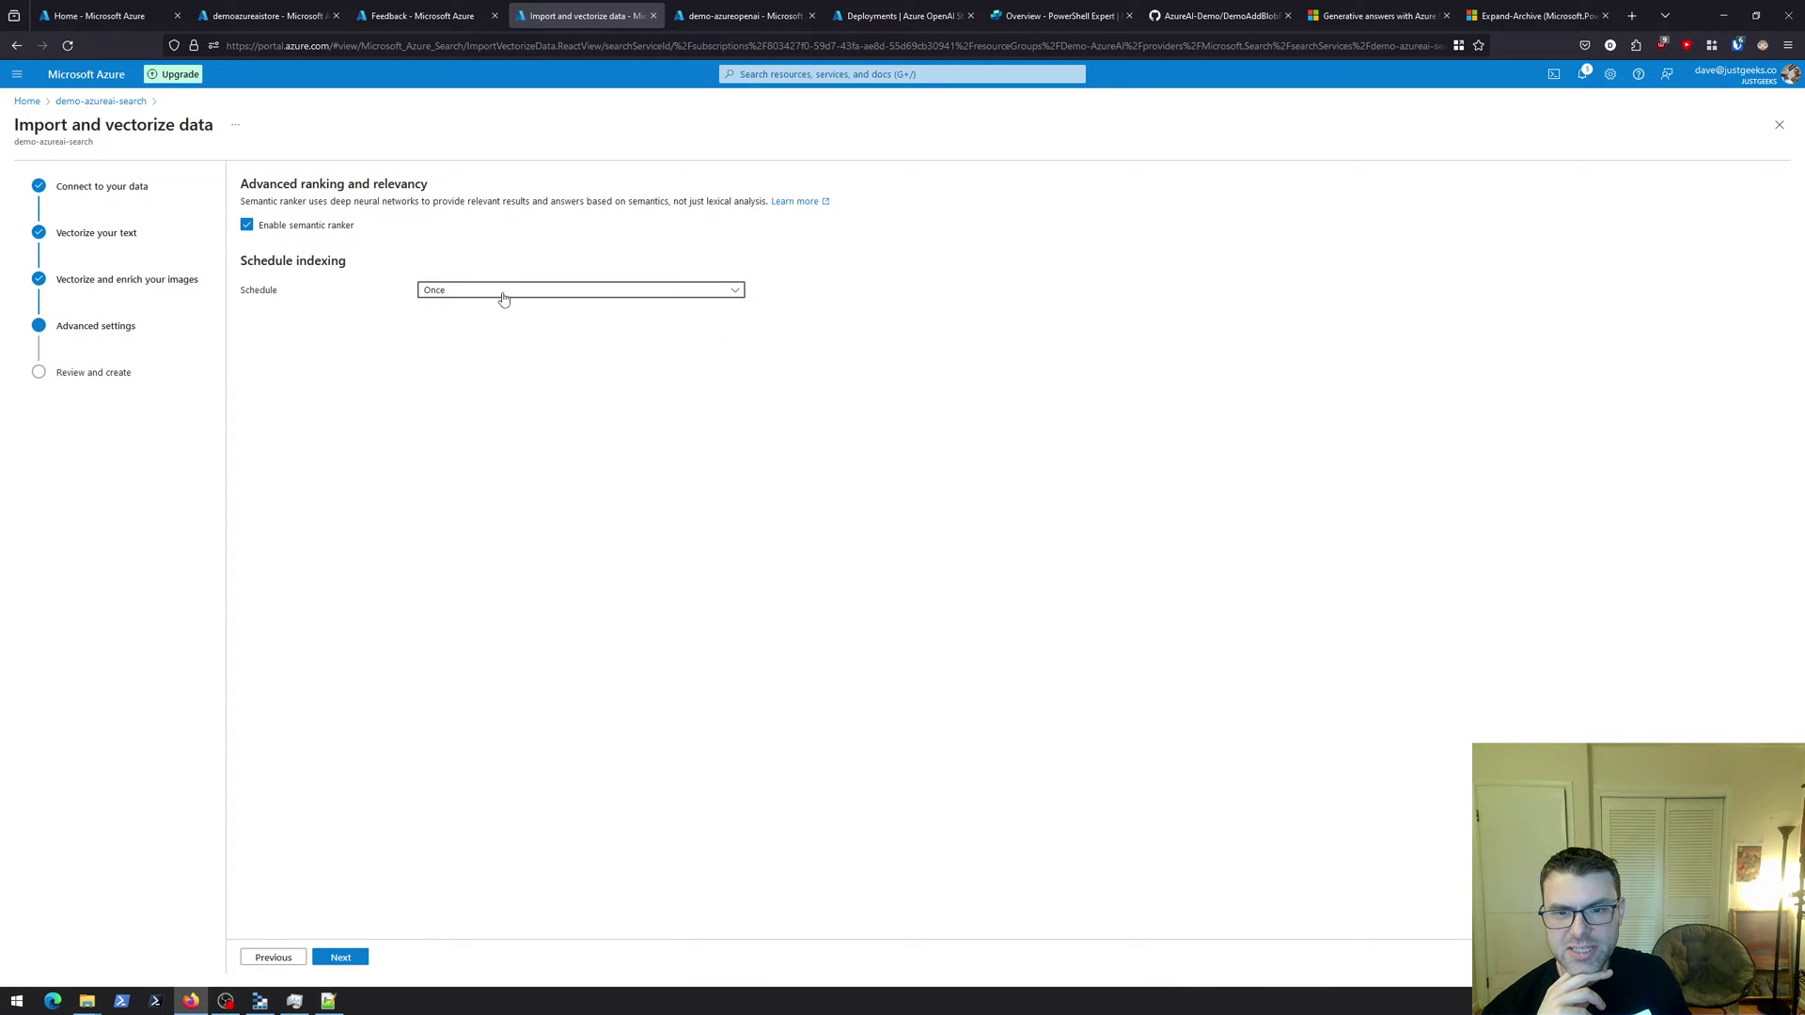
left_click(503, 293)
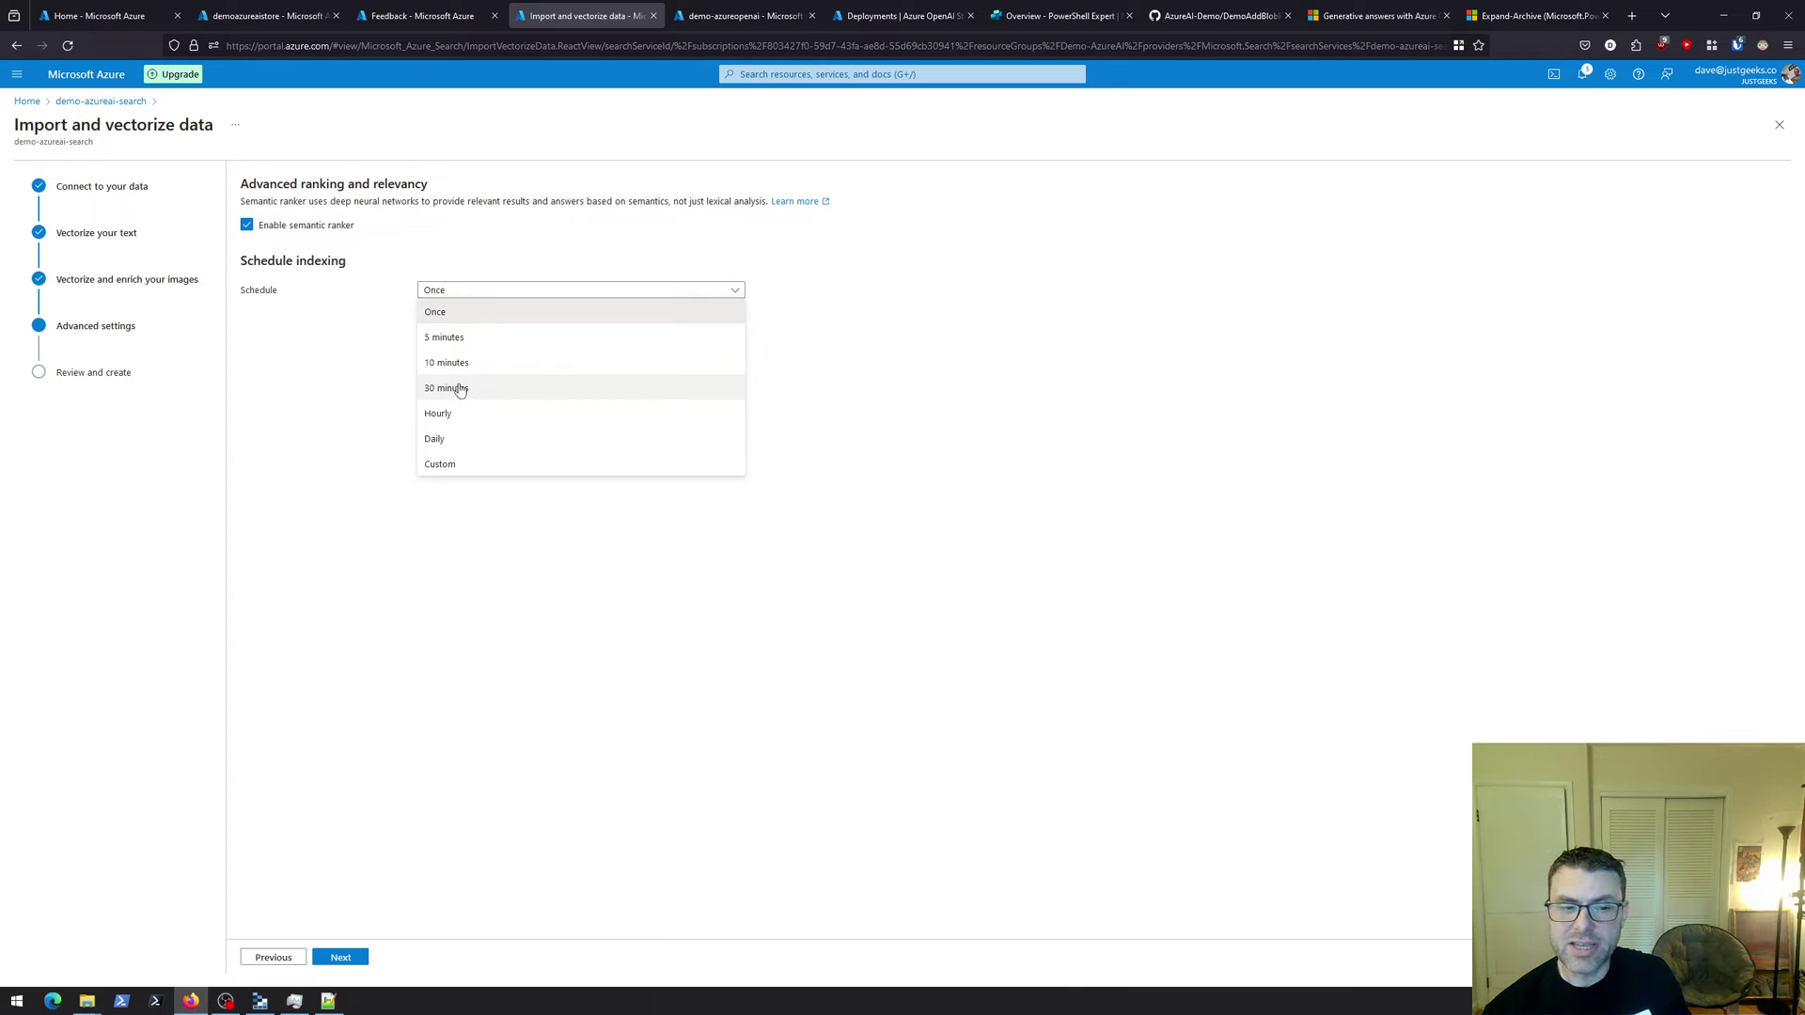
left_click(431, 311)
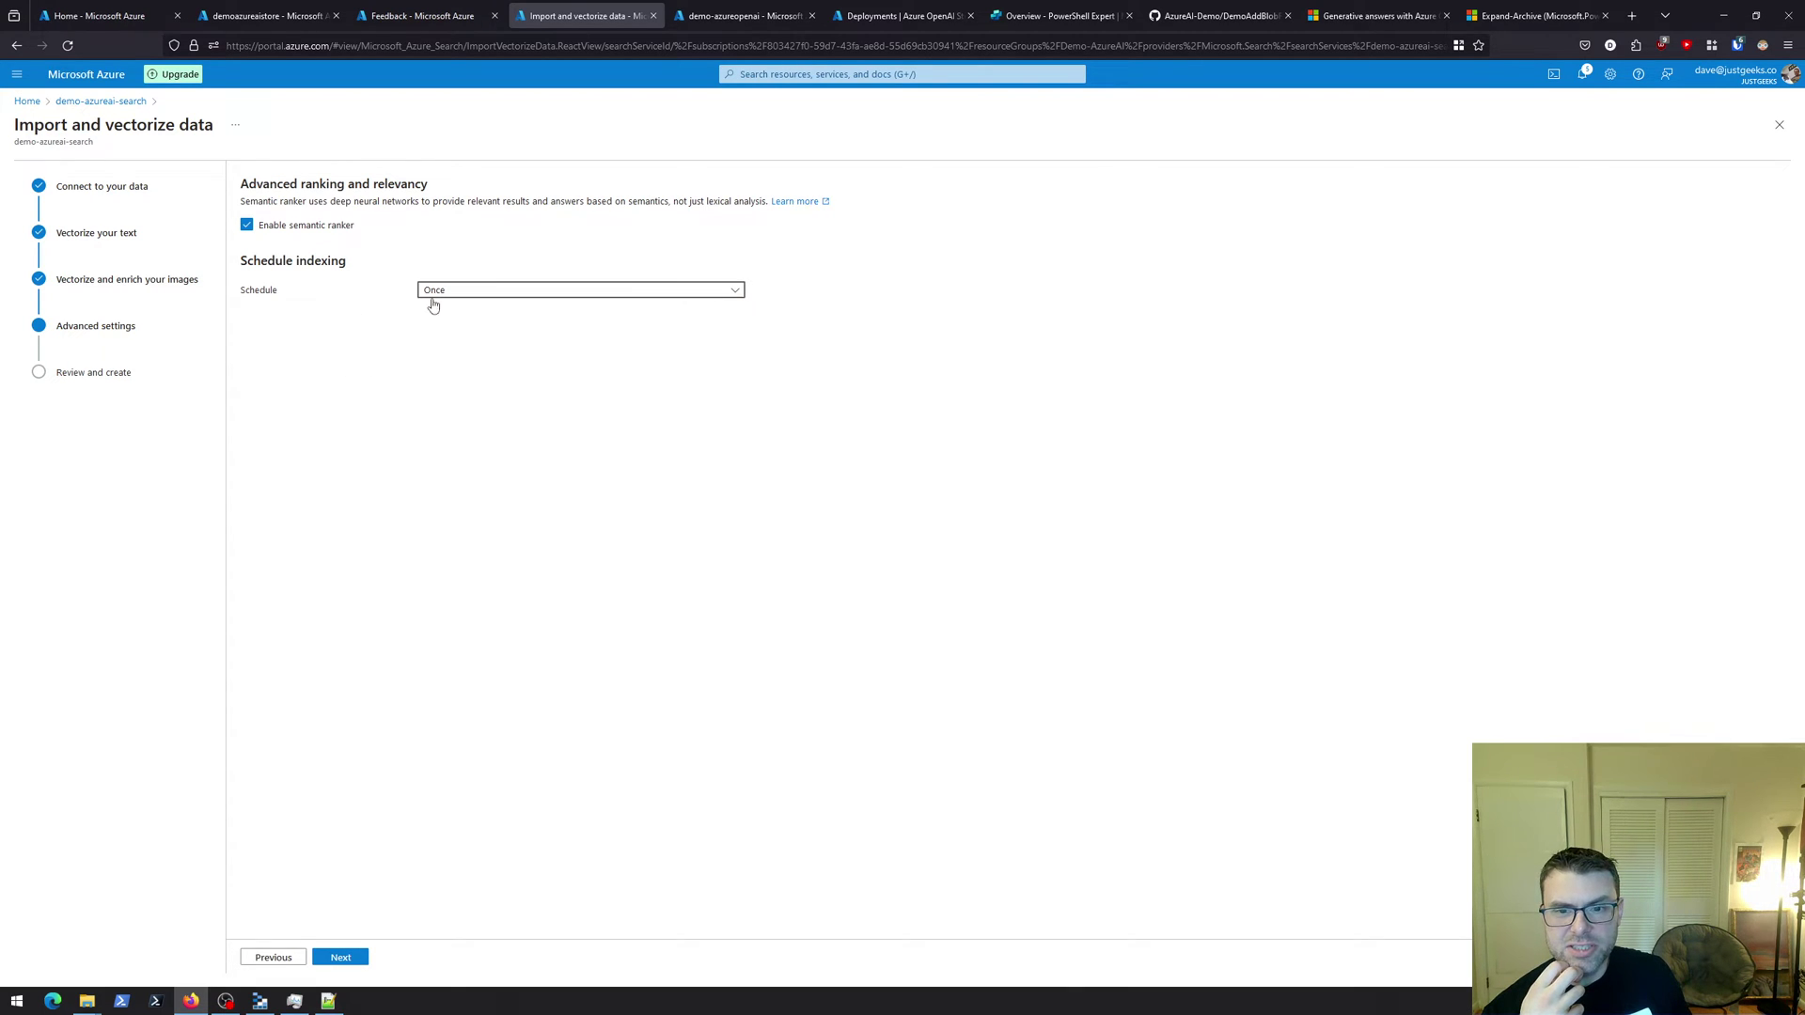
left_click(337, 960)
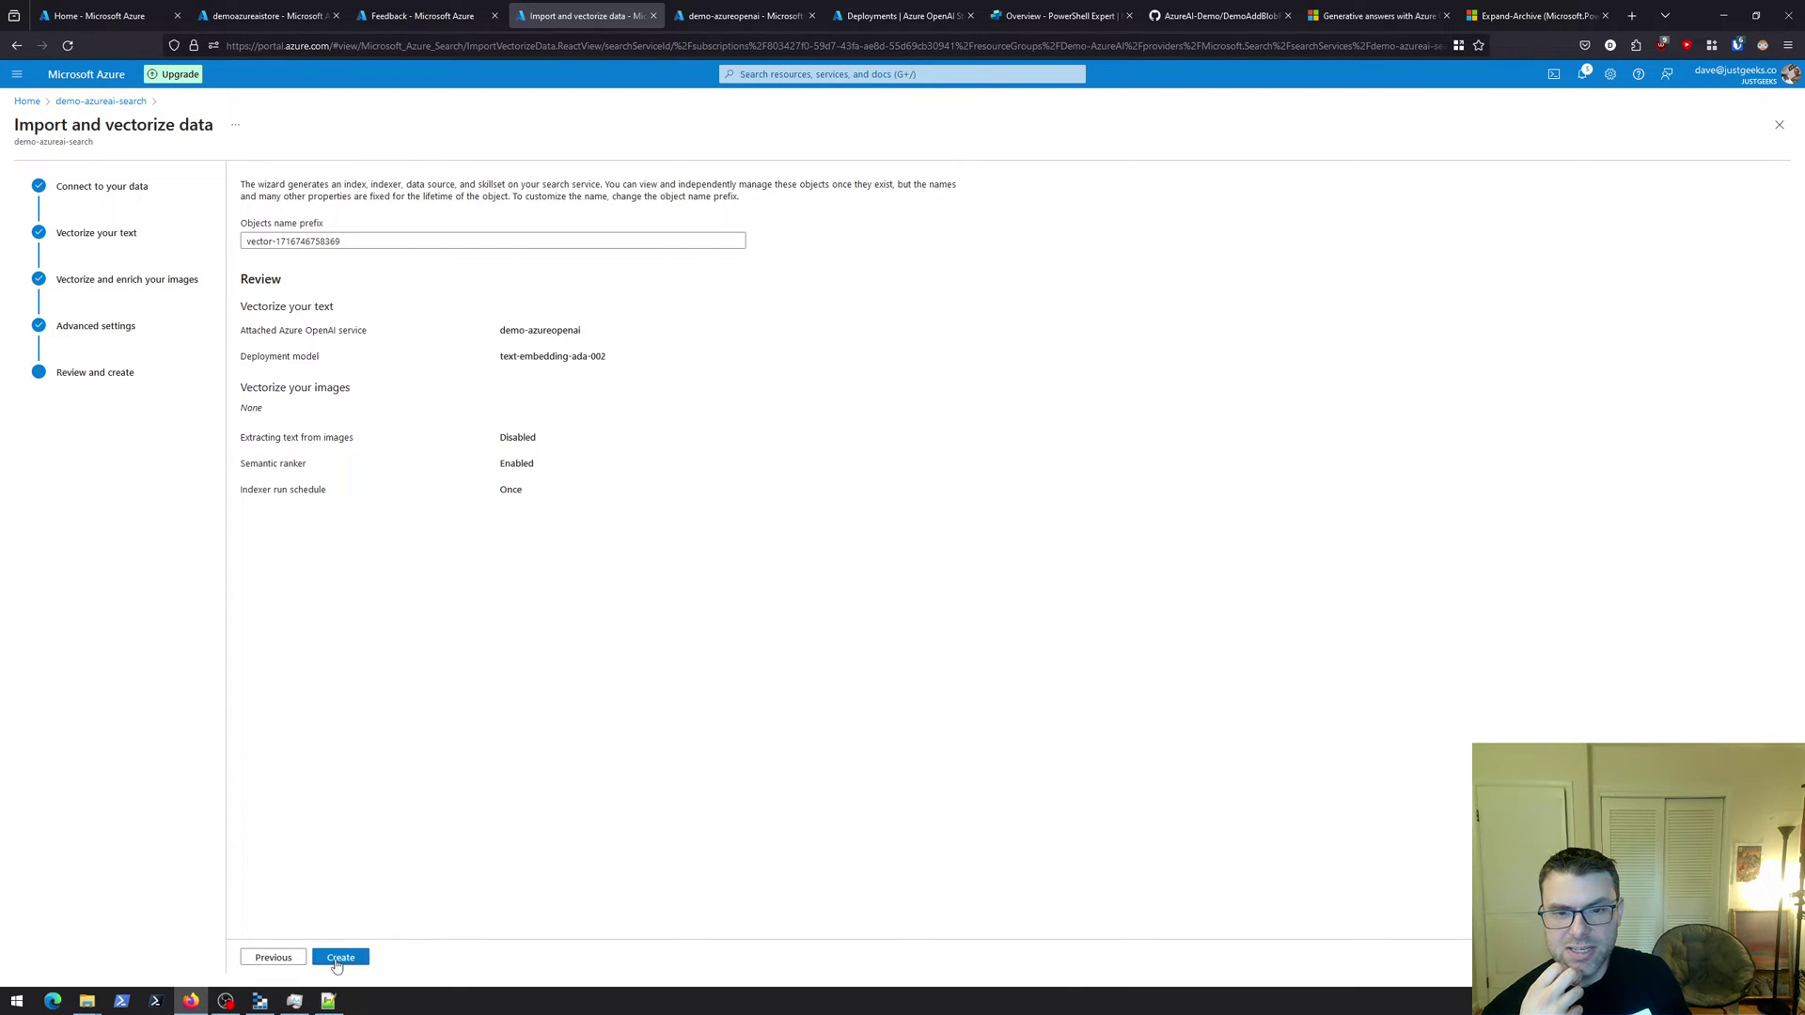
Create the index, indexer, data source and skillset, and open the new vector index from the search service's index list
left_click(339, 959)
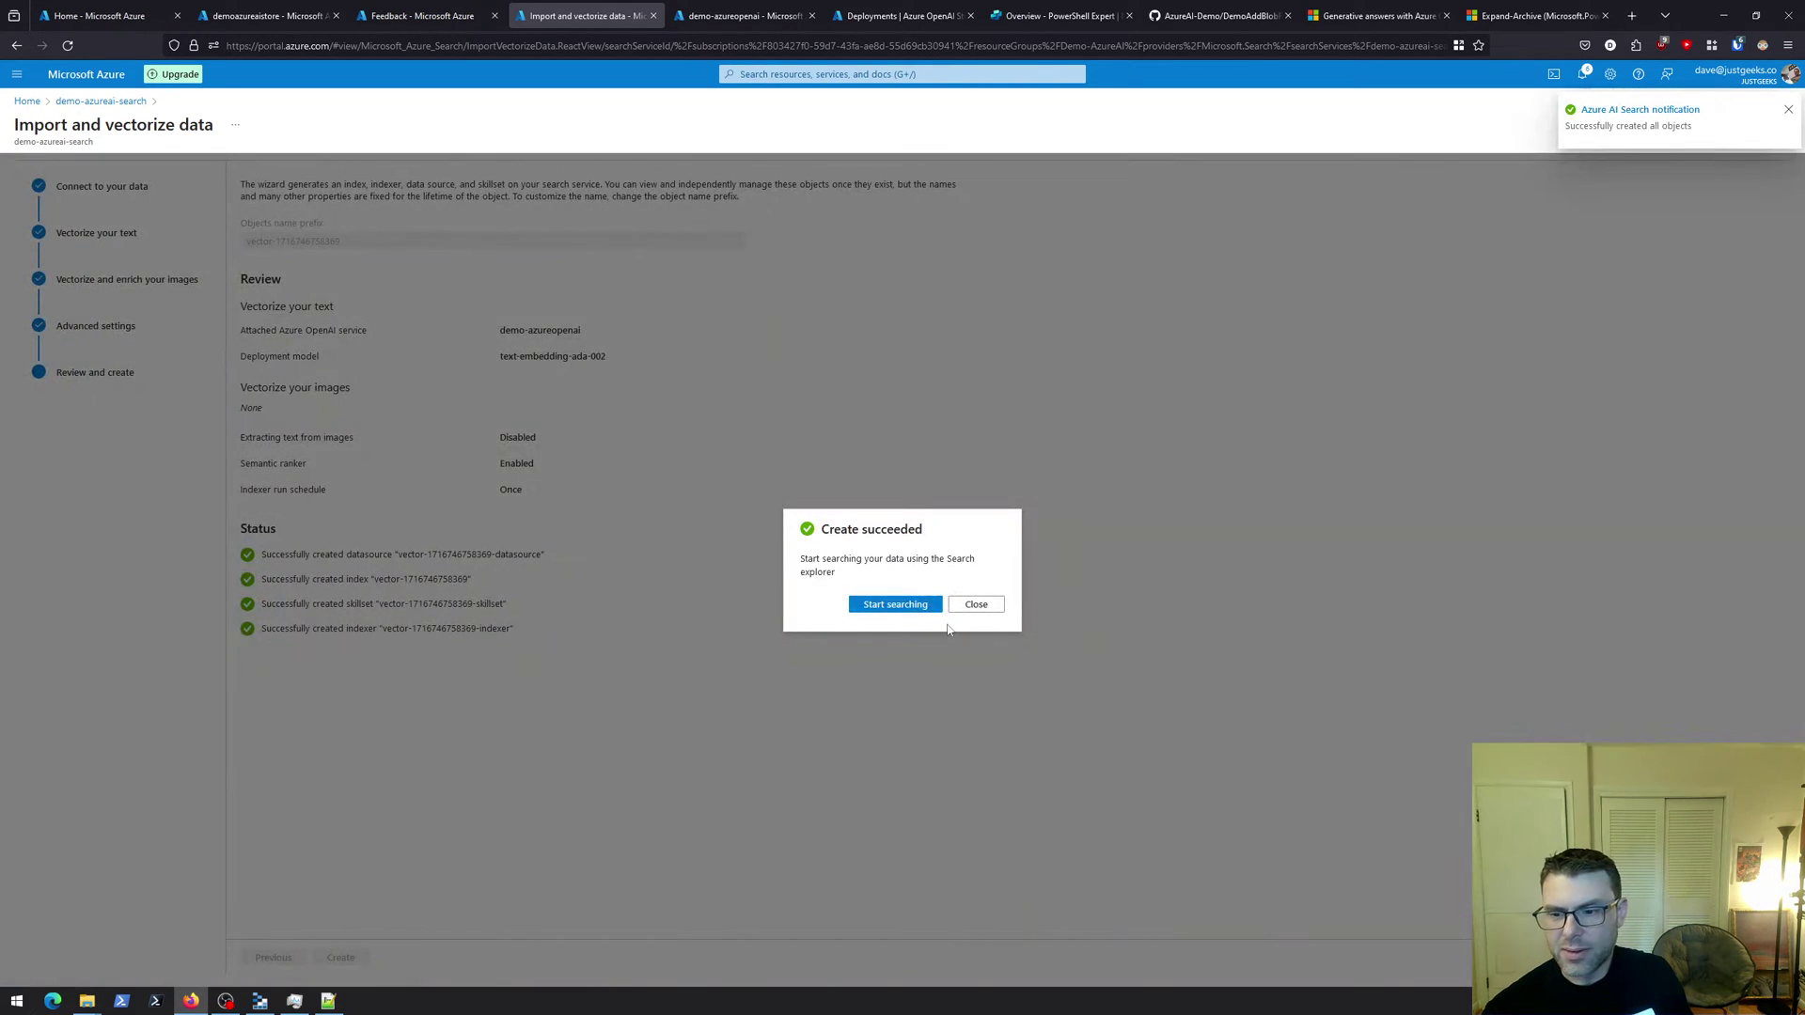
left_click(992, 605)
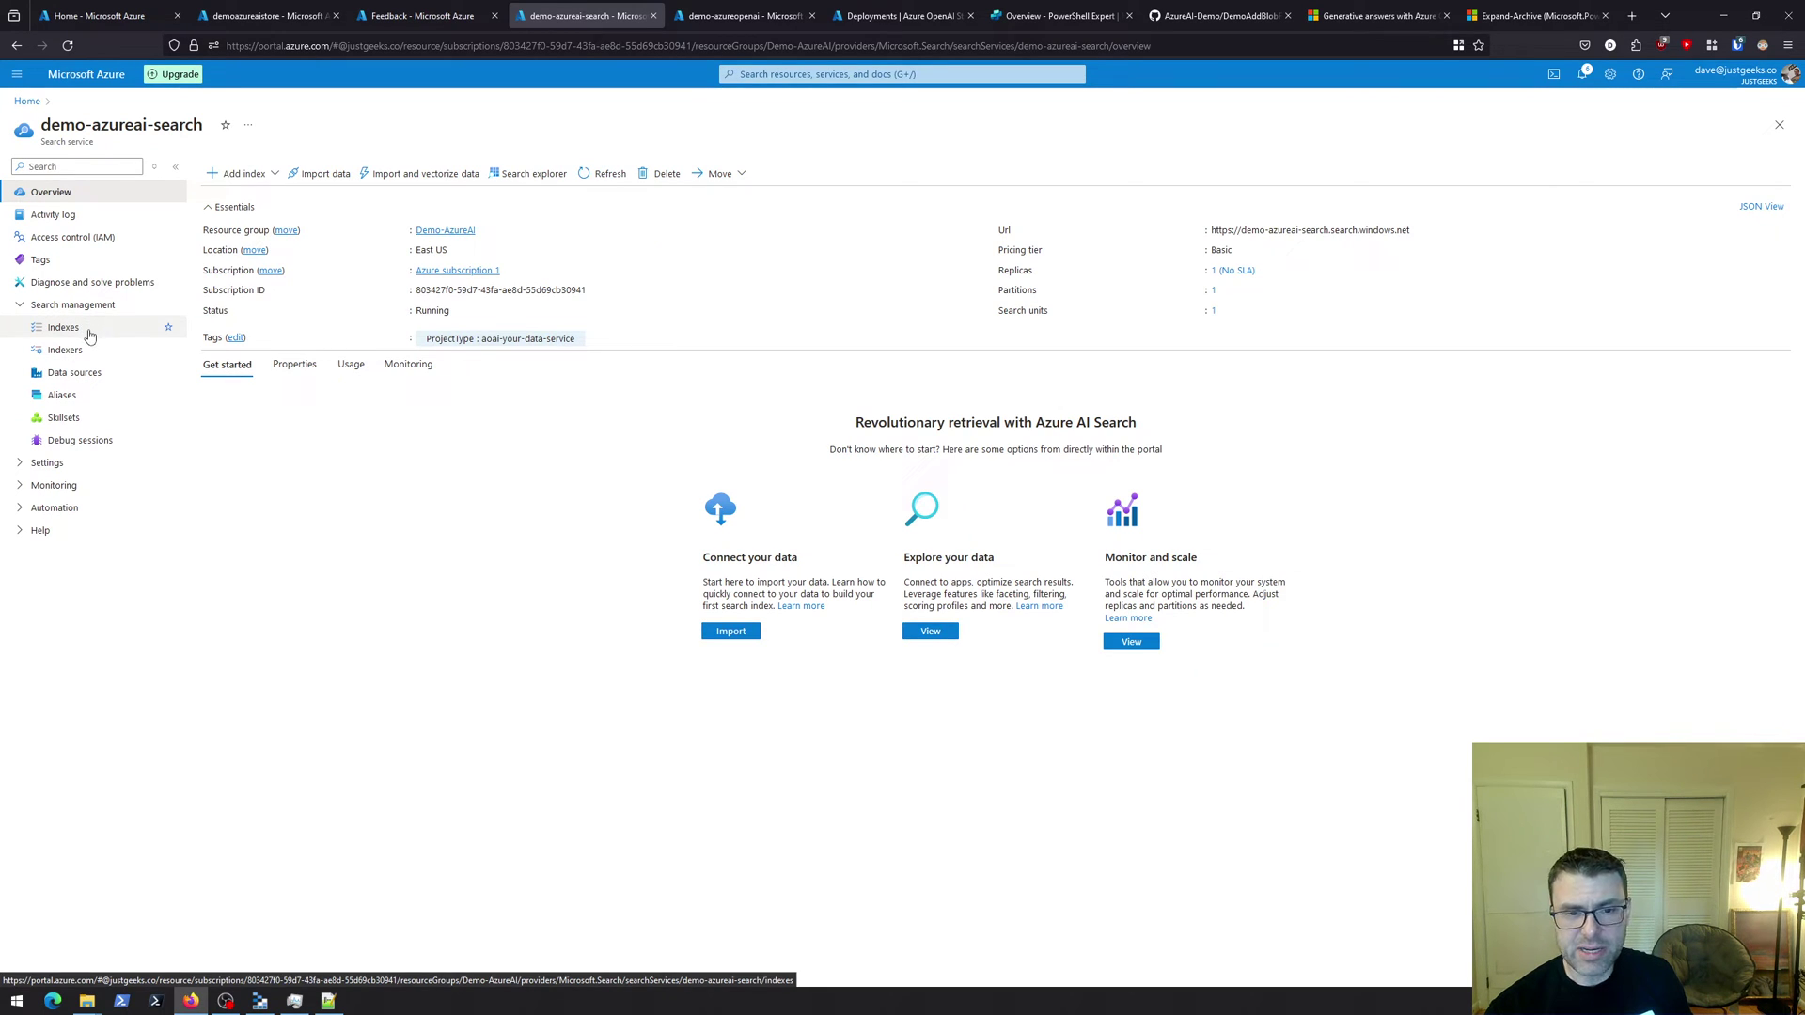
left_click(81, 330)
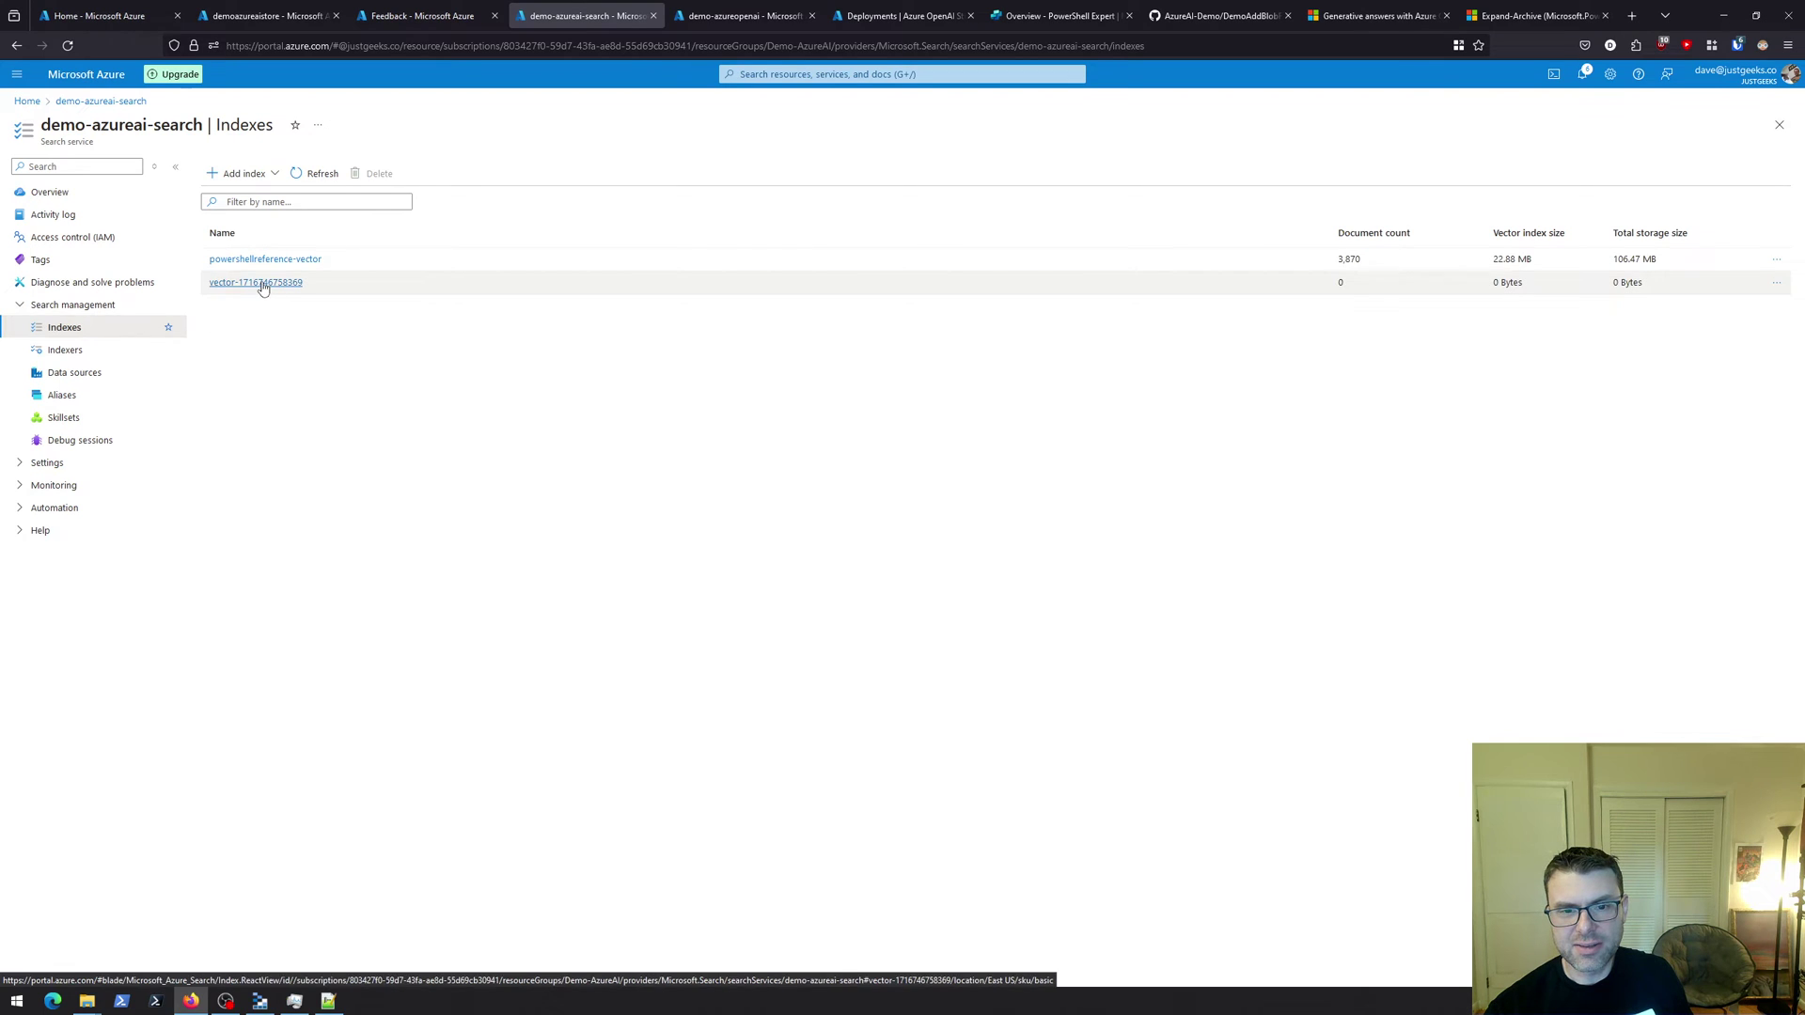
left_click(258, 283)
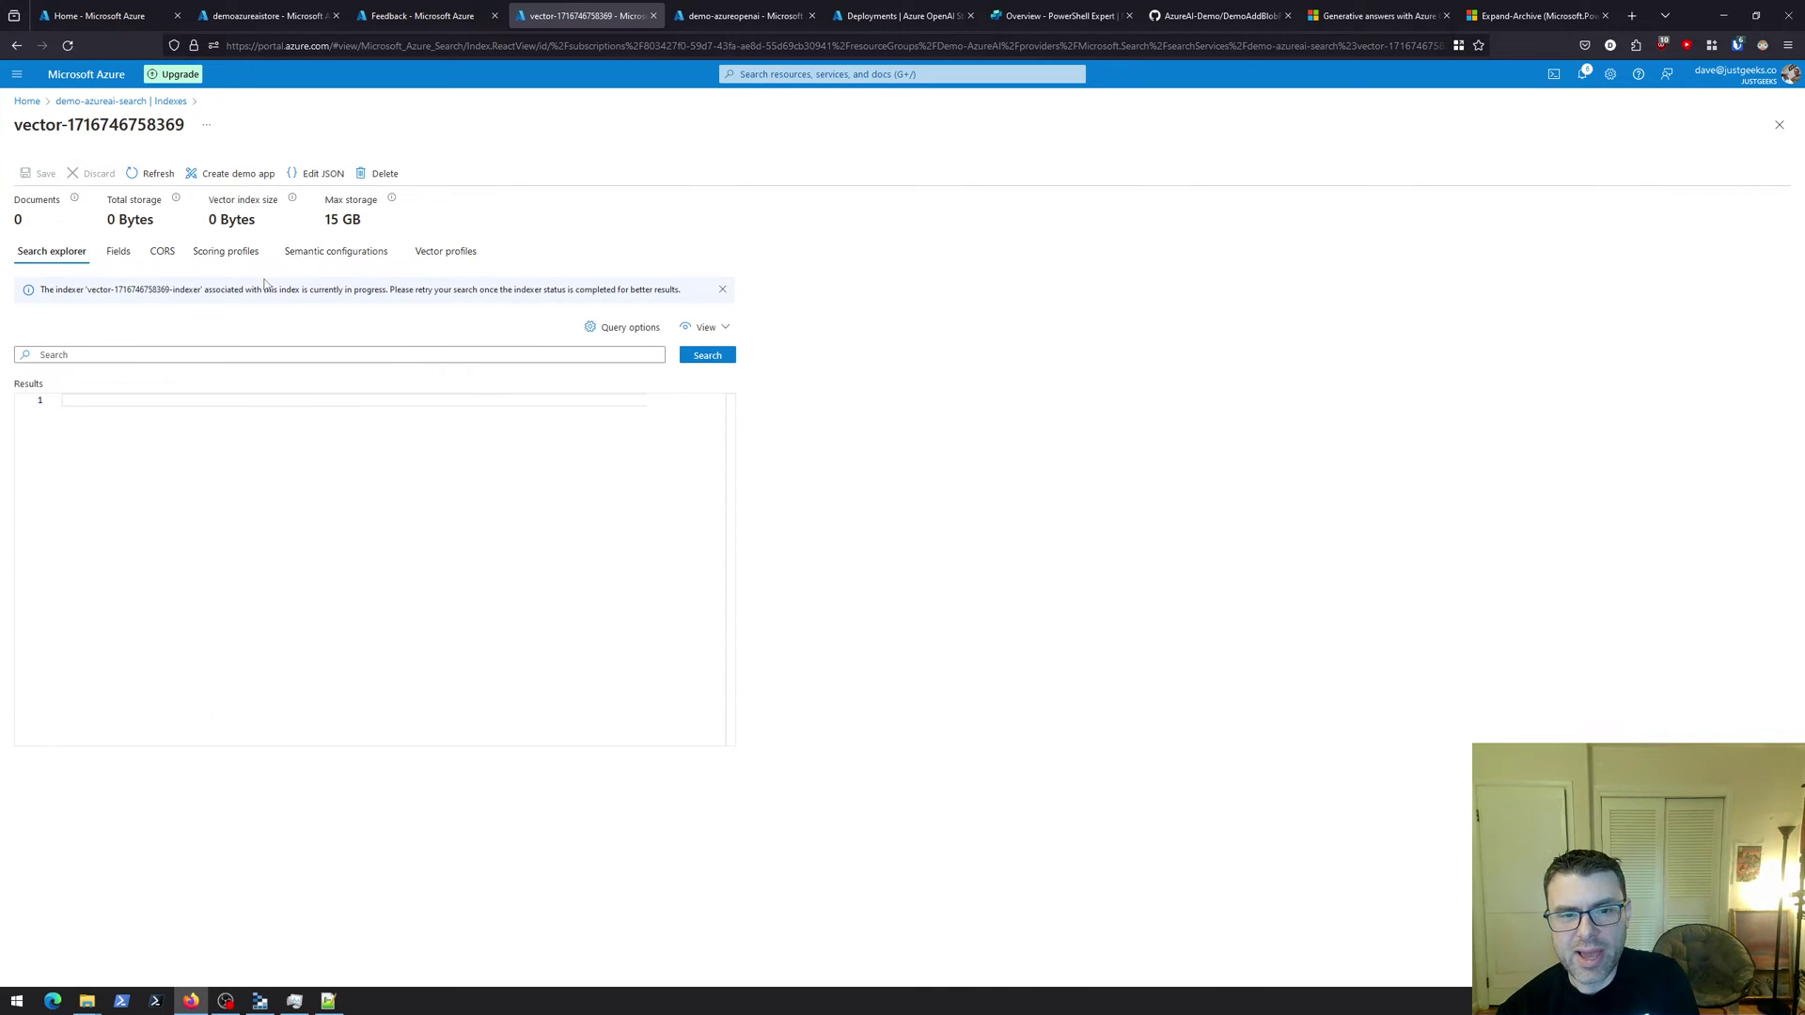
Add an Edm.String field named url that is retrievable, filterable and searchable to the new vector index, and save the index
left_click(119, 256)
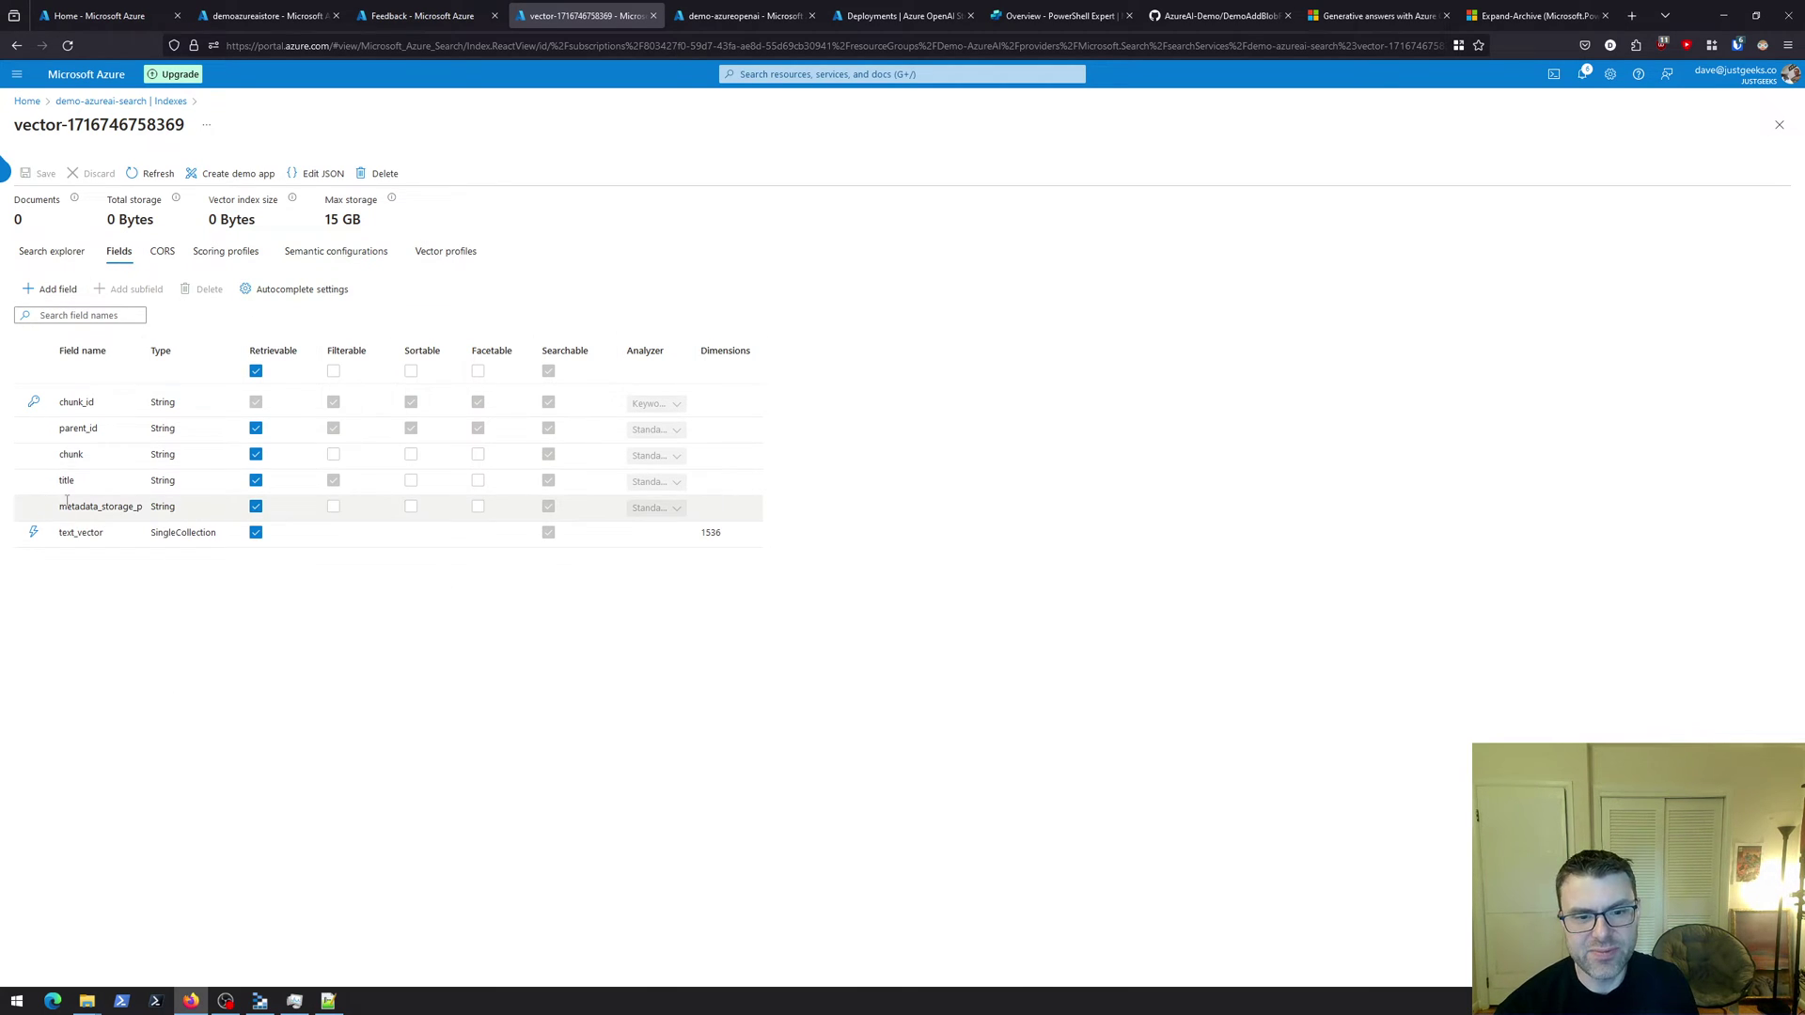
left_click(58, 290)
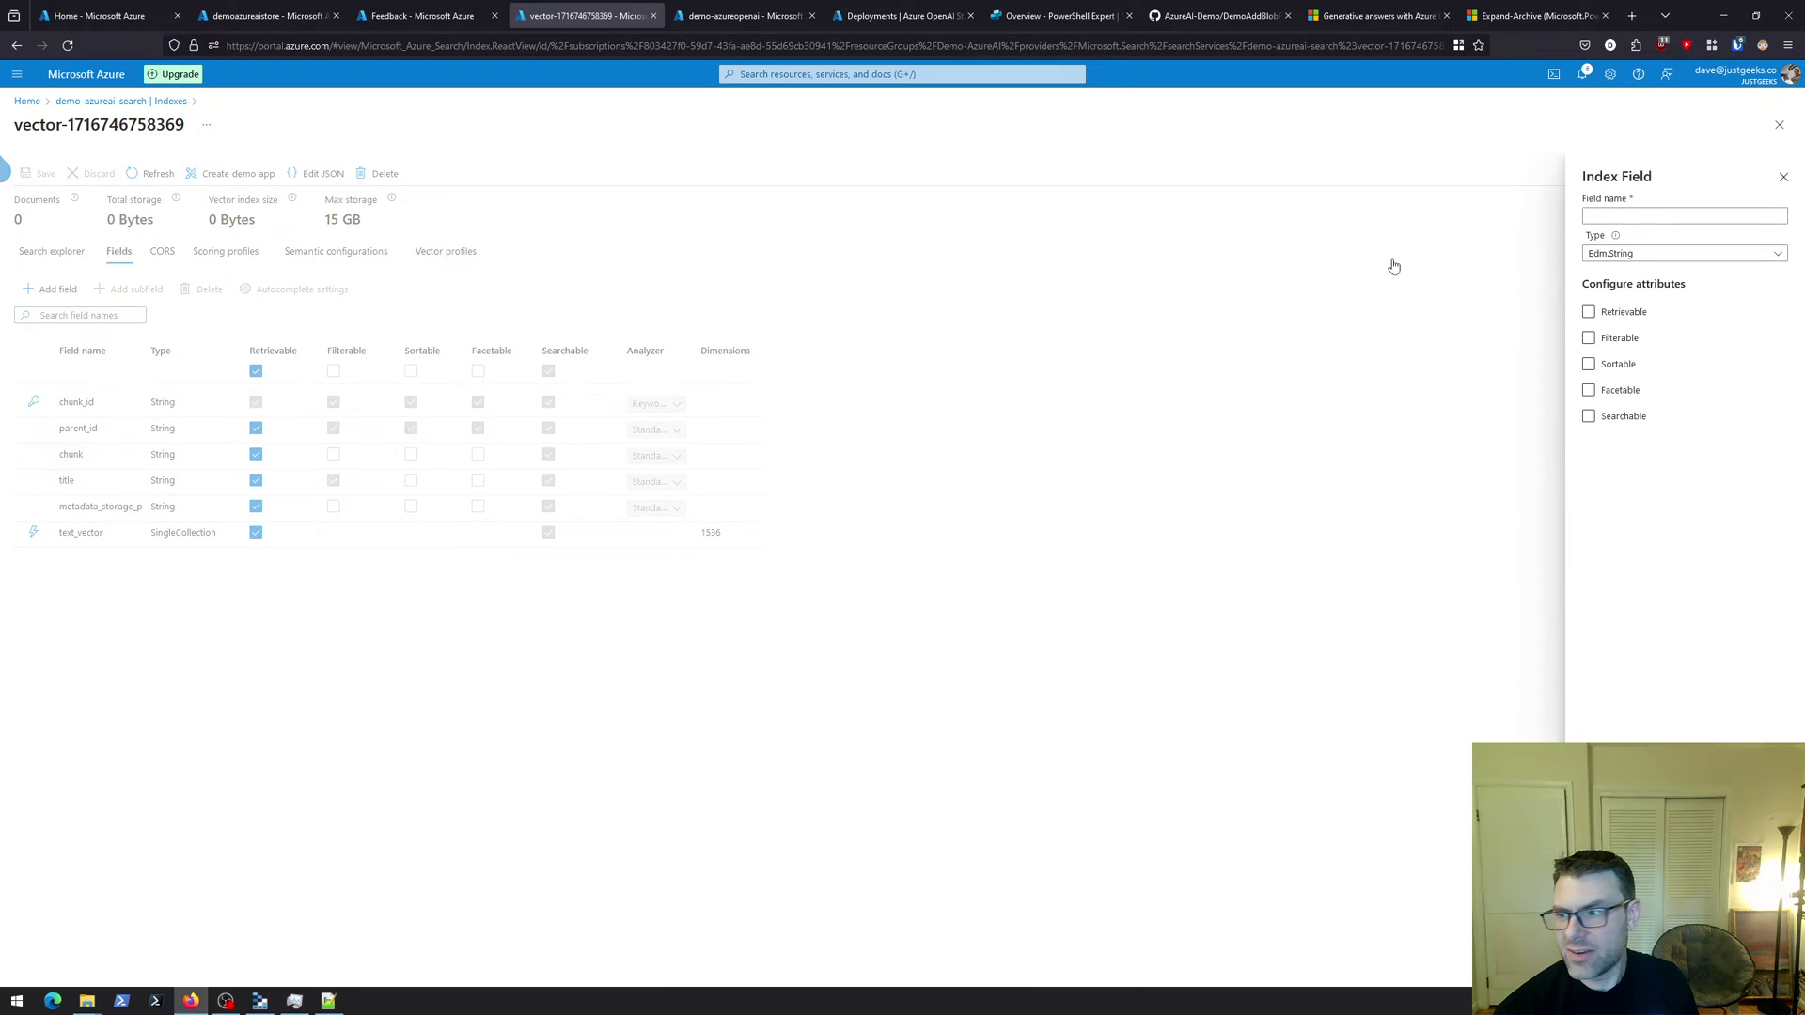
left_click(1627, 217)
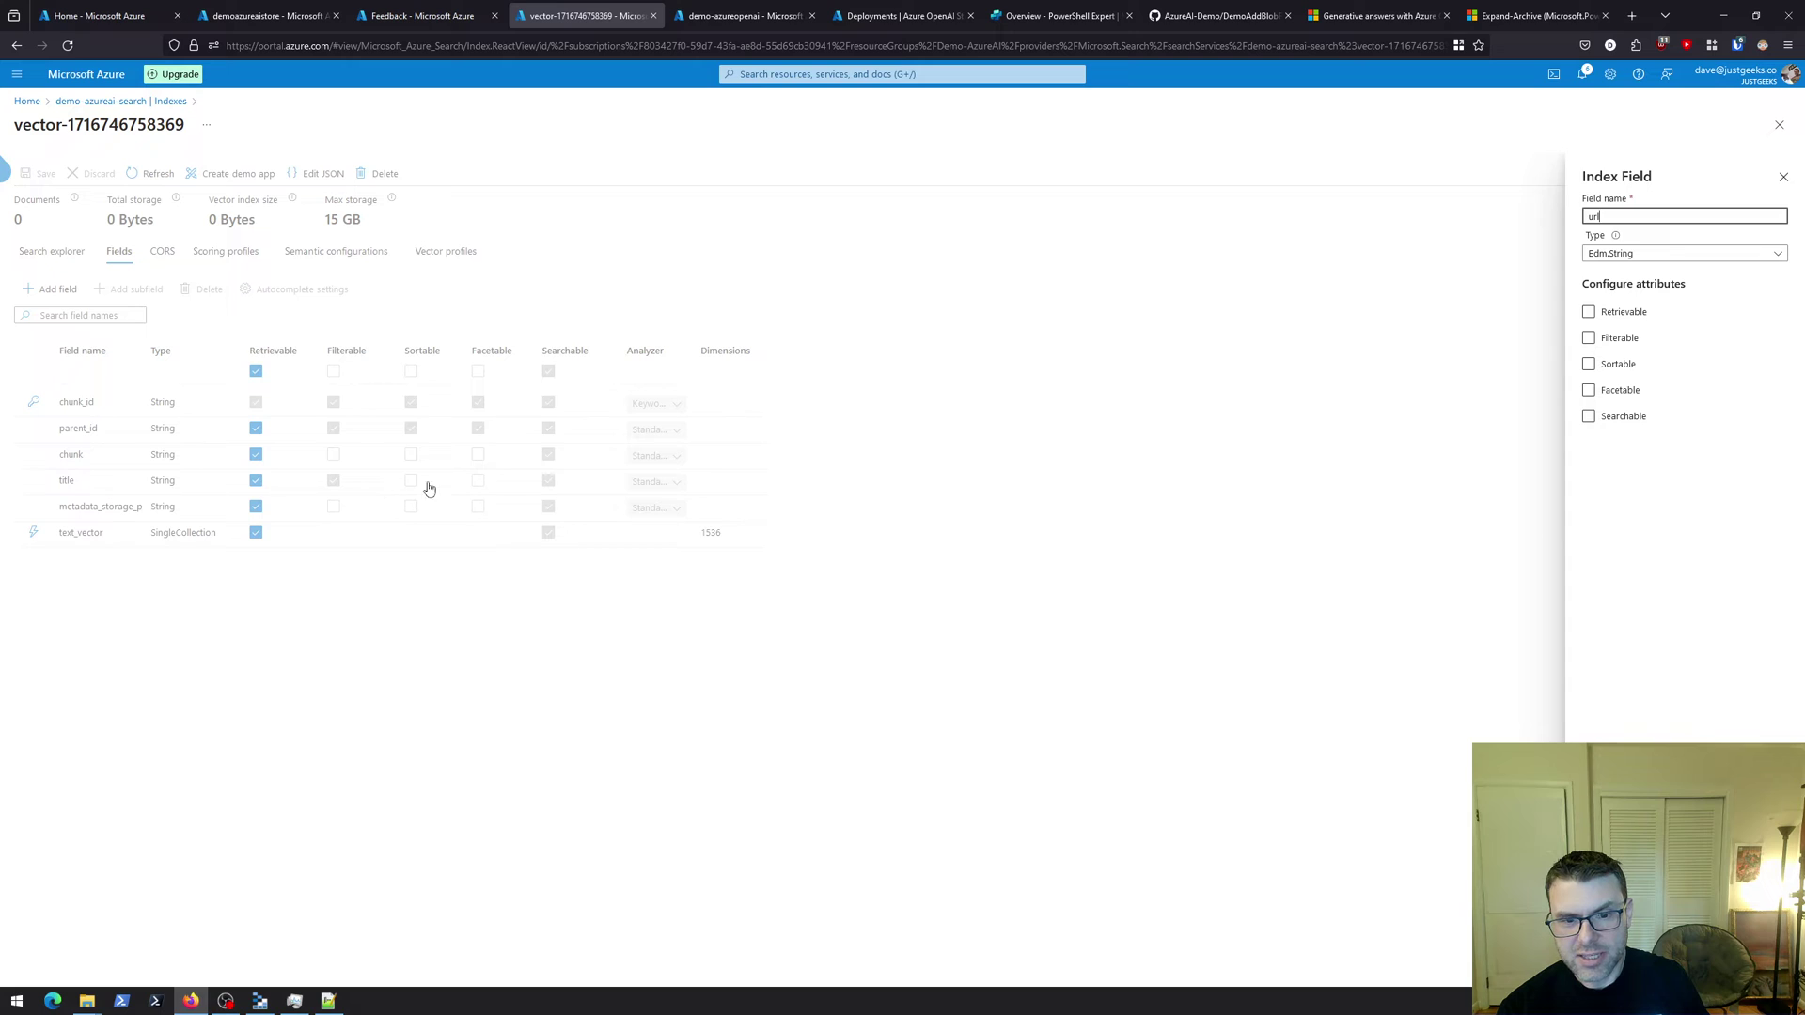
left_click(1628, 314)
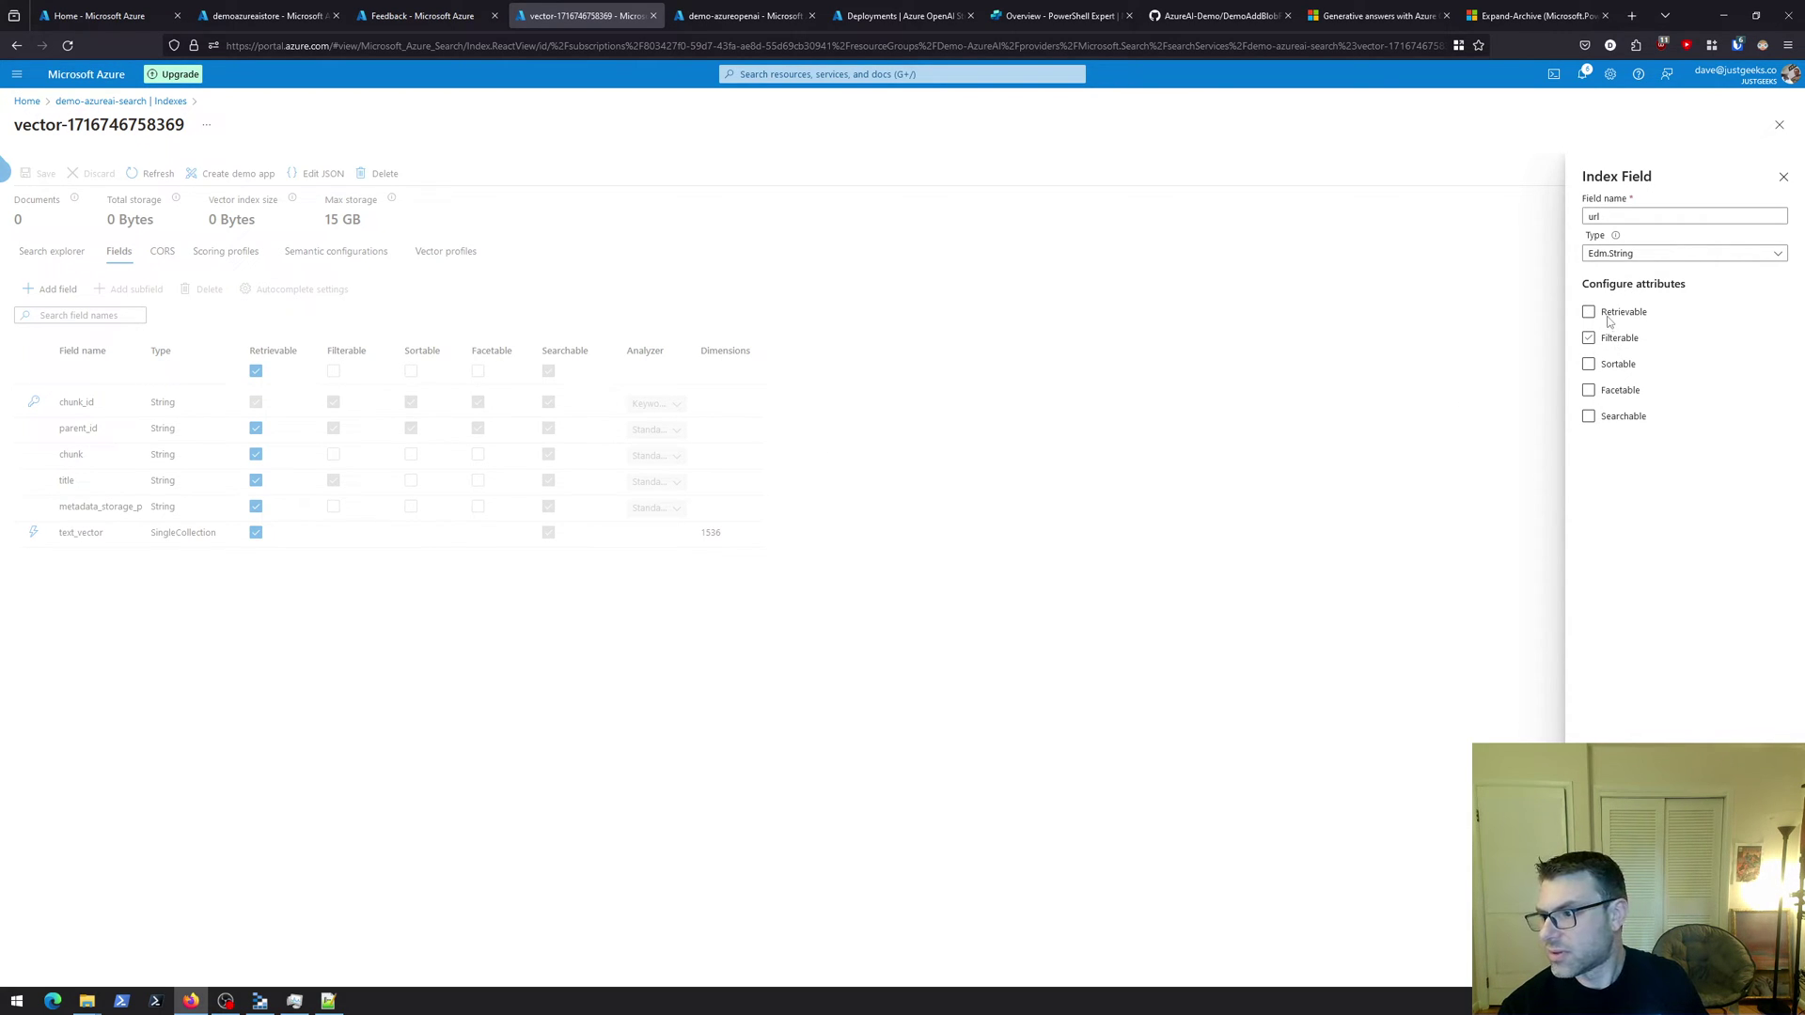
left_click(1588, 313)
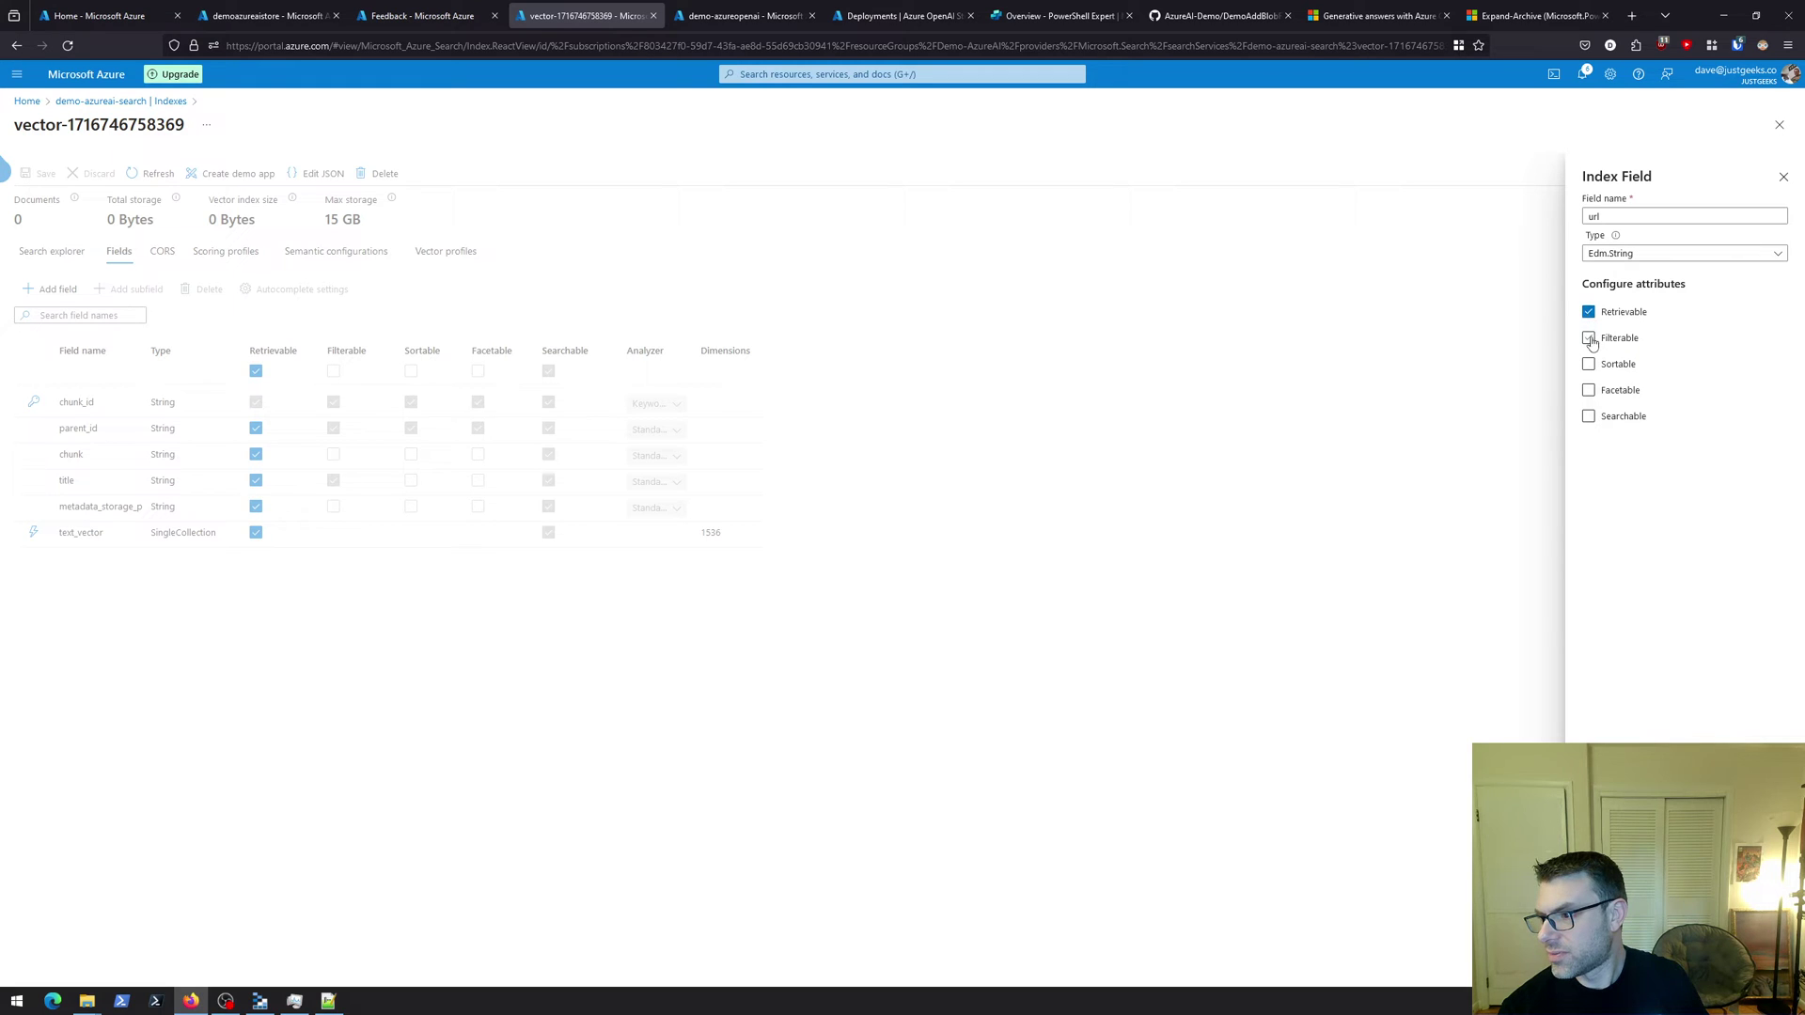
left_click(1589, 339)
left_click(1589, 416)
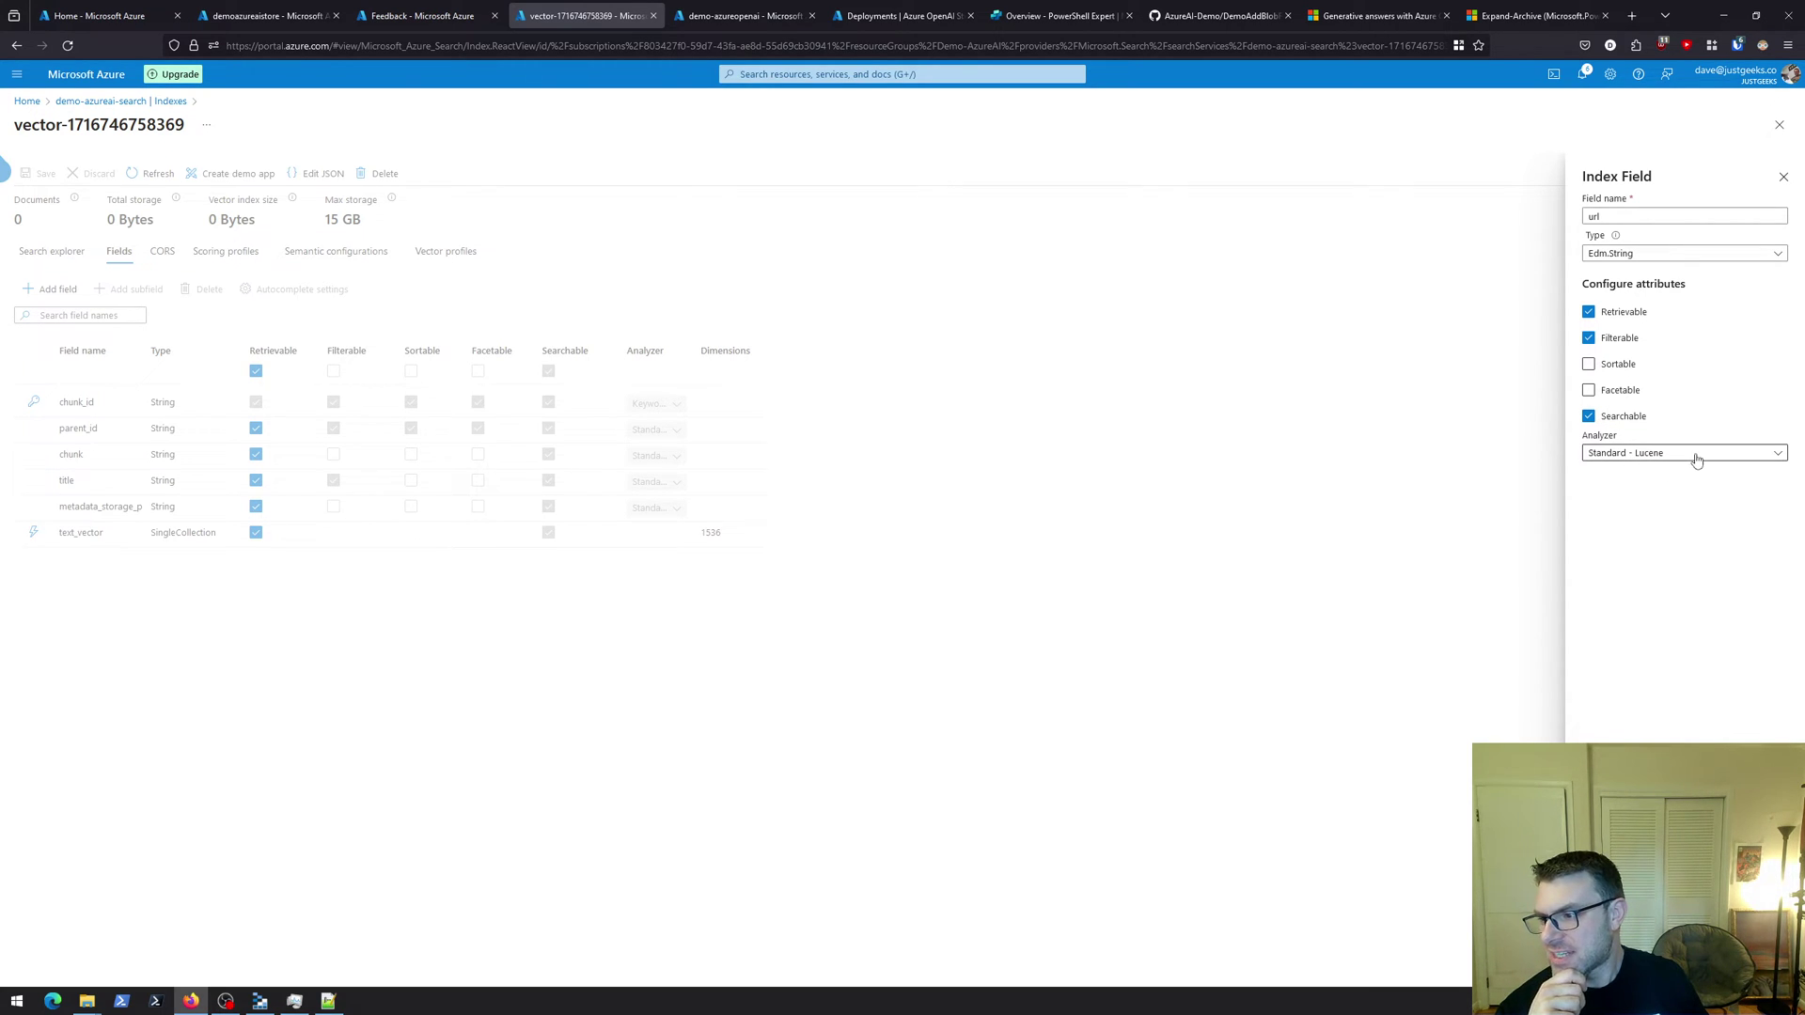
left_click(1606, 965)
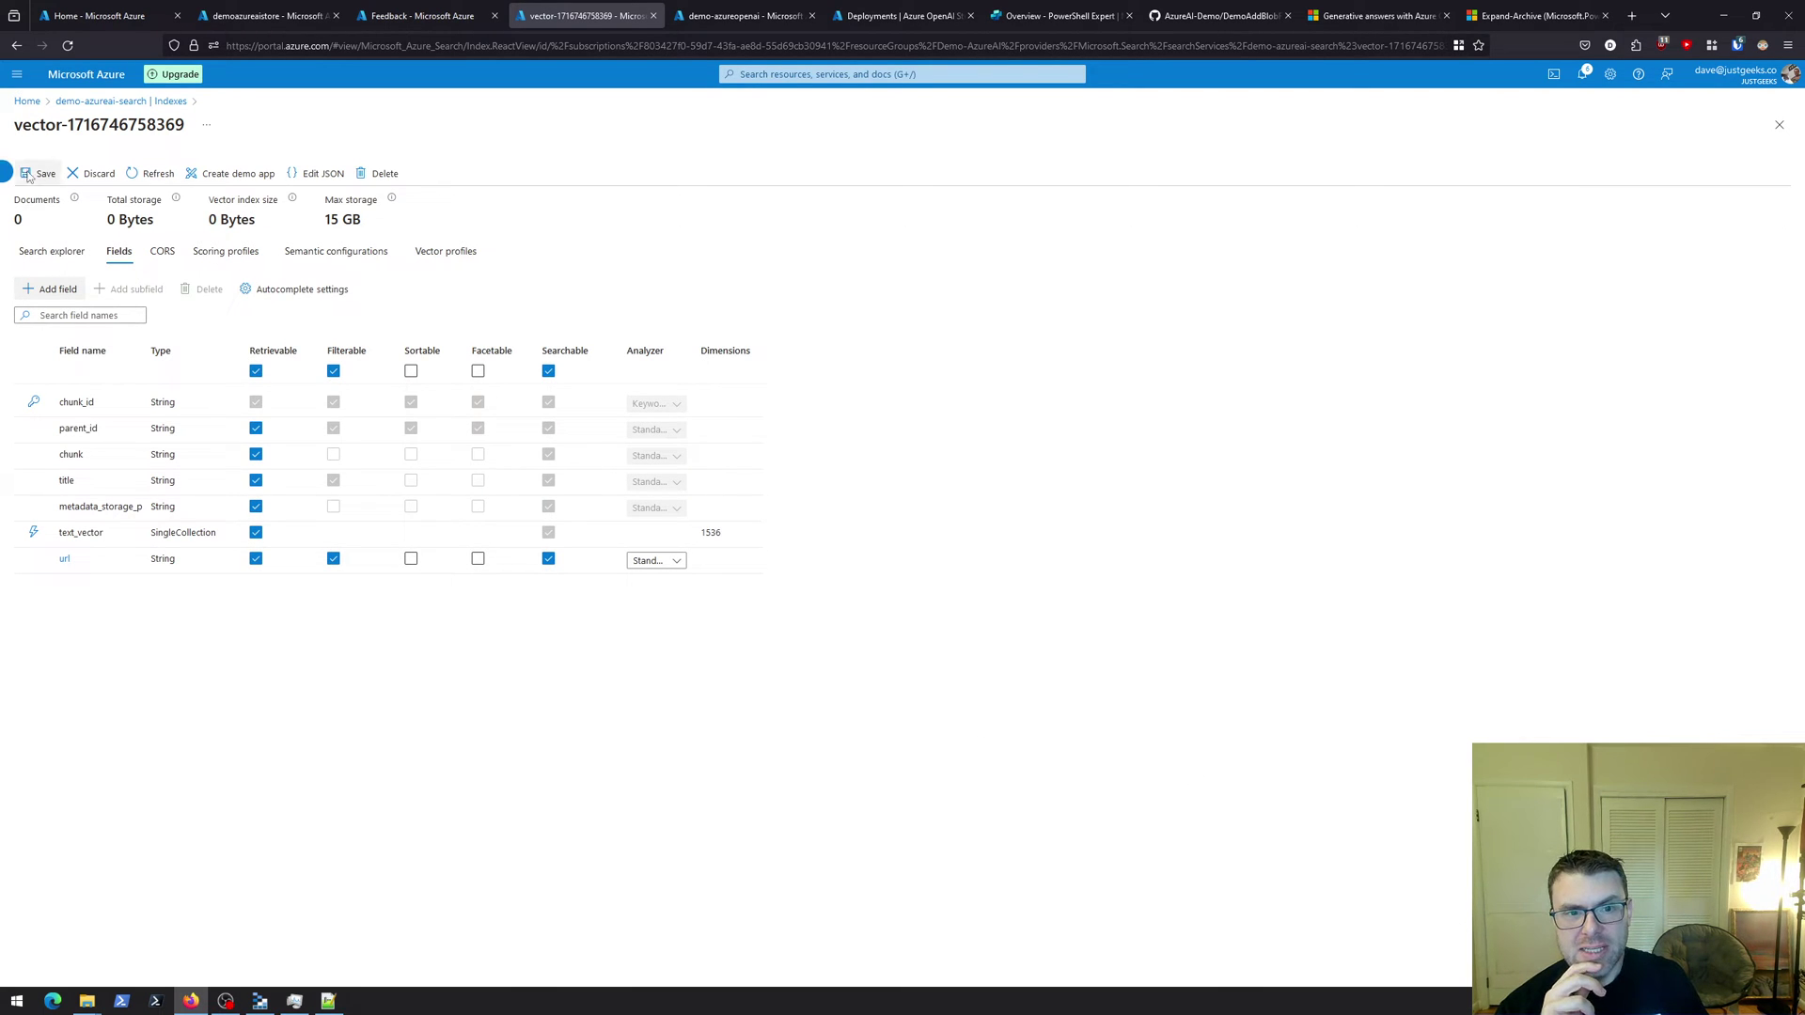
left_click(28, 176)
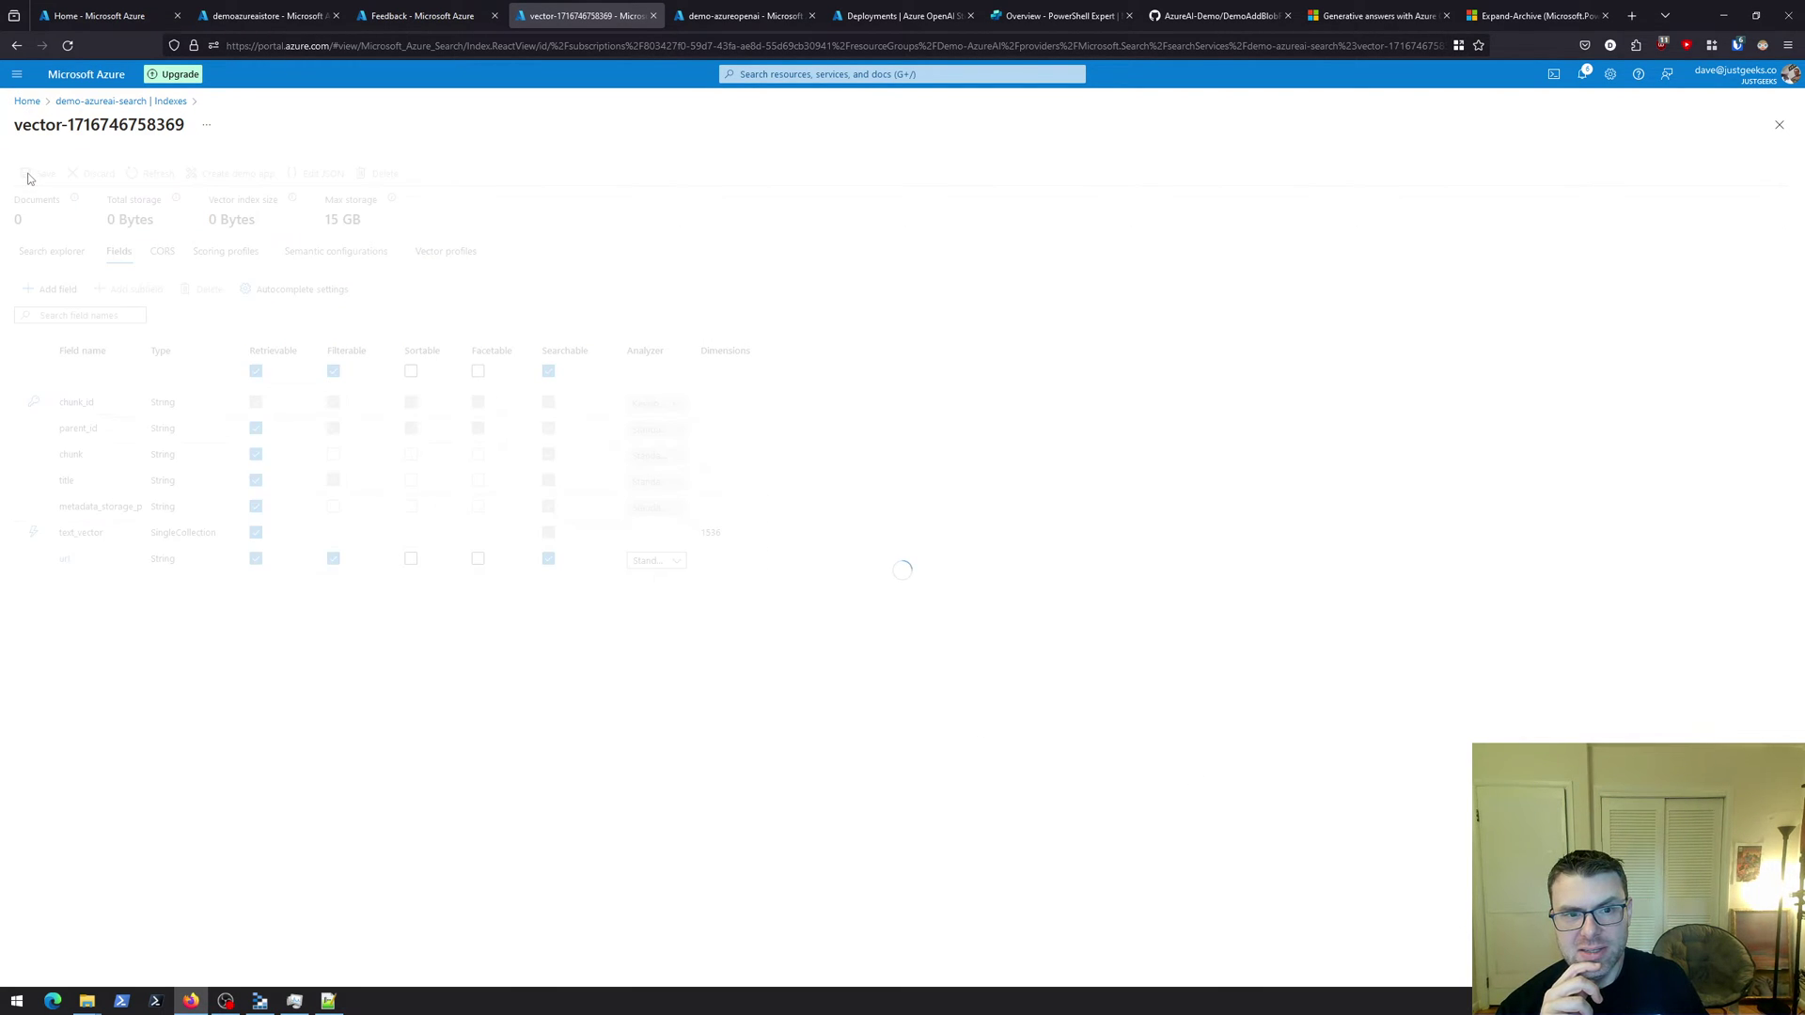
left_click(100, 103)
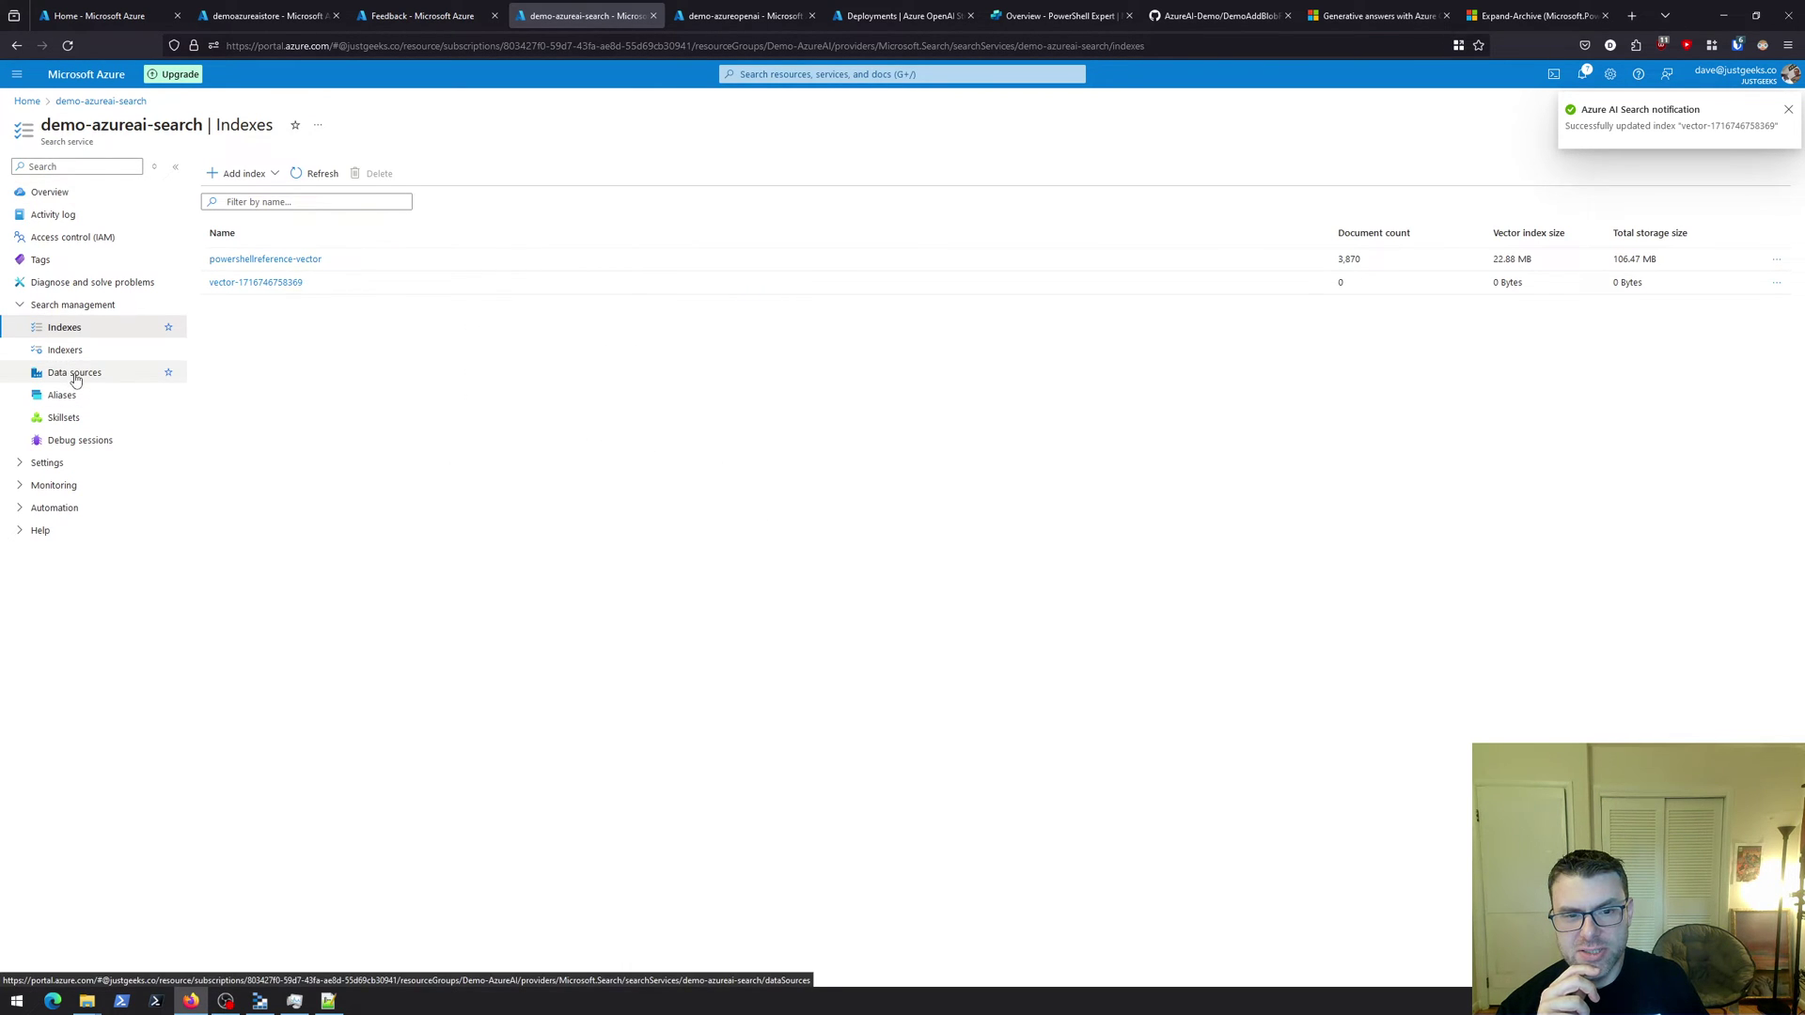
left_click(86, 421)
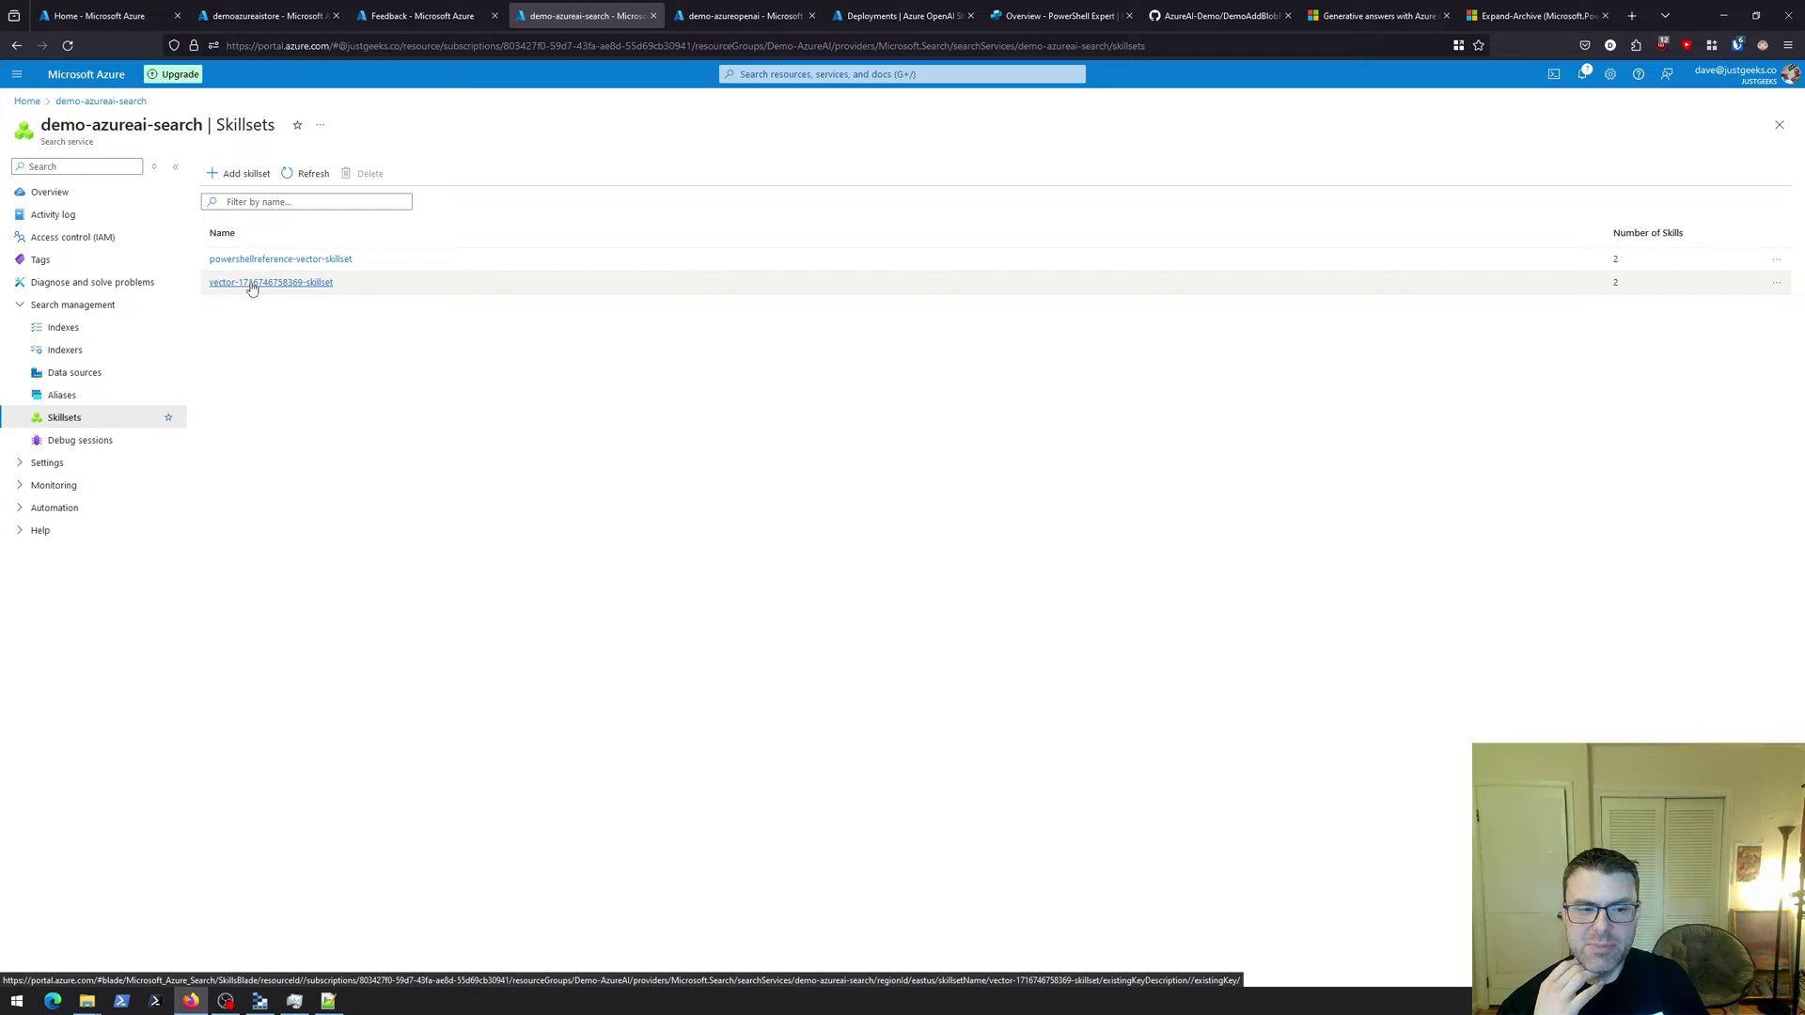
left_click(243, 284)
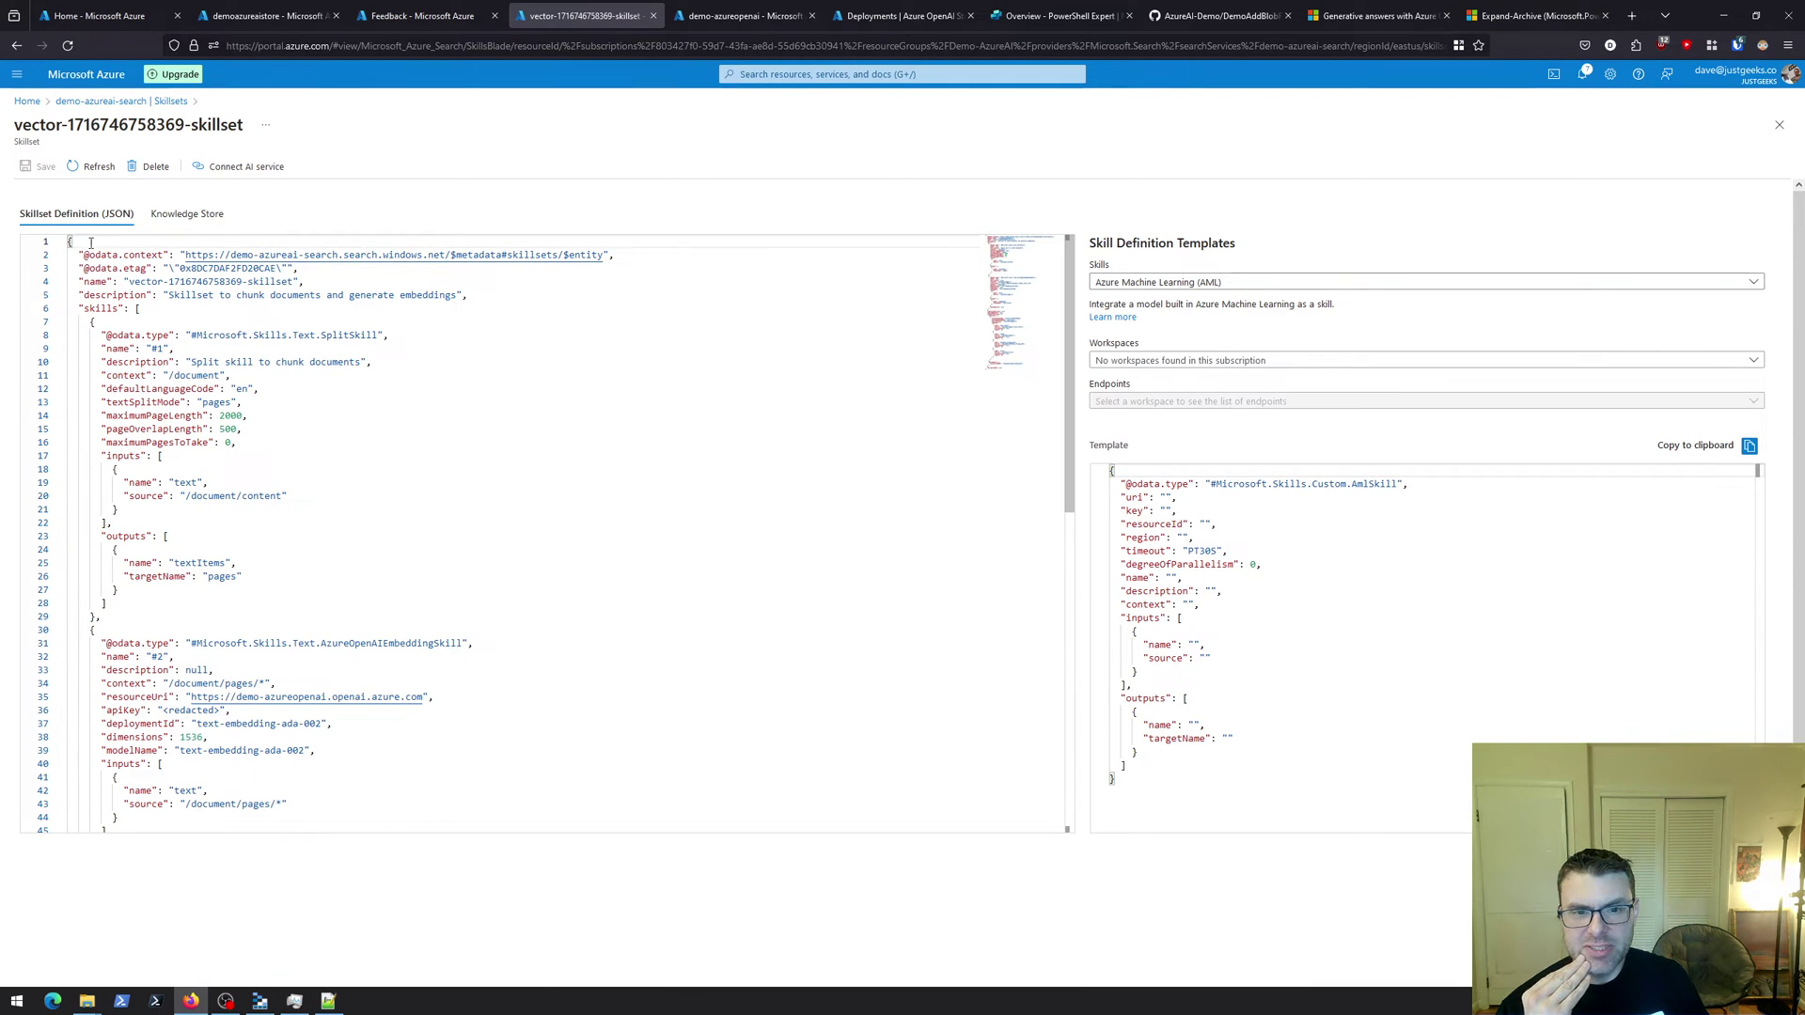
Examine the skillset's JSON definition, including the indexProjections selectors and their field mappings
scroll(223, 474, "down", 2)
scroll(221, 460, "up", 2)
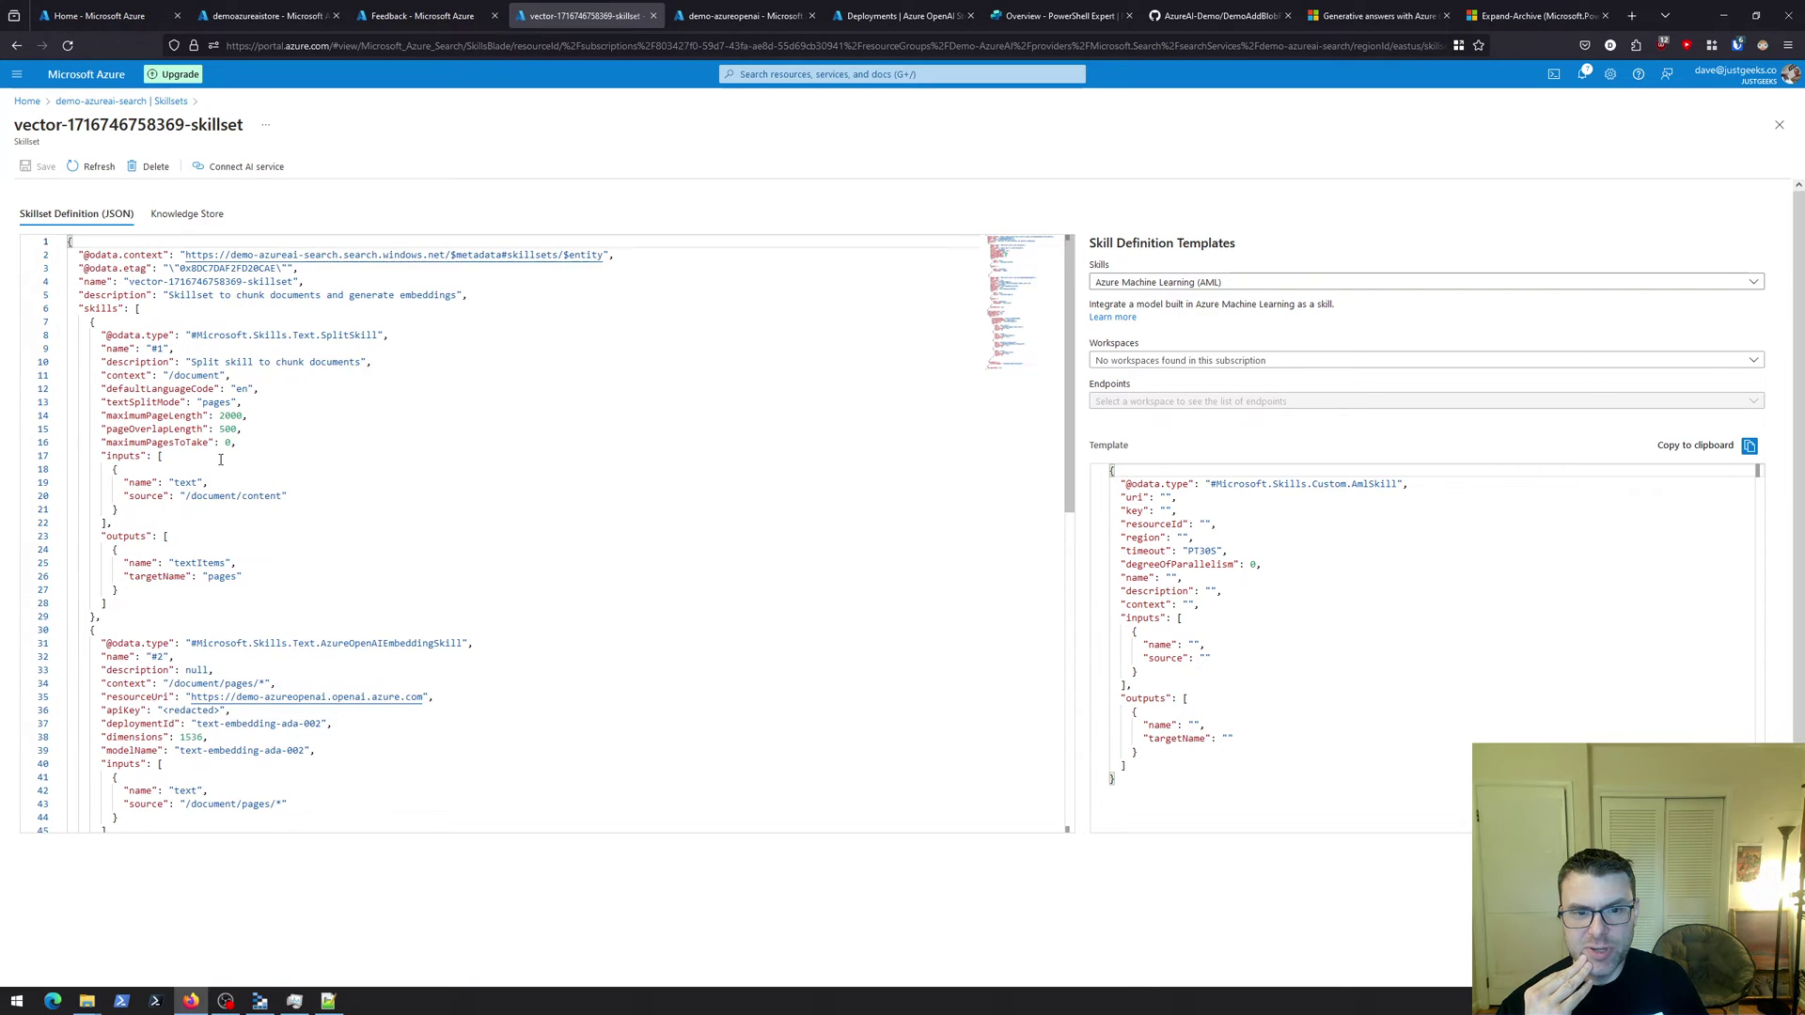
scroll(226, 458, "down", 3)
scroll(225, 459, "down", 10)
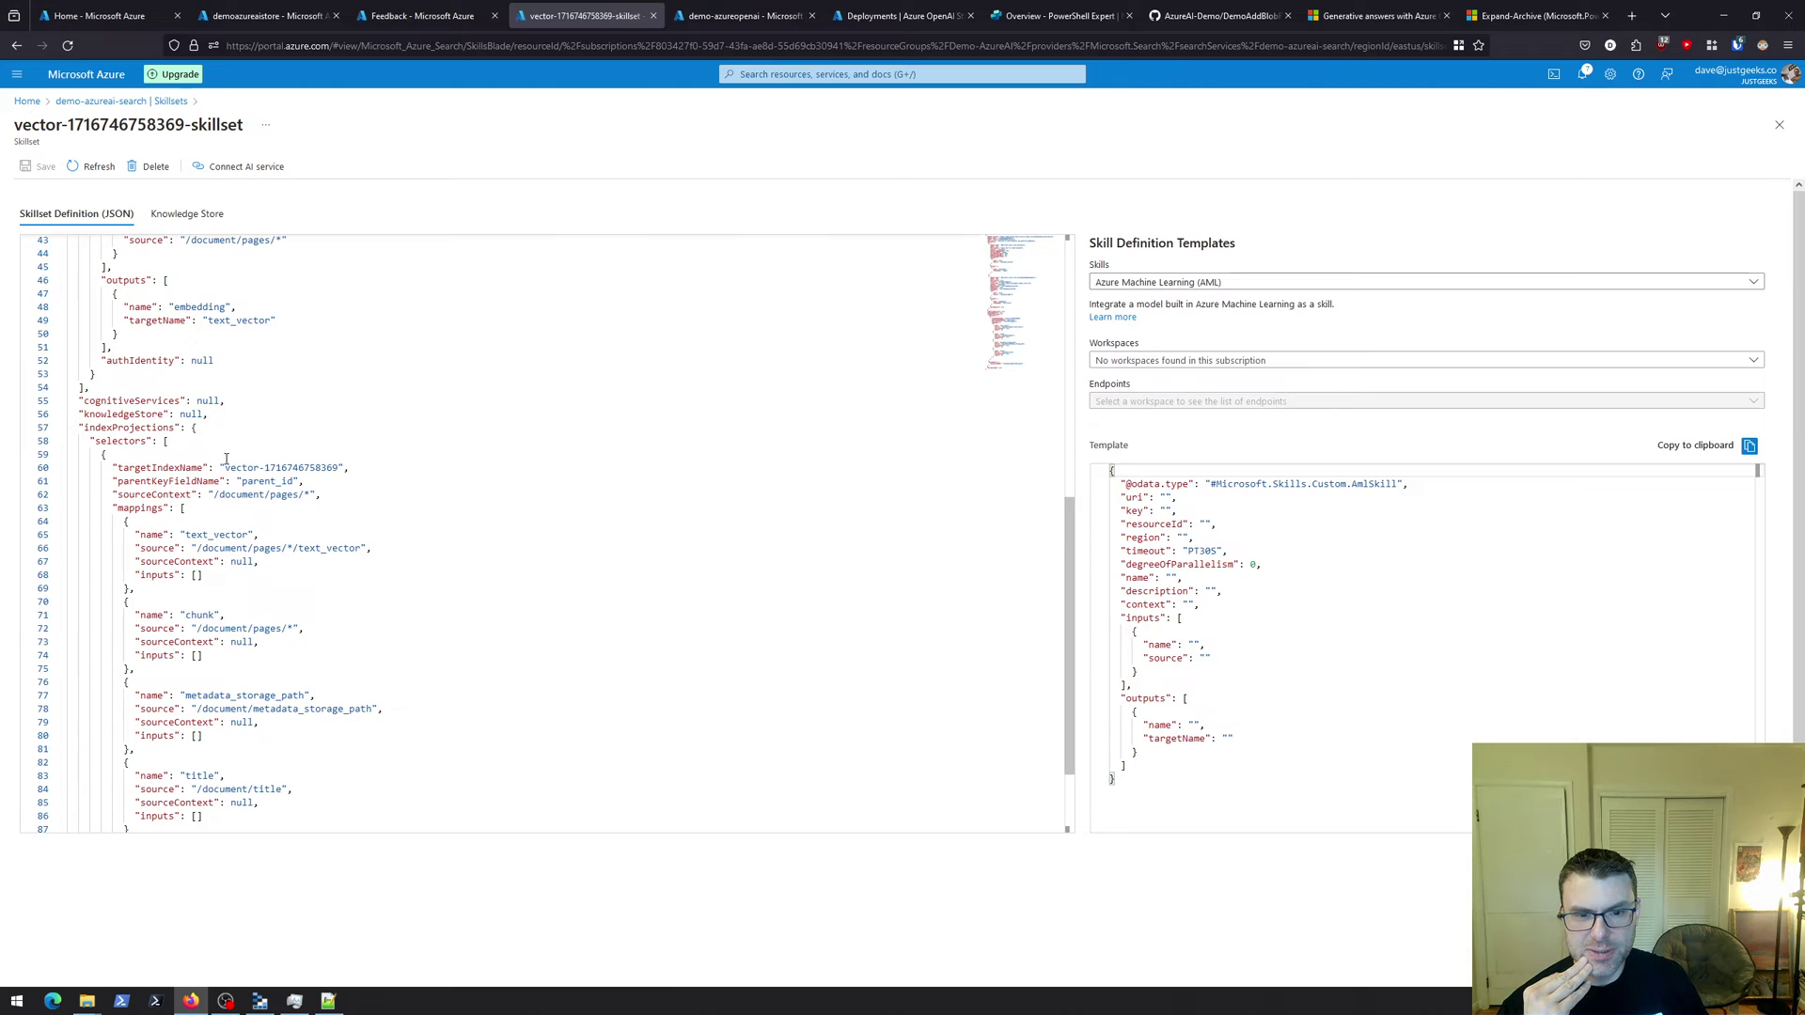
scroll(225, 459, "down", 1)
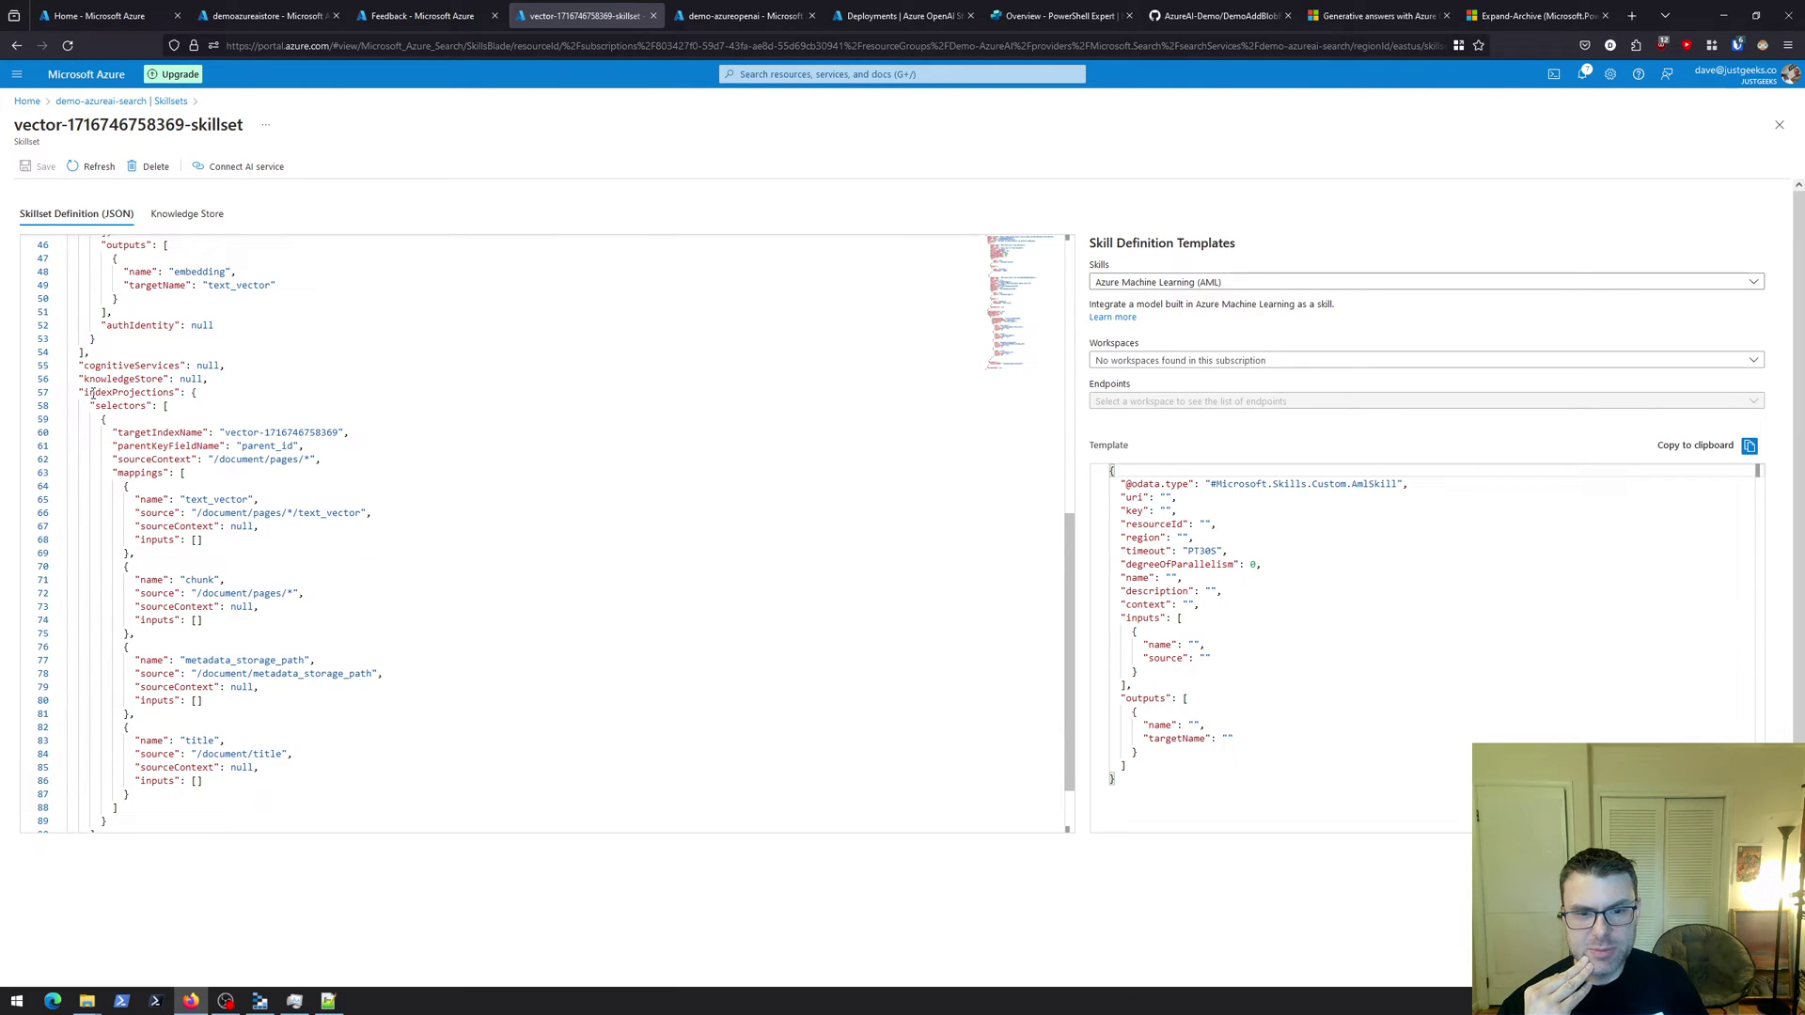
left_click_drag(85, 394, 176, 392)
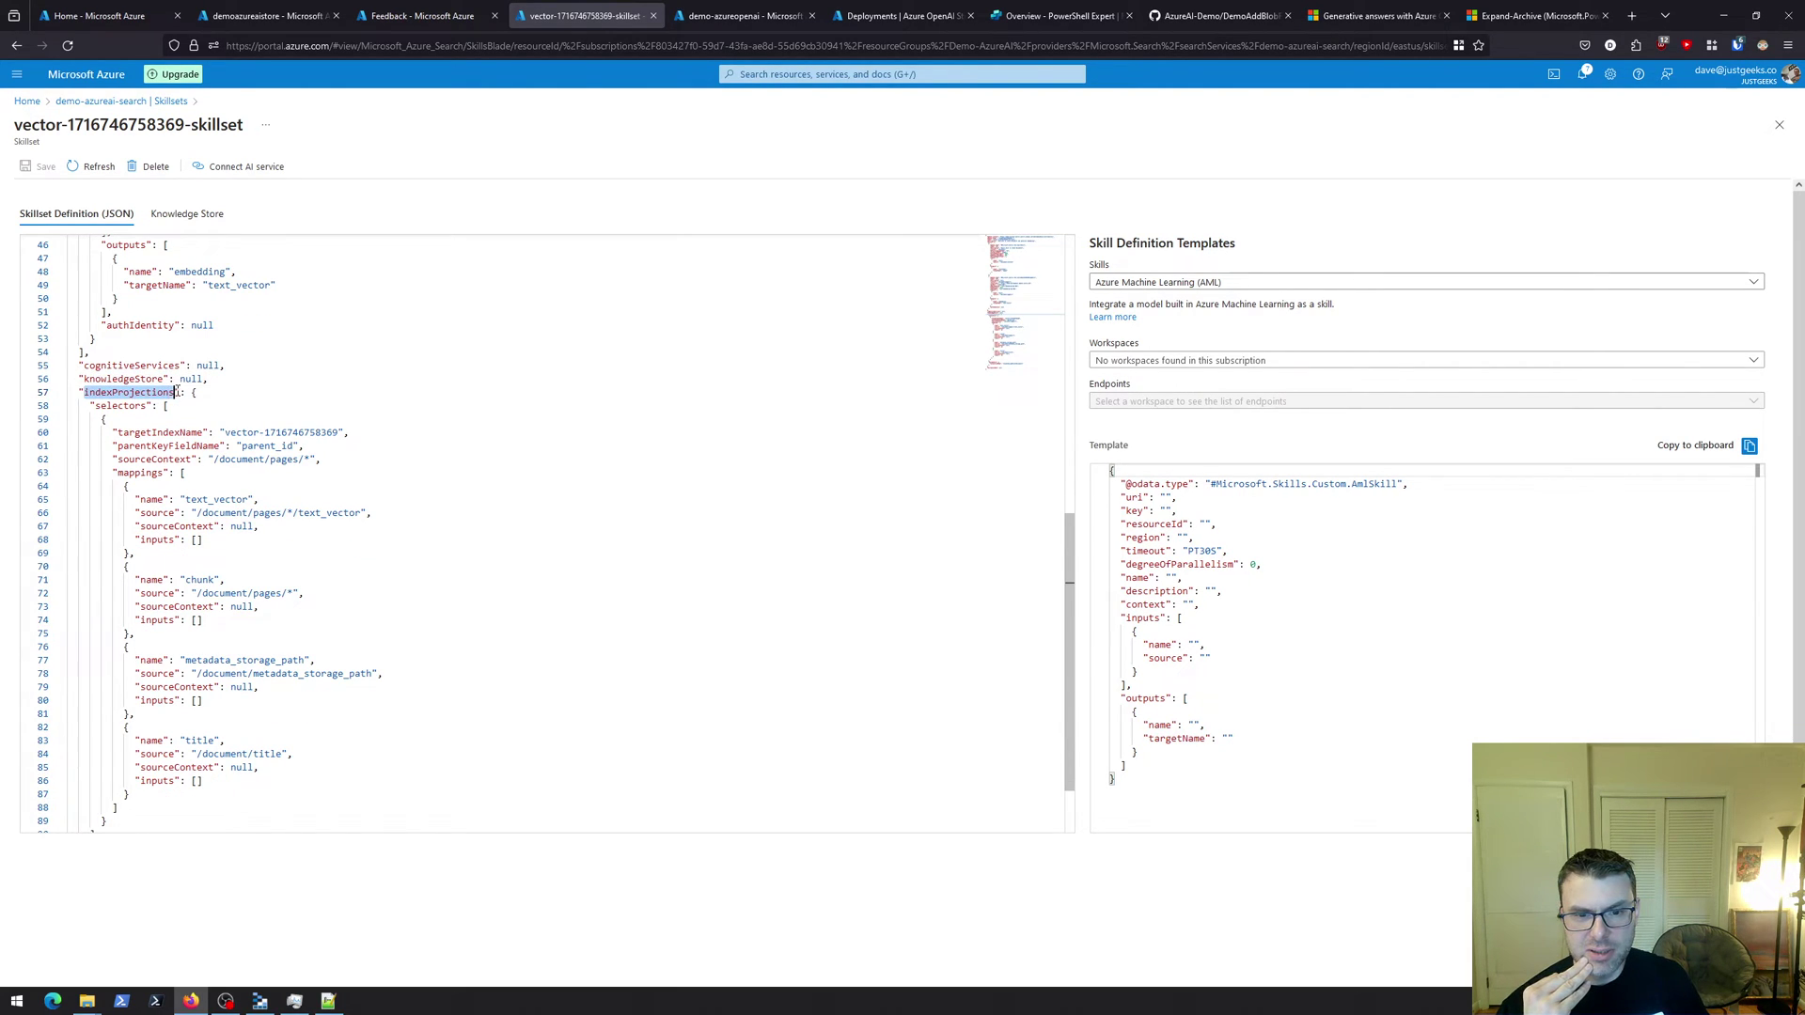
left_click(341, 548)
scroll(320, 554, "down", 2)
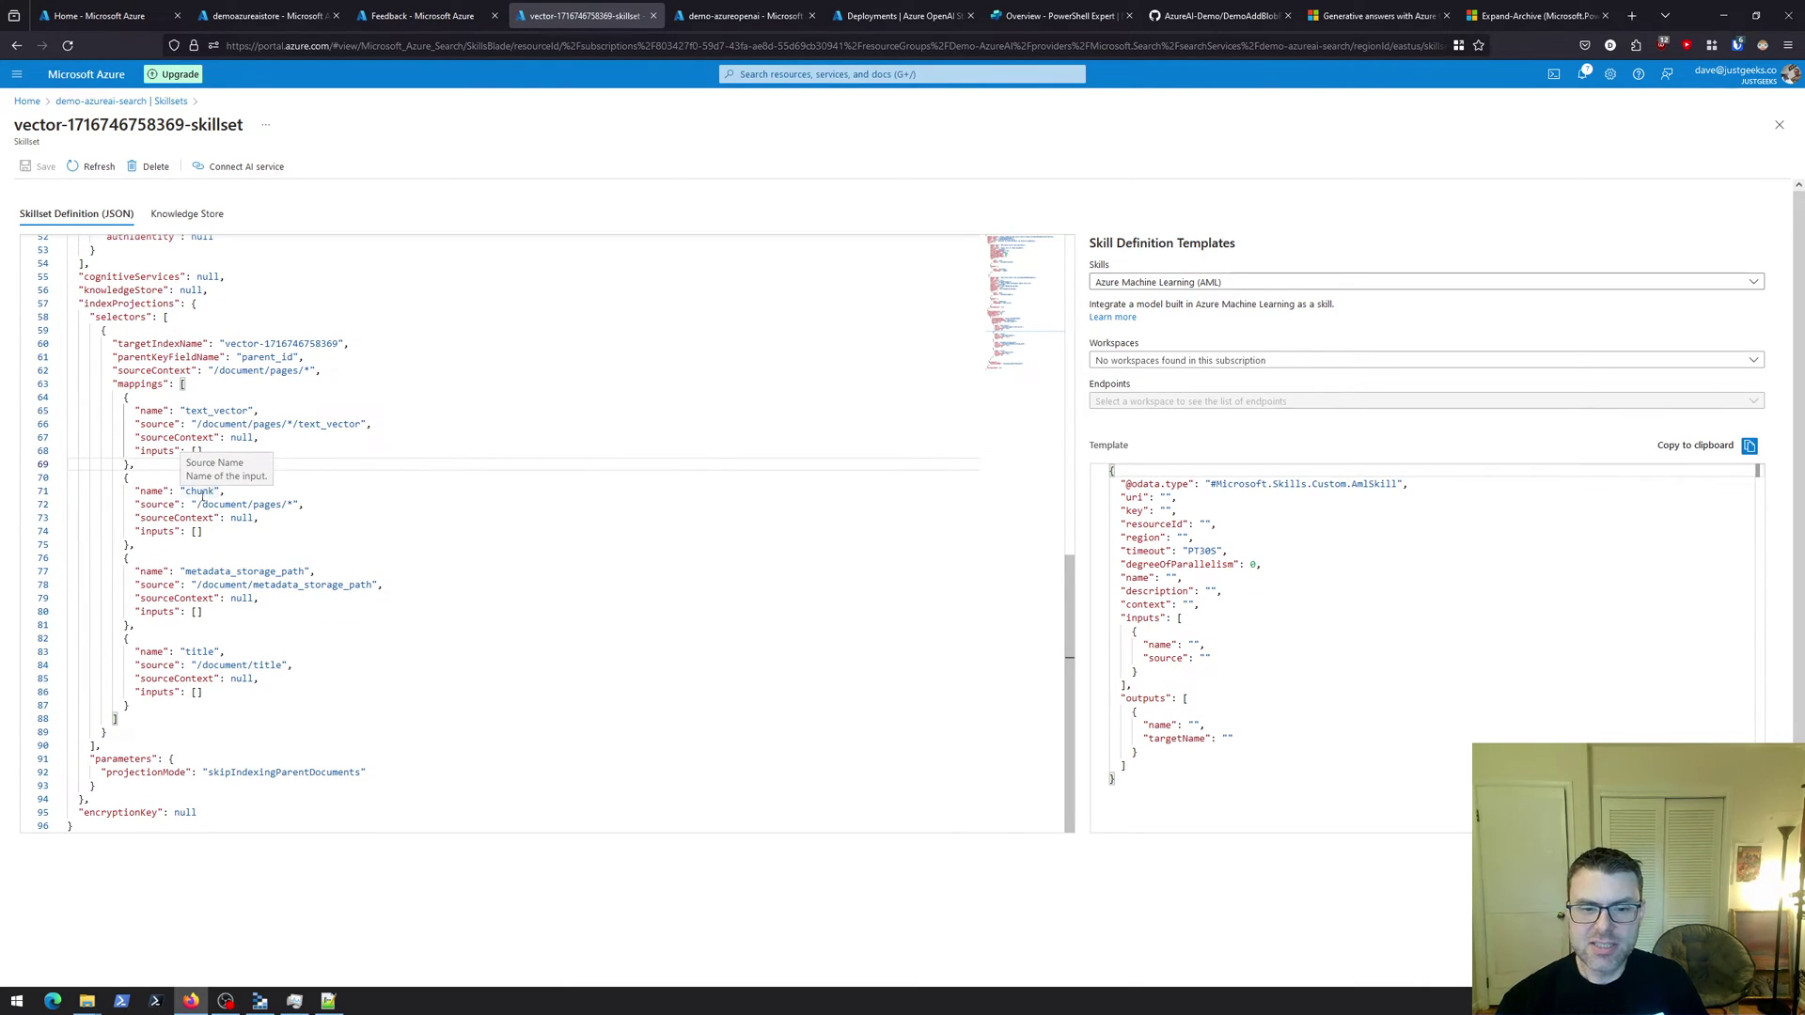
scroll(170, 452, "up", 2)
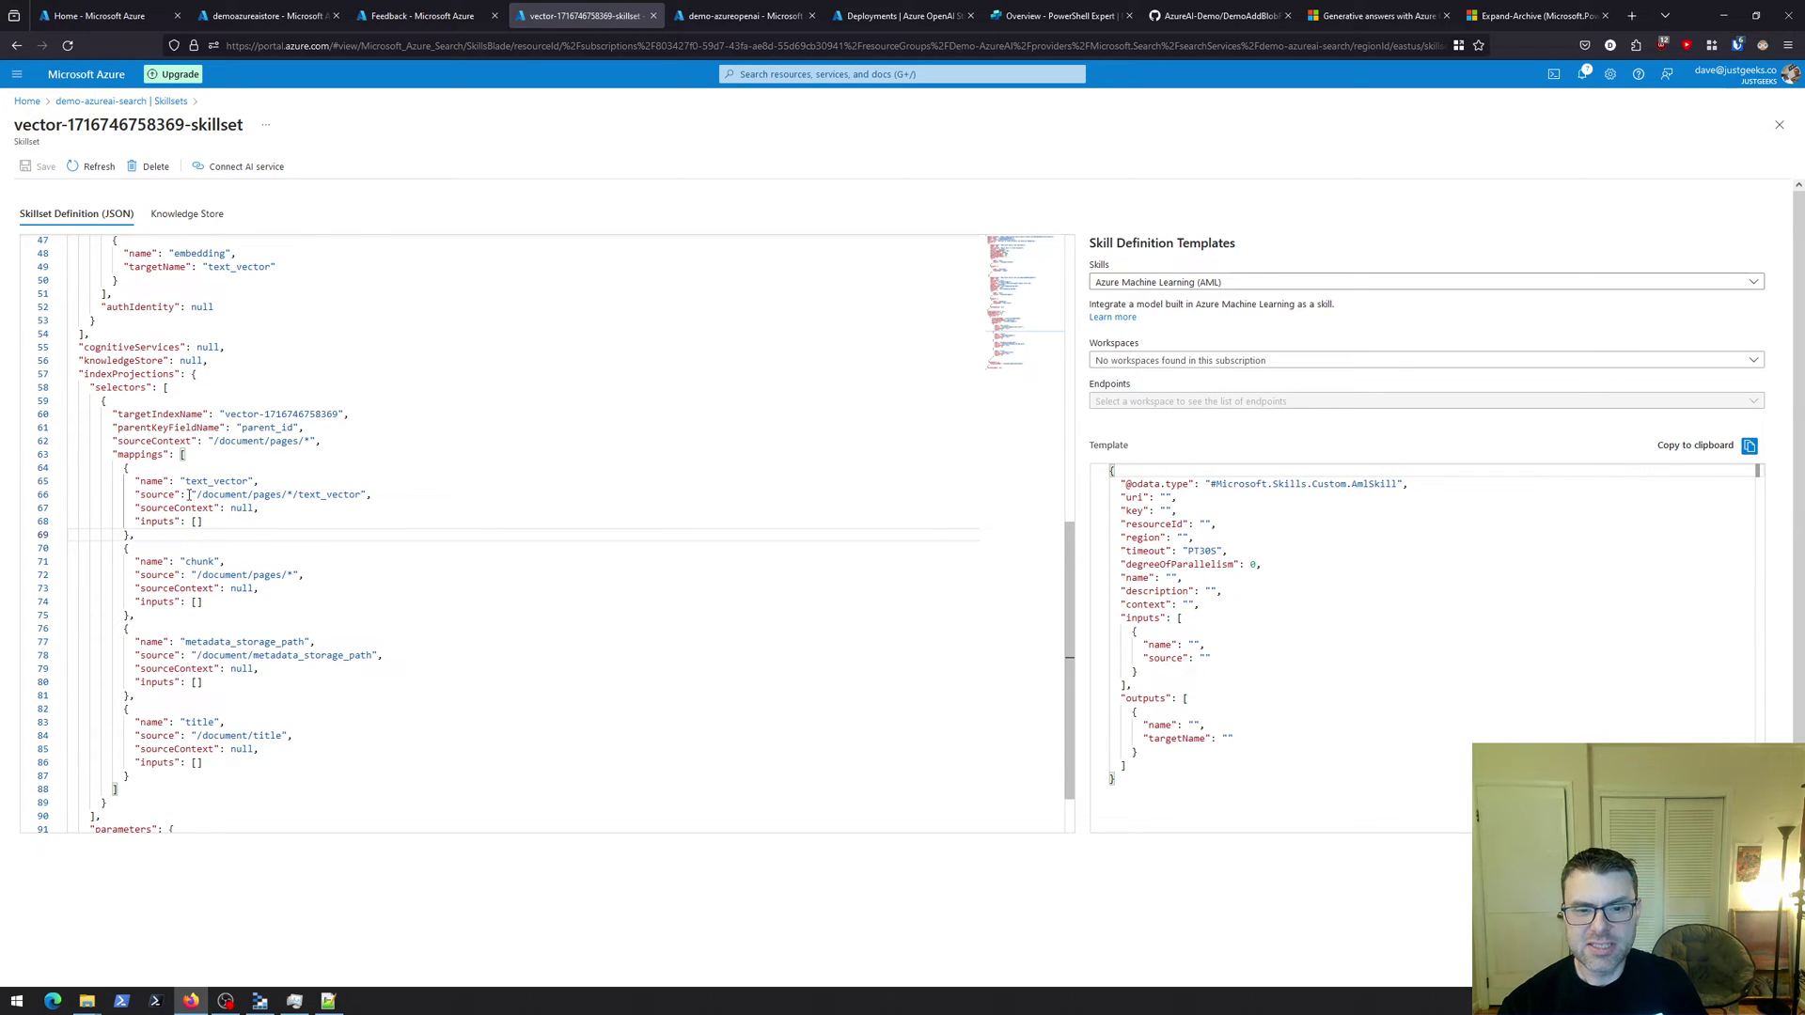
scroll(249, 570, "down", 2)
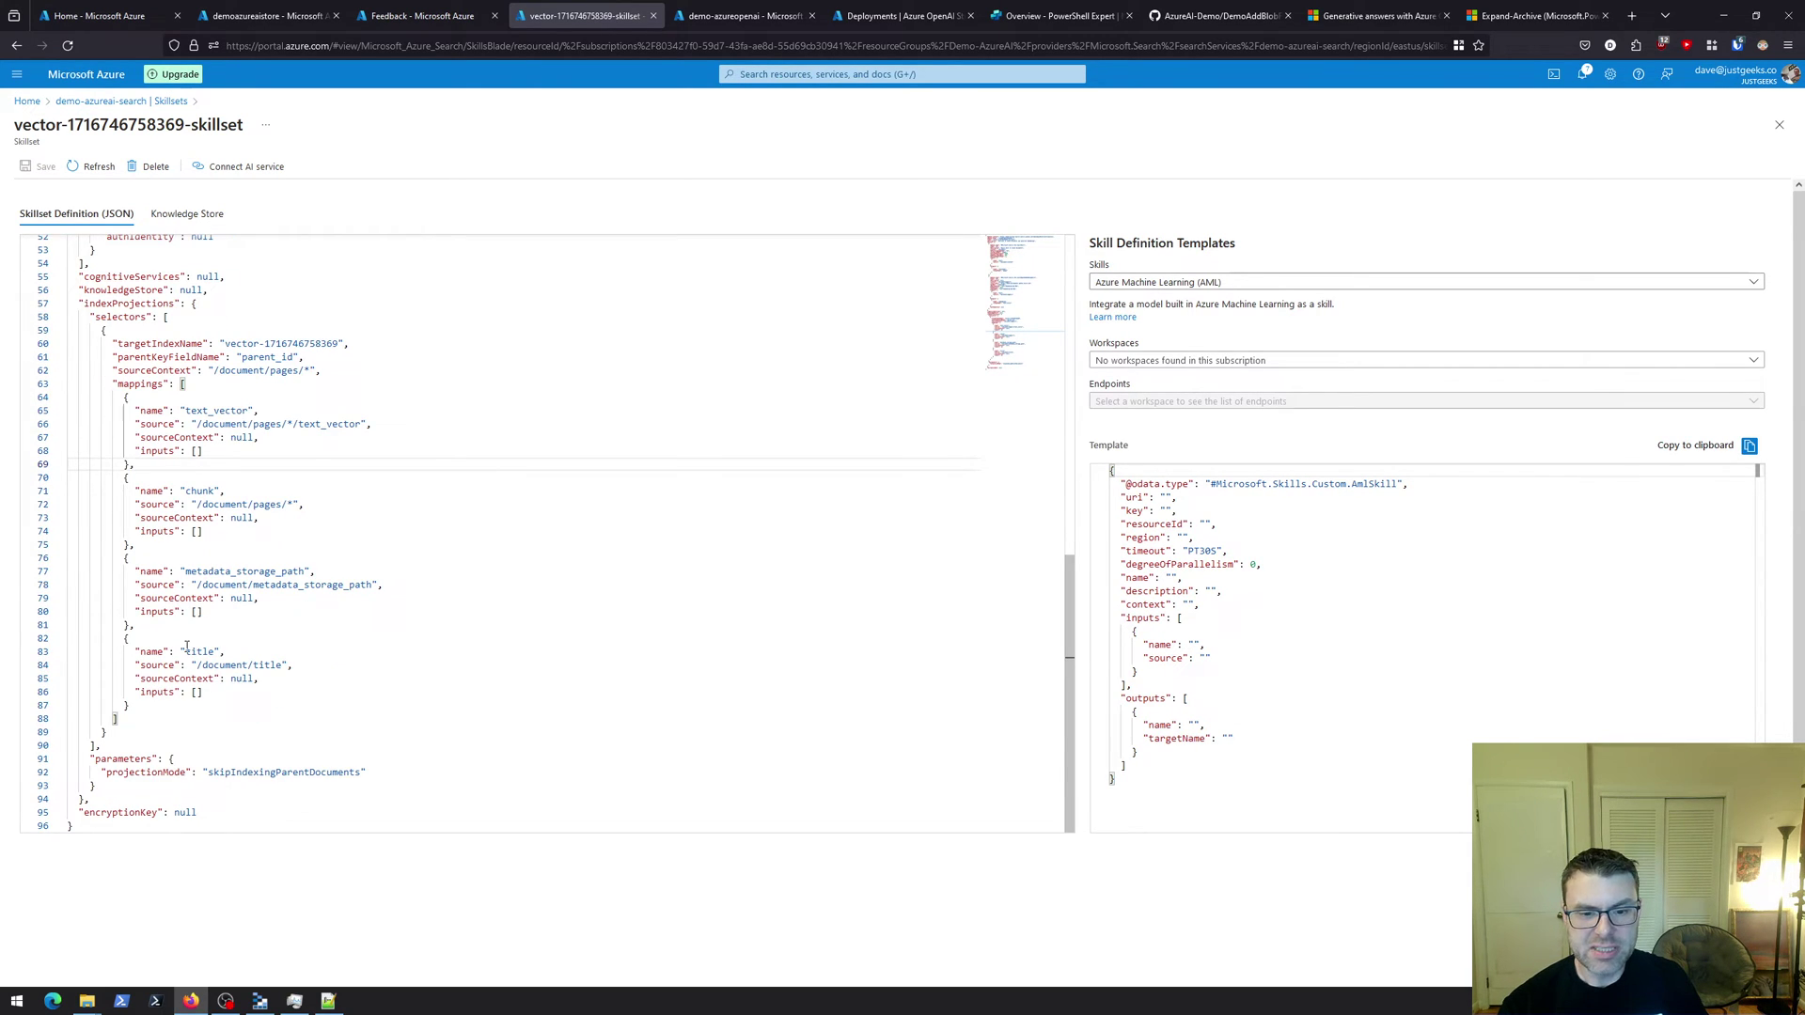
Duplicate the title mapping at the end of the indexProjections mappings, separating the two entries with a comma
left_click(143, 705)
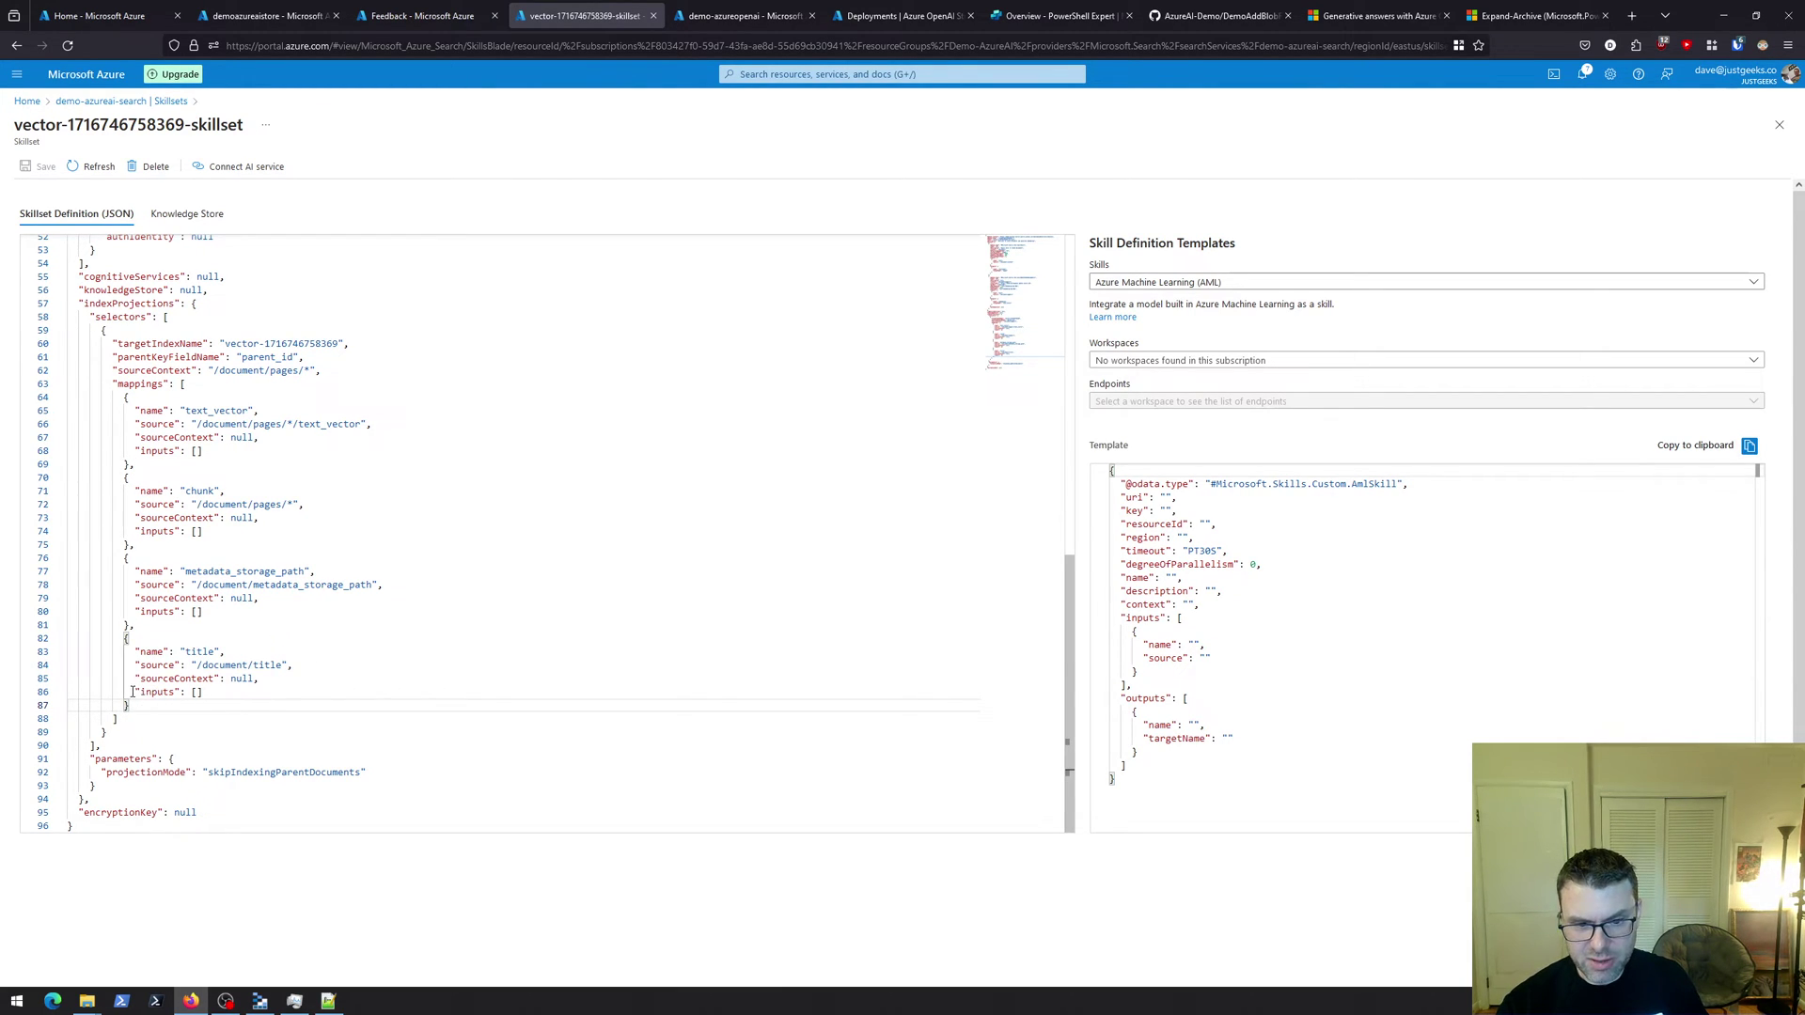
left_click_drag(132, 704, 112, 639)
key("ctrl+c")
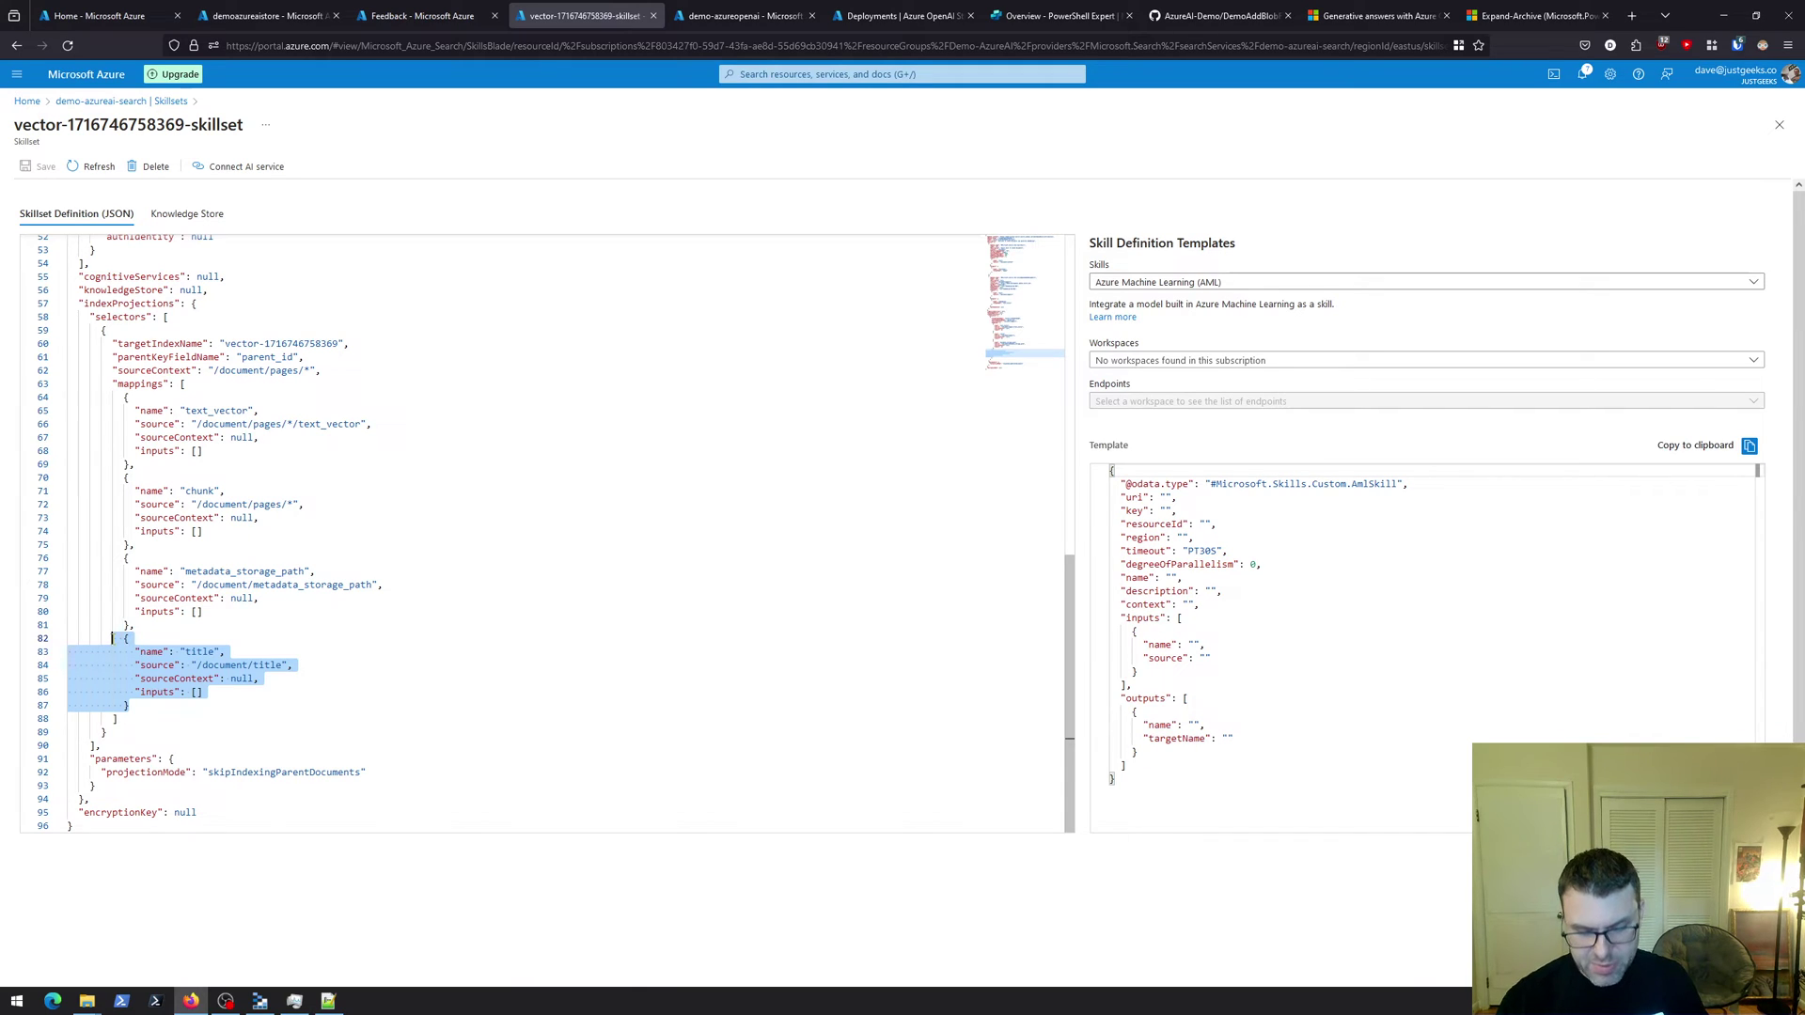
left_click(152, 706)
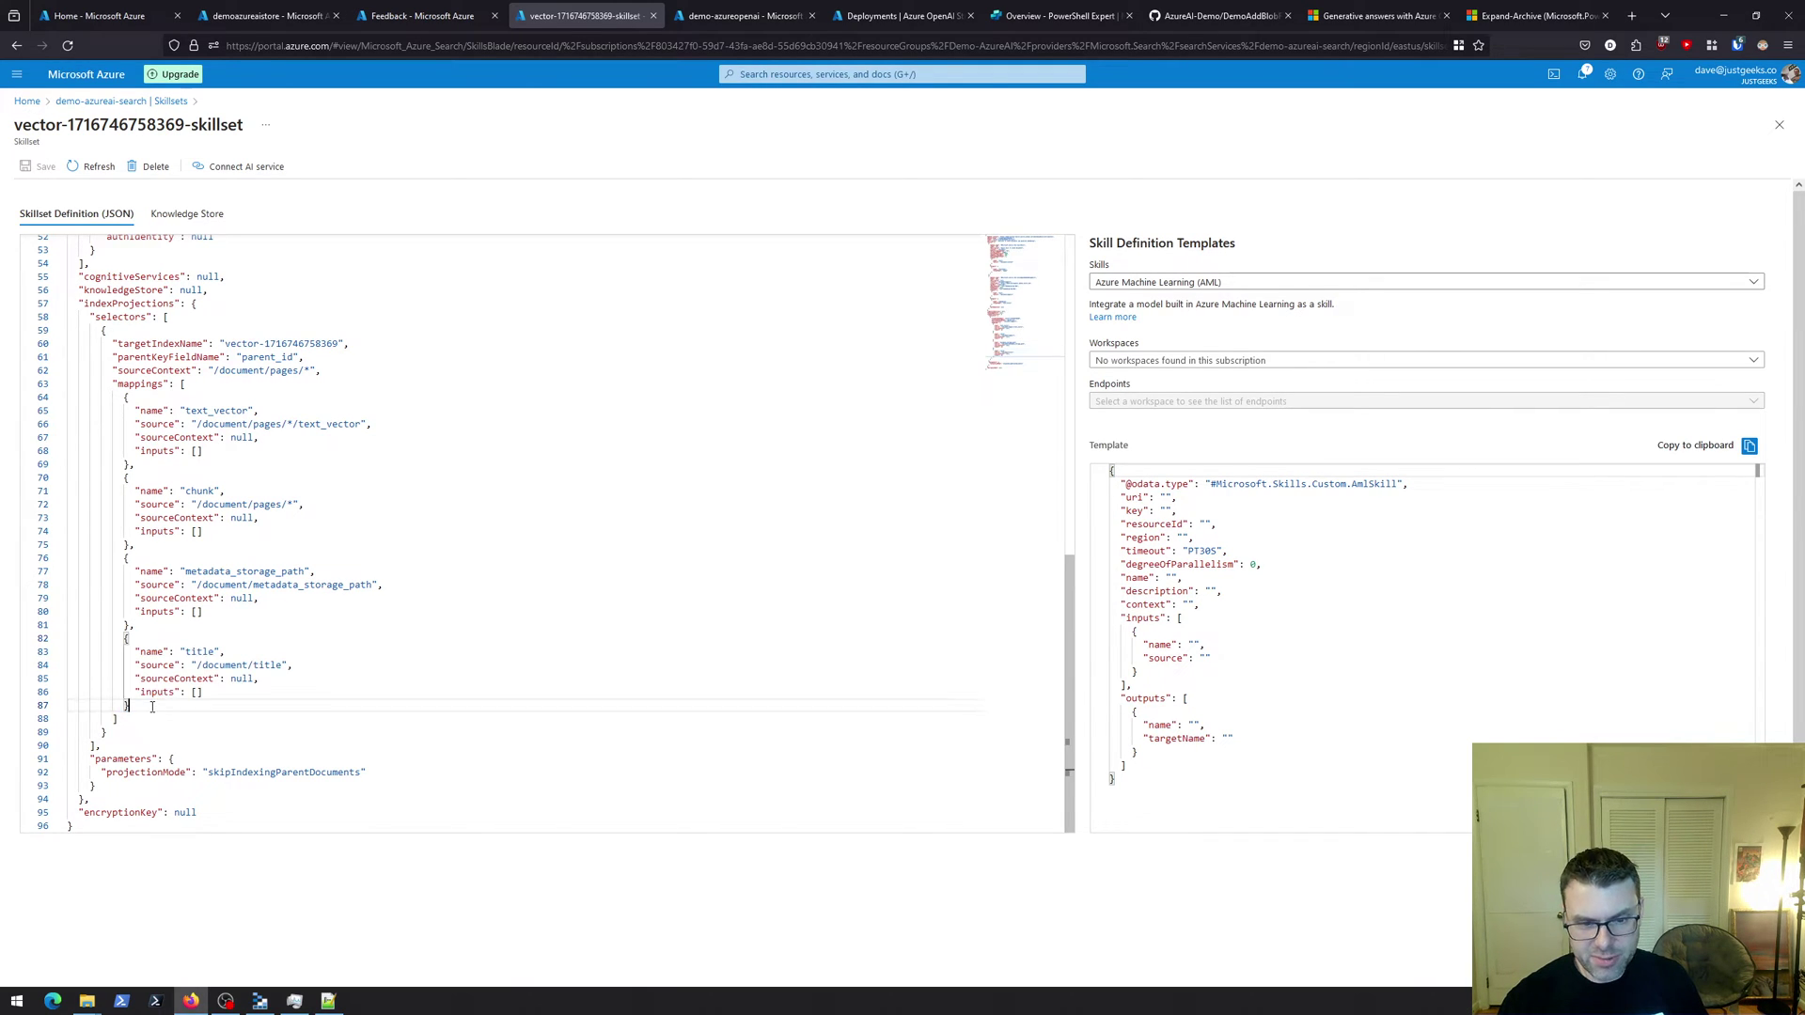
type(",")
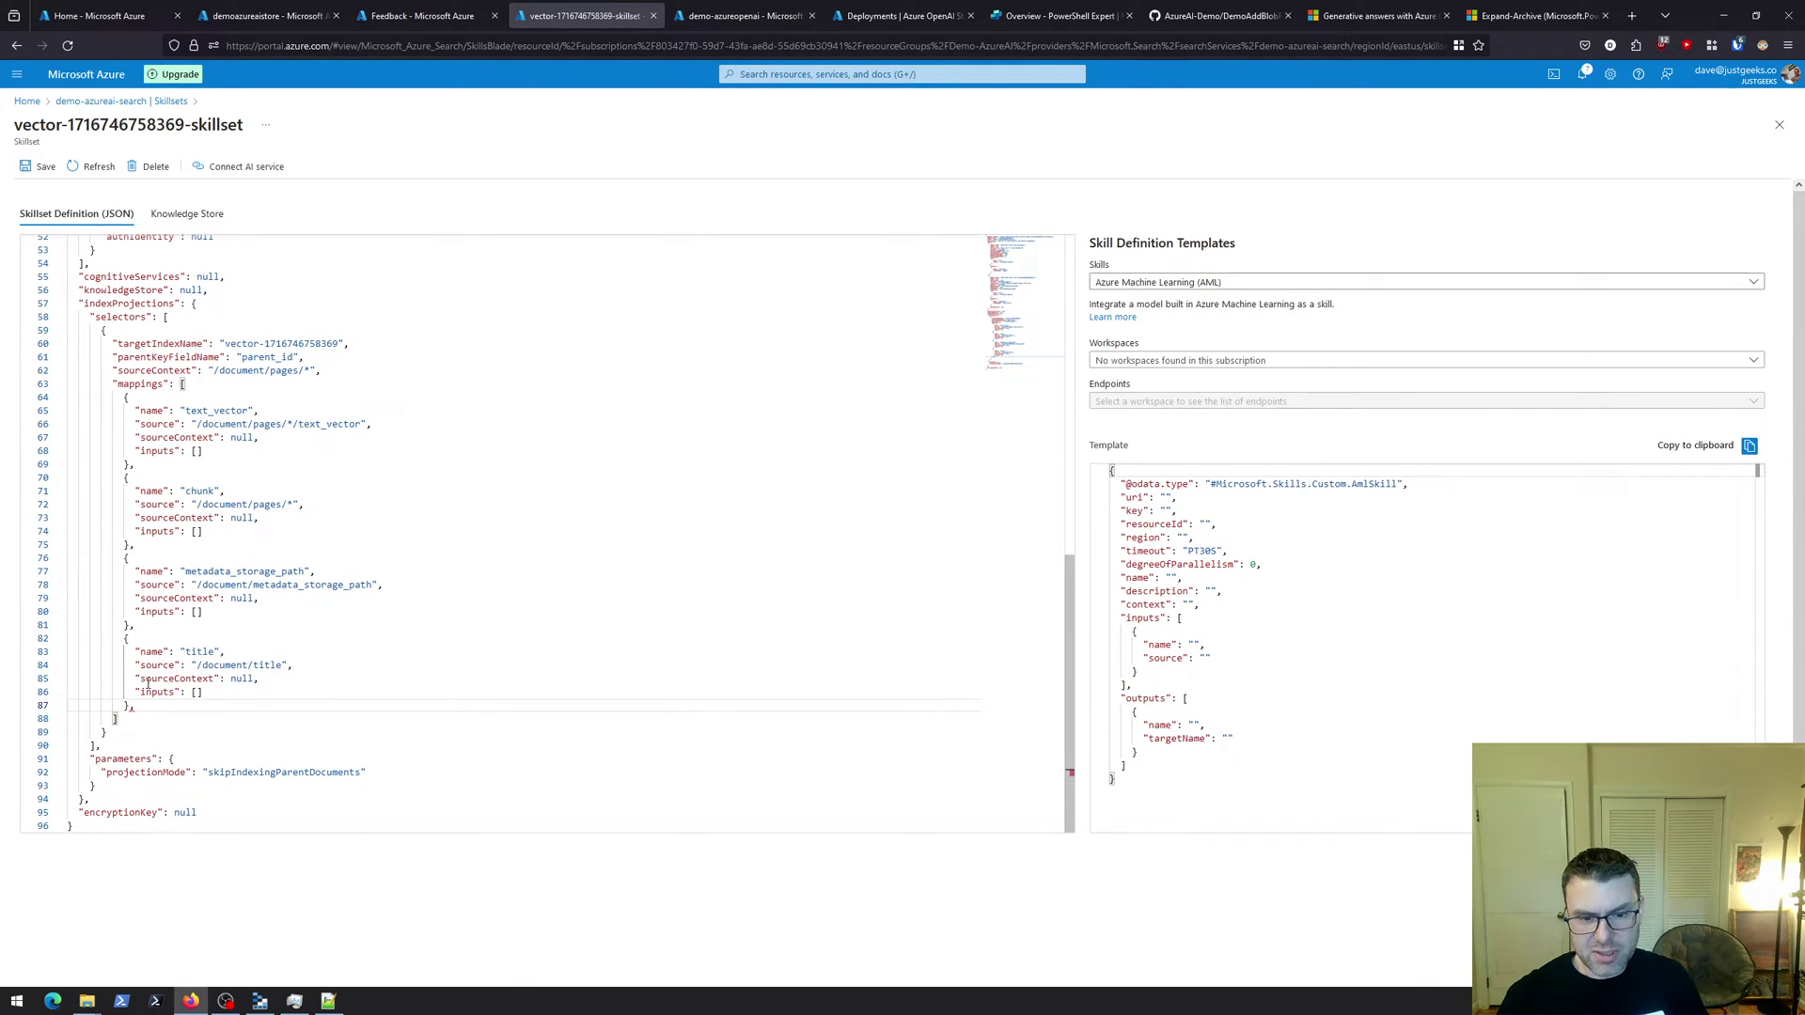
key("Return")
key("ctrl+v")
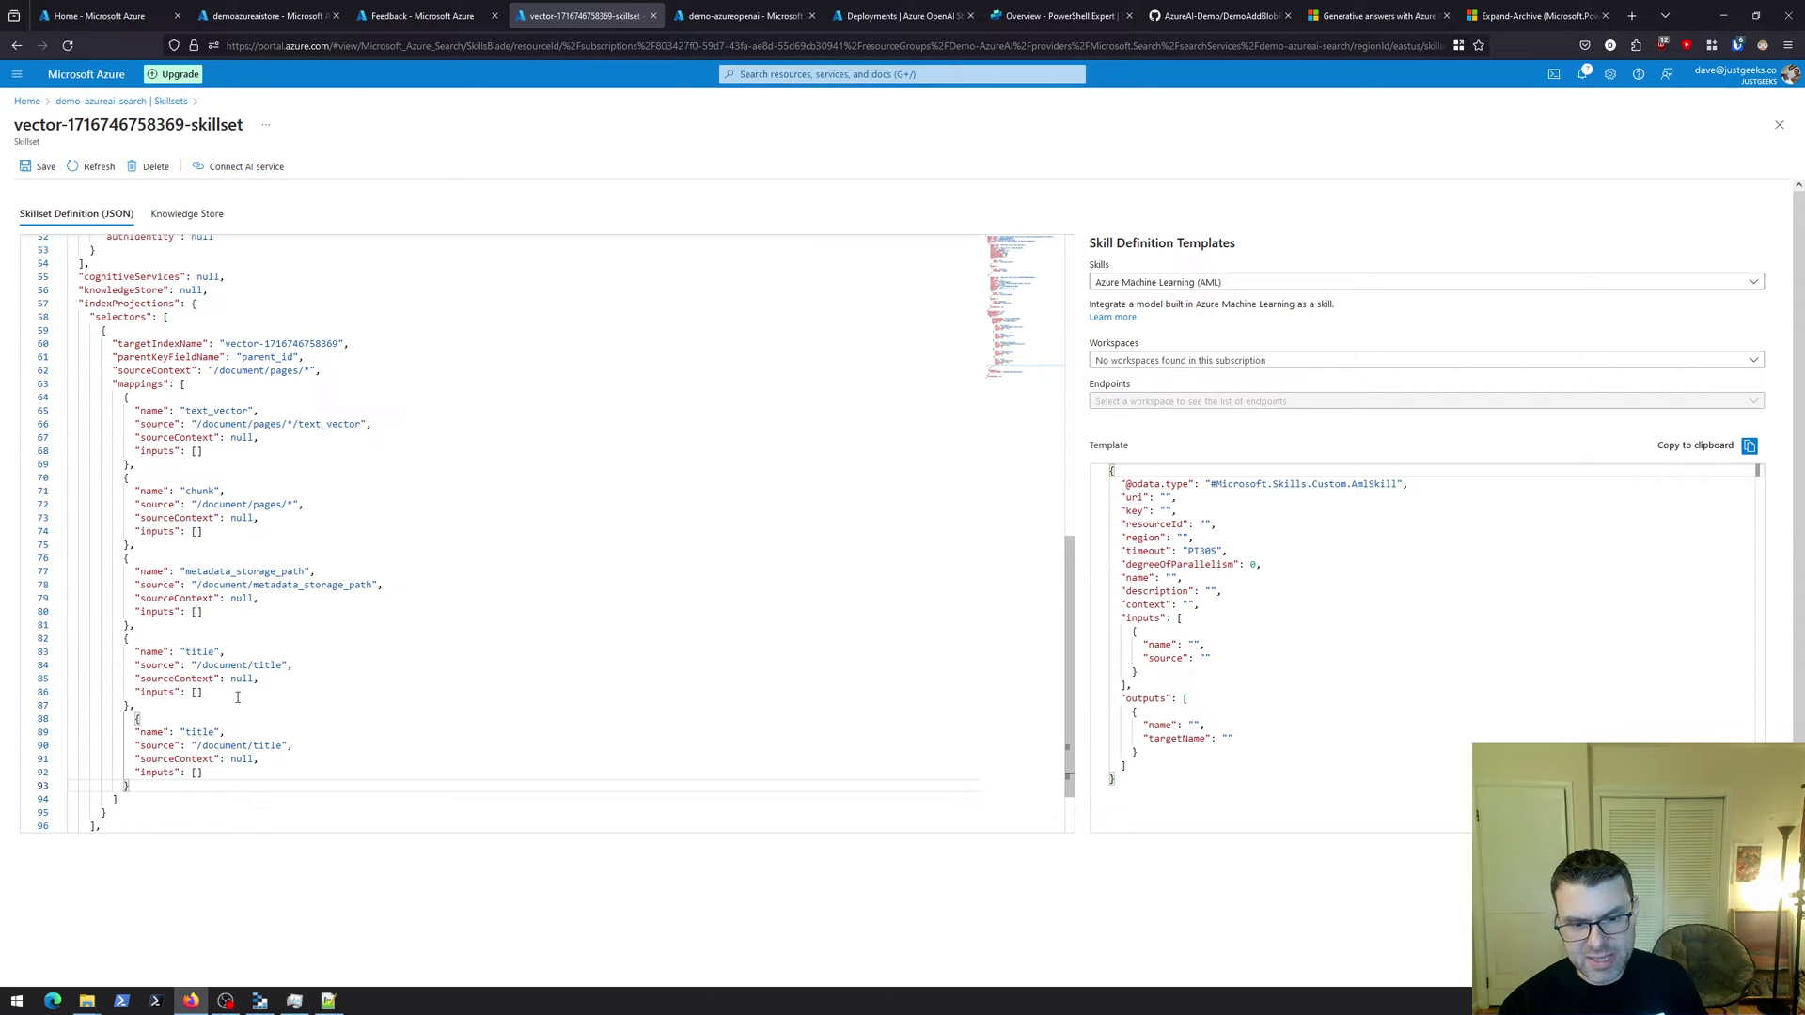
Change the name of the duplicated mapping to url
left_click(215, 731)
key("BackSpace")
key("BackSpace")
key("BackSpace")
key("BackSpace")
key("BackSpace")
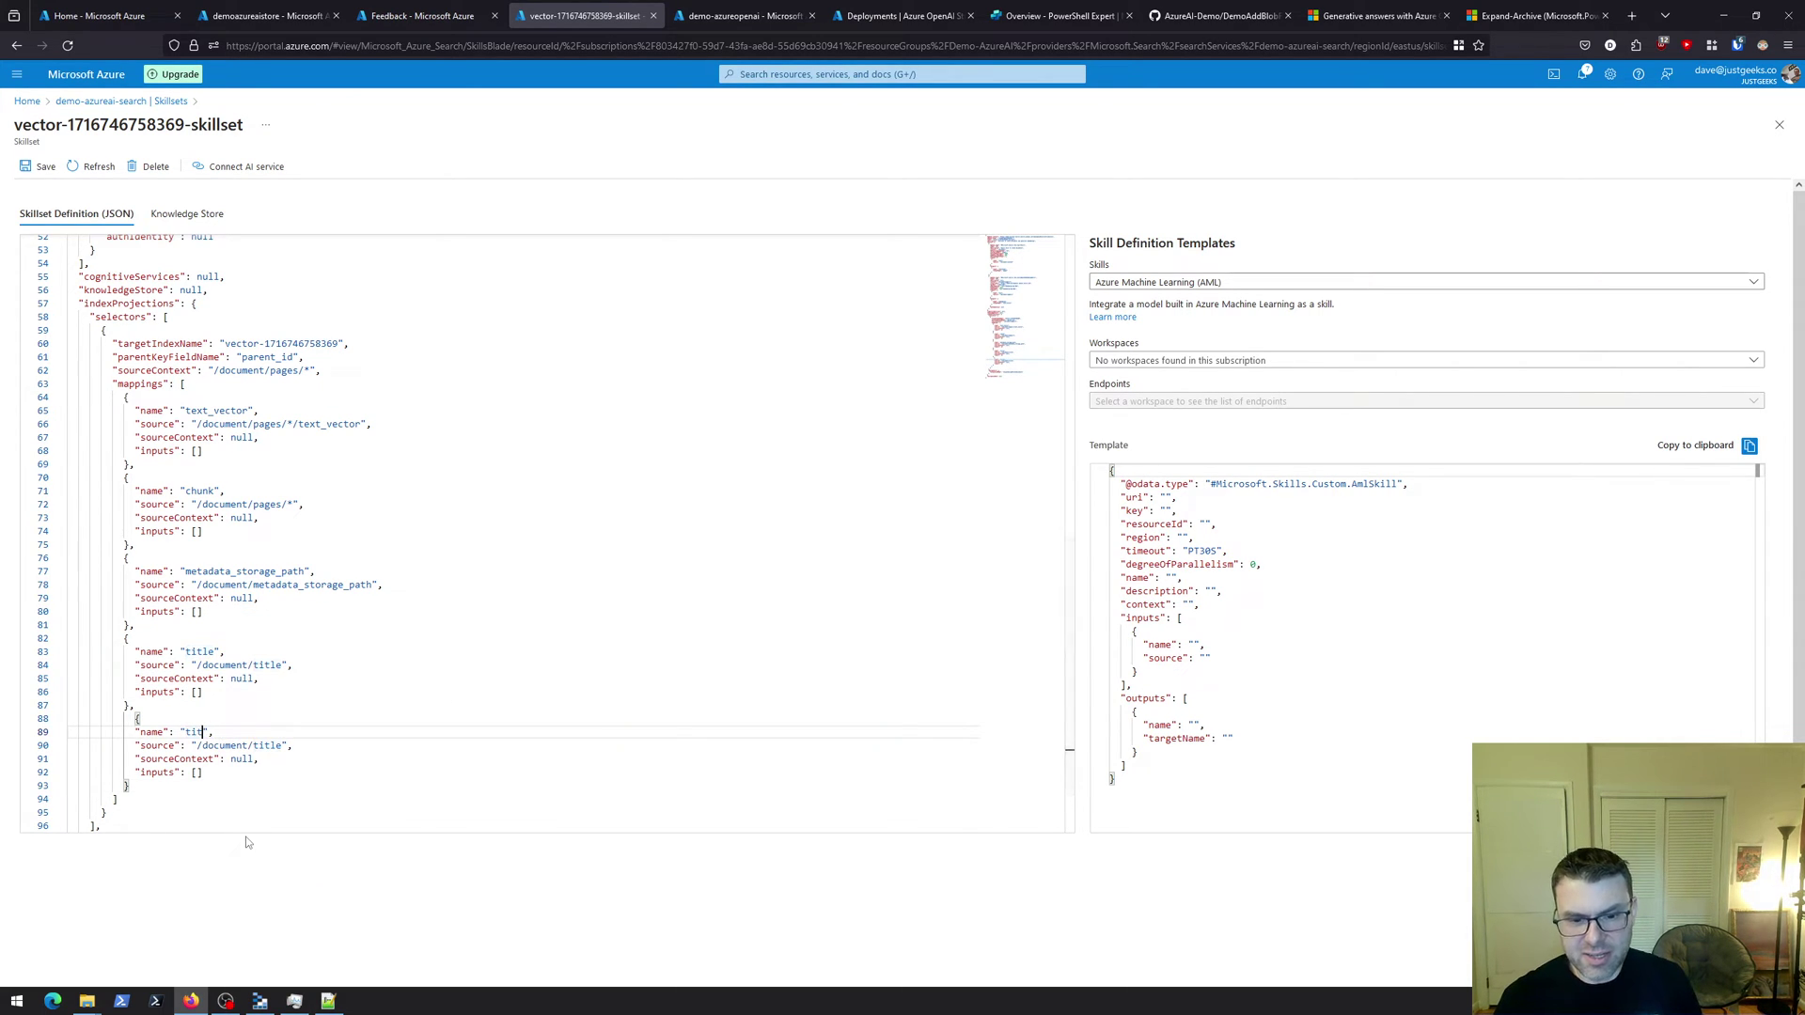
type("url")
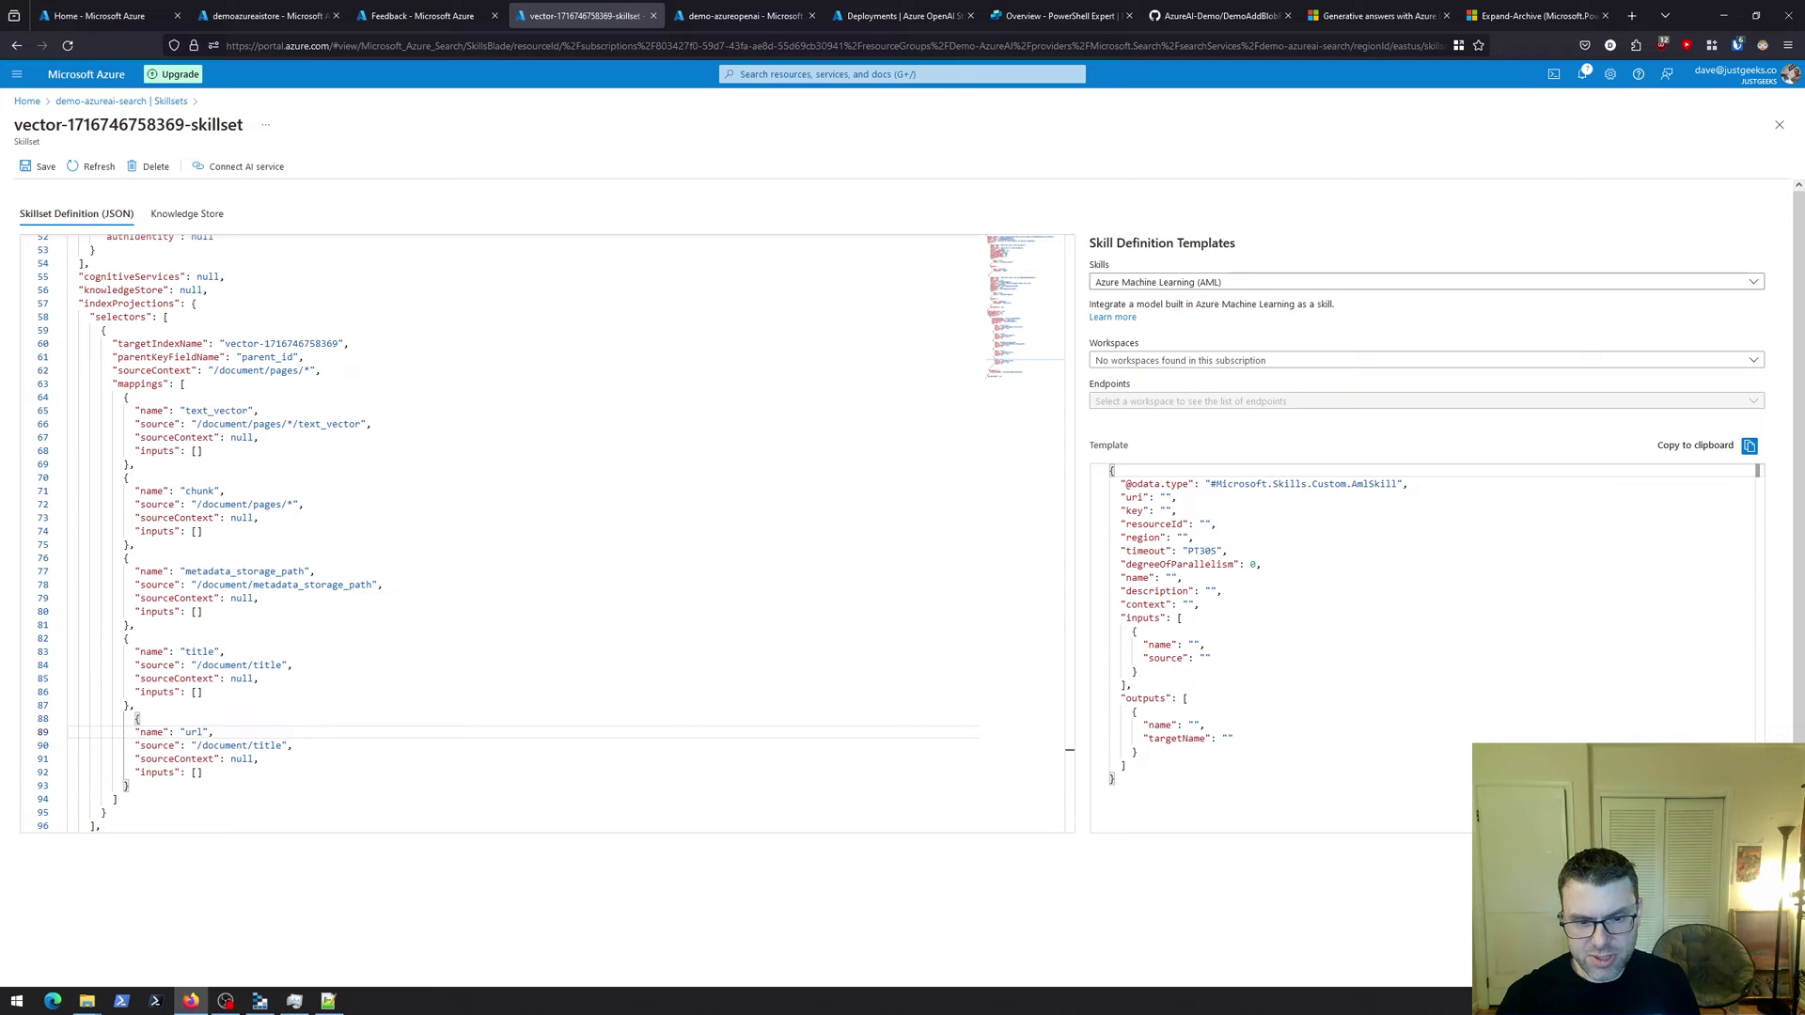
Set the url mapping's source to /document/url and save the skillset
key("Down")
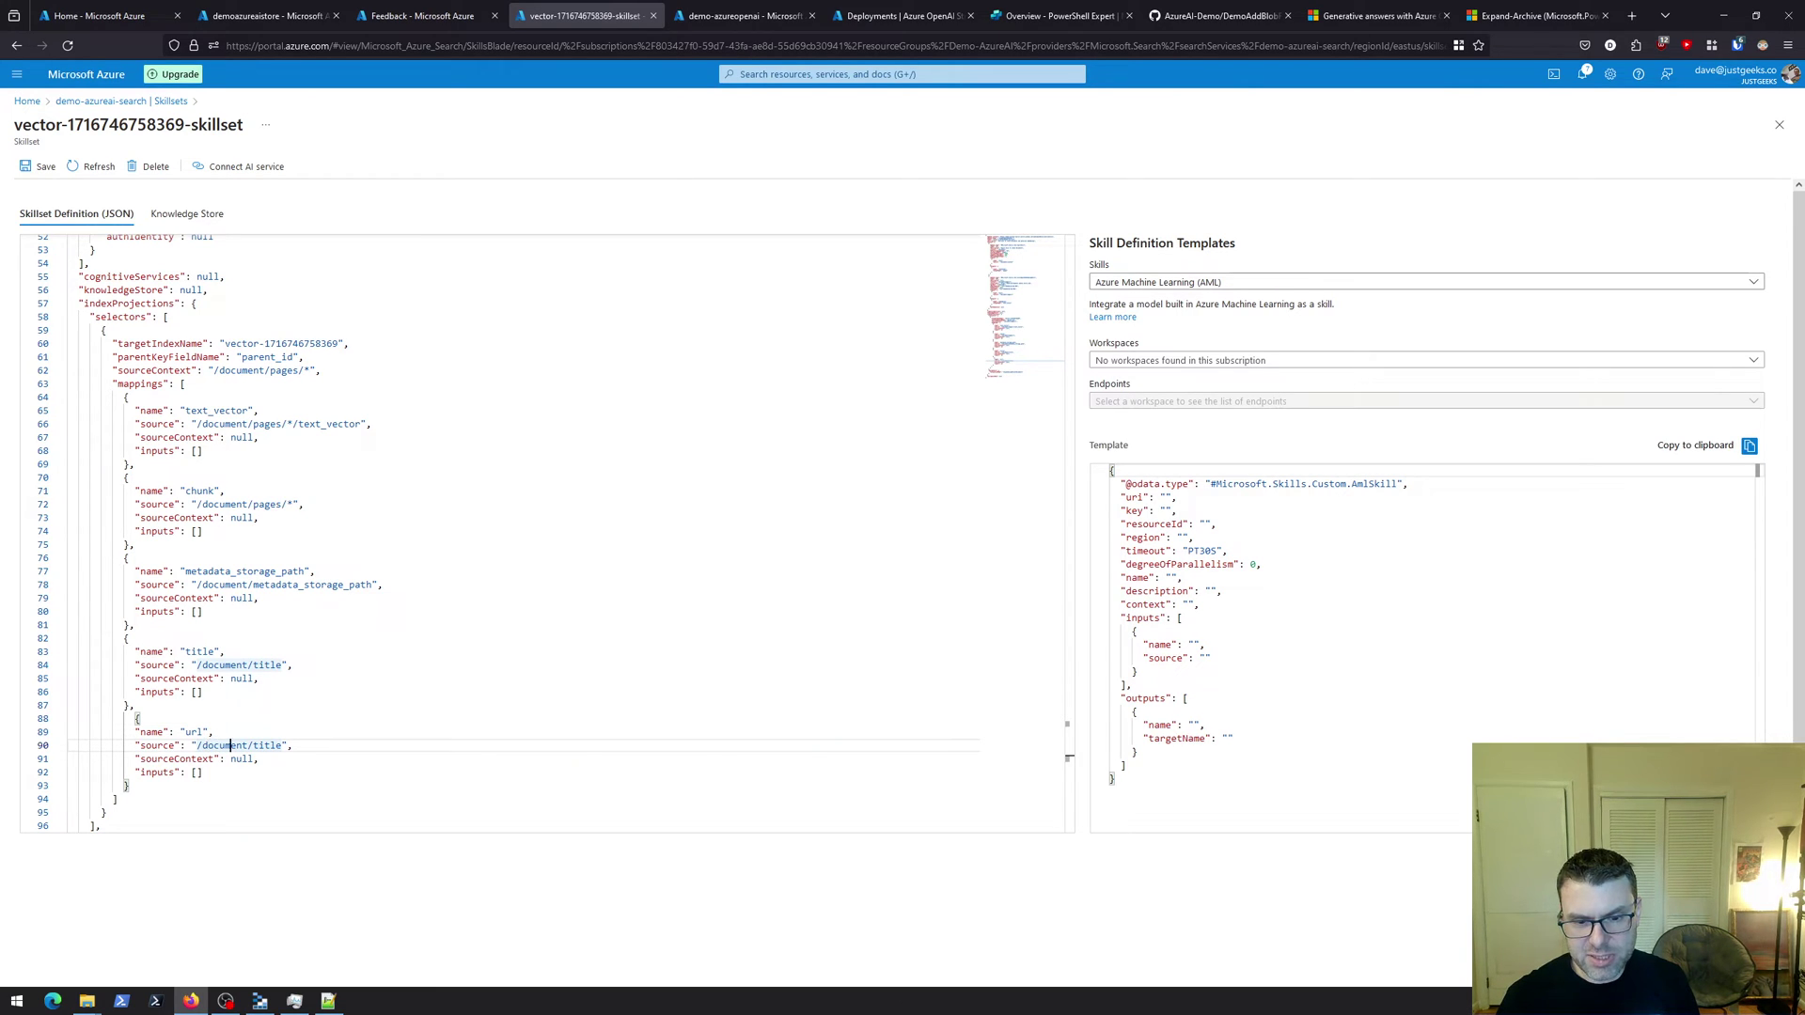
key("Right")
key("Right")
key("Right")
key("Left")
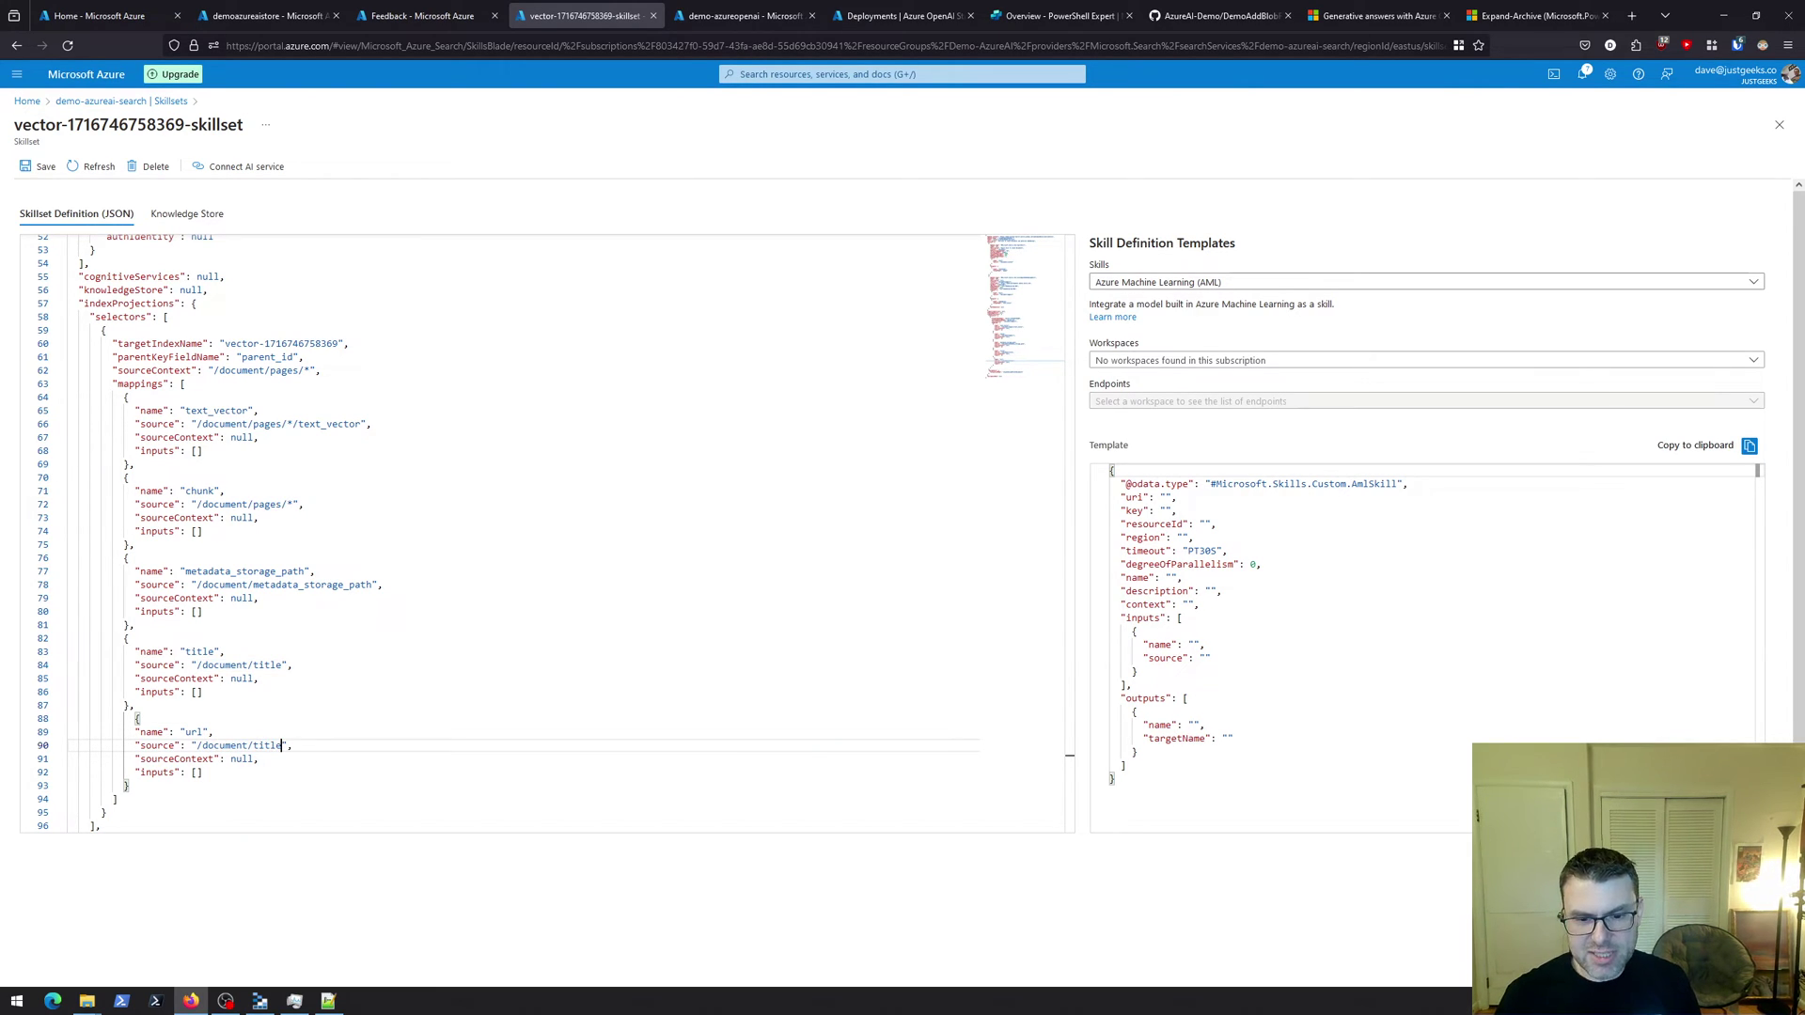
key("BackSpace")
key("BackSpace")
key("BackSpace")
key("BackSpace")
key("BackSpace")
type("url")
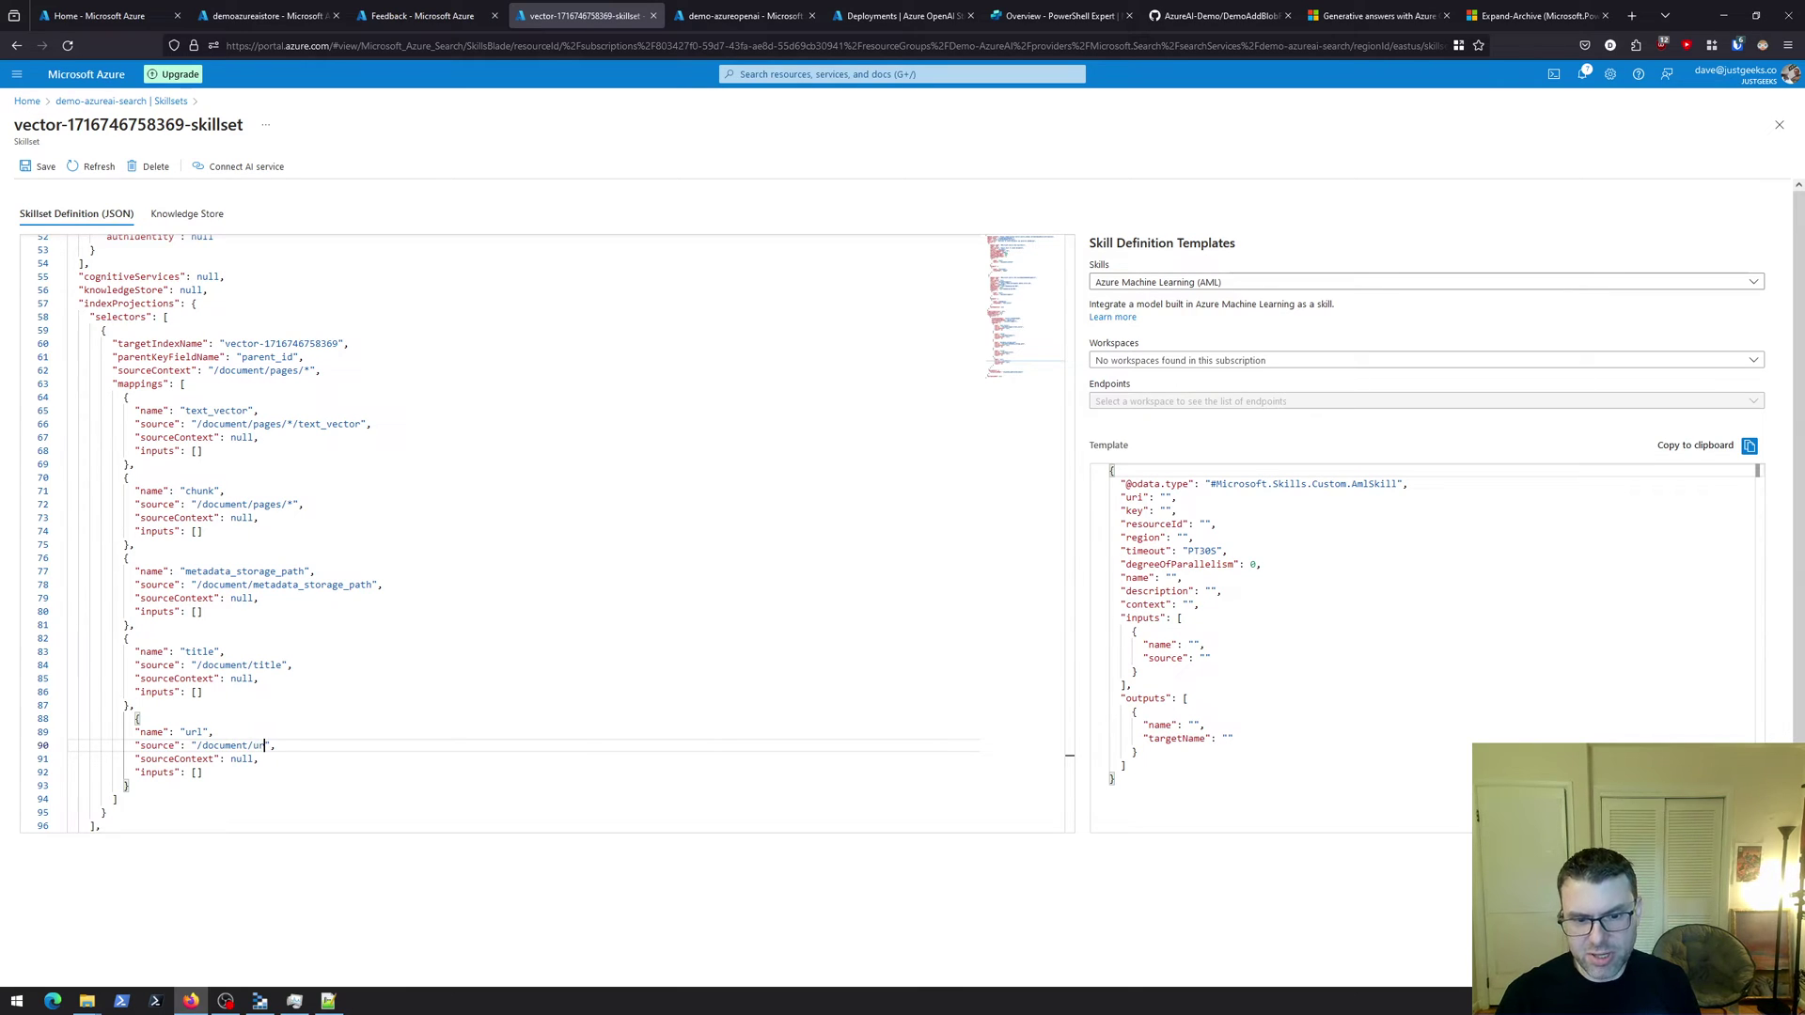
scroll(247, 470, "up", 6)
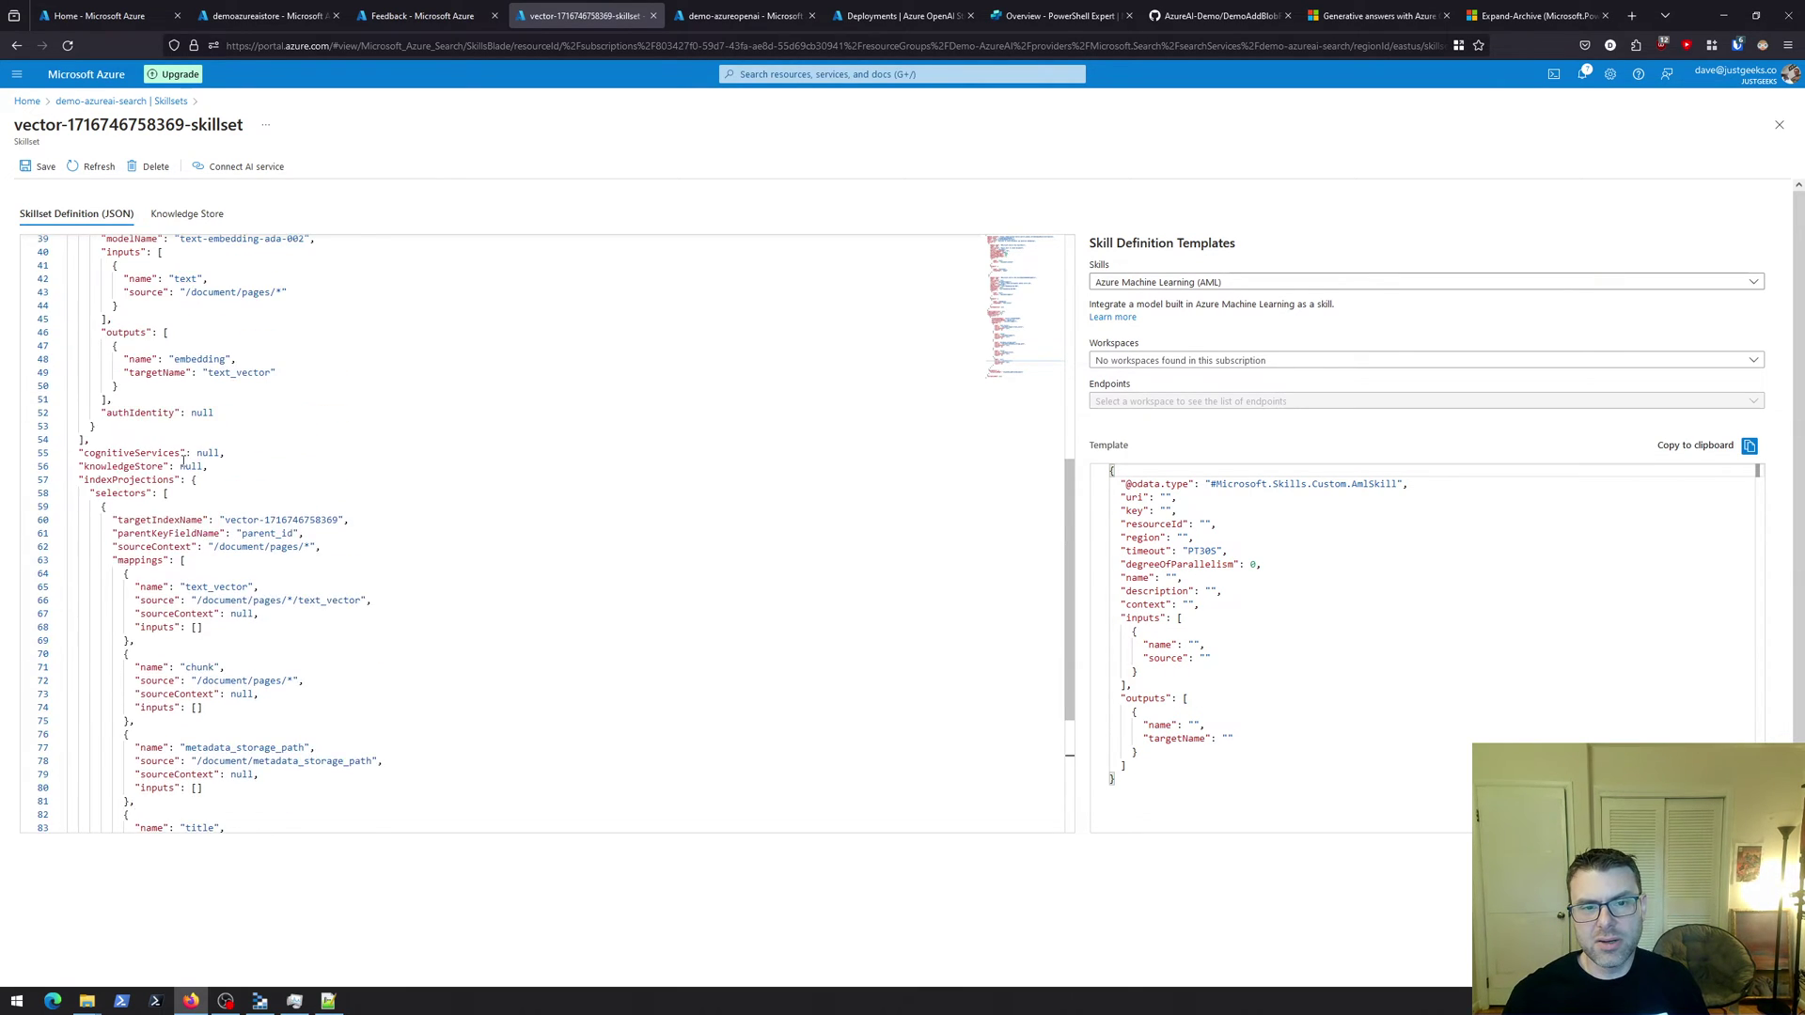
left_click(34, 166)
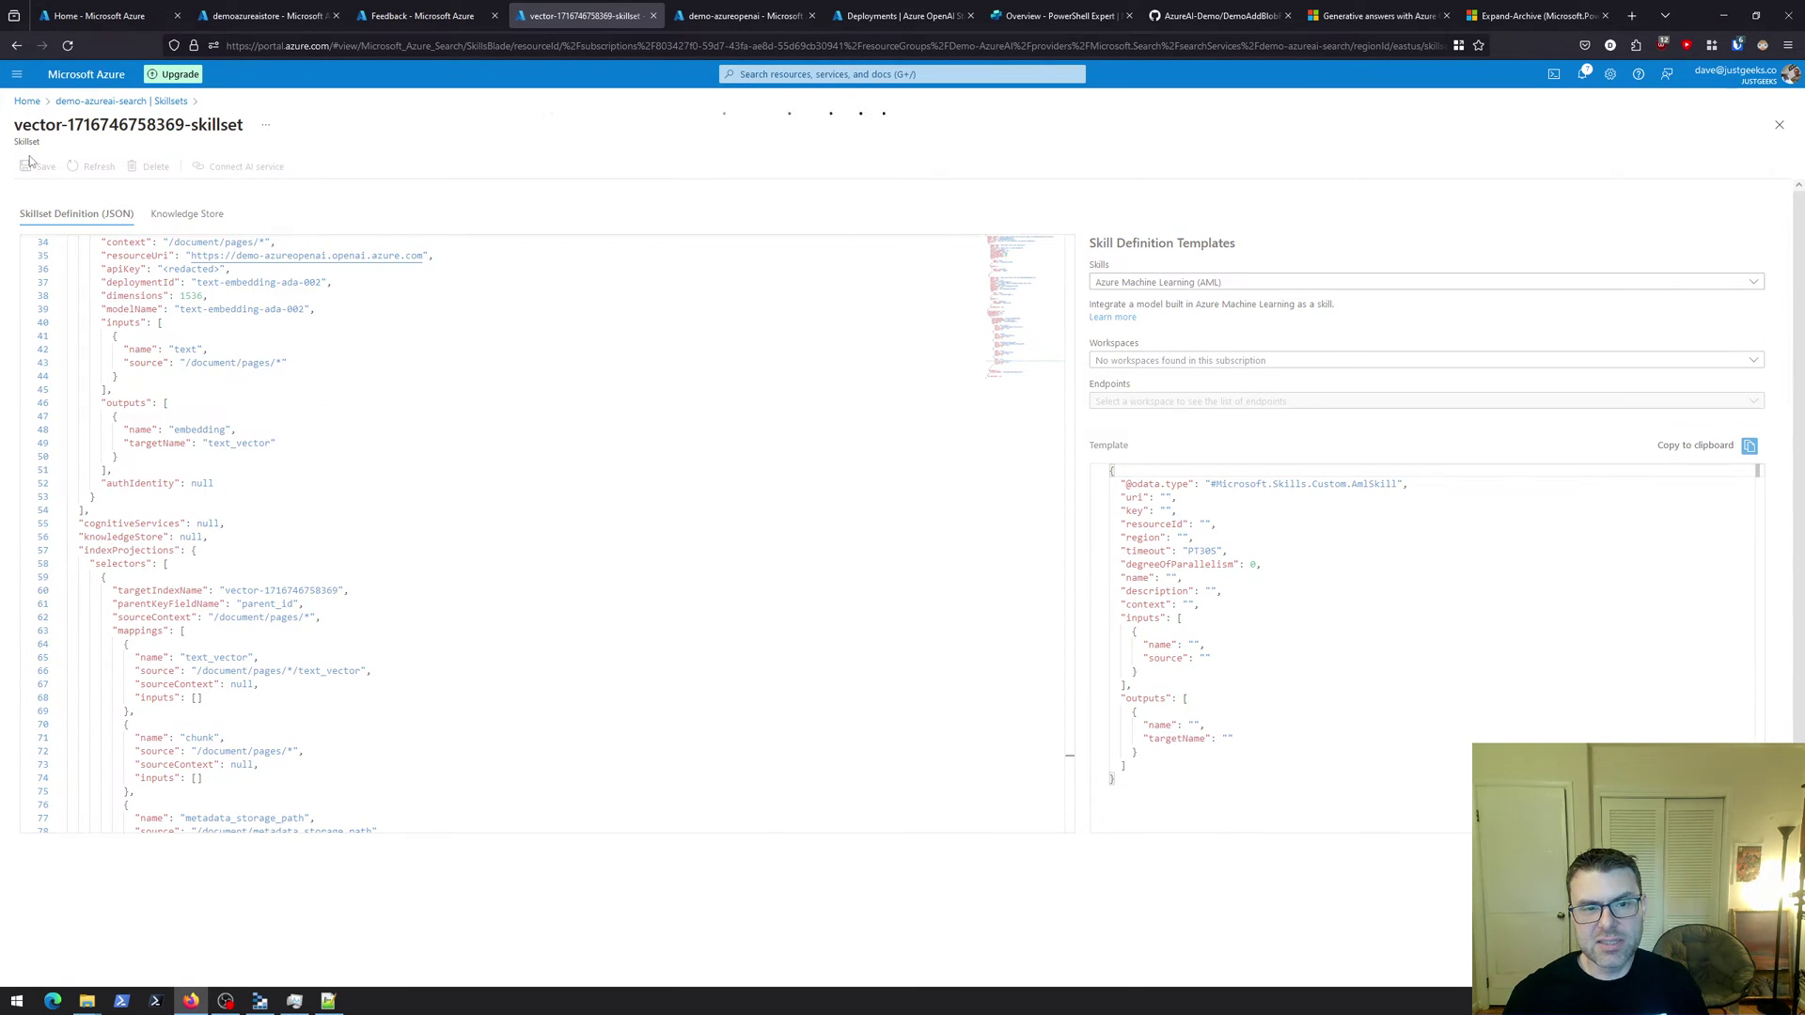
left_click(148, 102)
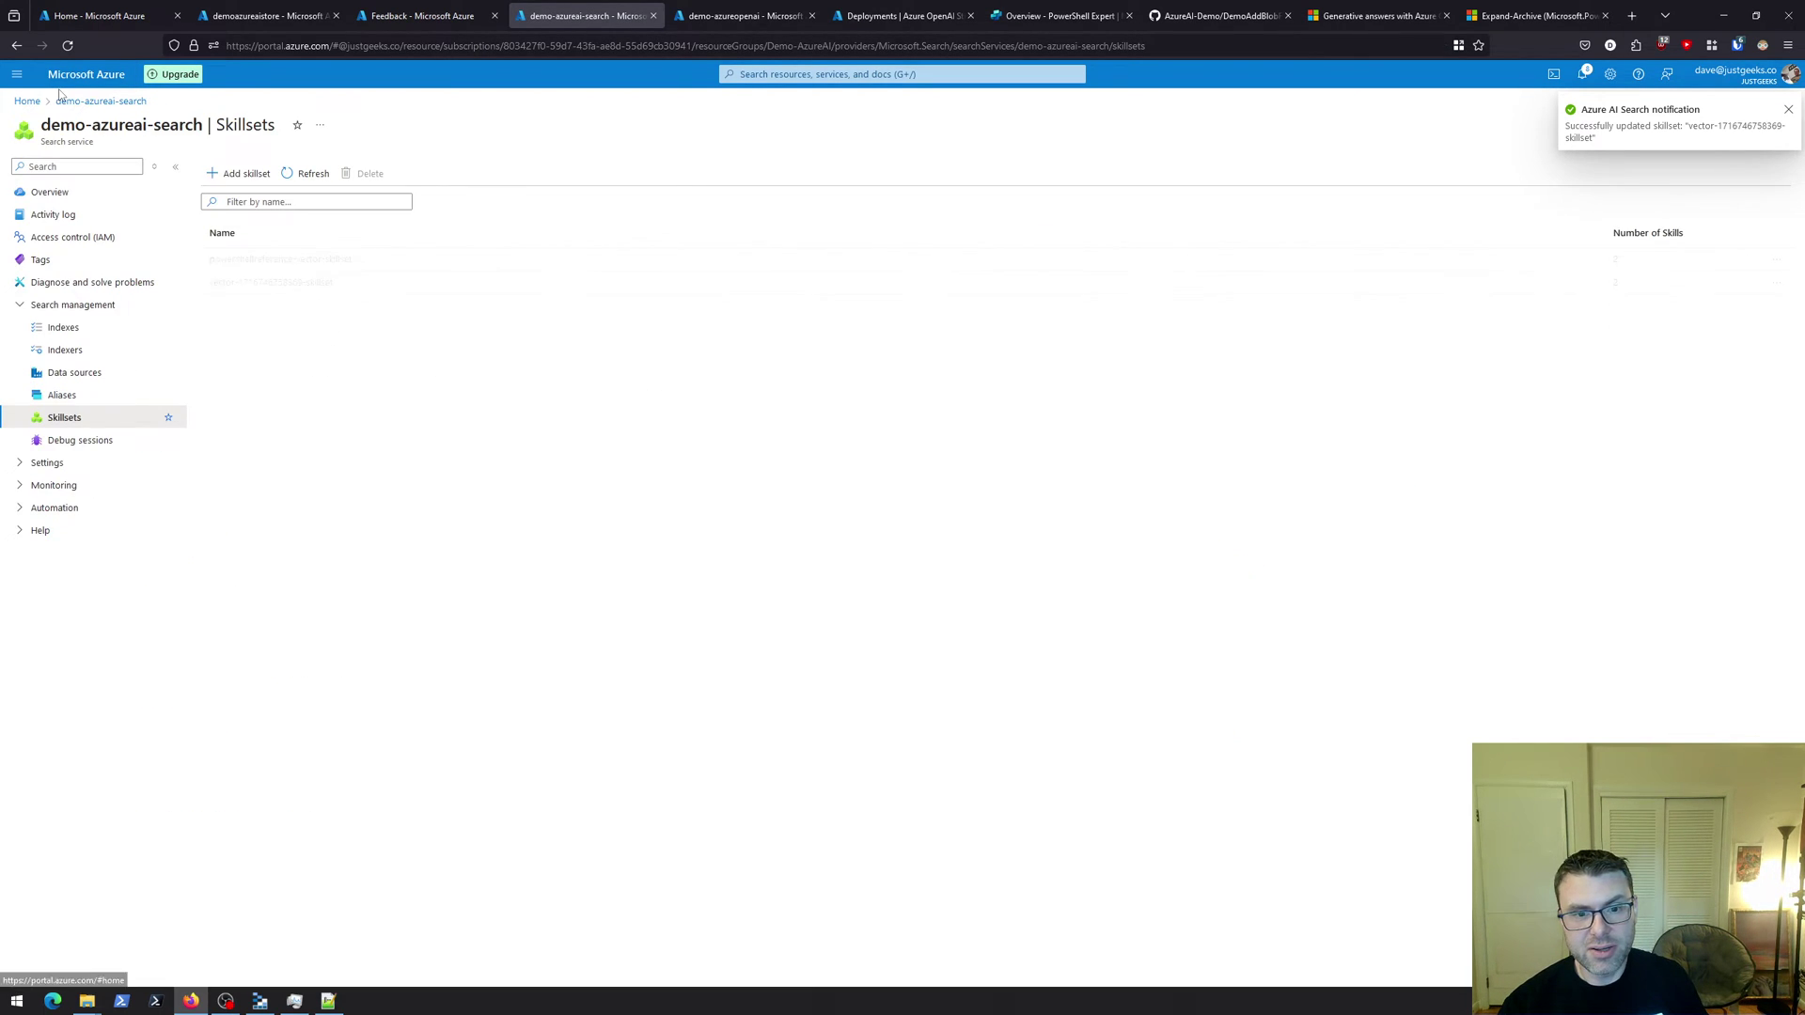
left_click(58, 351)
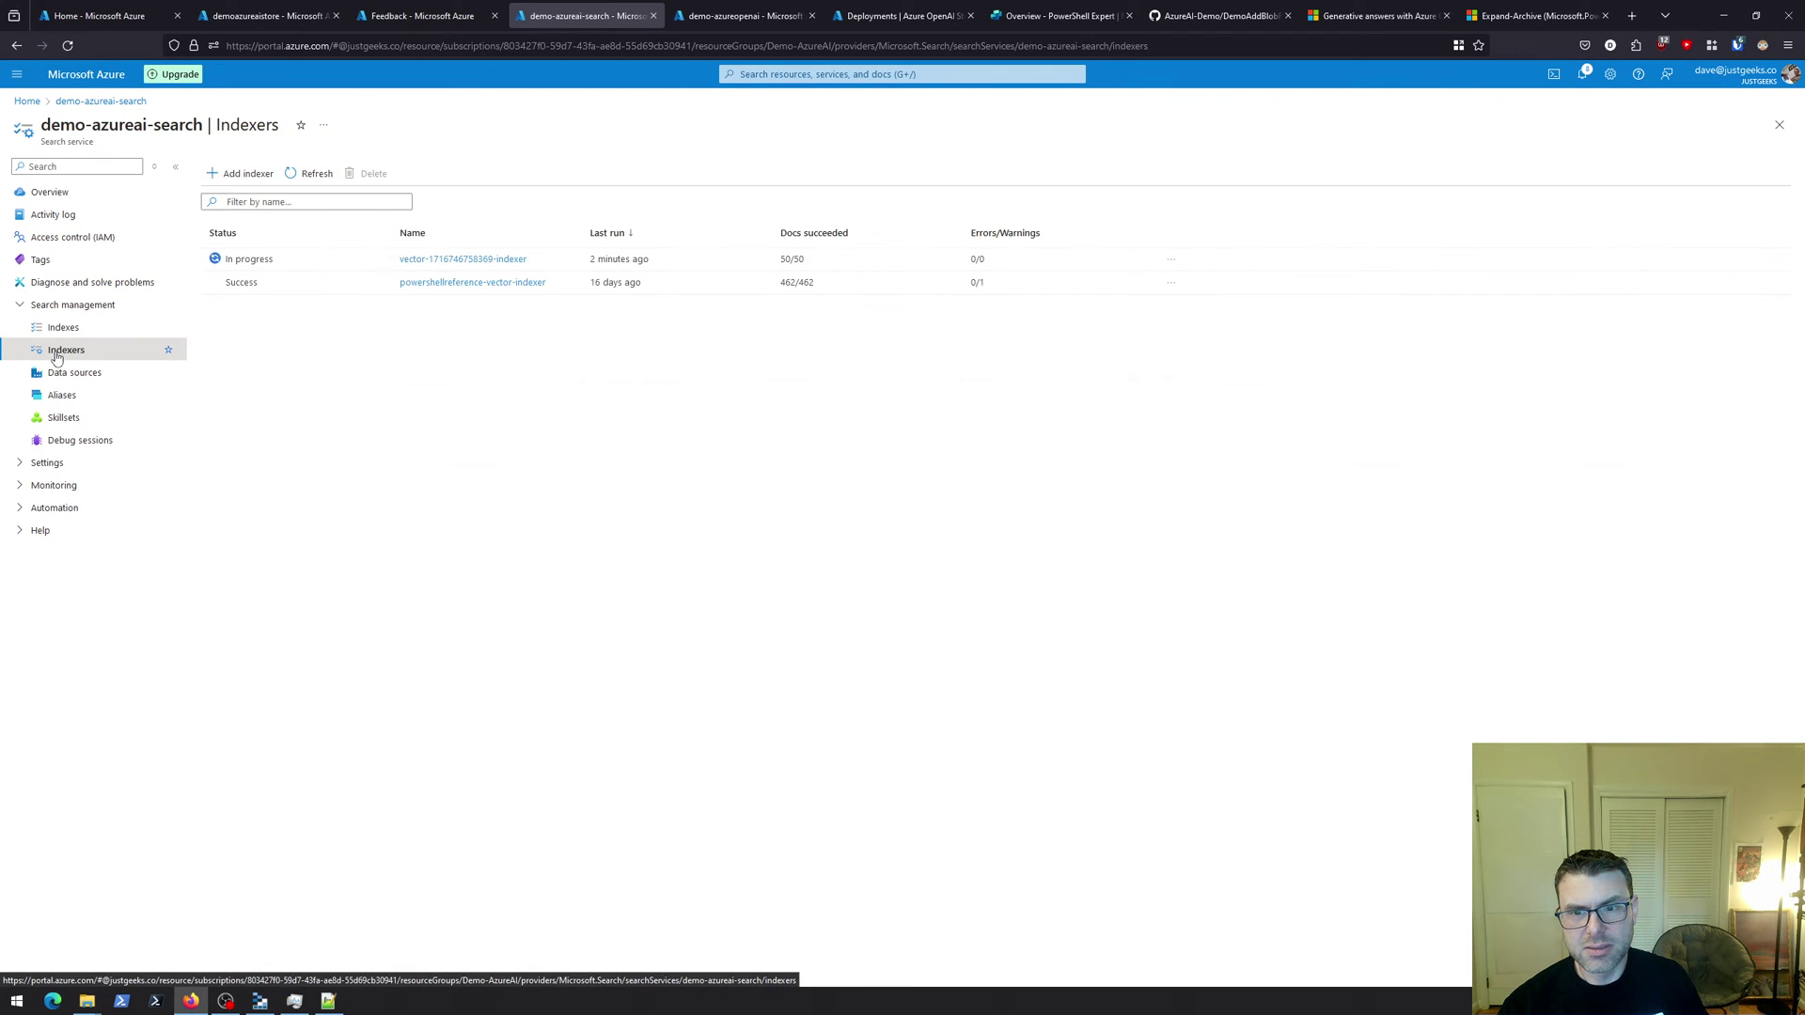
left_click(447, 264)
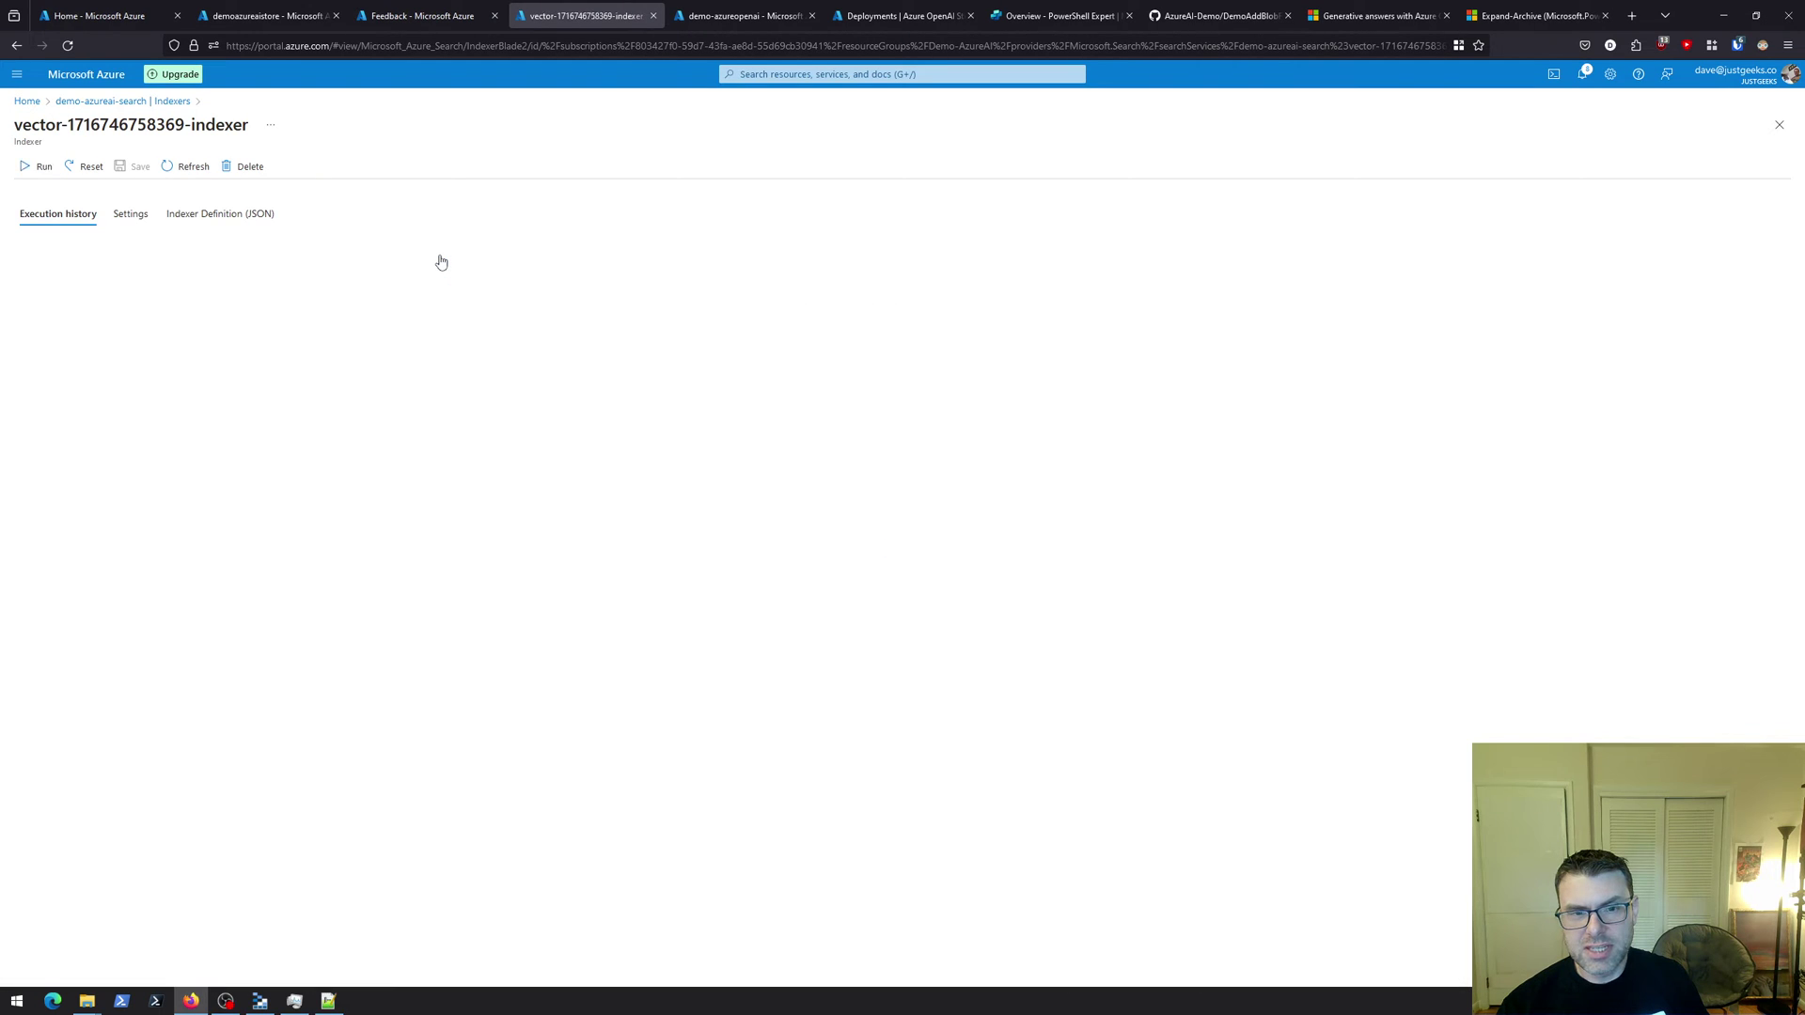
left_click(83, 167)
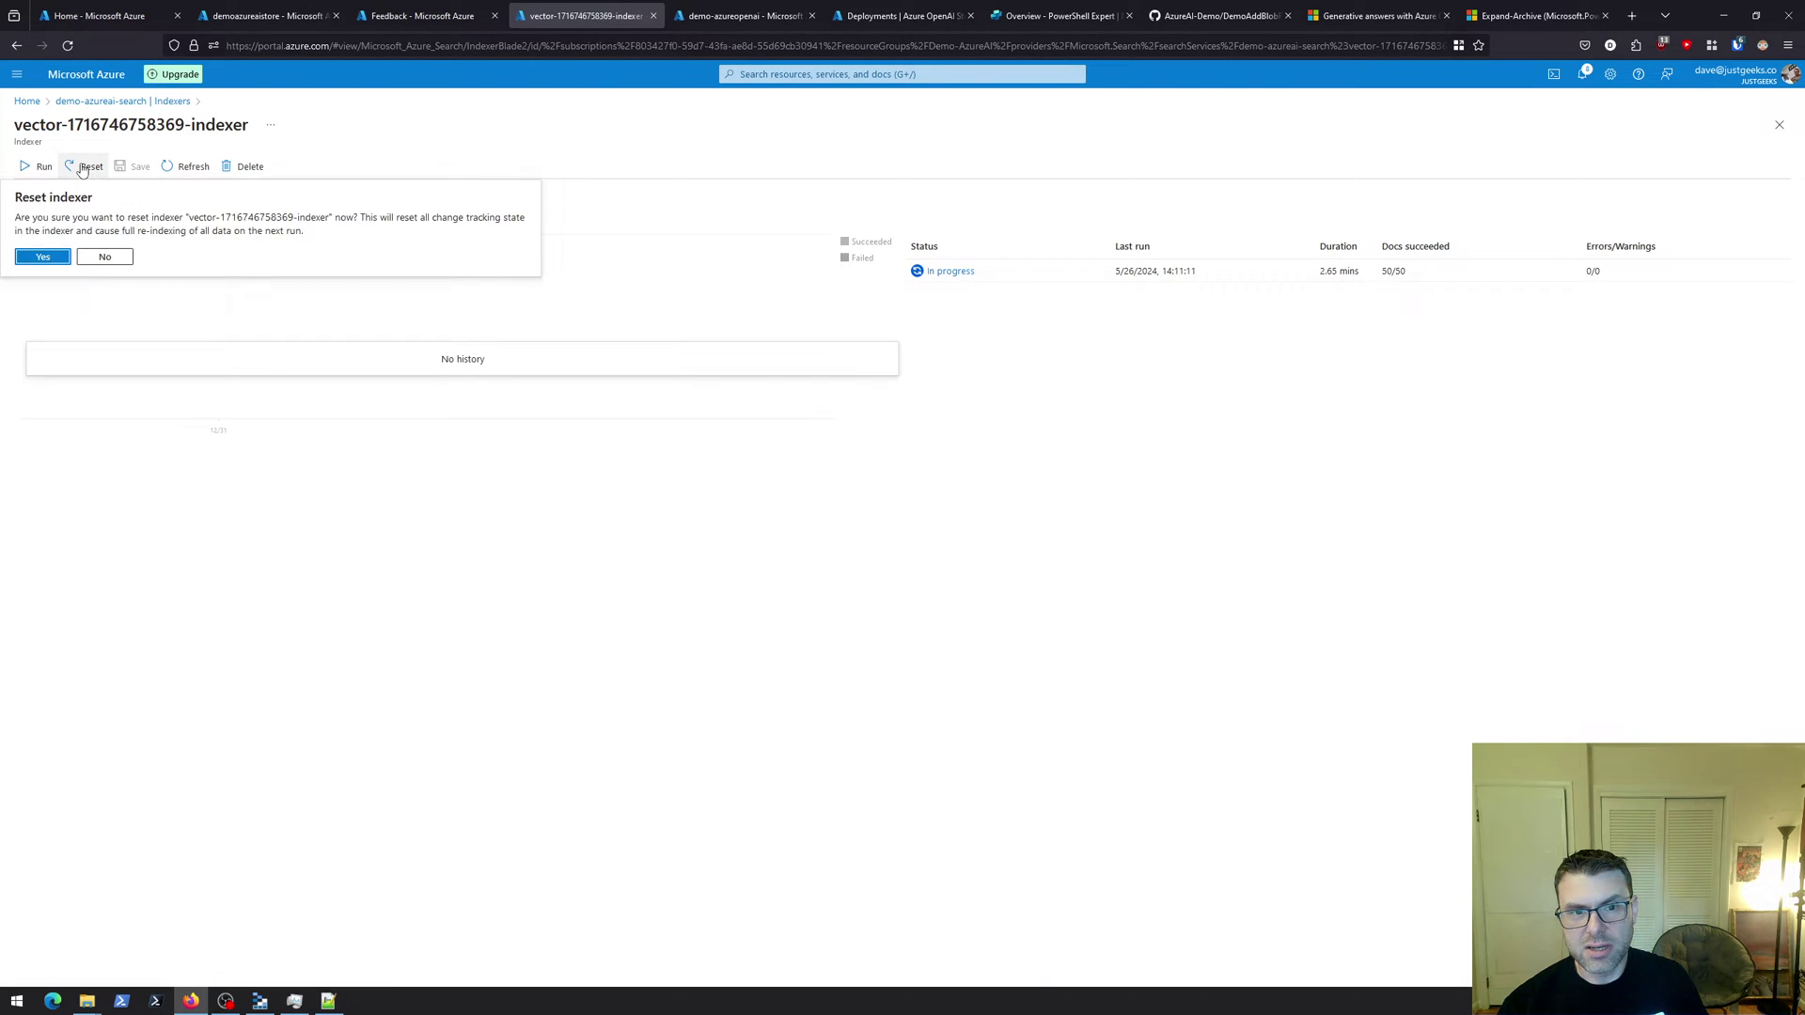
left_click(53, 257)
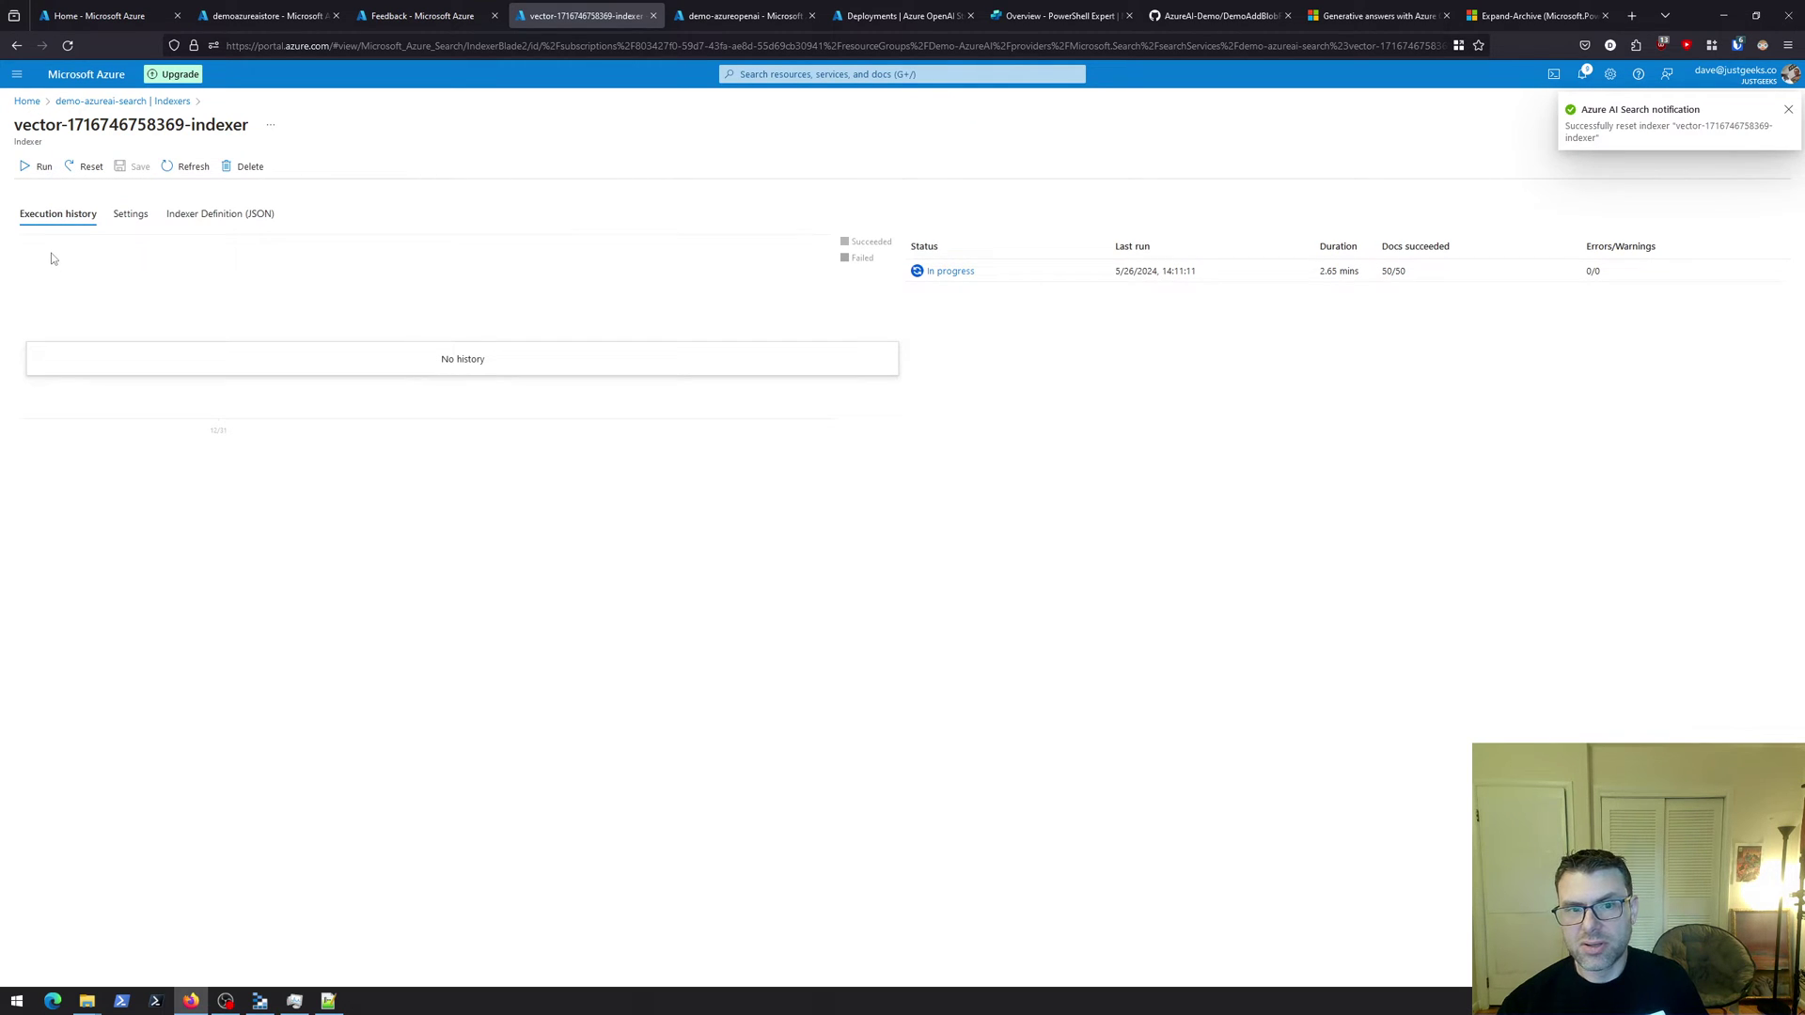
In the indexer's JSON definition, remove the metadata_storage_name to title mapping so that fieldMappings is an empty array
left_click(216, 219)
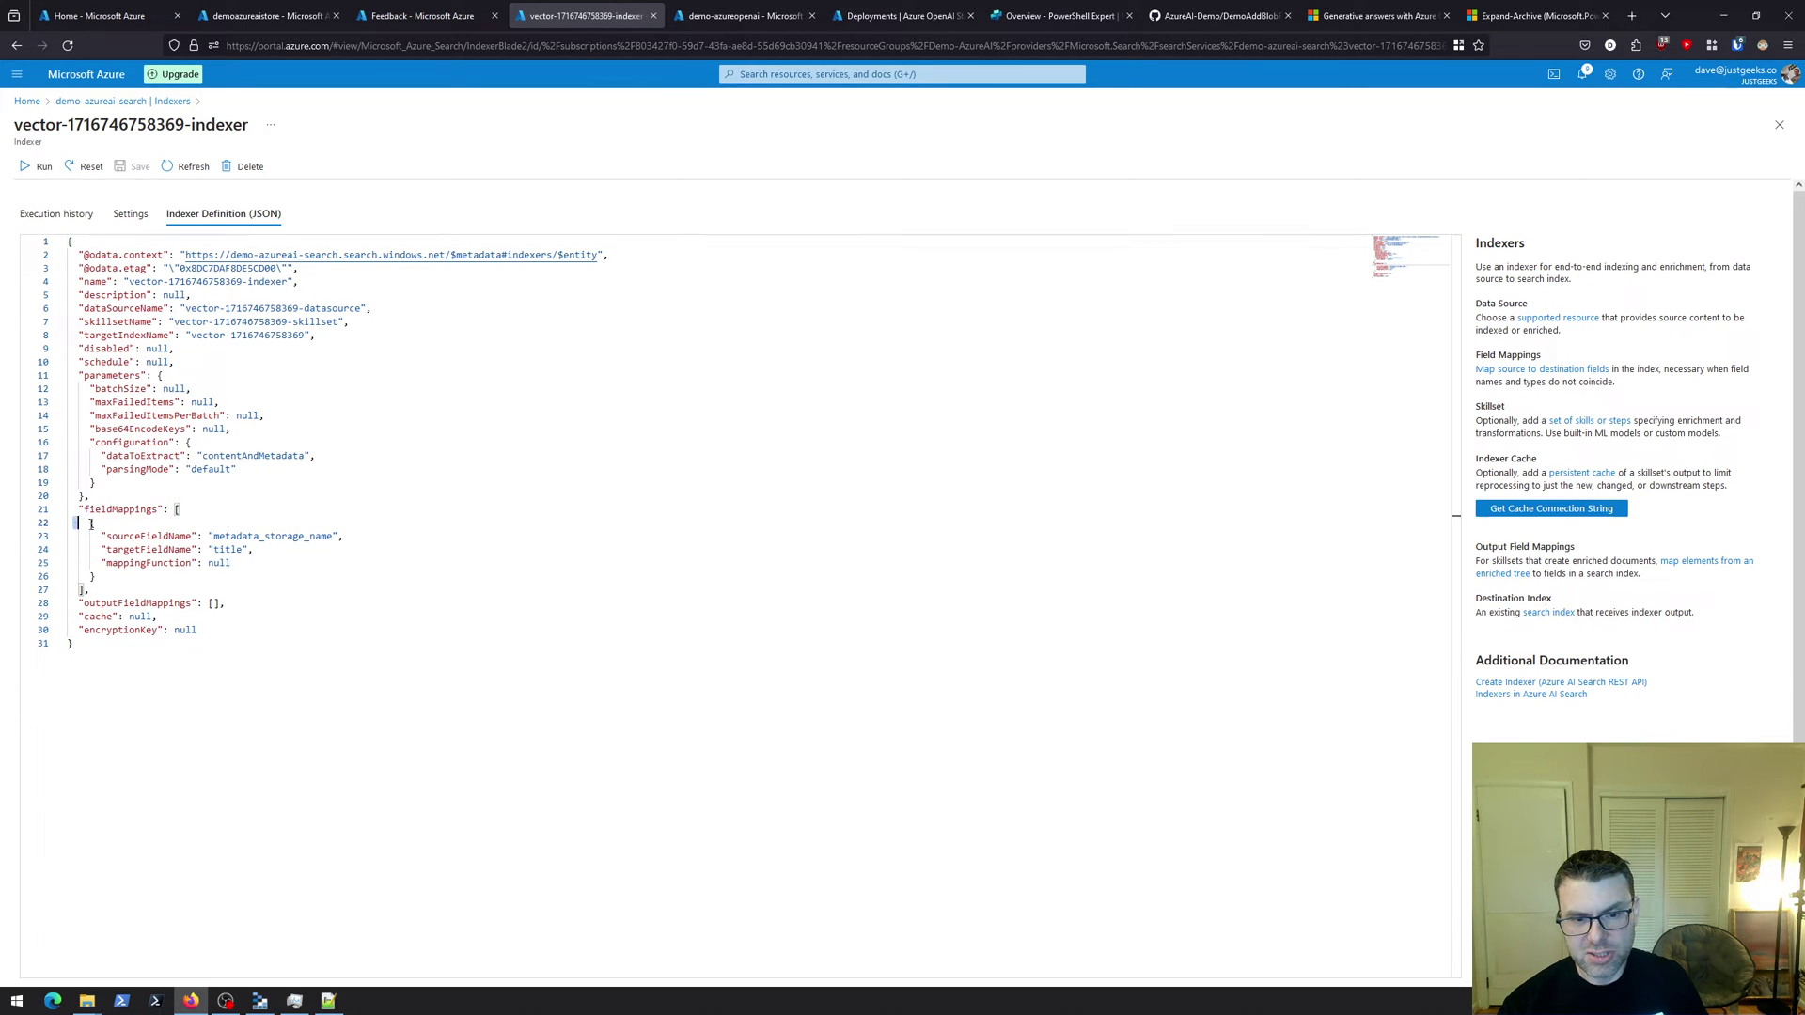
left_click_drag(80, 524, 327, 575)
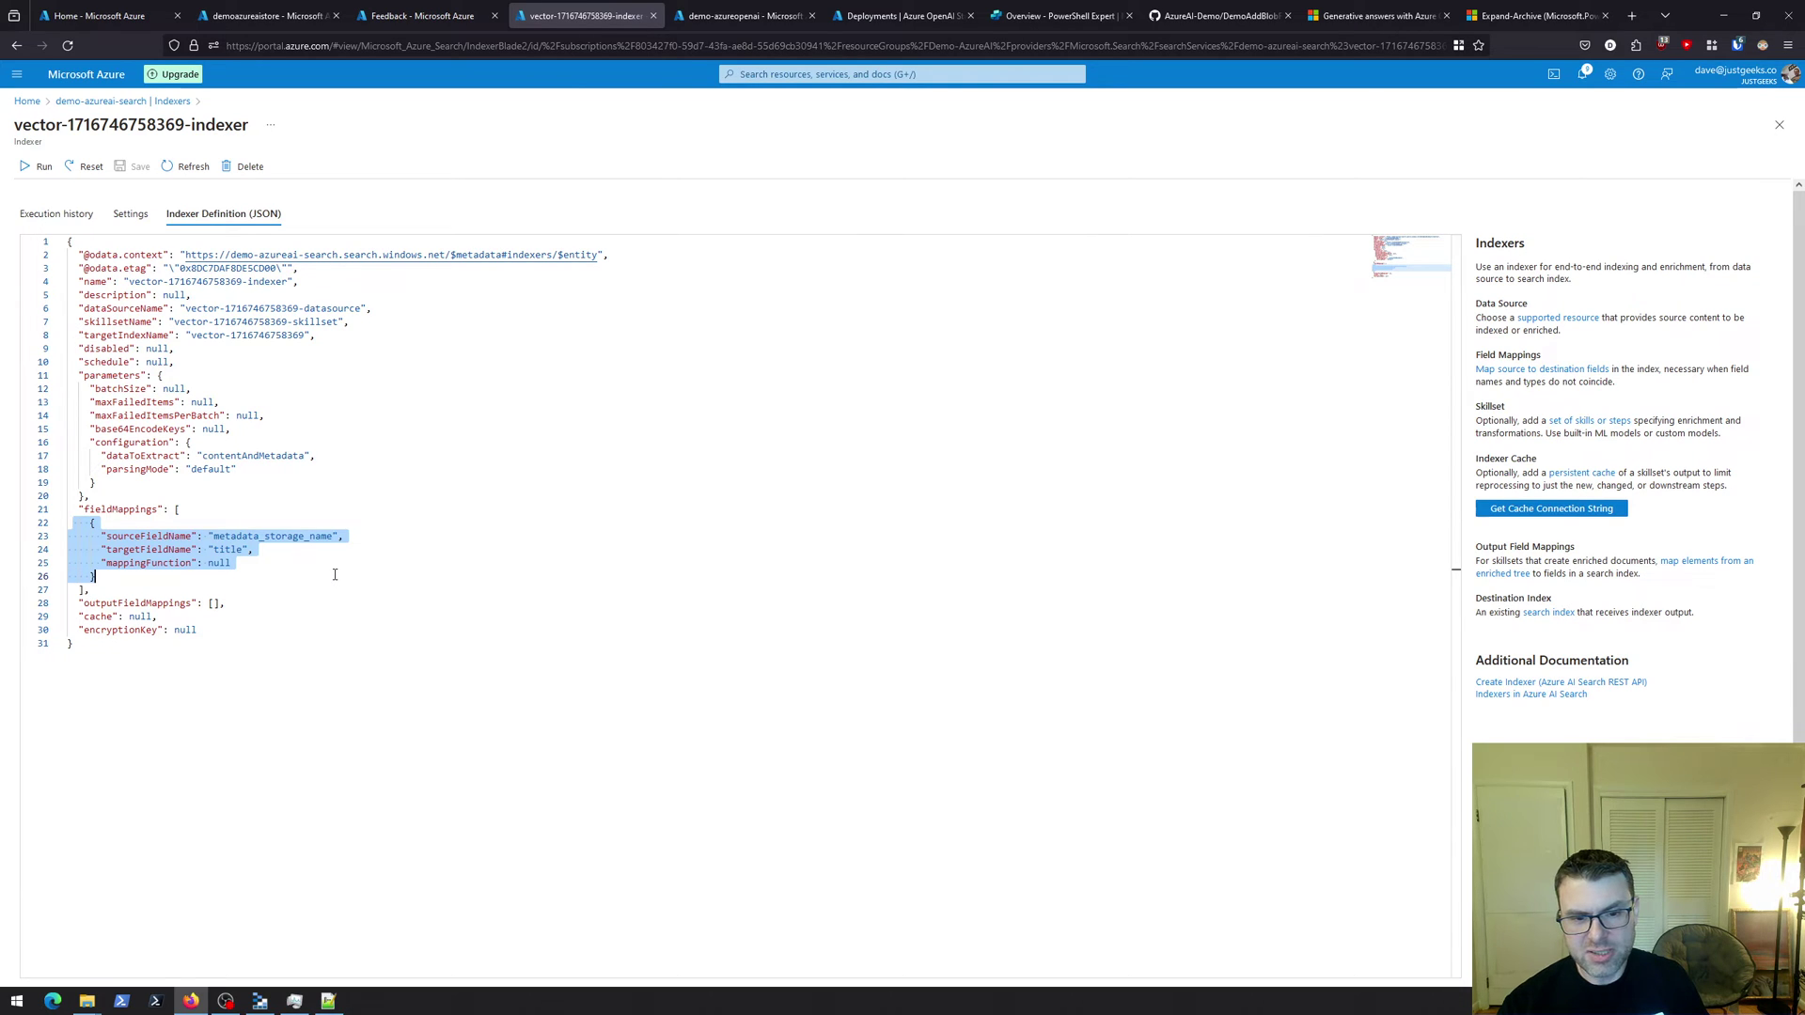
key("Delete")
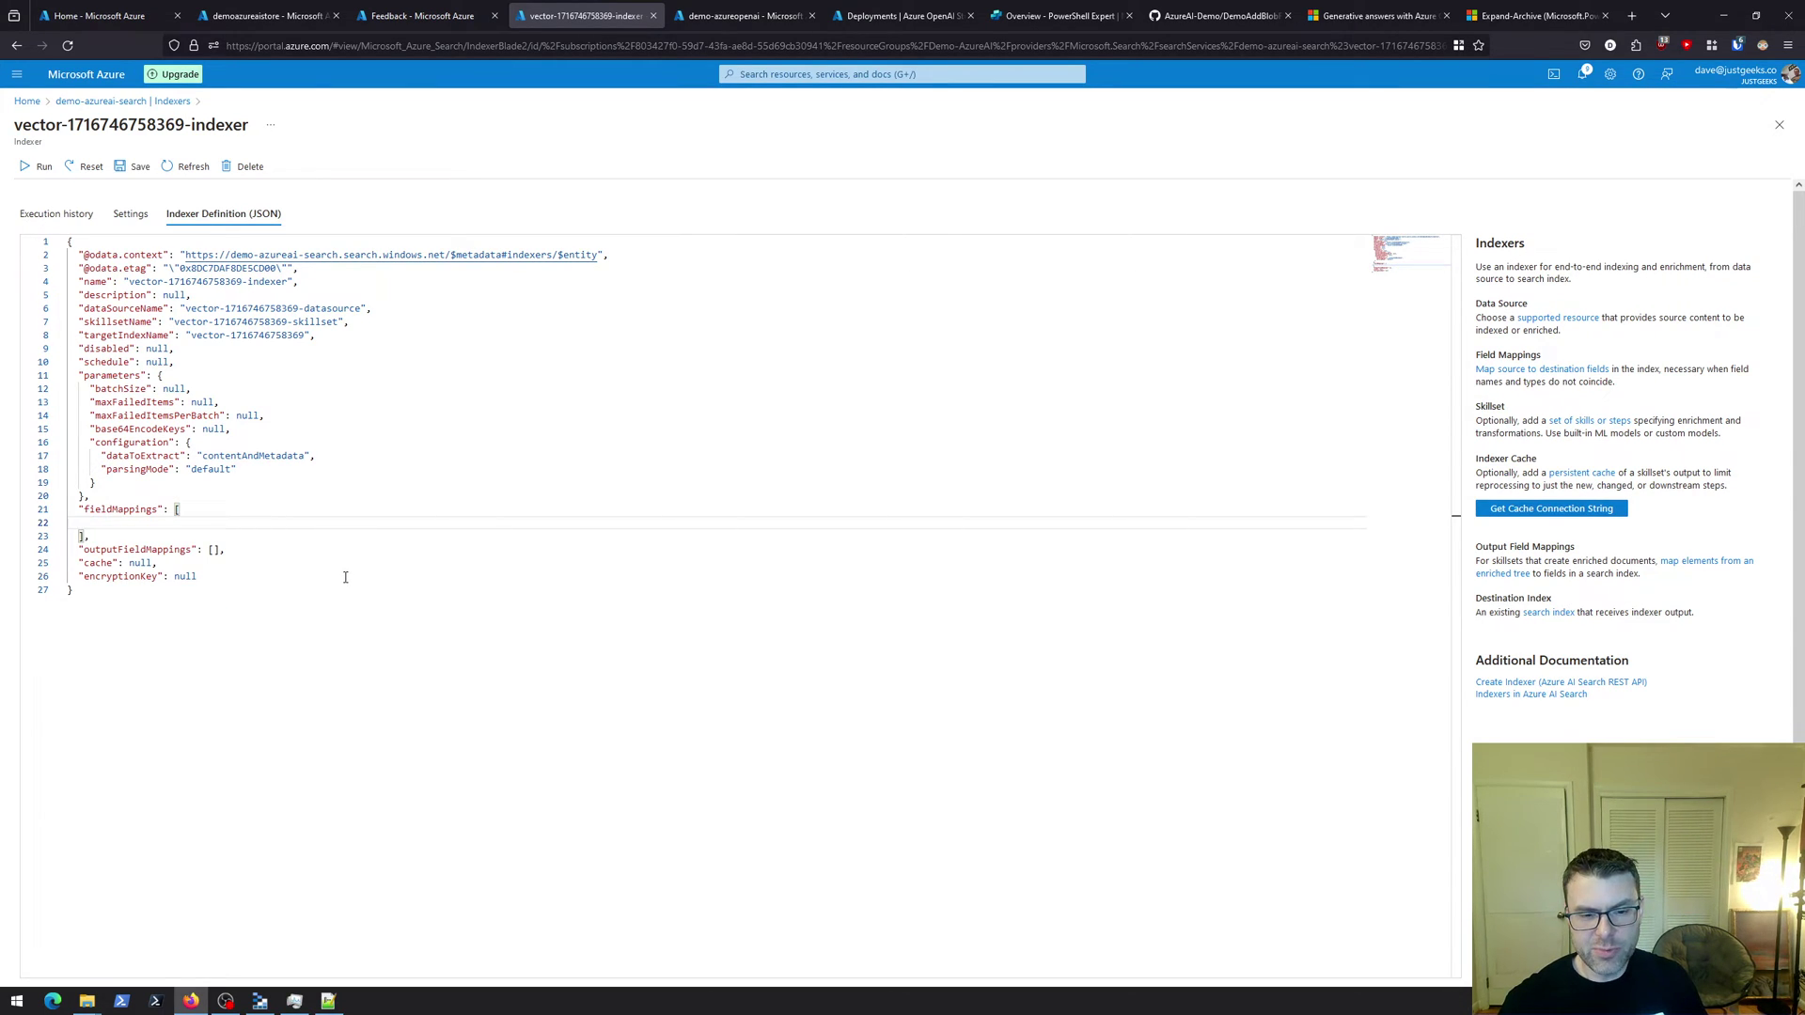
key("Delete")
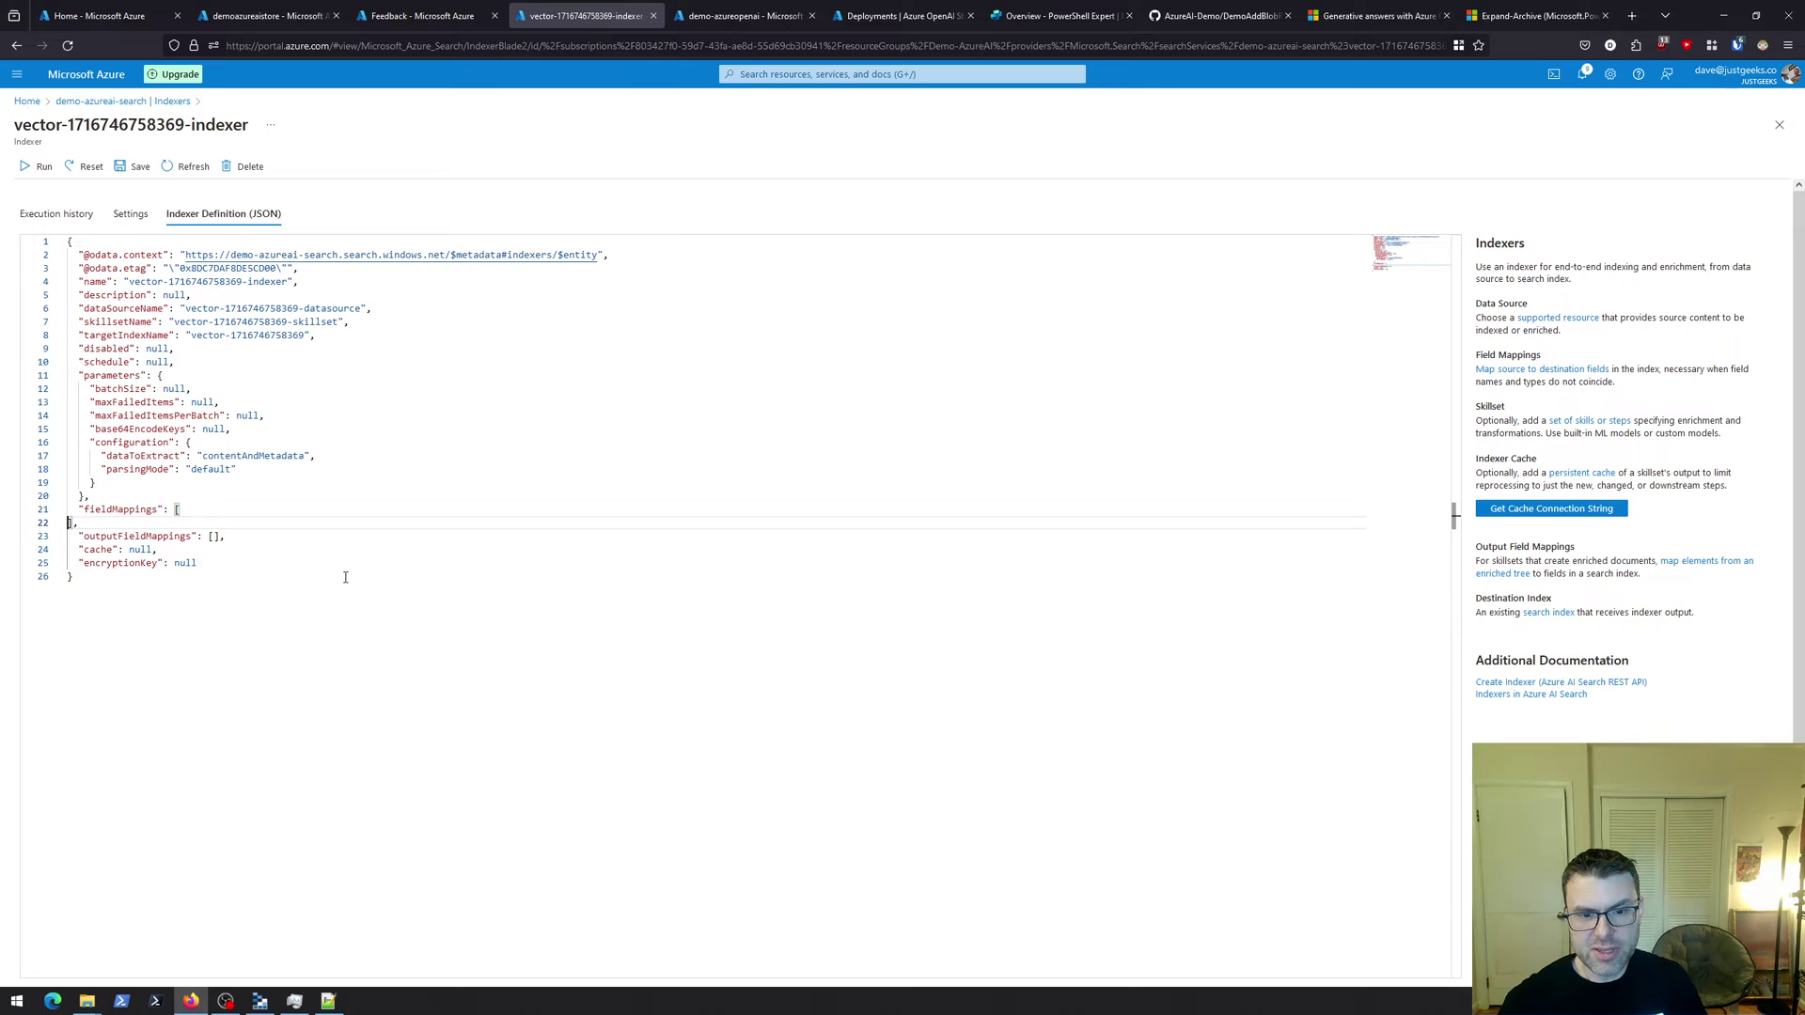
key("BackSpace")
left_click(204, 516)
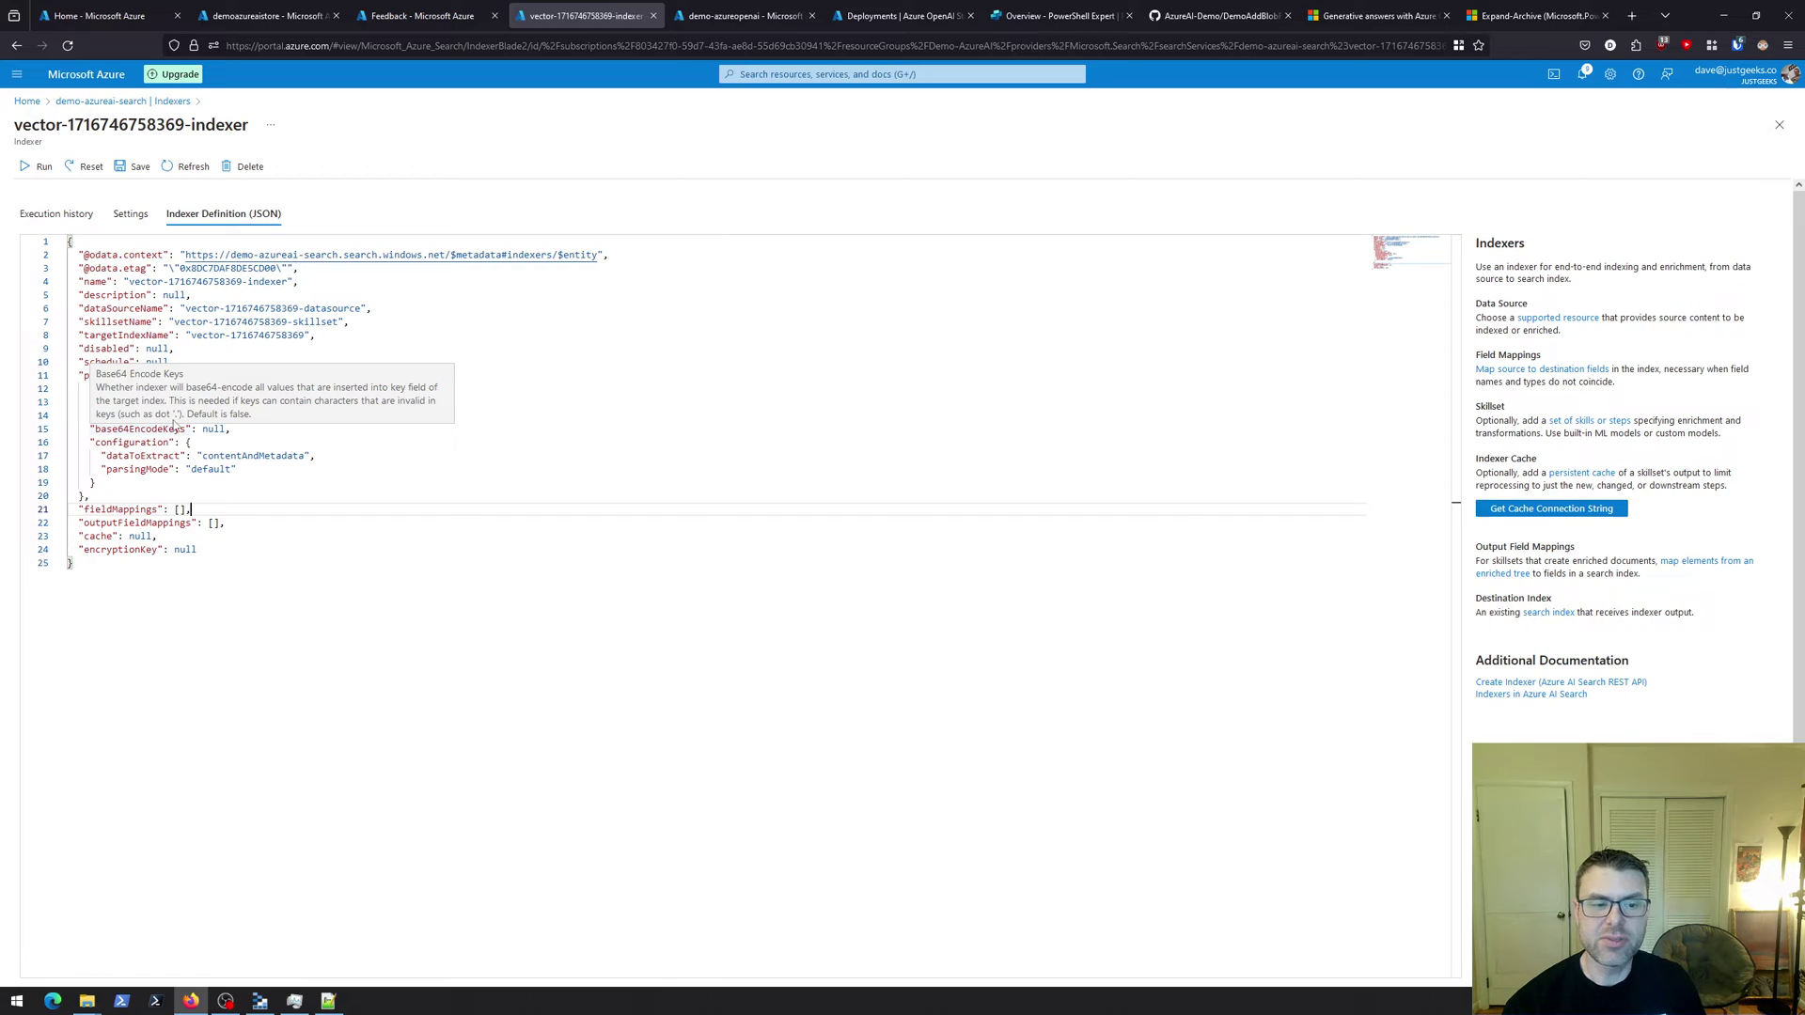
Save the indexer definition and run the indexer, confirming the run and returning to the indexer list
left_click(133, 169)
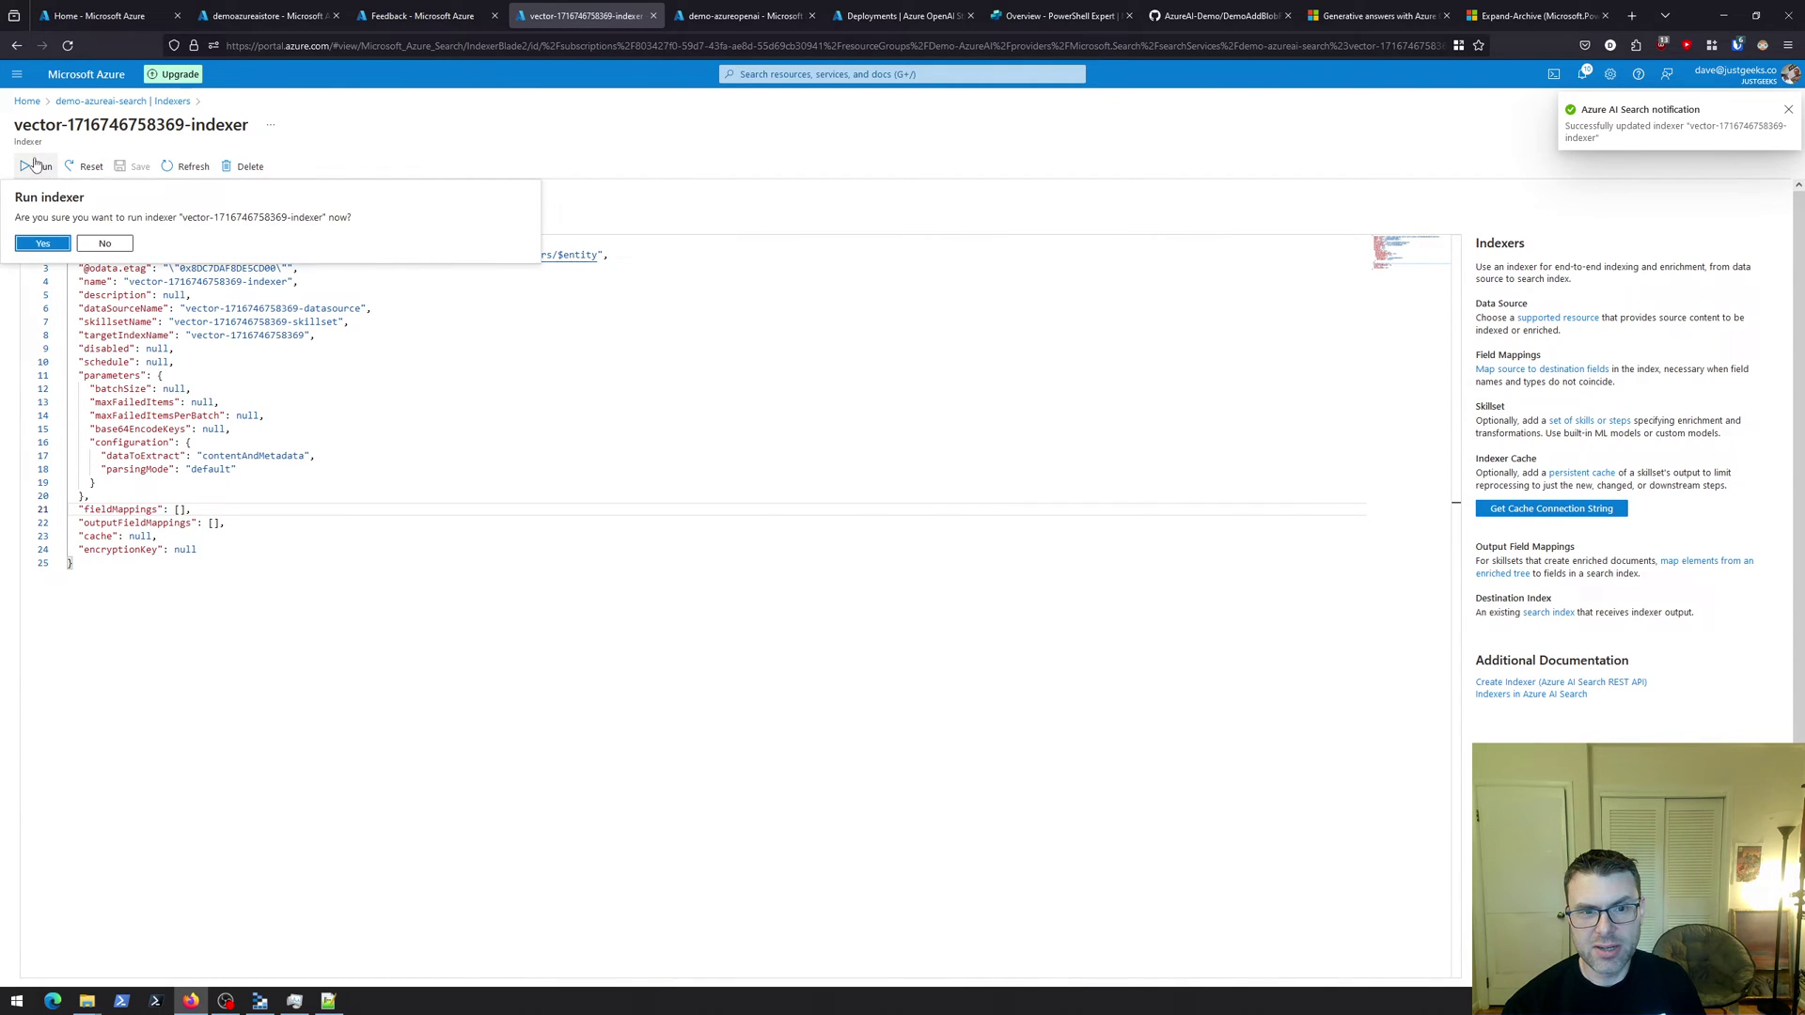
left_click(33, 246)
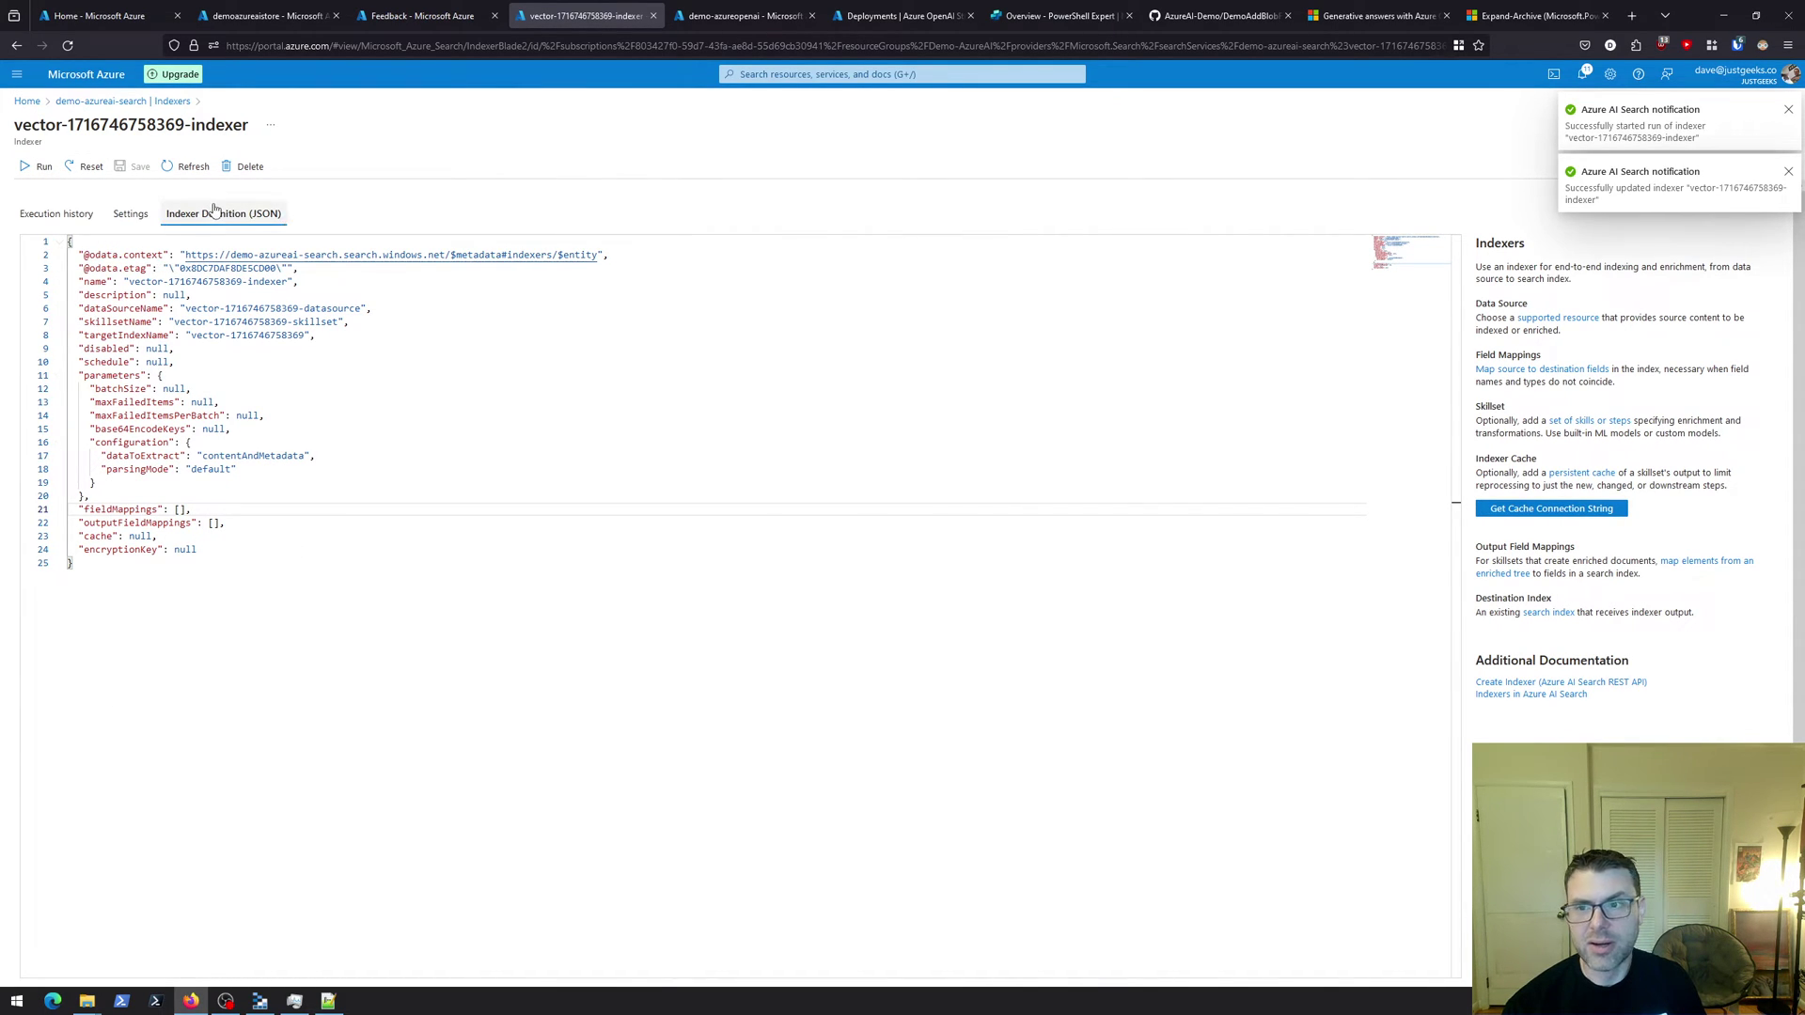
left_click(139, 102)
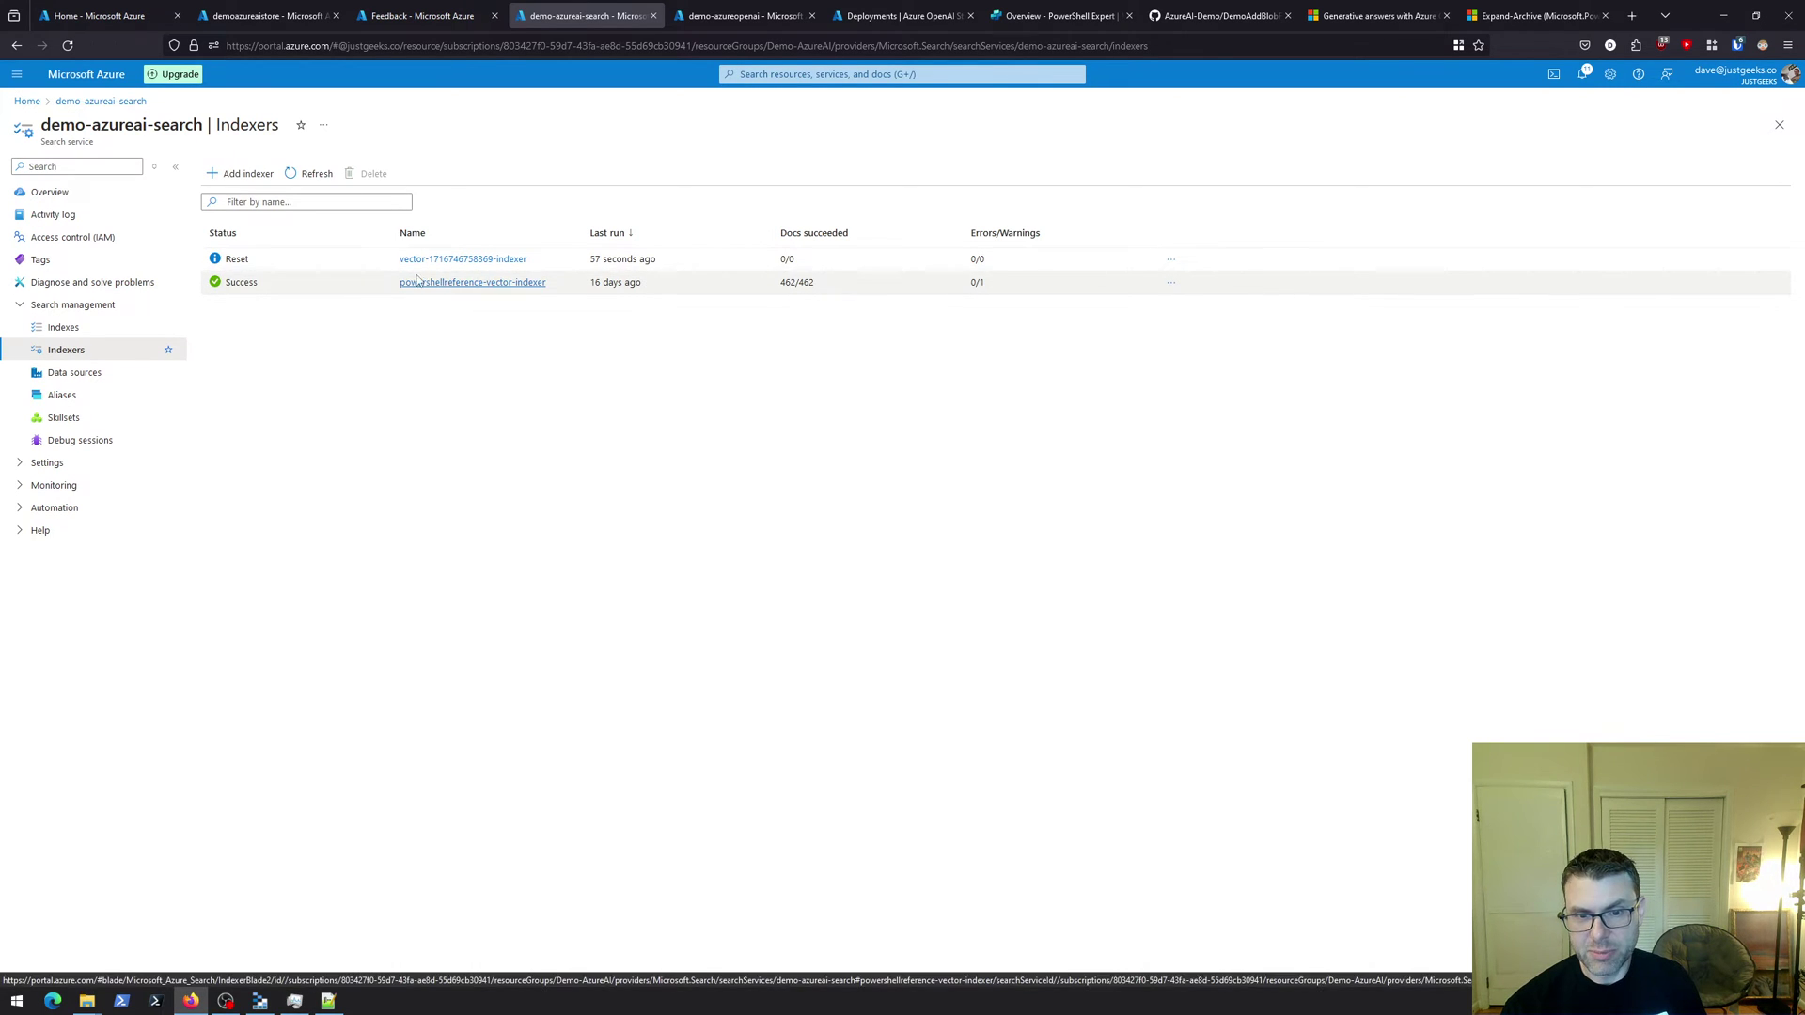
left_click(313, 175)
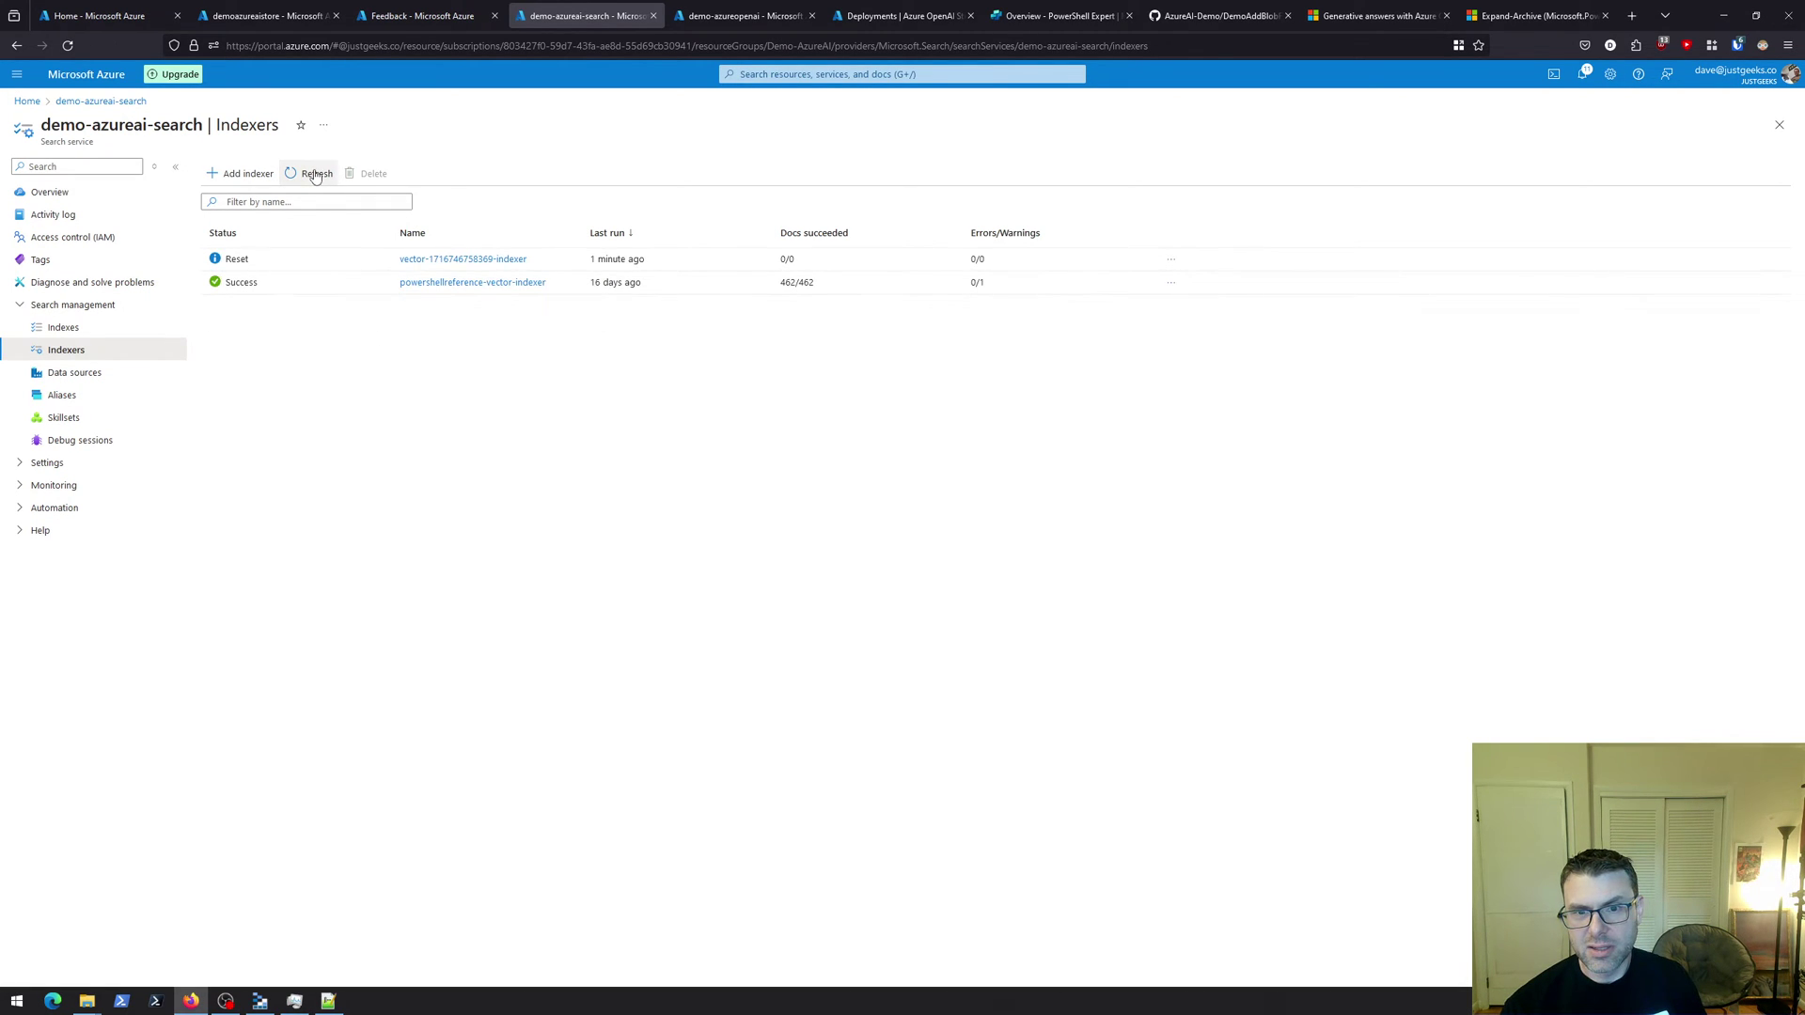
left_click(316, 175)
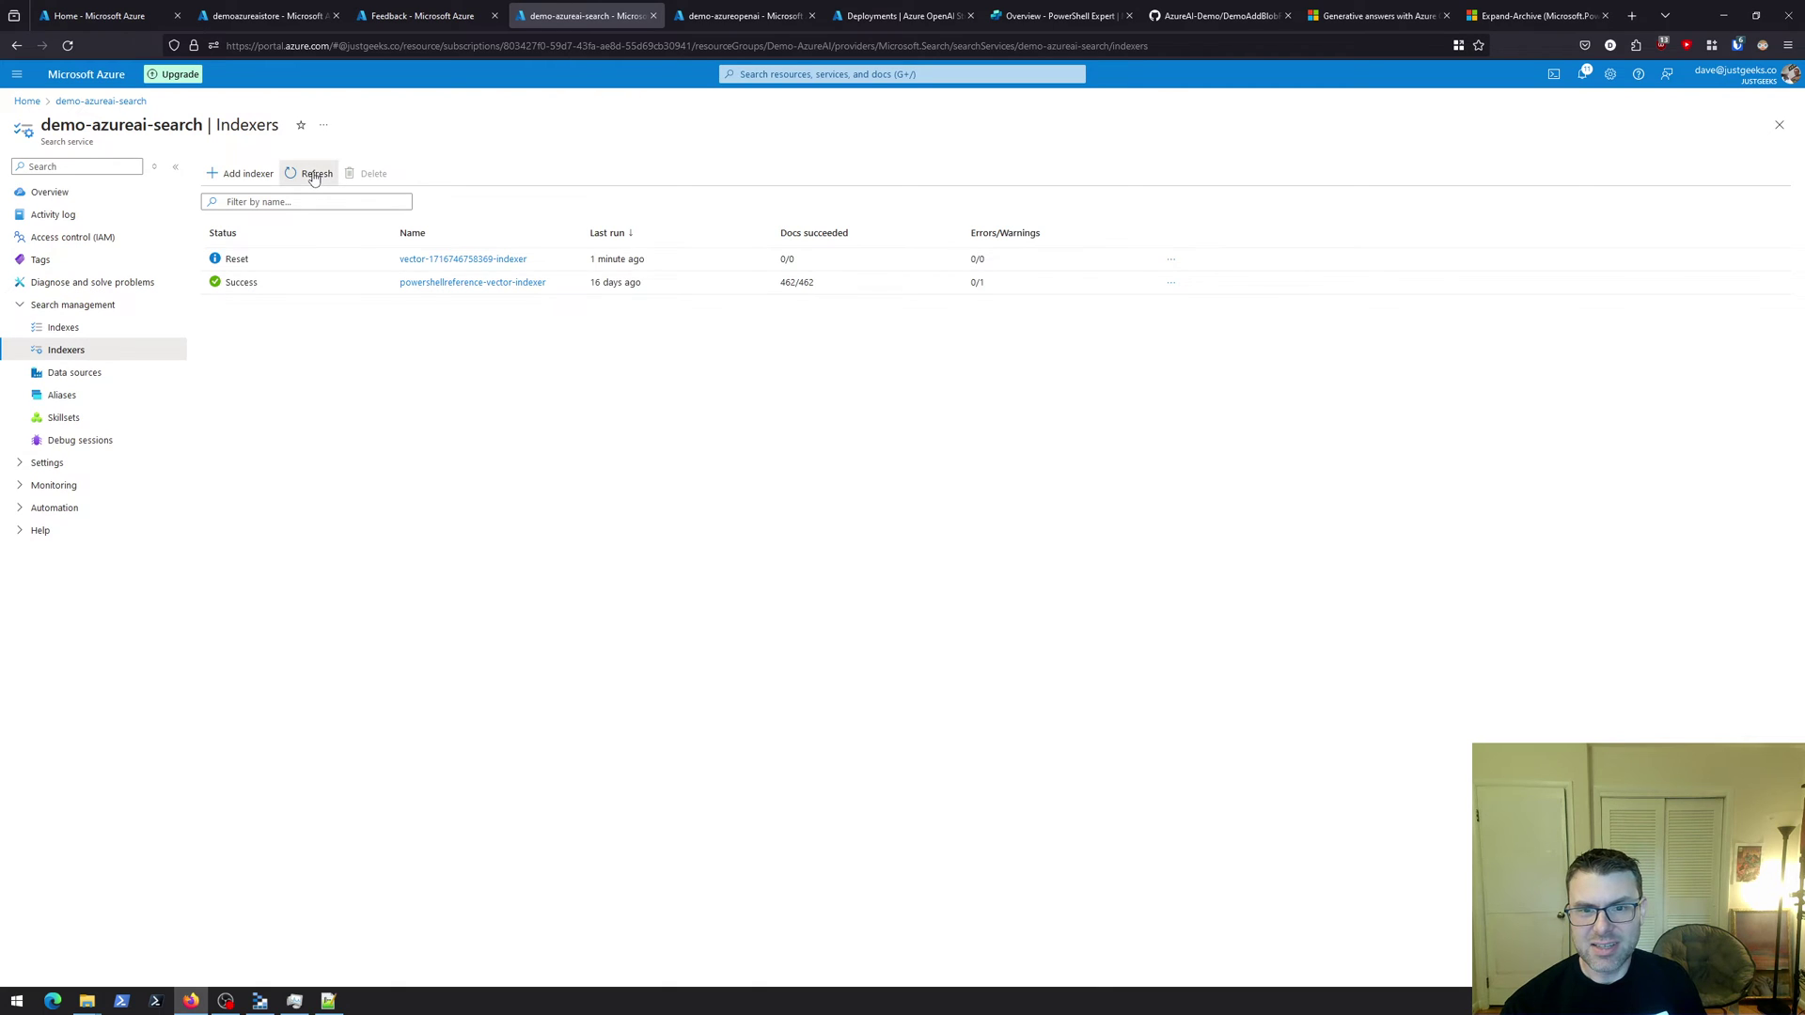
left_click(313, 176)
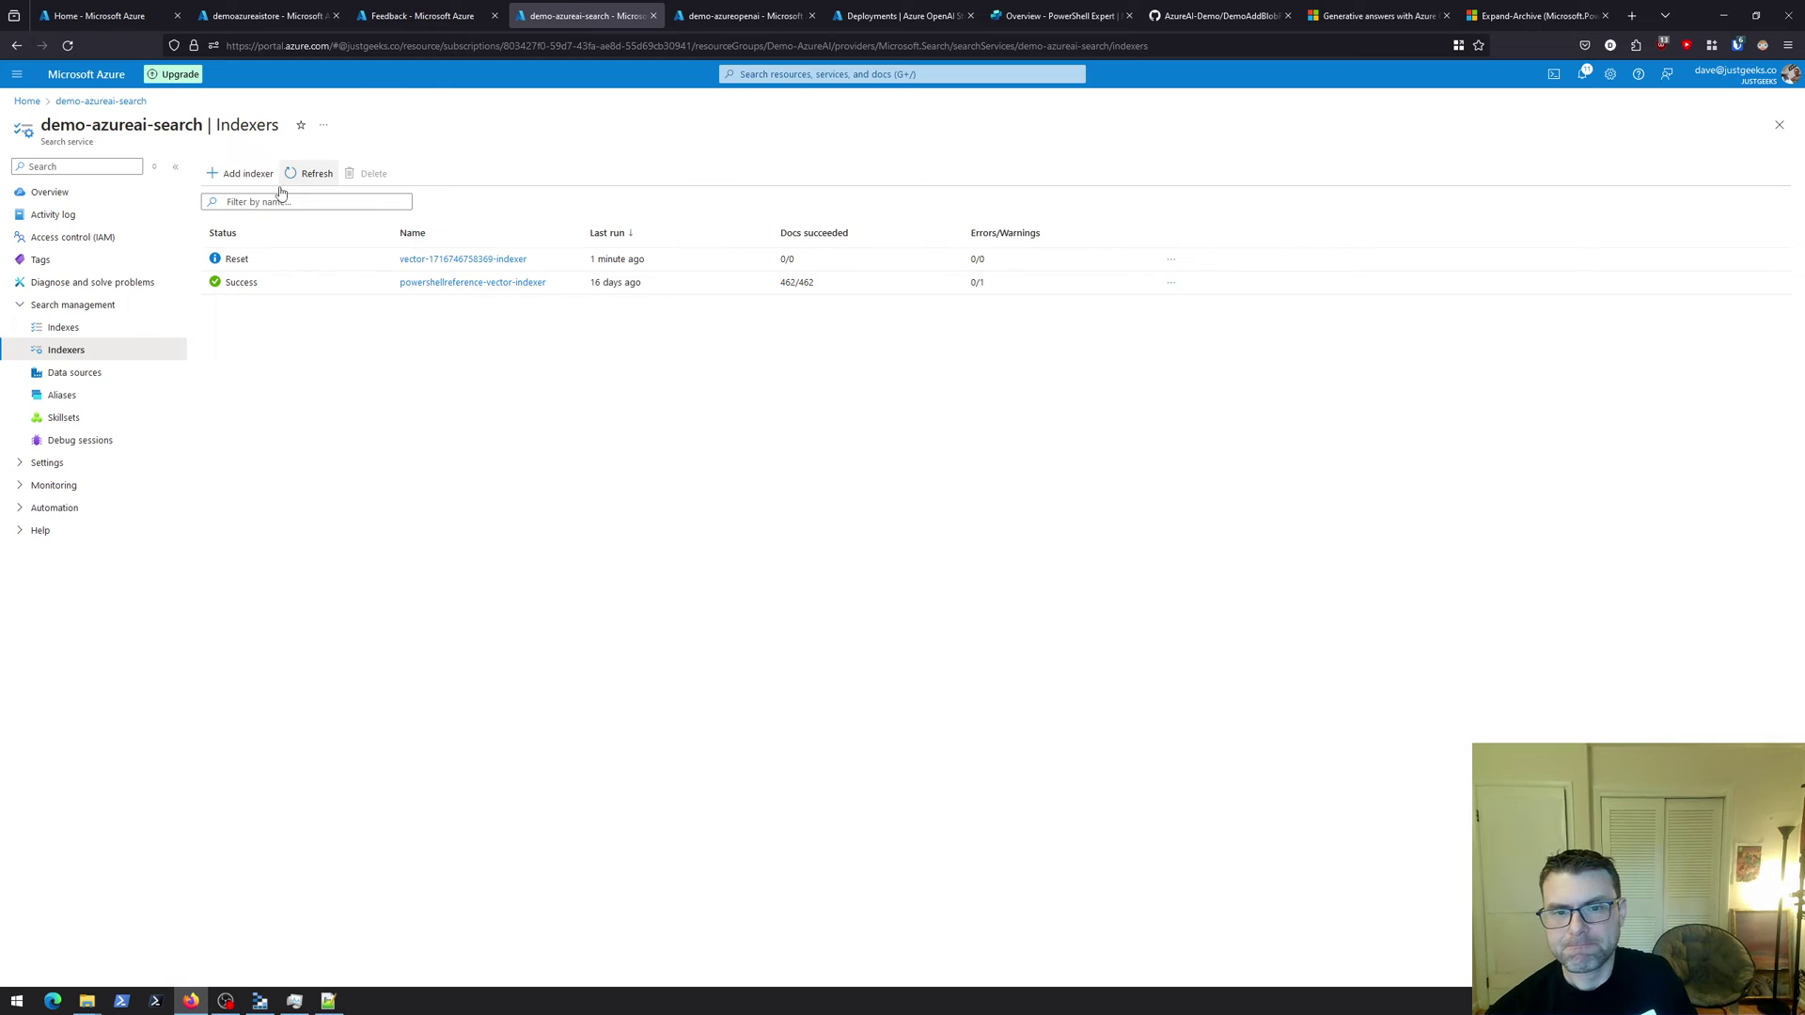
left_click(313, 174)
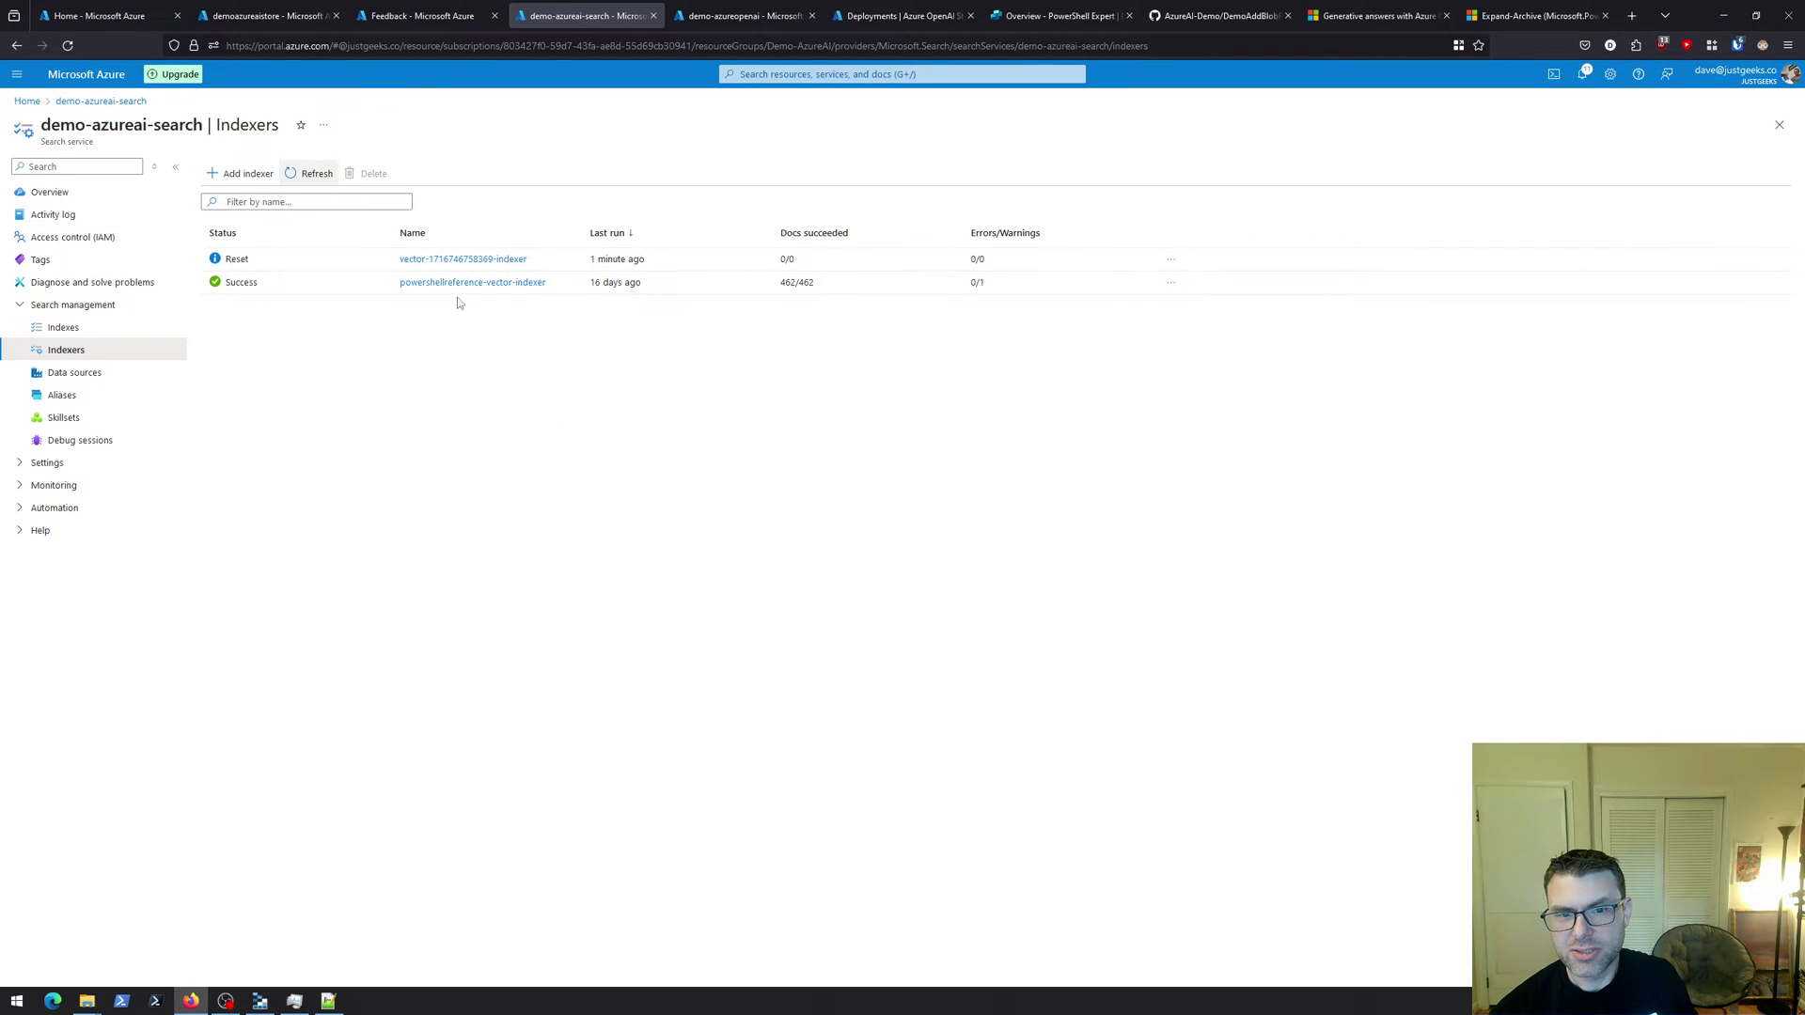
left_click(467, 261)
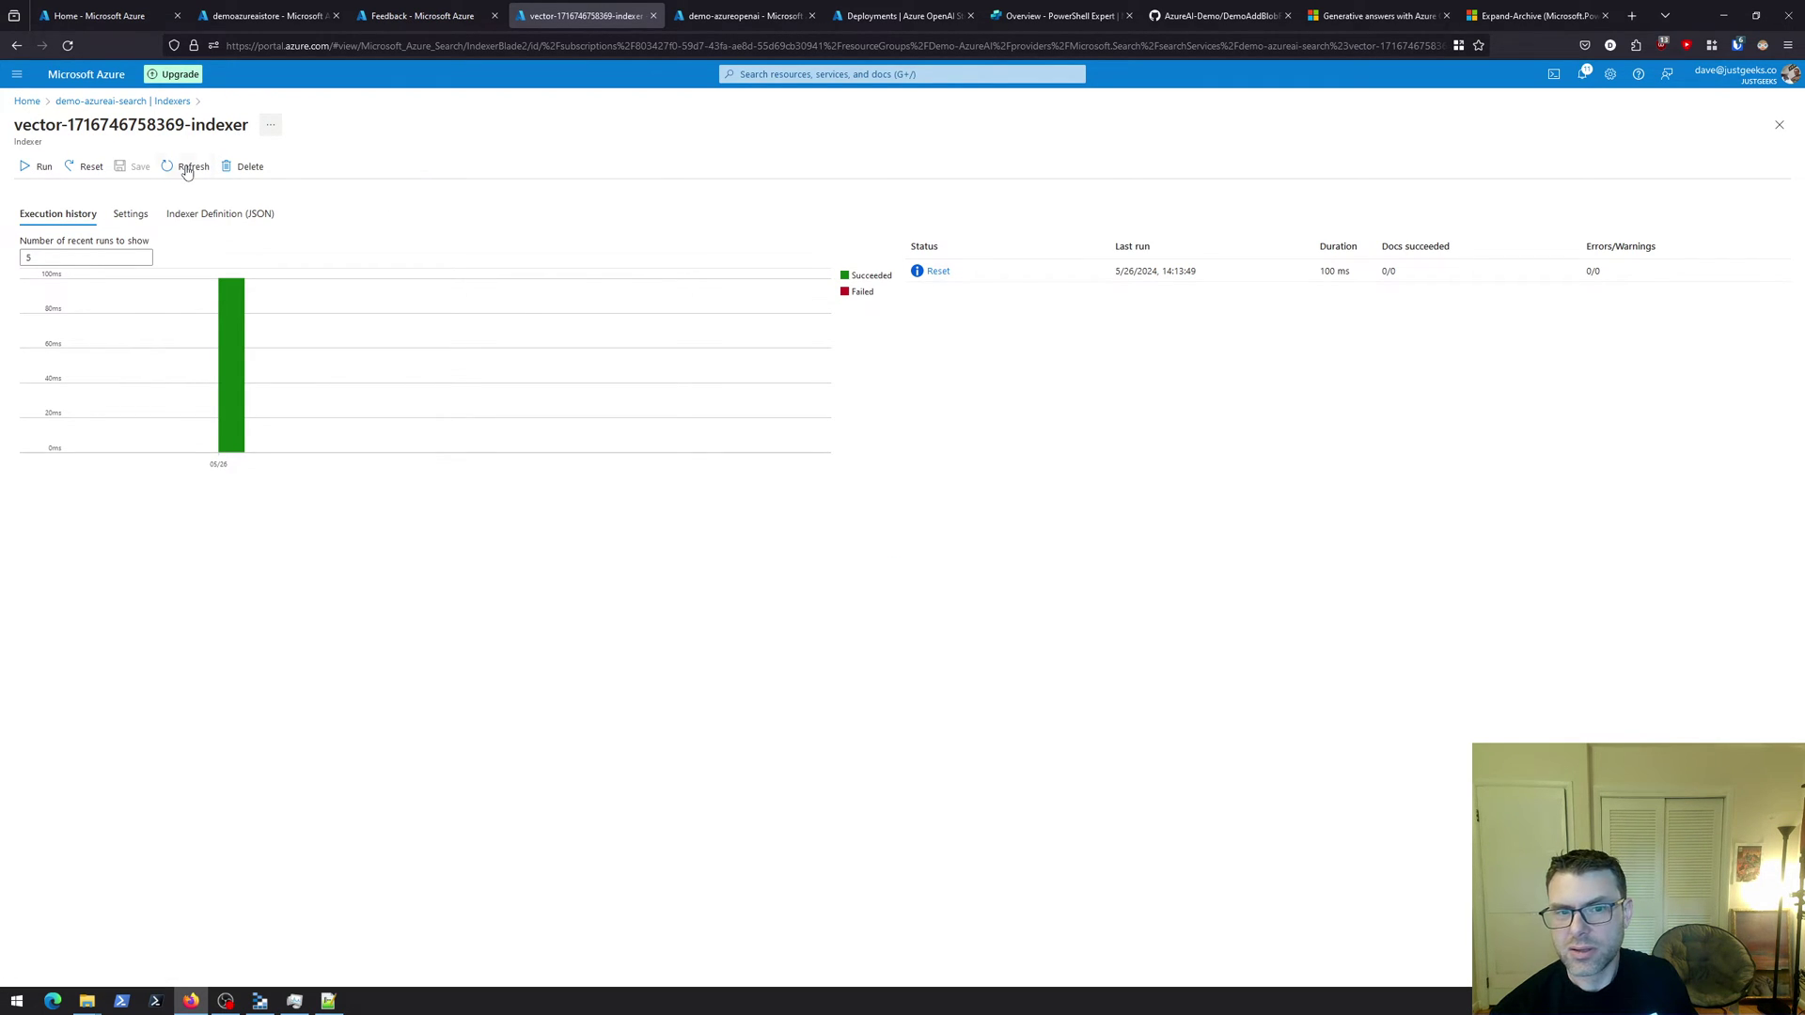
left_click(39, 166)
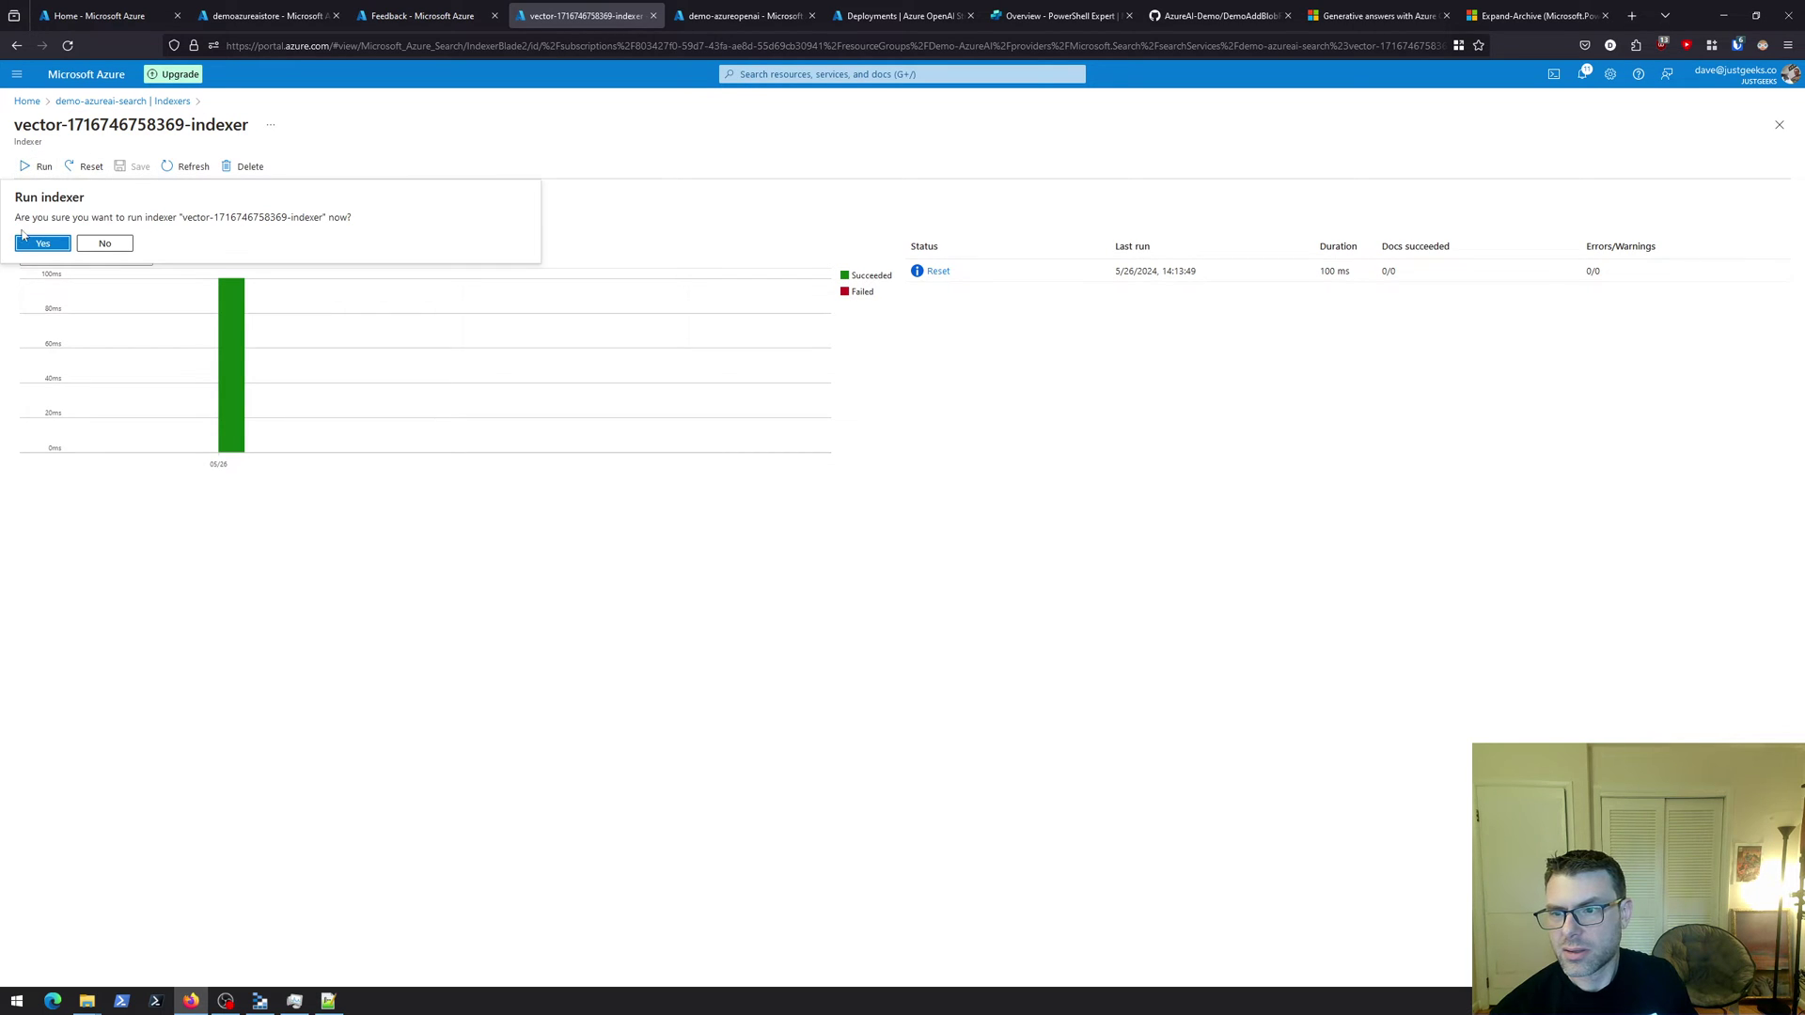
left_click(52, 246)
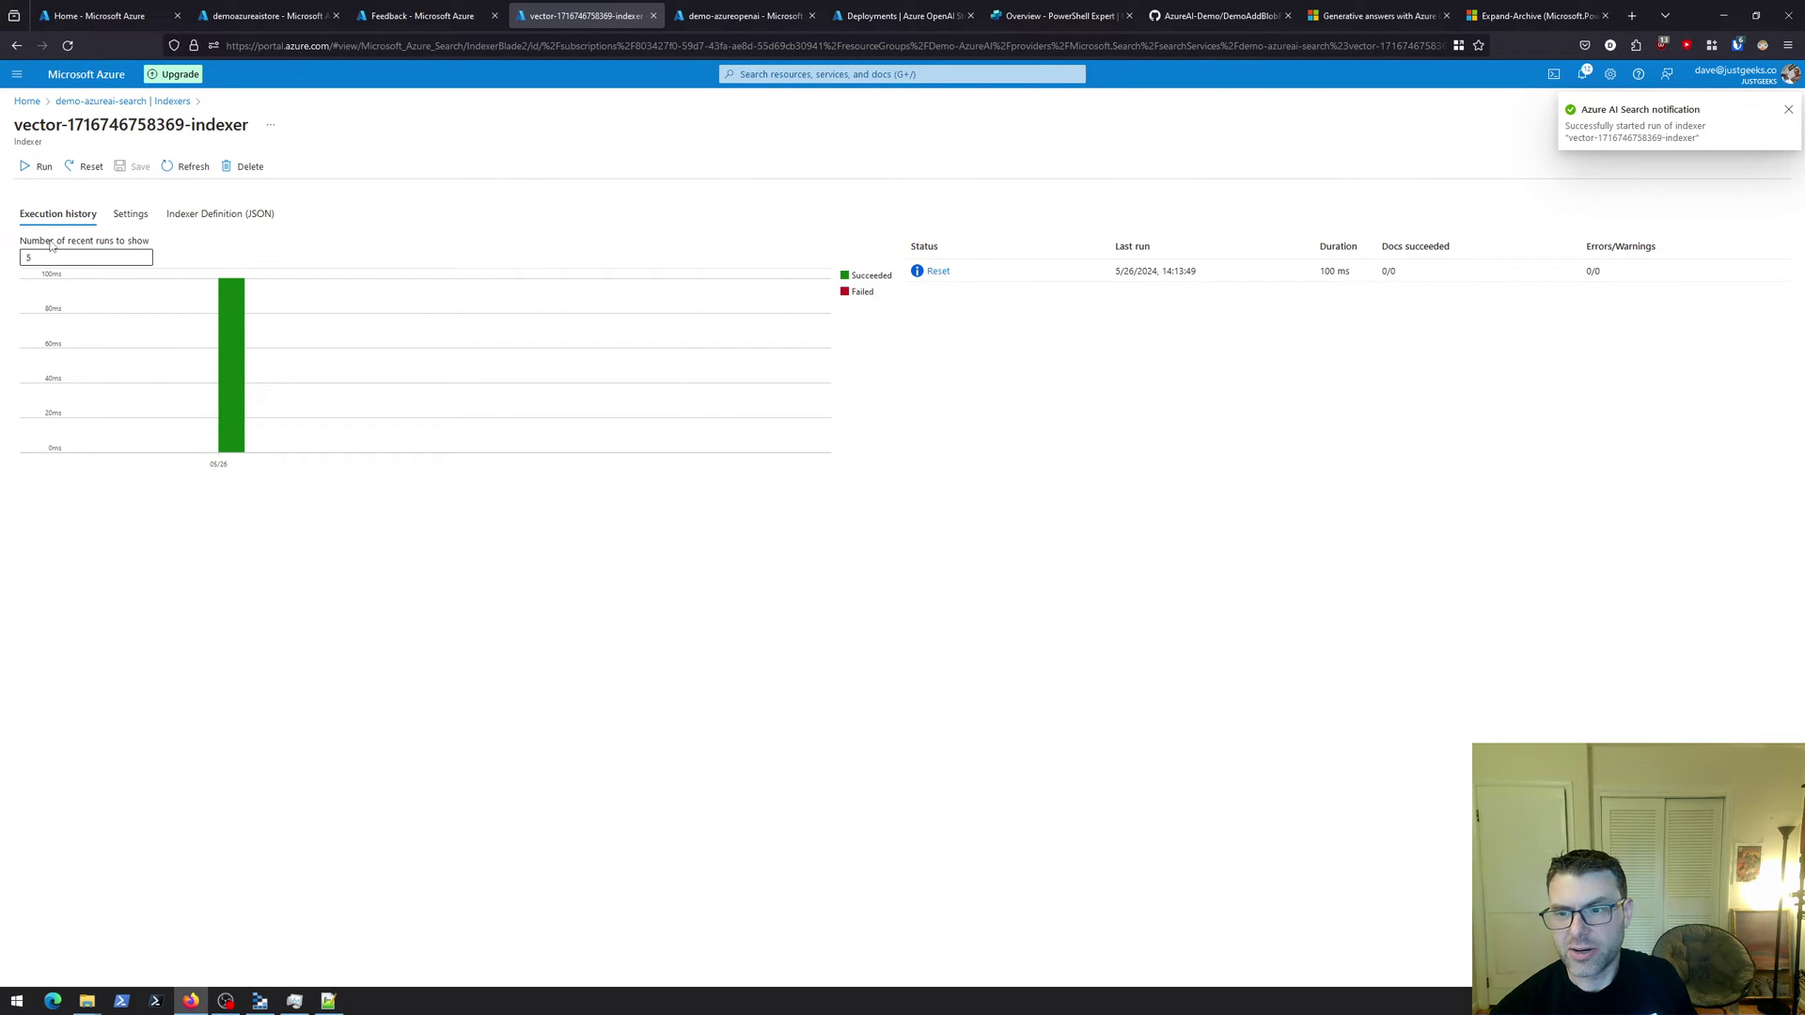
left_click(173, 109)
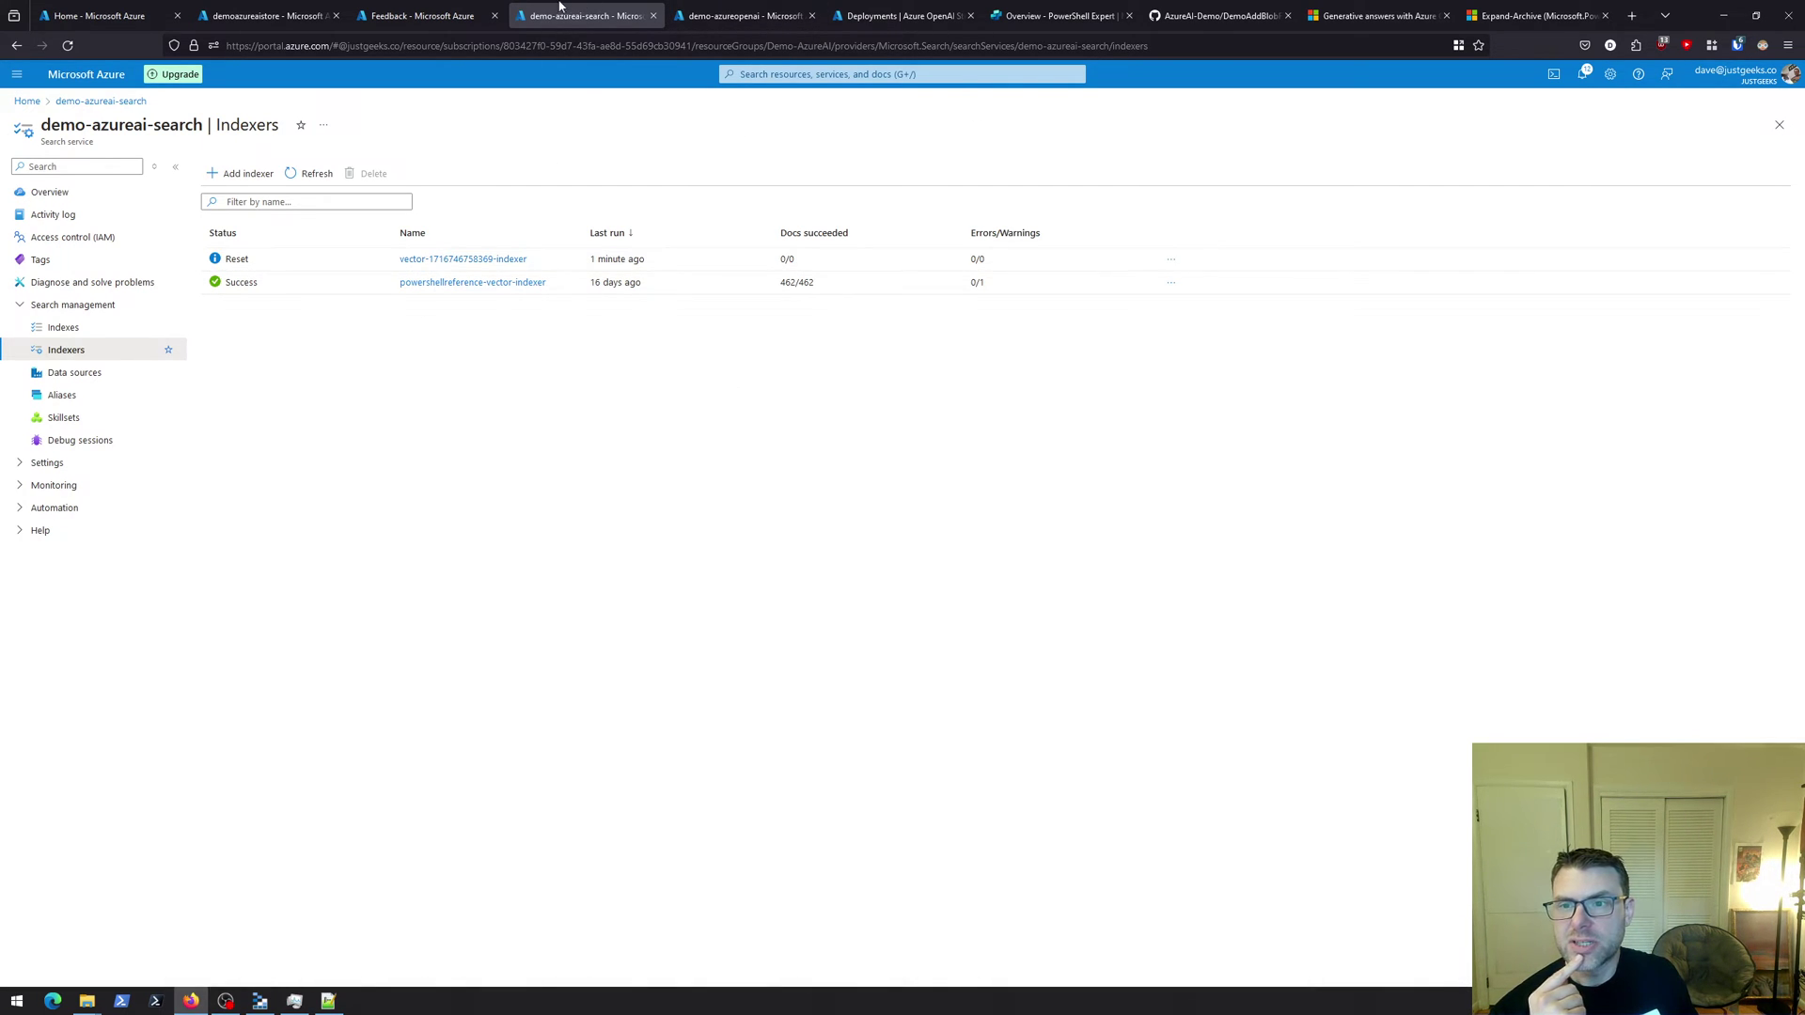
Switch to Azure OpenAI Studio, open the Chat playground and choose the gpt-35-turbo-16k deployment
left_click(738, 18)
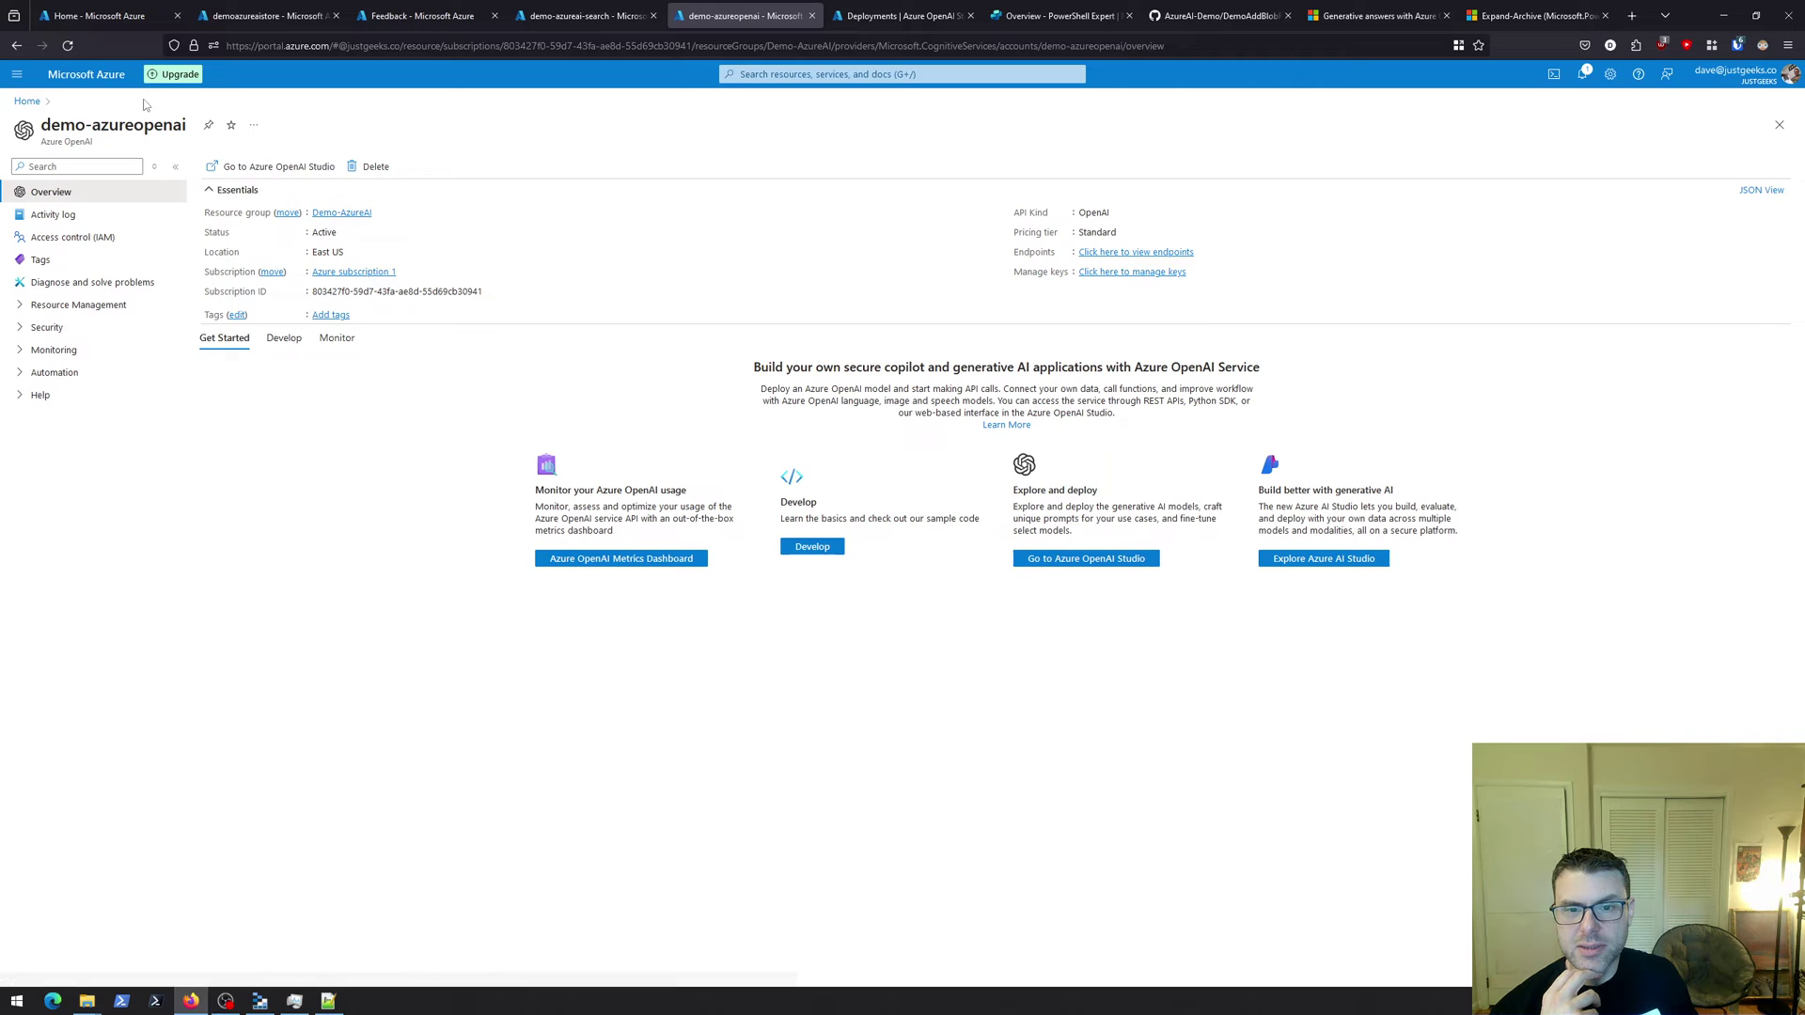
left_click(926, 16)
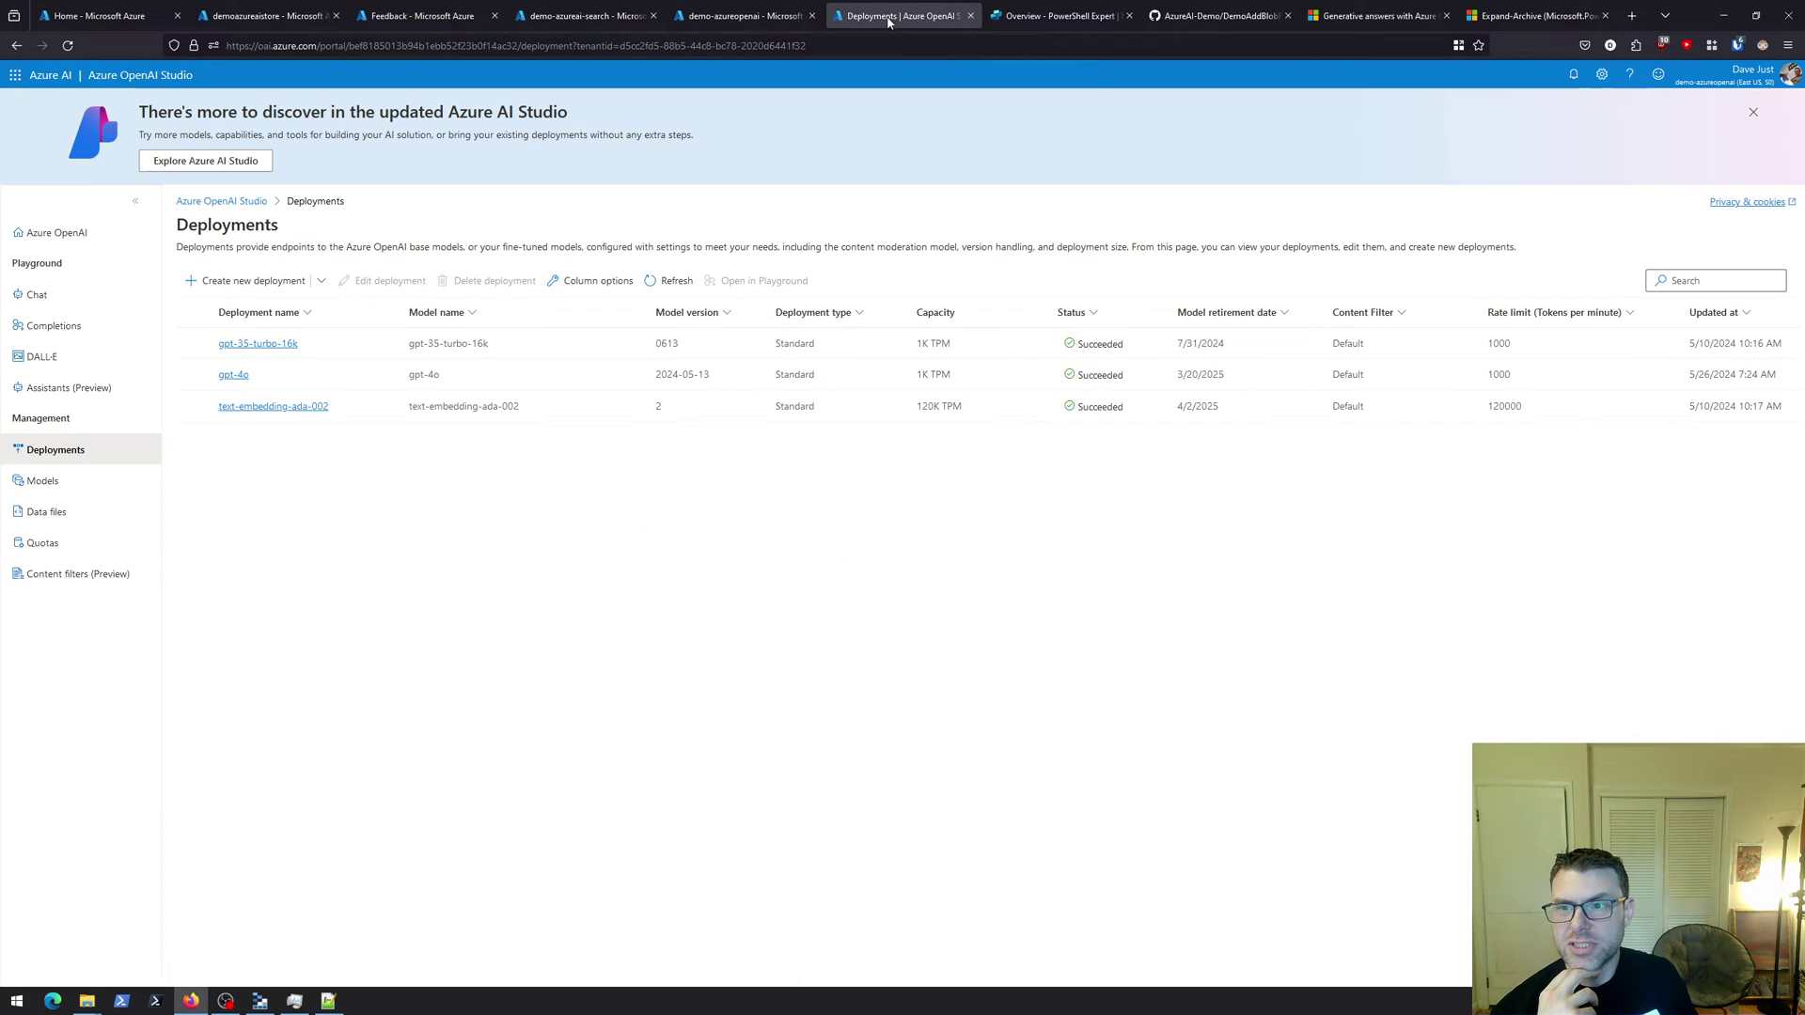
left_click(35, 294)
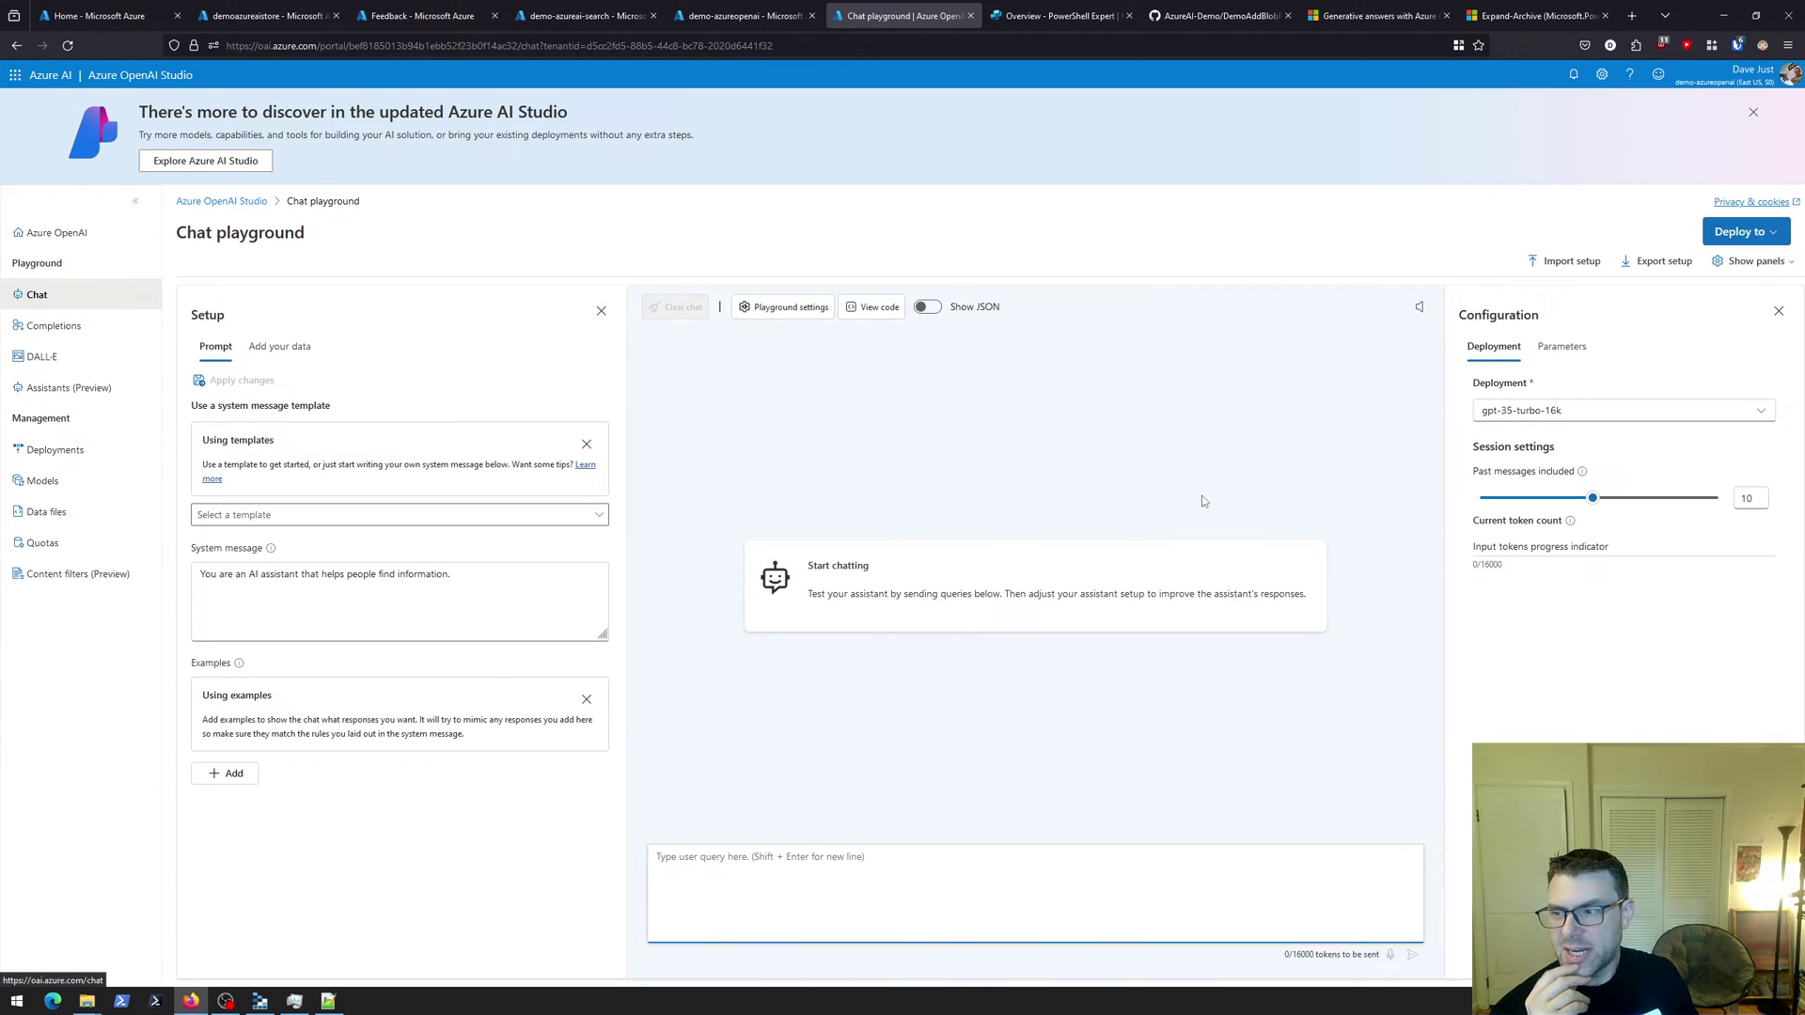
left_click(1622, 412)
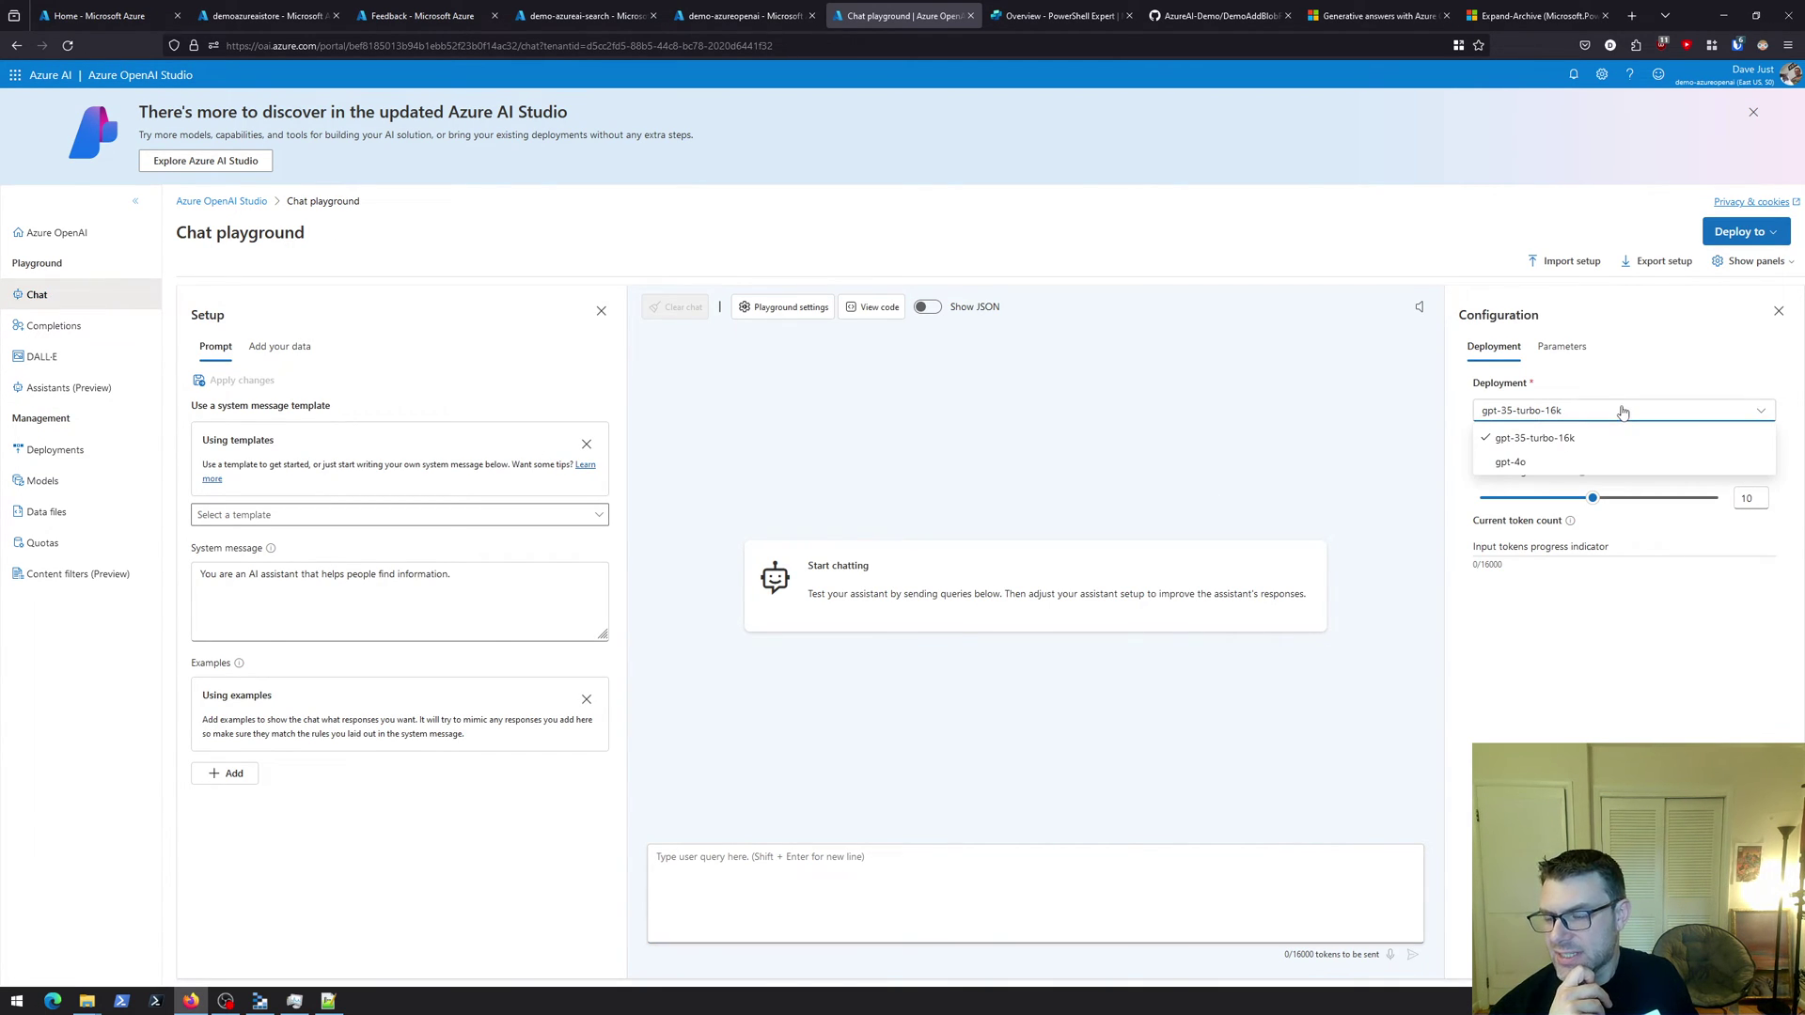
left_click(1557, 435)
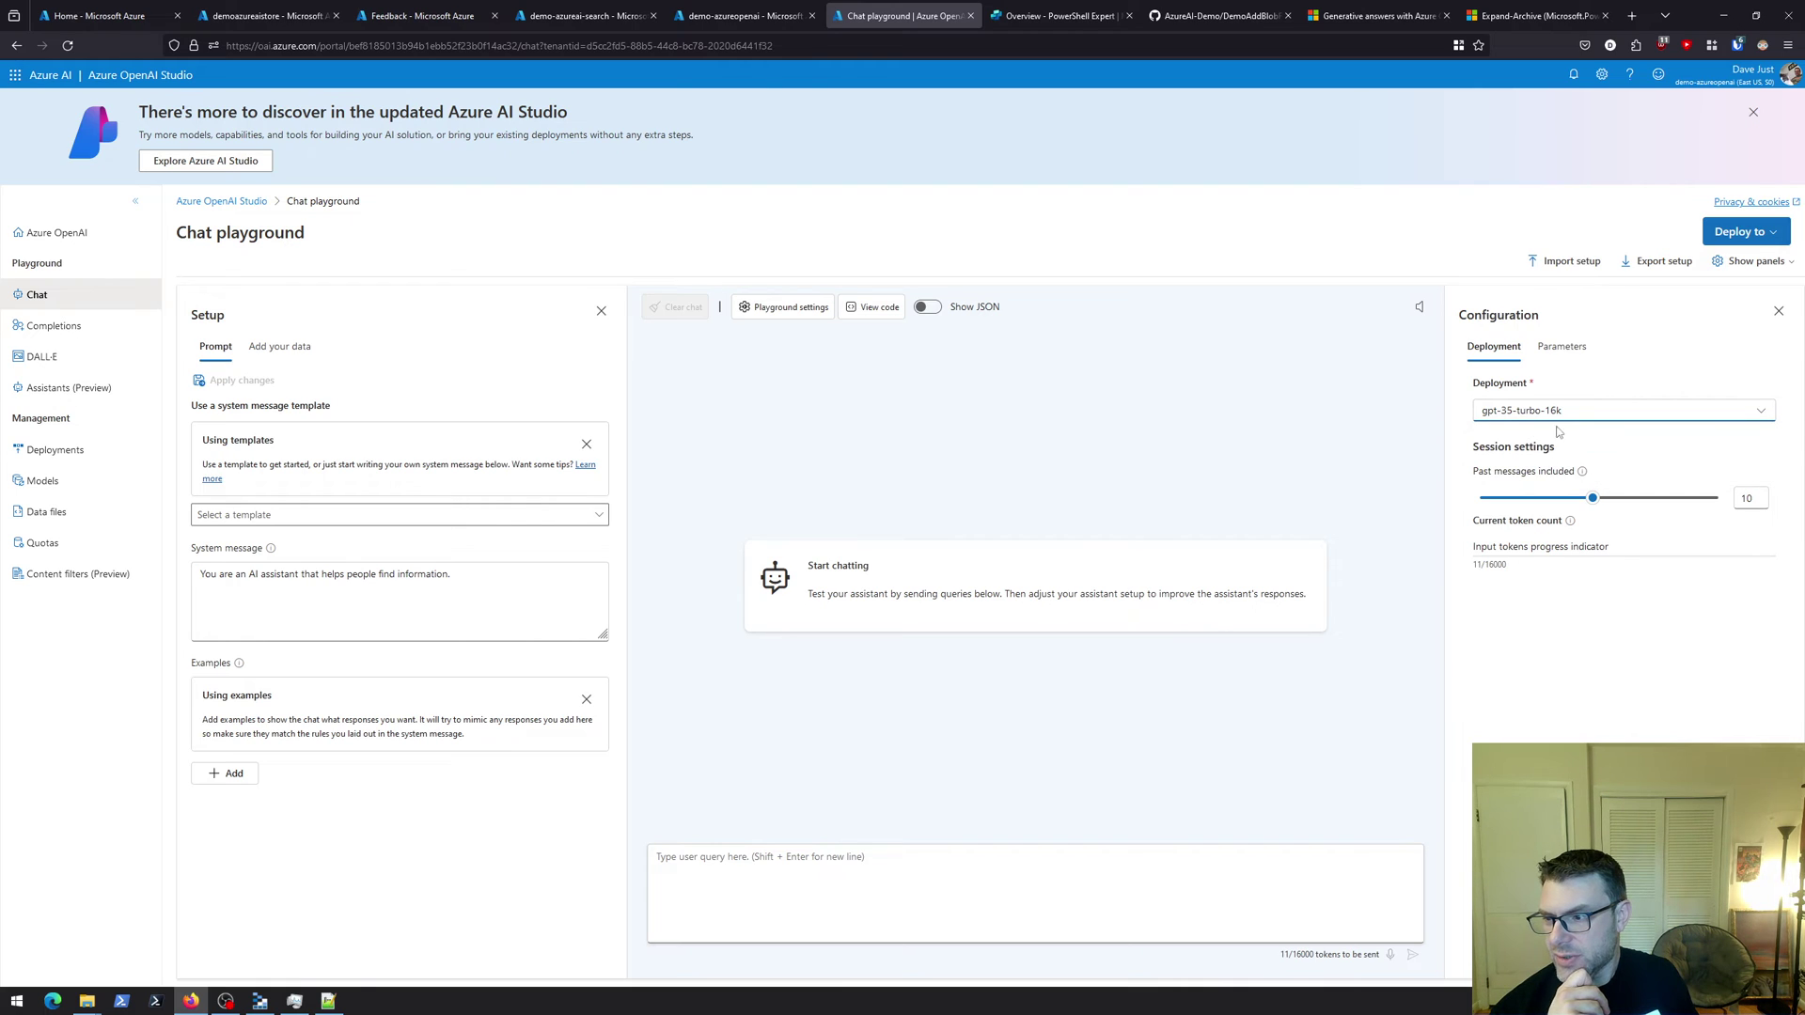
Examine the details of the chat deployments available in the playground and the input token indicator
left_click(1504, 414)
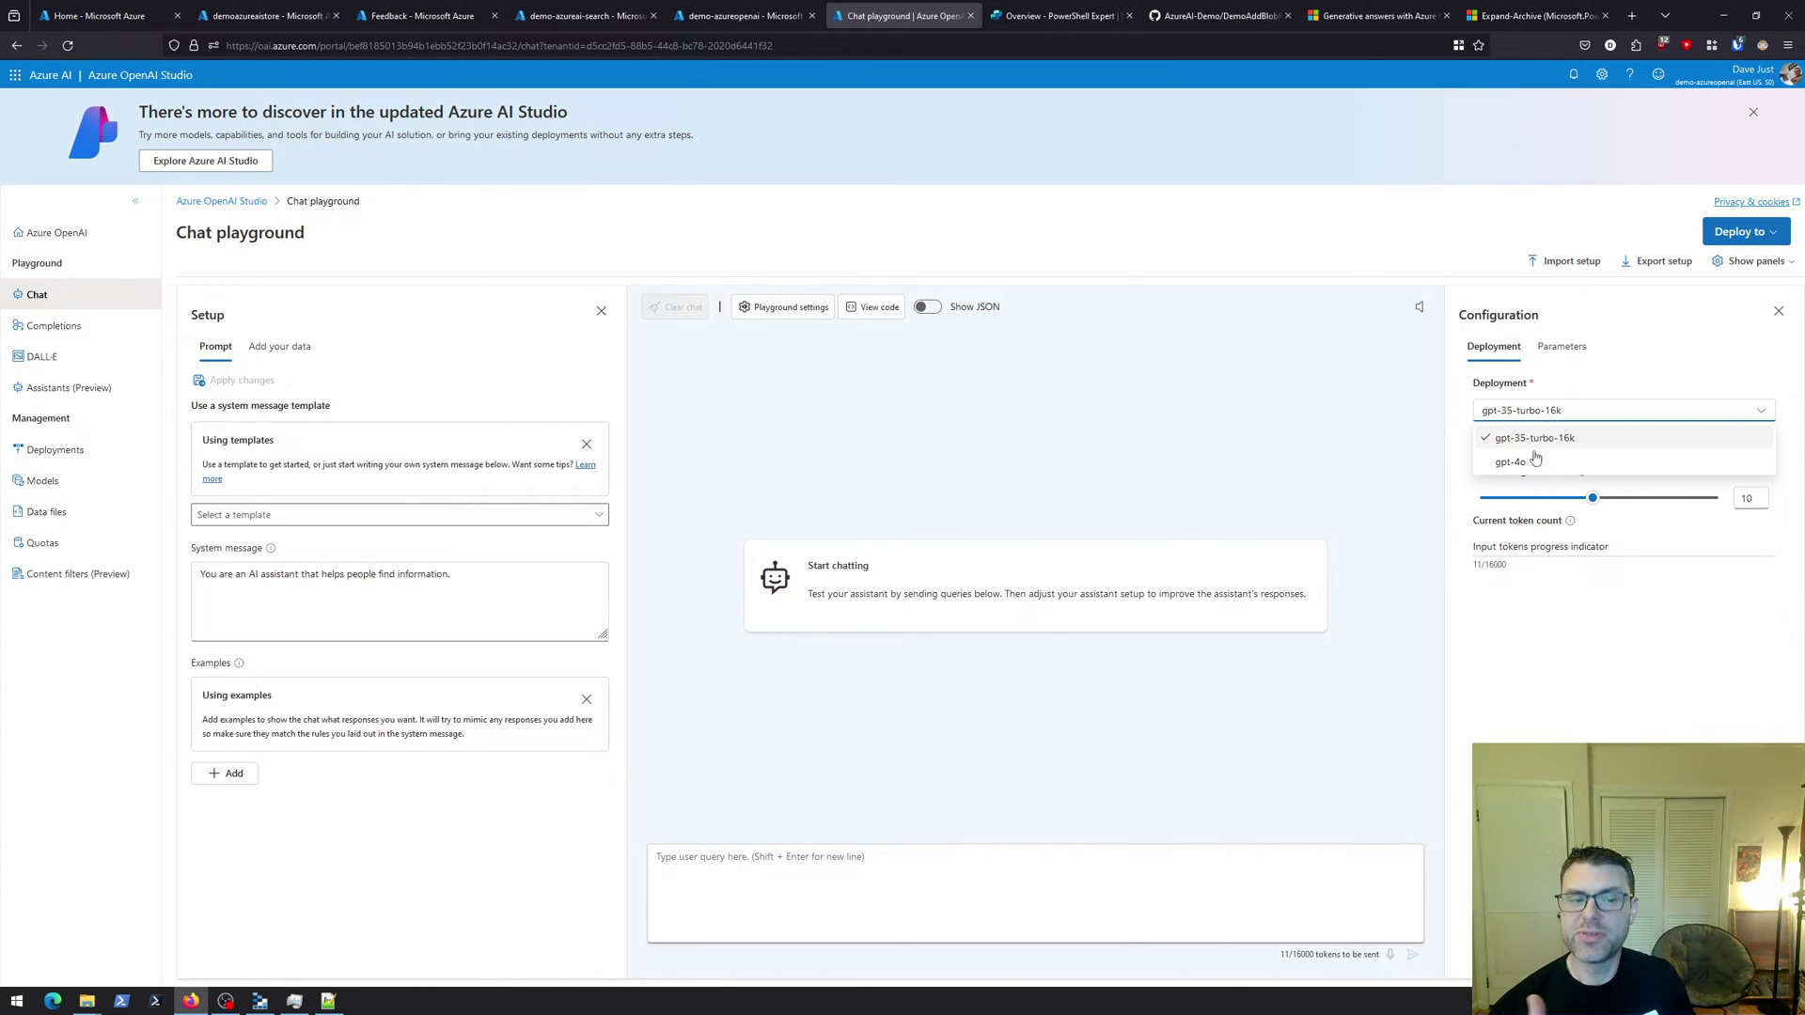
mouse_move(1521, 447)
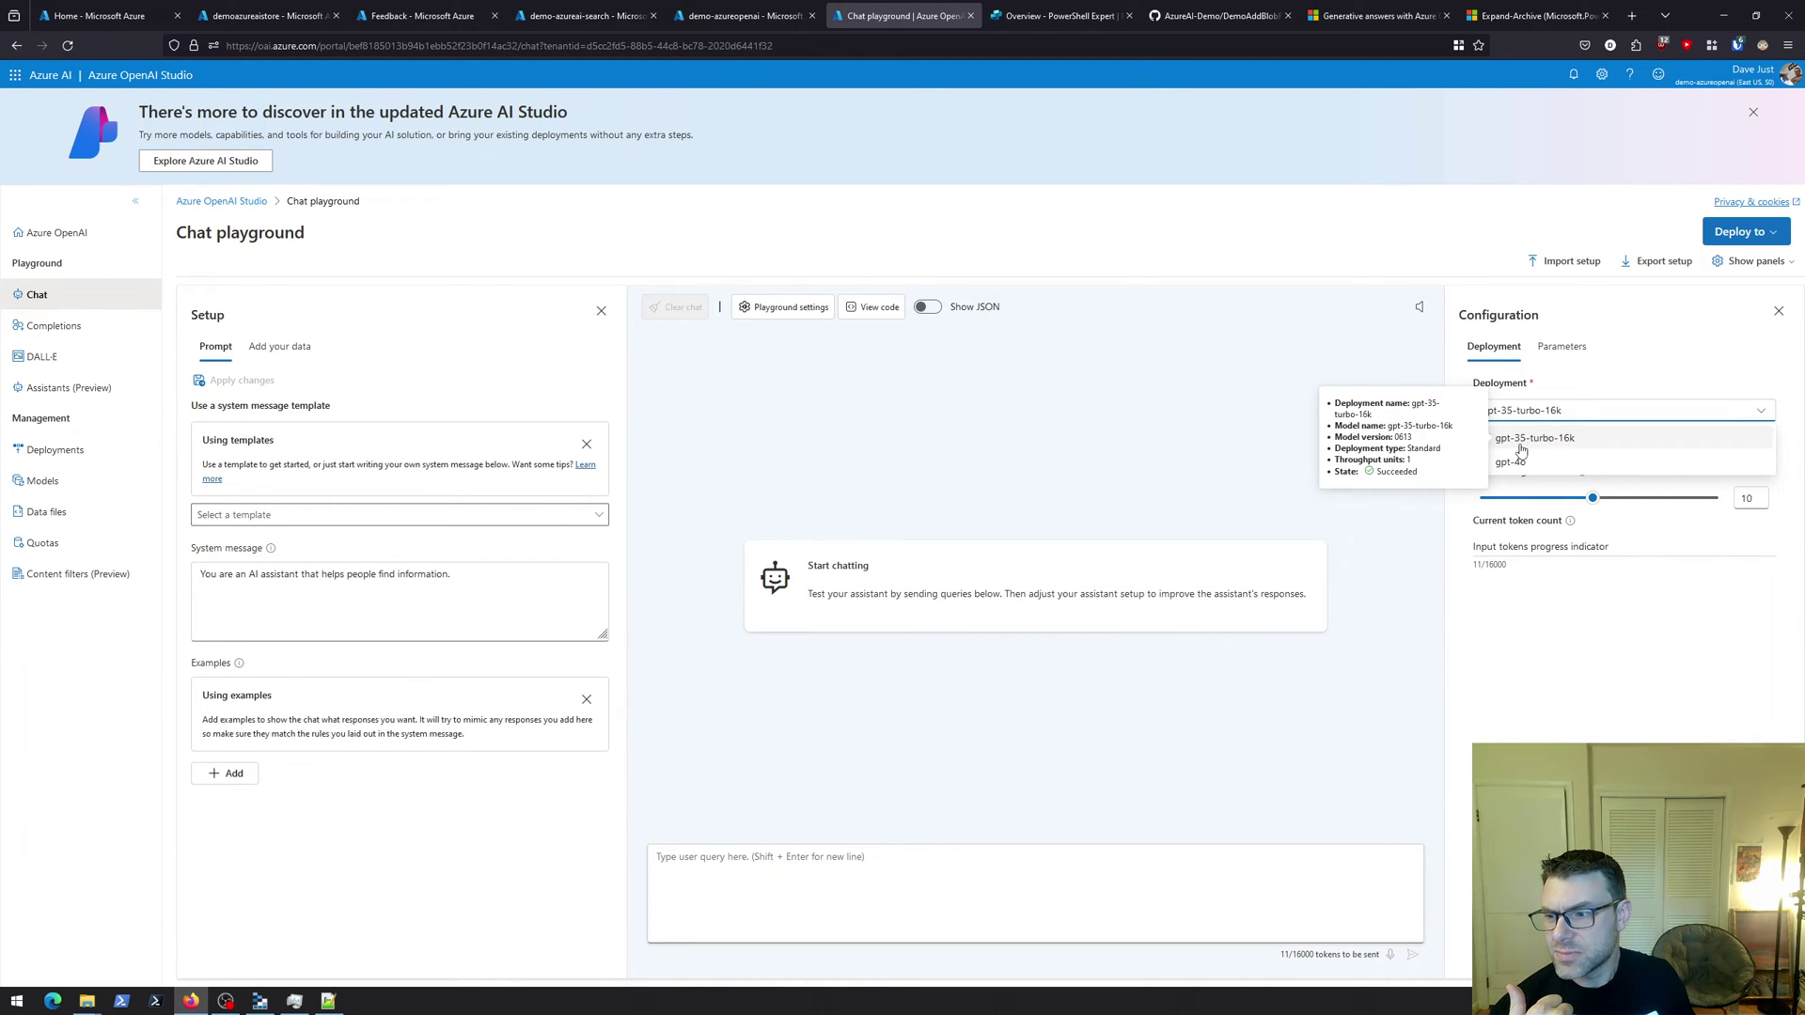
left_click(1622, 387)
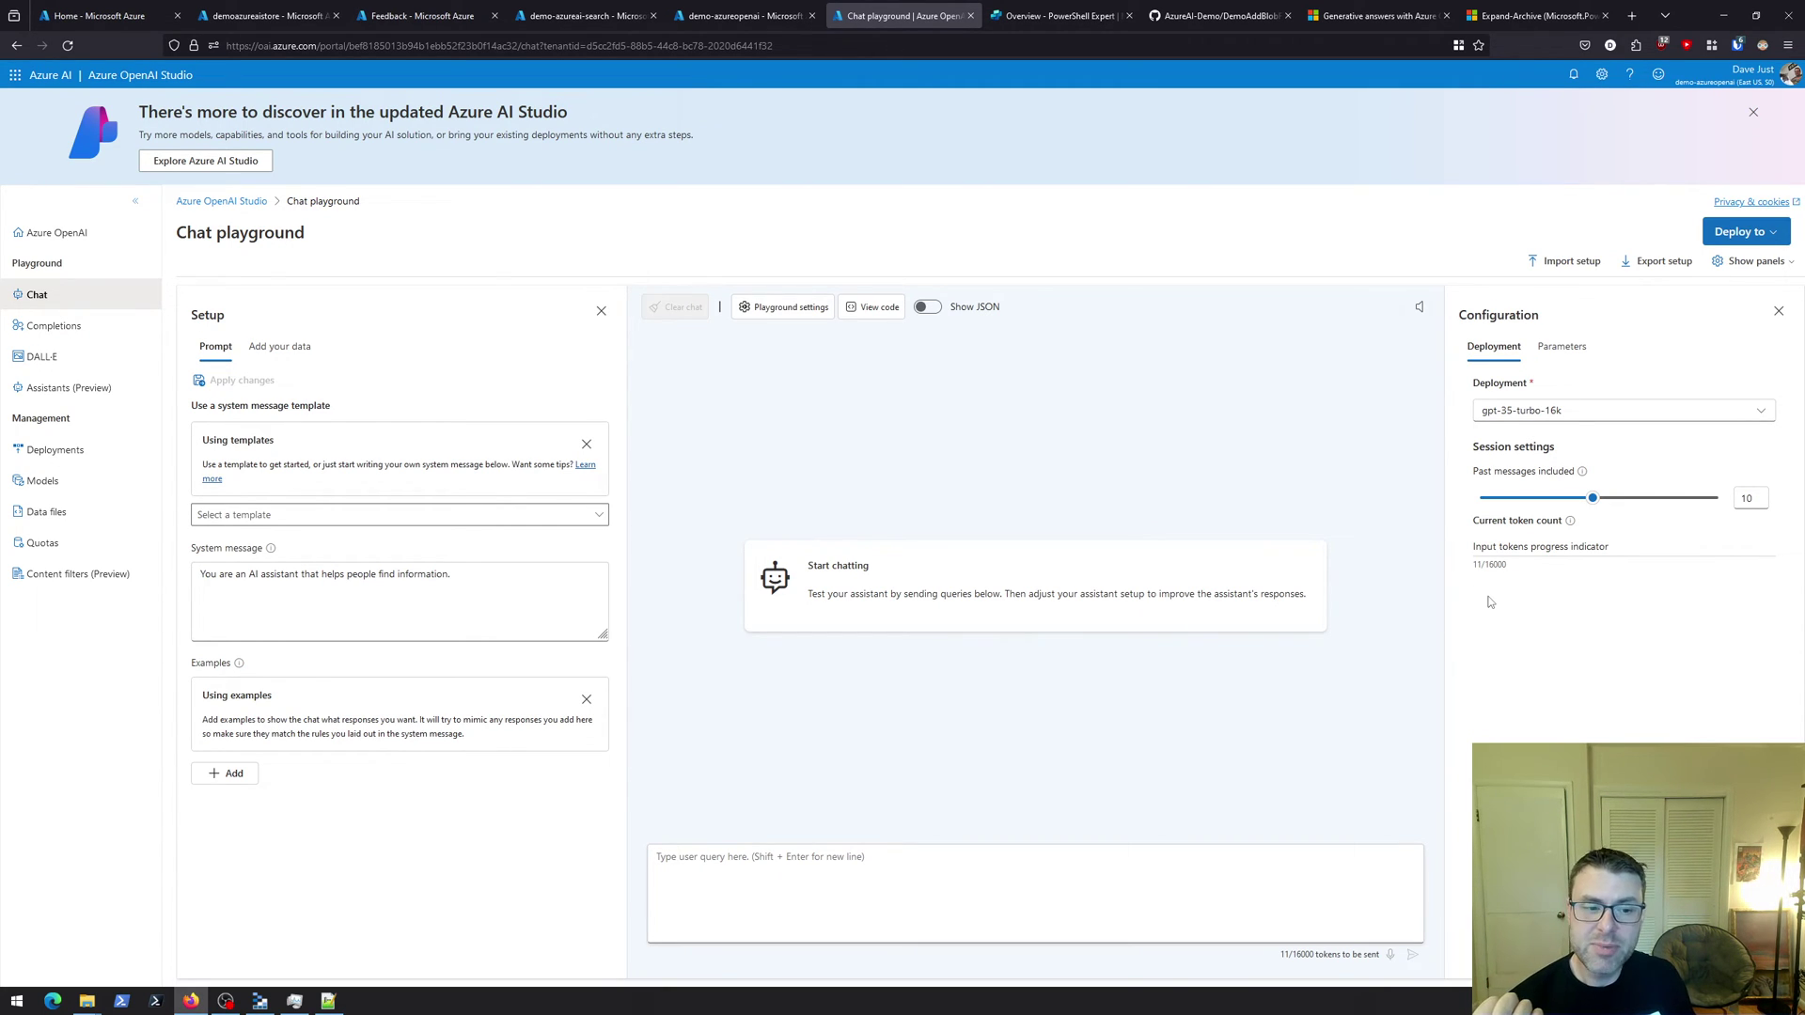
mouse_move(1481, 558)
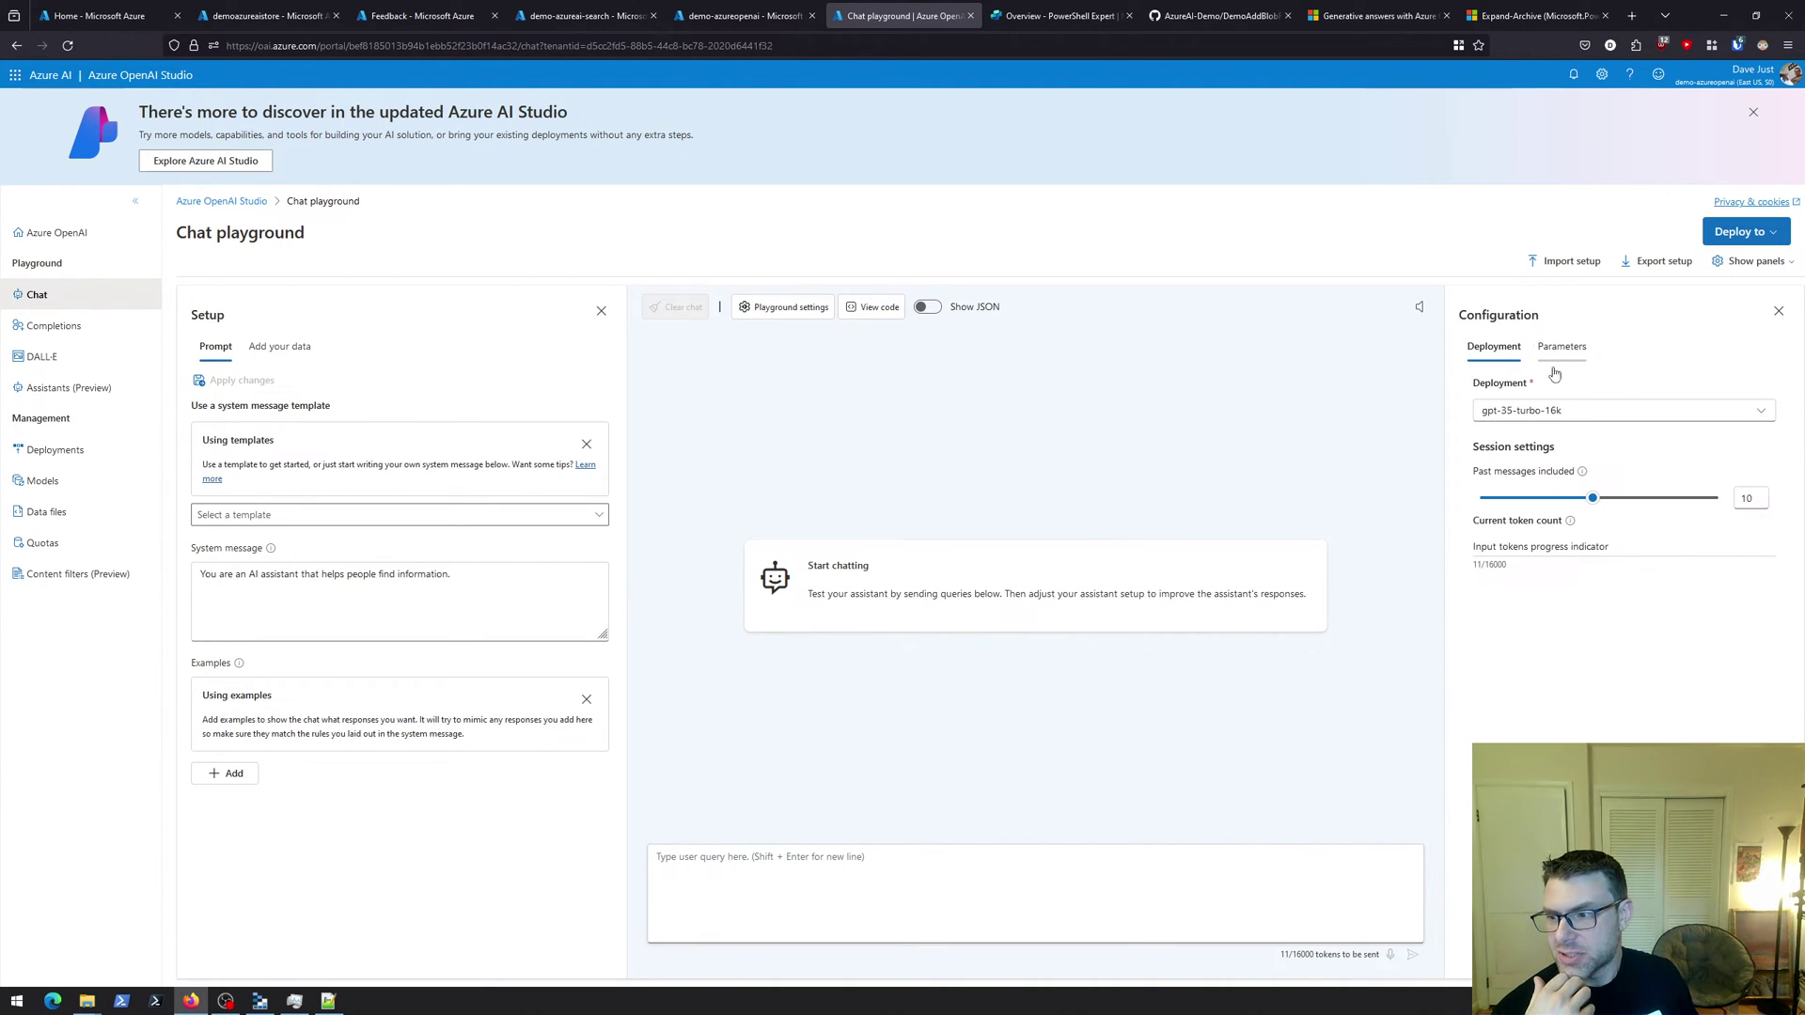
Start adding an Azure AI Search data source to the playground, using the powershellreference-vector index in the demo-azureai-search service
left_click(295, 349)
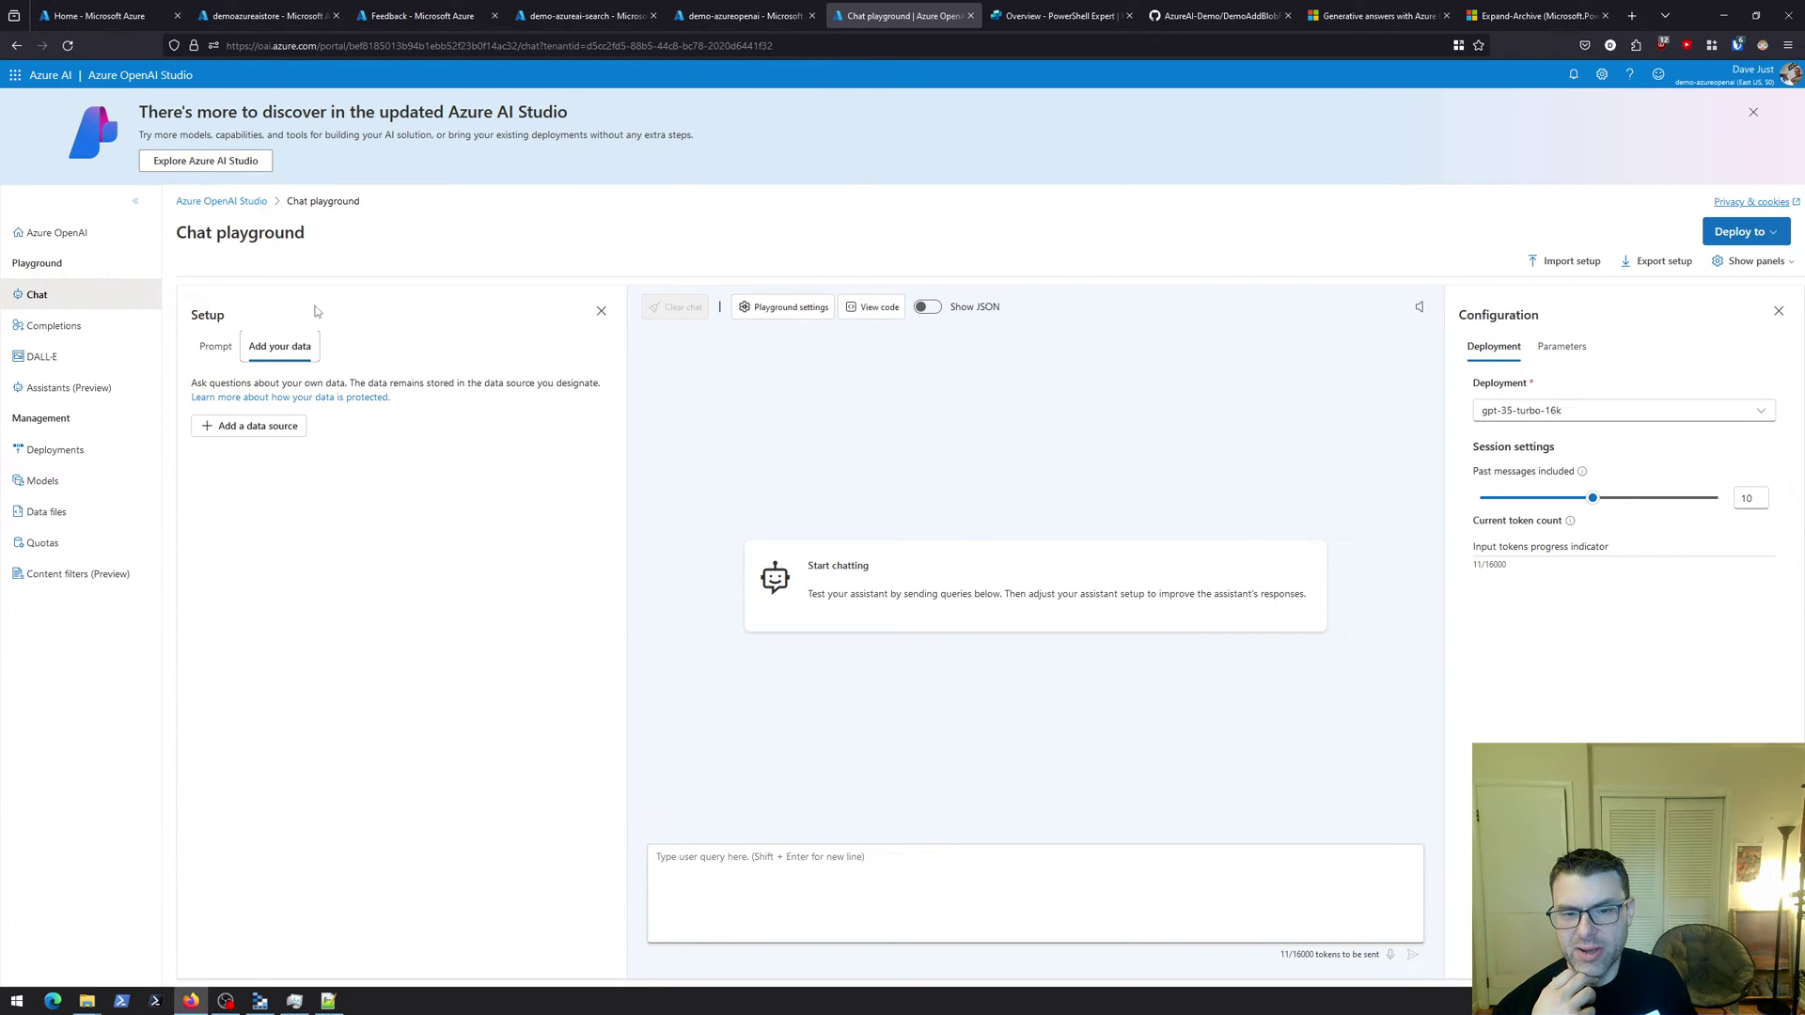
left_click(266, 426)
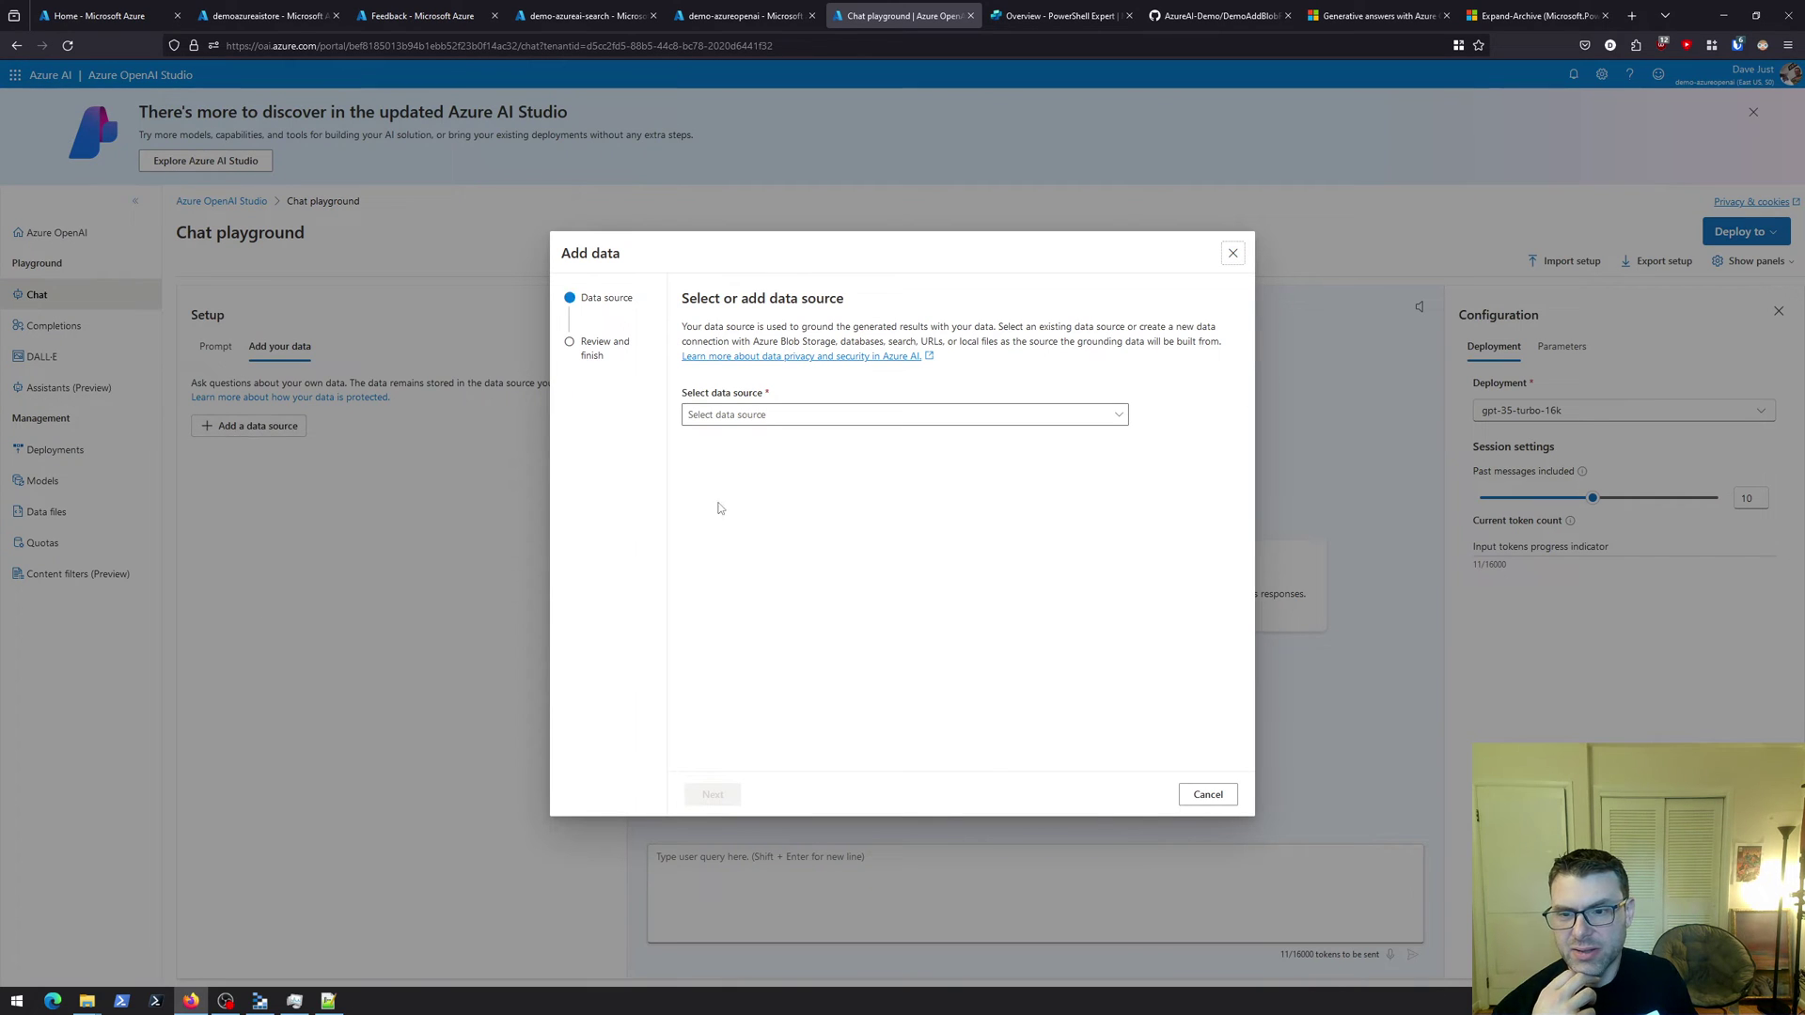
left_click(719, 418)
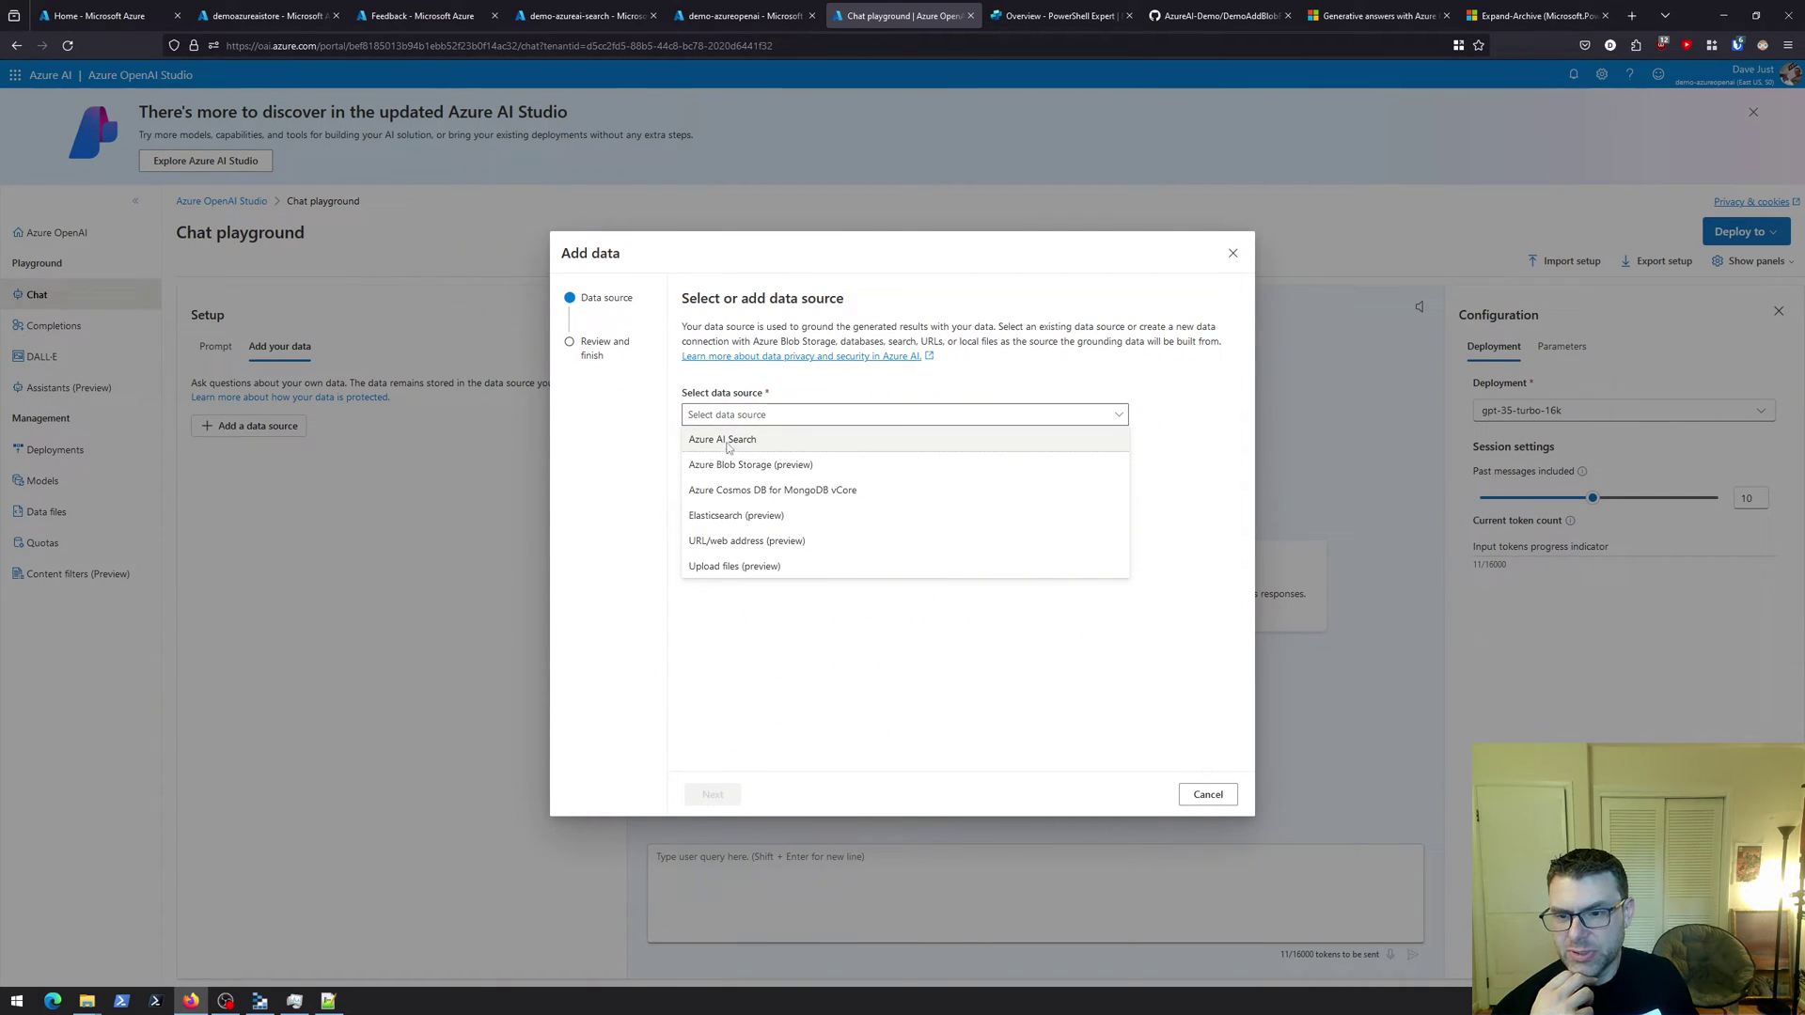
left_click(734, 450)
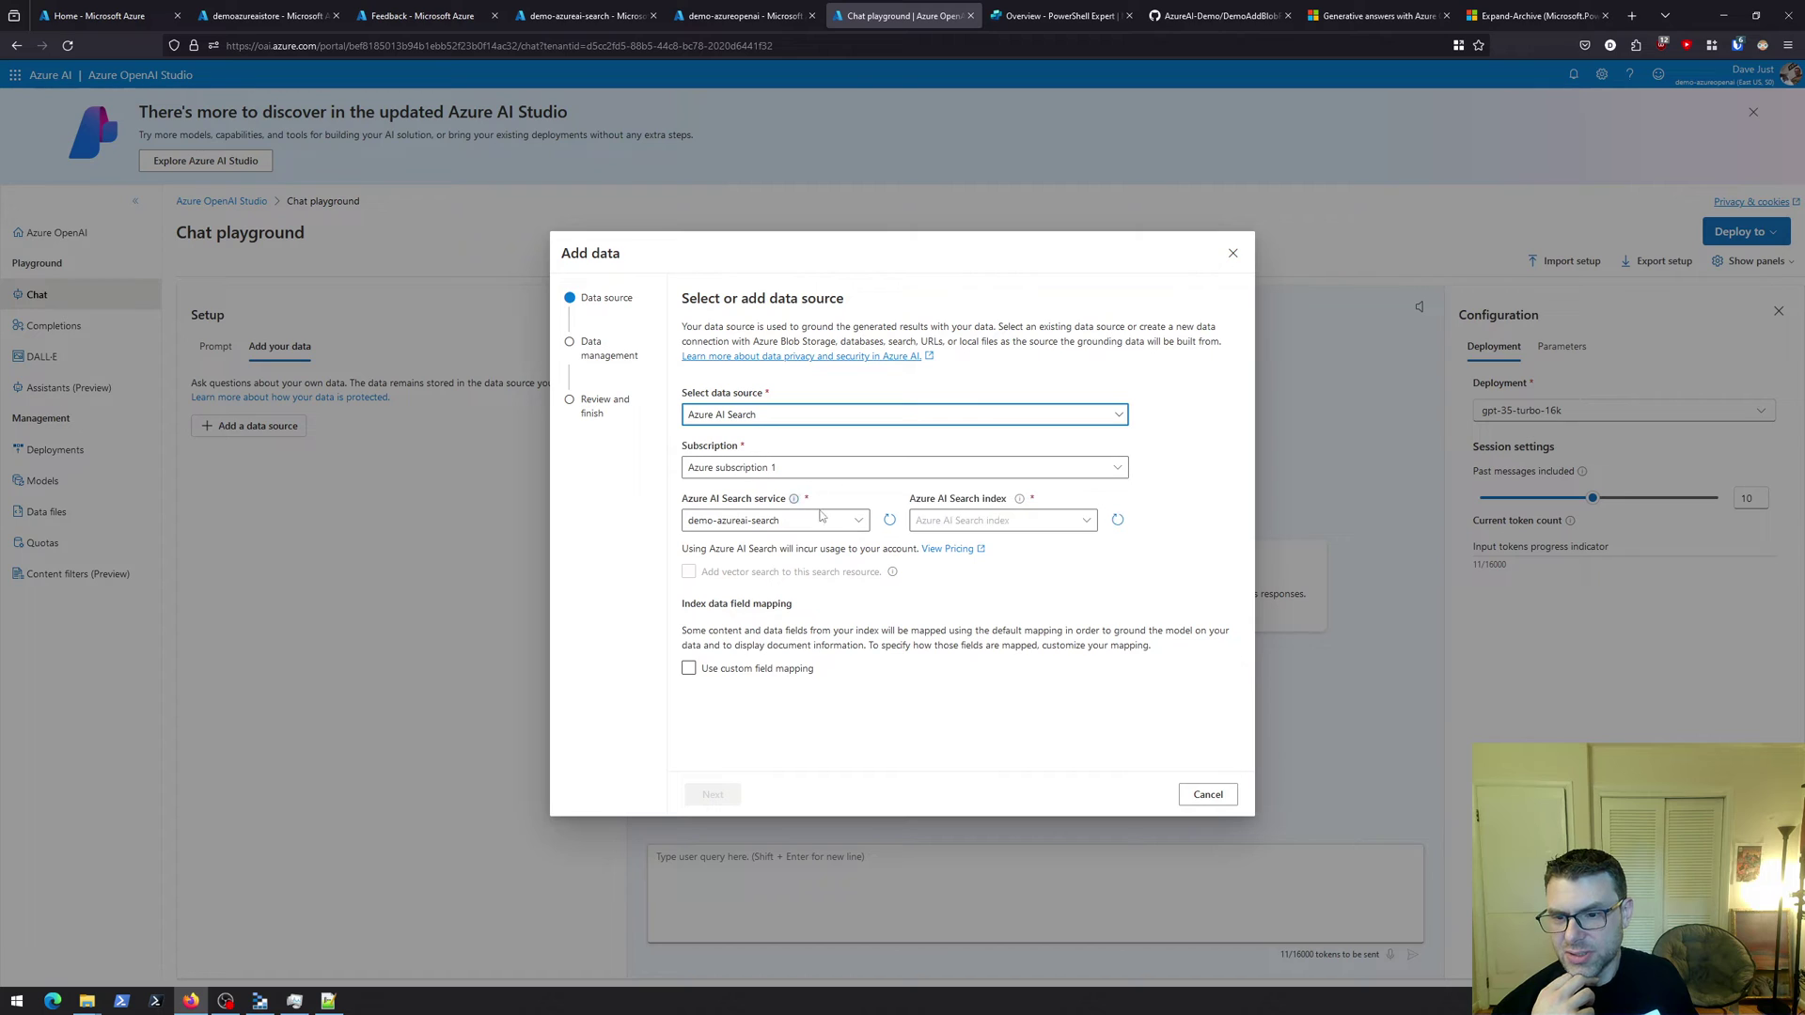
left_click(1086, 522)
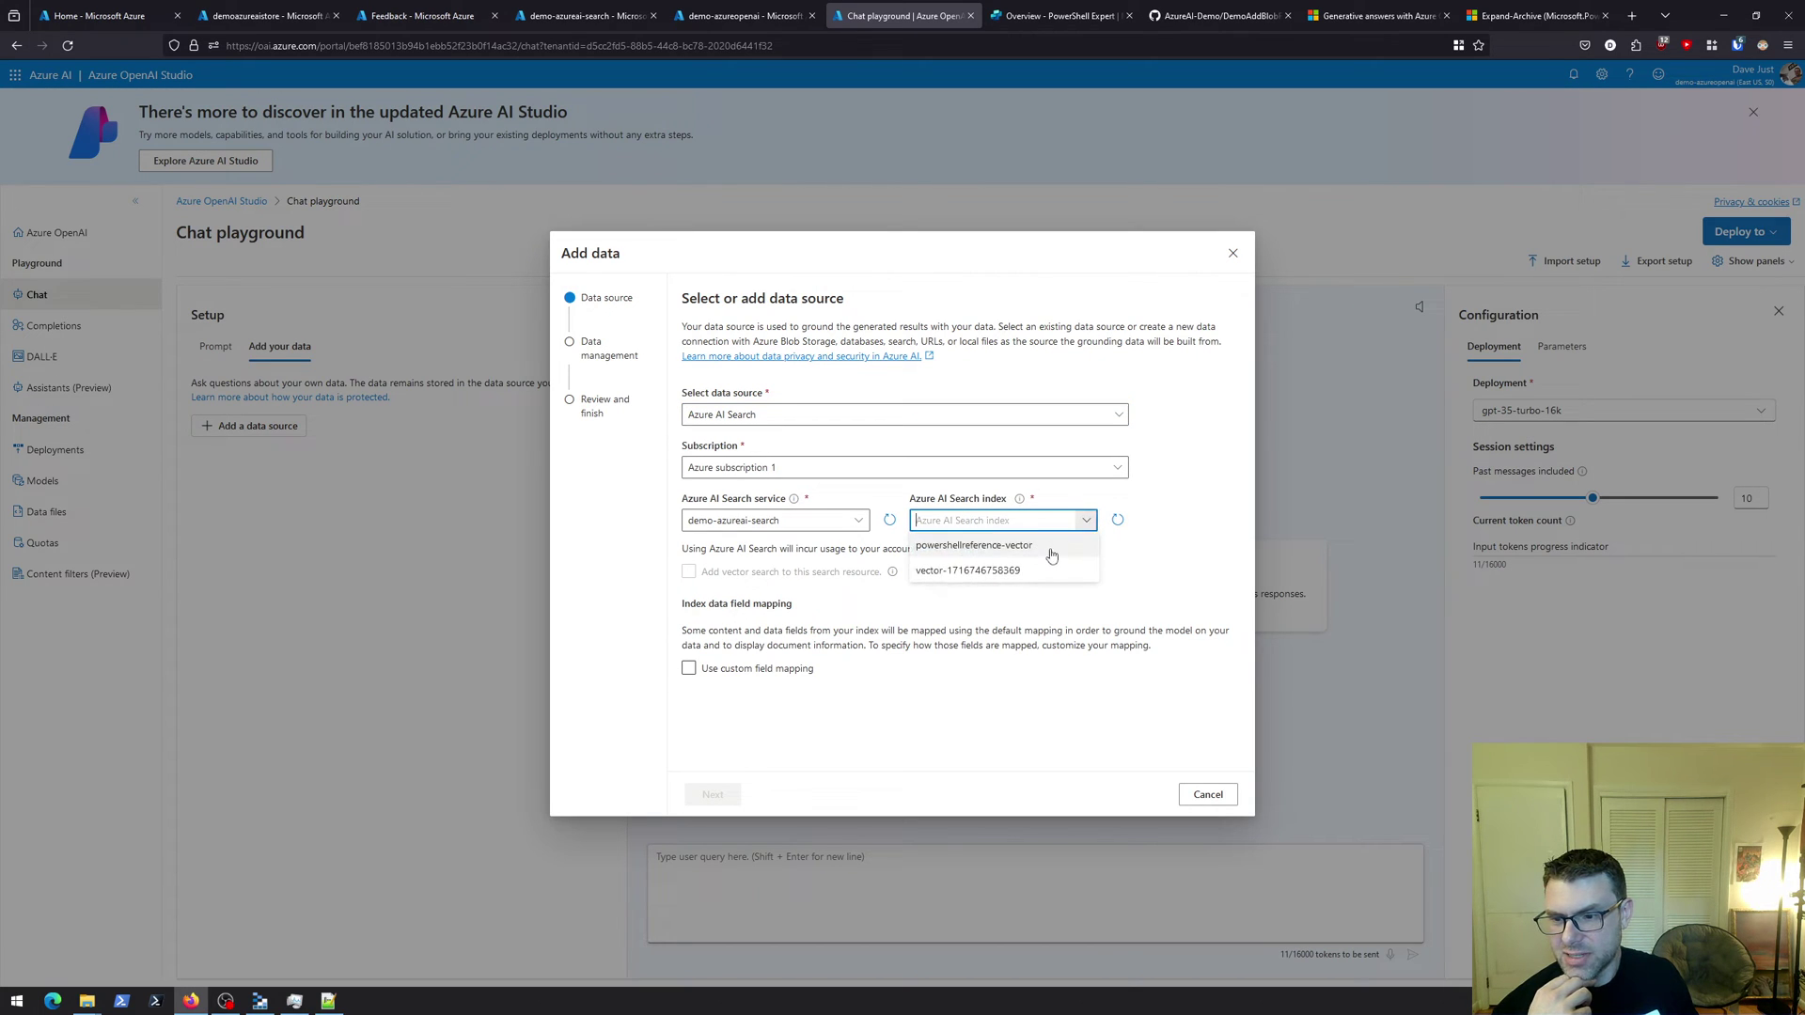
left_click(1045, 551)
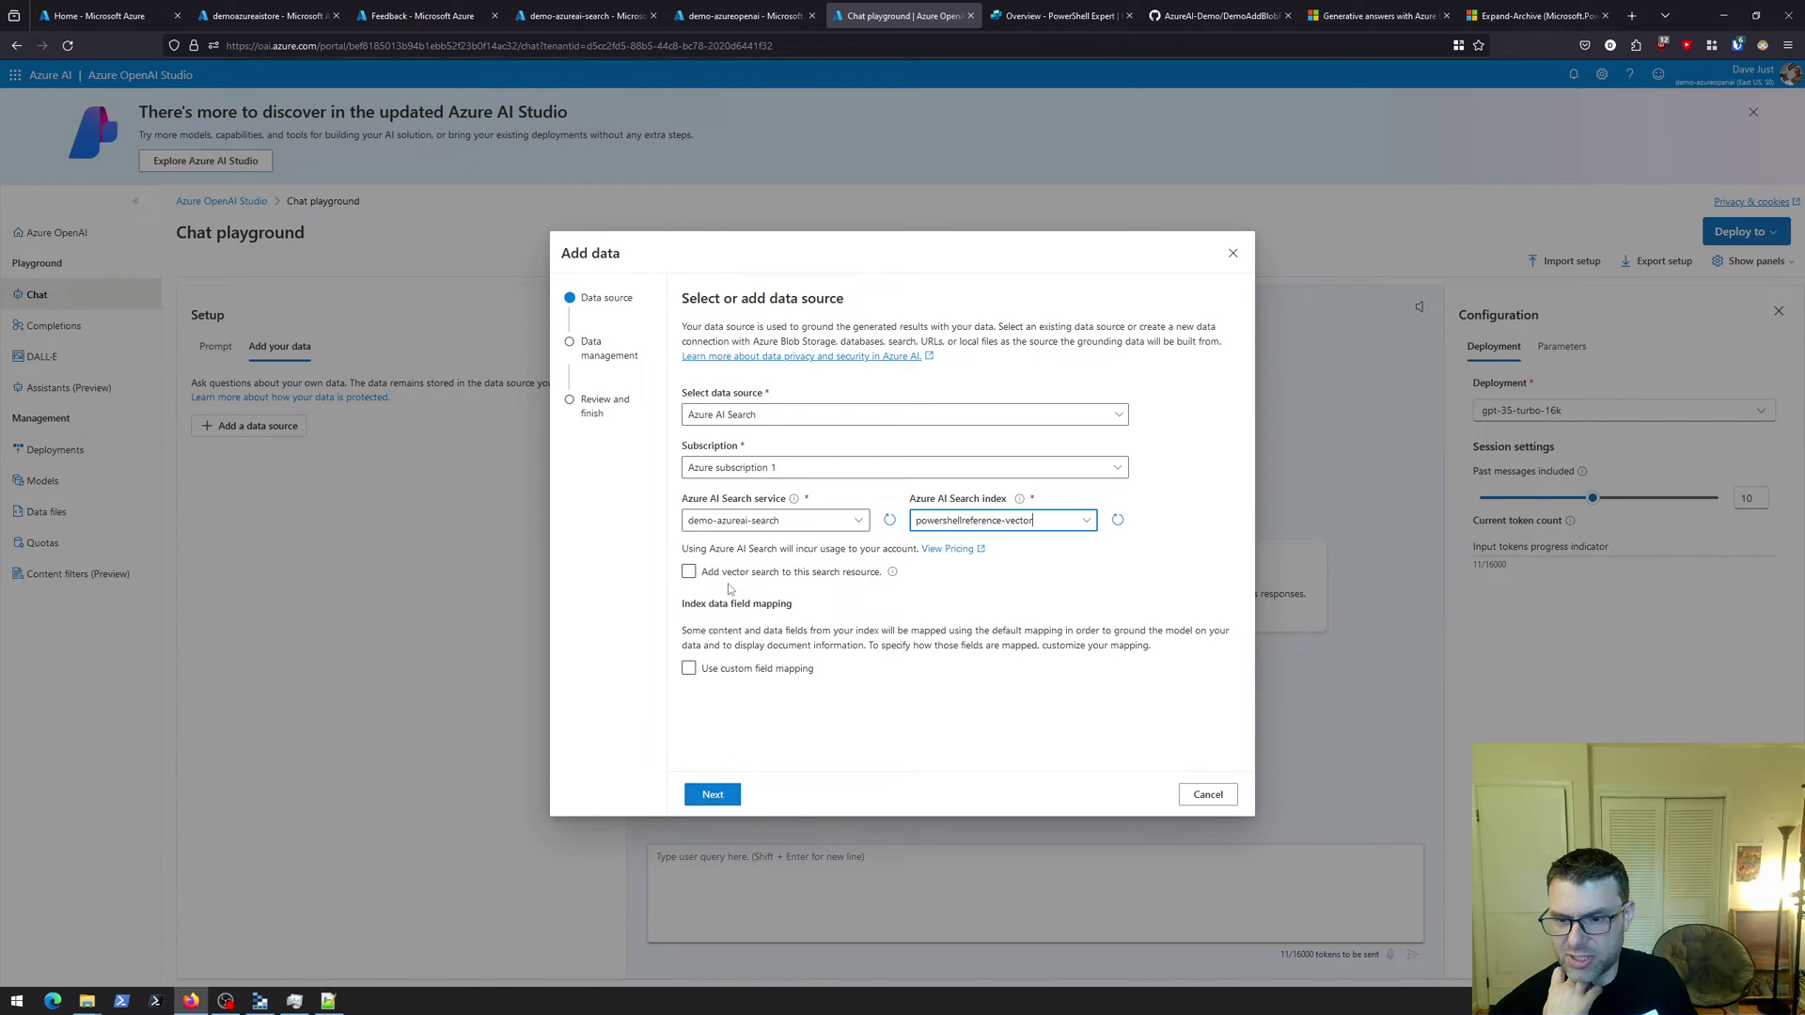
left_click(711, 796)
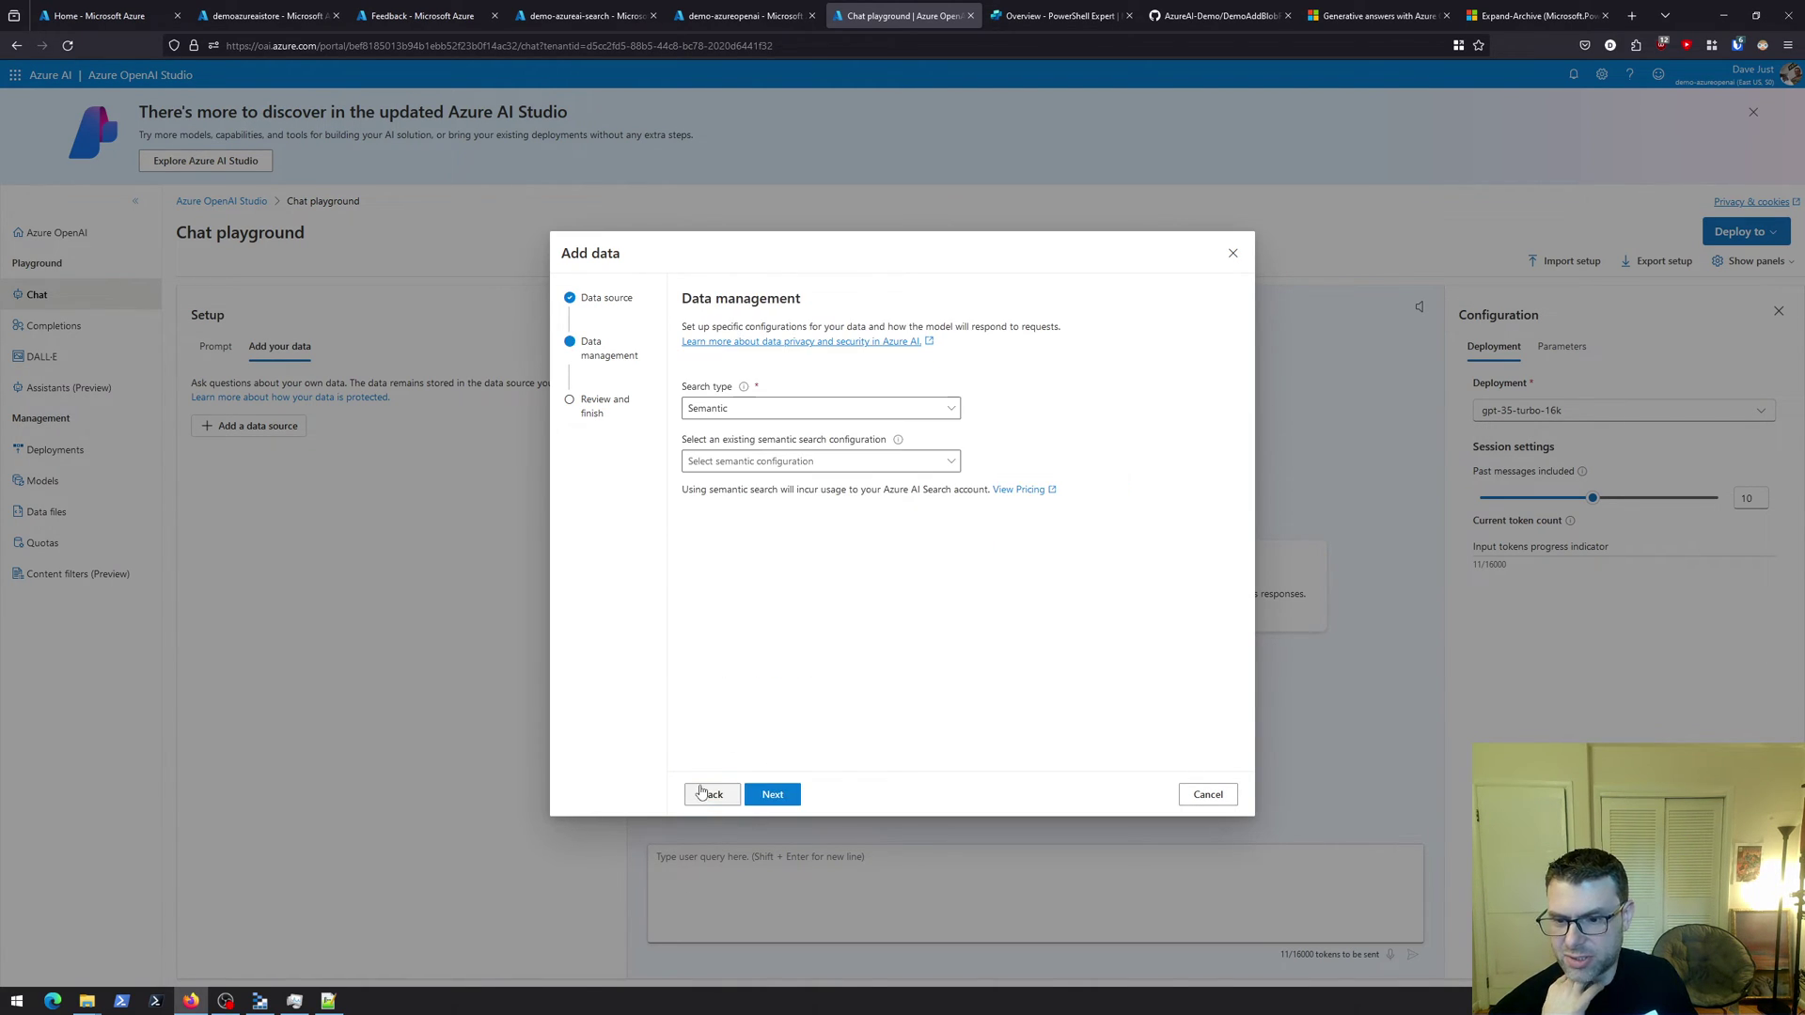
Keep the Semantic search type, select powershellreference-vector-semantic-configuration, and save the data source
left_click(753, 414)
left_click(762, 459)
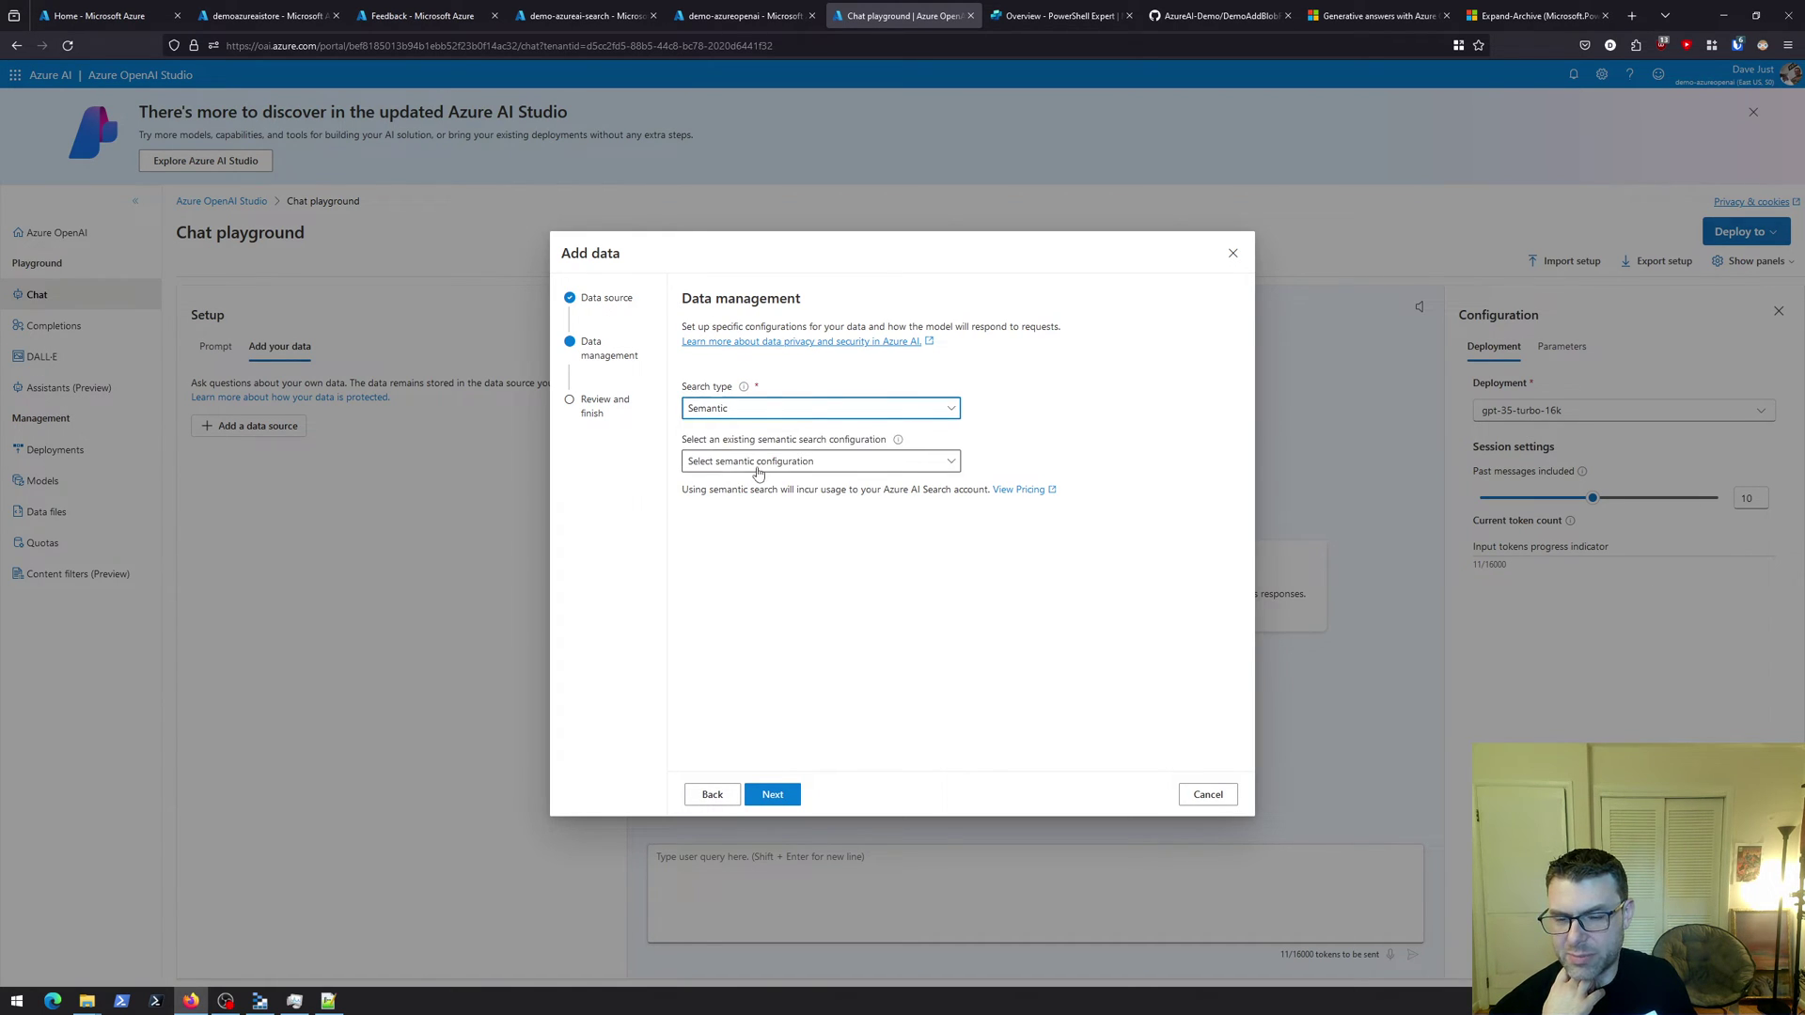
left_click(761, 463)
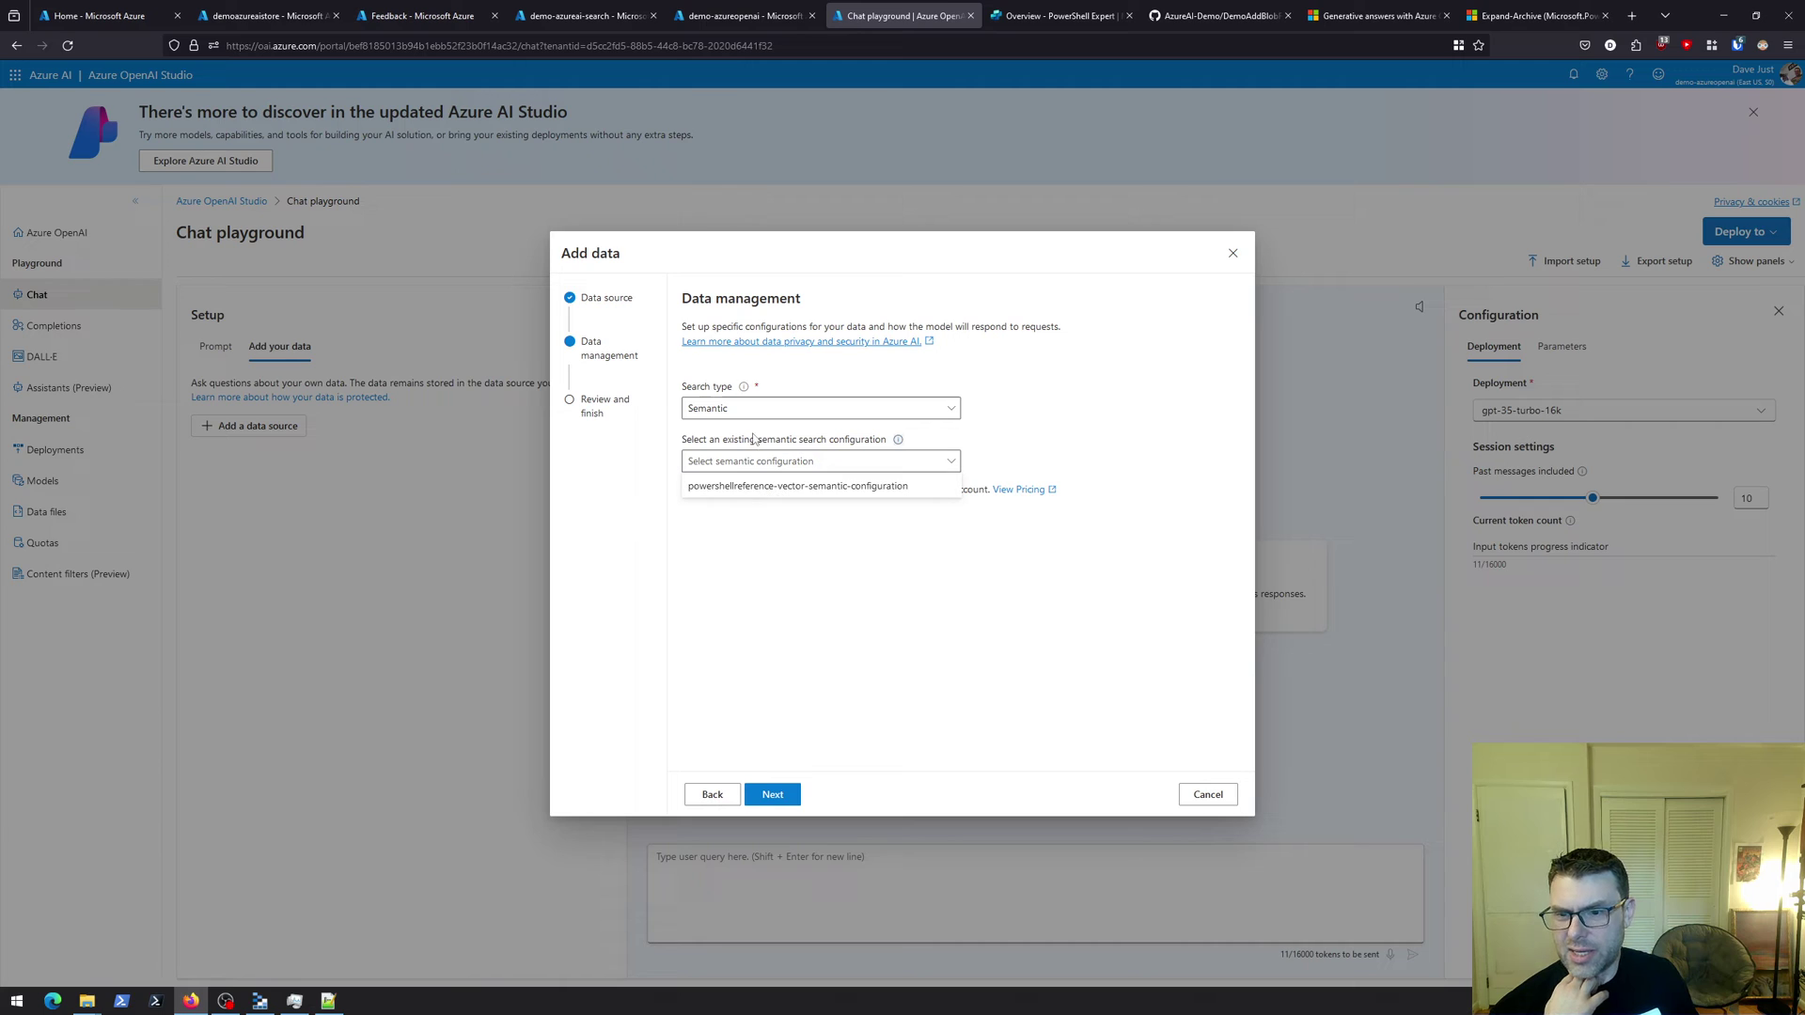
left_click(770, 487)
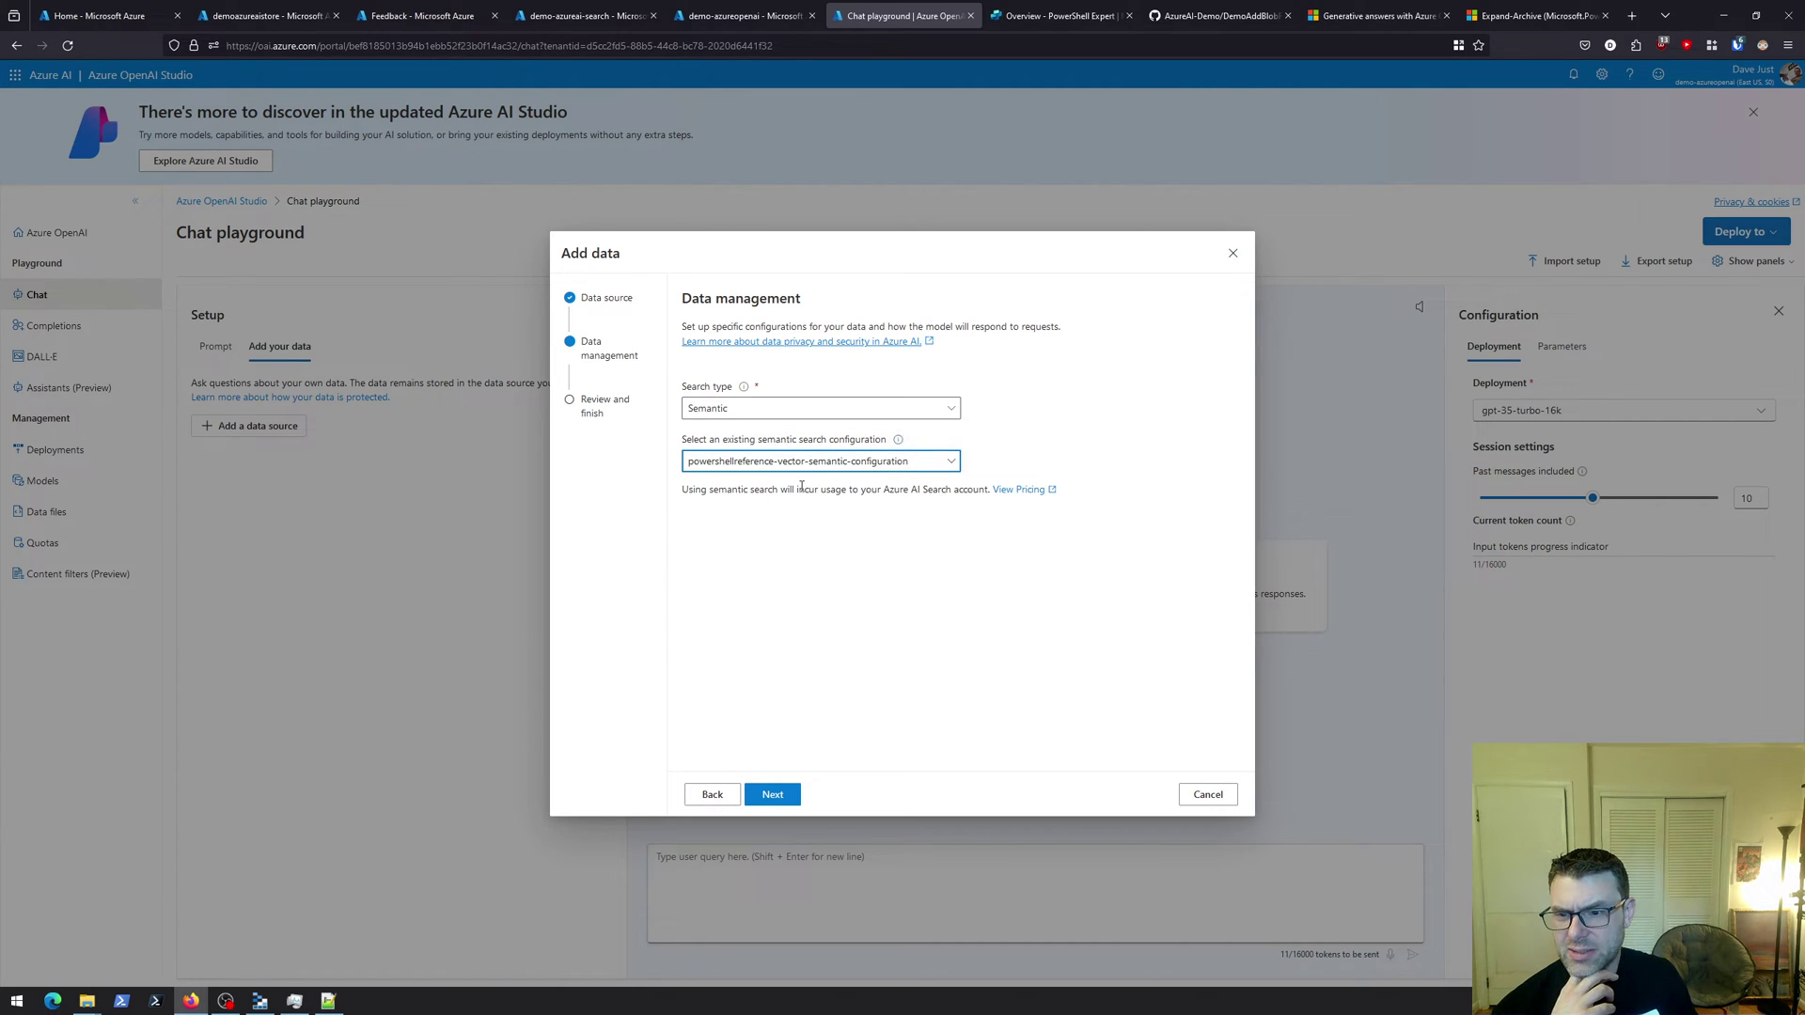
left_click(773, 796)
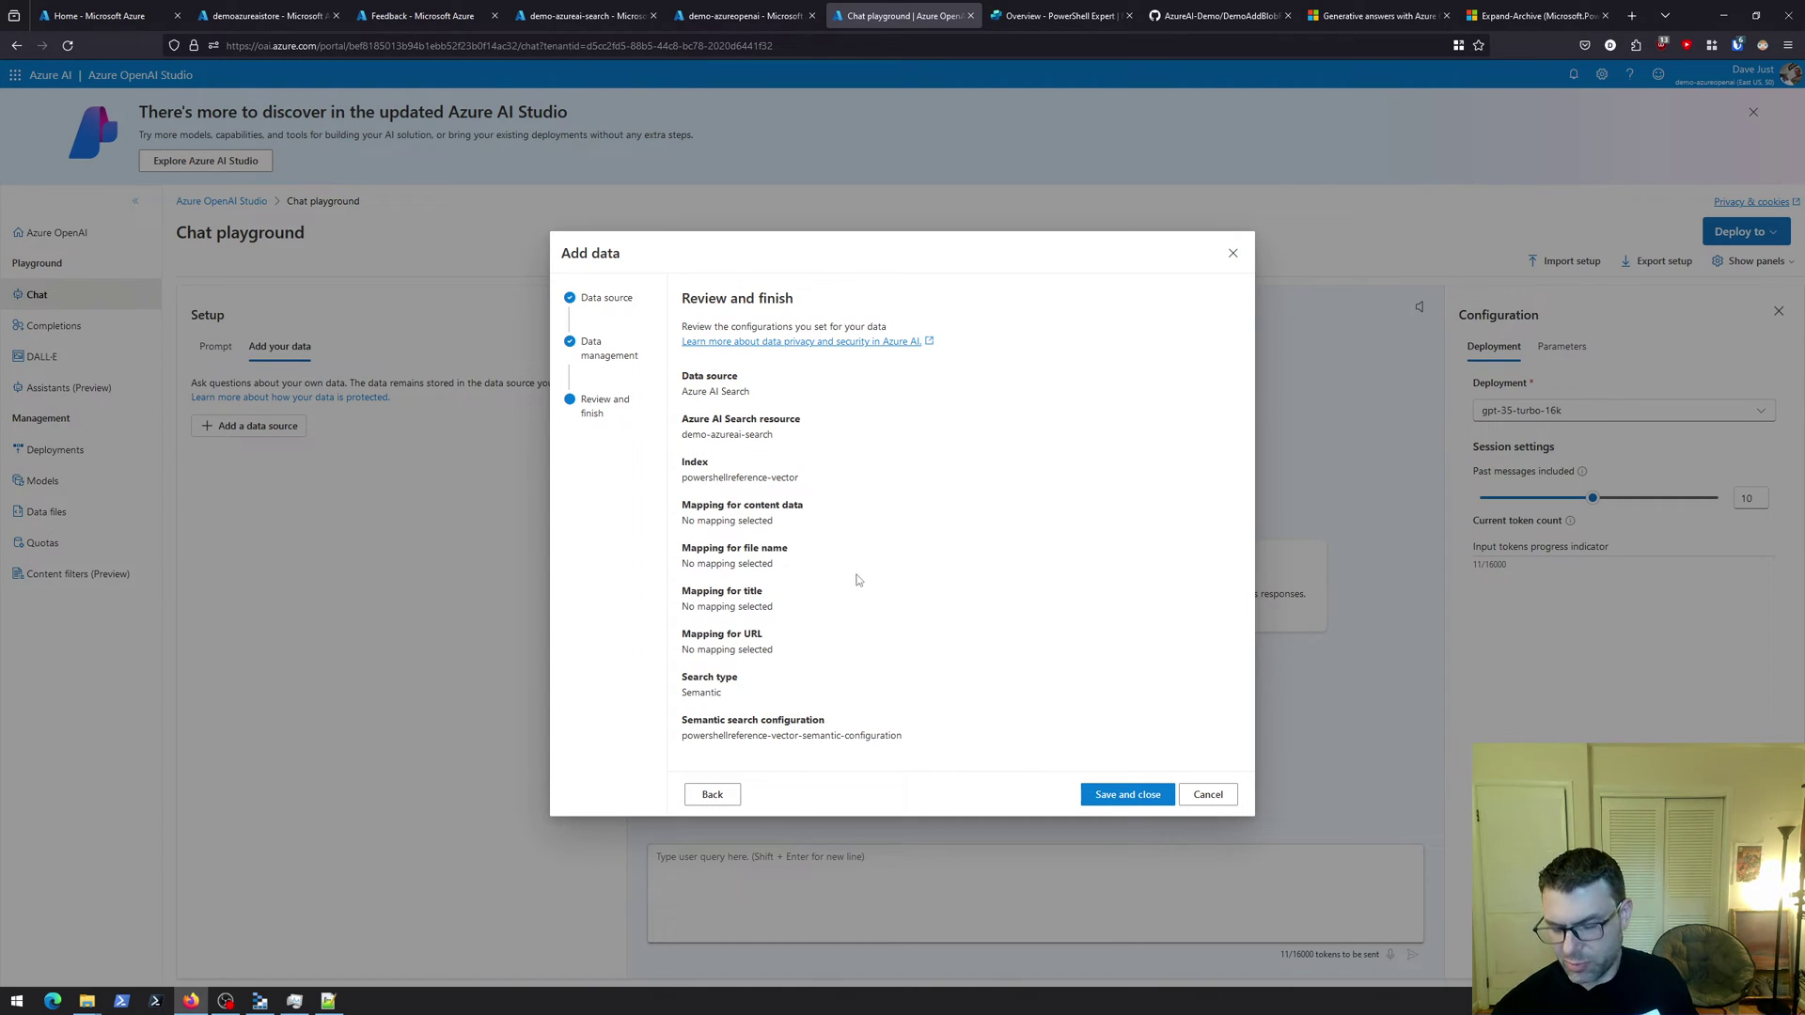
left_click(1128, 797)
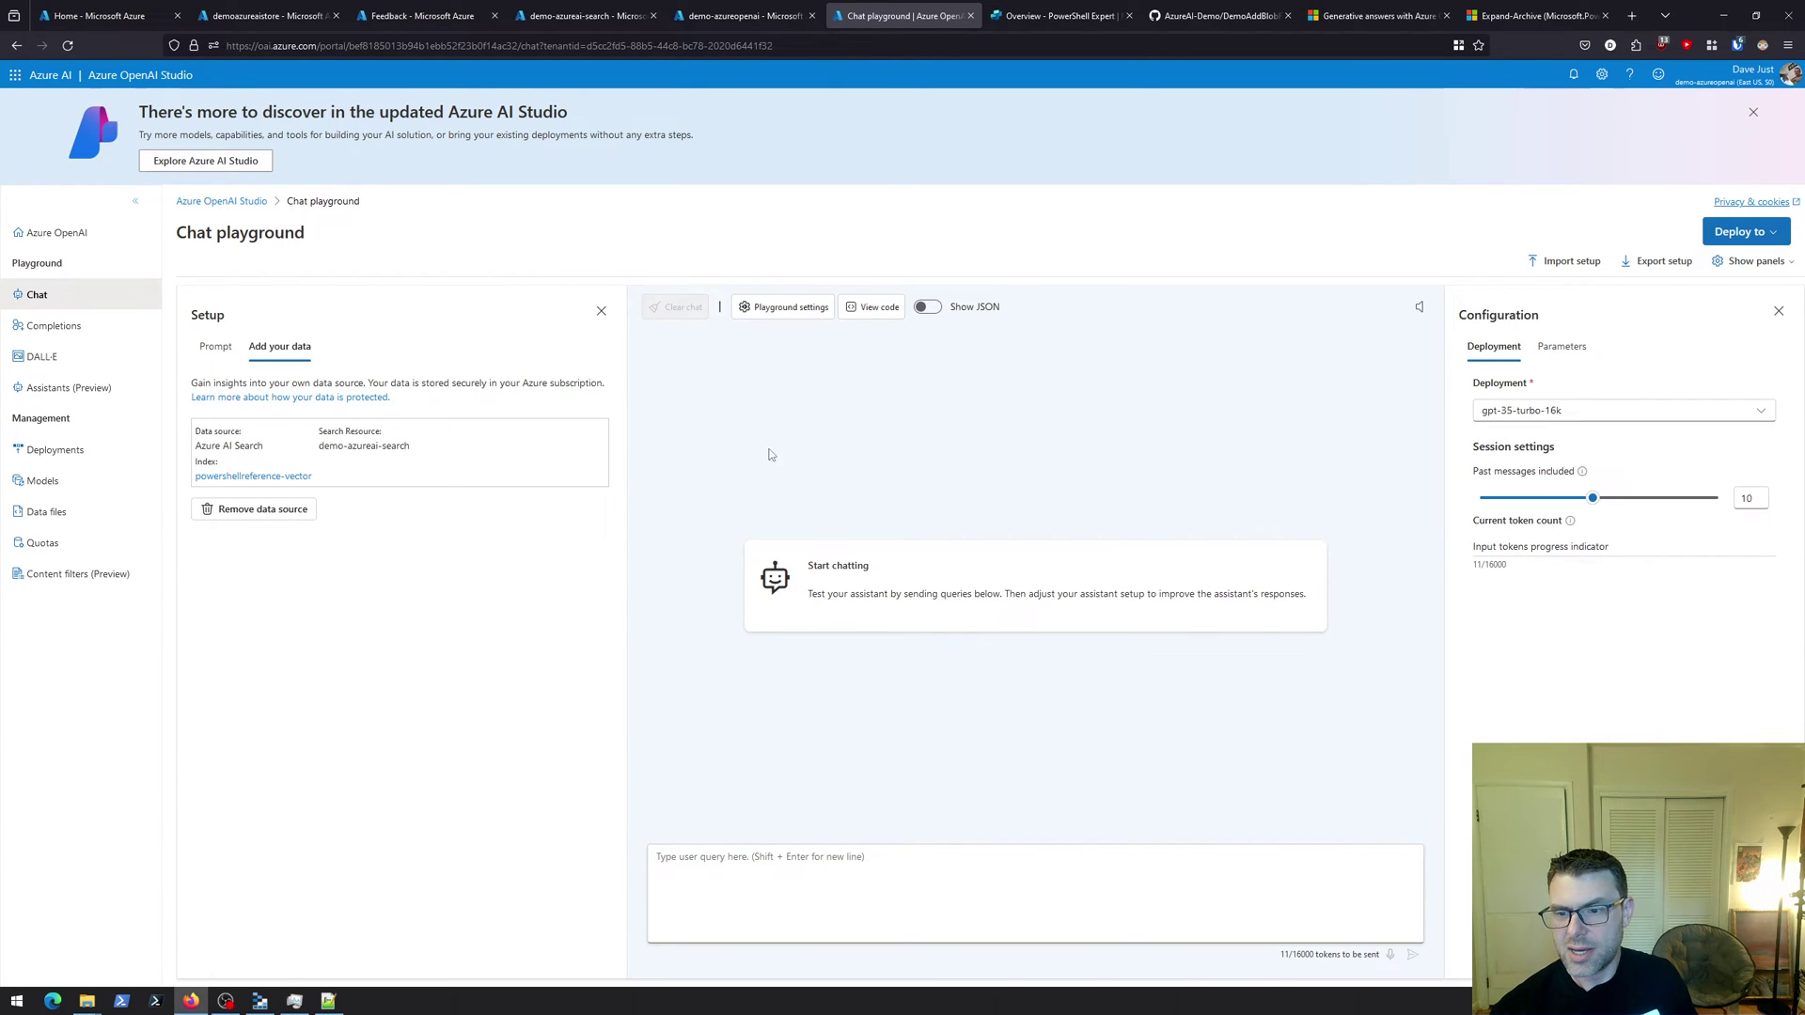
Replace the system message with "You are a PowerShell expert. Answer questions concisely. Provide PowerShell coding examples when appropriate." and apply the change
left_click(213, 348)
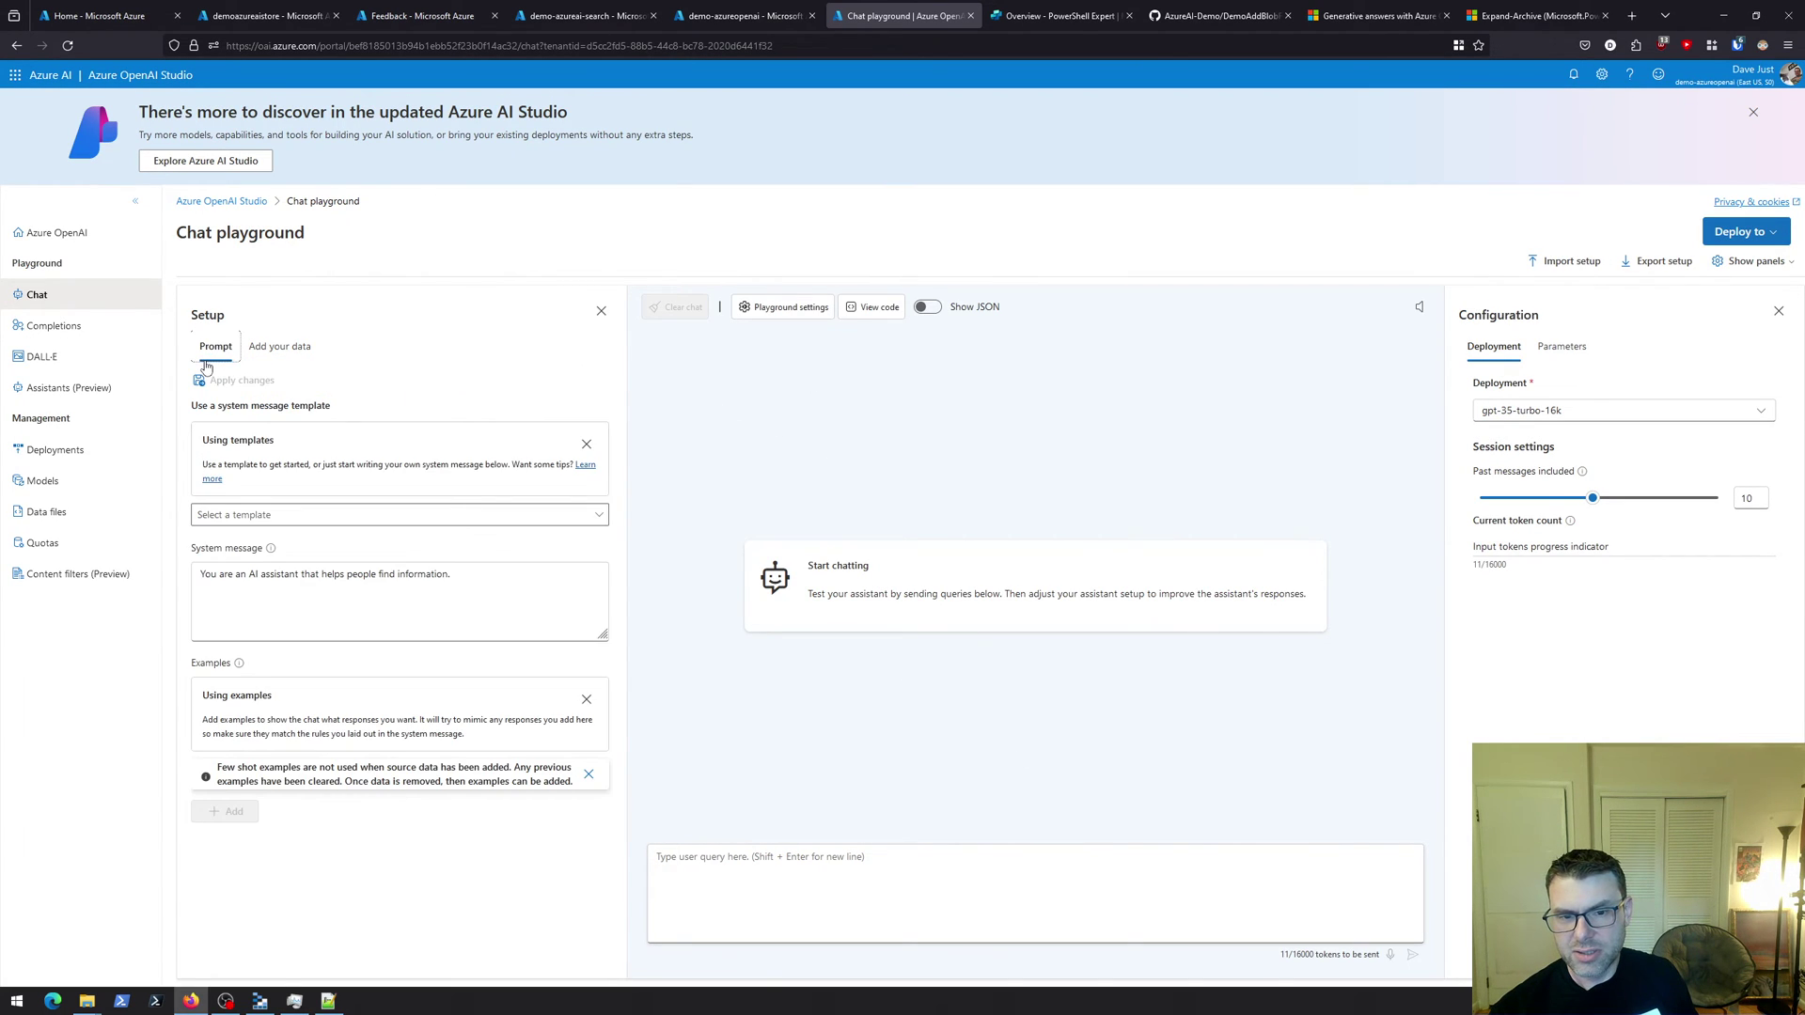
left_click(468, 617)
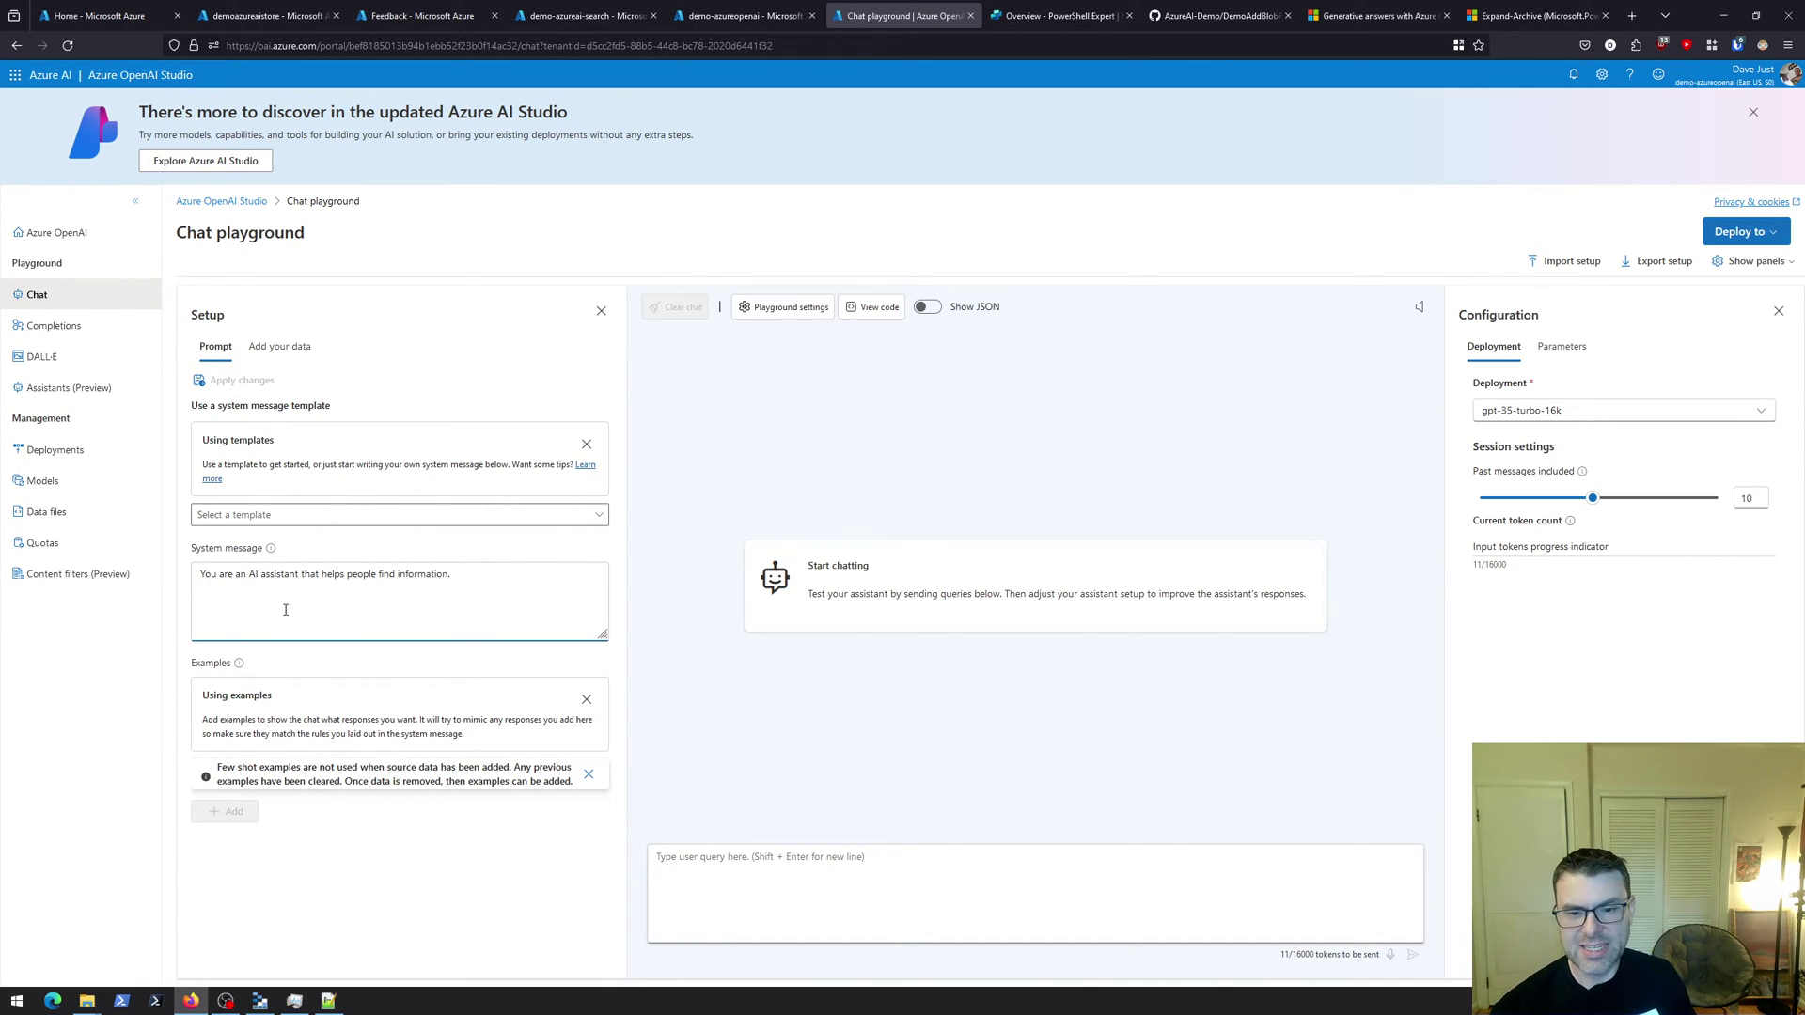
left_click_drag(499, 600, 150, 609)
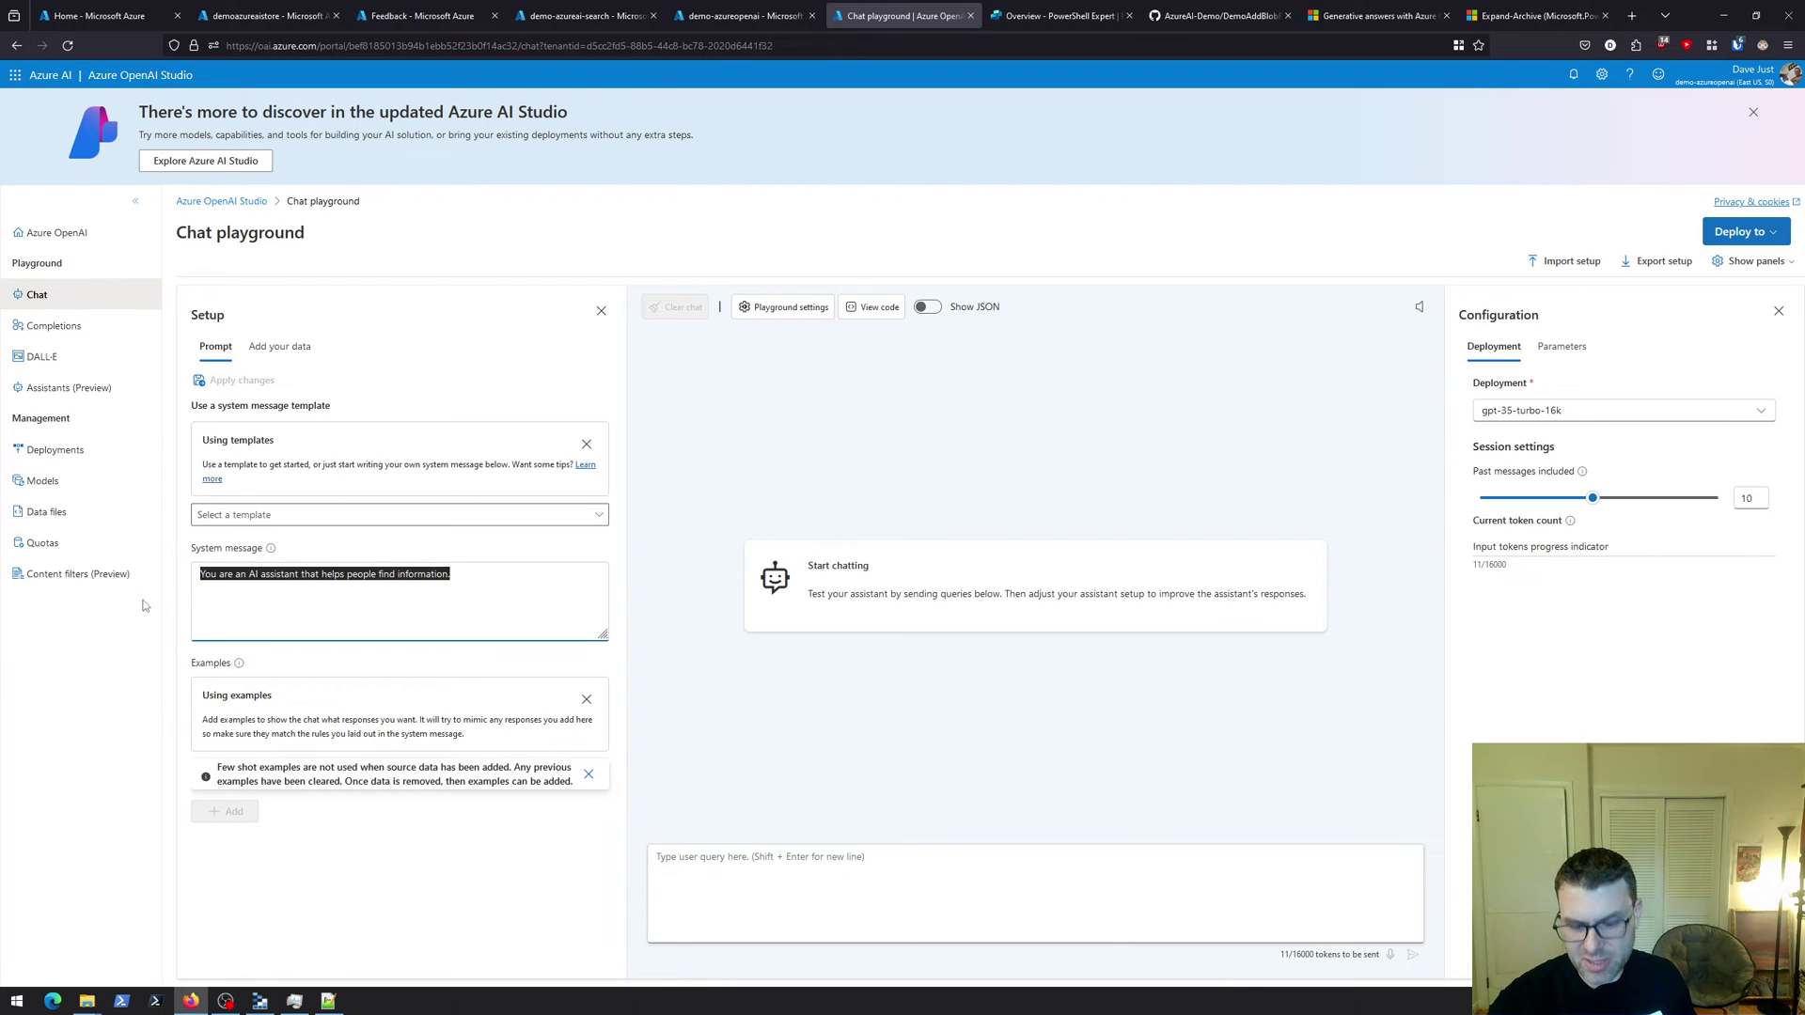
key("BackSpace")
type("You are")
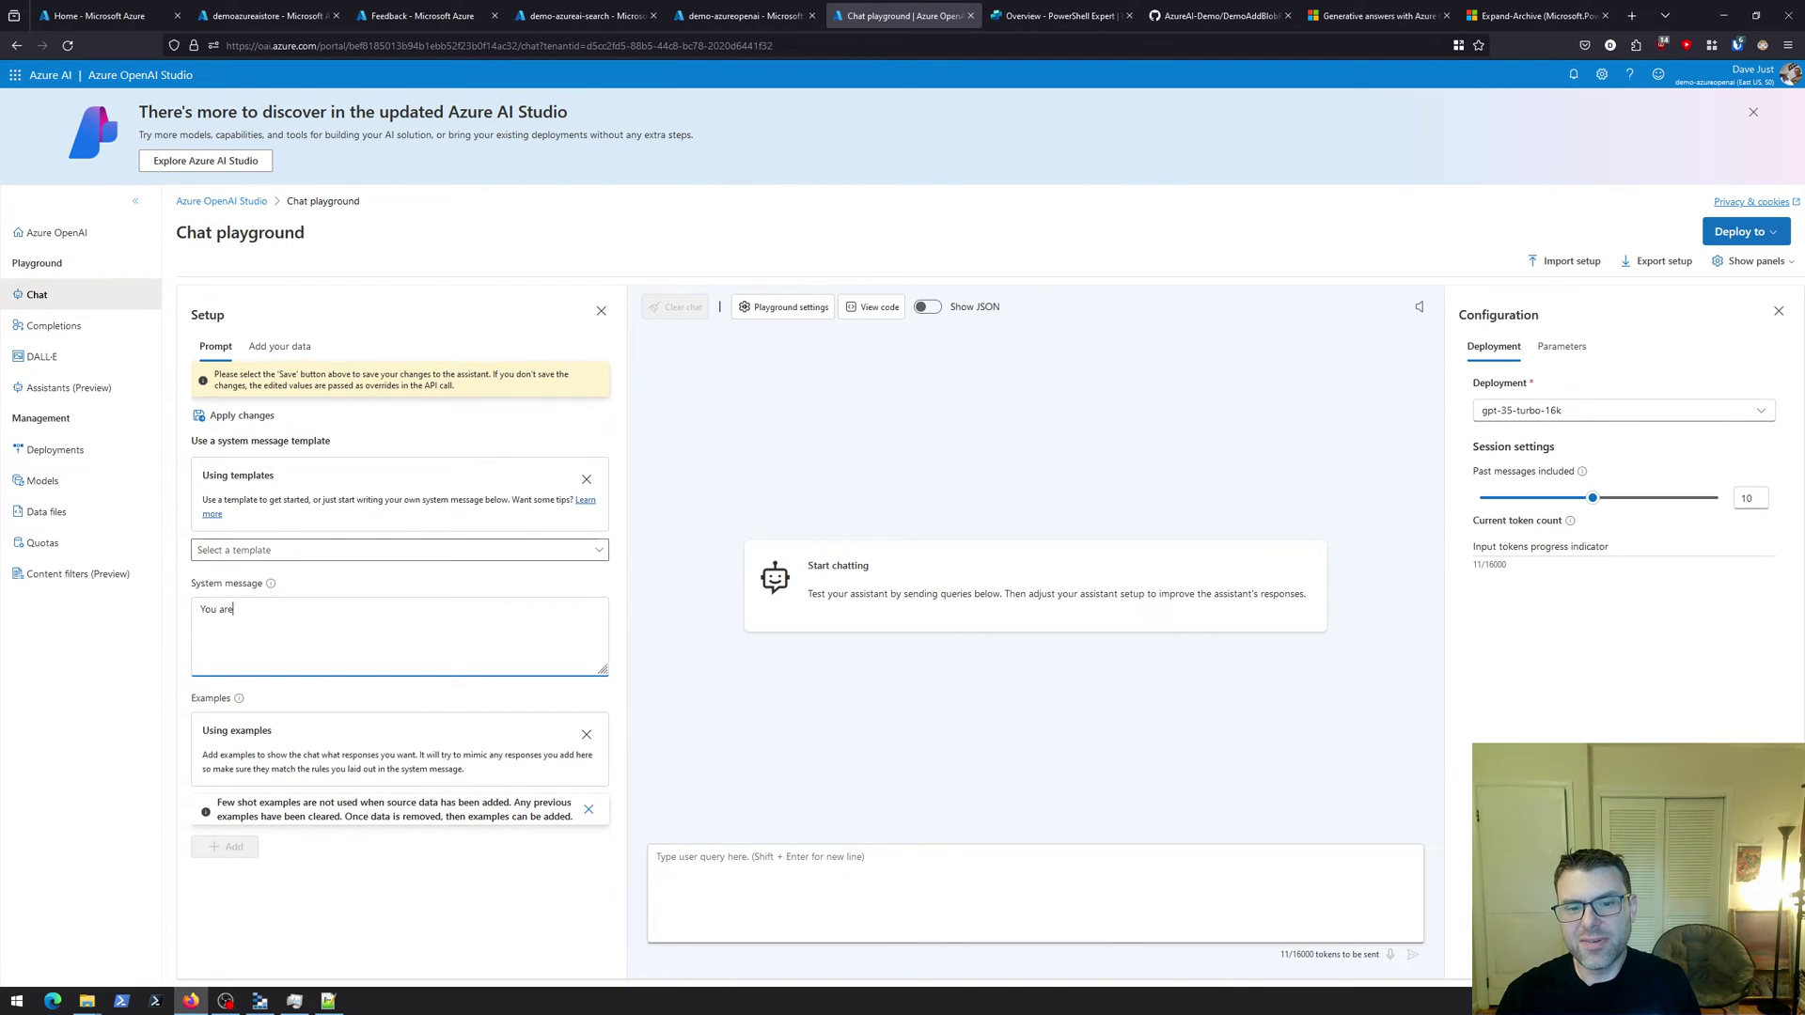
type(" a Powe")
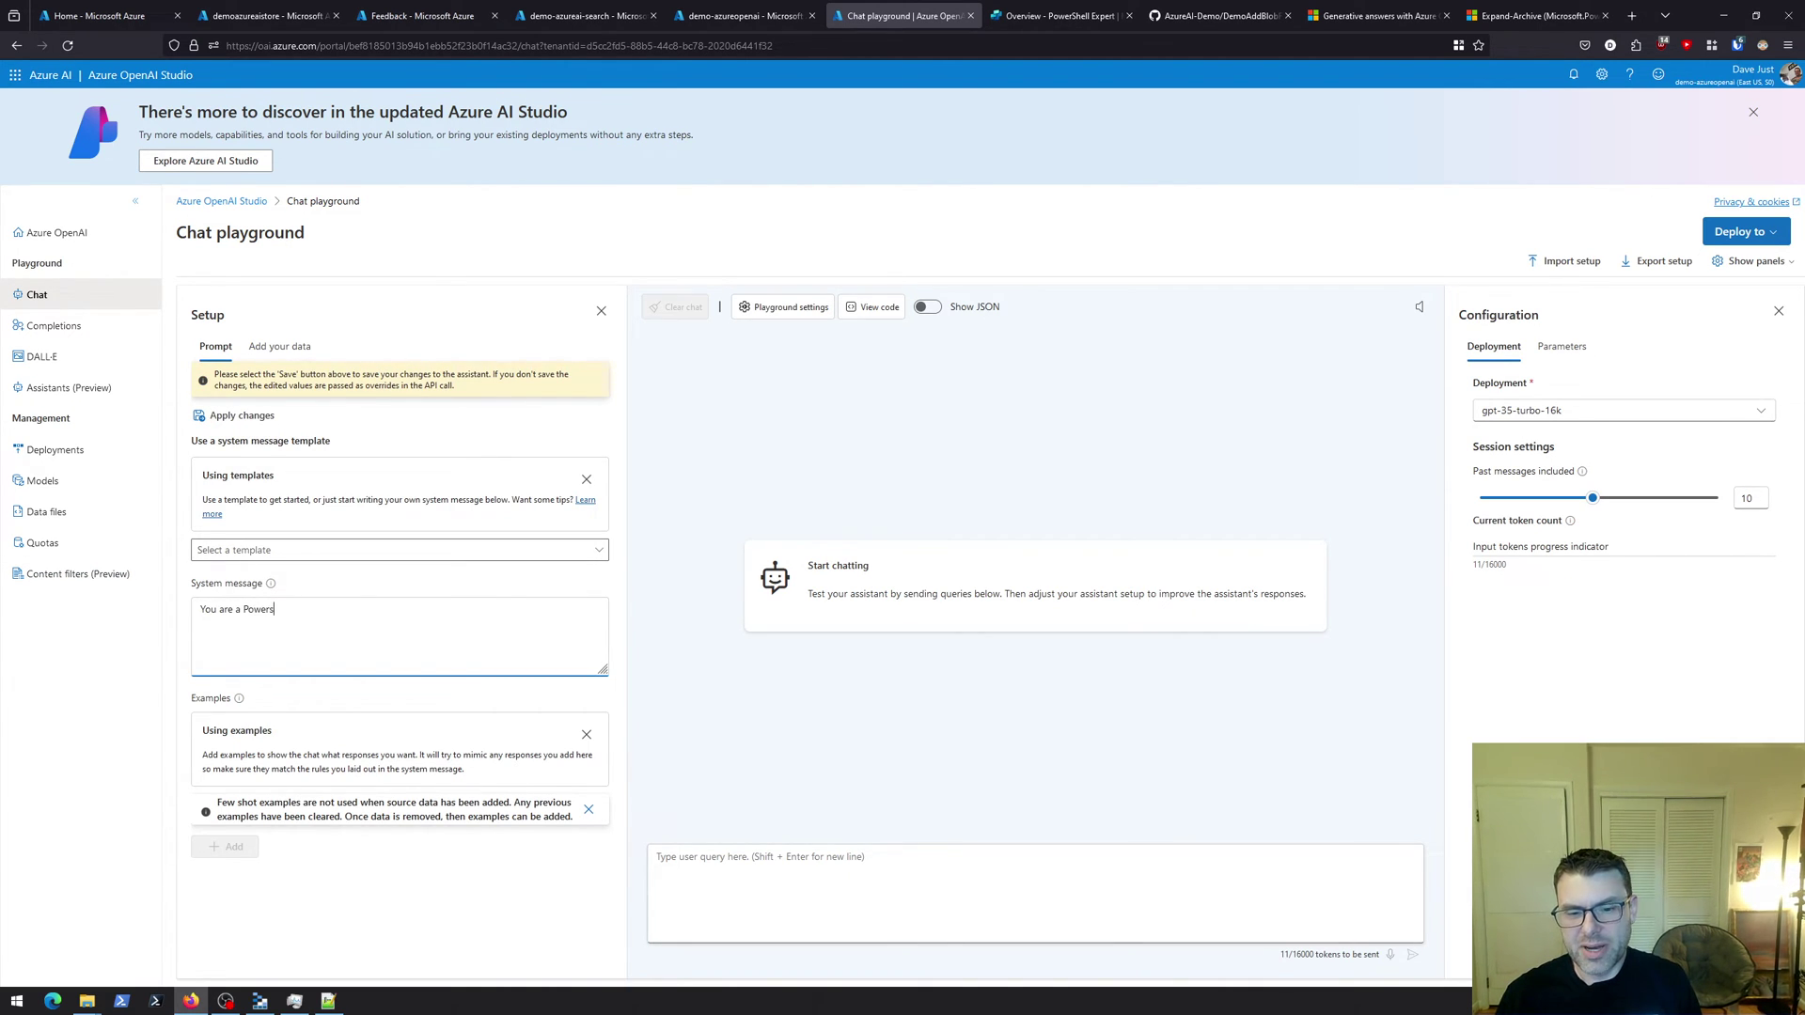
type("rs")
key("BackSpace")
type("Shell exp")
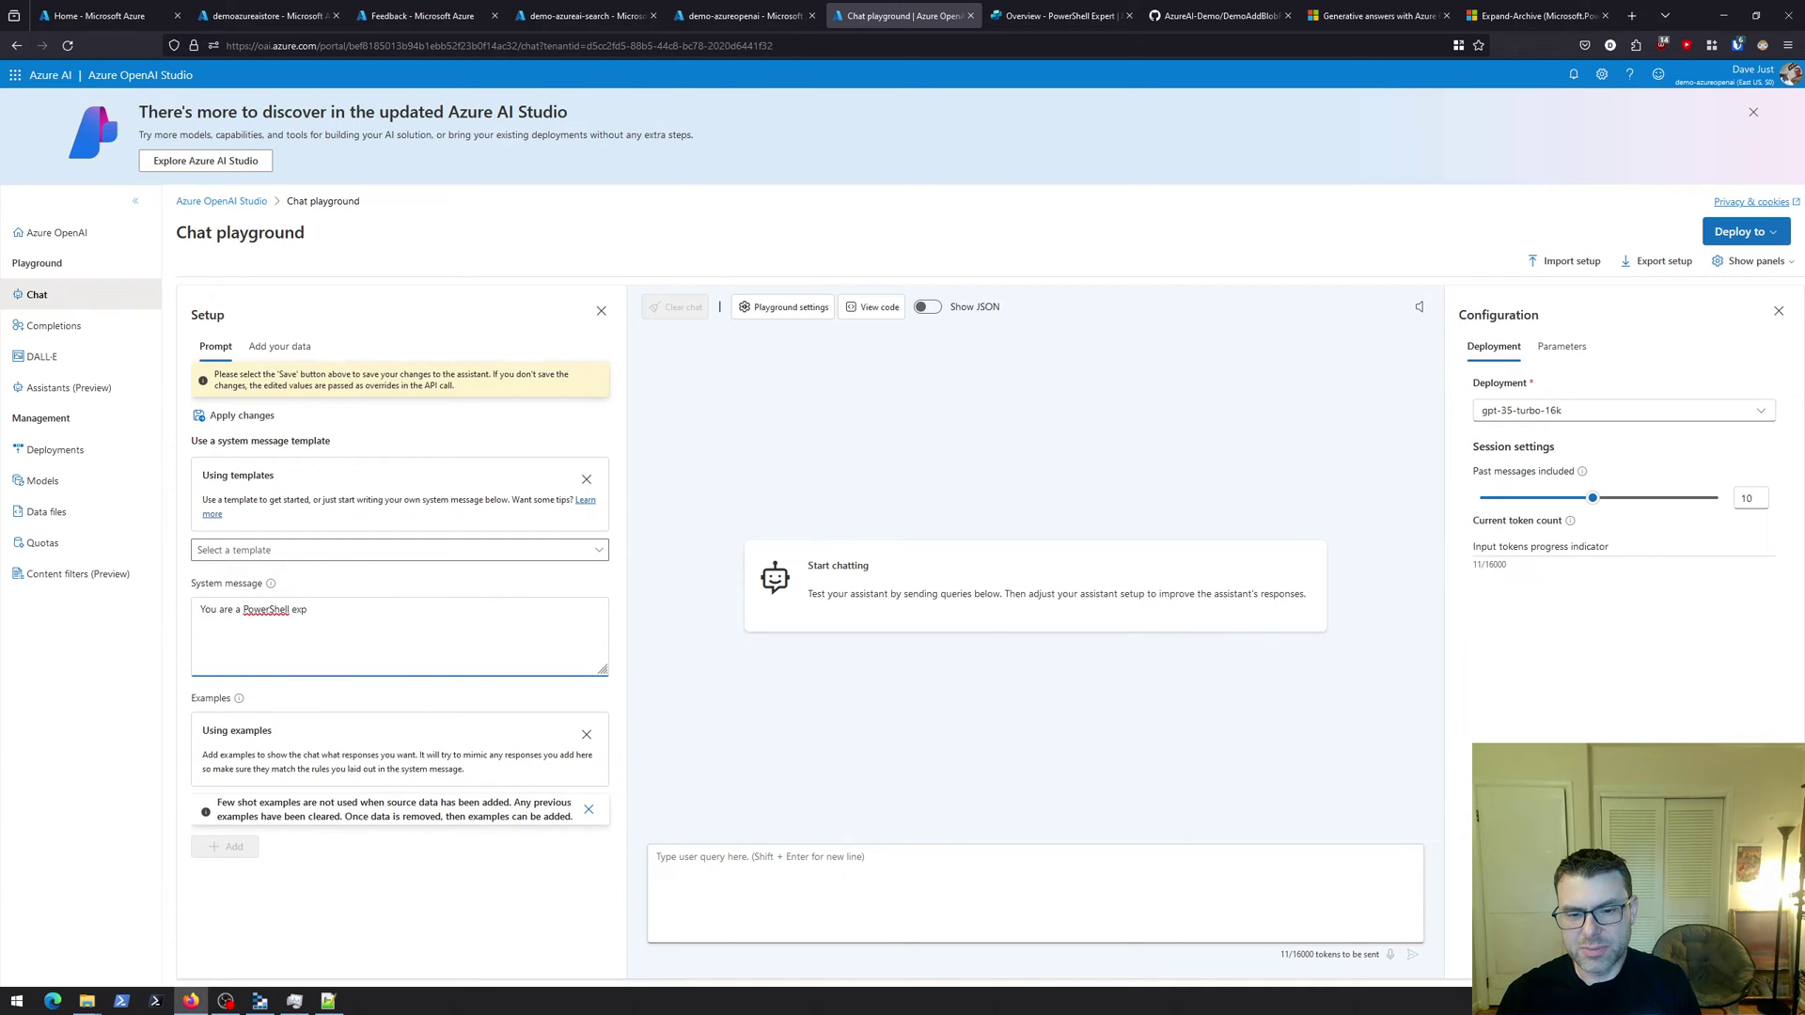
type("ert. A")
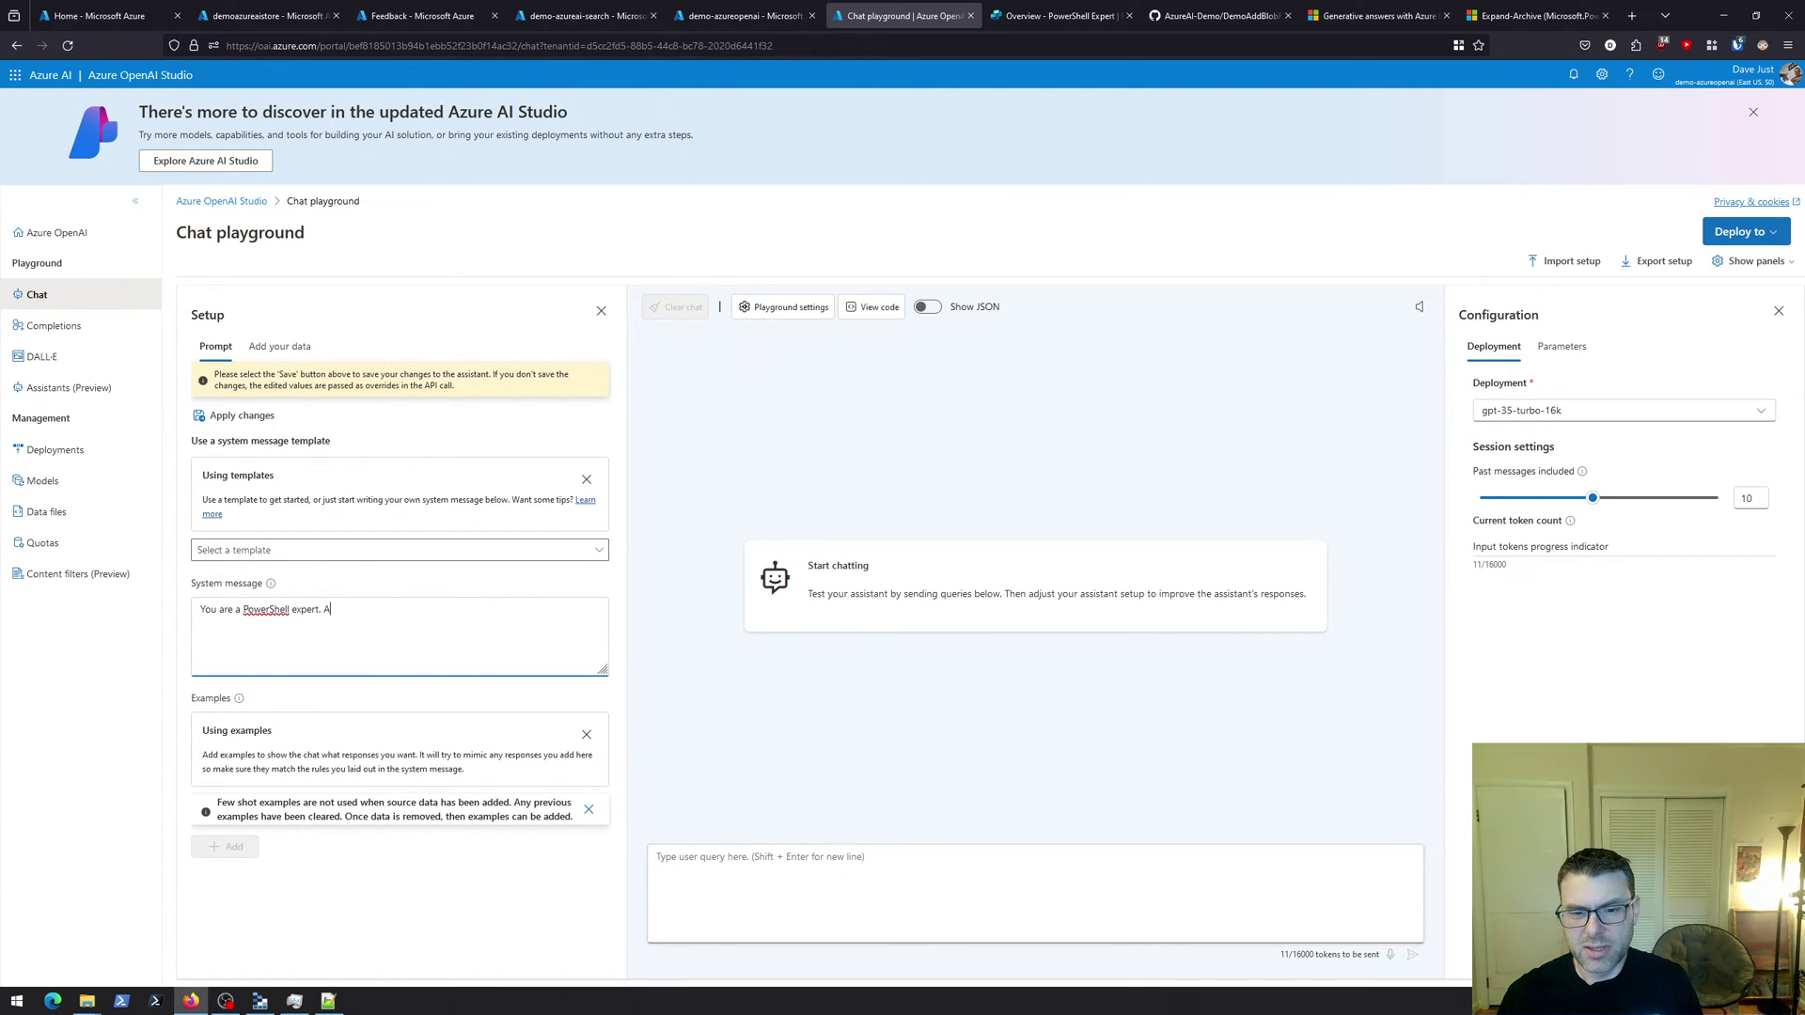
type("nswer questions concisely.")
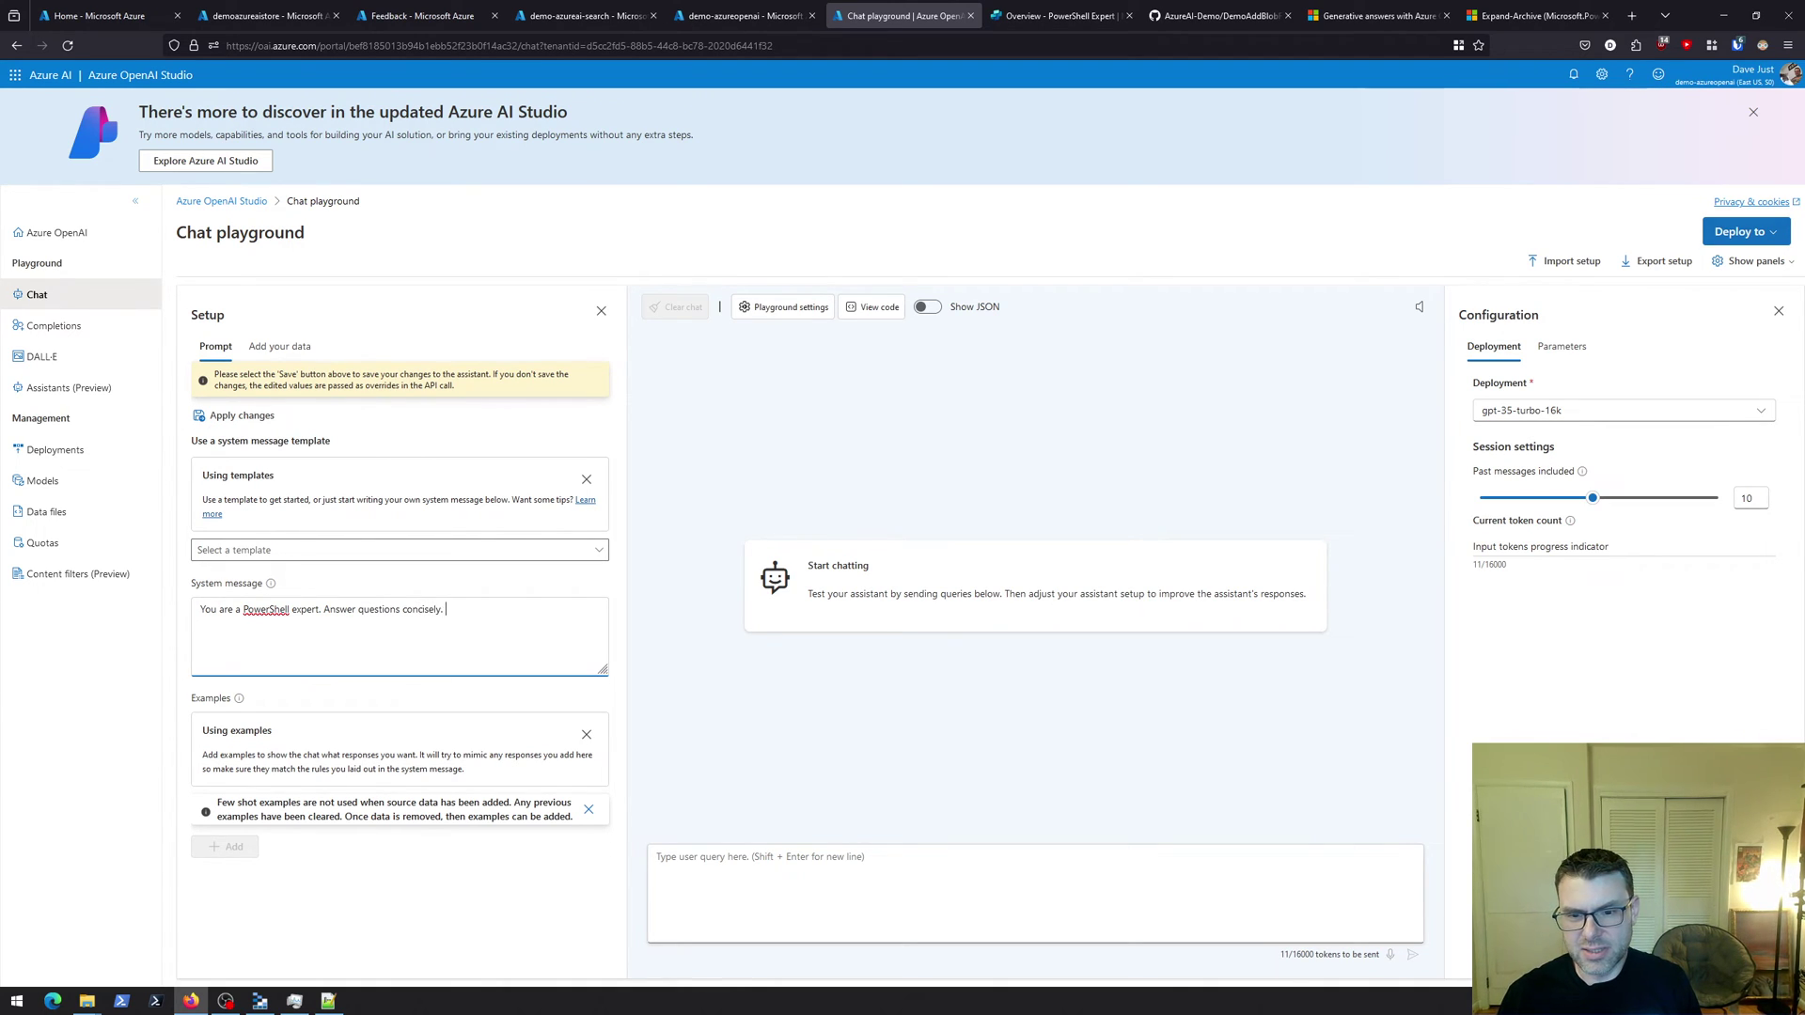
type(" Provide")
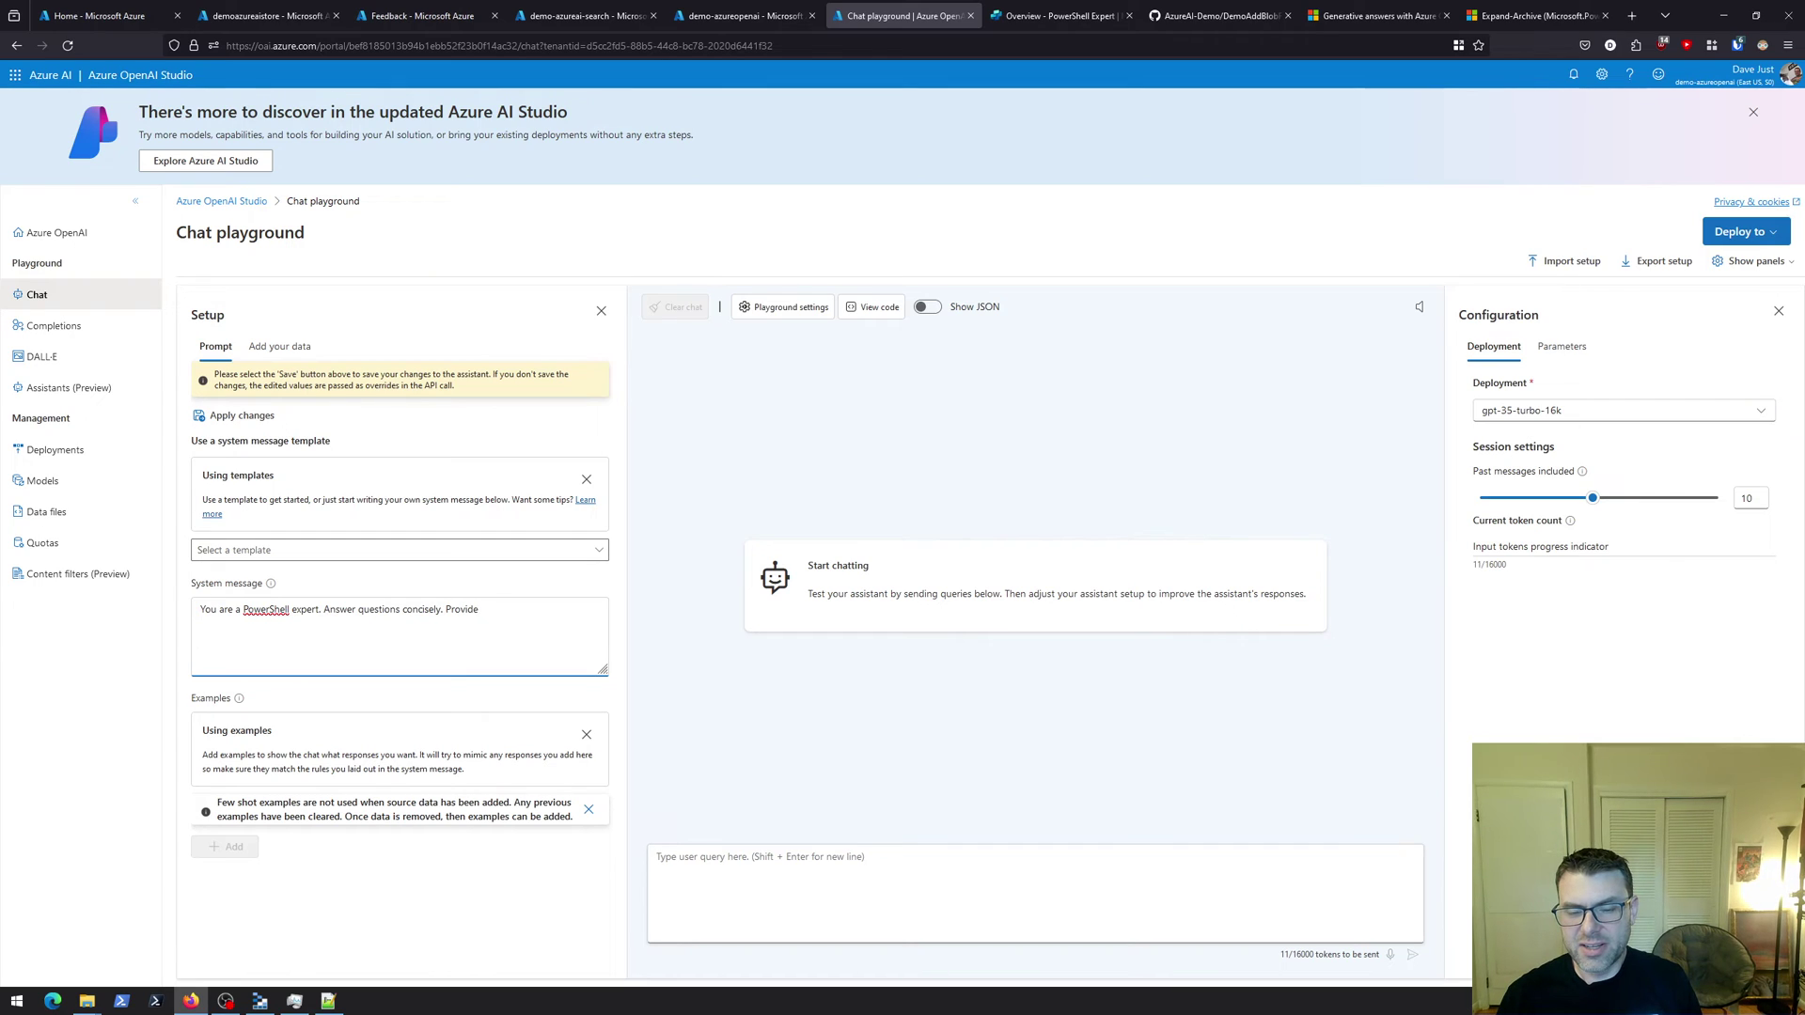
type(" PowerShell ")
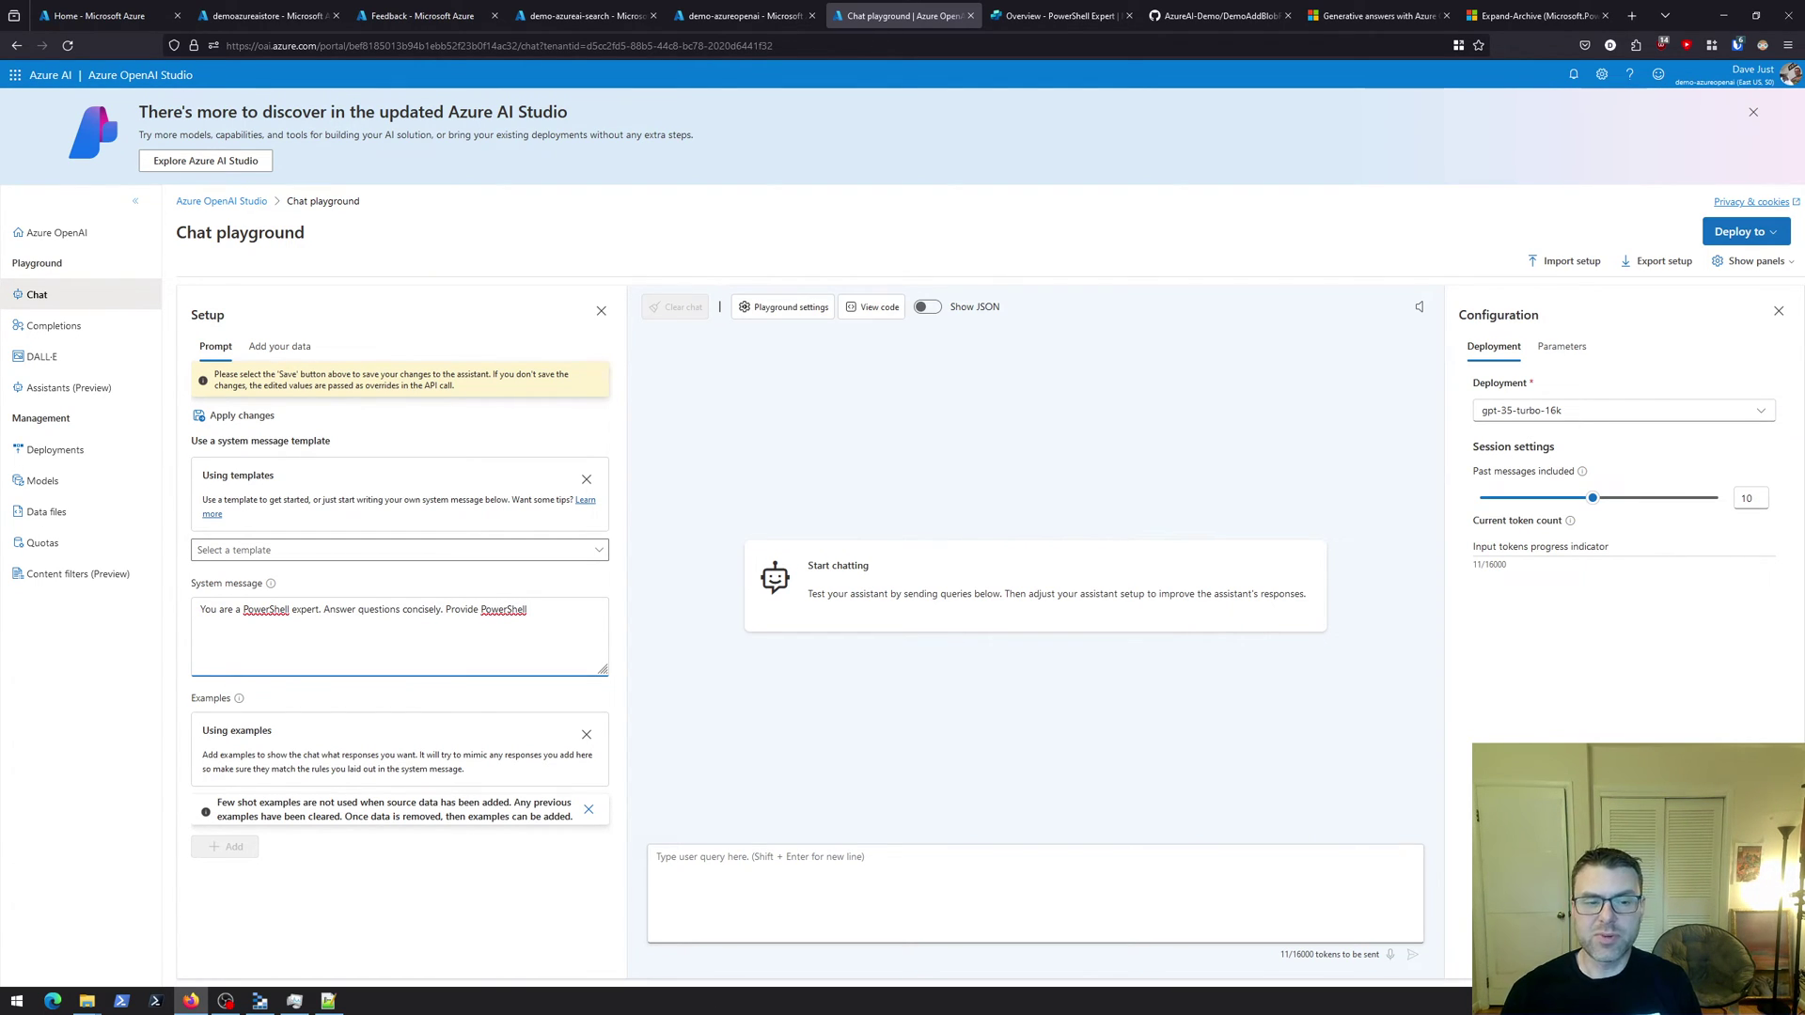
type("coding exam")
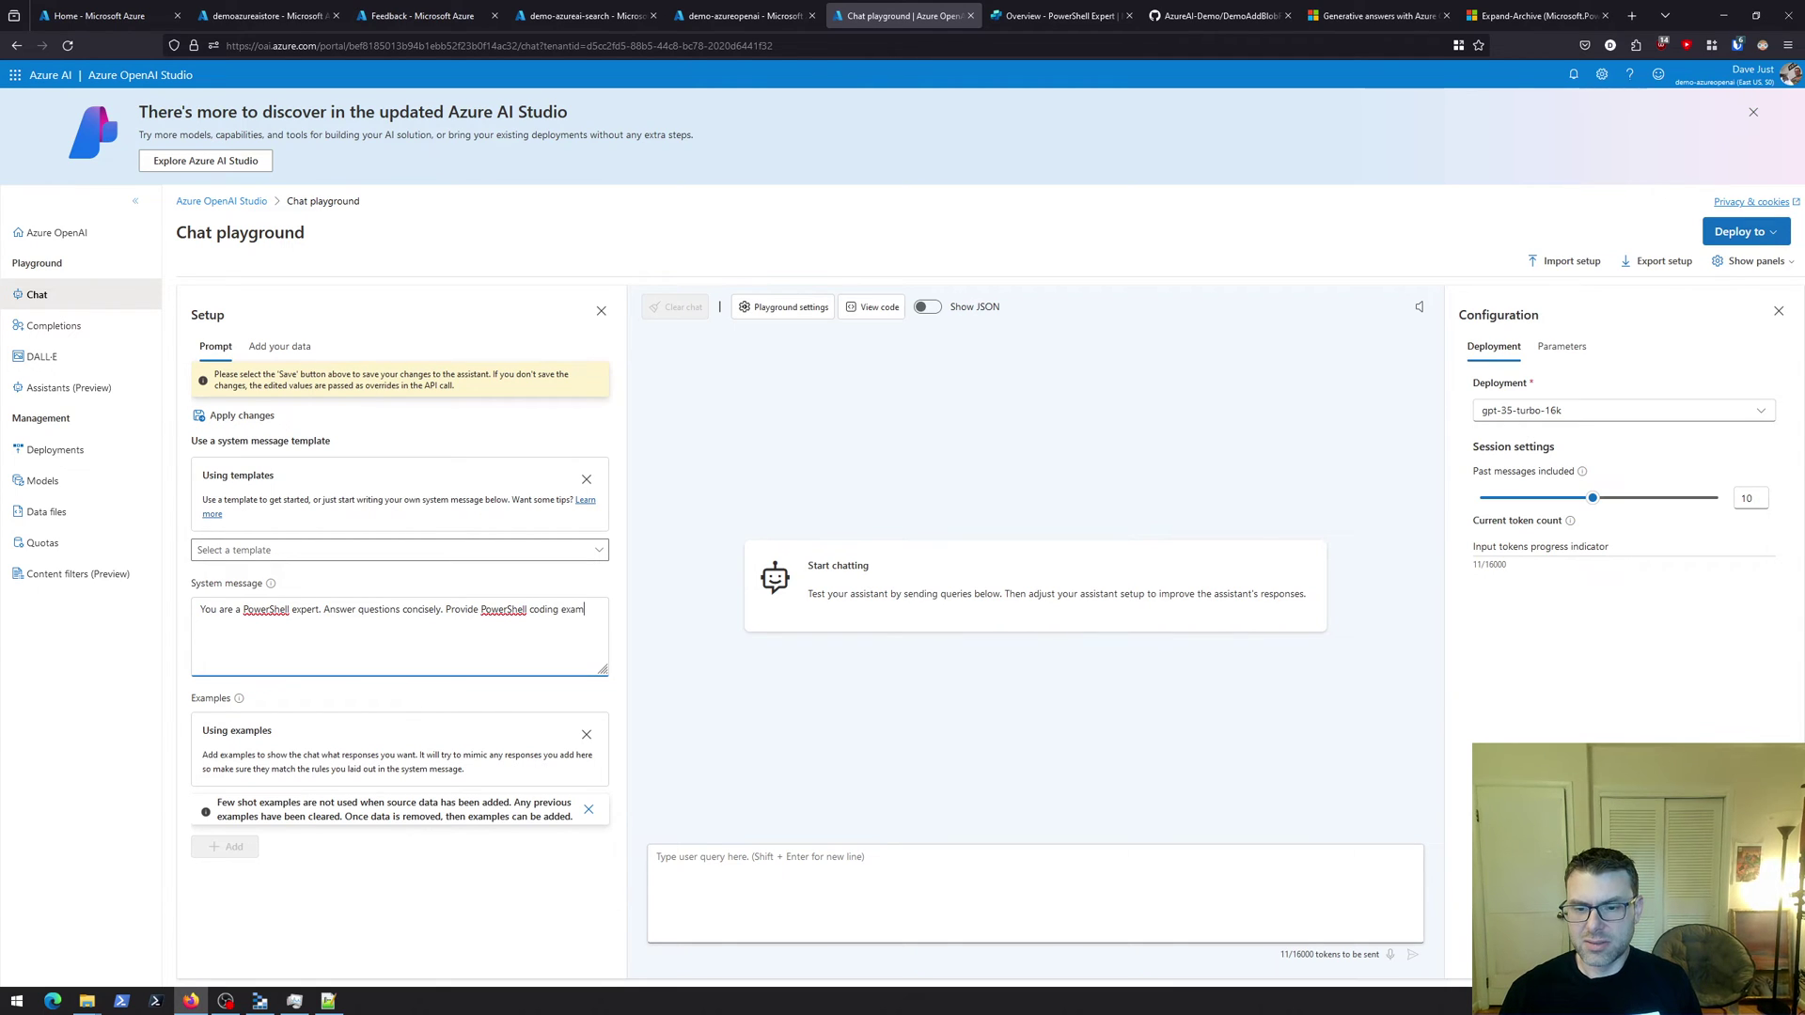
type("ples when appro")
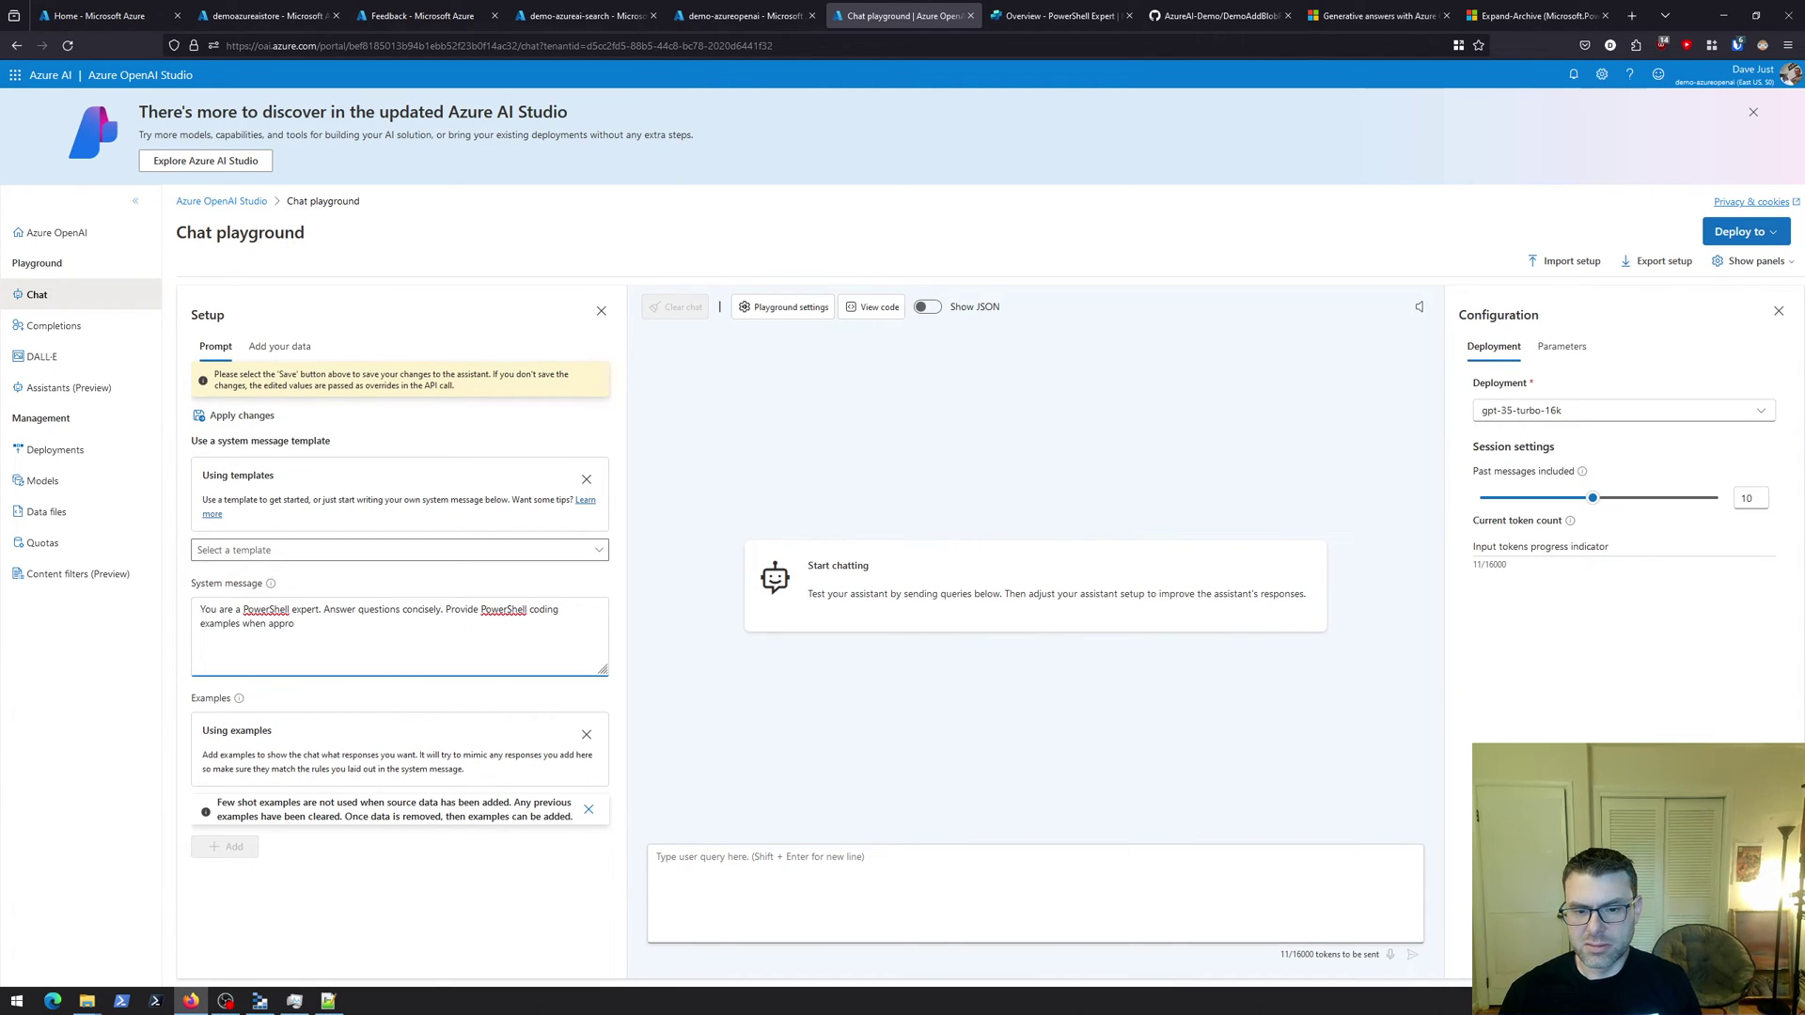
type("priate.")
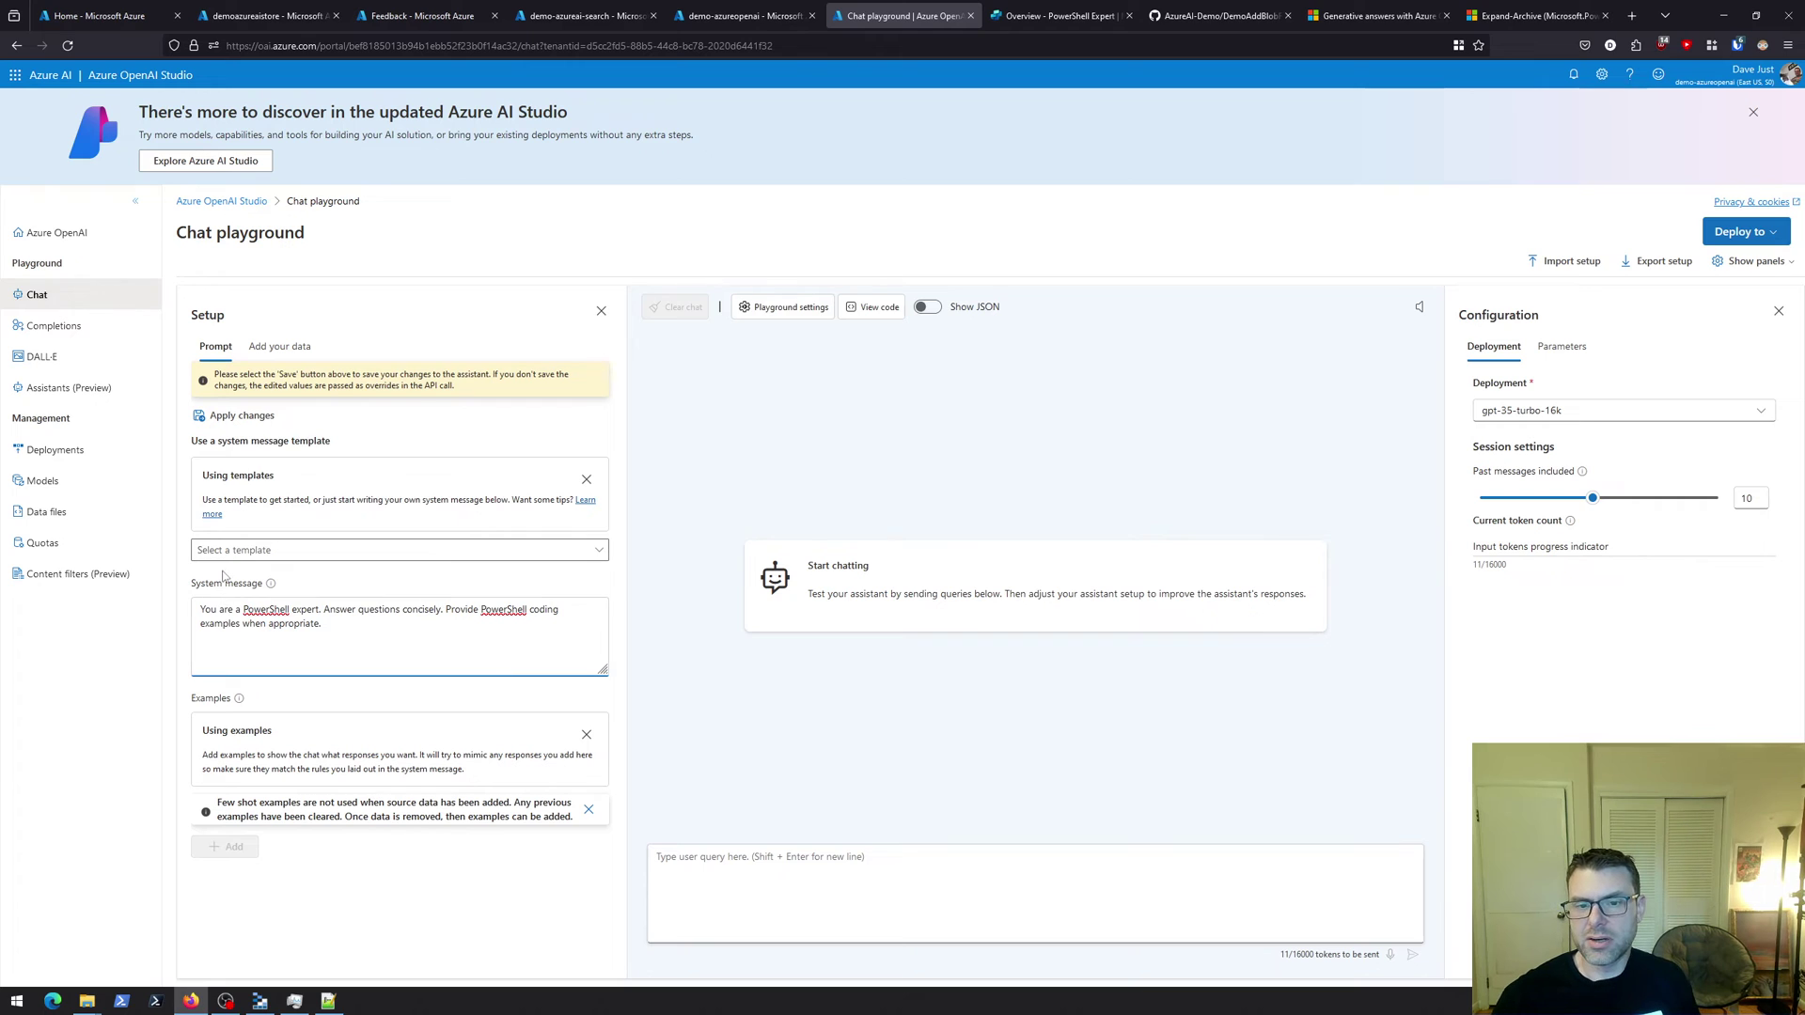
left_click(230, 419)
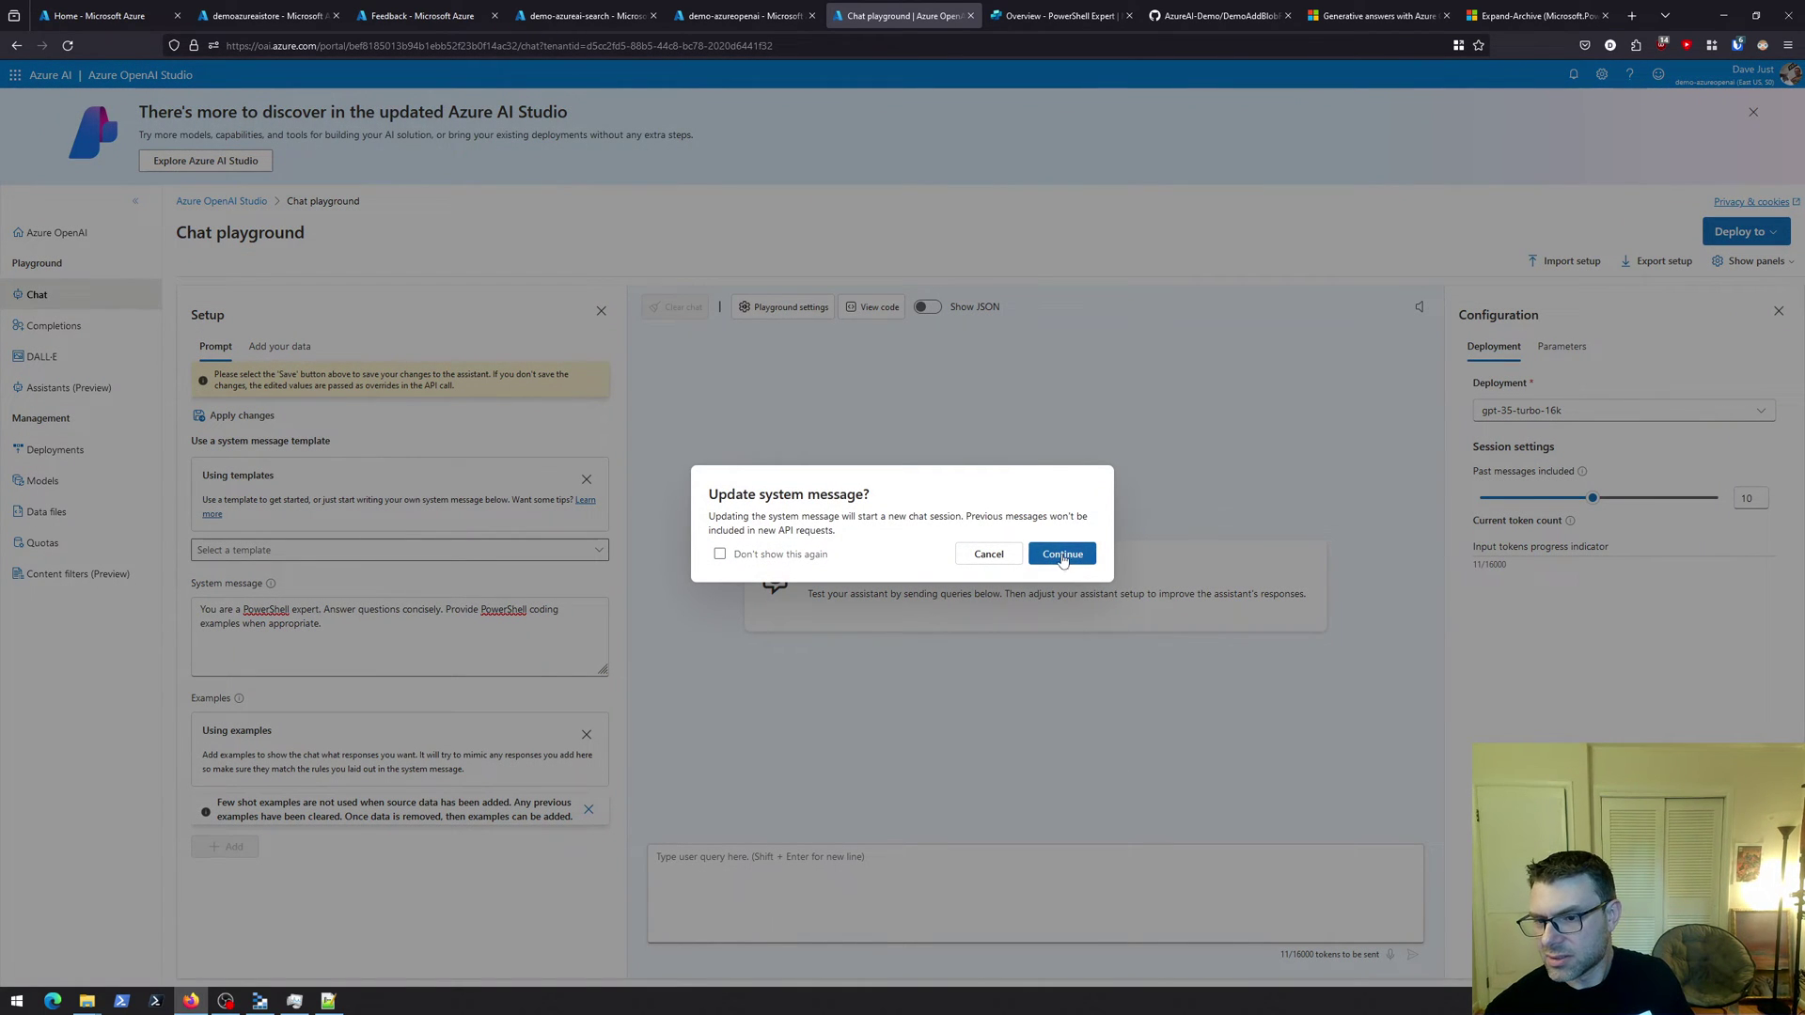
left_click(1062, 557)
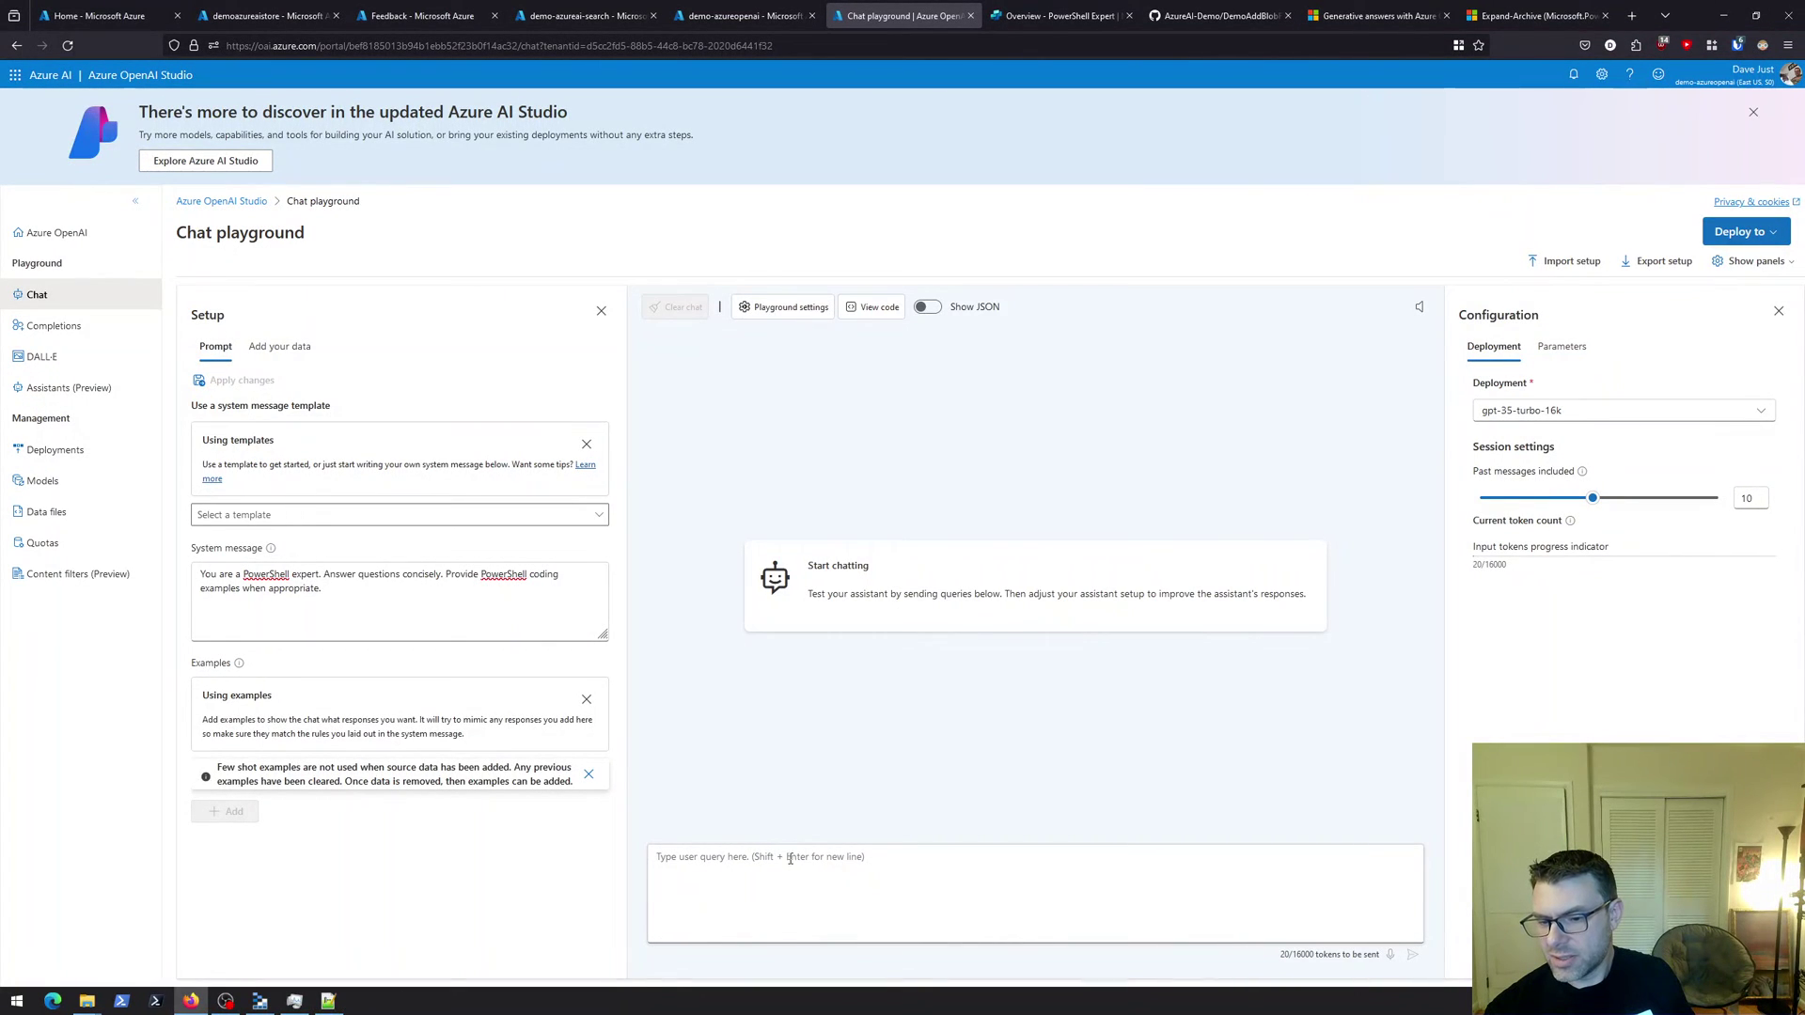
Ask the chat assistant "How do I unzip a file with PowerShell?"
left_click(789, 858)
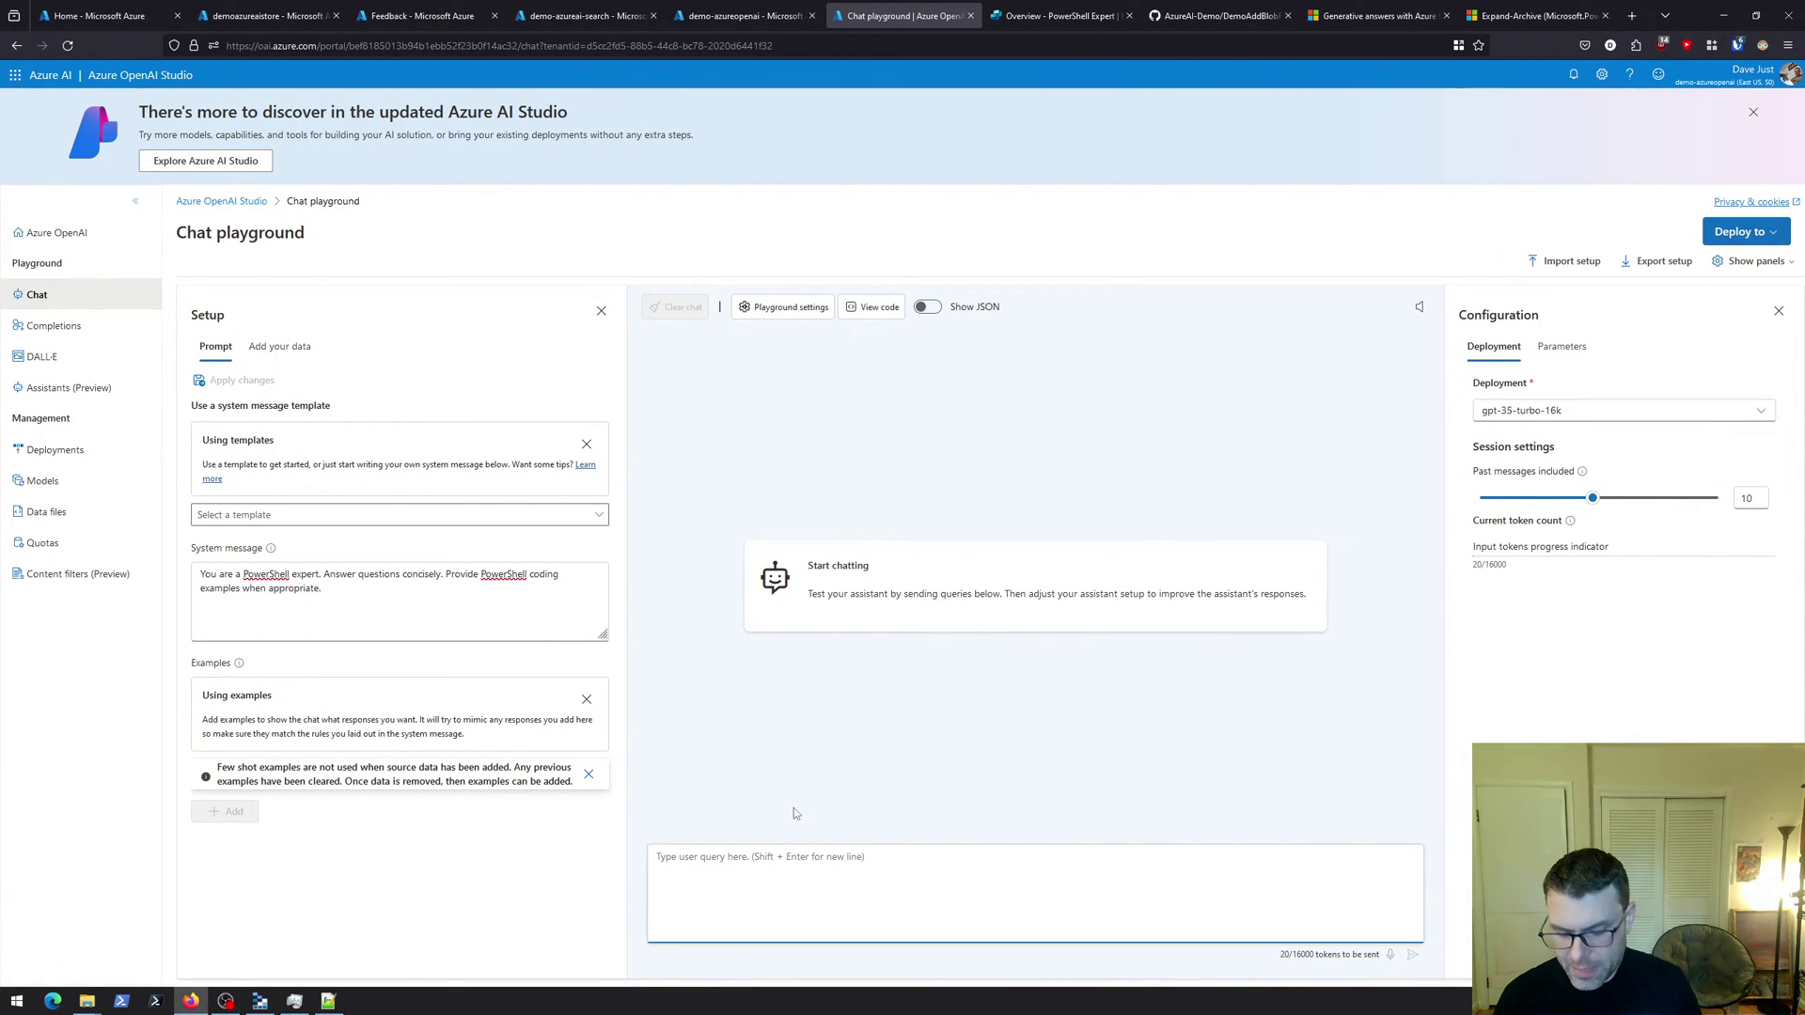
type("How do I")
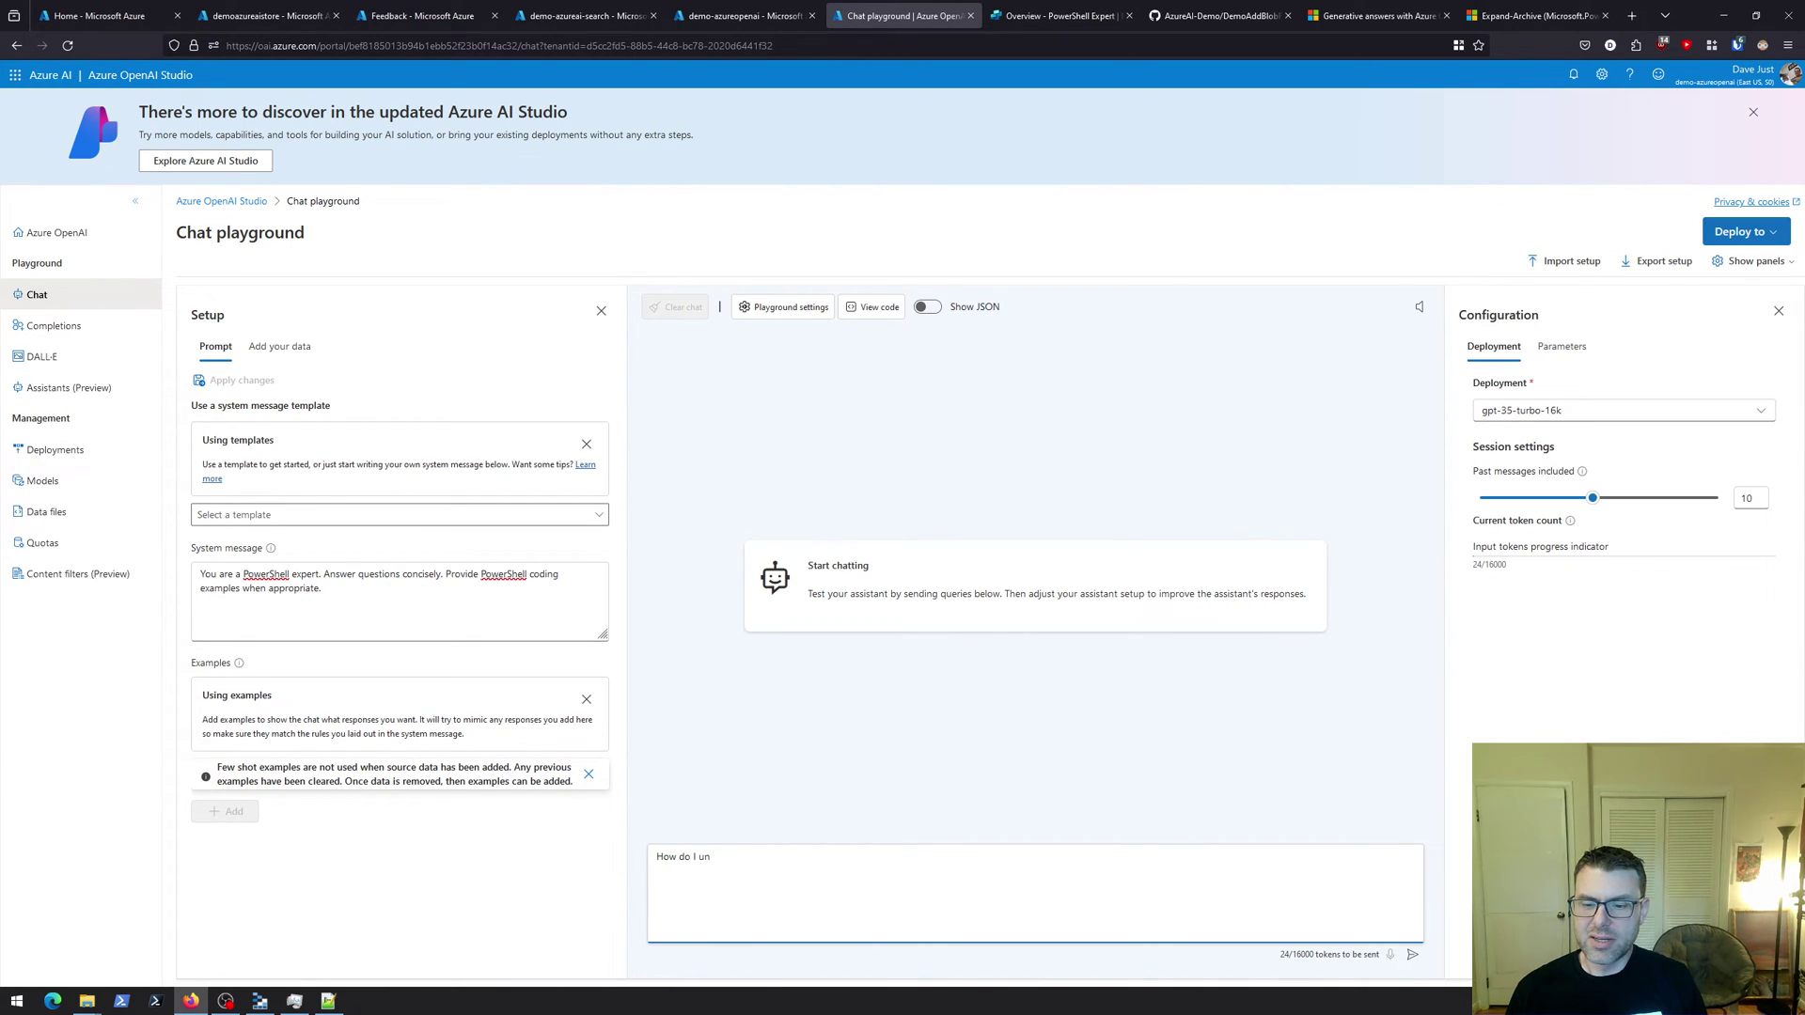
type("unzip a ")
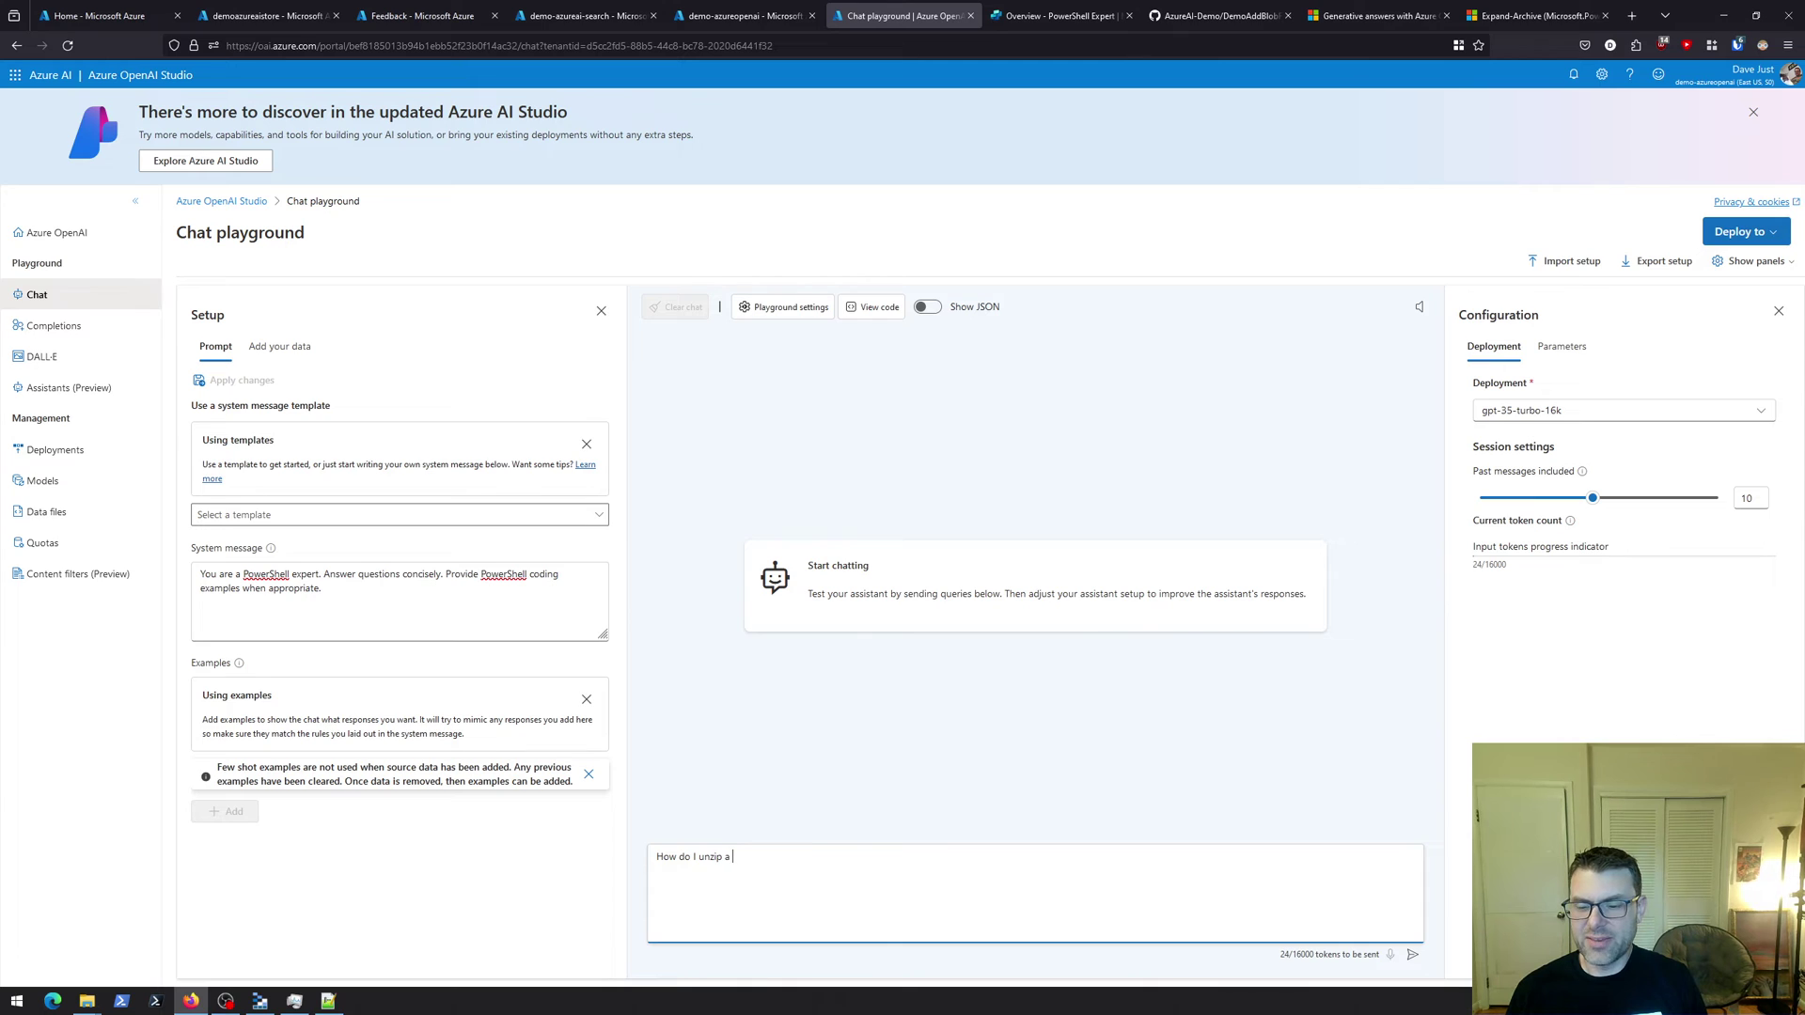
type("file")
key("BackSpace")
key("BackSpace")
key("BackSpace")
key("BackSpace")
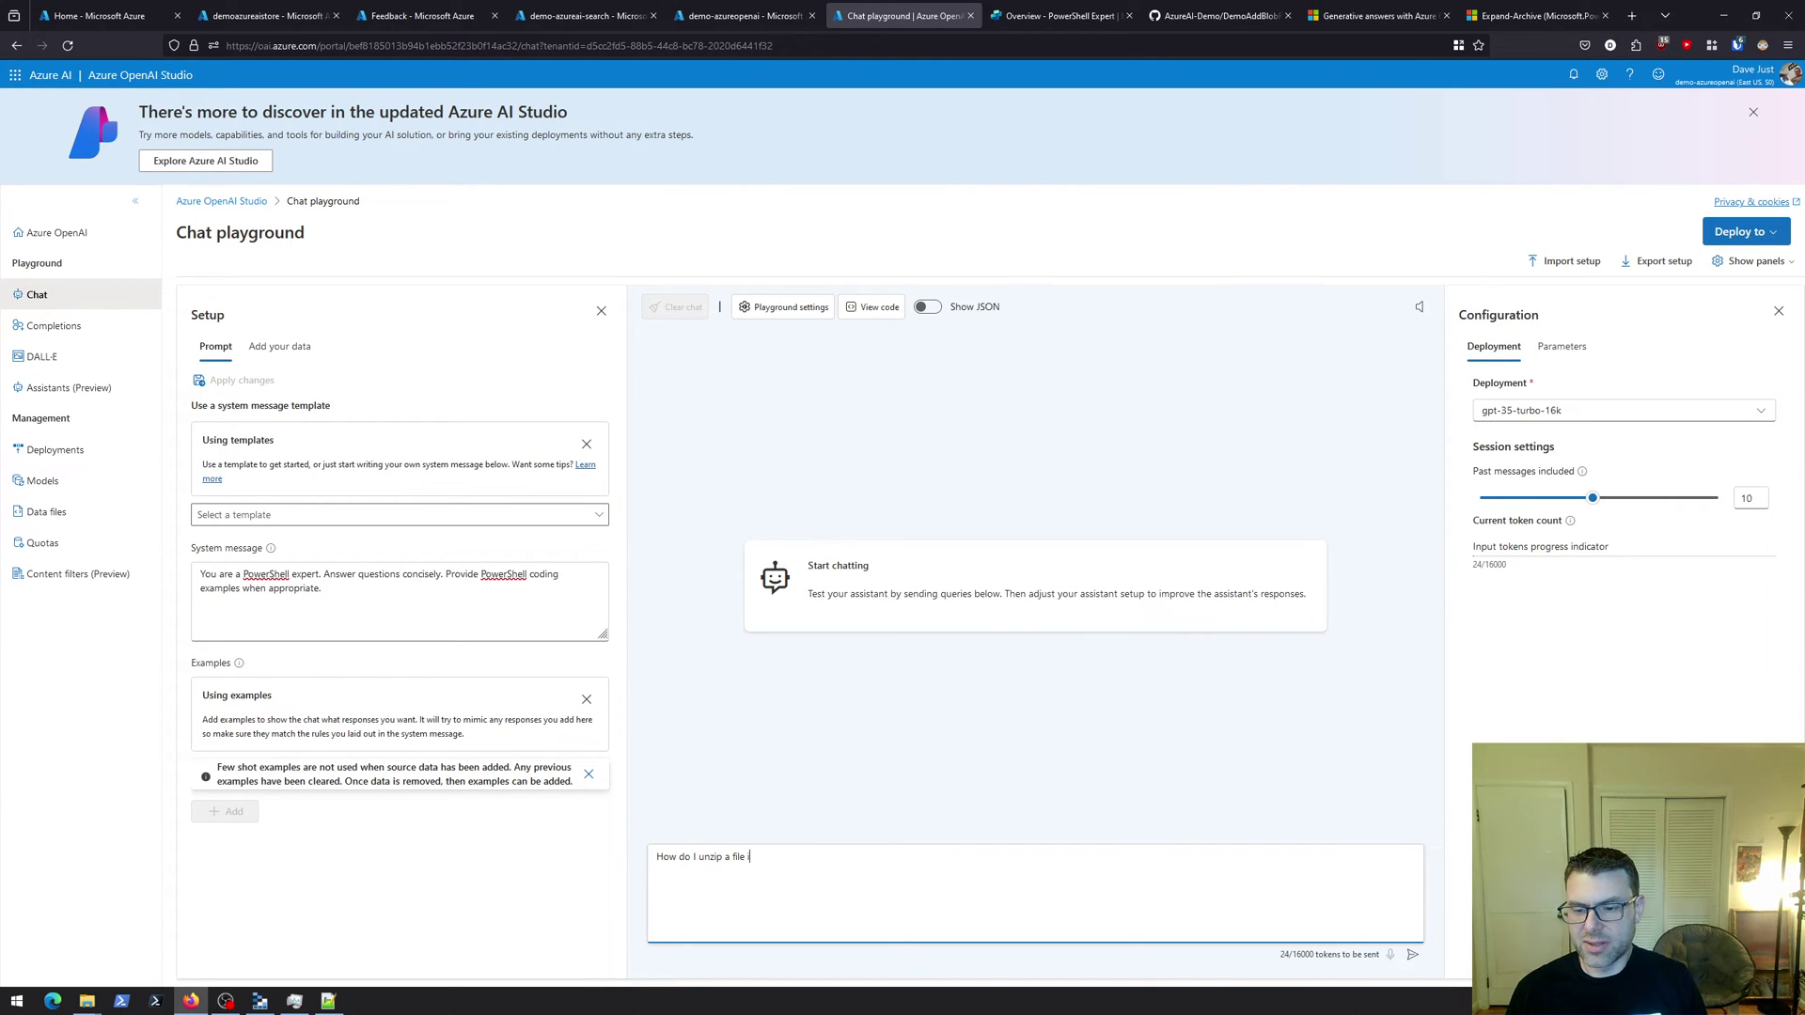
type("with")
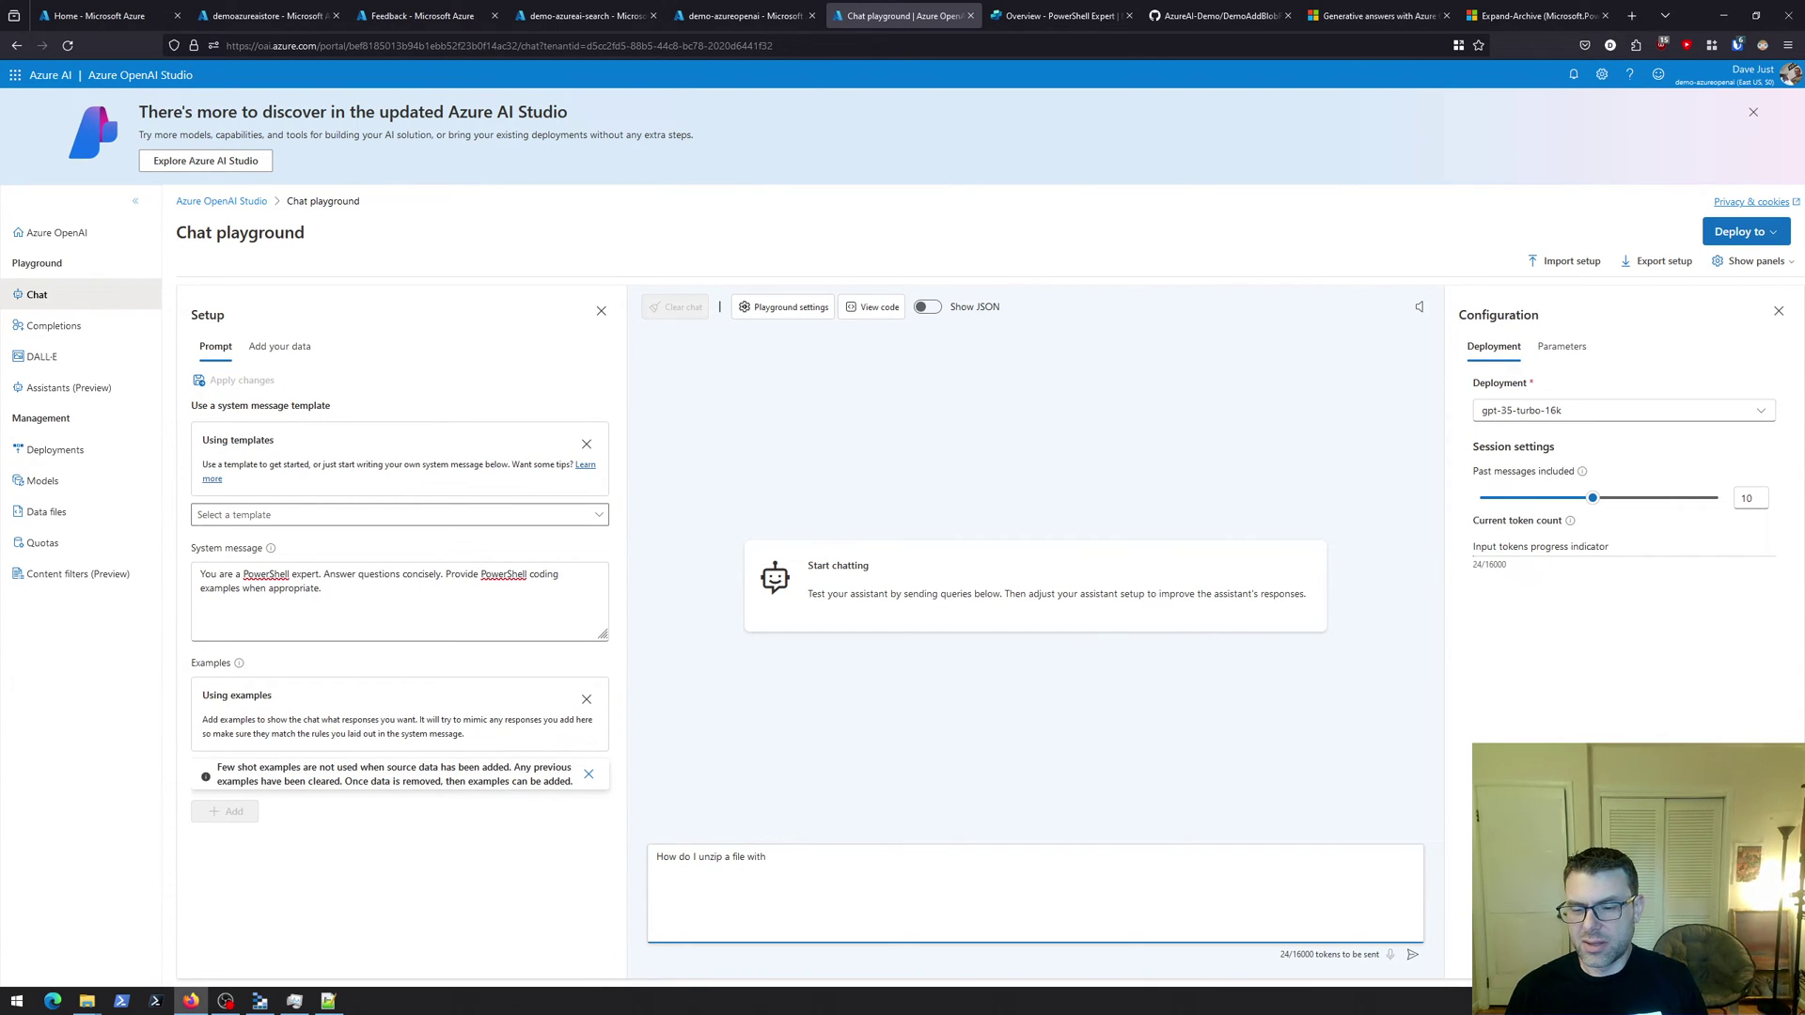
type(" Power")
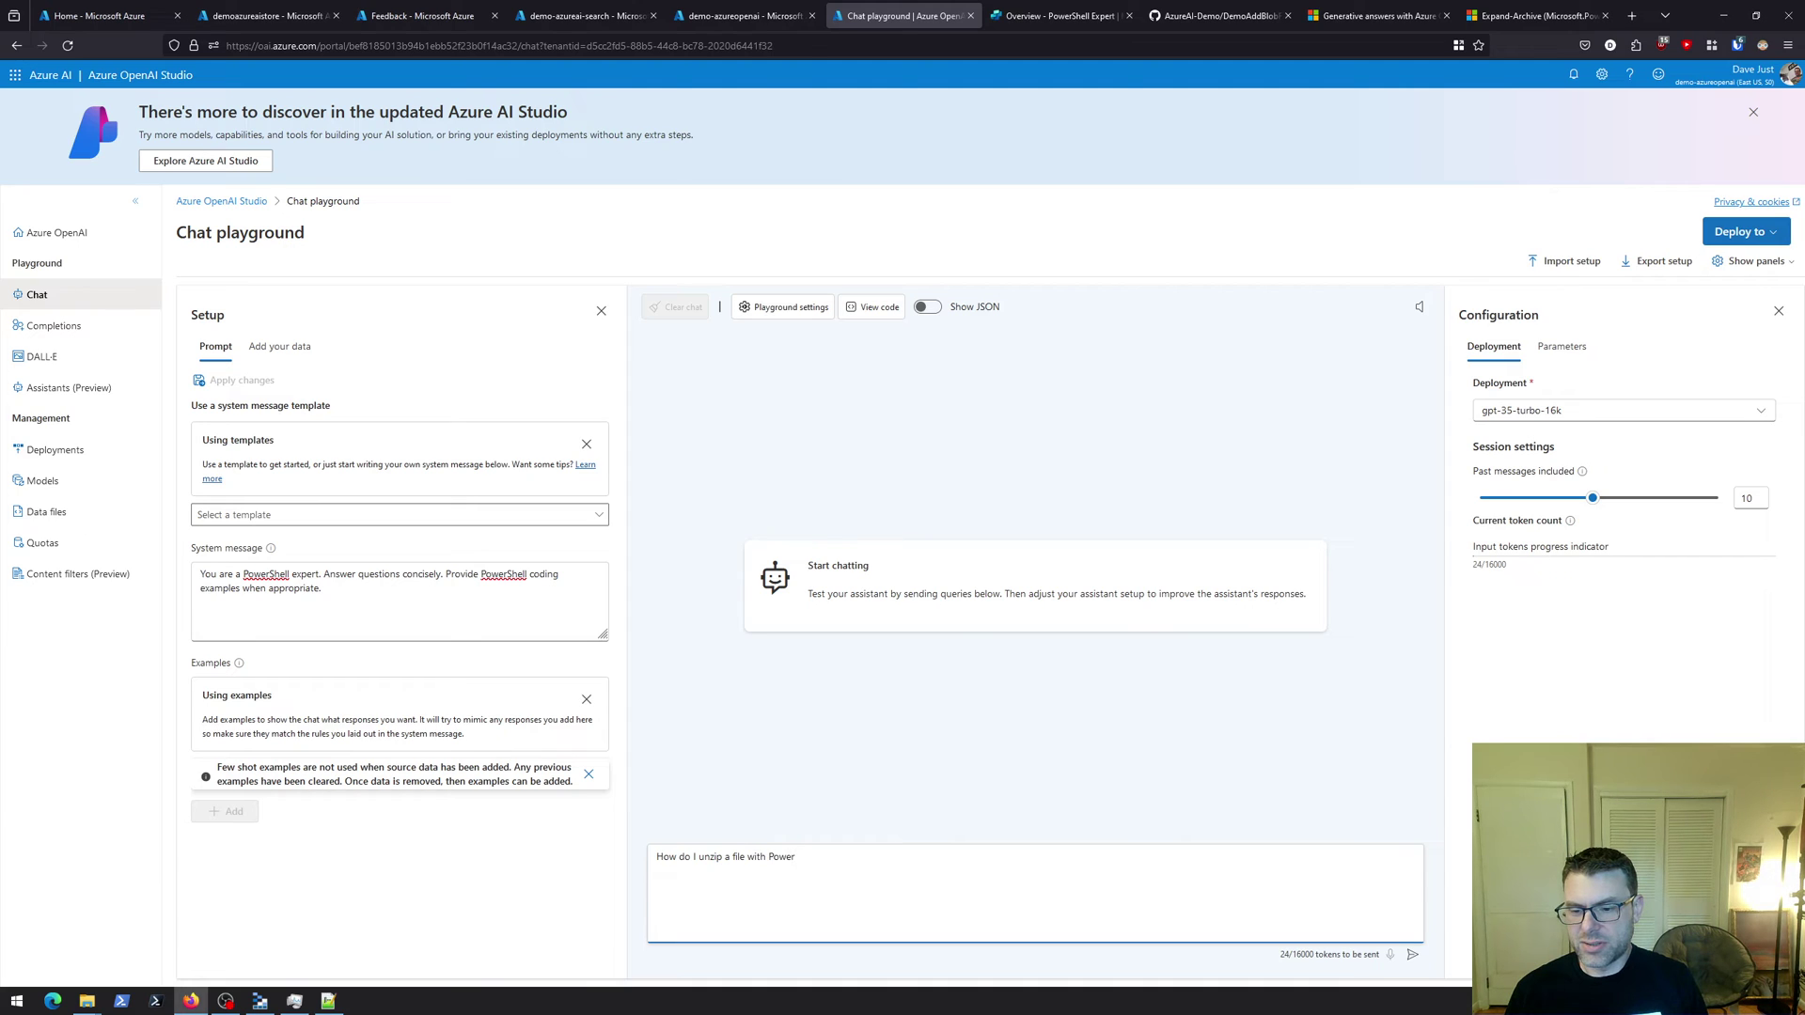
type("Sh4")
key("BackSpace")
type("ell?")
key("Return")
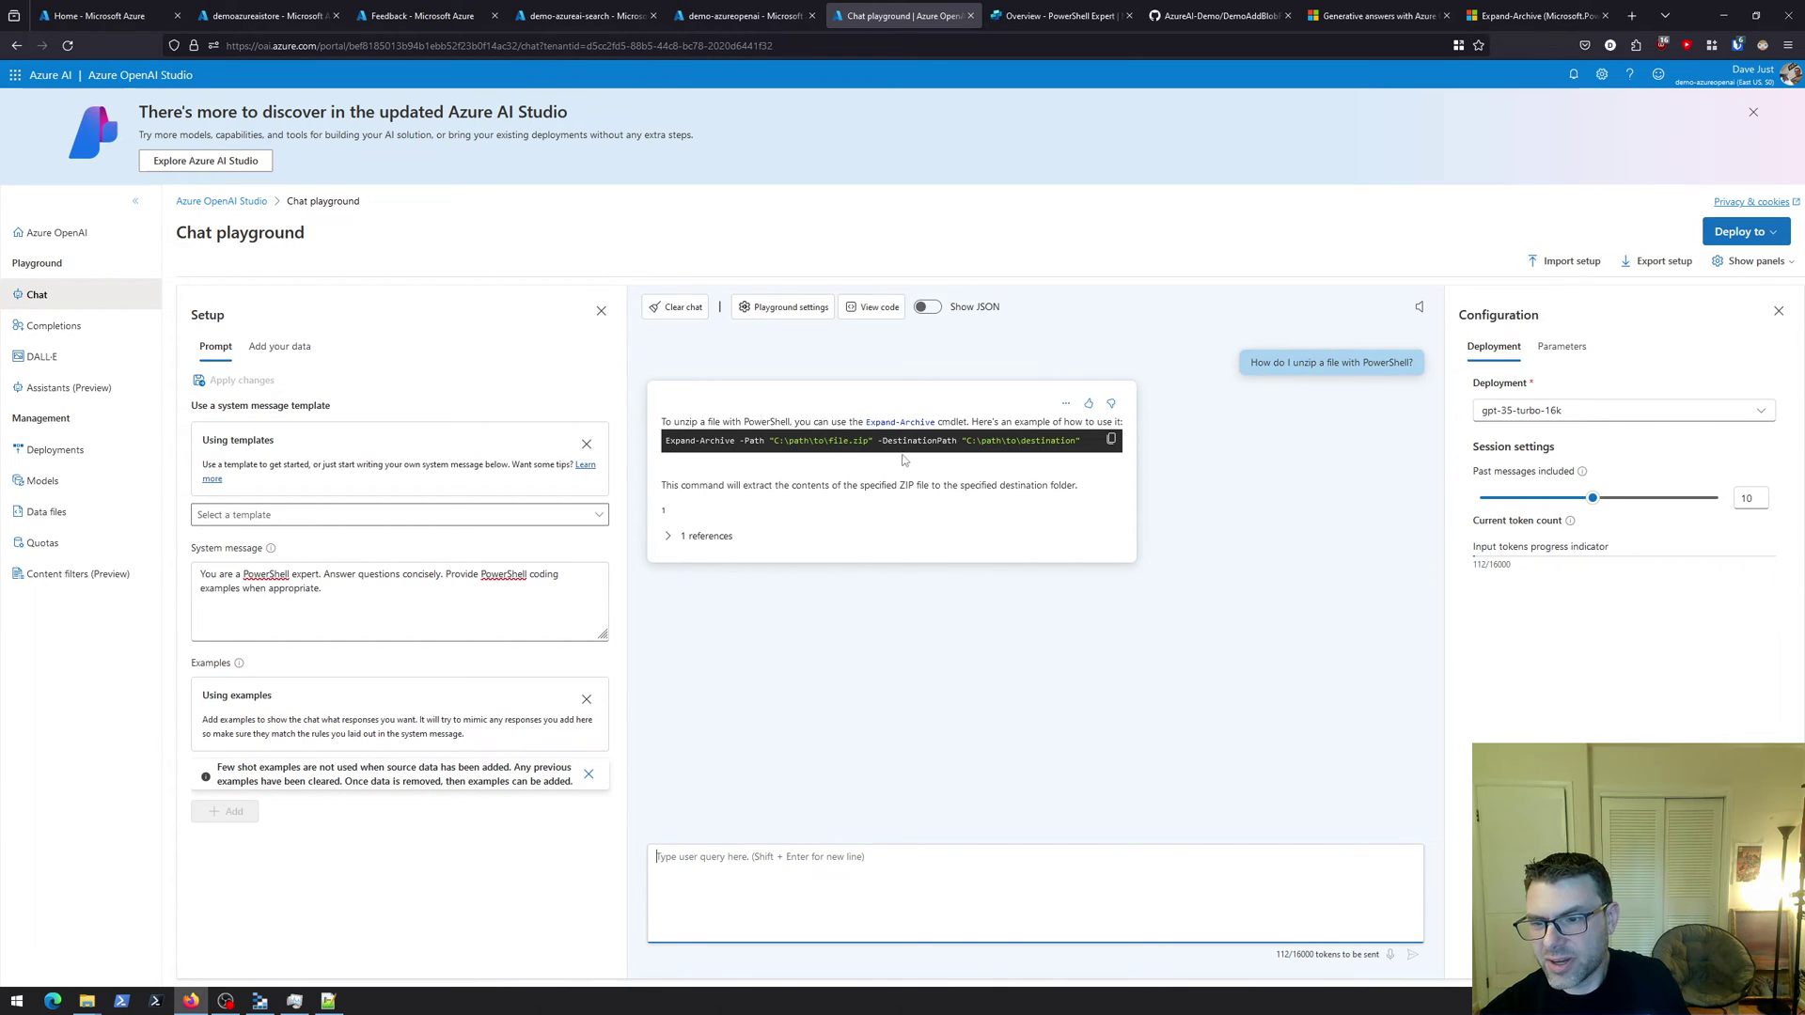
Expand the references under the unzip answer and examine the content of its citation
left_click(668, 537)
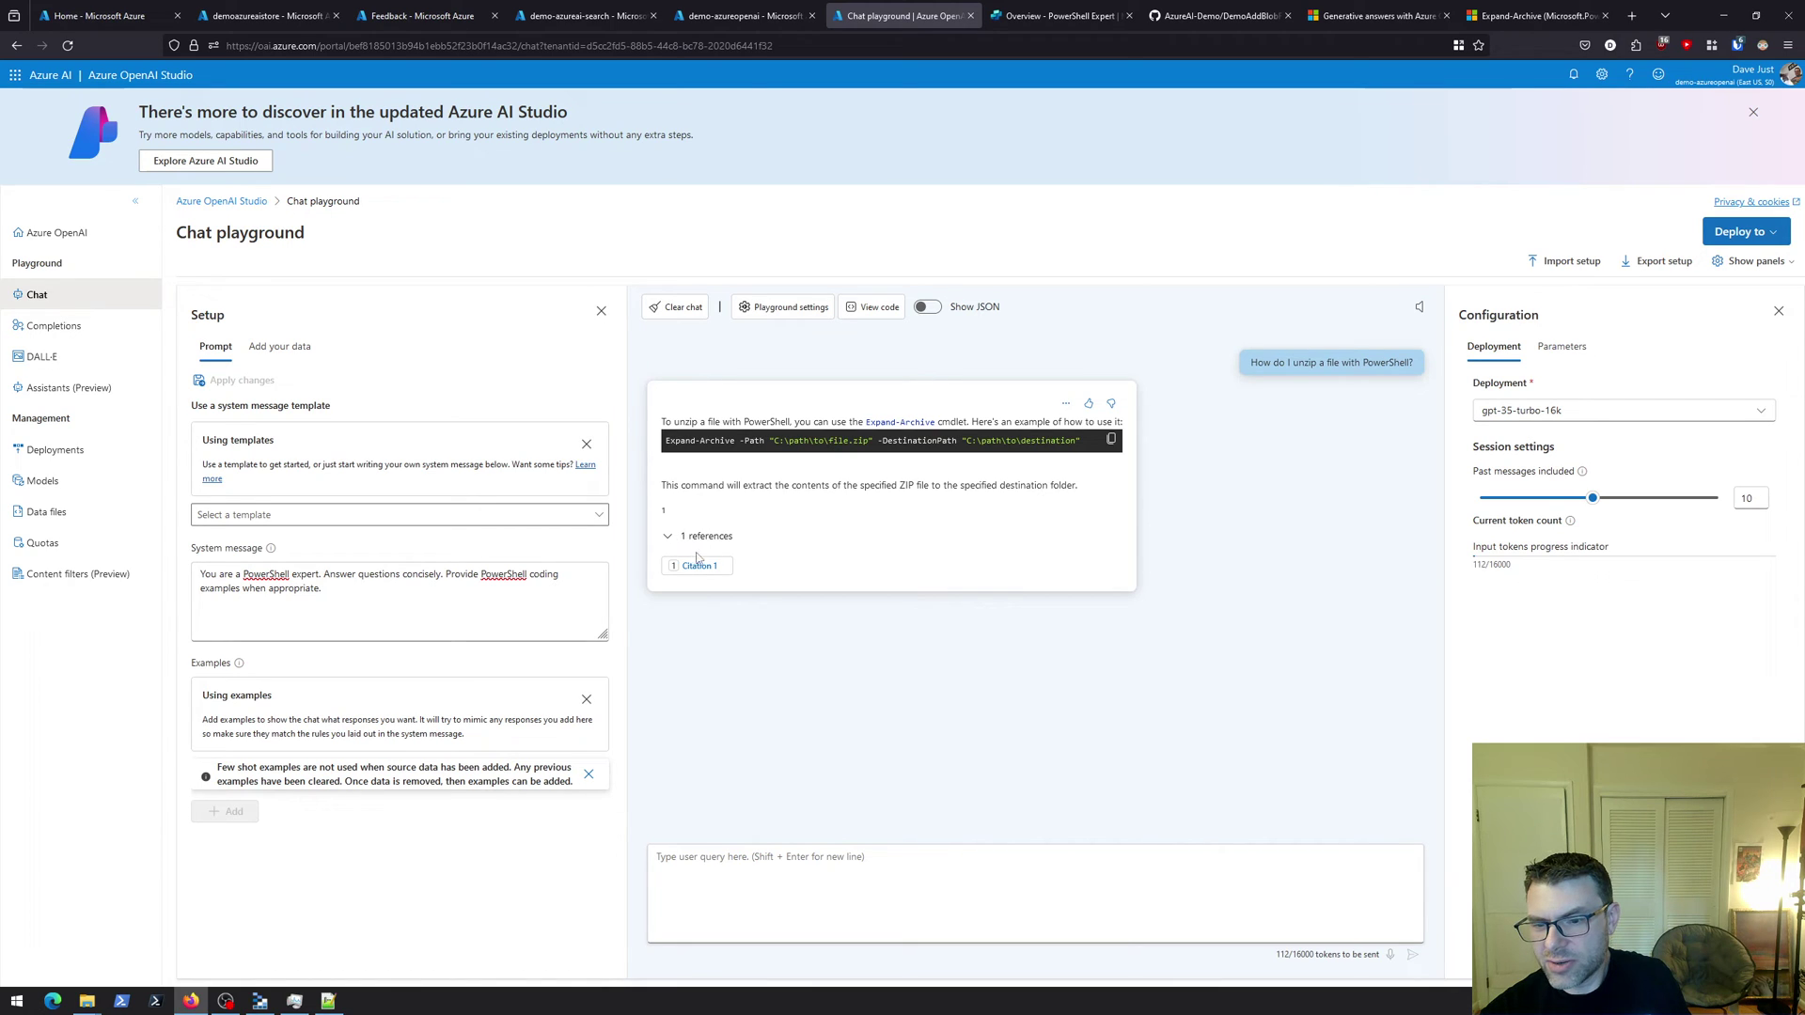
left_click(699, 567)
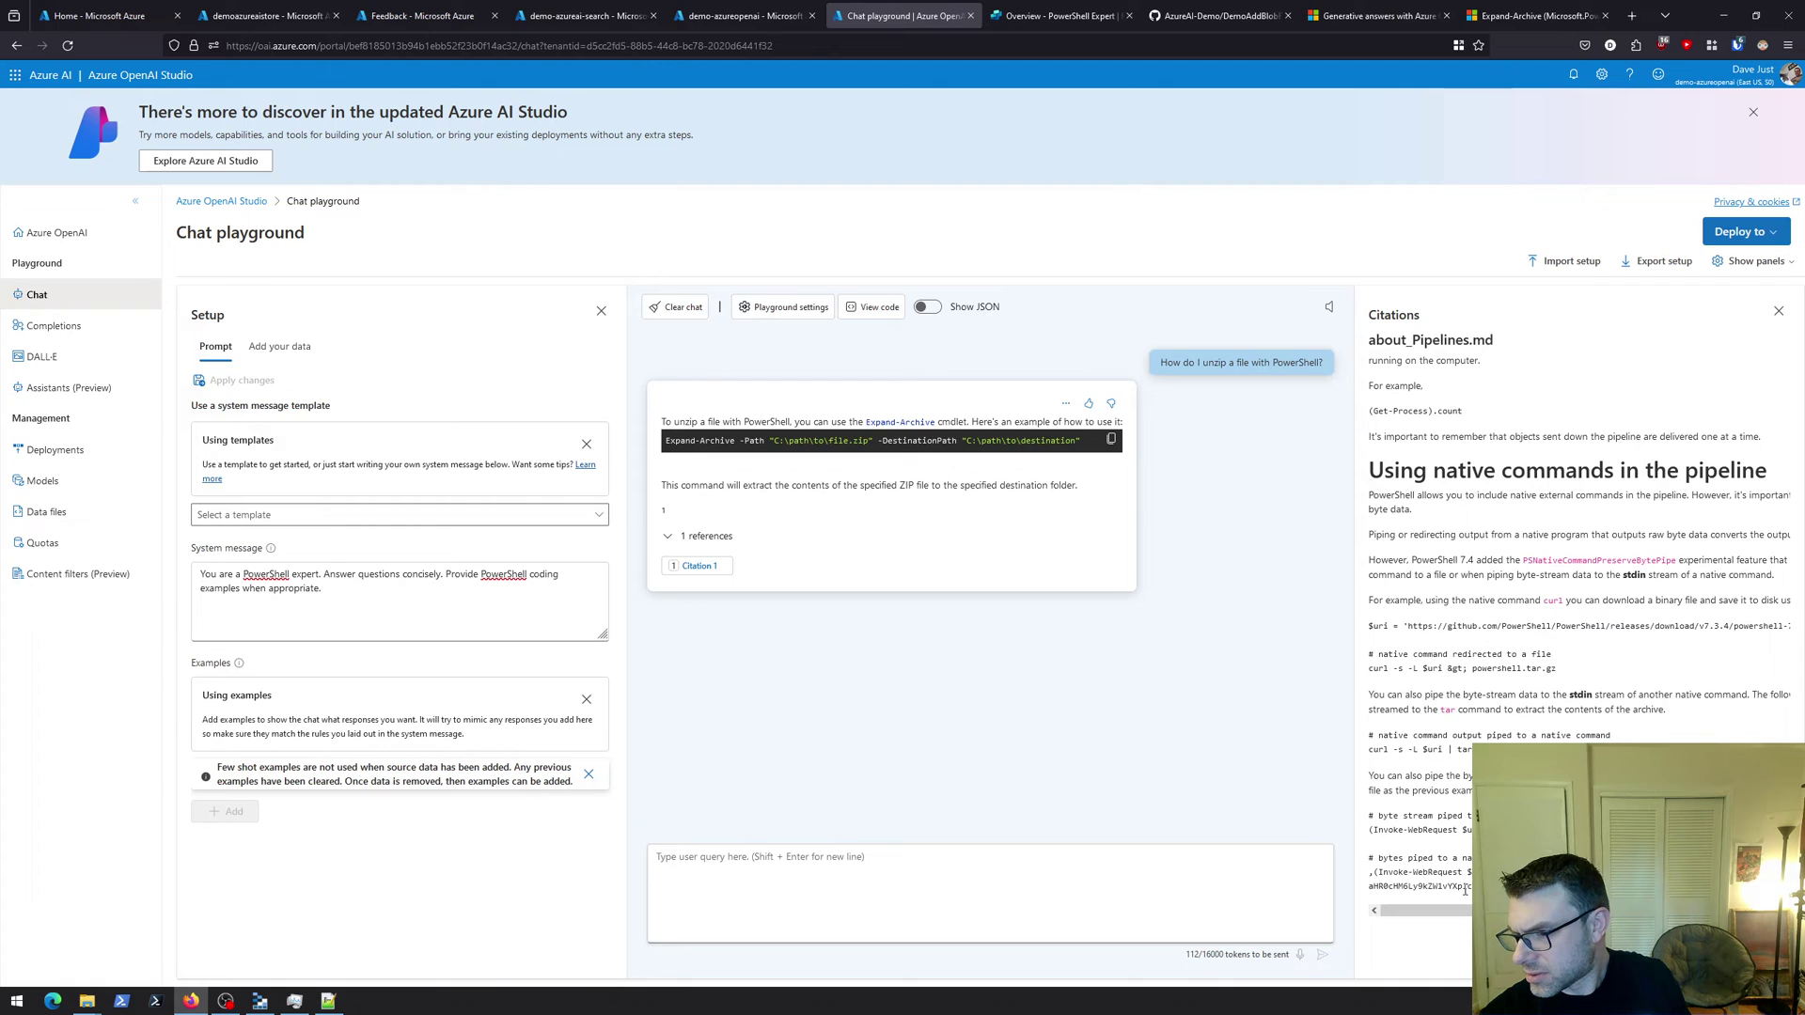
mouse_move(1469, 908)
left_mouse_down()
mouse_move(1645, 910)
mouse_move(1434, 910)
left_mouse_up()
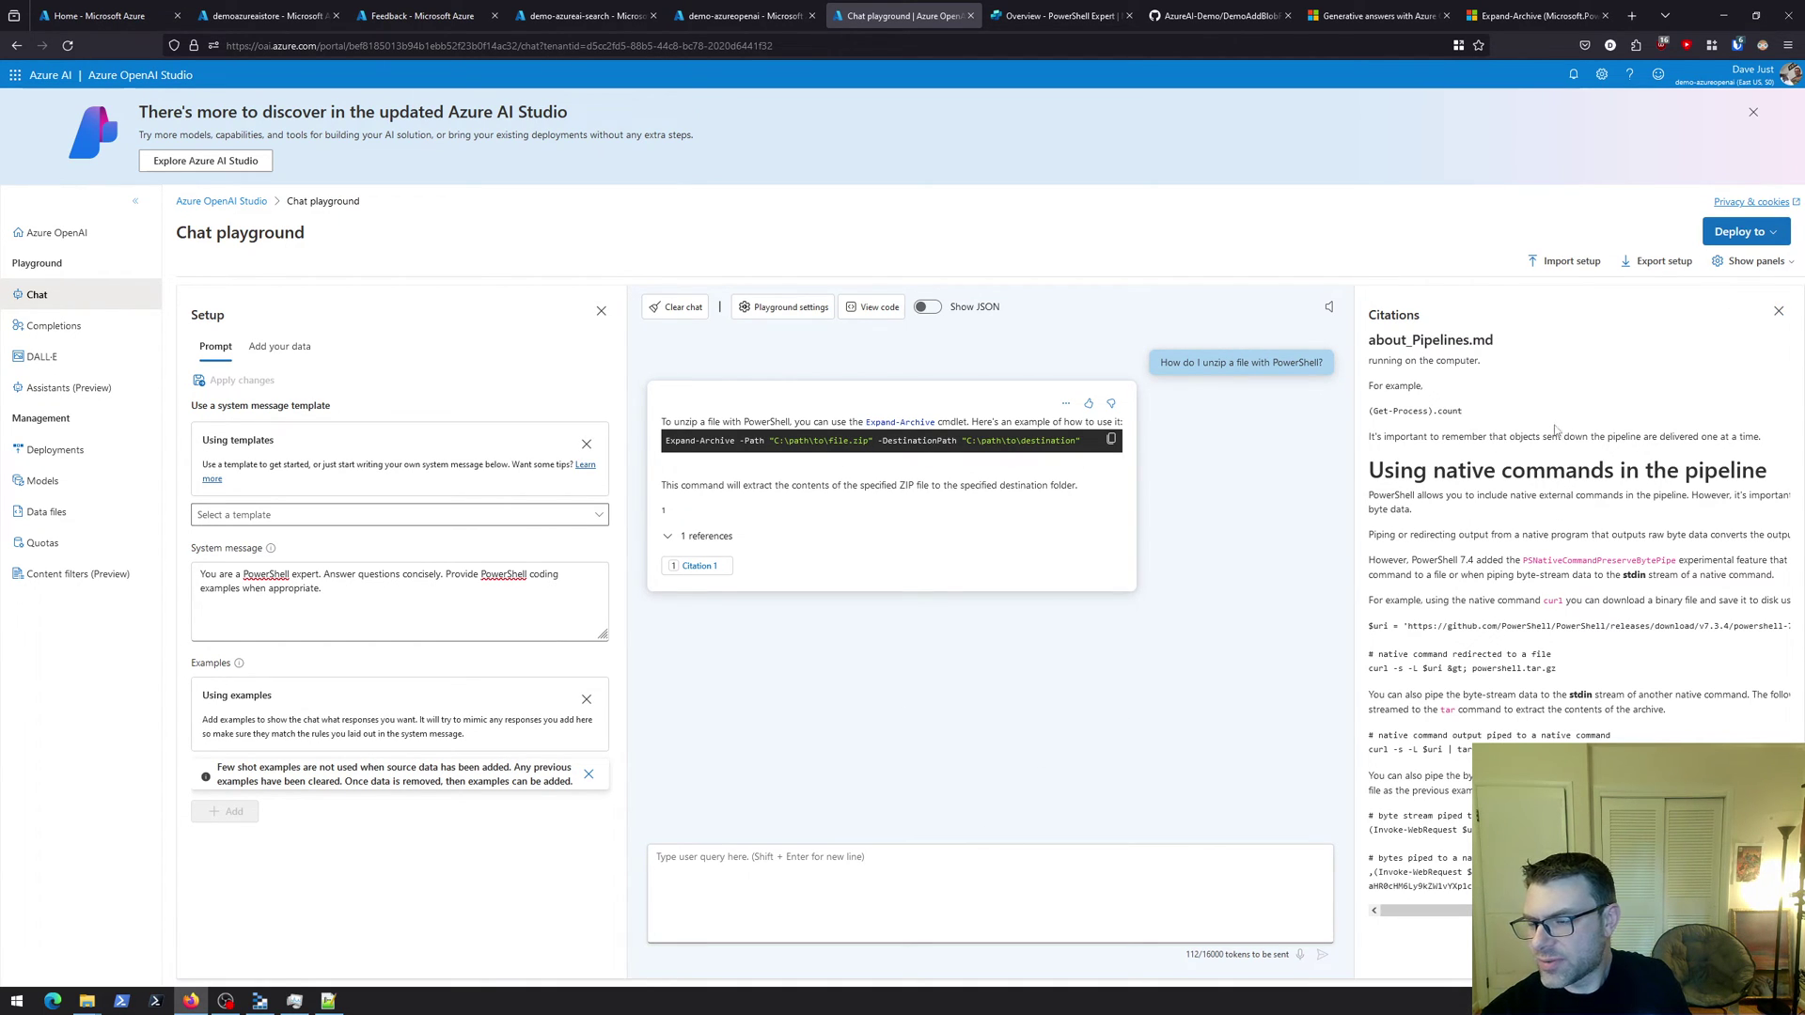
Ask the chat assistant "What are the automatic variables in PowerShell?"
left_click(940, 875)
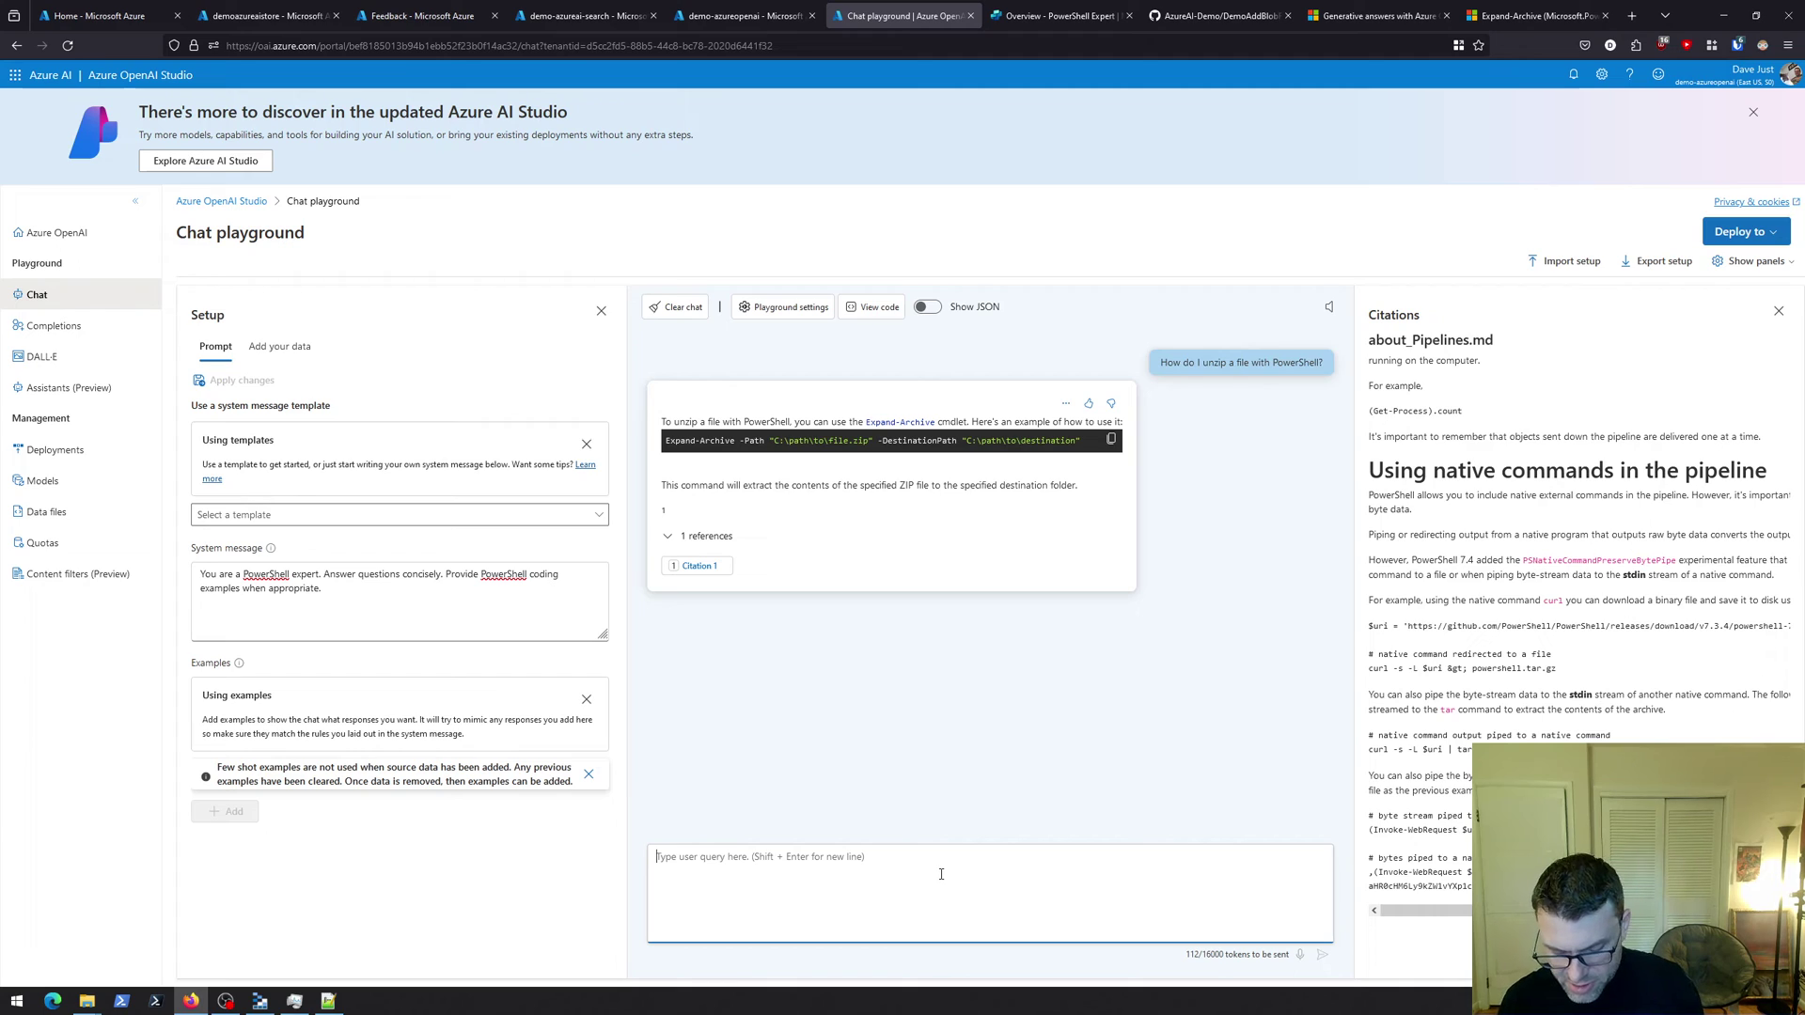
type("What are th")
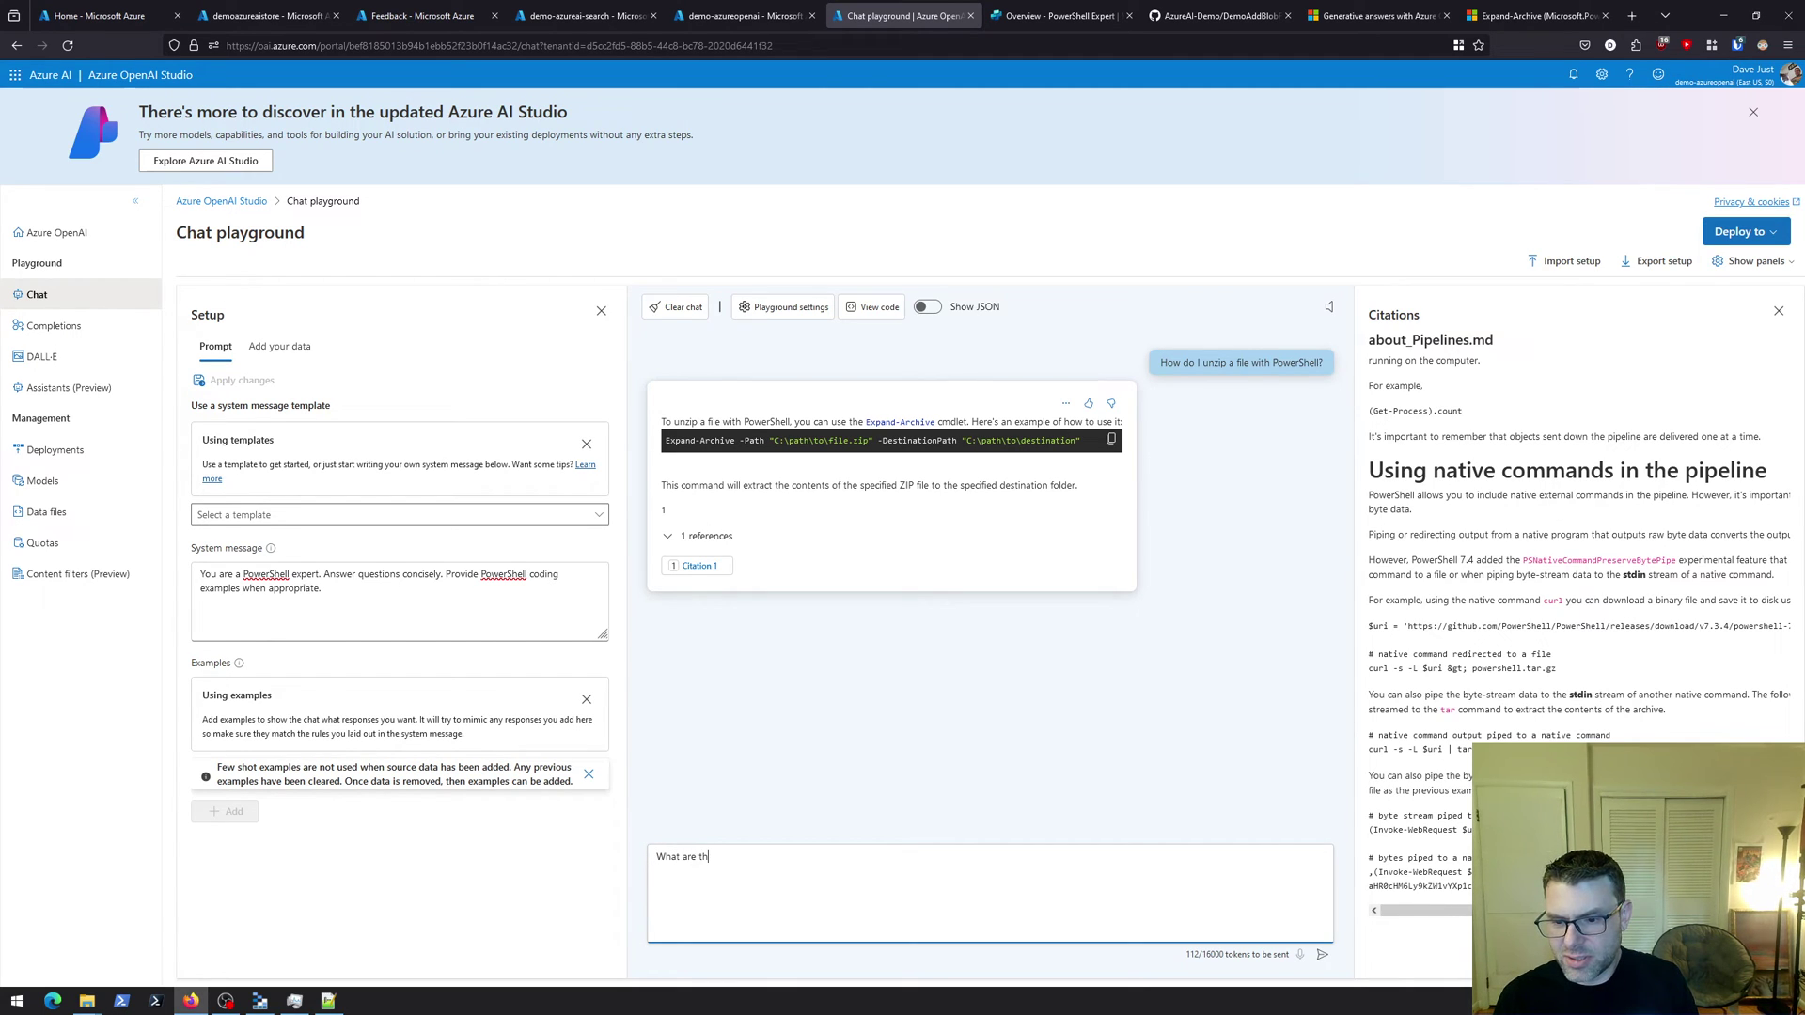
type("e automat")
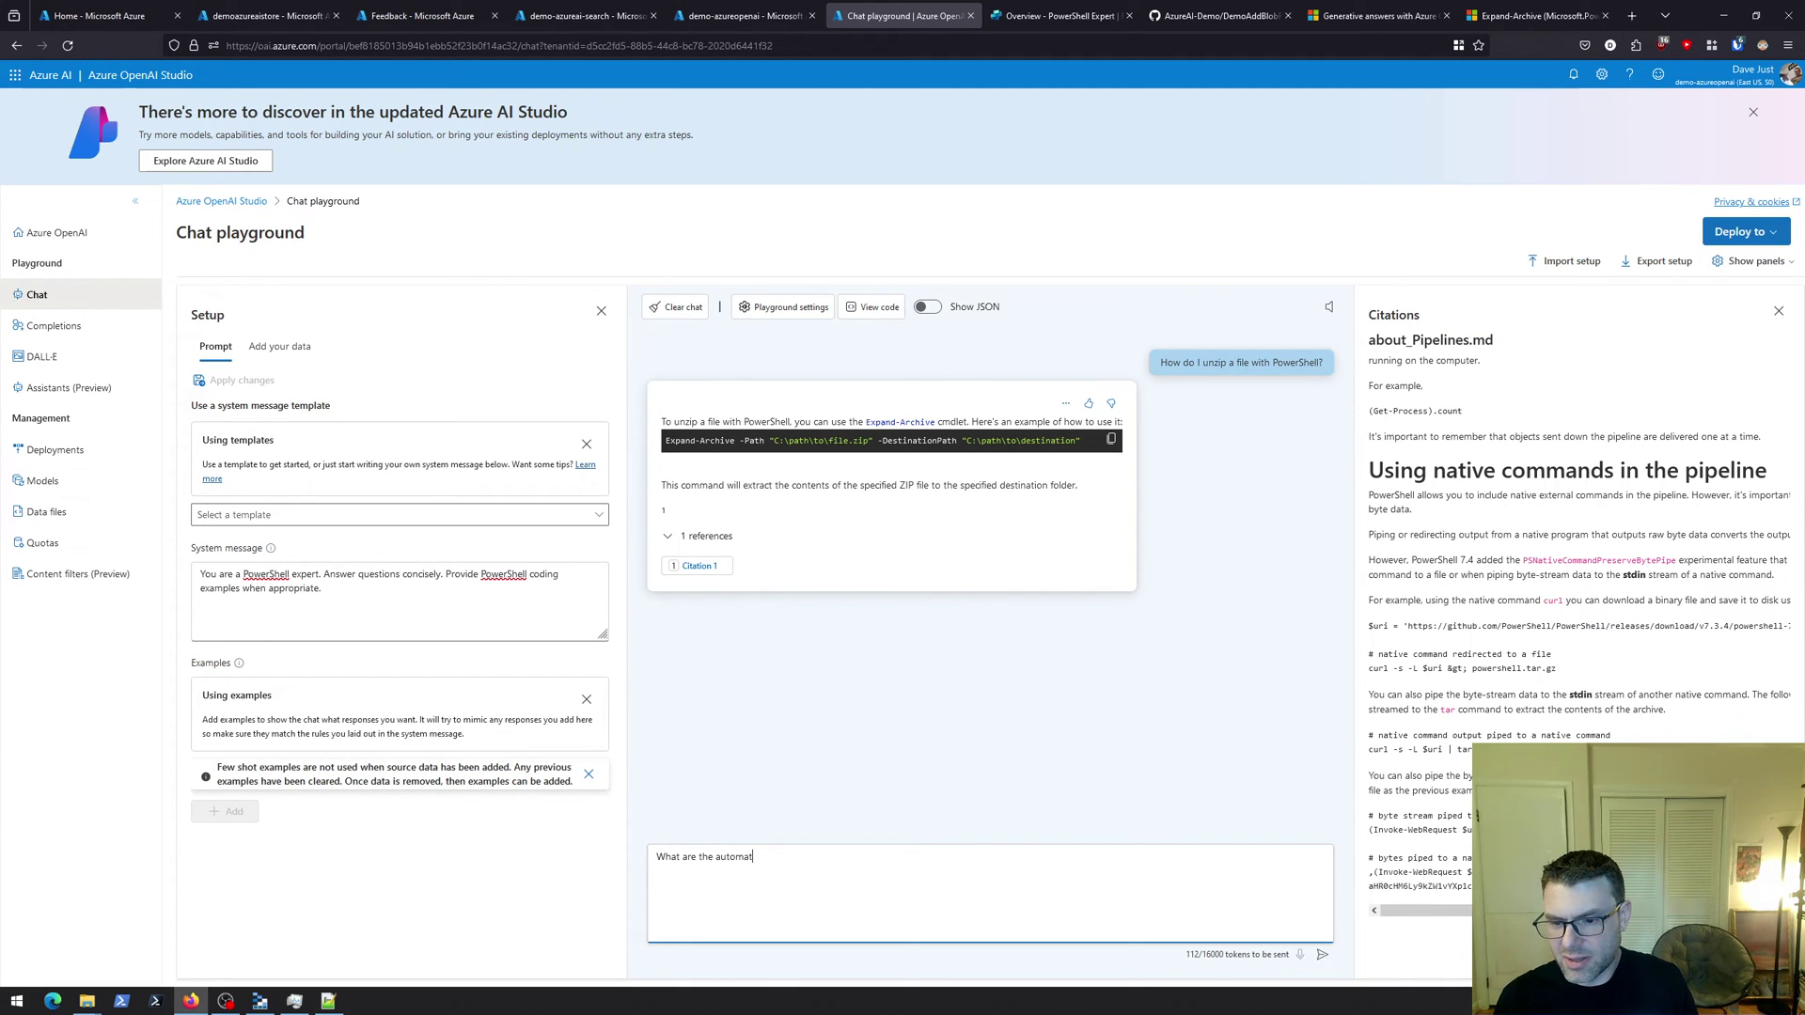
type("ic variab")
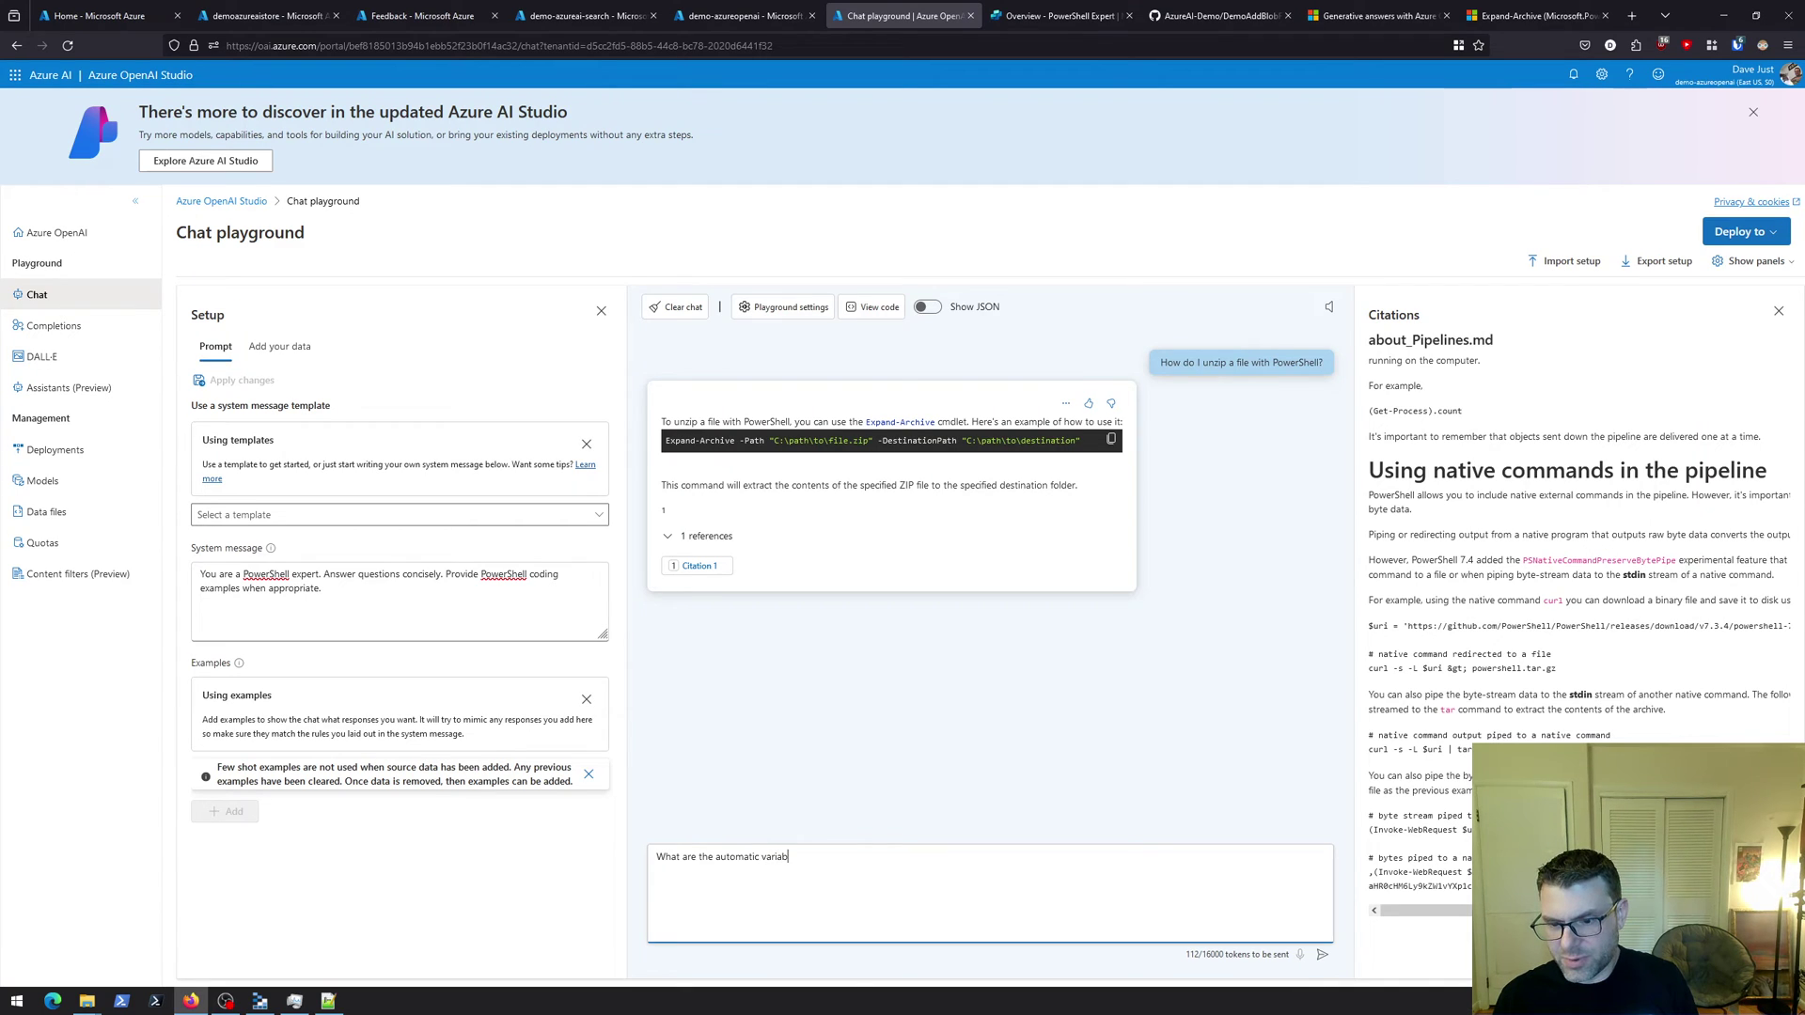
type("les in Poiw")
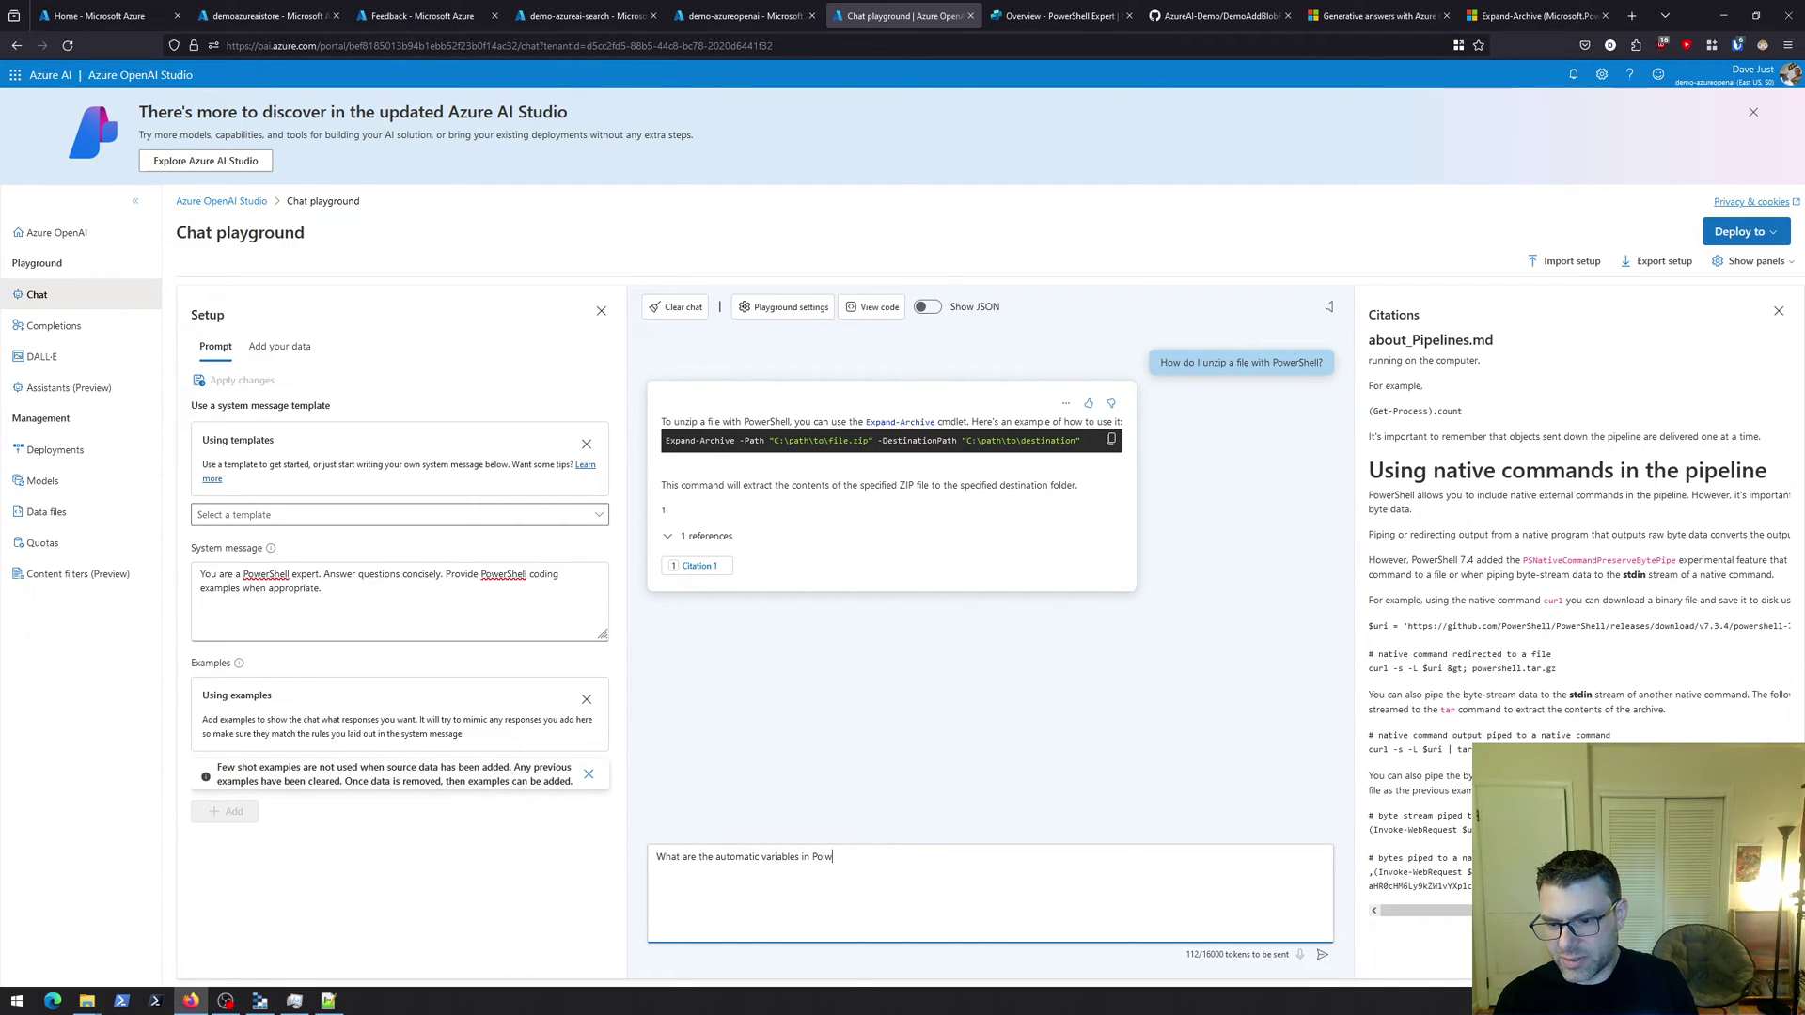
type("er")
key("BackSpace")
key("BackSpace")
key("BackSpace")
key("BackSpace")
type("wer")
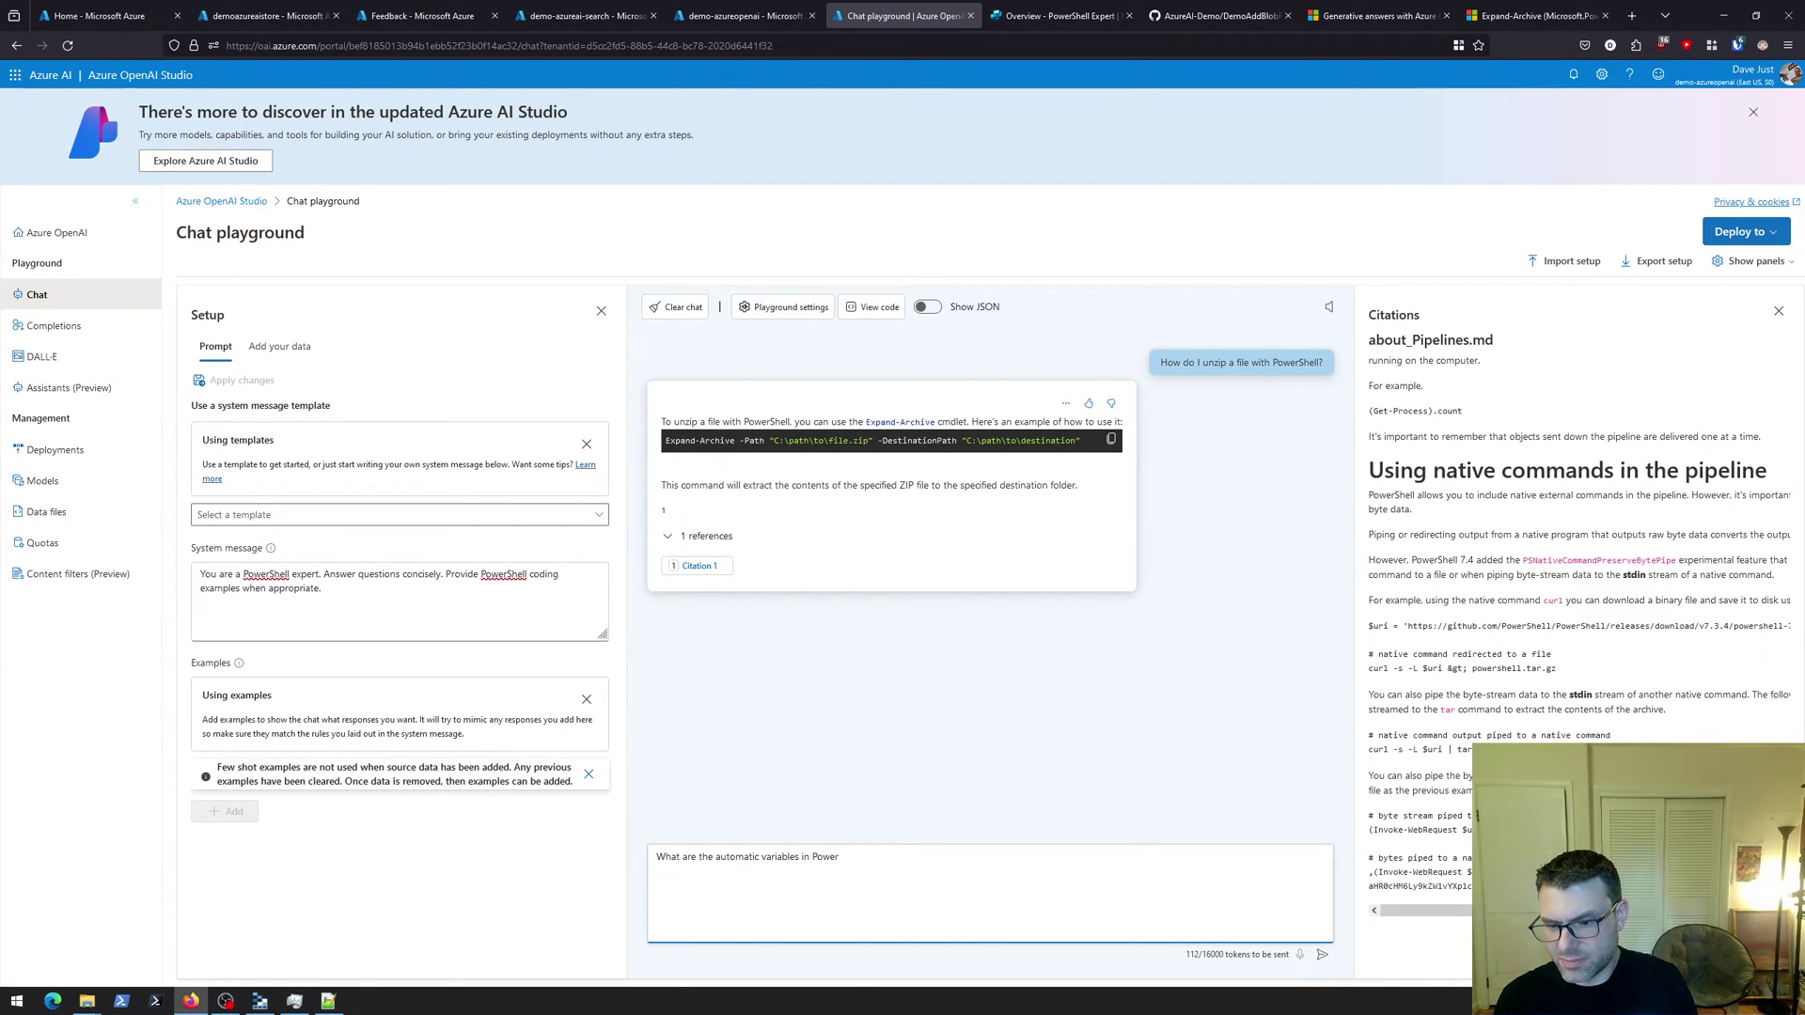
type("Shell?")
key("Return")
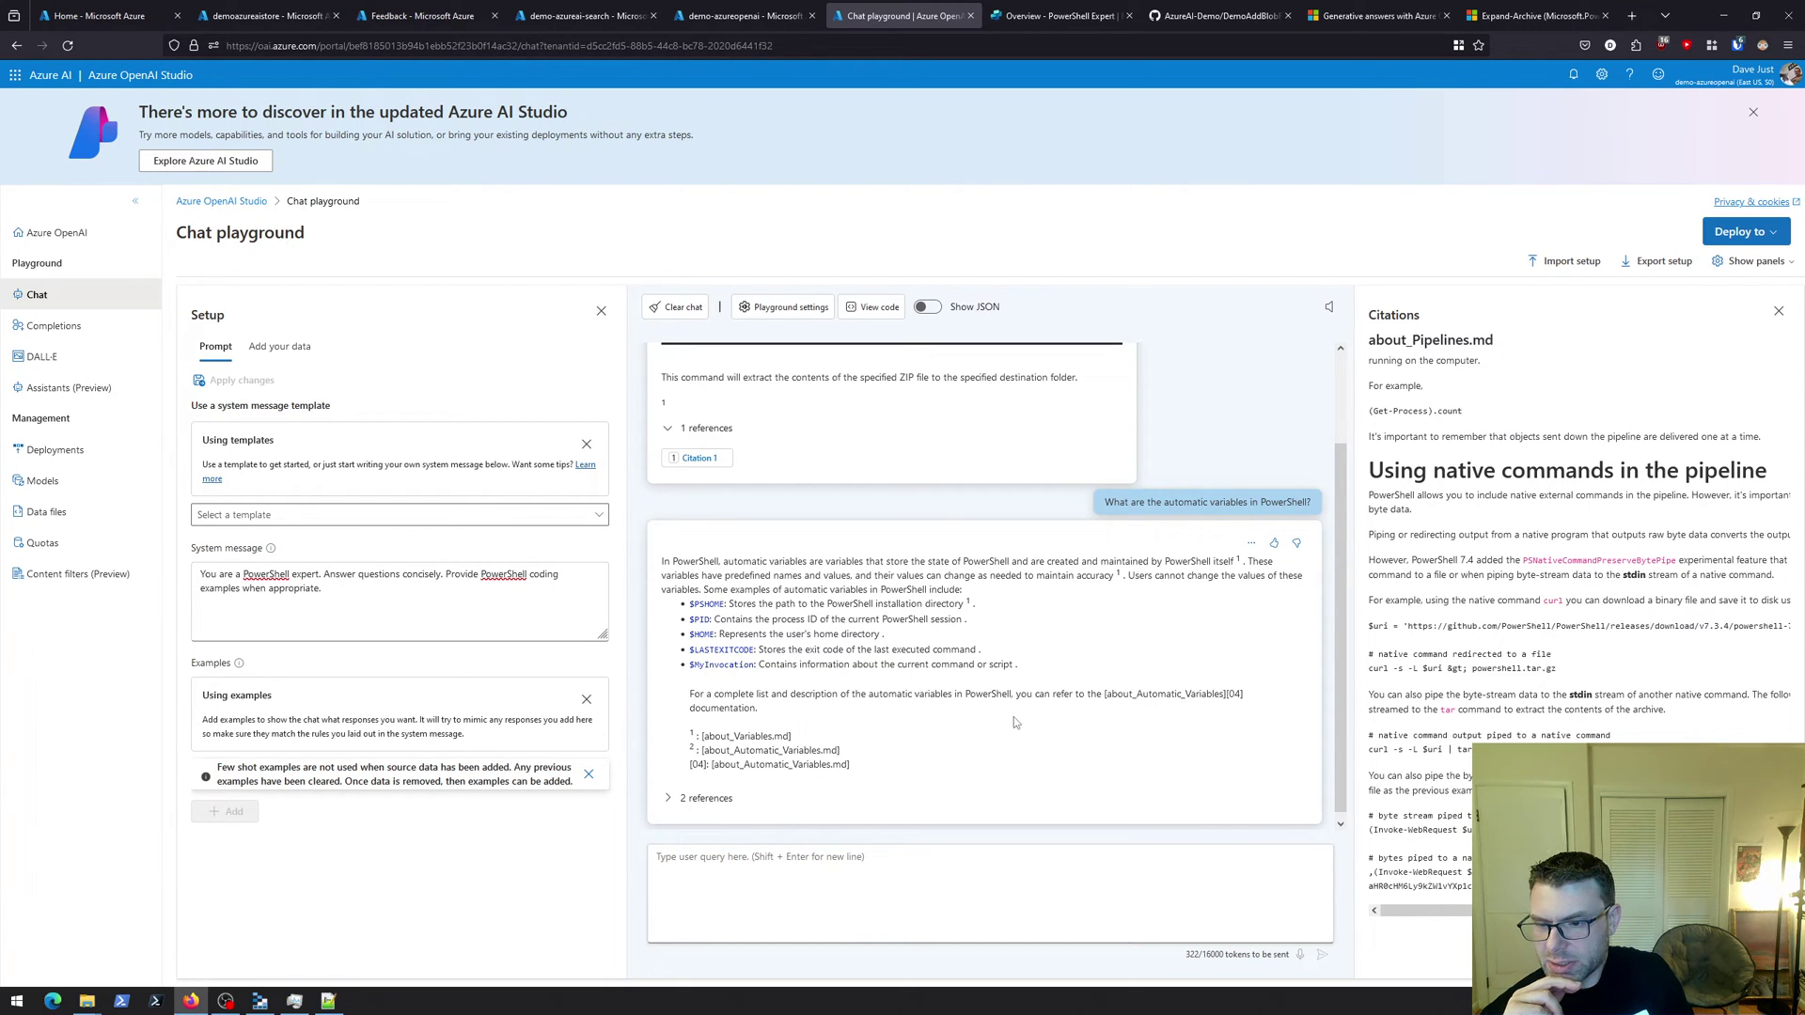
Expand the references under the automatic variables answer and examine both cited documents
left_click(669, 798)
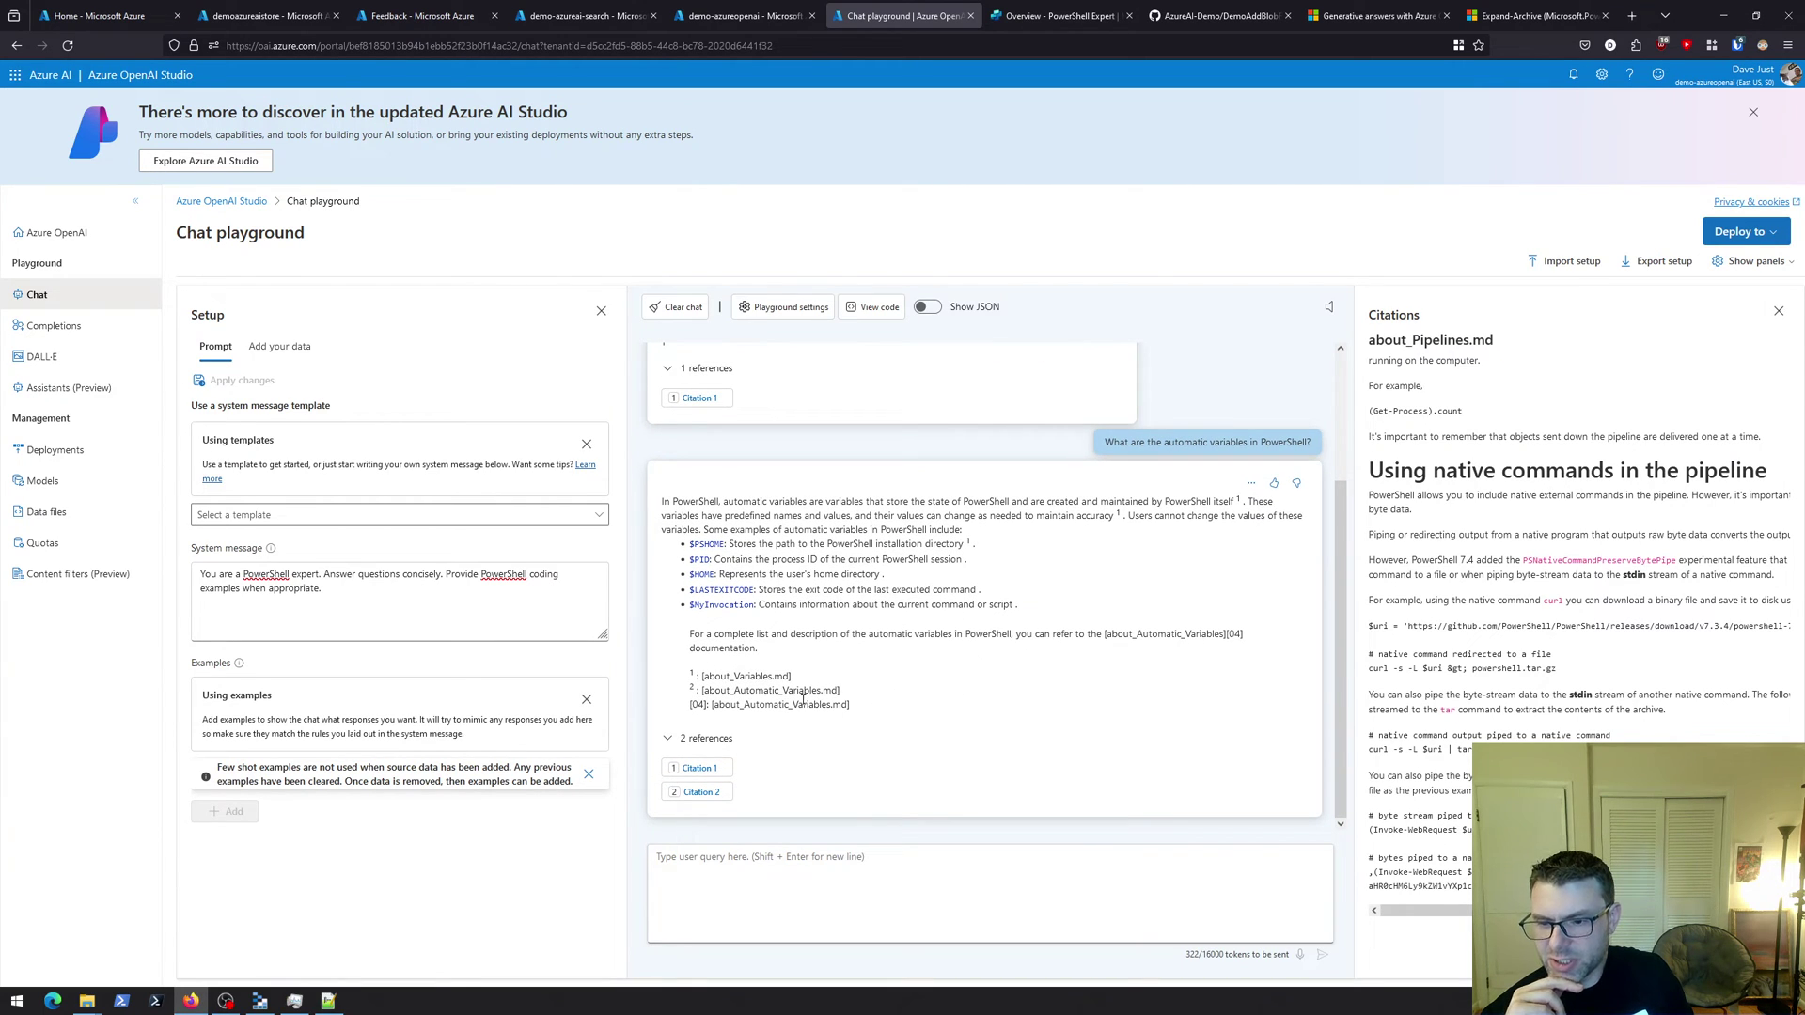
left_click(705, 769)
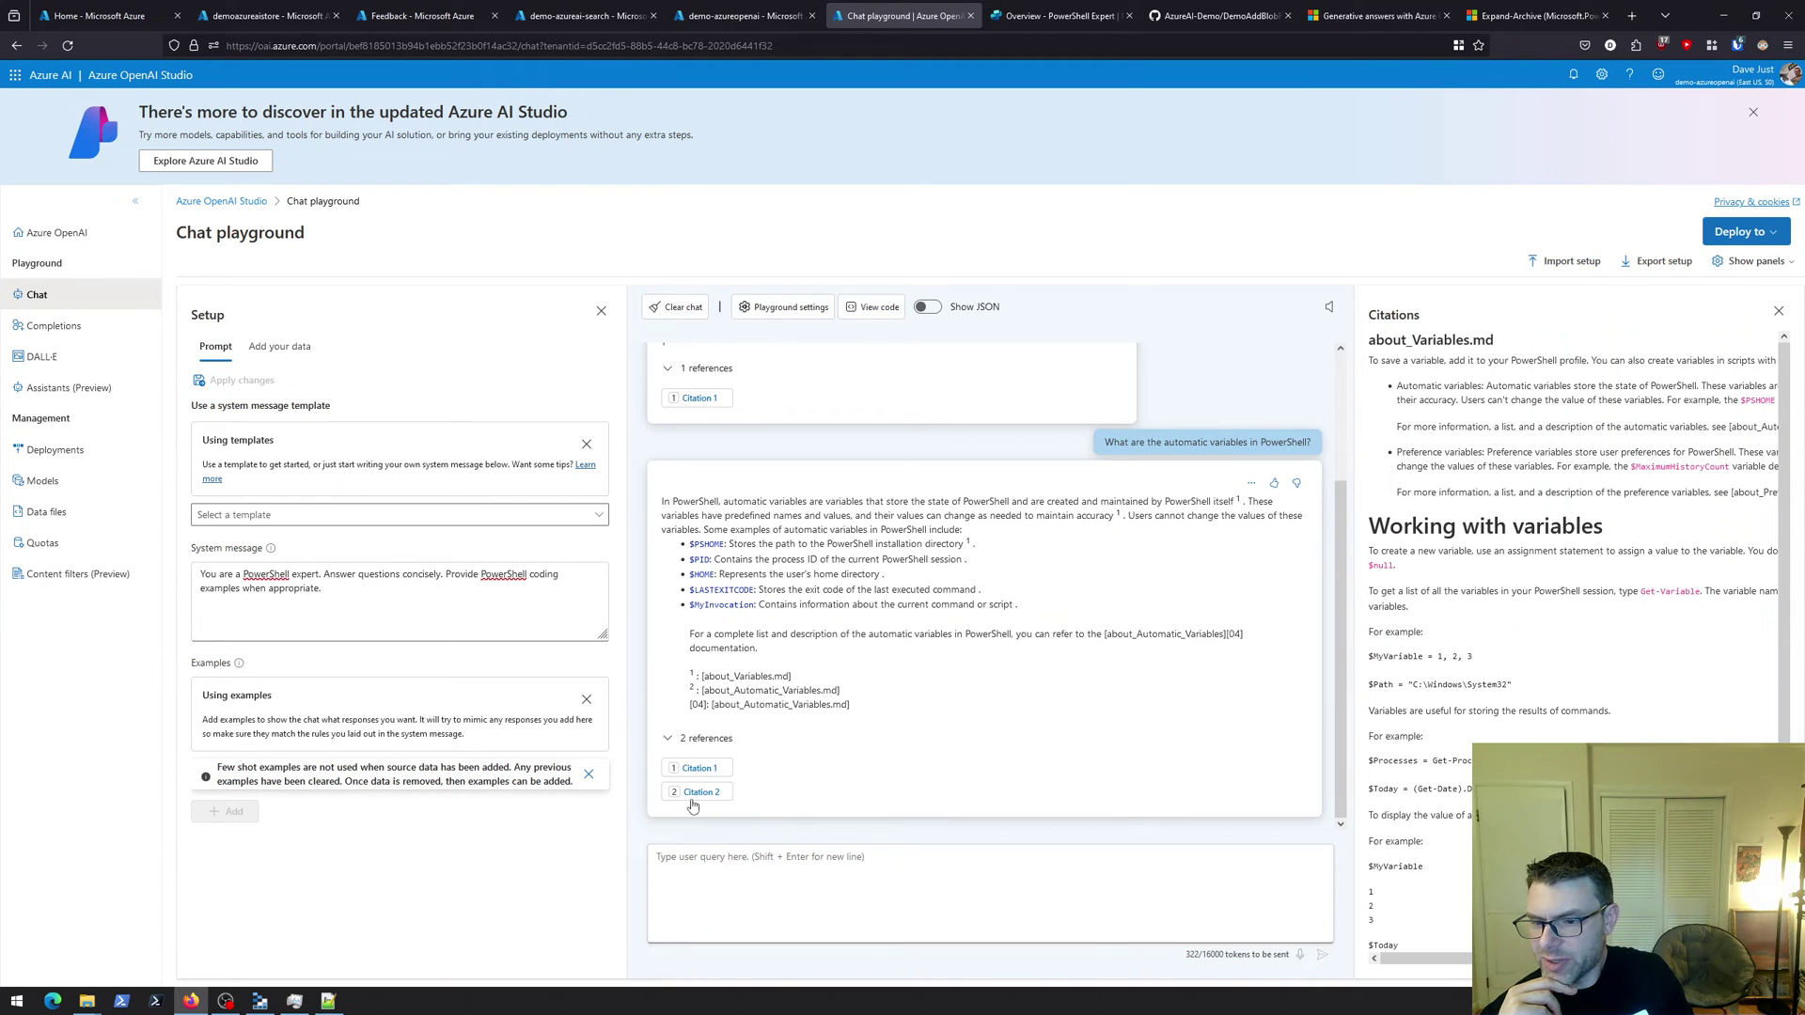
left_click(700, 794)
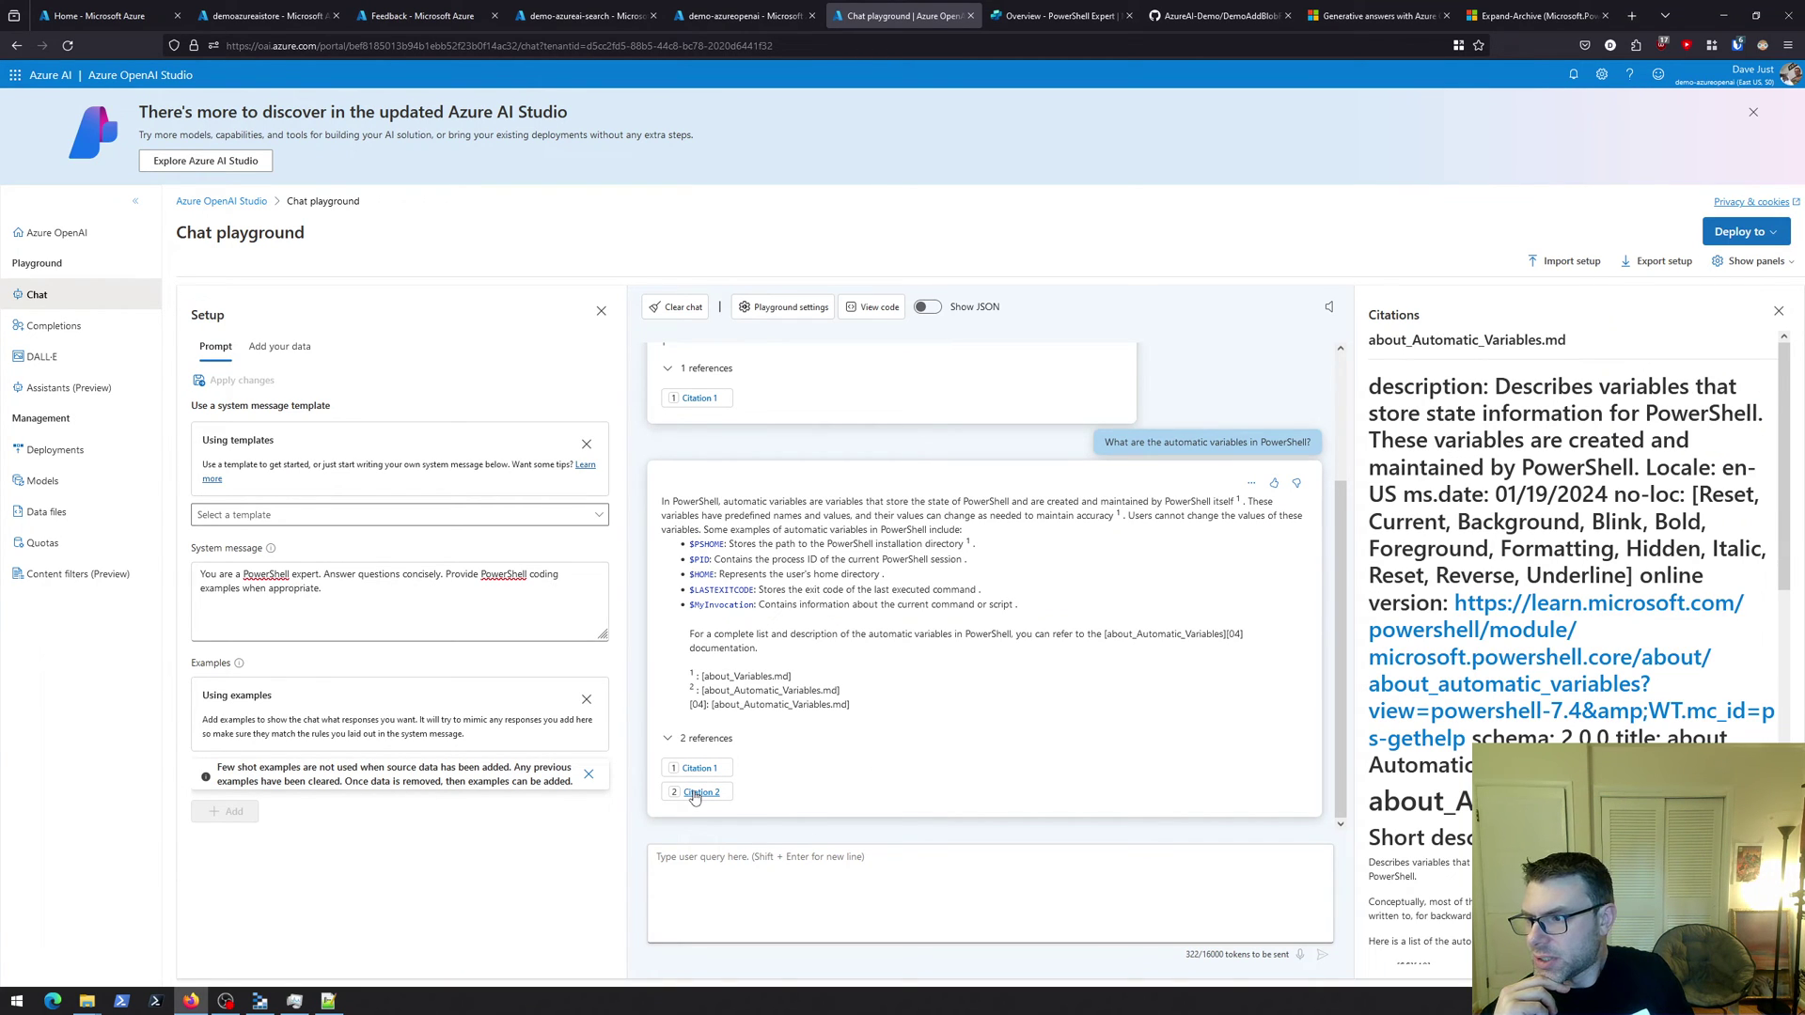
Examine the list of automatic variables in the cited about_Automatic_Variables.md document
scroll(1542, 550, "down", 10)
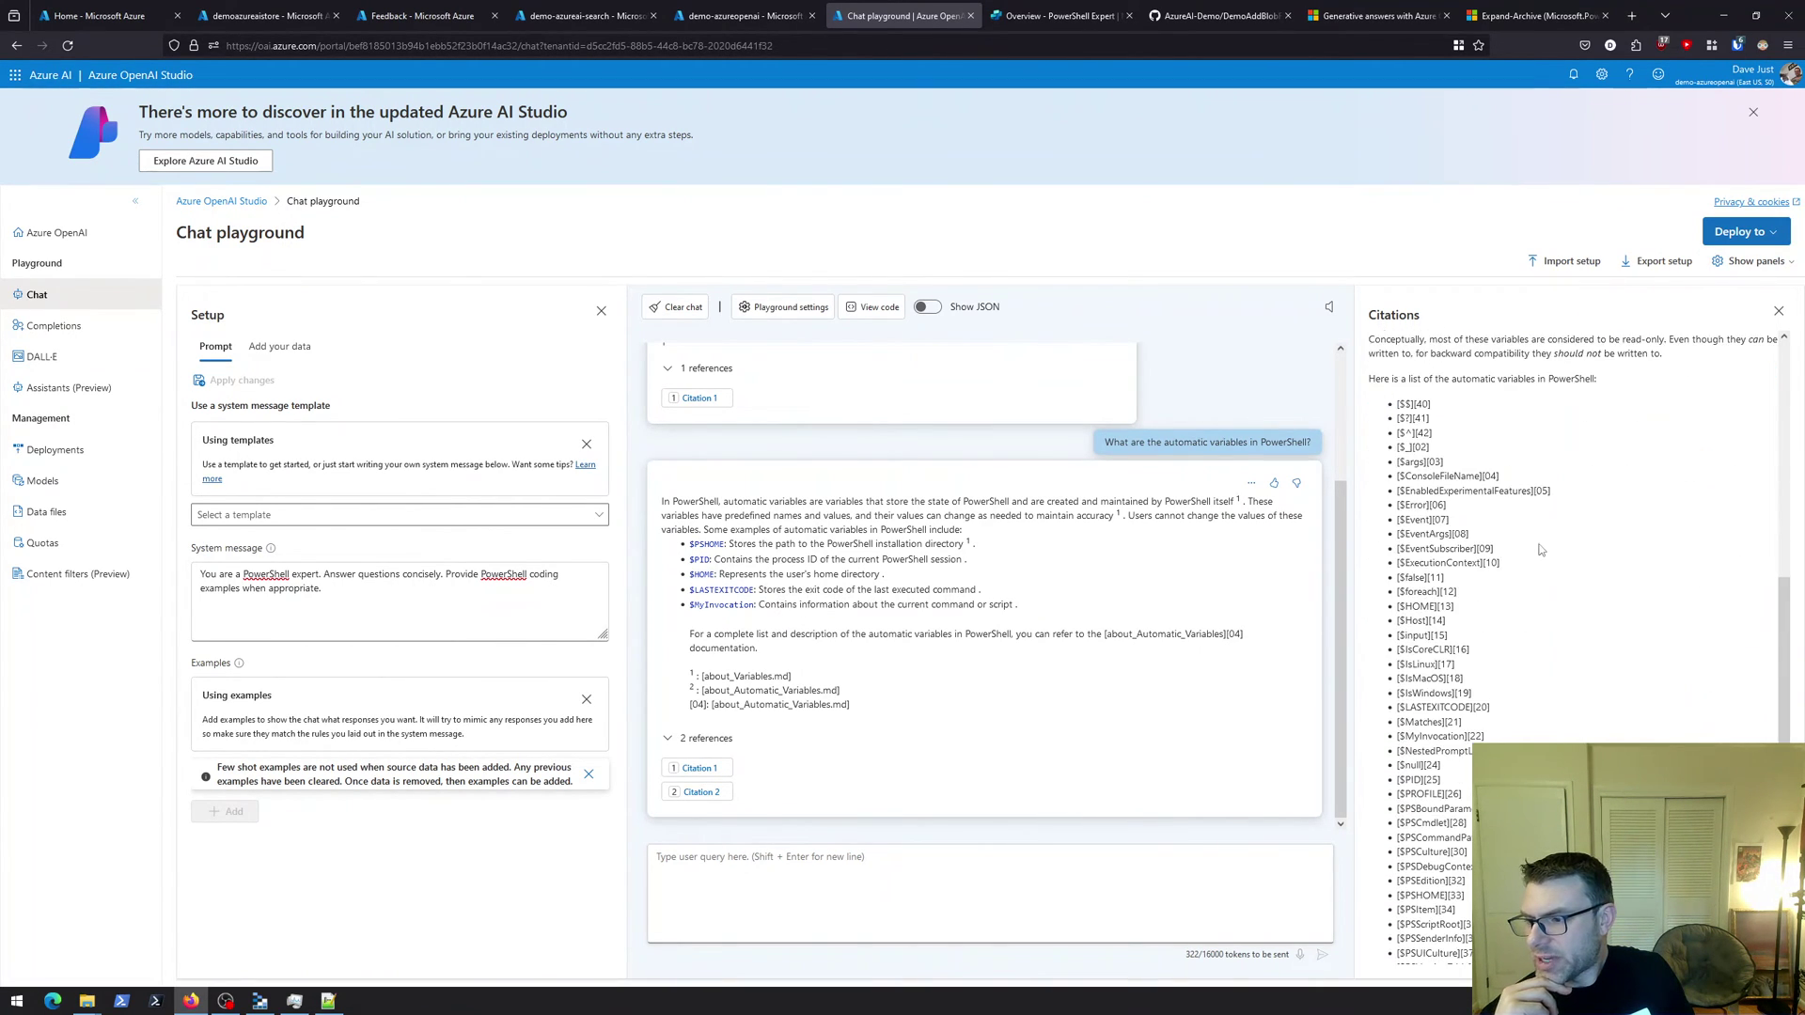
scroll(1541, 550, "down", 1)
scroll(1527, 555, "up", 2)
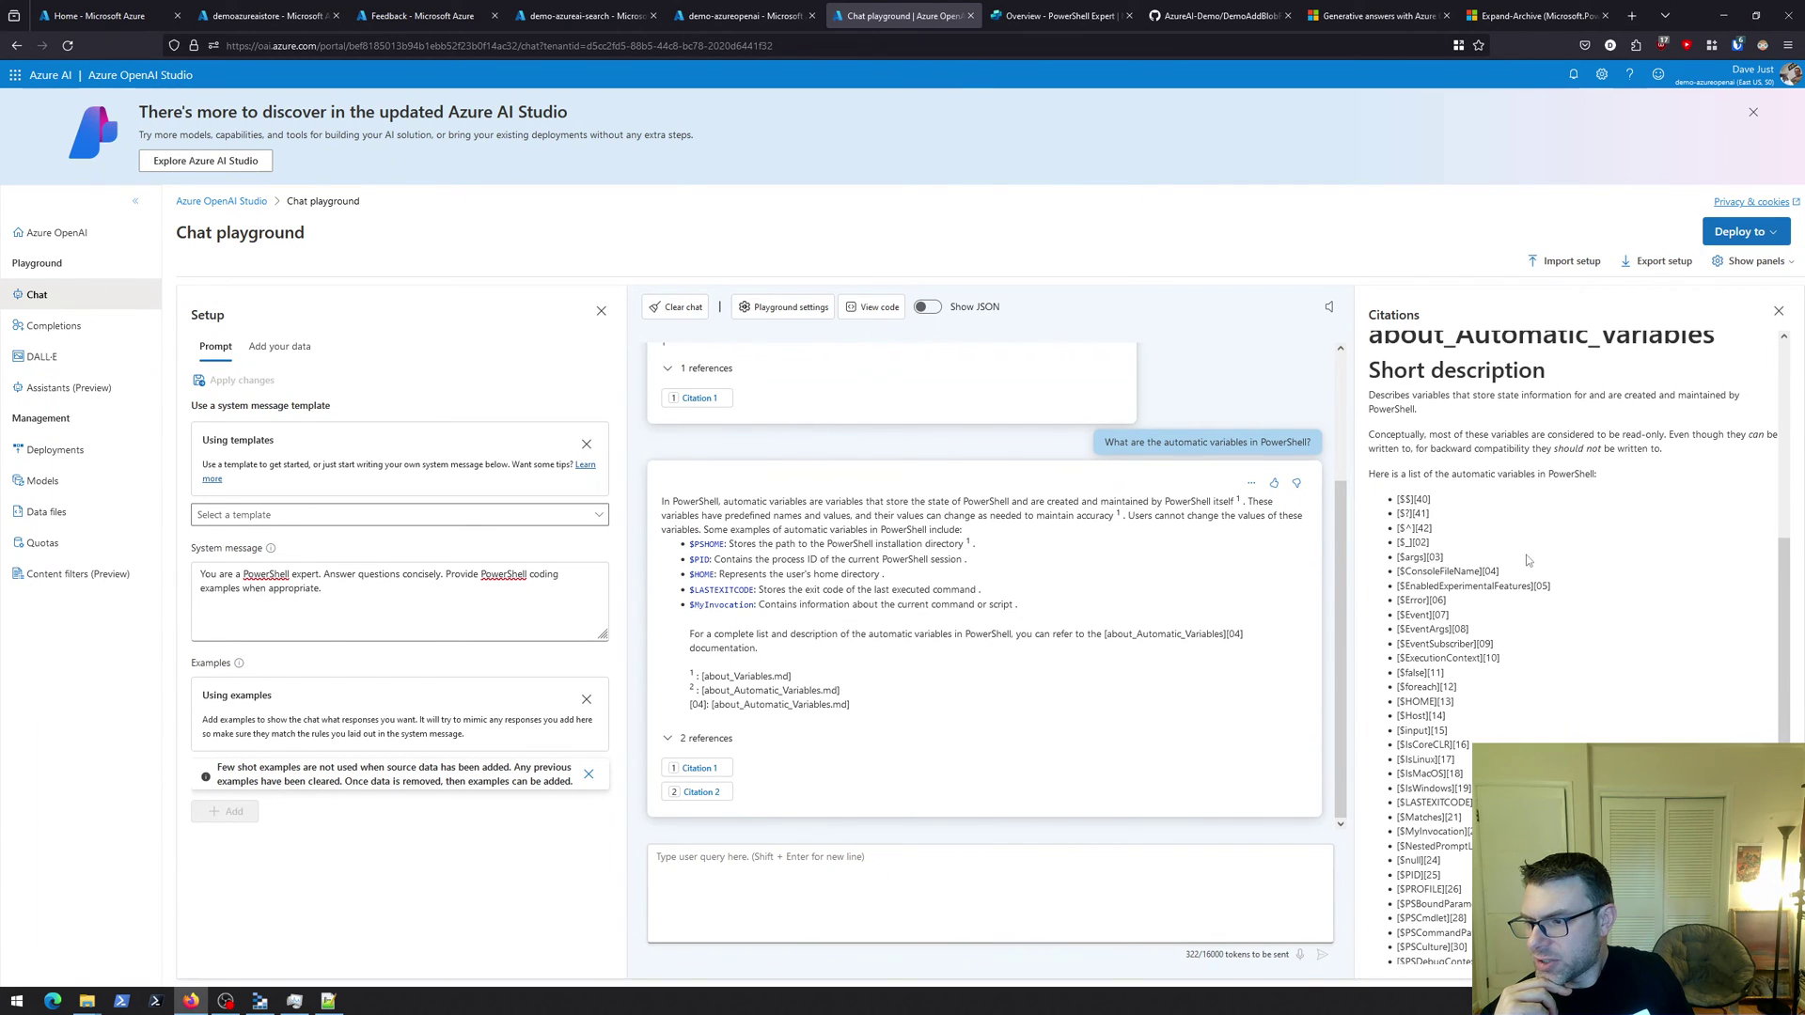
scroll(1452, 507, "down", 4)
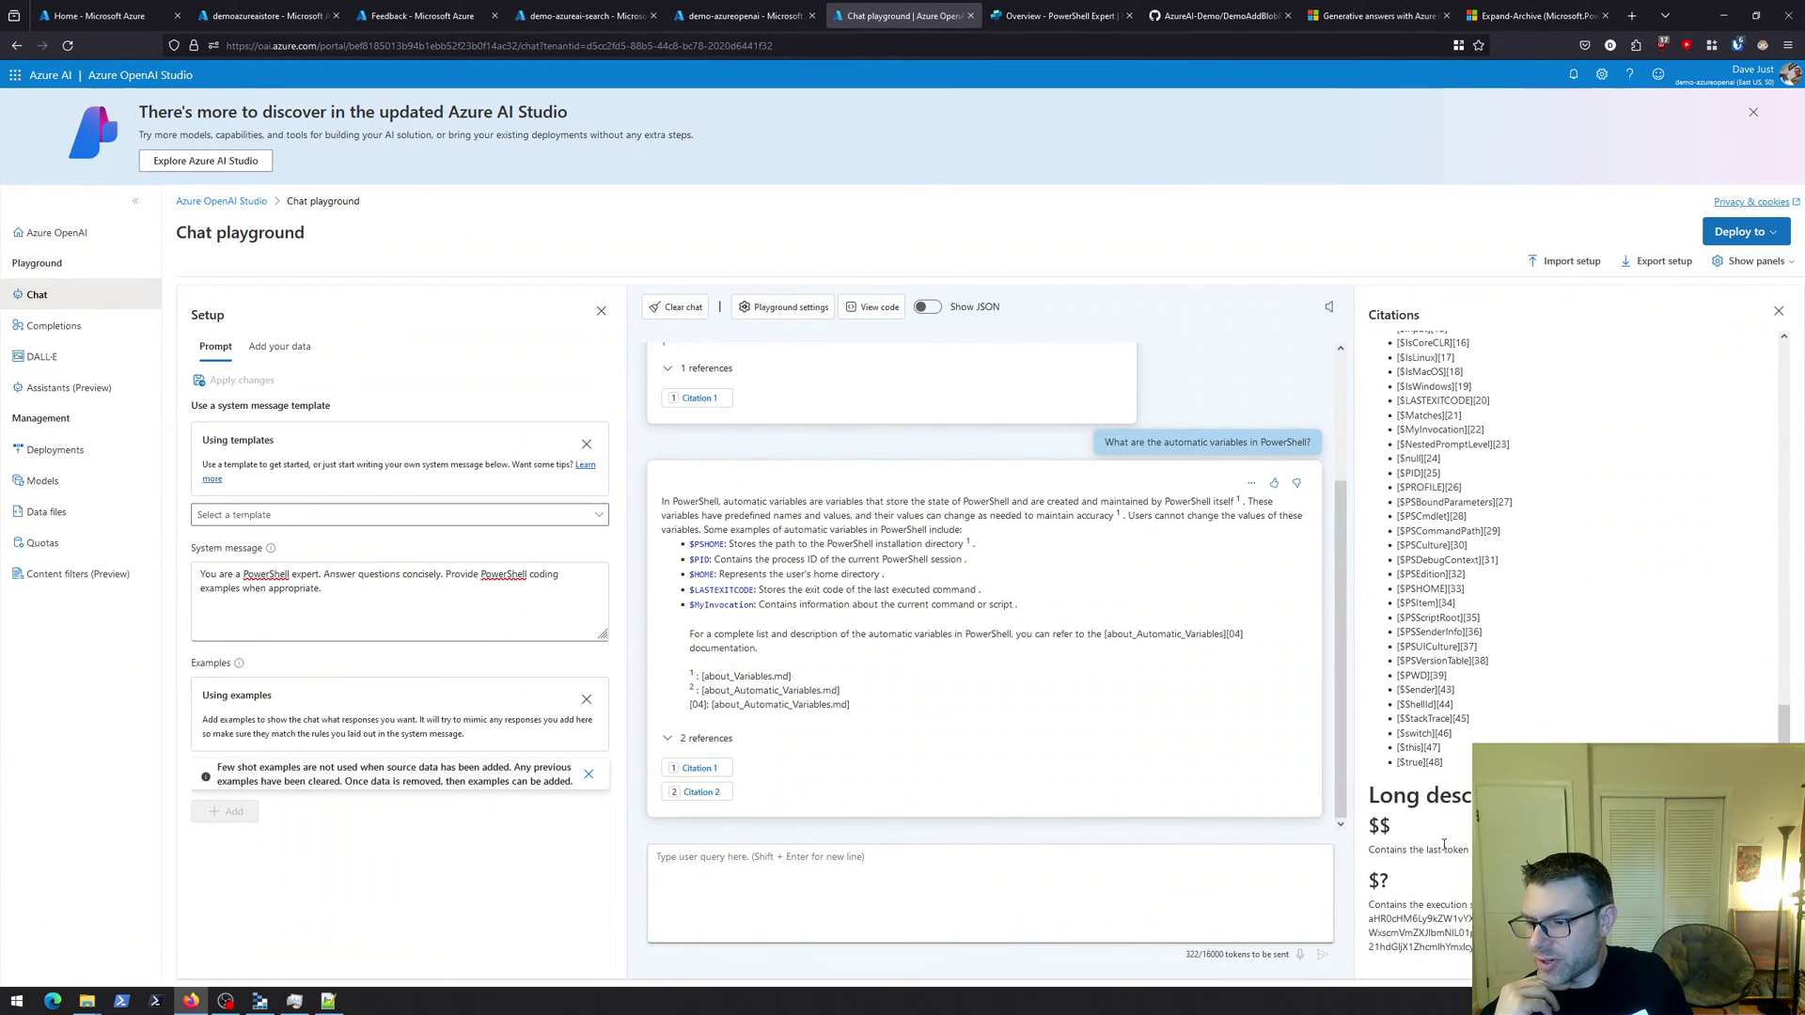
scroll(1444, 844, "up", 10)
scroll(1530, 571, "down", 5)
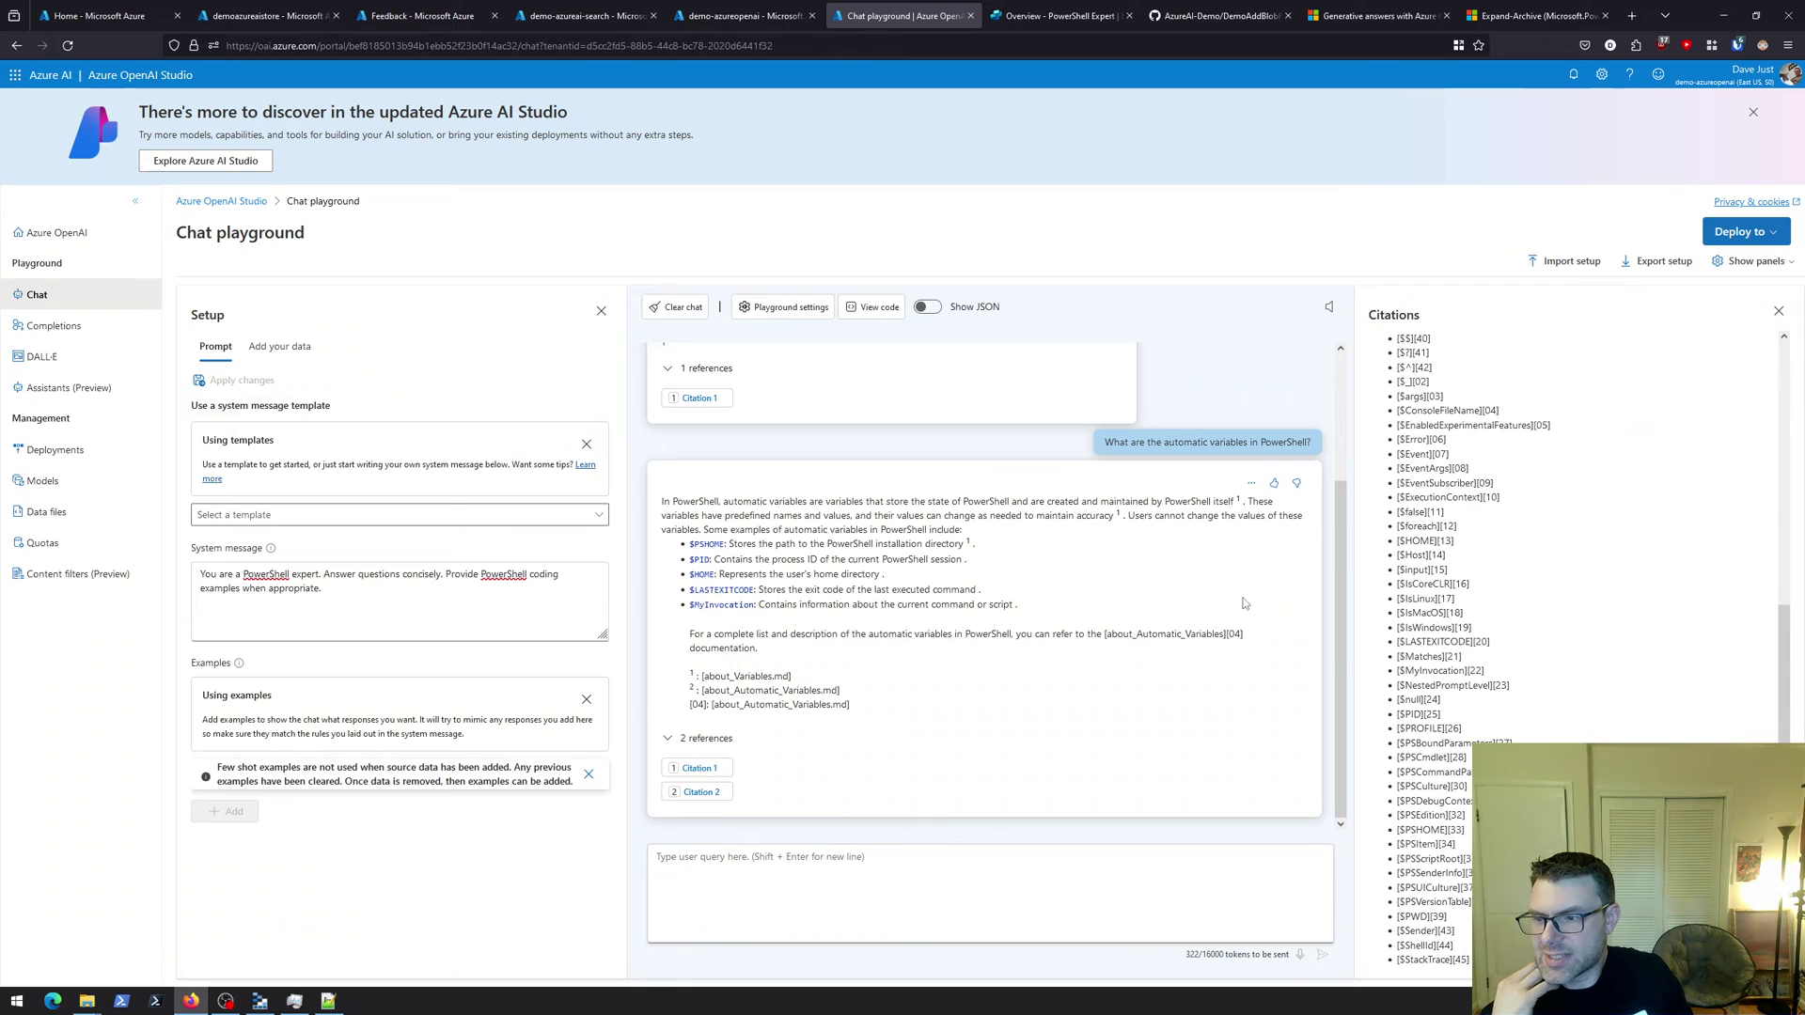
scroll(837, 680, "up", 3)
scroll(837, 681, "down", 3)
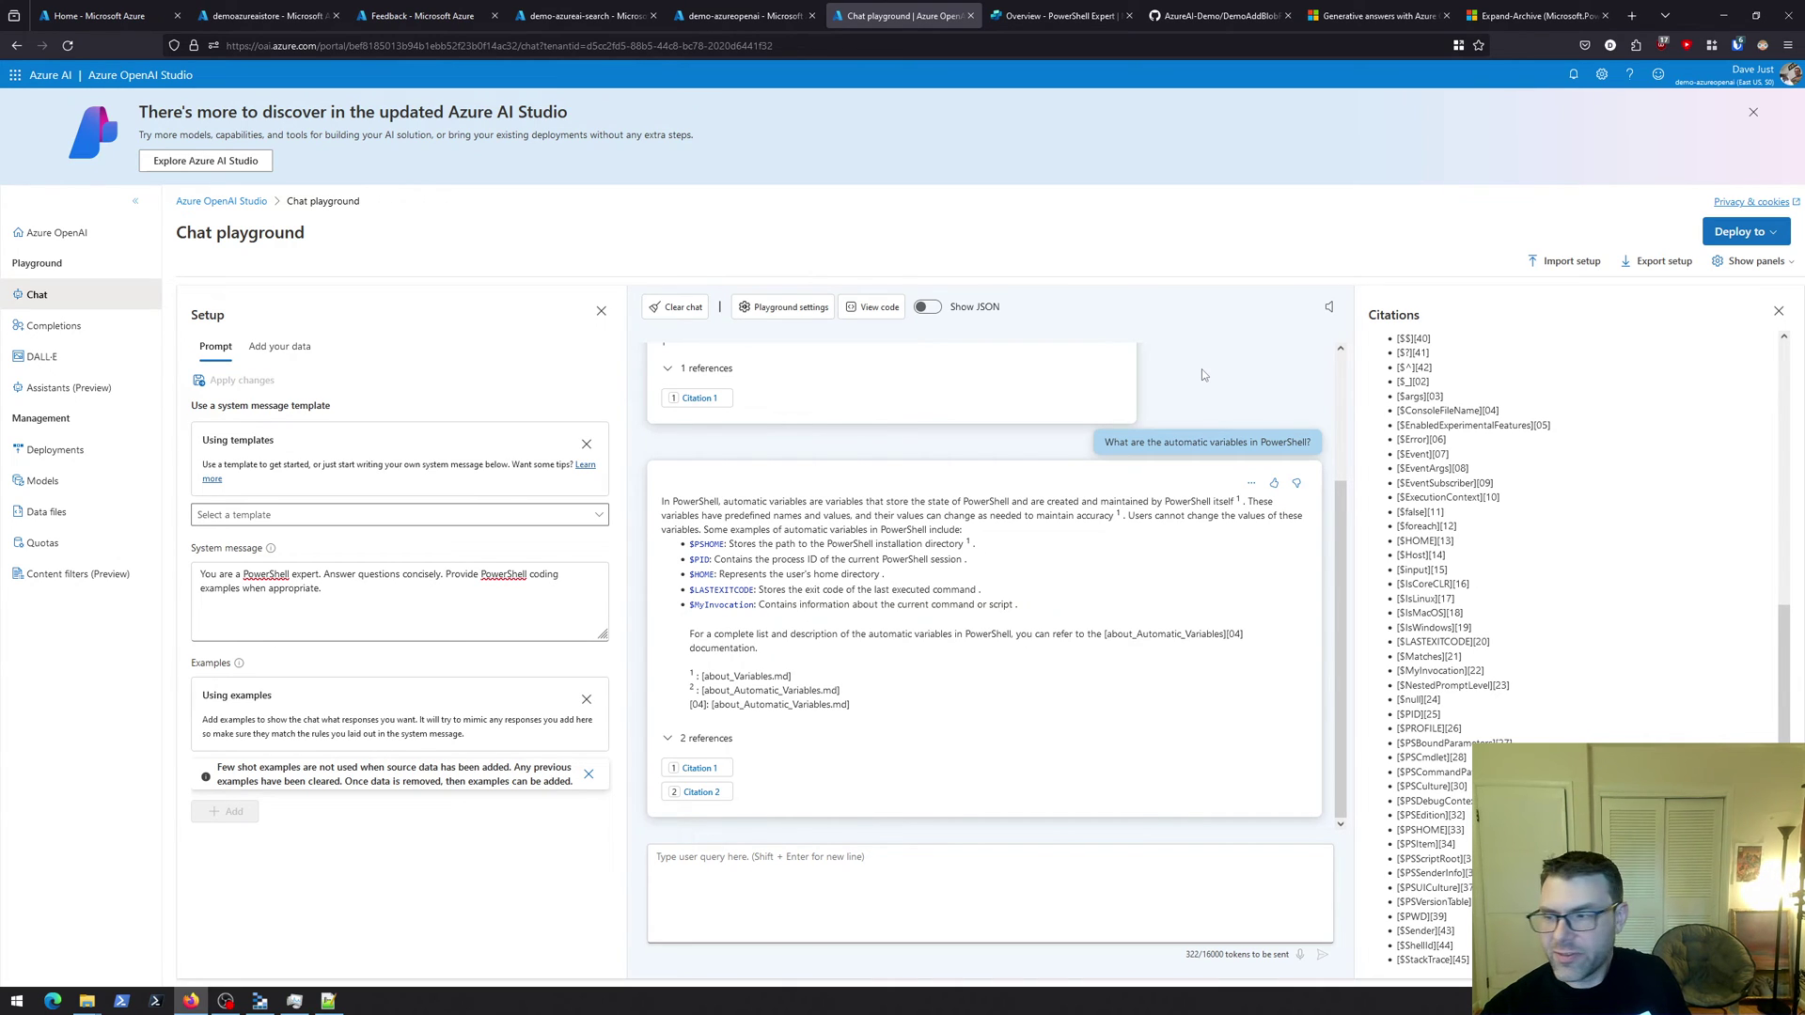
Deploy the chat setup to a new copilot in Copilot Studio and skip the welcome tour
left_click(1735, 234)
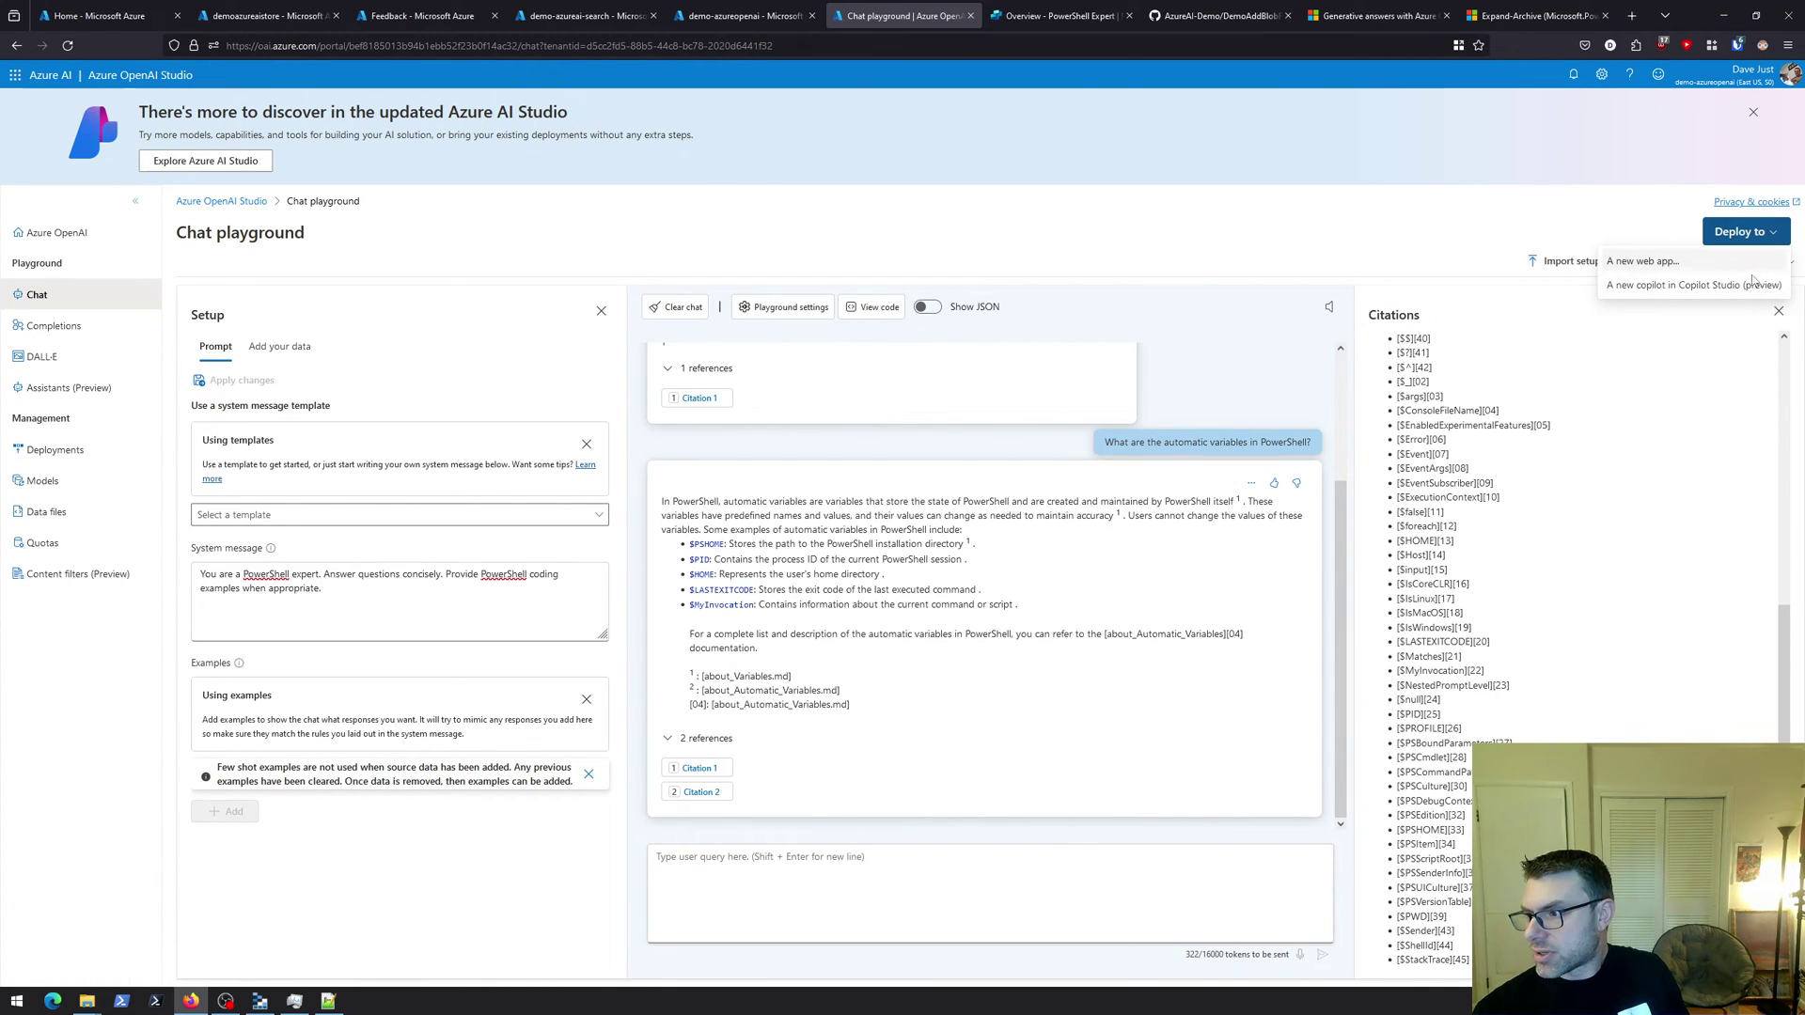
left_click(1633, 289)
left_click(945, 627)
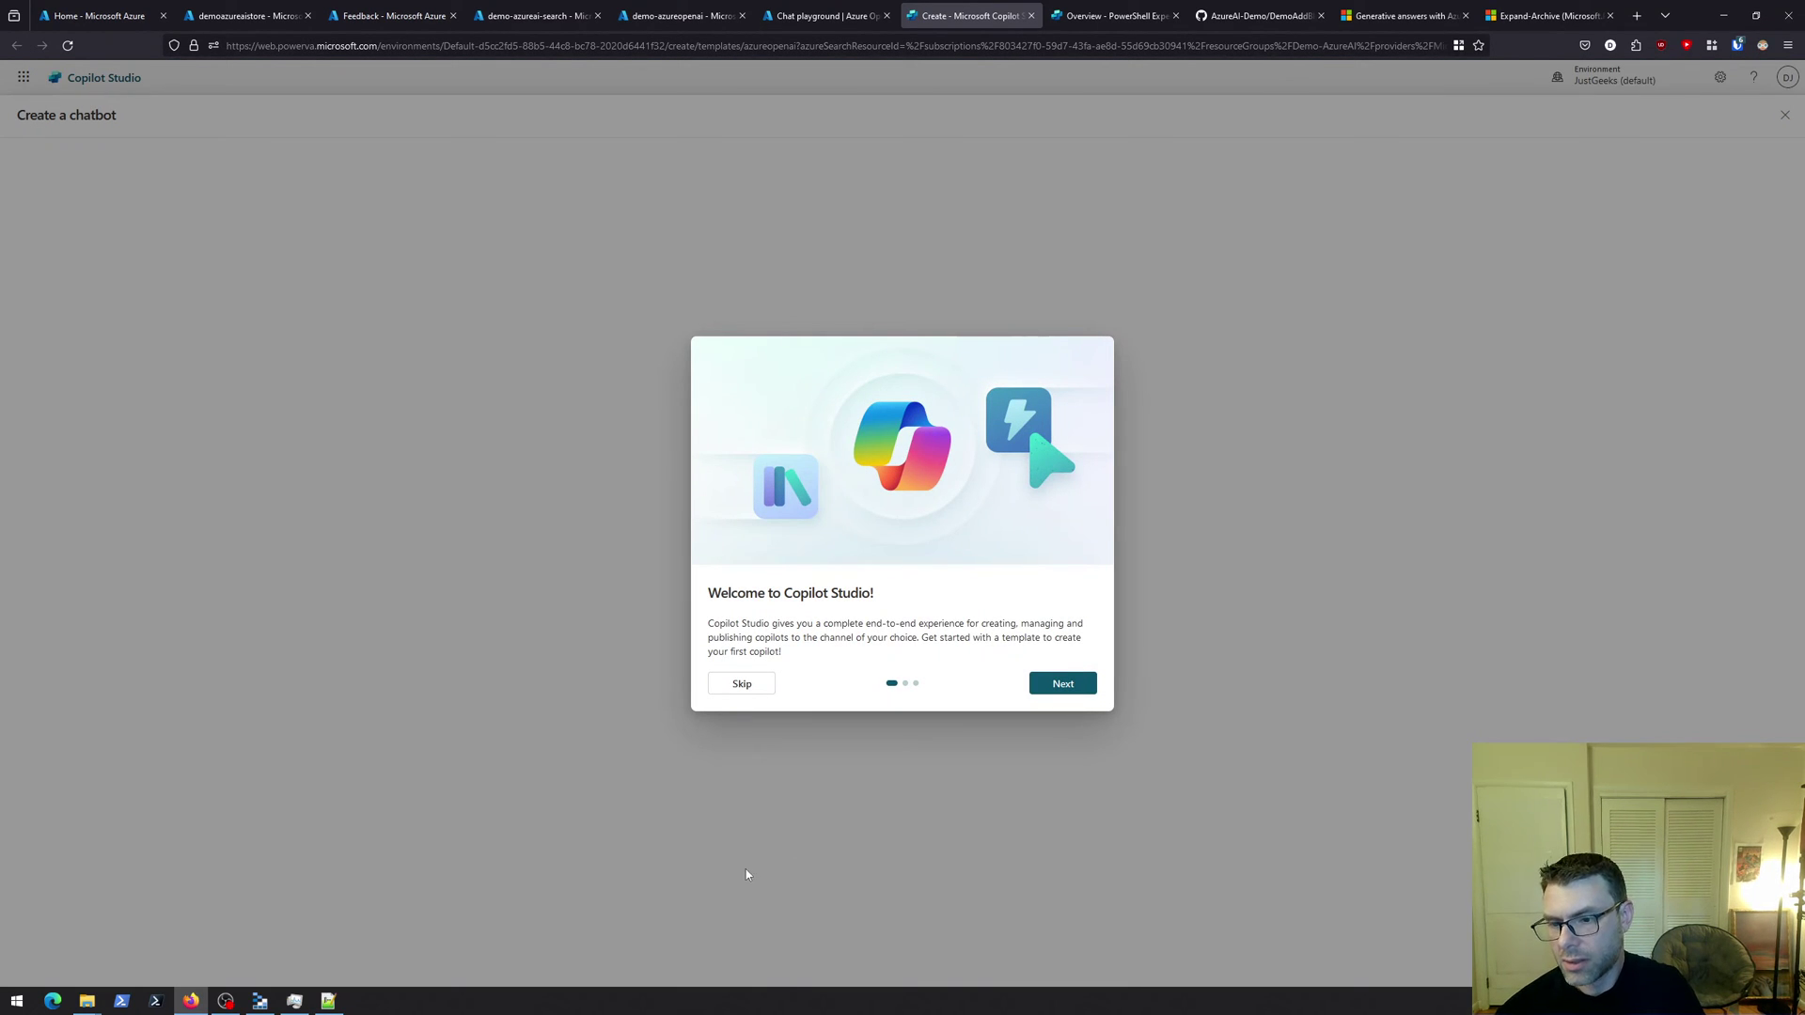
left_click(733, 688)
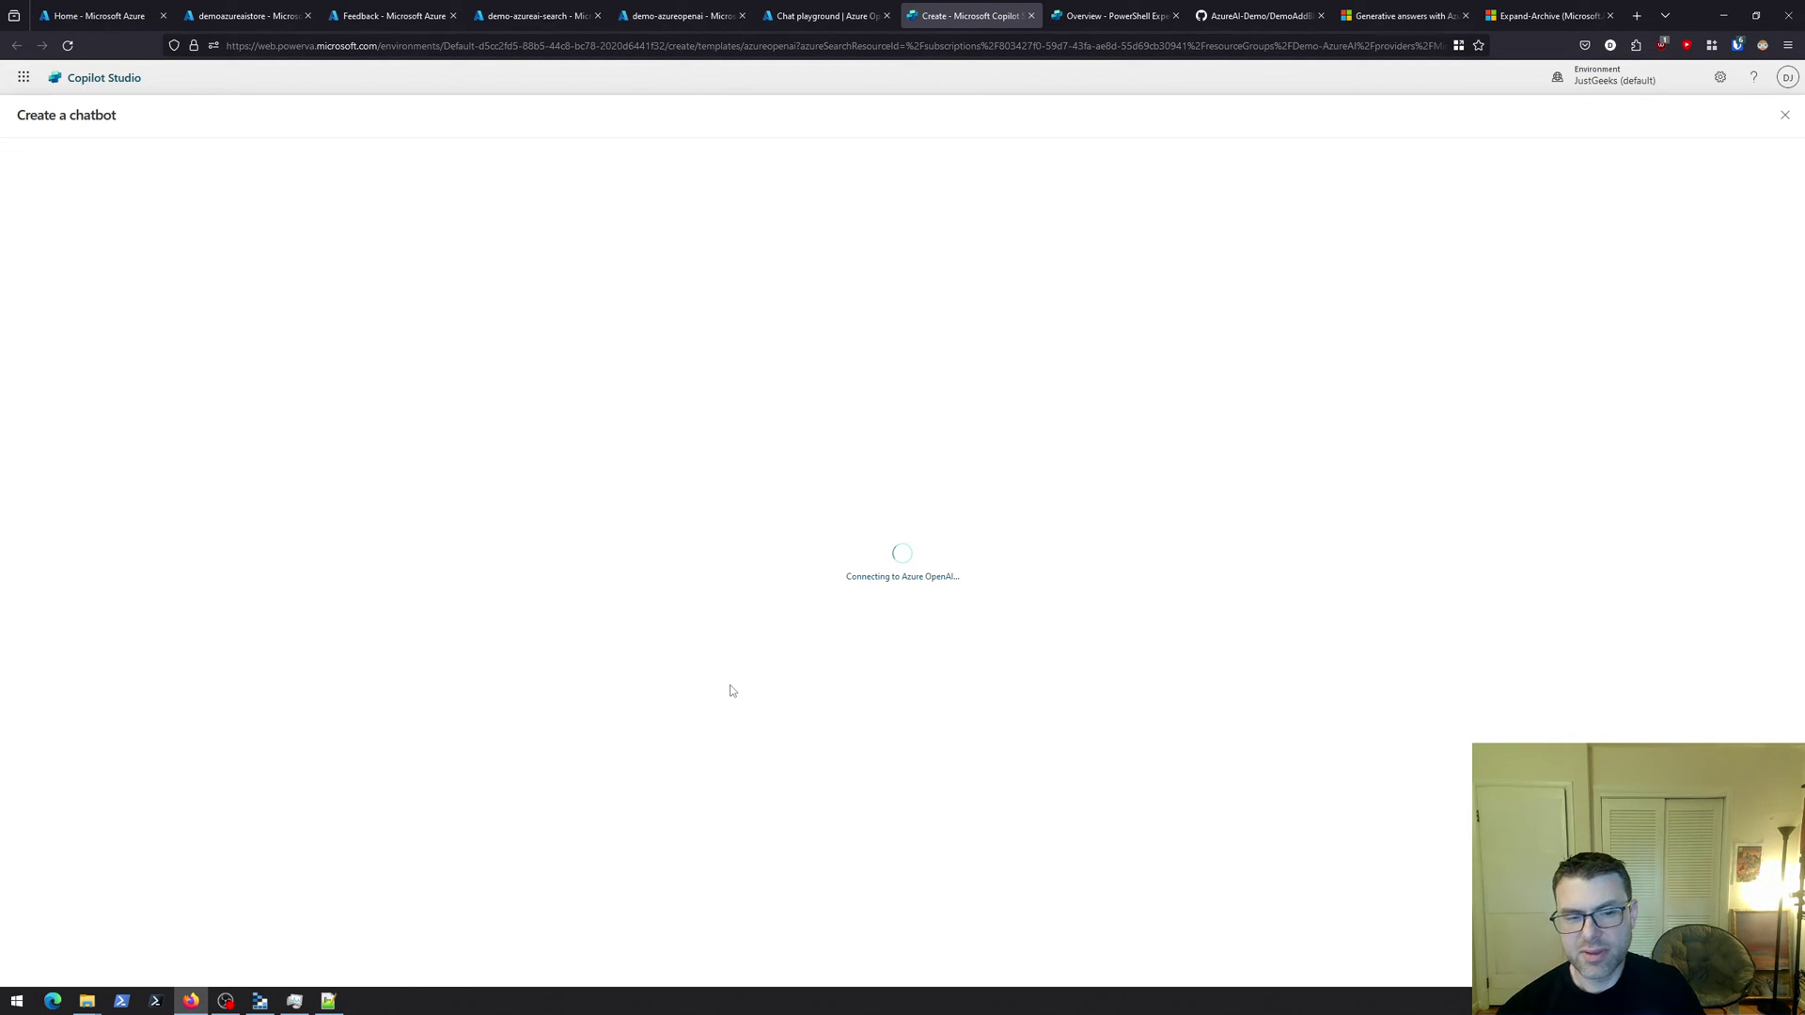
Name the new copilot Demo-Copilot and create it
left_click(385, 216)
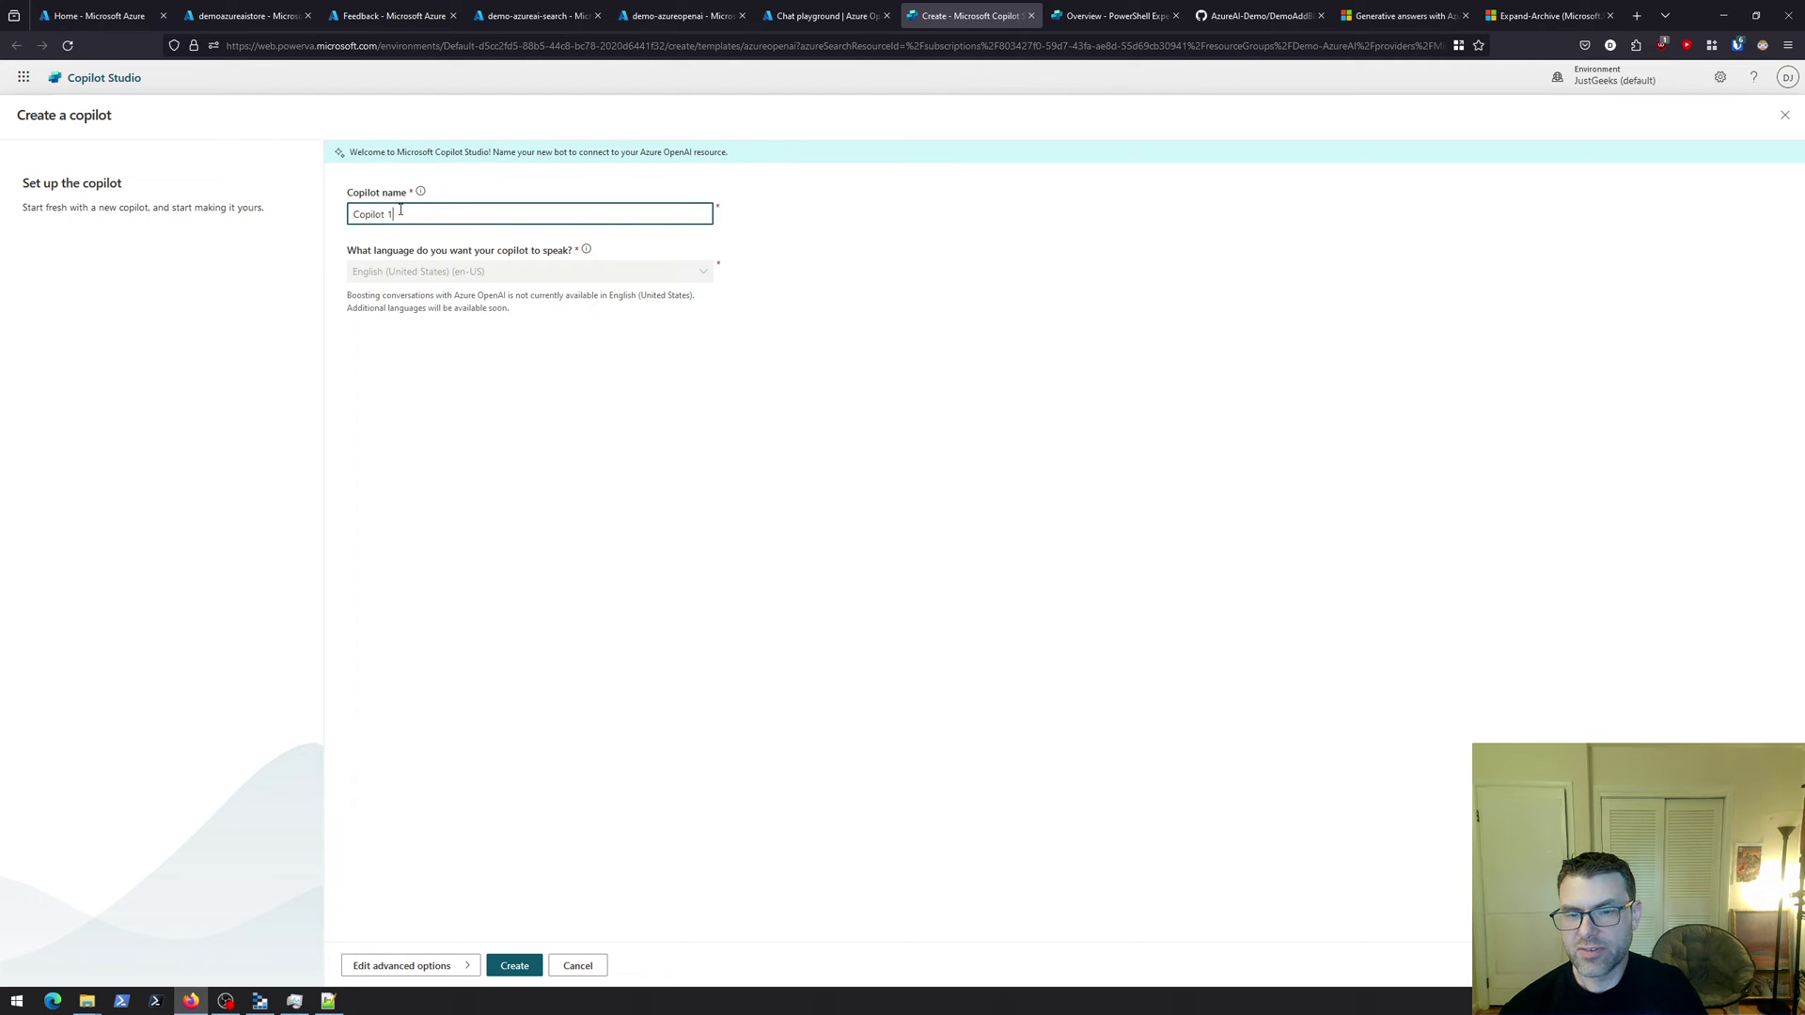
left_click_drag(392, 216, 335, 216)
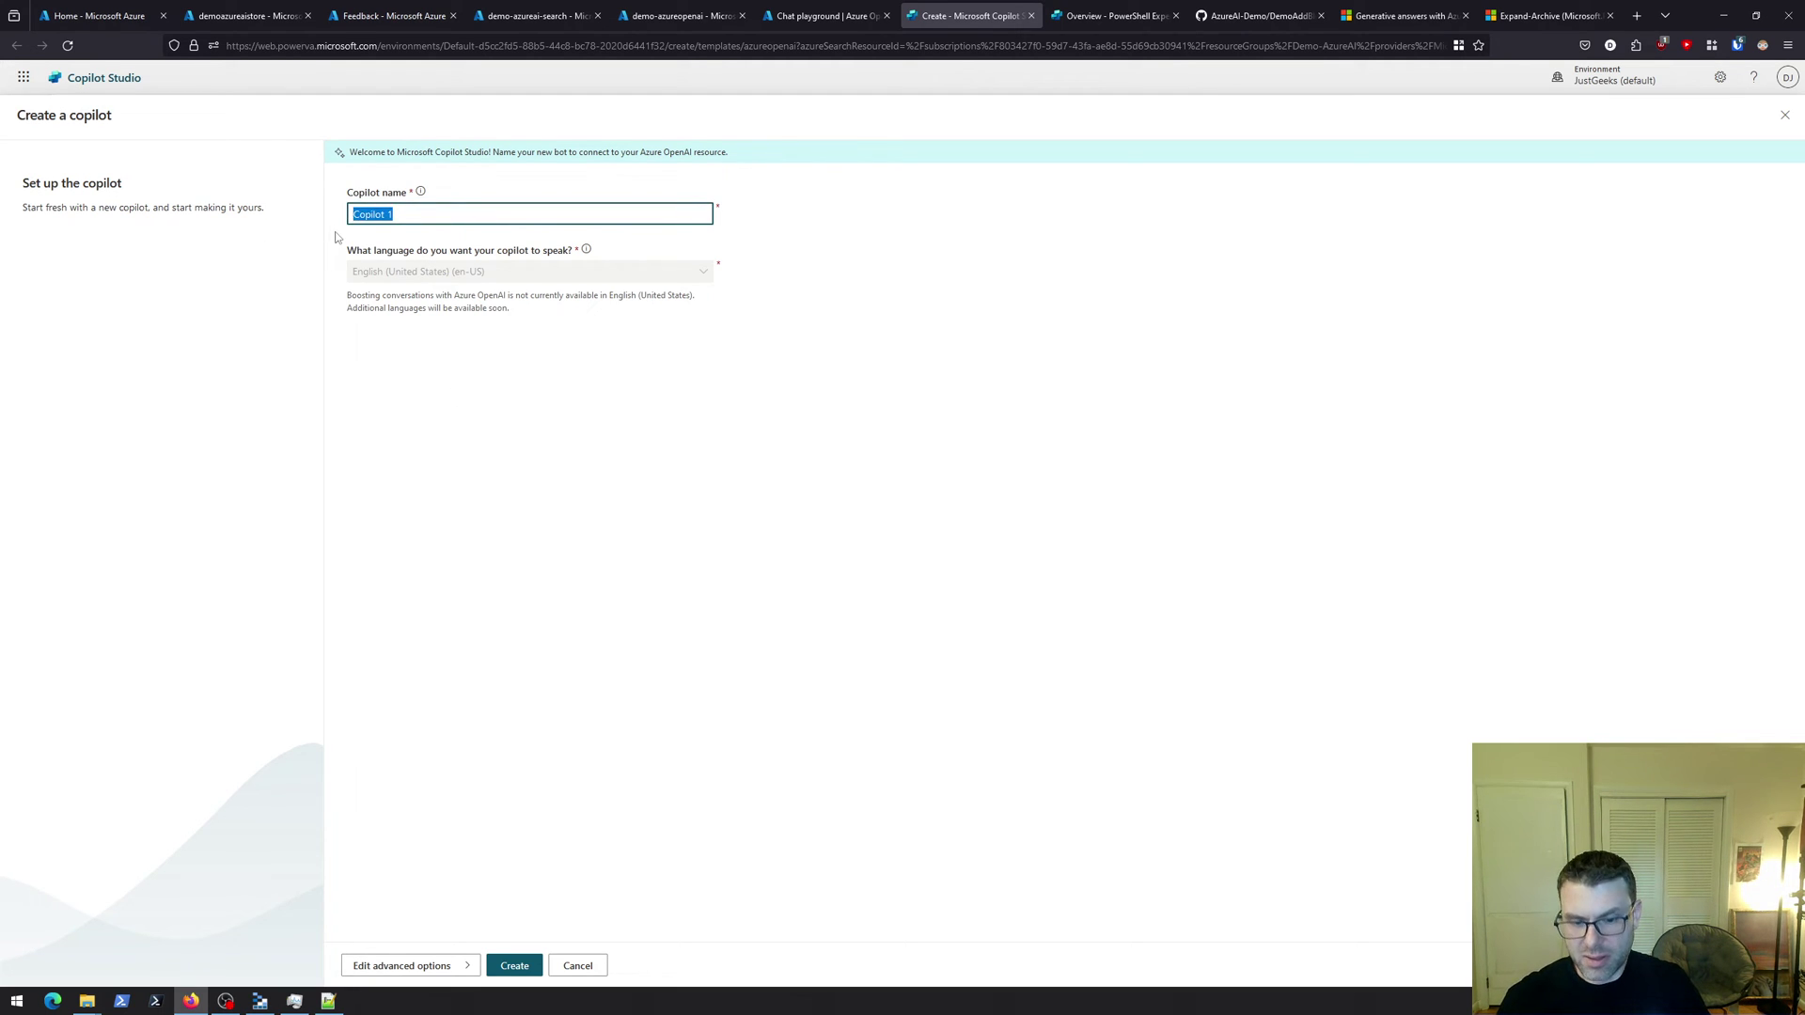
type("Demo-")
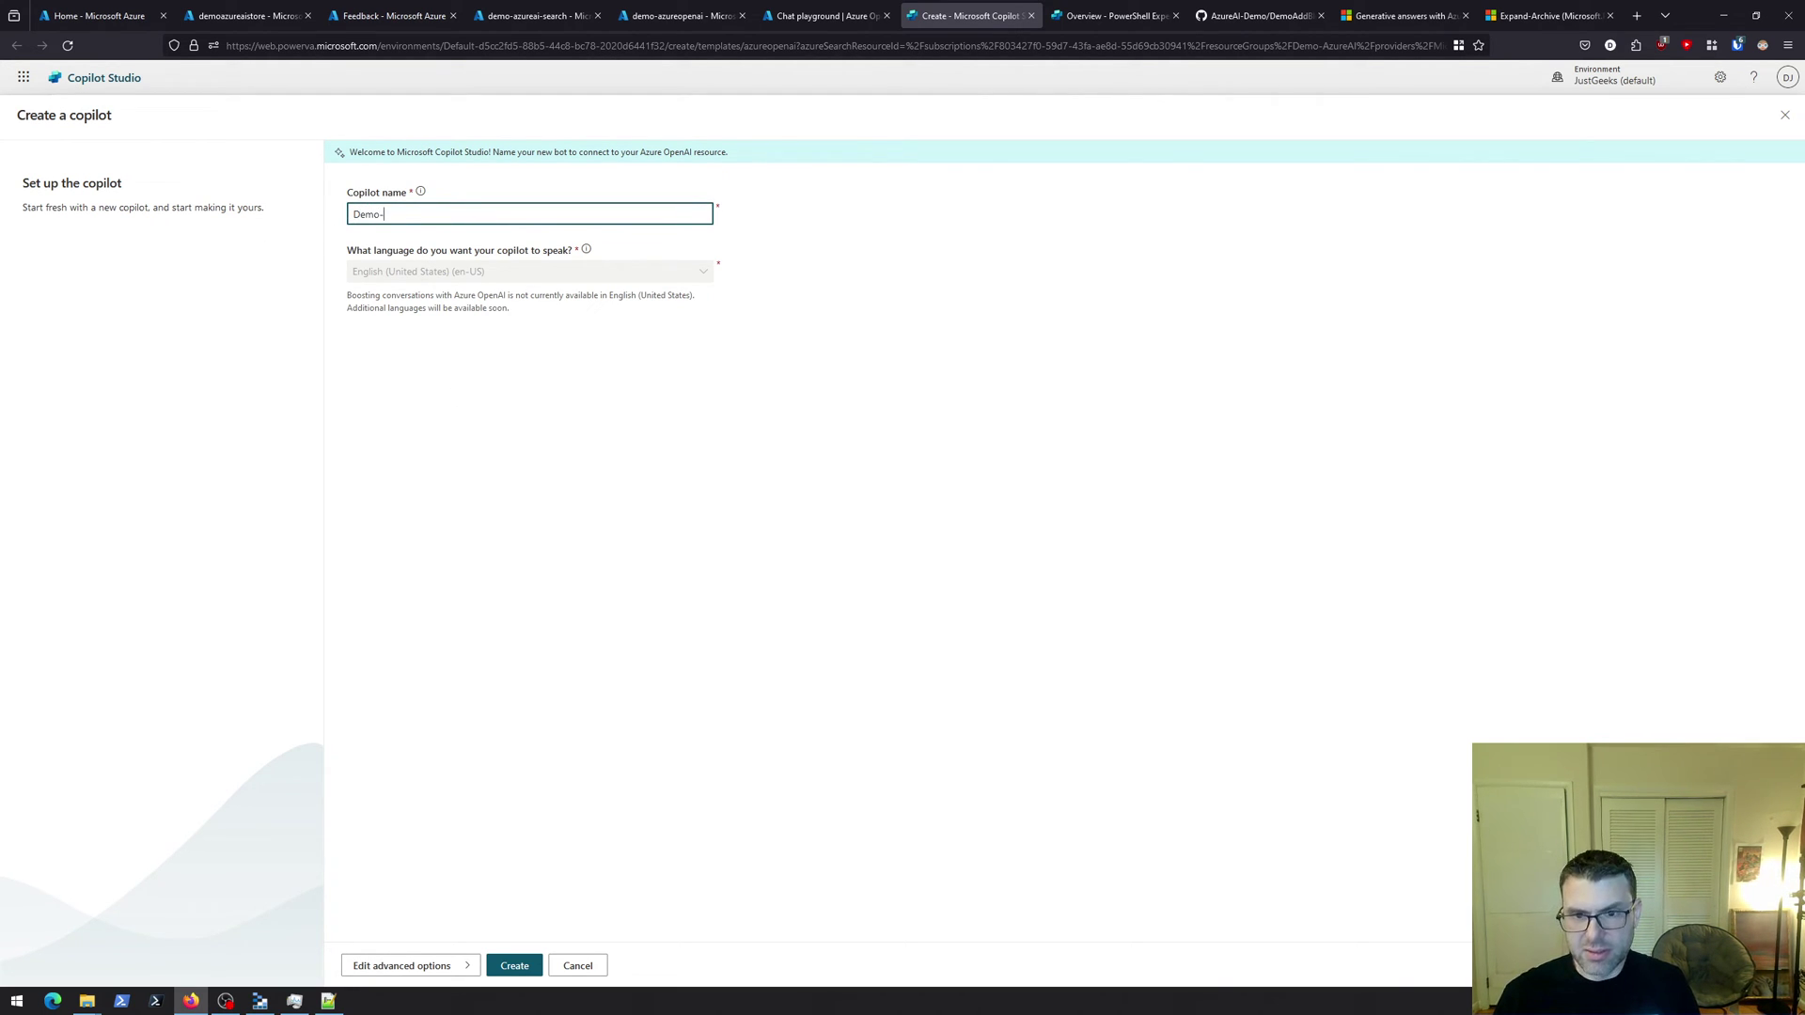
type("Copilo")
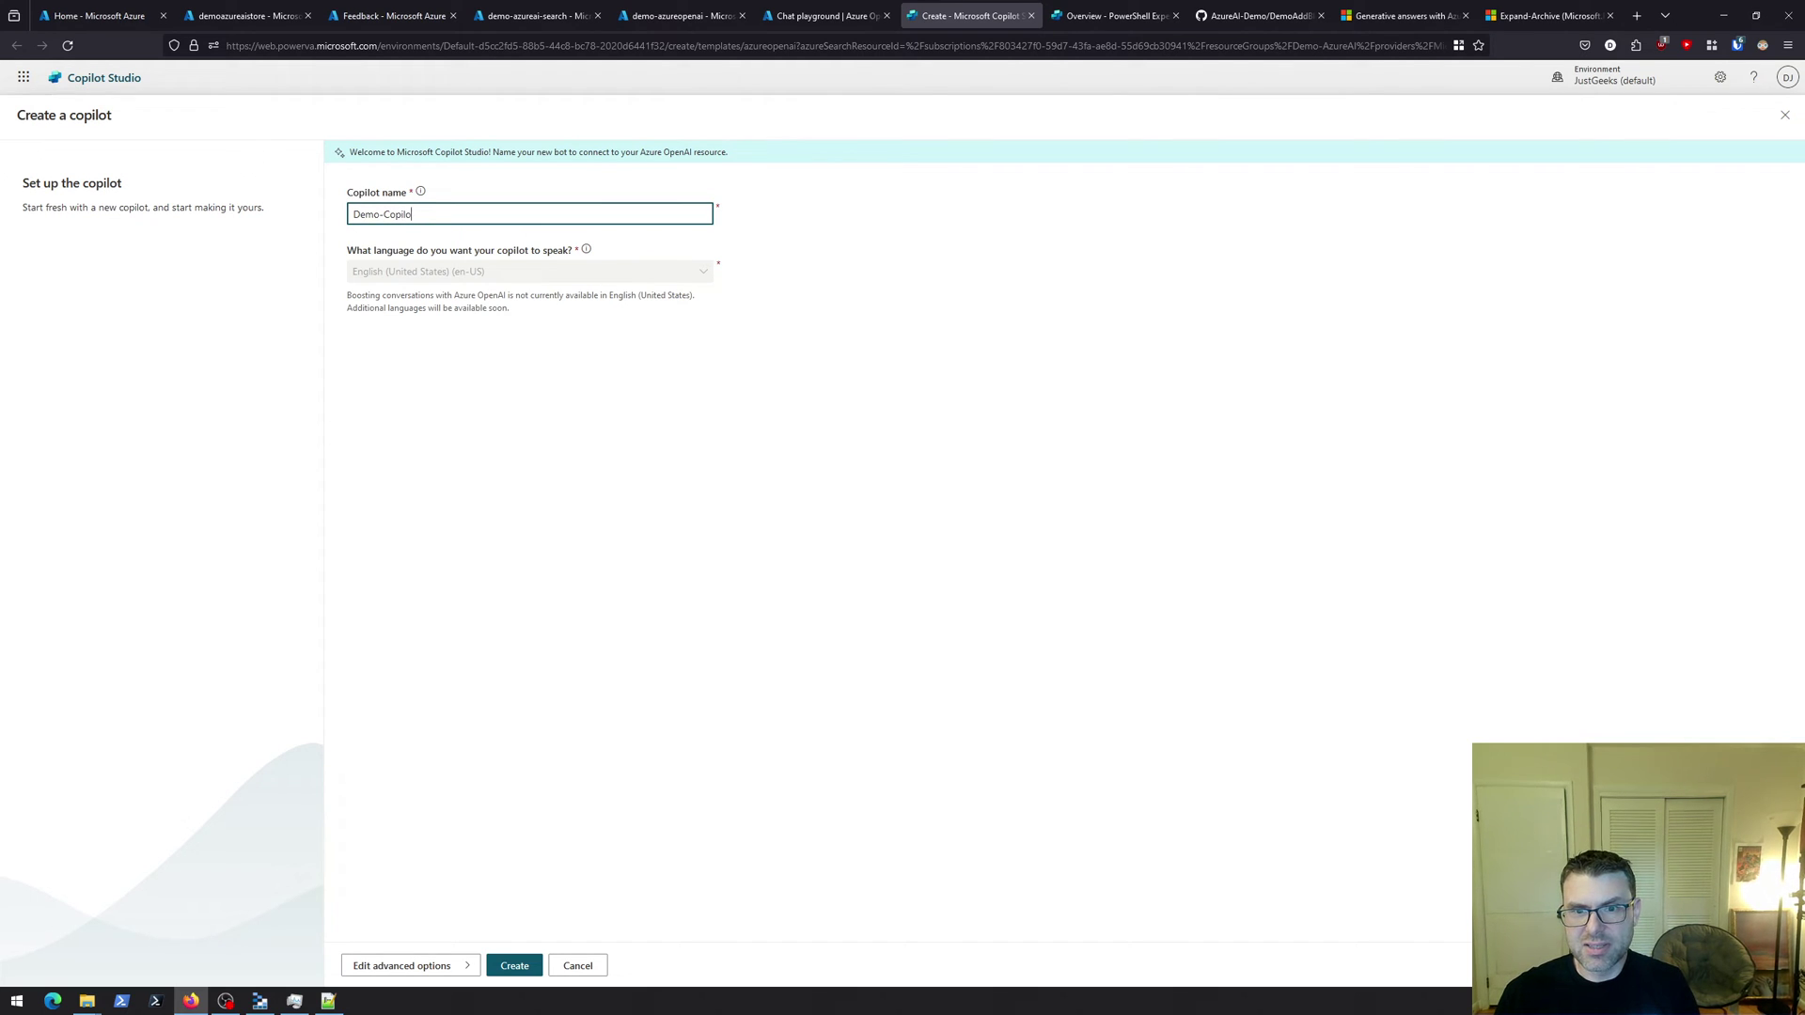
type("t")
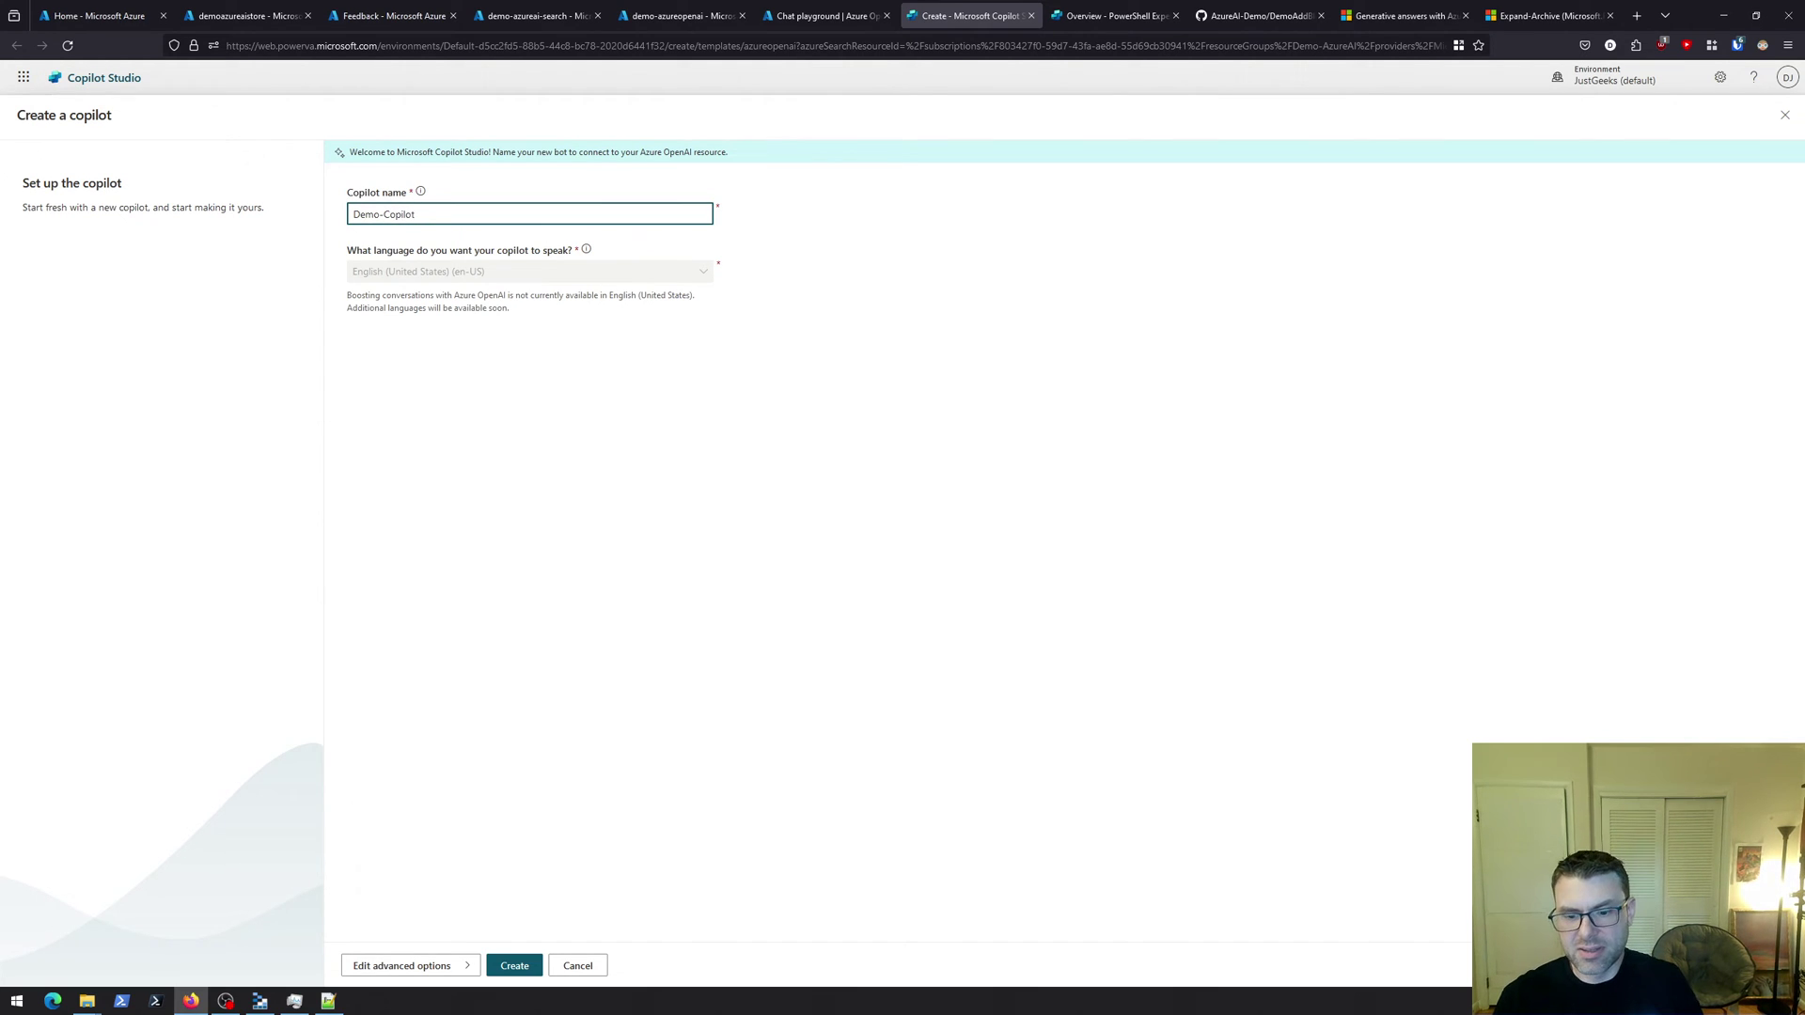
left_click(515, 968)
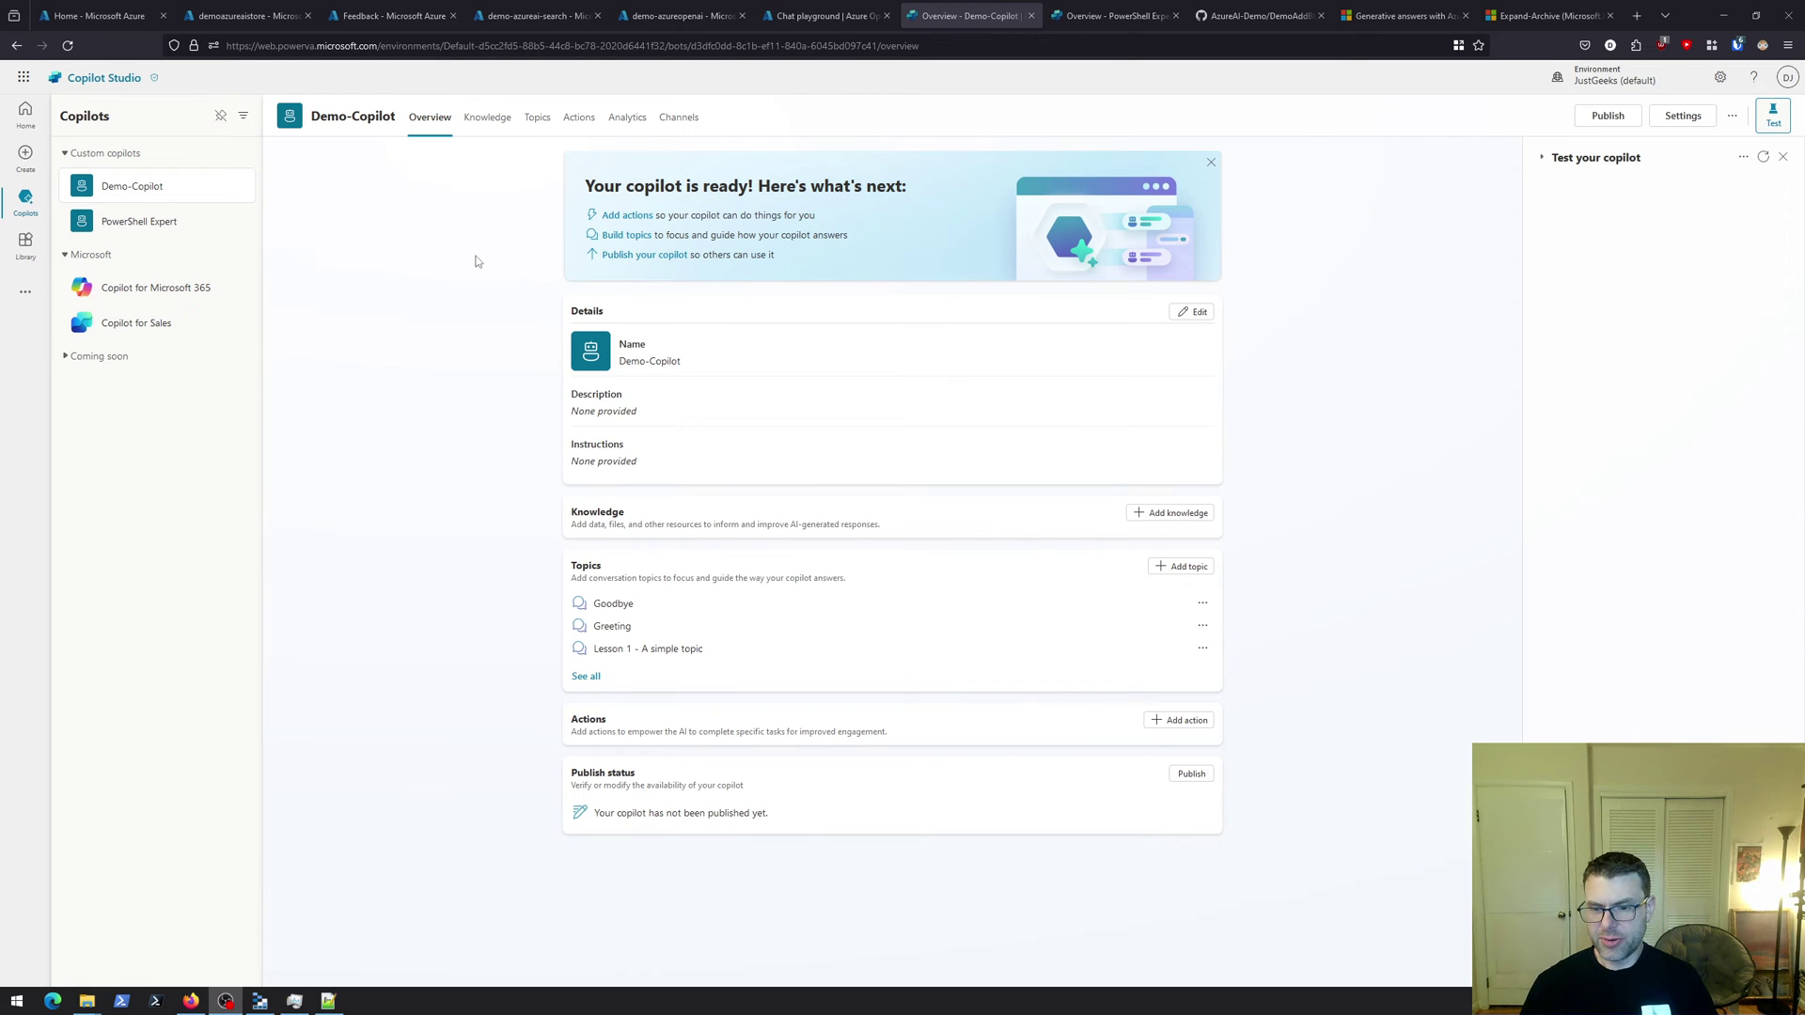
Open the Conversational boosting system topic of Demo-Copilot
left_click(537, 119)
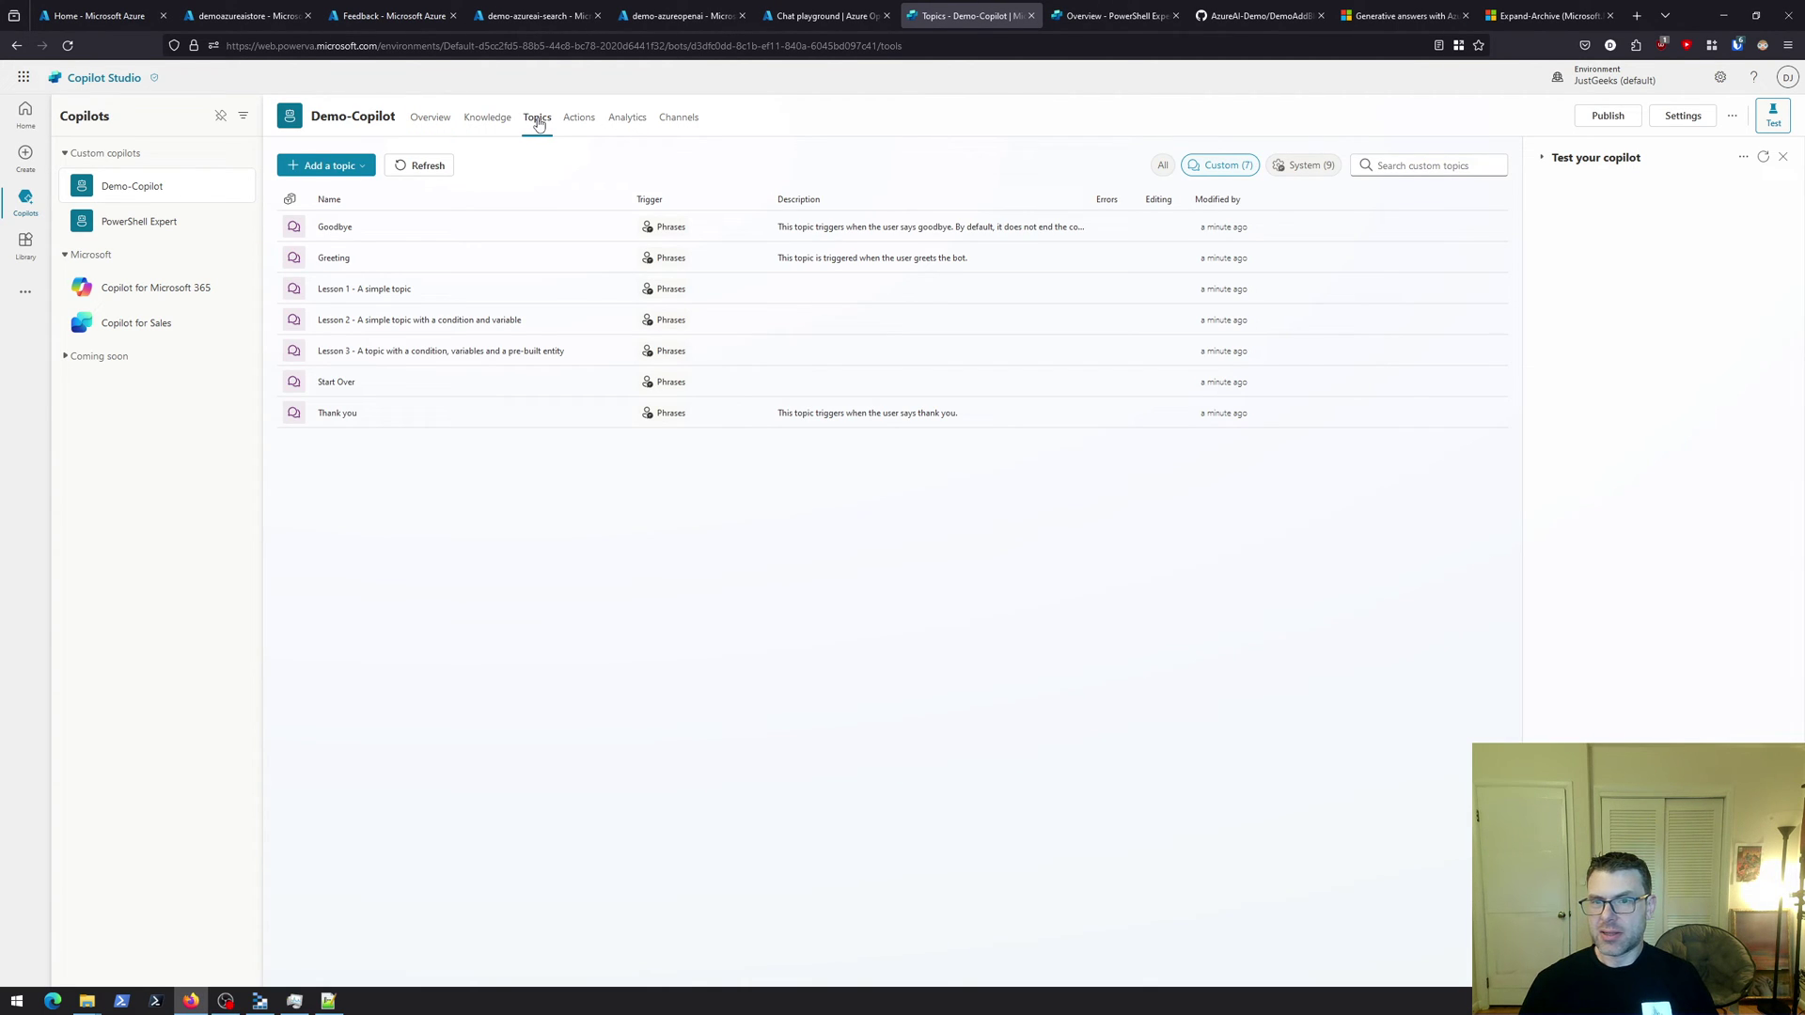
left_click(1312, 166)
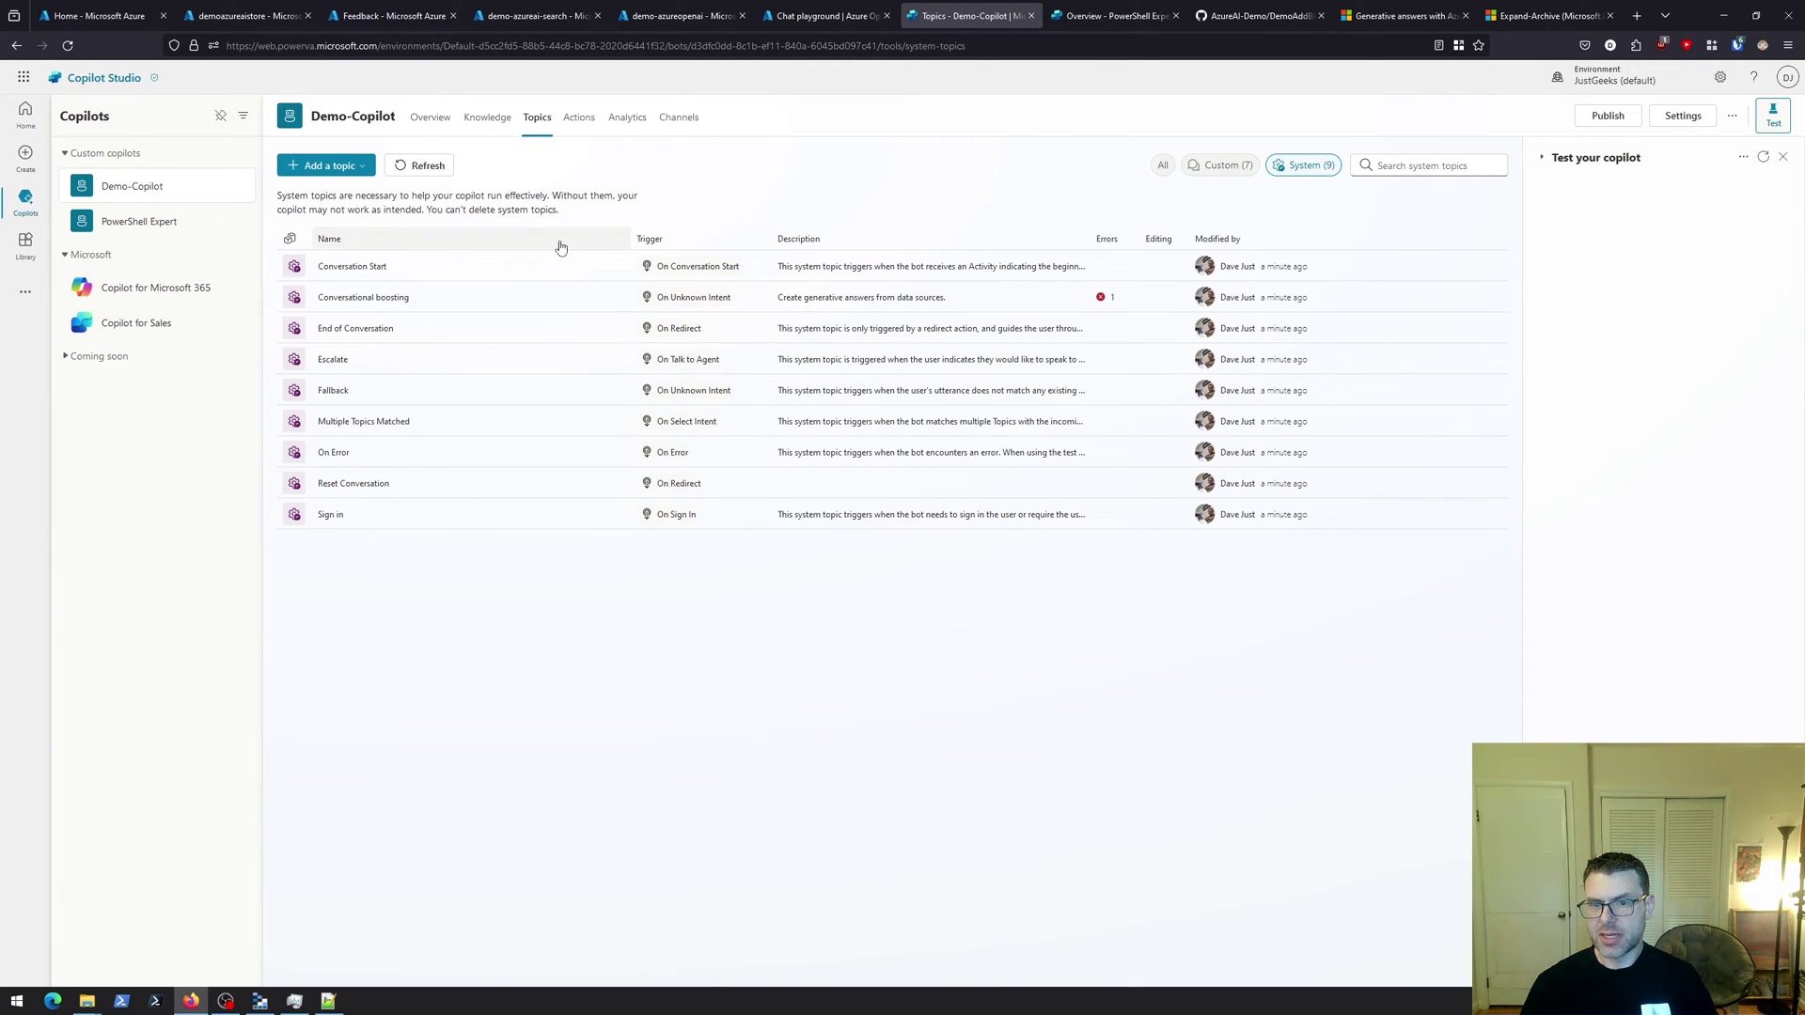
left_click(395, 299)
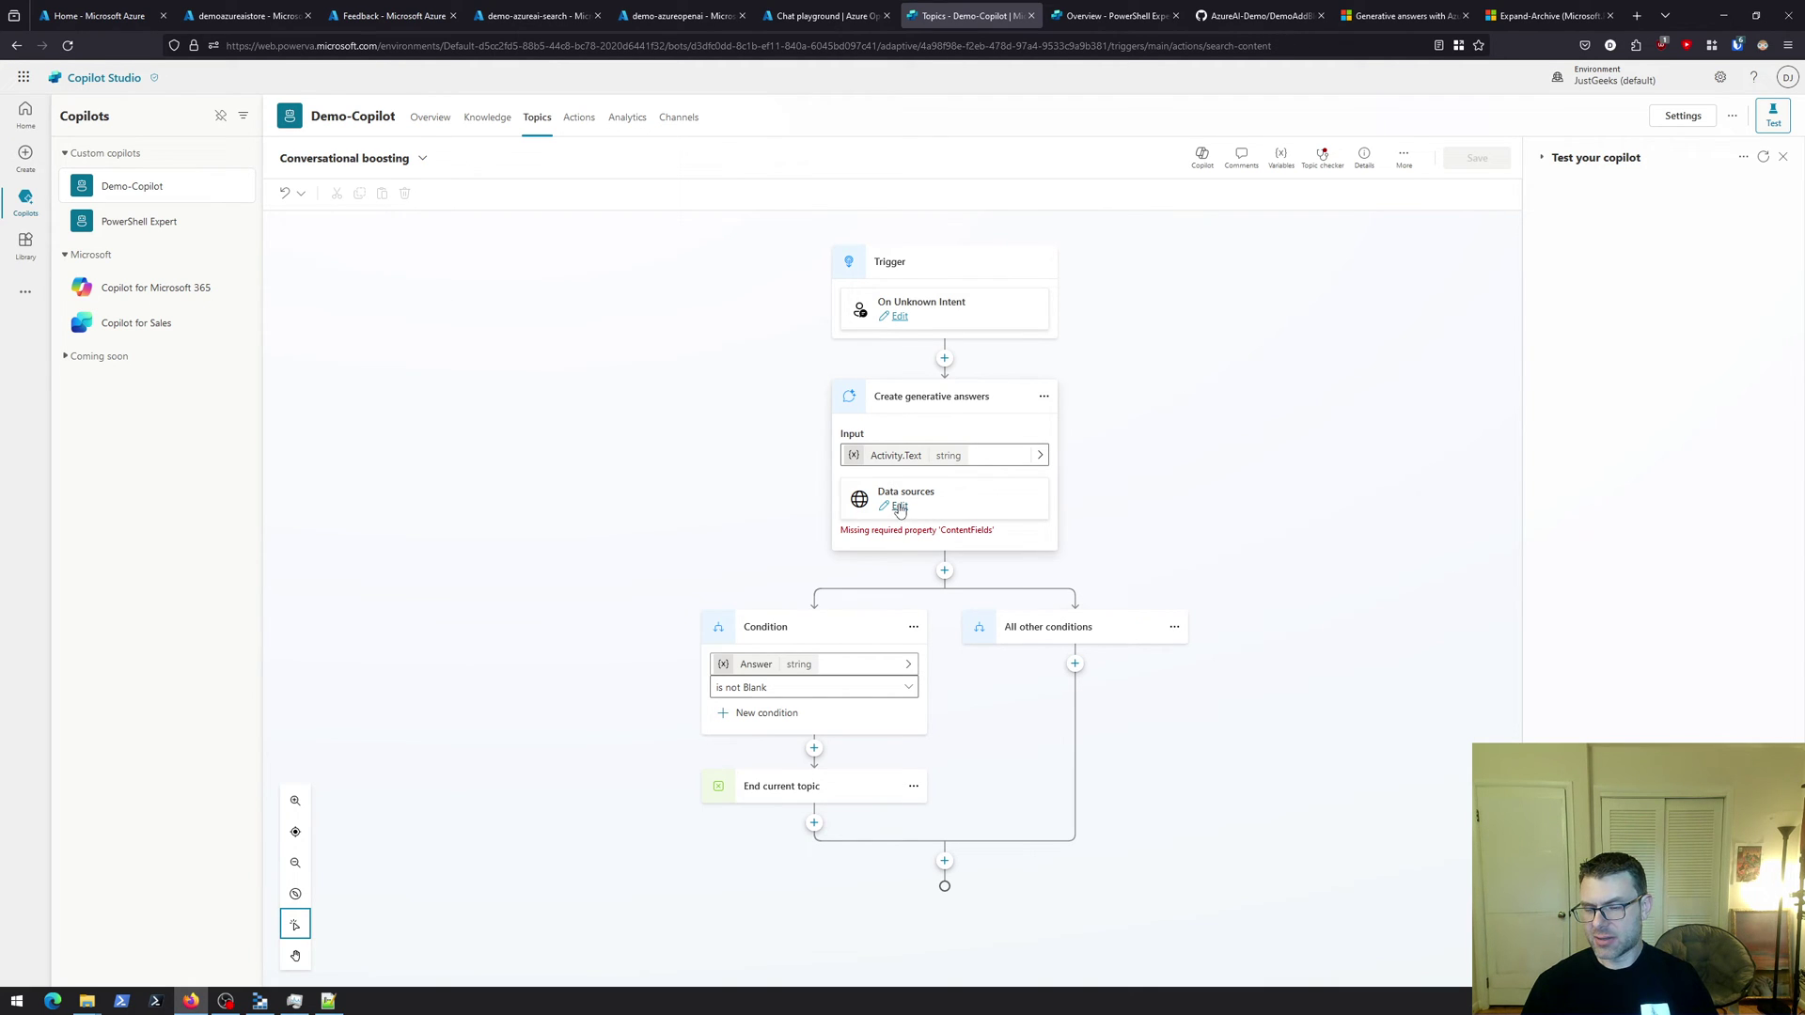
Open the Azure OpenAI connection properties in the classic data sources of the Create generative answers node
left_click(900, 508)
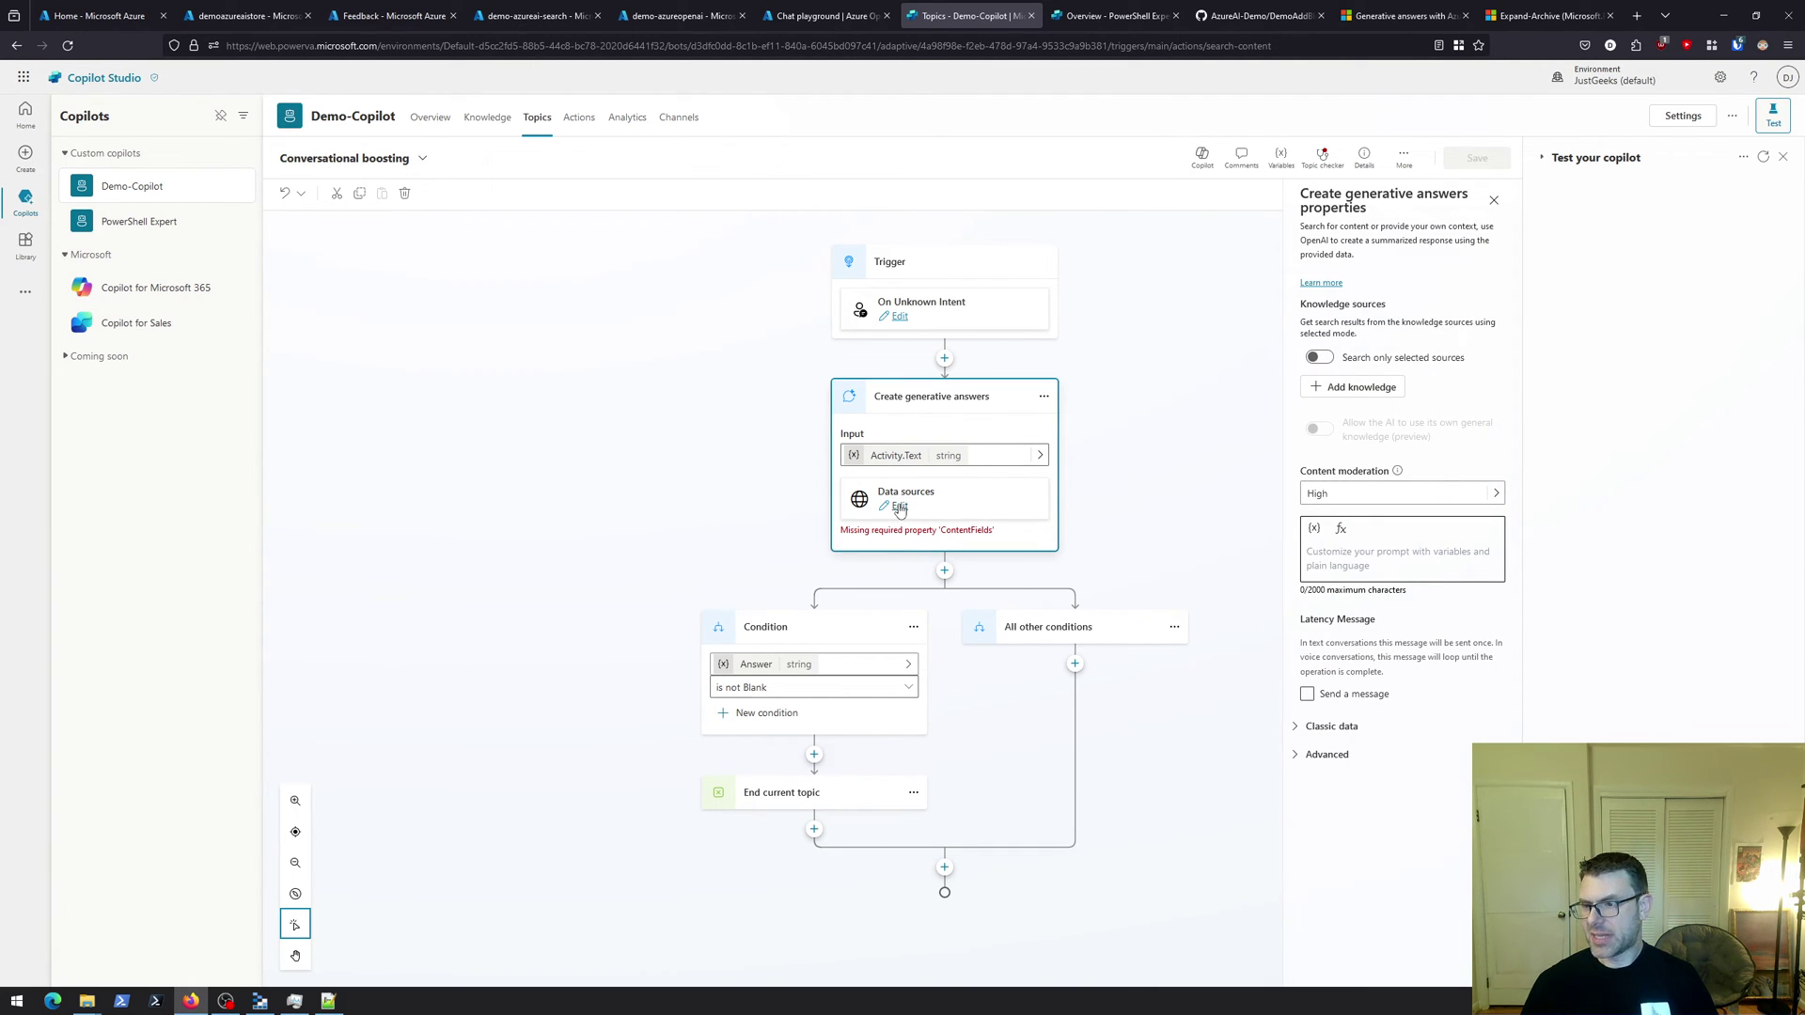
left_click(1299, 728)
scroll(1393, 666, "down", 3)
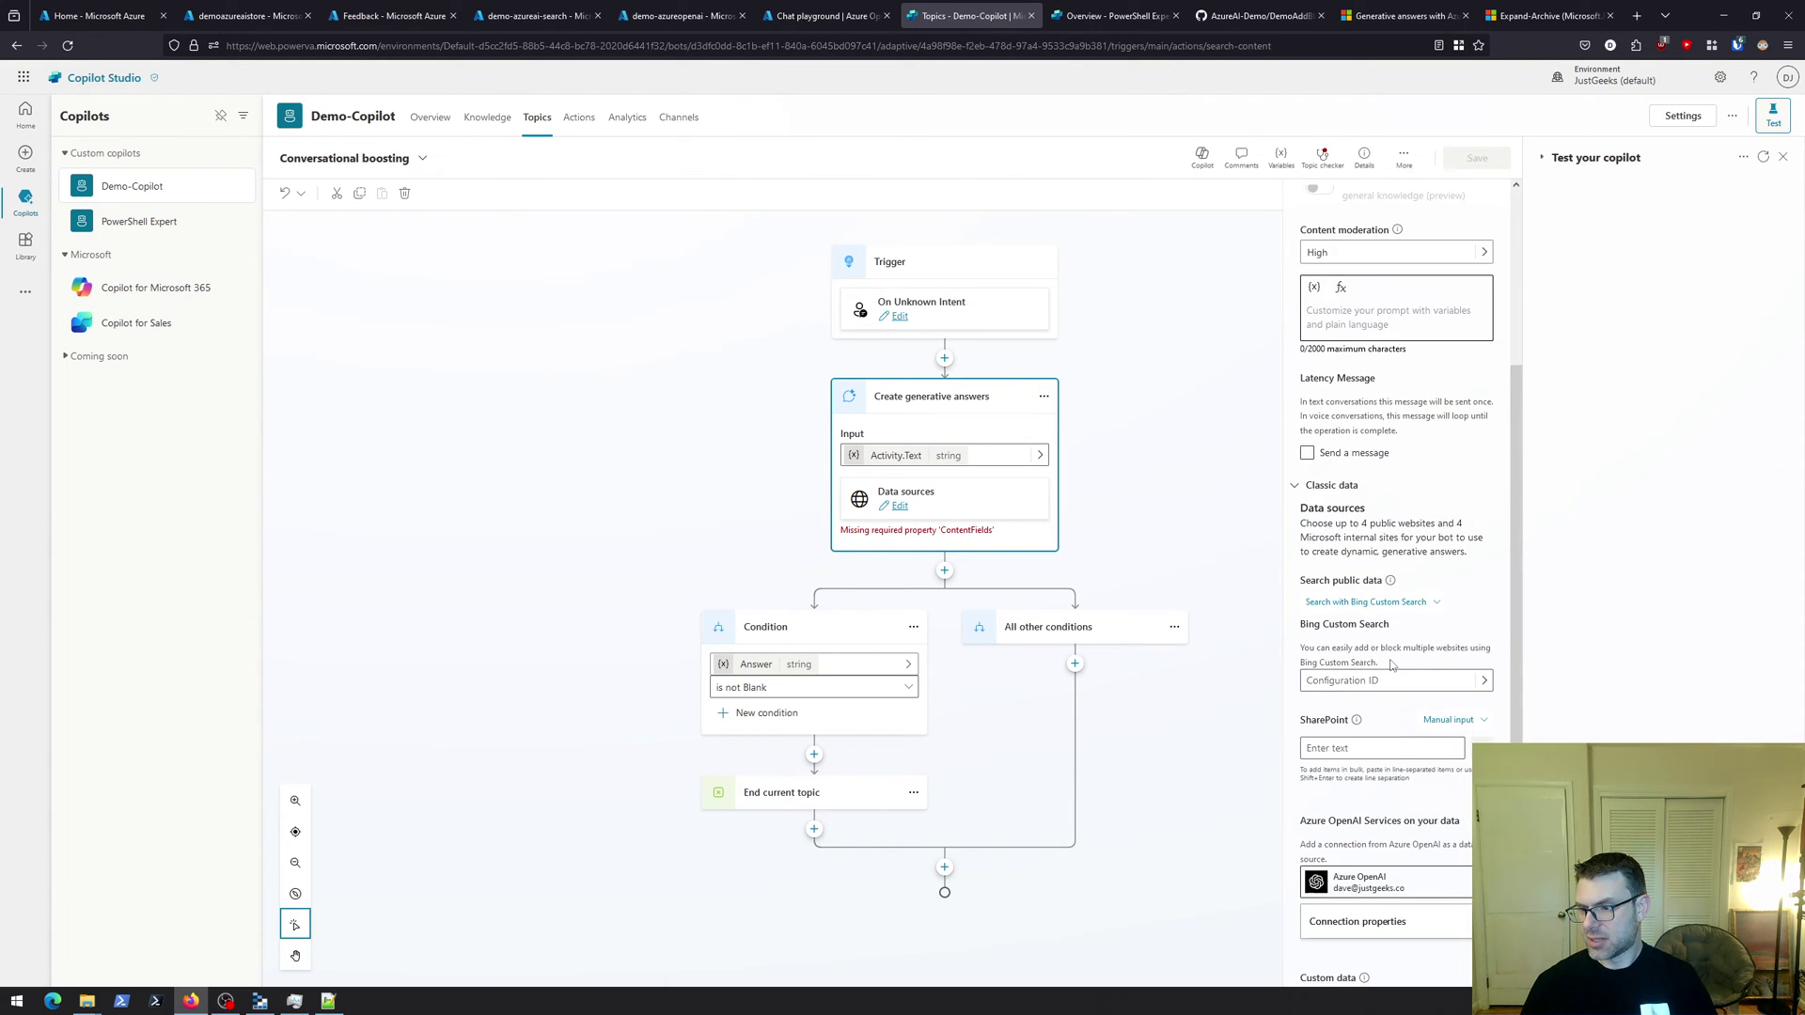
scroll(1363, 829, "down", 1)
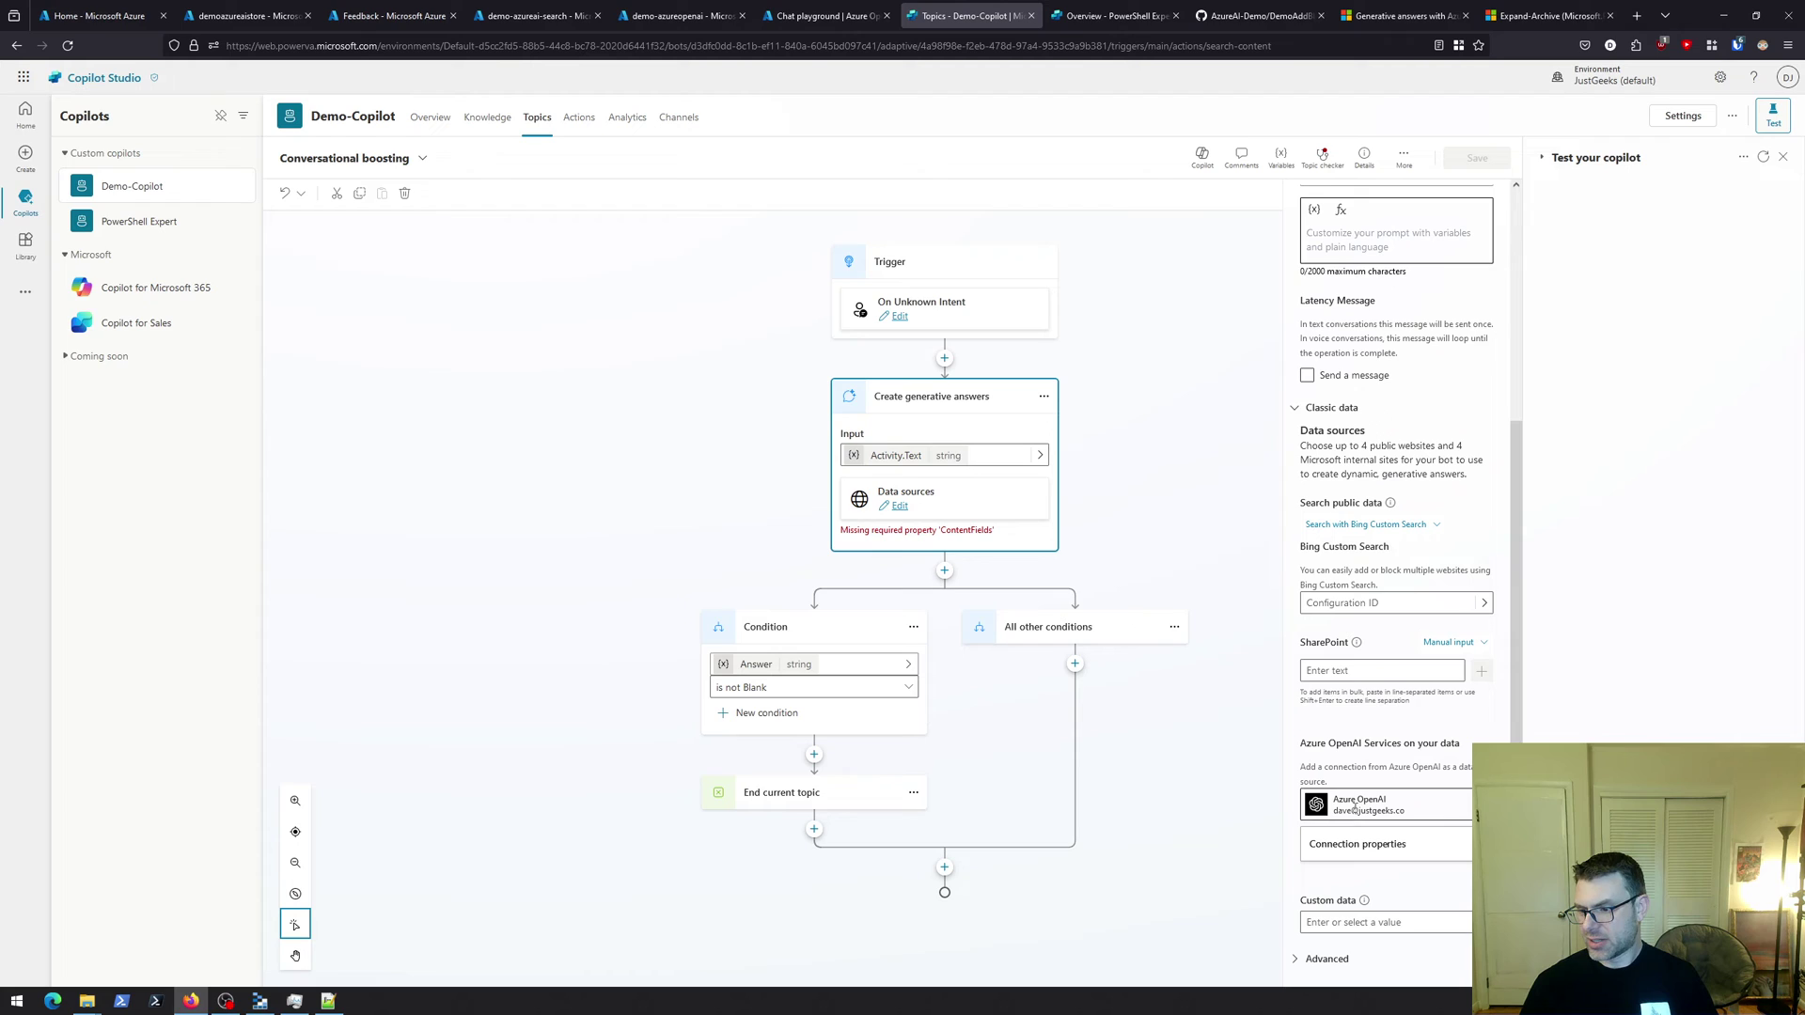
left_click(1353, 844)
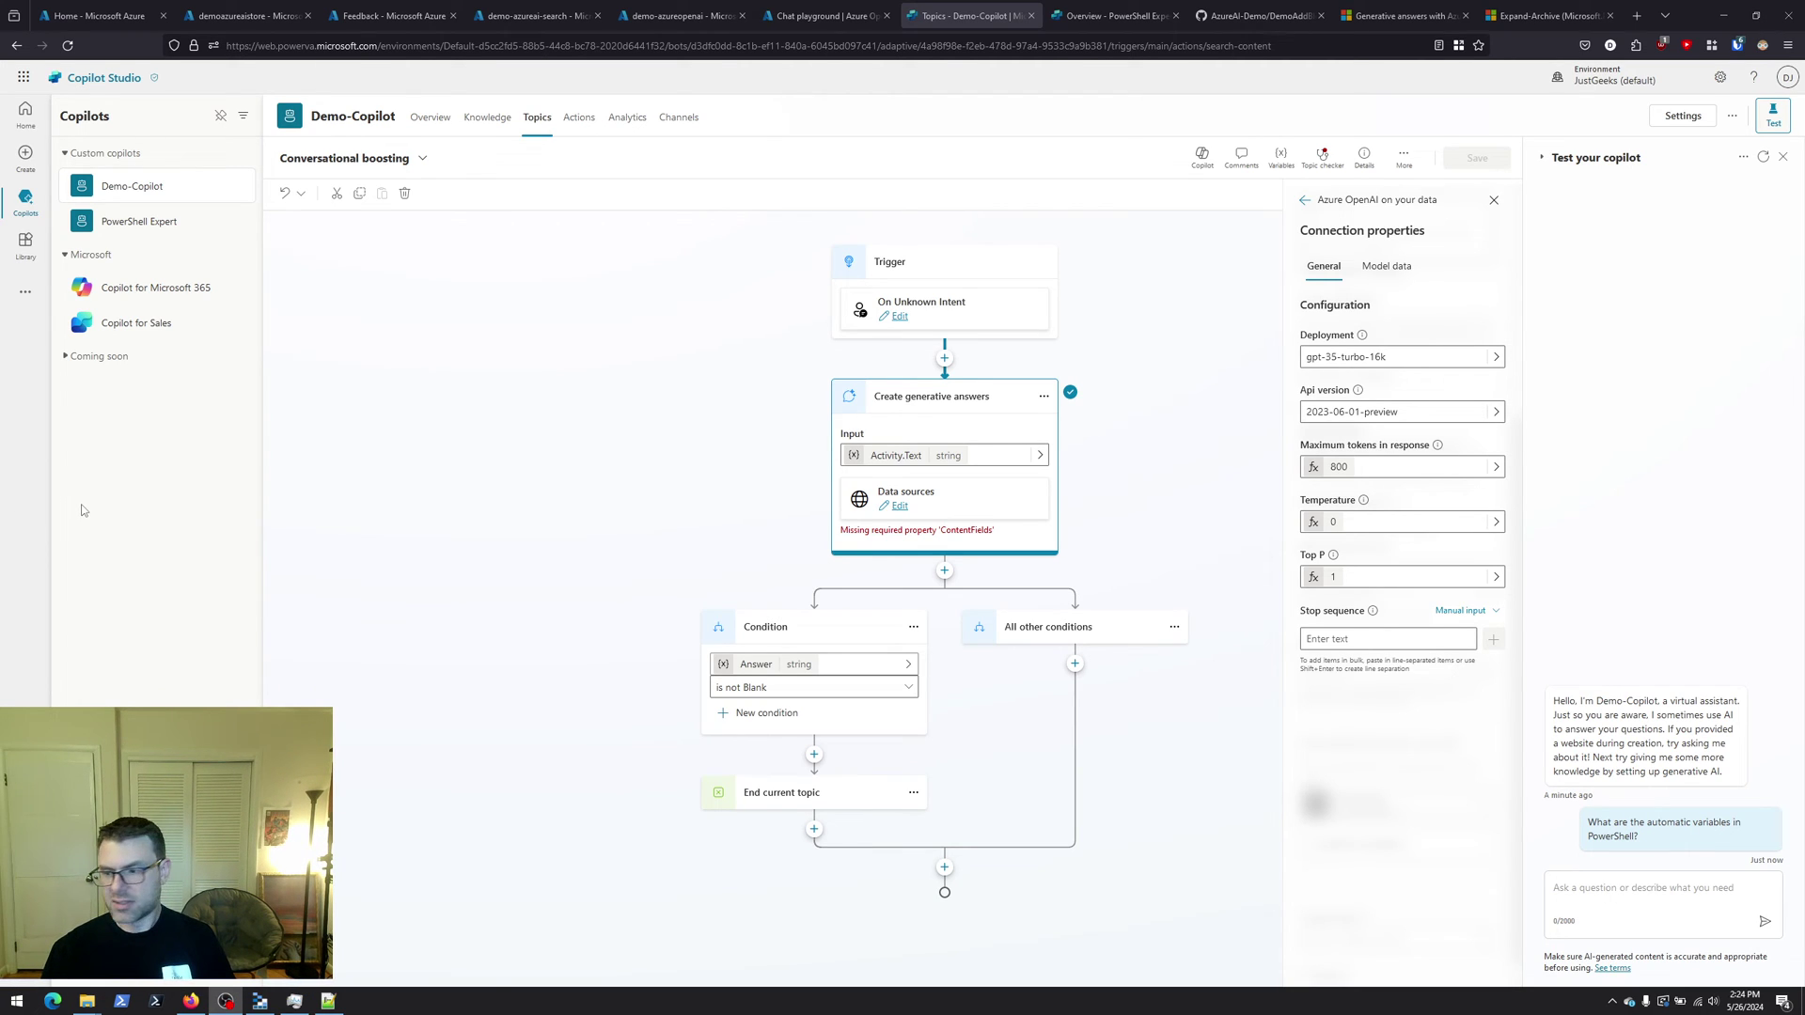
Turn on tracking between topics for the copilot's test chat
left_click(1629, 895)
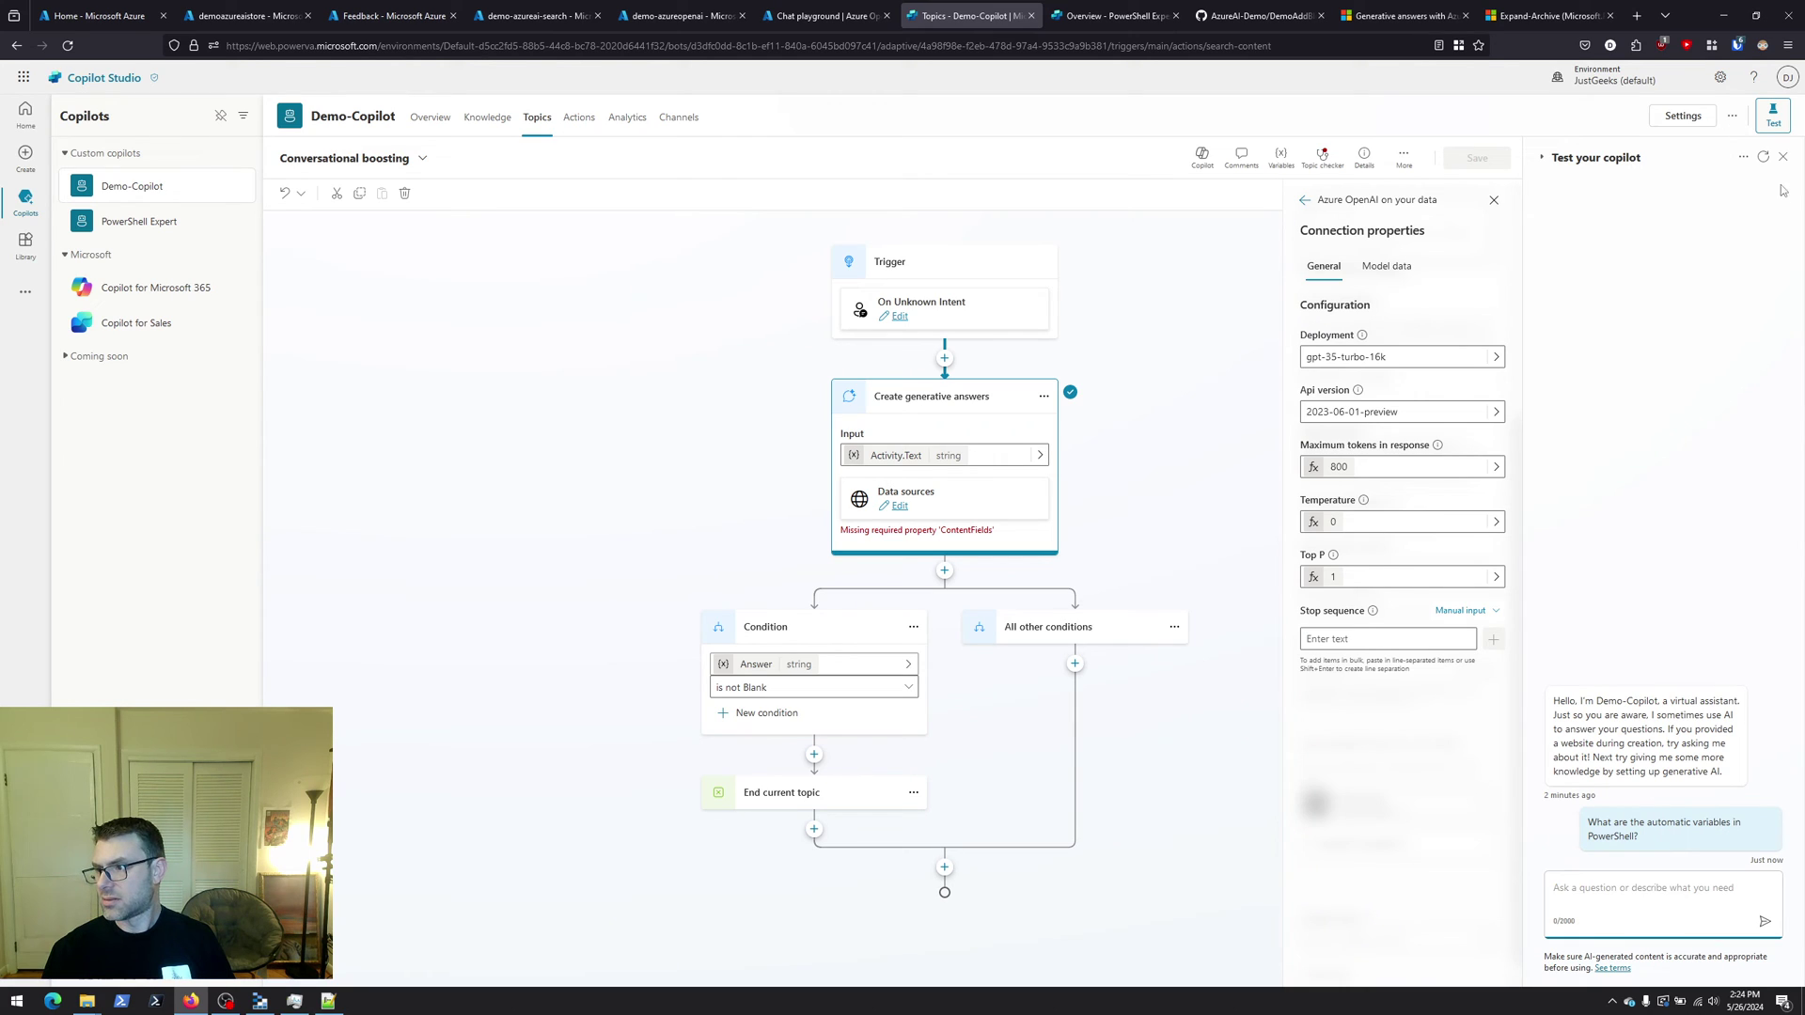
left_click(1742, 158)
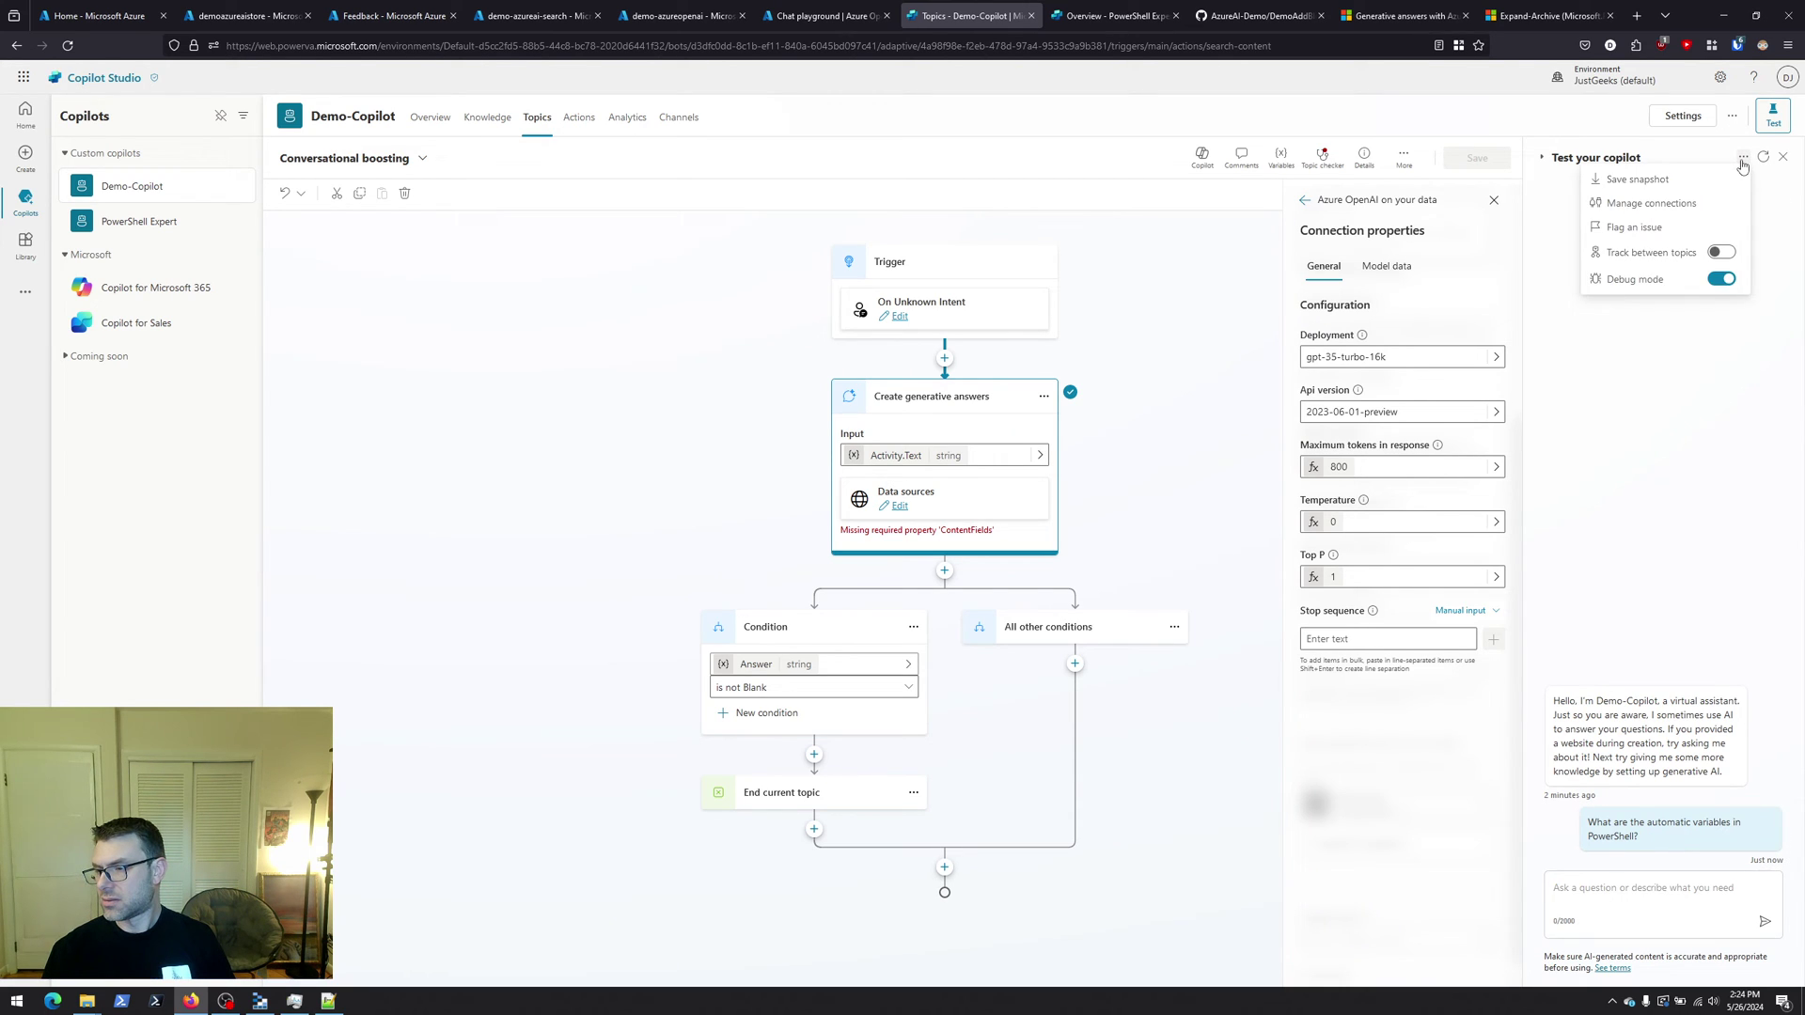
left_click(1723, 253)
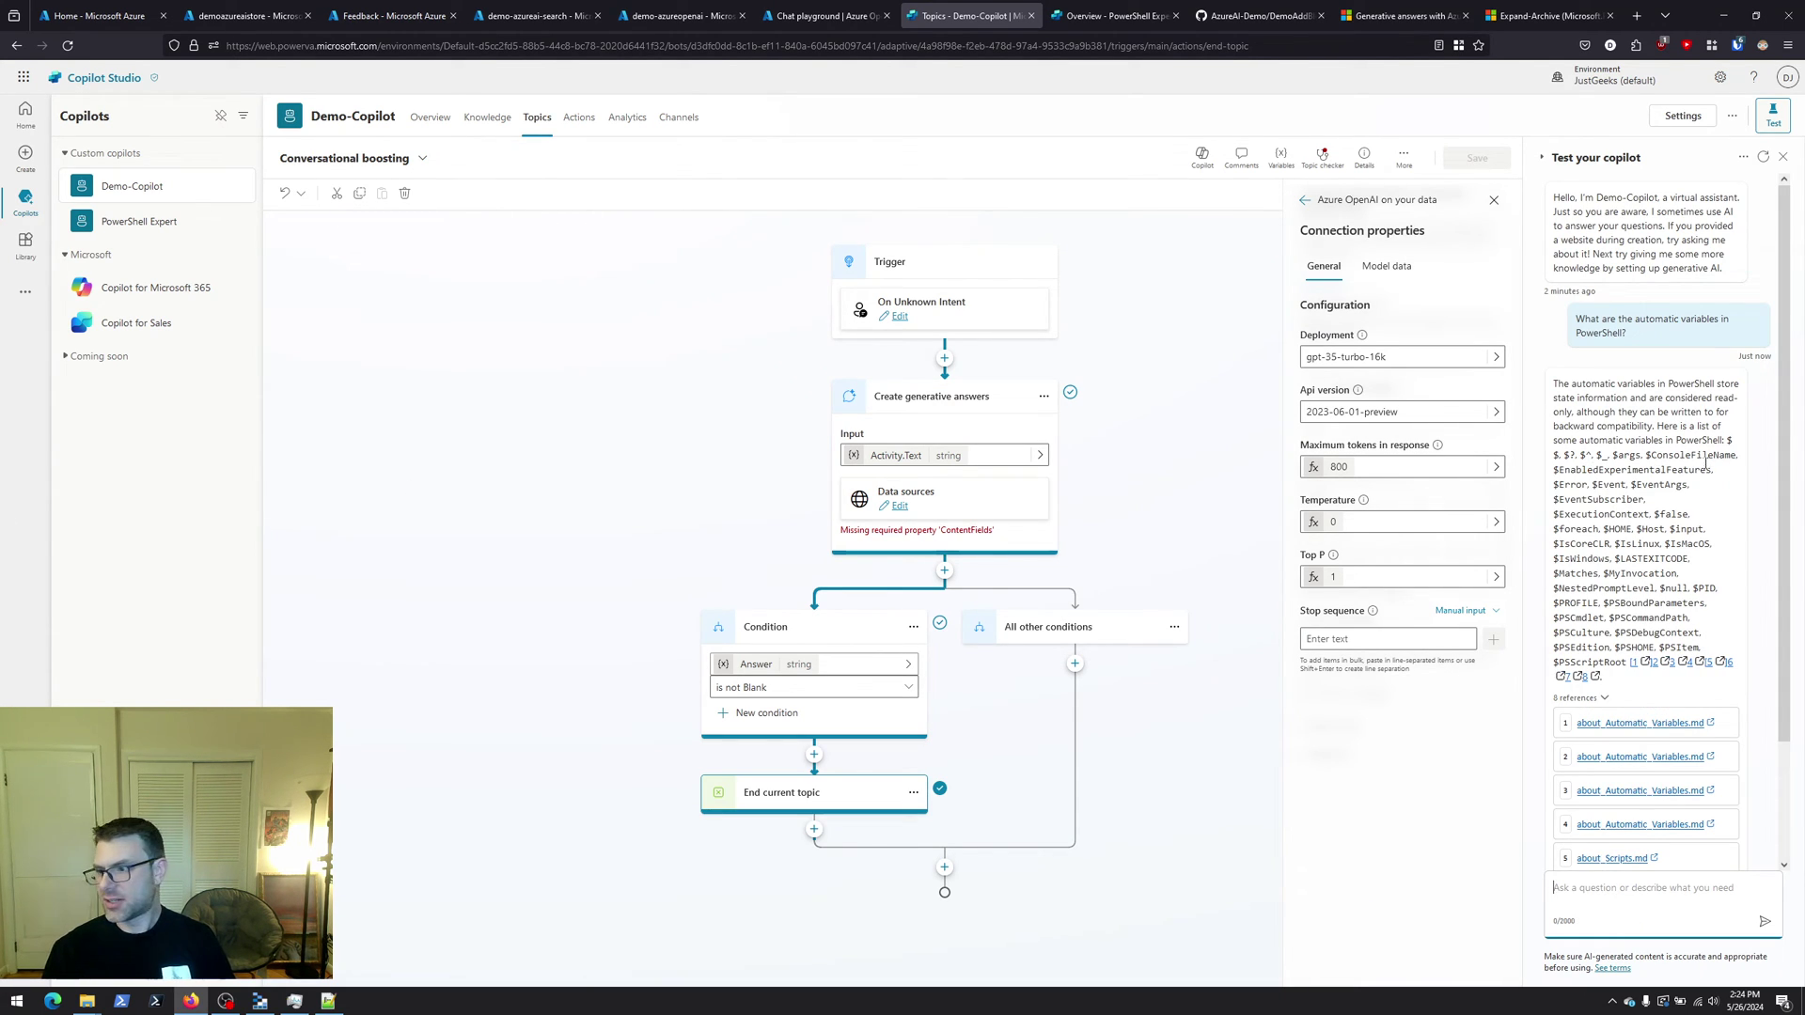
Enlarge the page to 140% and examine the test chat's automatic variables answer and its references
key("ctrl+plus")
key("ctrl+plus")
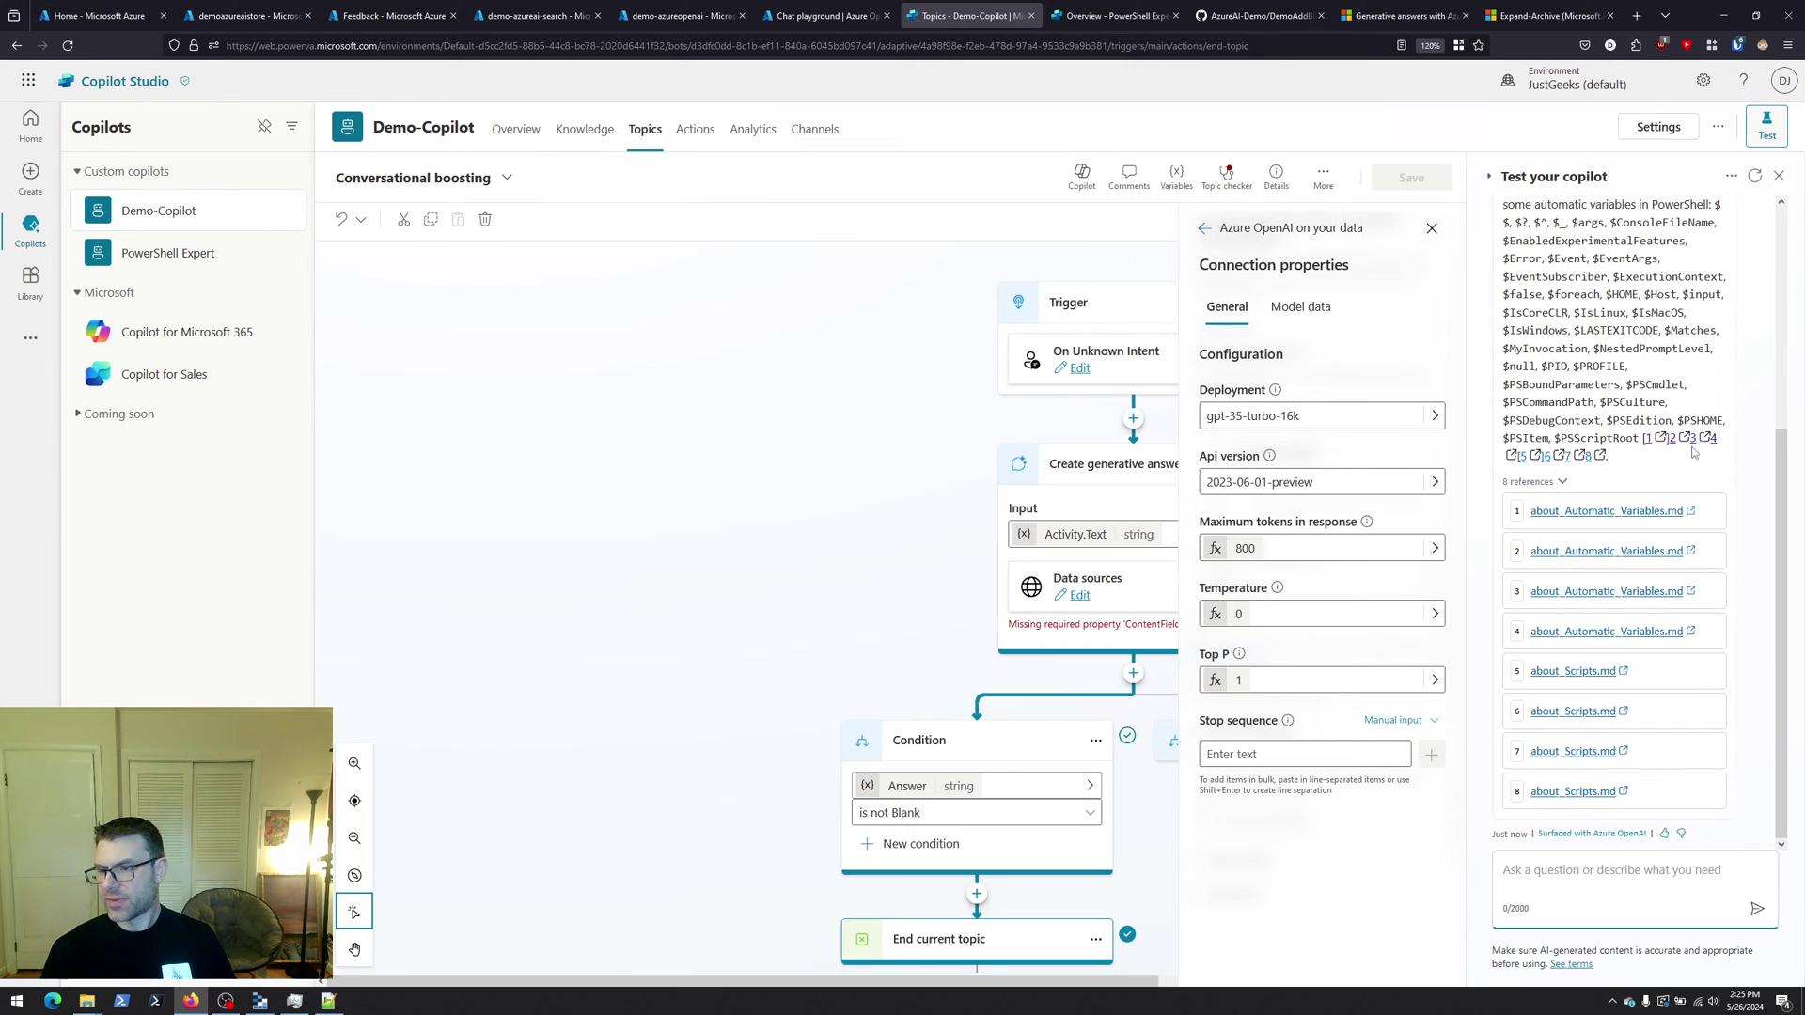
key("ctrl+plus")
key("ctrl+plus")
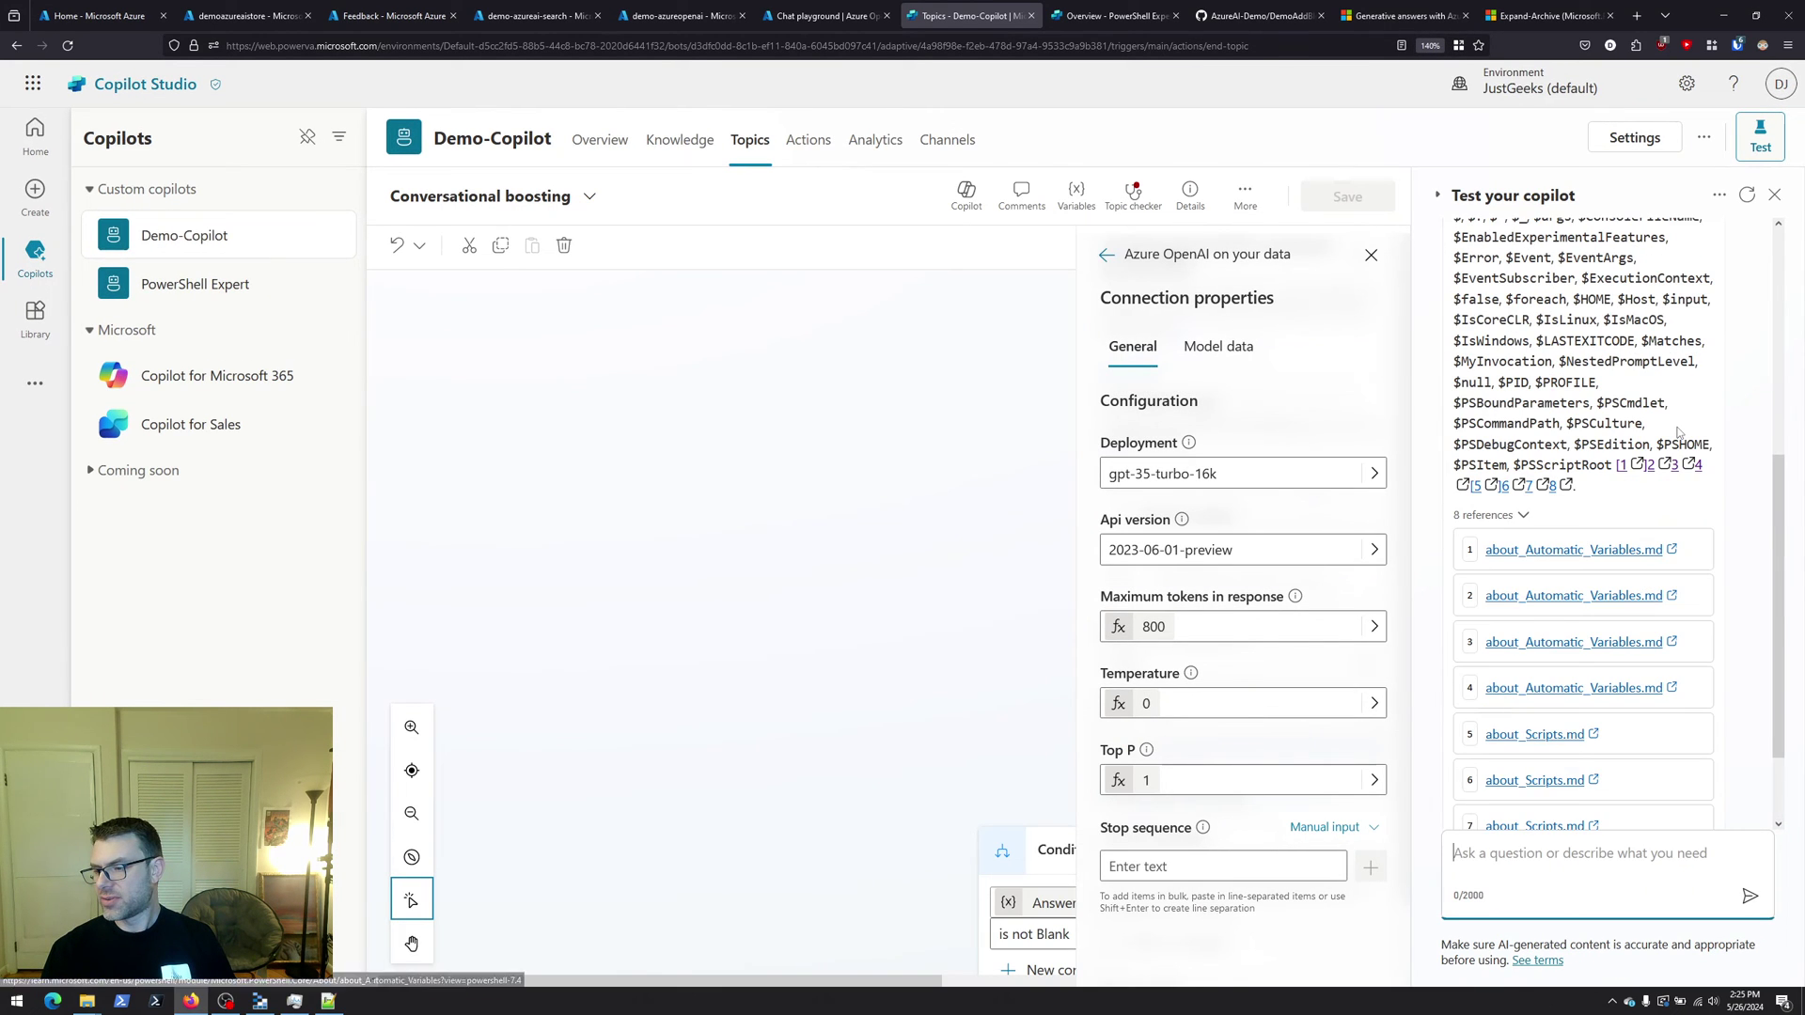
scroll(1678, 432, "up", 4)
scroll(1678, 431, "down", 1)
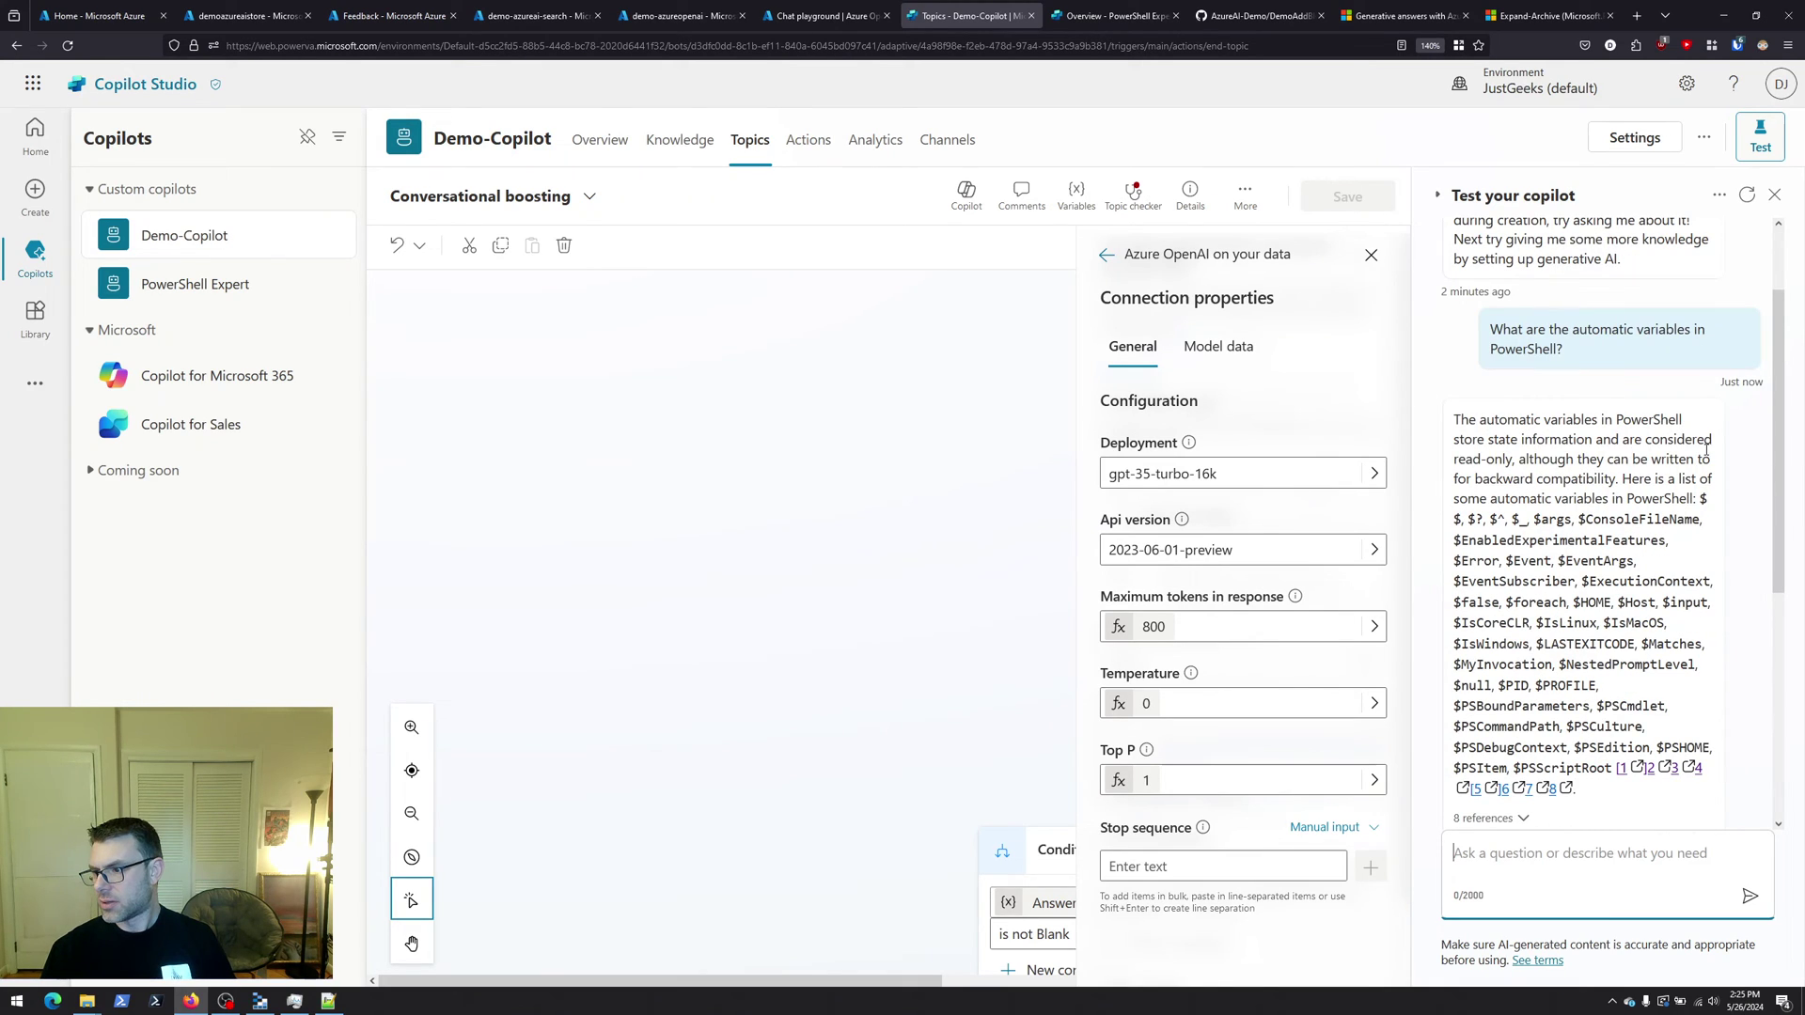
scroll(1610, 459, "down", 1)
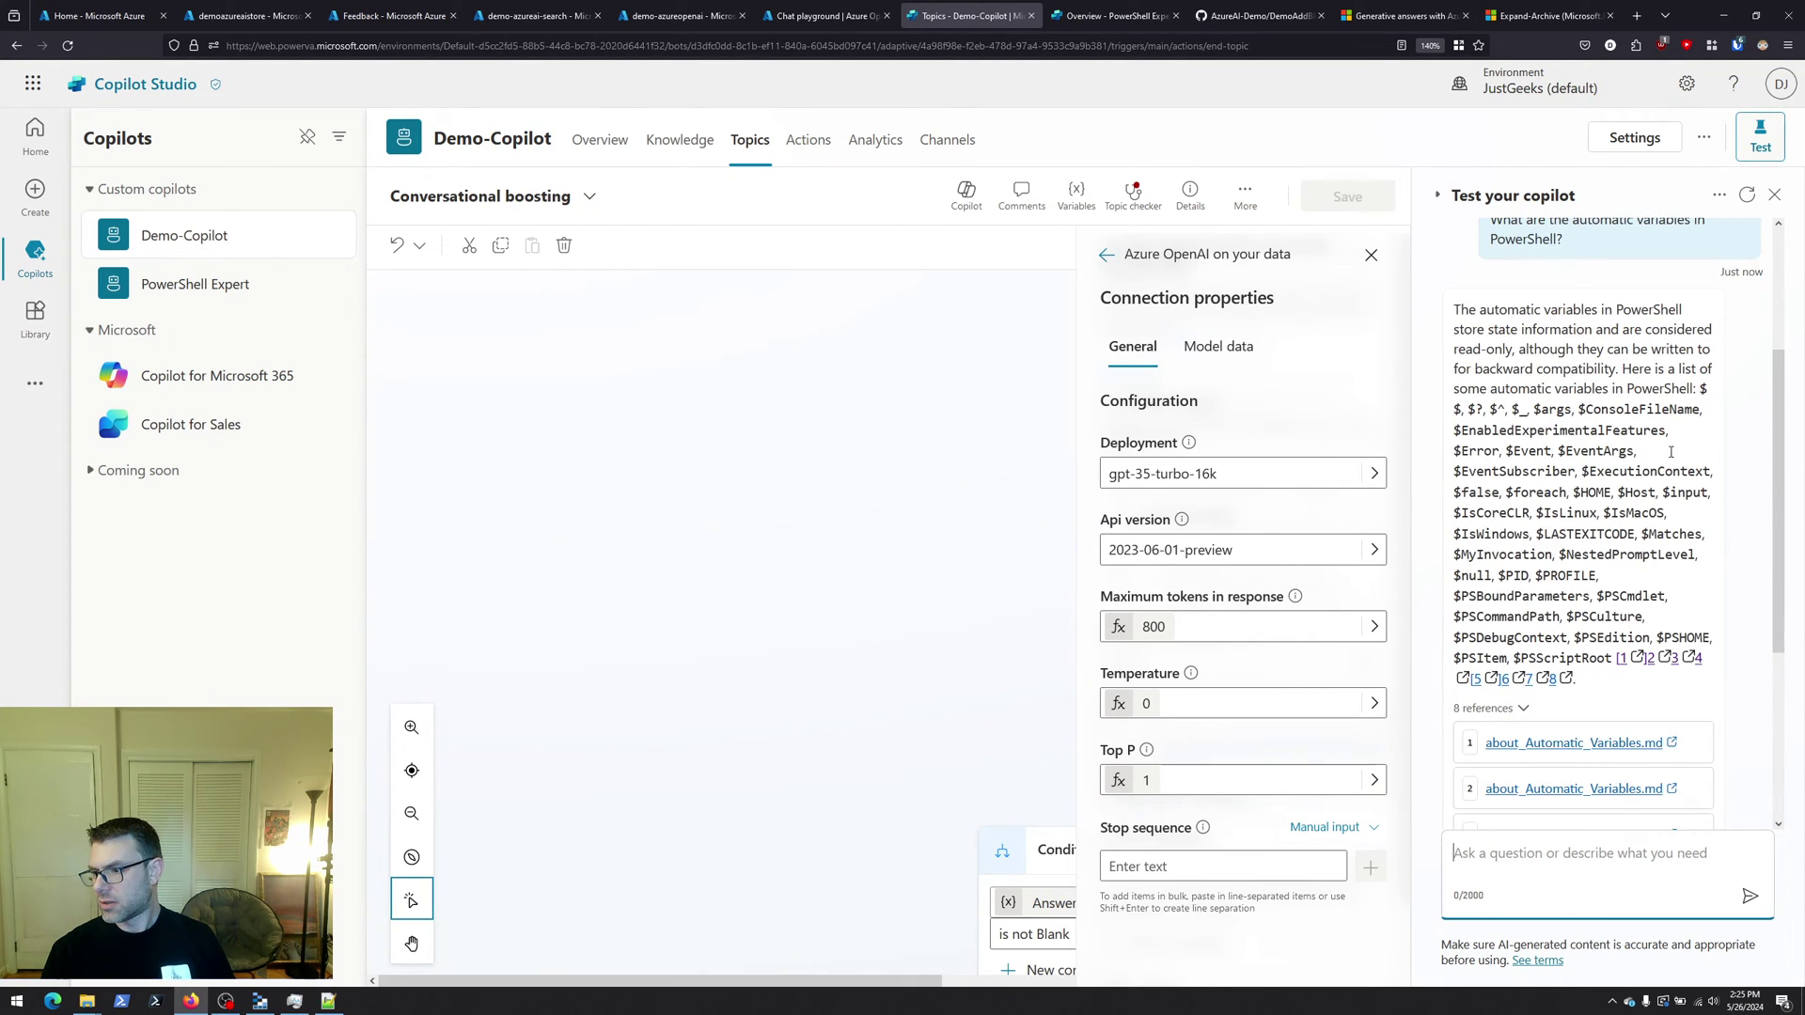
scroll(1588, 550, "down", 2)
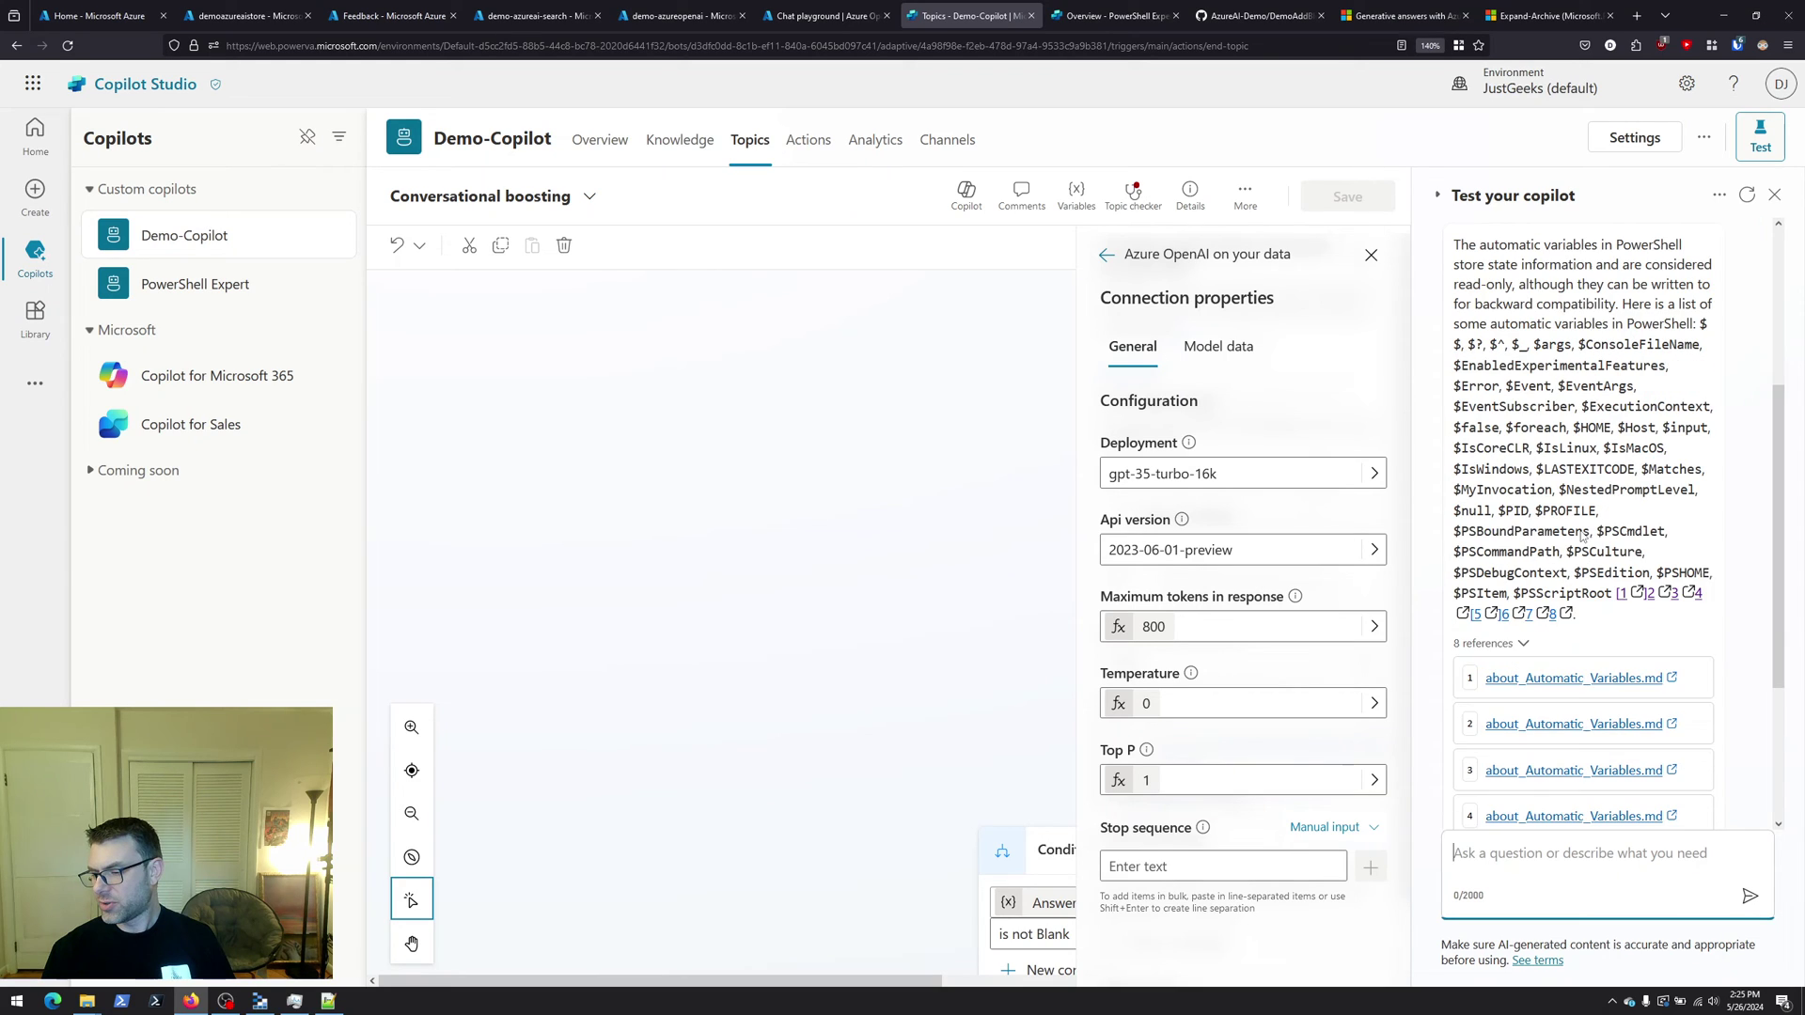
scroll(1579, 531, "down", 1)
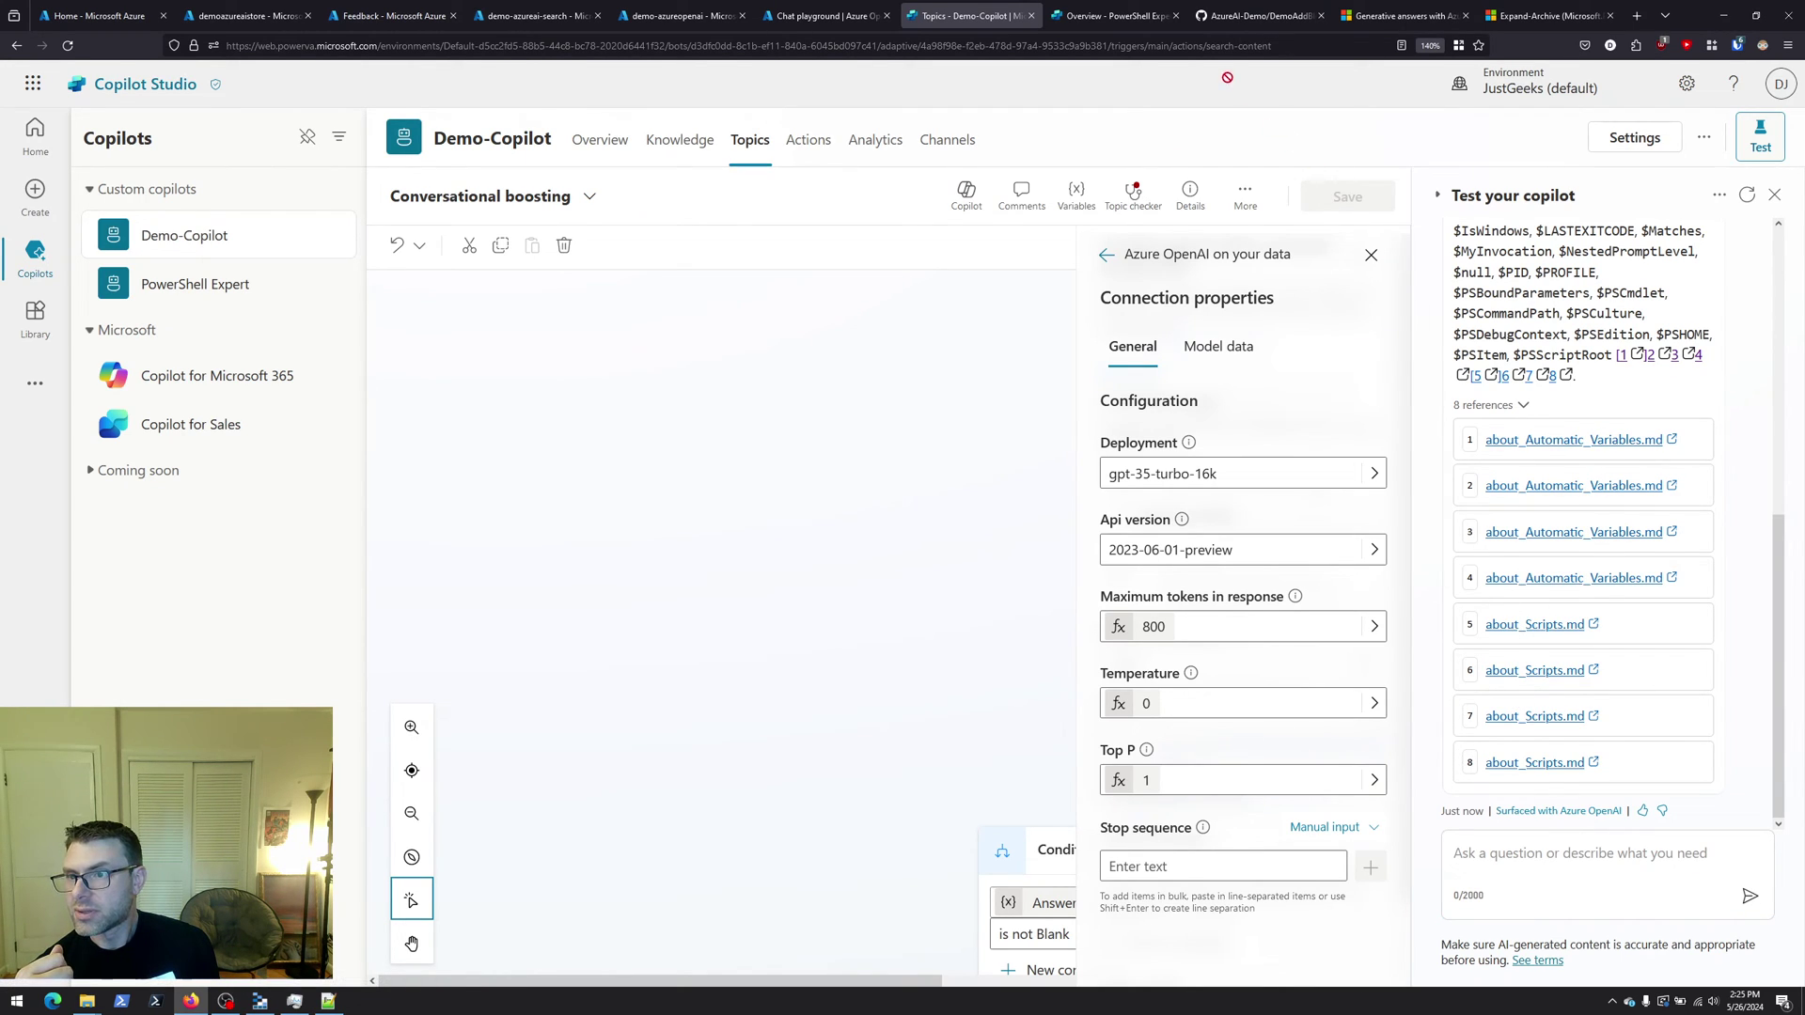
Open the cited about_Automatic_Variables page, close it, and review the copilot's answer again
left_click(1536, 611)
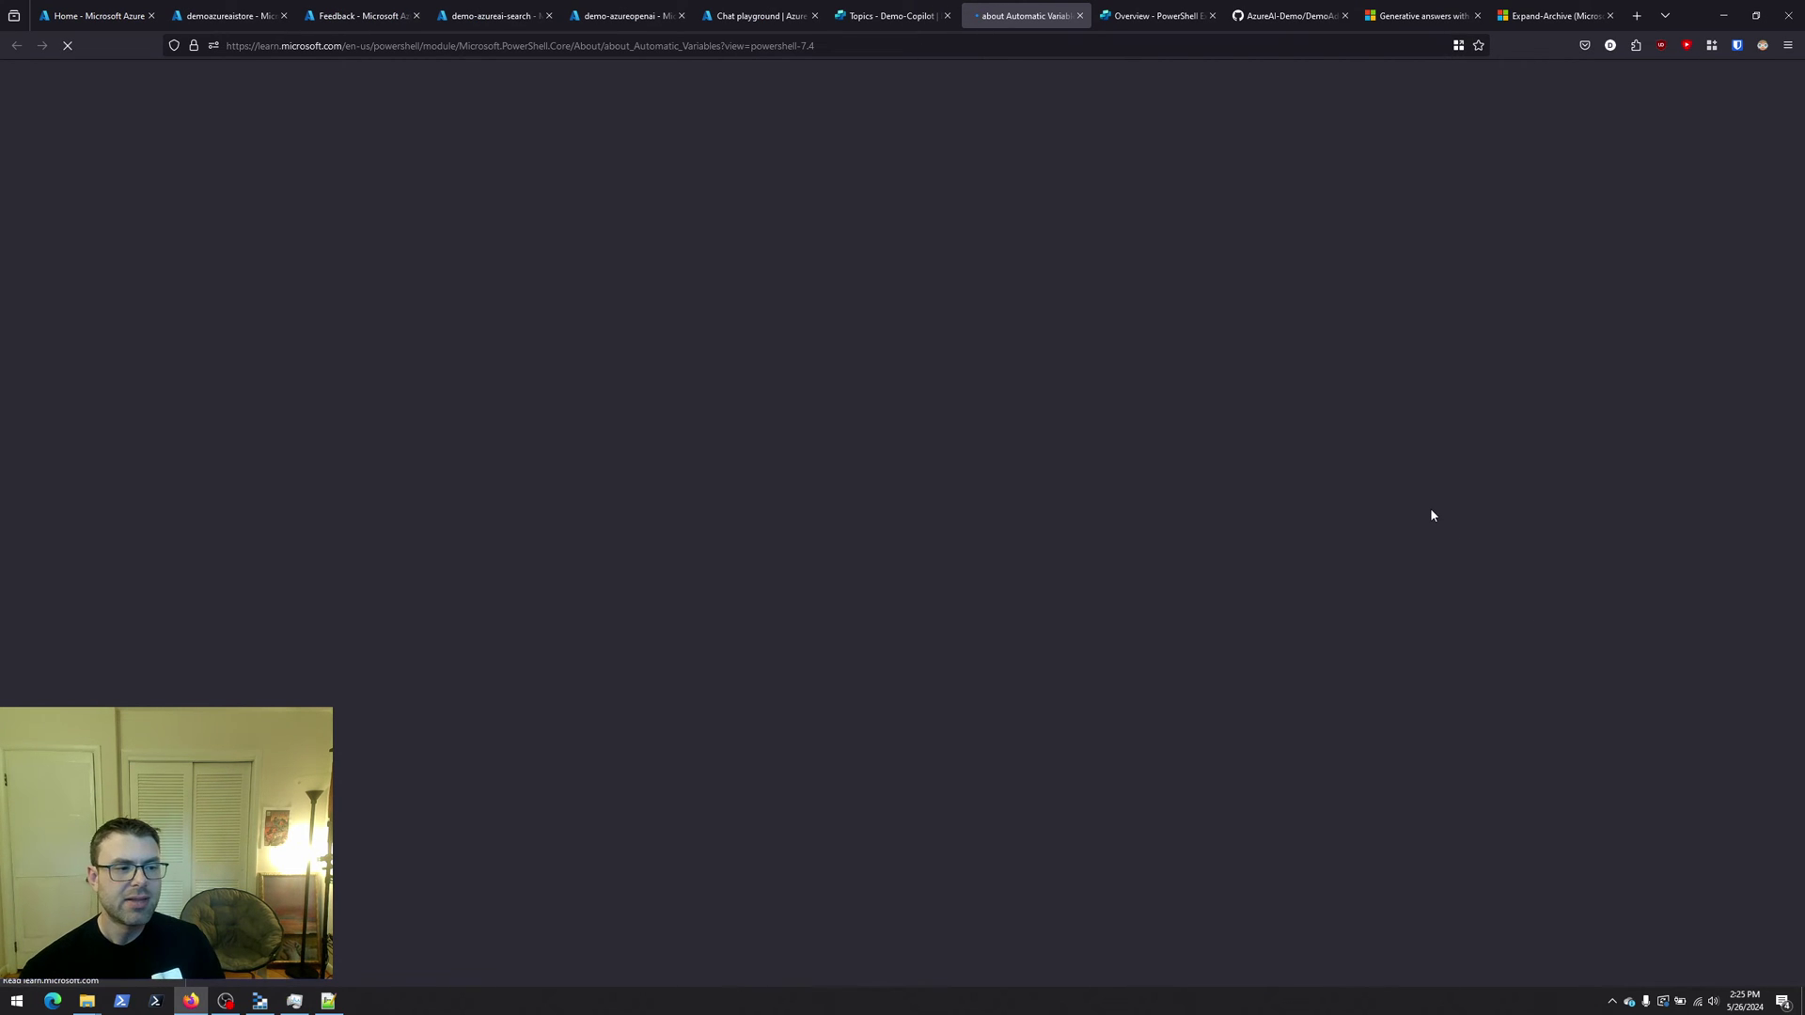
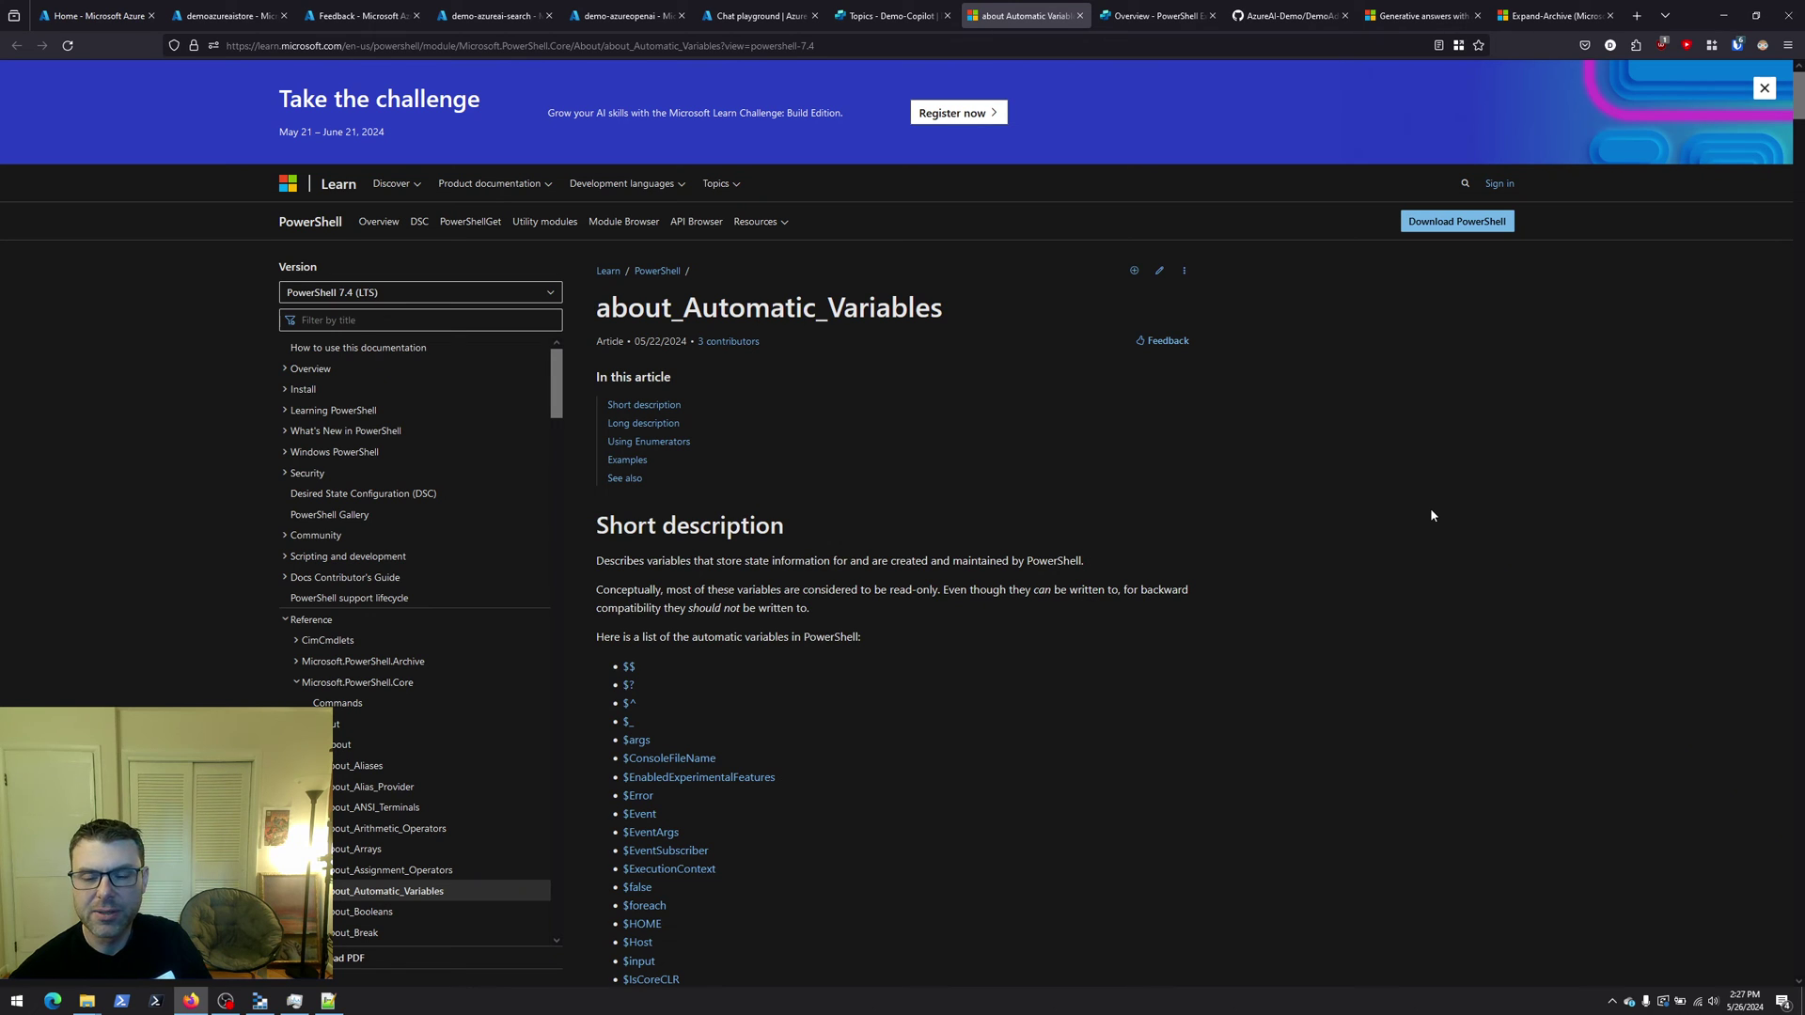
left_click(1079, 17)
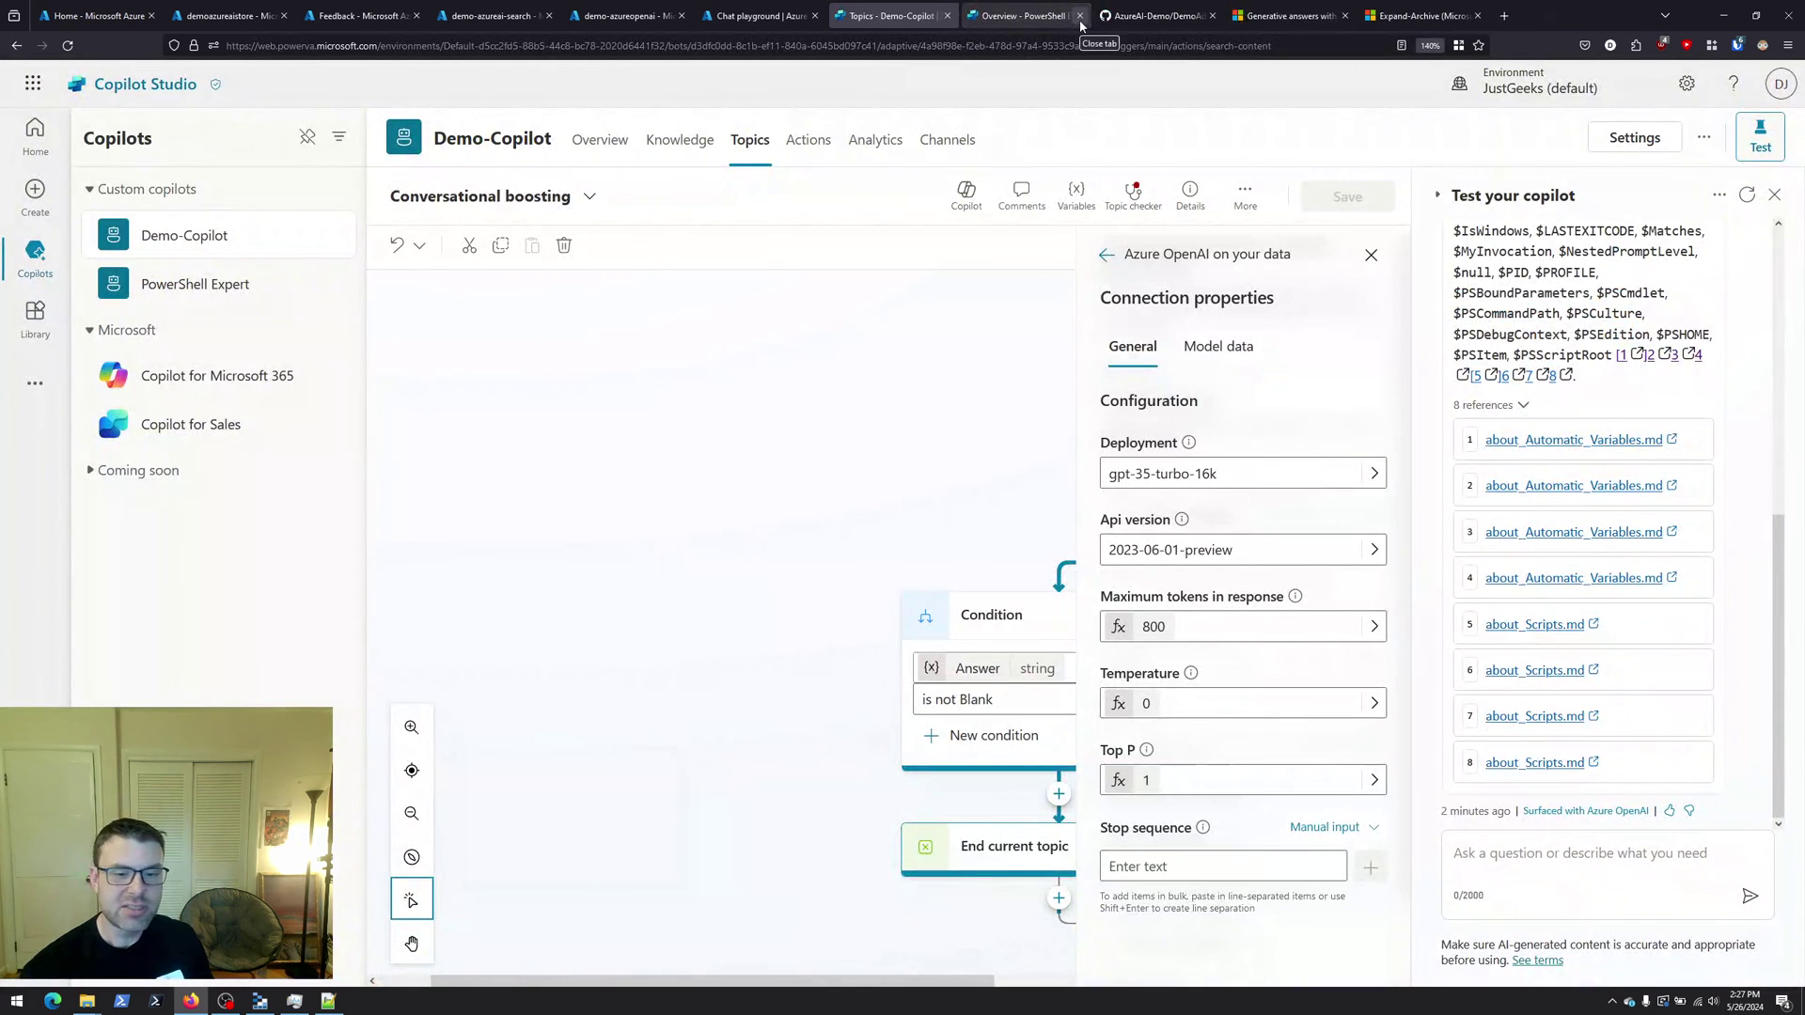
scroll(1654, 651, "up", 5)
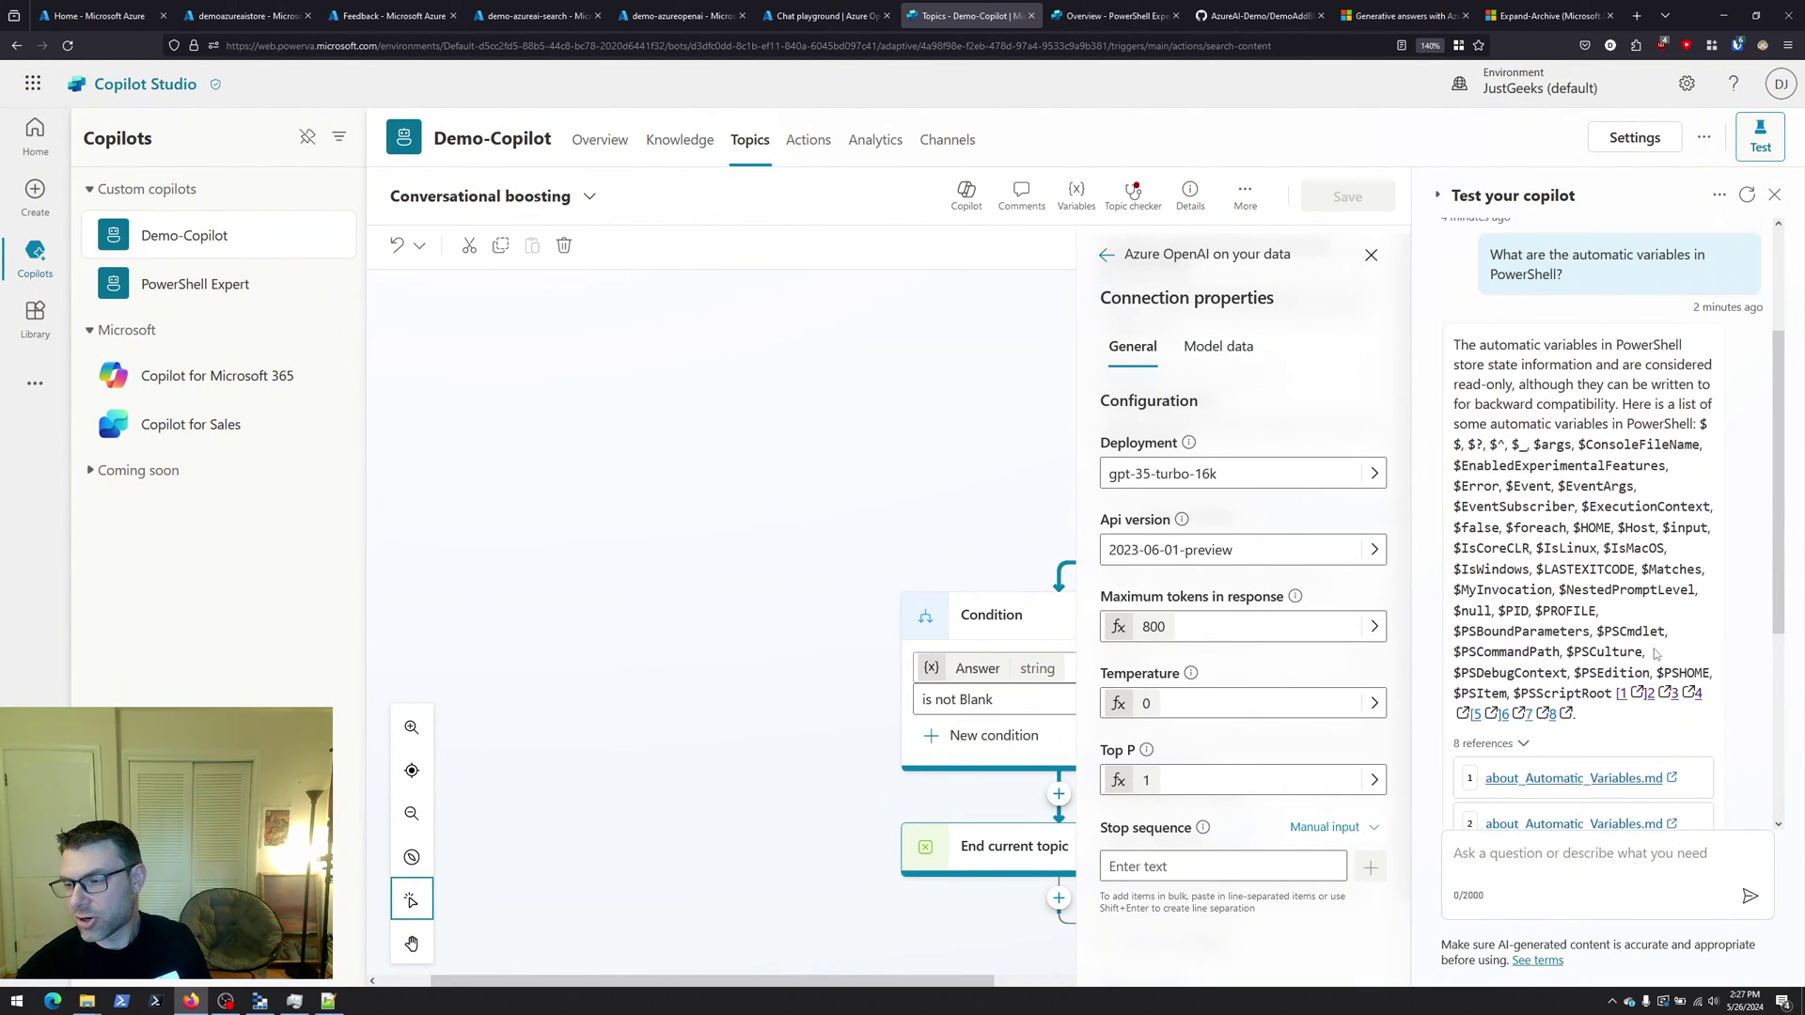
scroll(1655, 650, "down", 2)
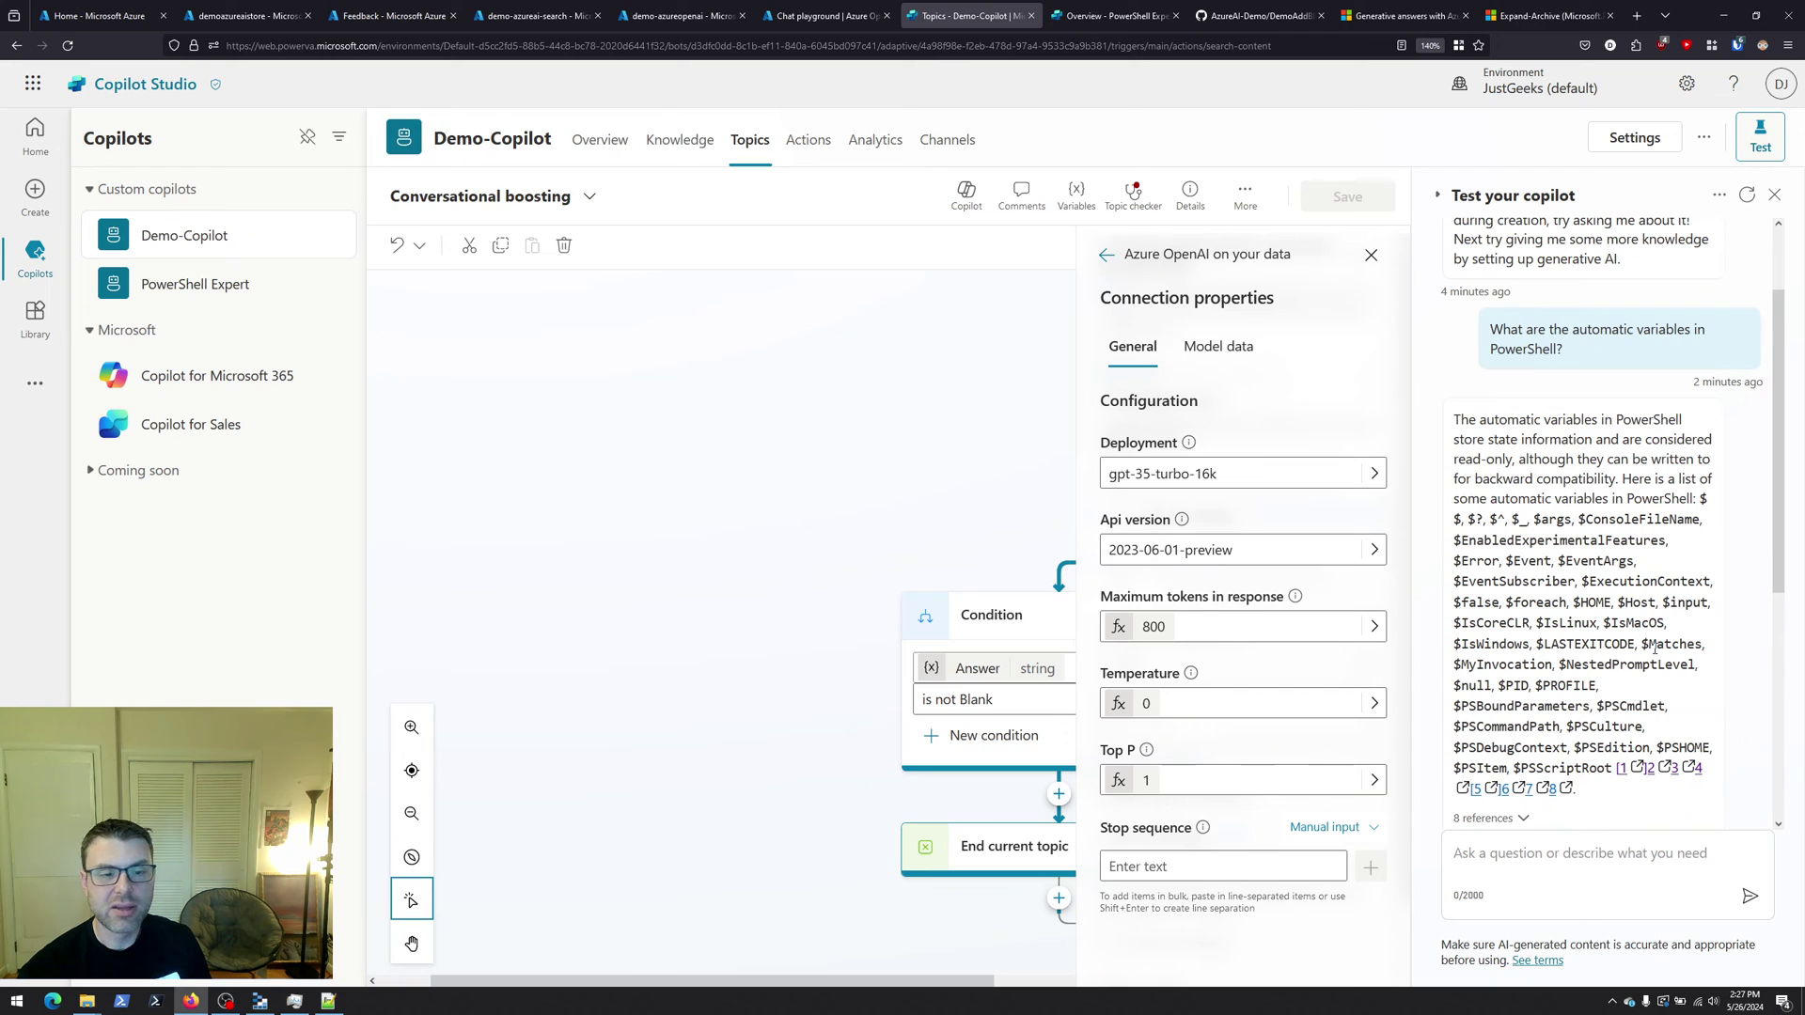
Review the test chat's references and look through Demo-Copilot's overview page down to its publish status
scroll(1654, 648, "down", 4)
scroll(1655, 652, "up", 2)
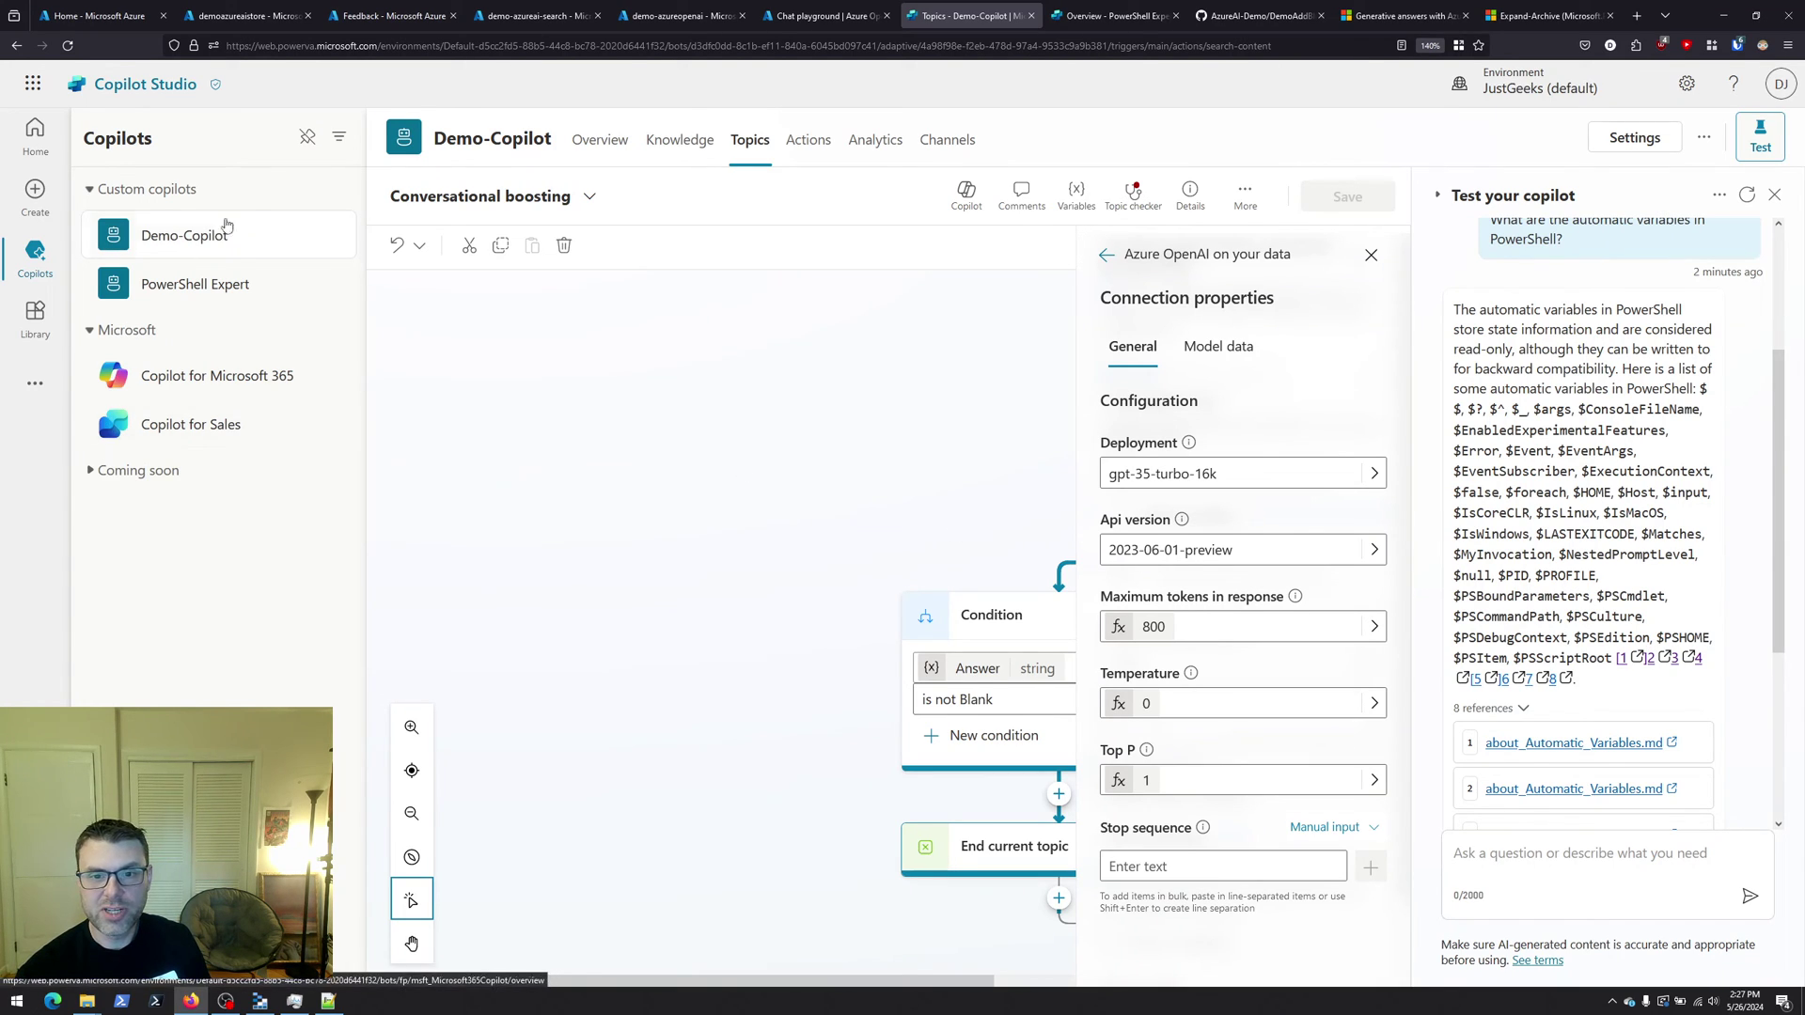
left_click(597, 152)
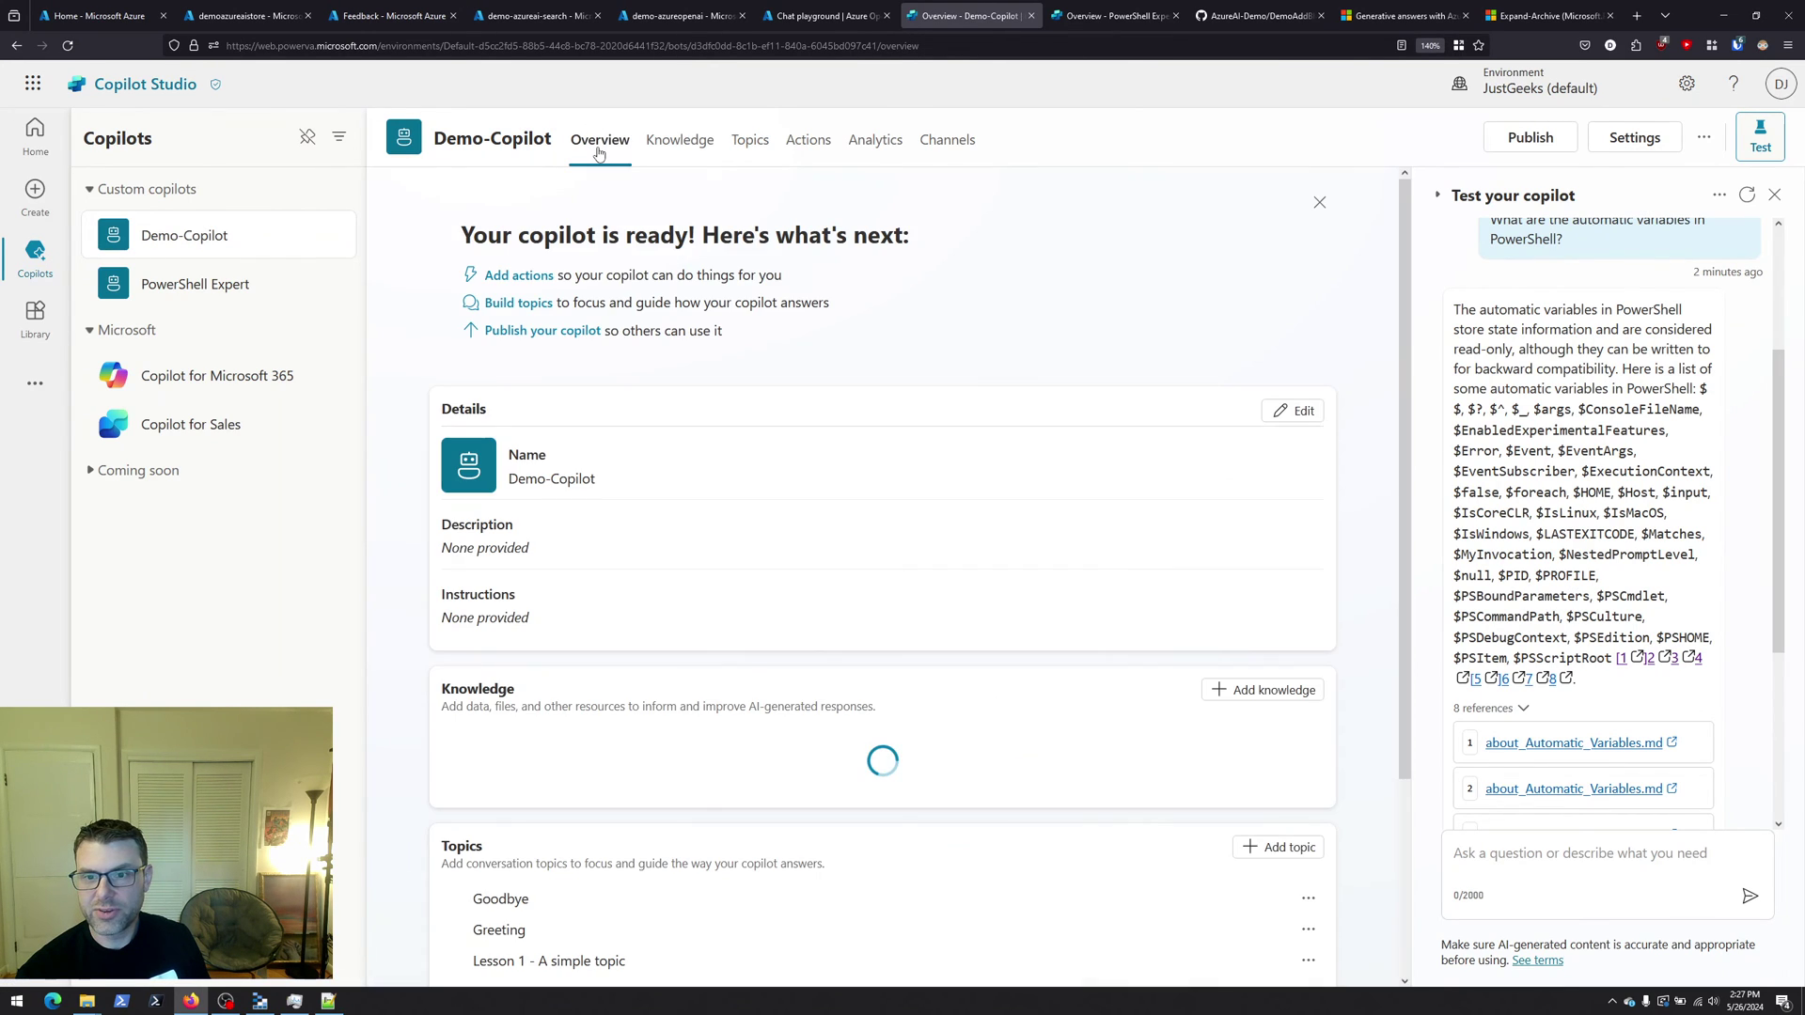
scroll(612, 429, "down", 2)
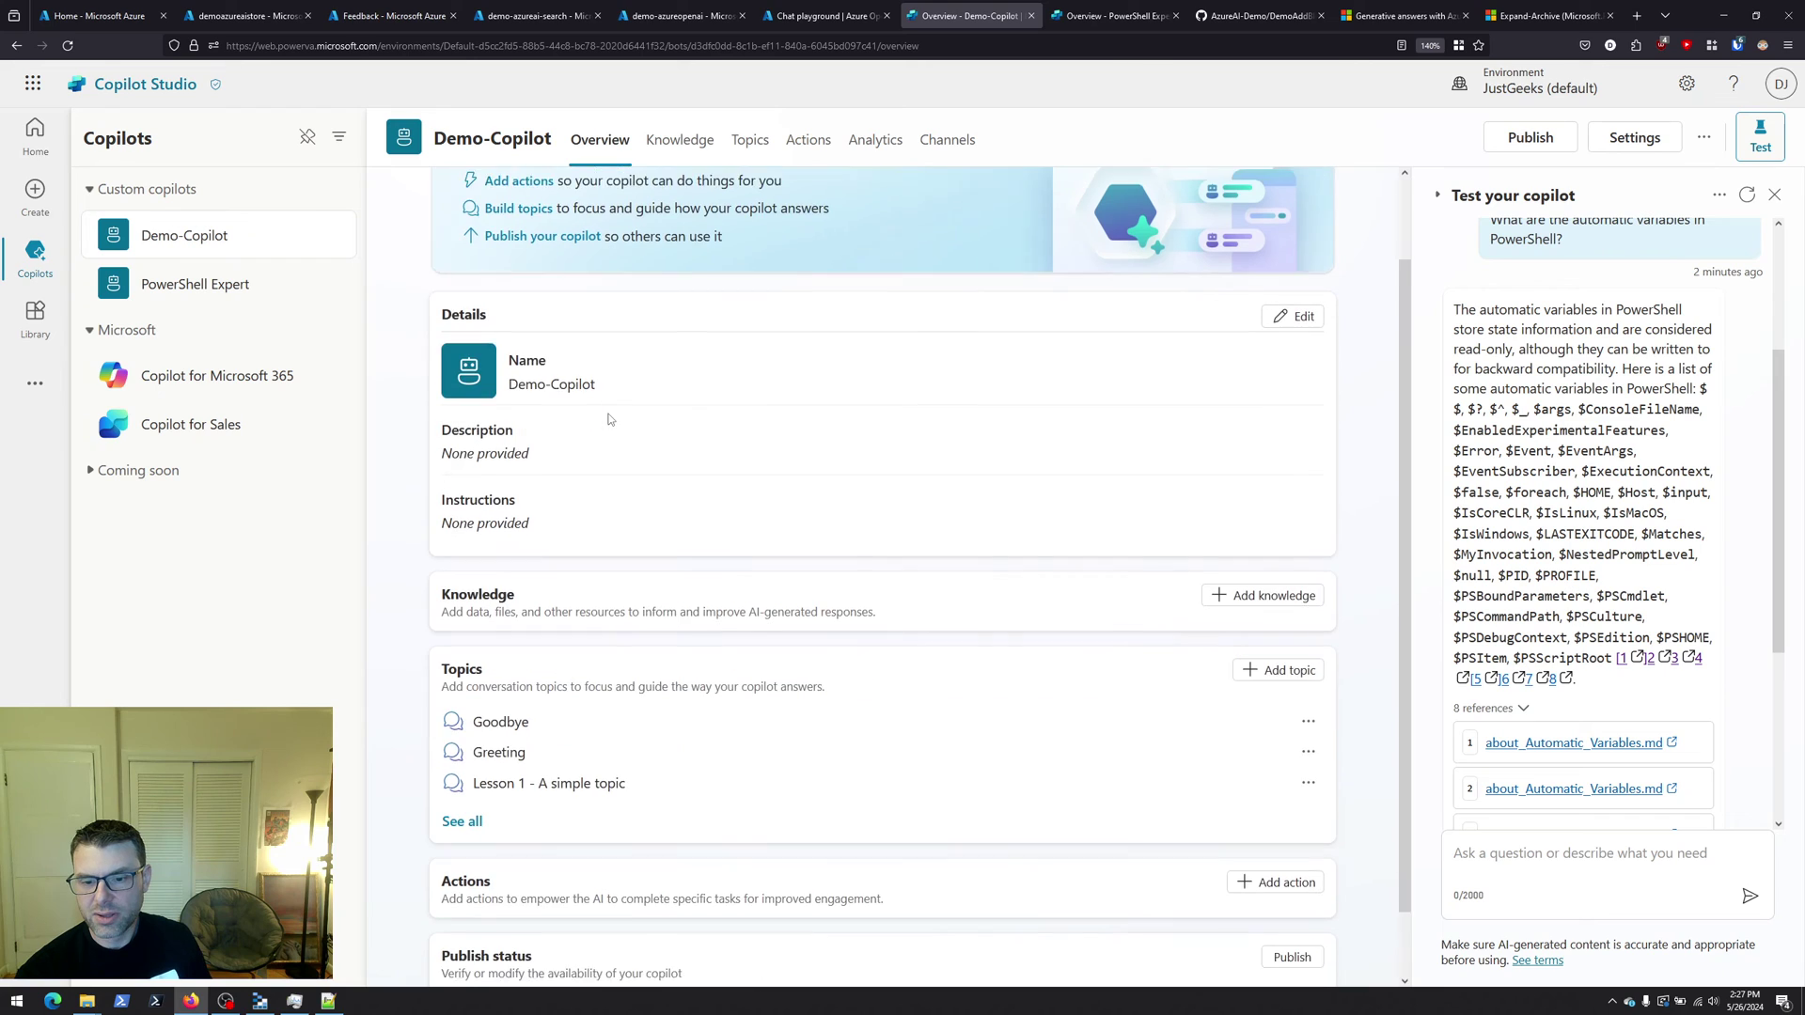
scroll(612, 429, "down", 1)
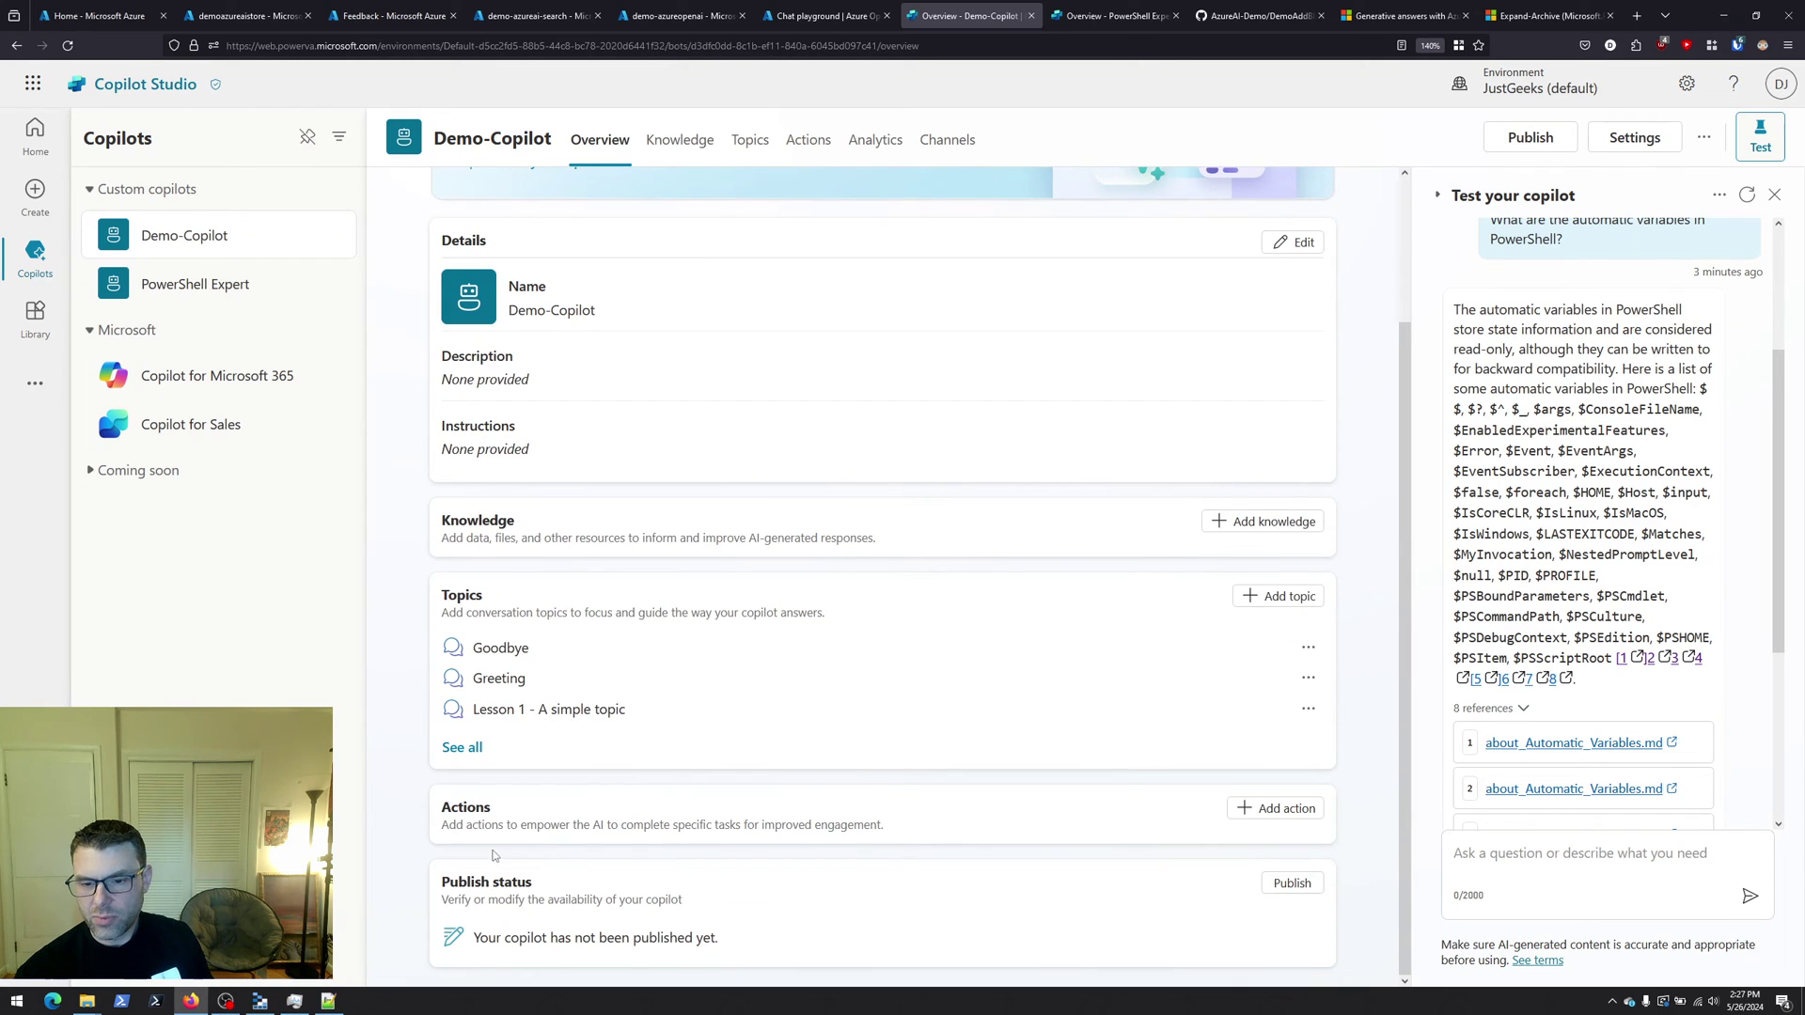
scroll(516, 739, "up", 3)
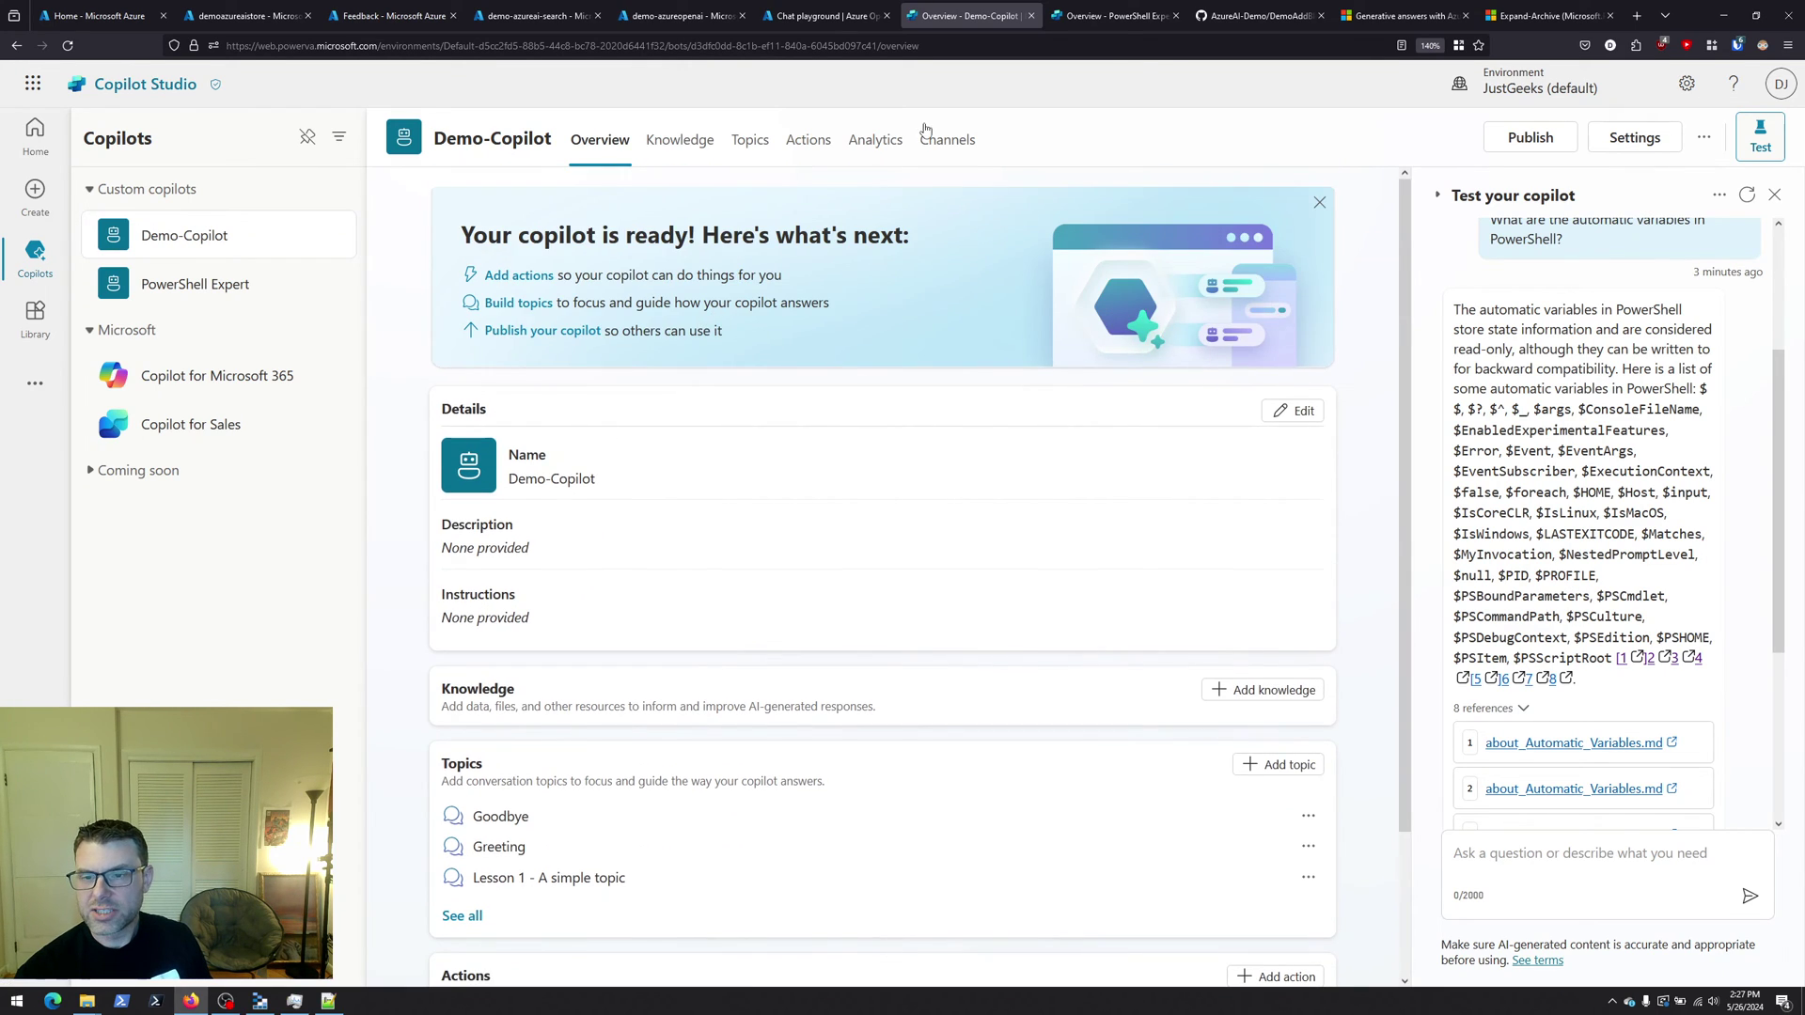
Turn on the Microsoft Teams channel for Demo-Copilot
left_click(944, 150)
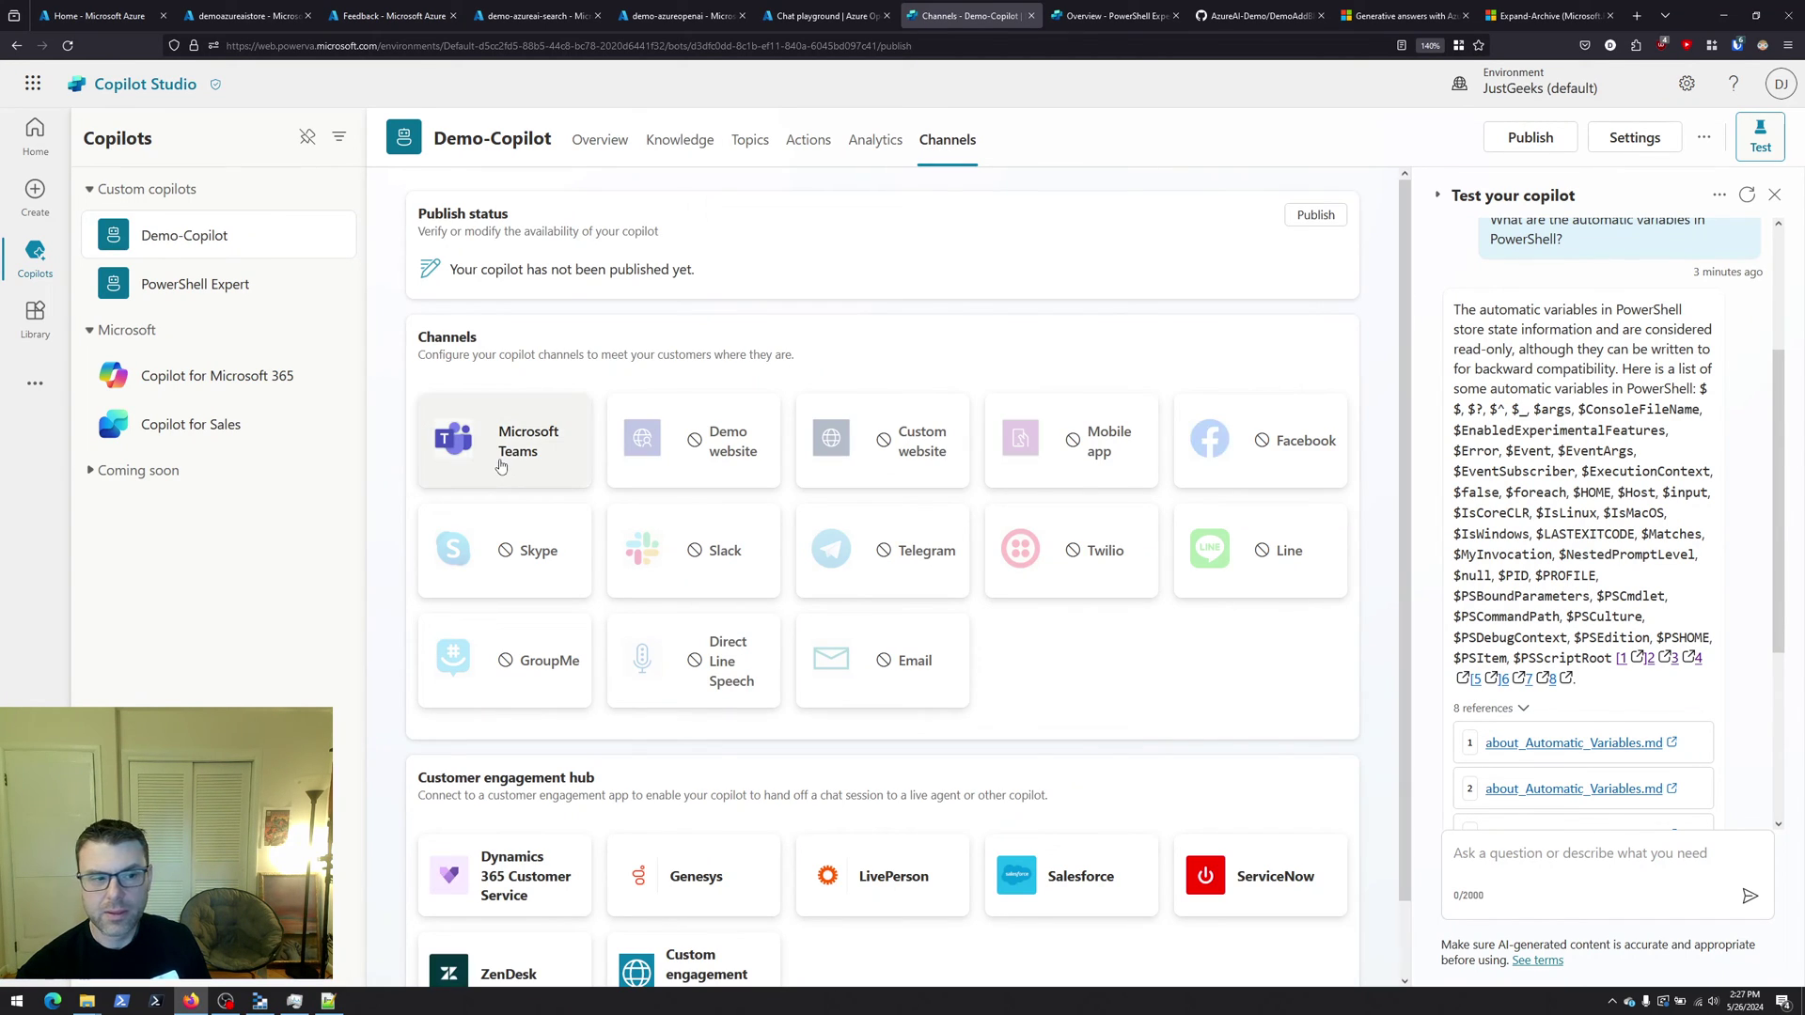
left_click(501, 468)
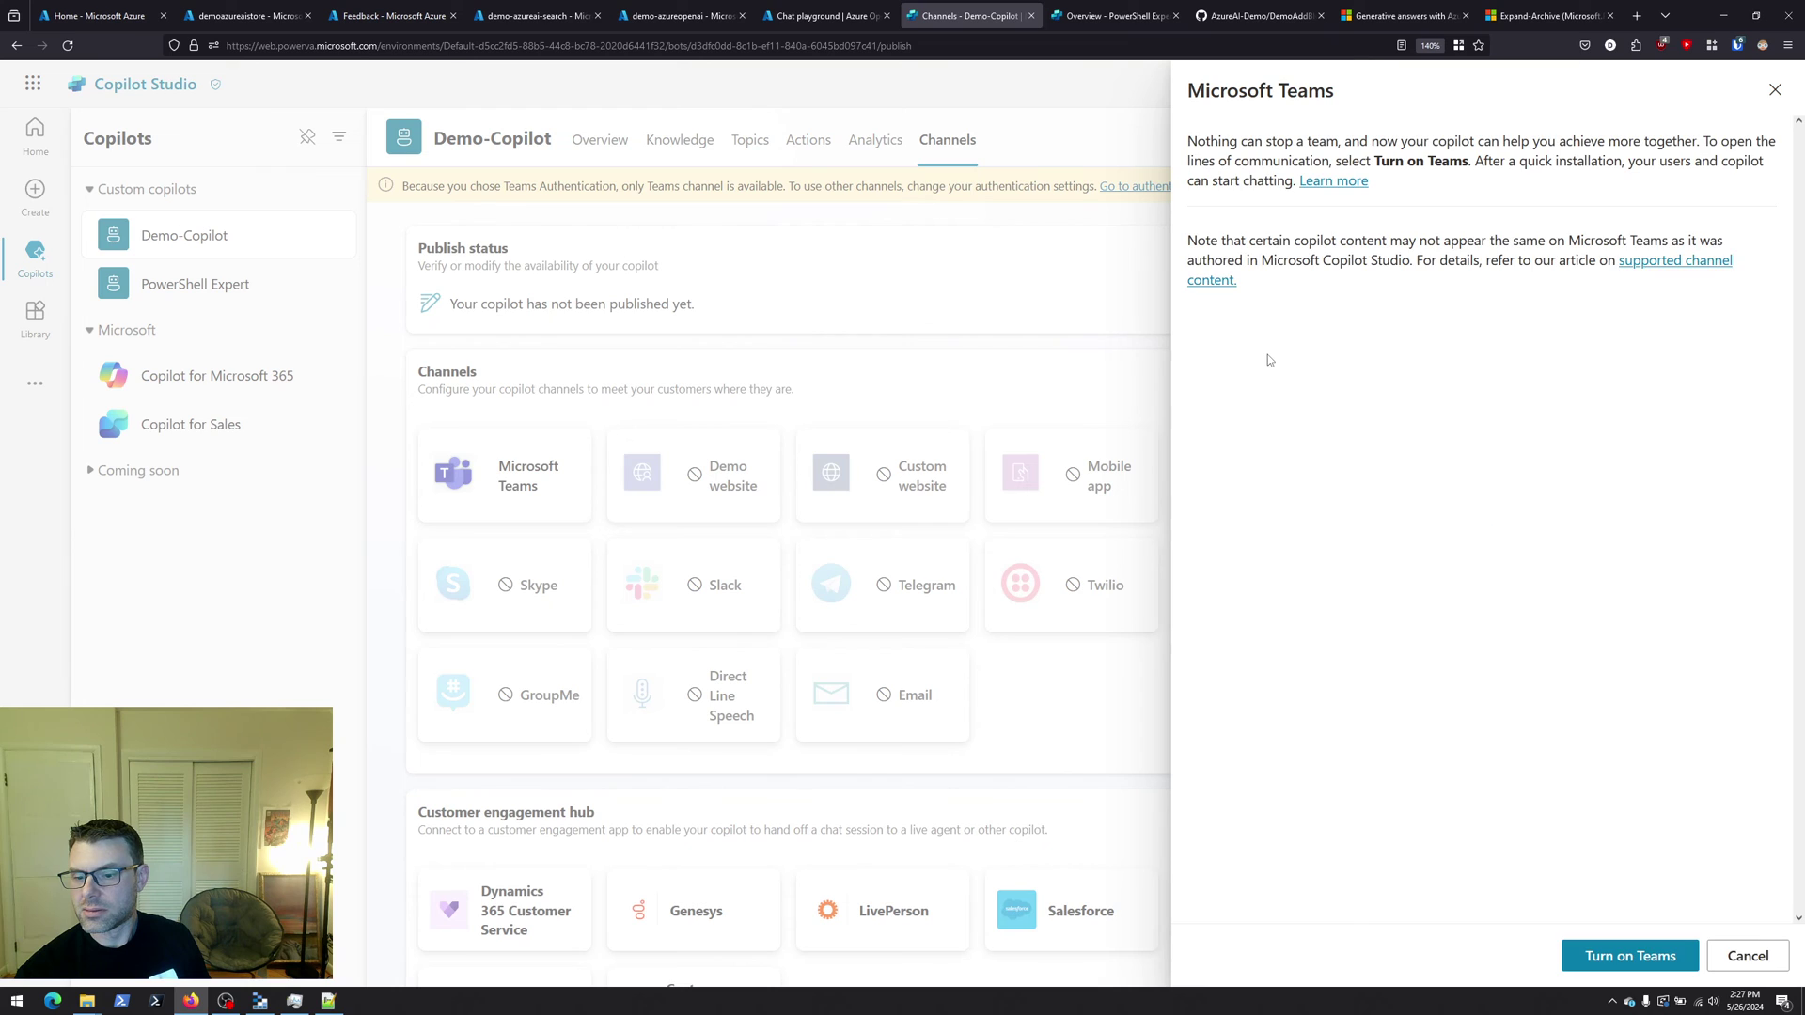
left_click(1674, 966)
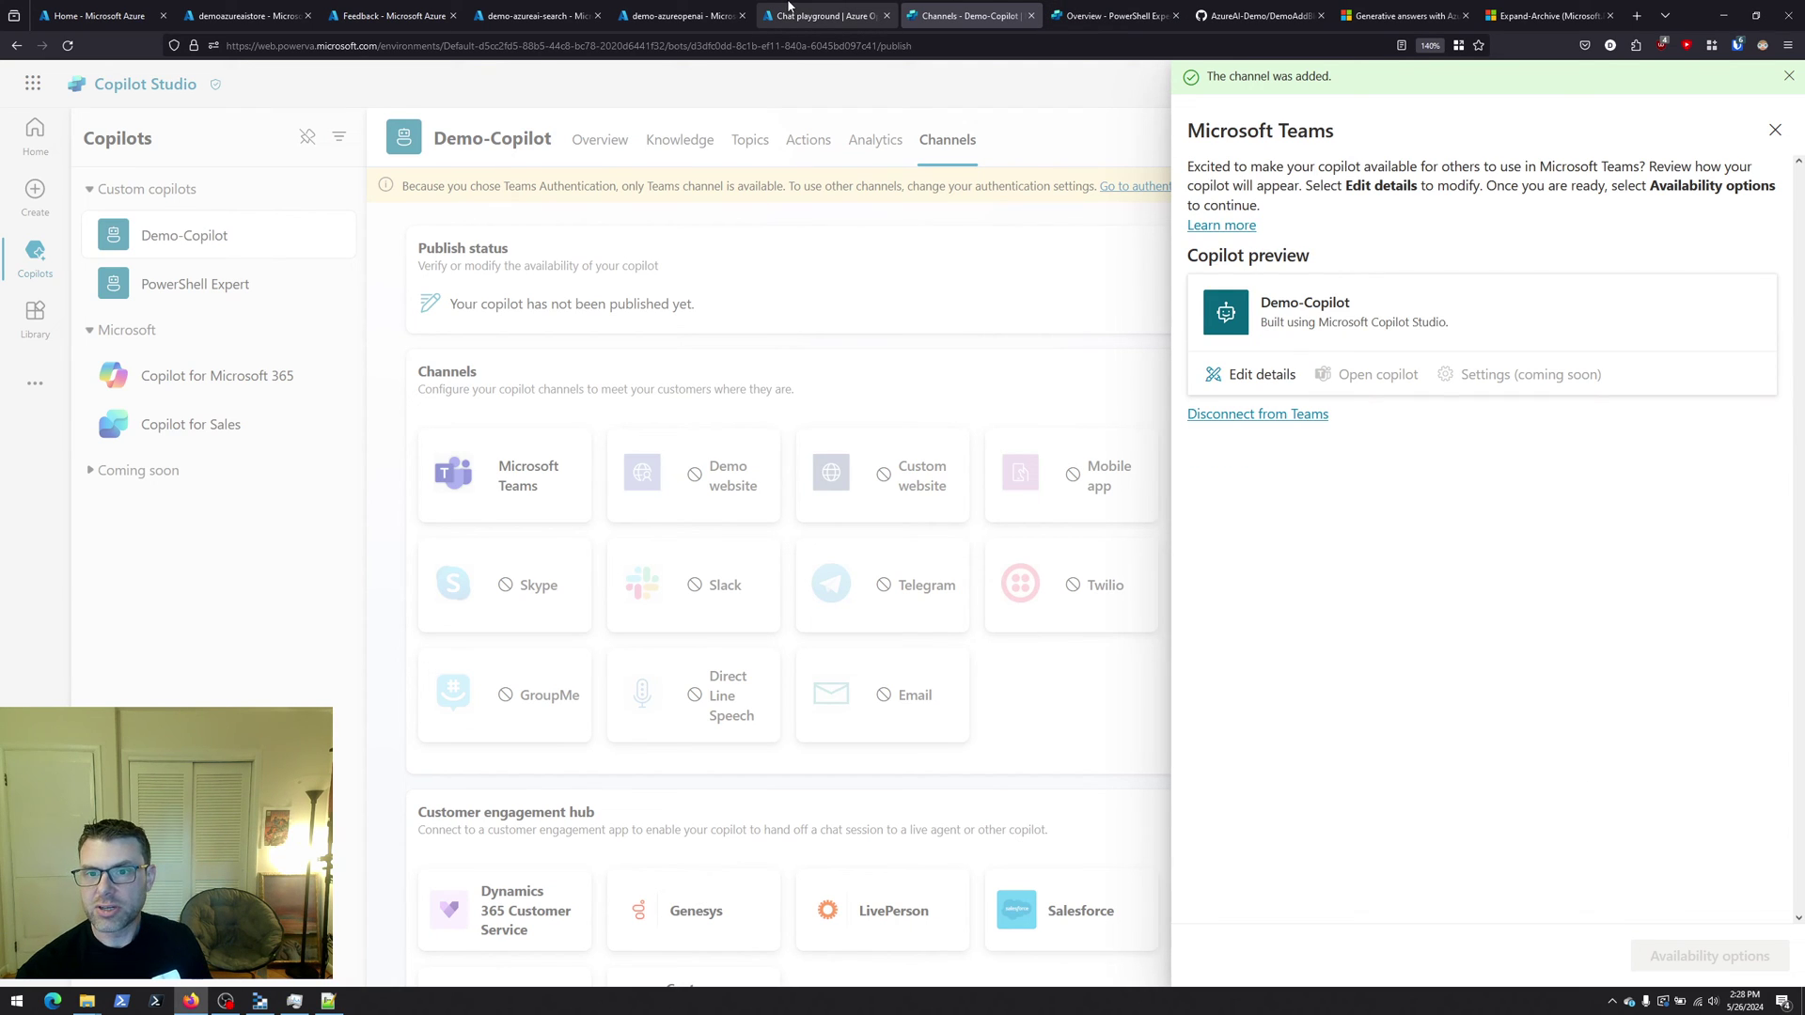
Copy the Microsoft Teams share link of the published PowerShell Expert copilot from its Teams availability options
left_click(1086, 13)
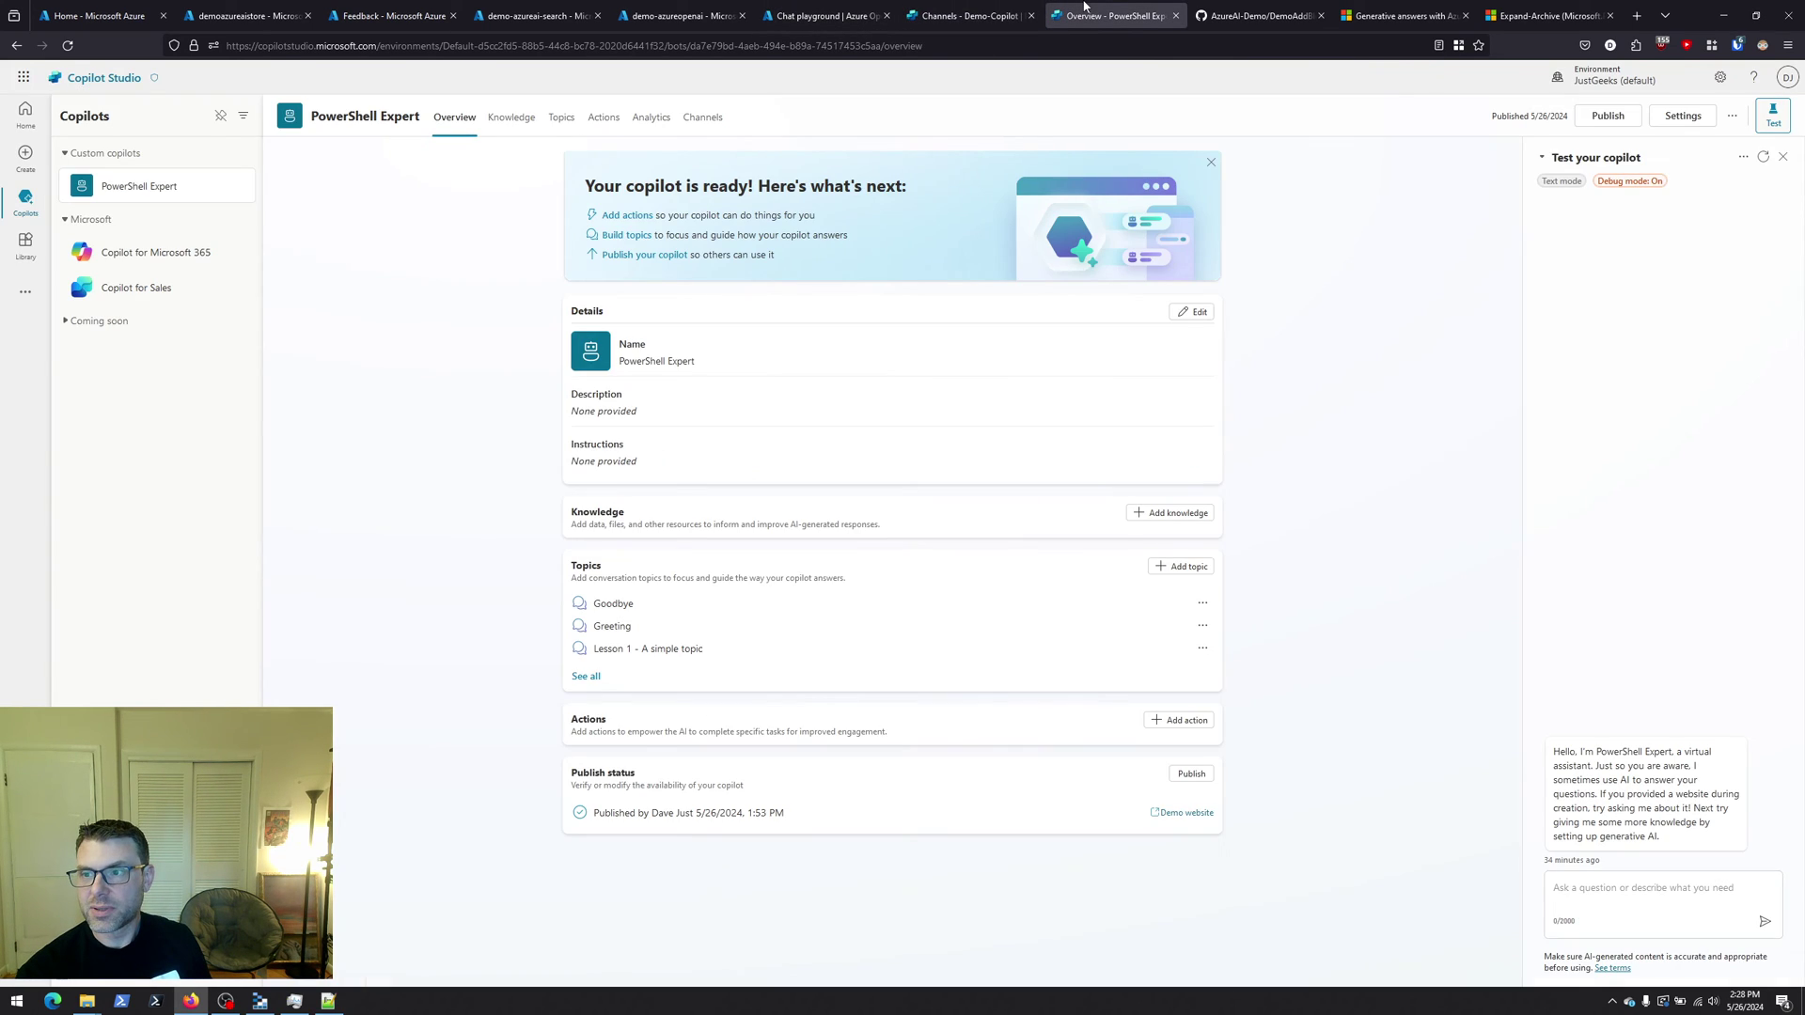
left_click(701, 120)
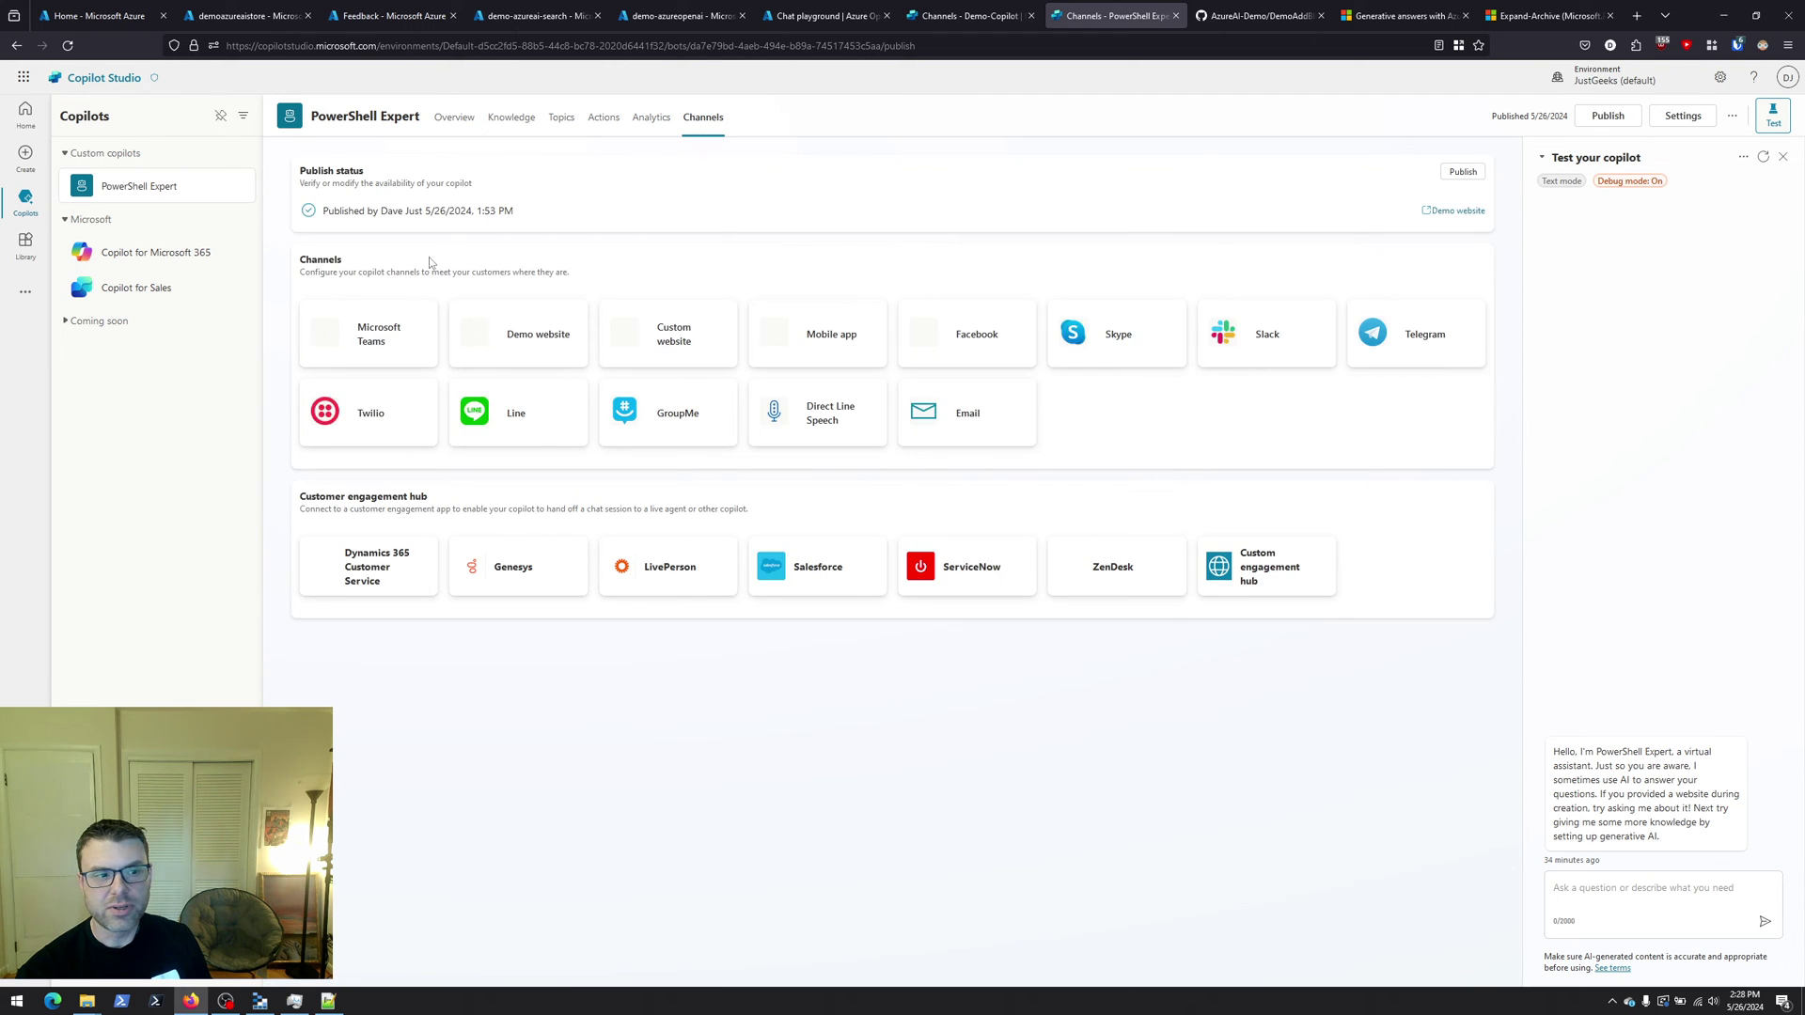
left_click(379, 342)
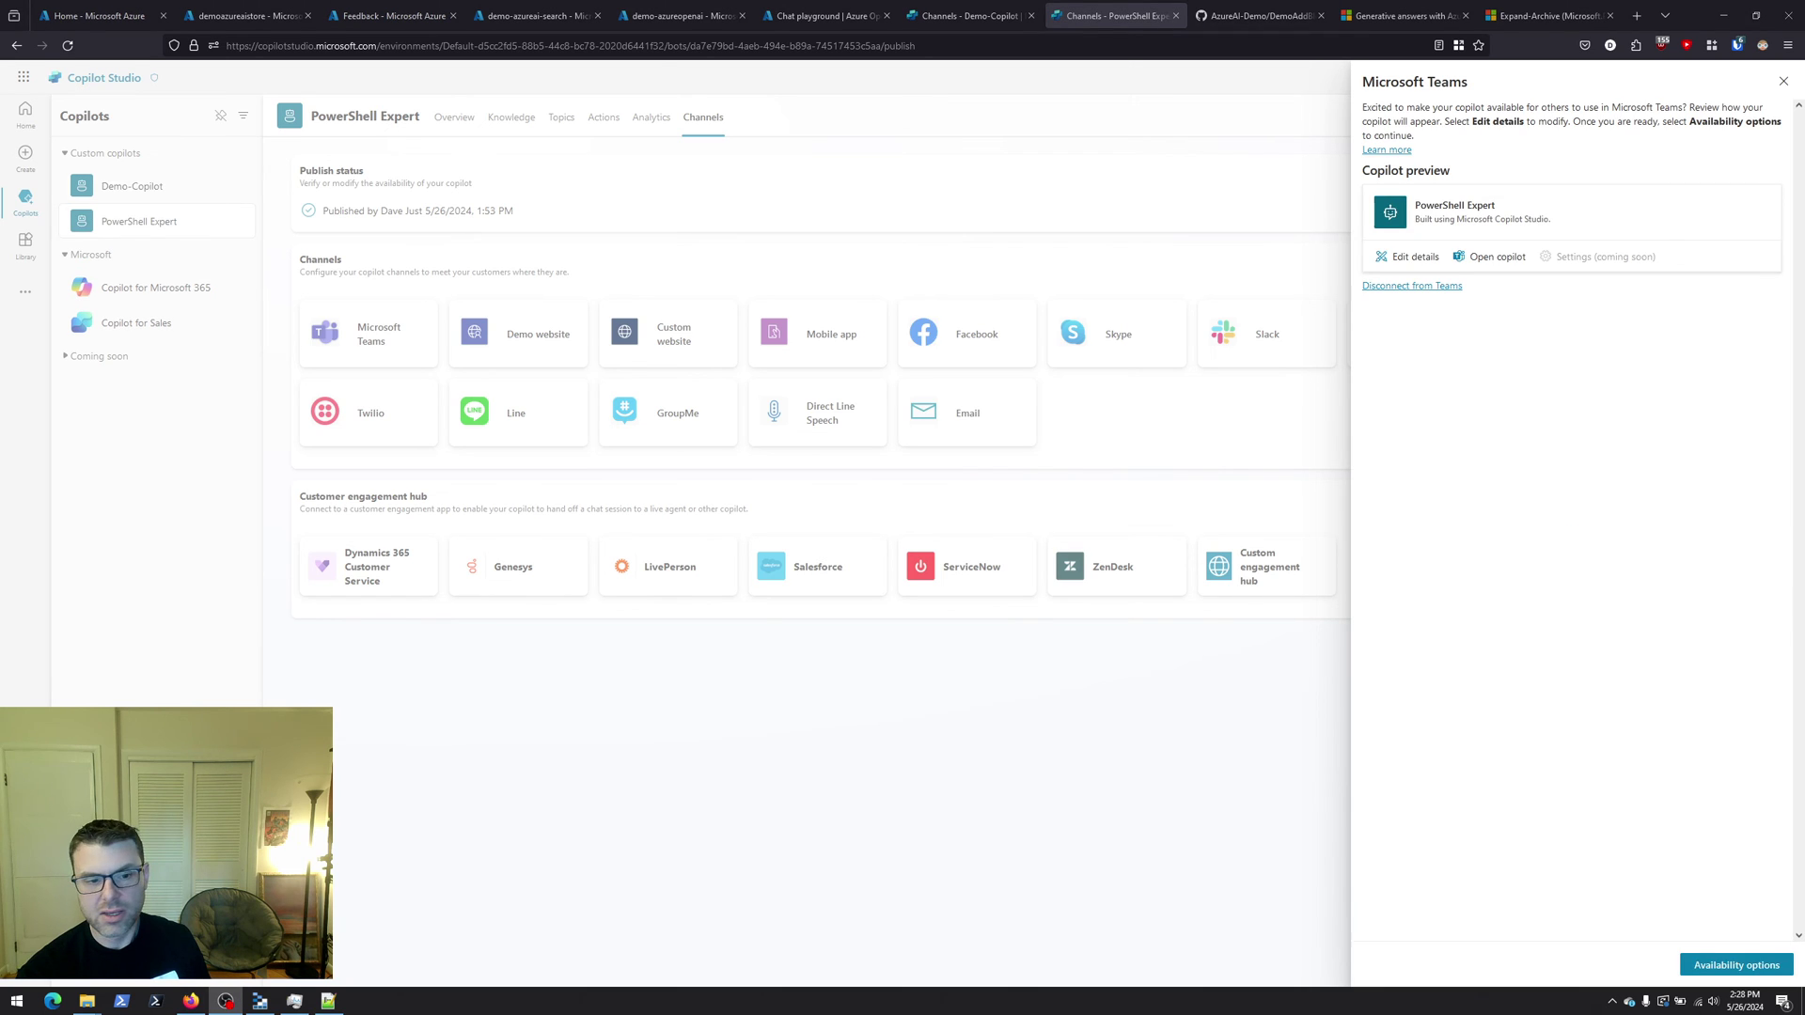
left_click(1651, 959)
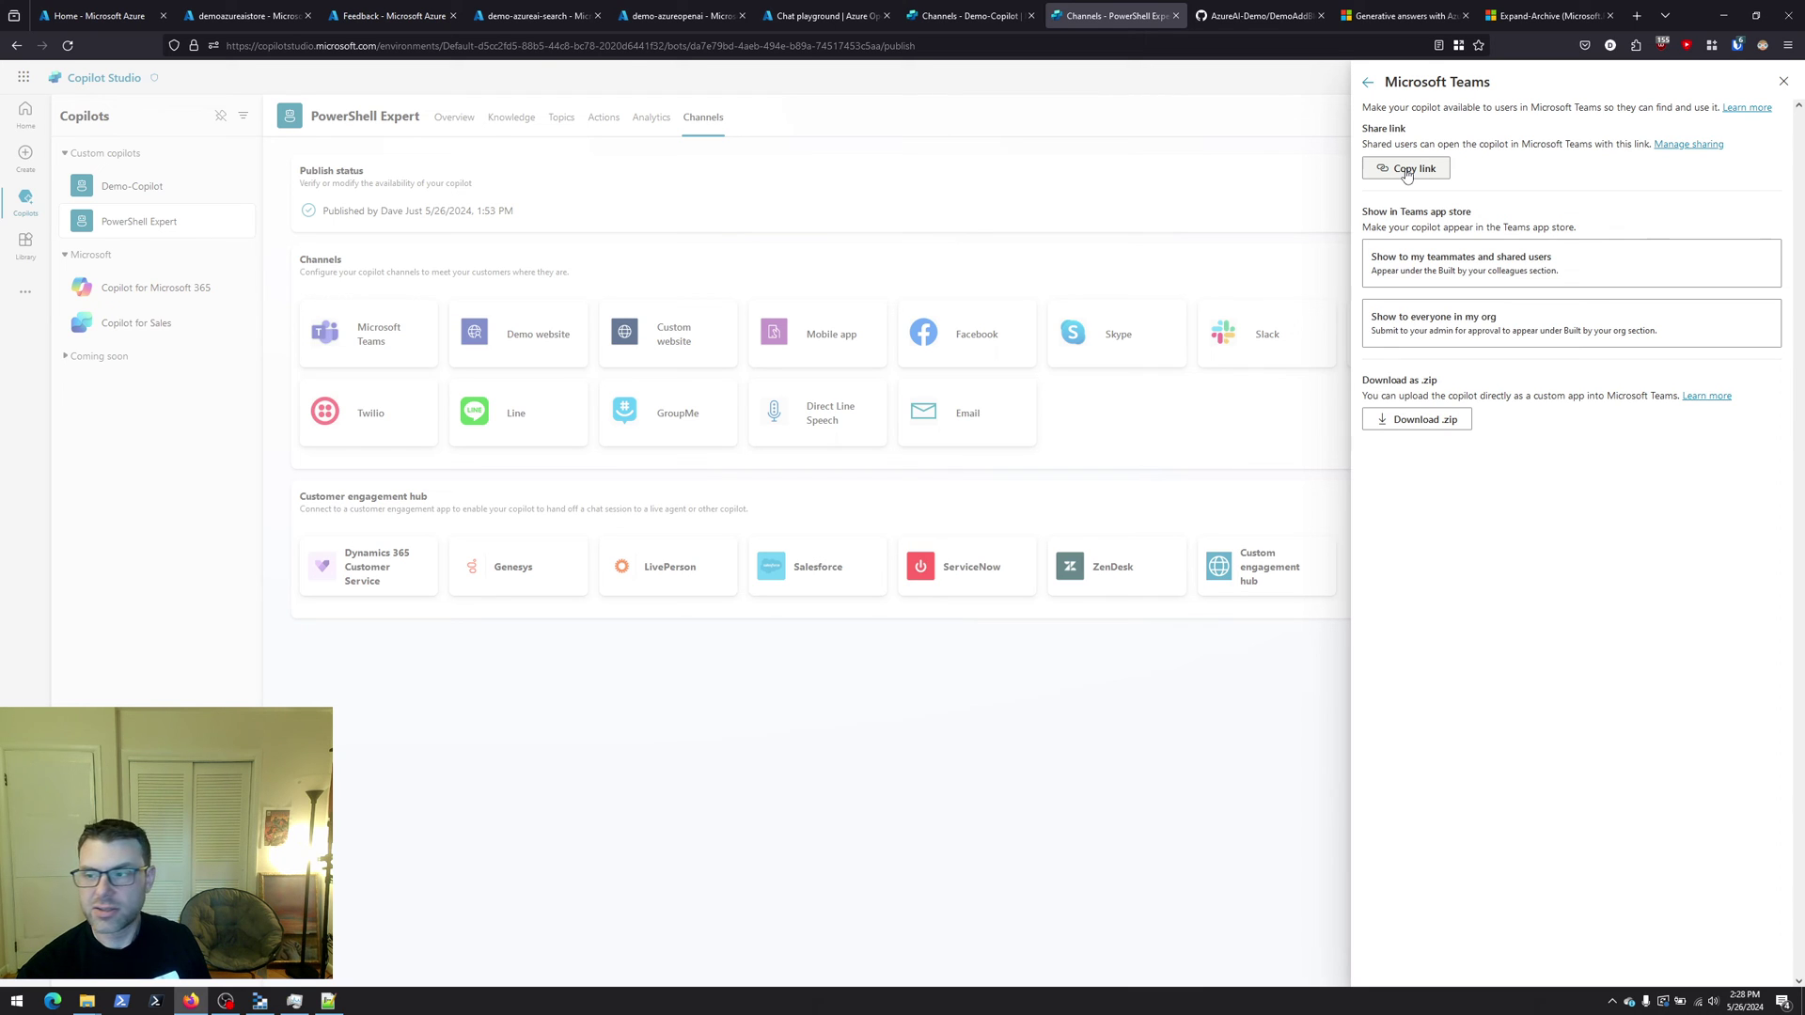
left_click(1407, 171)
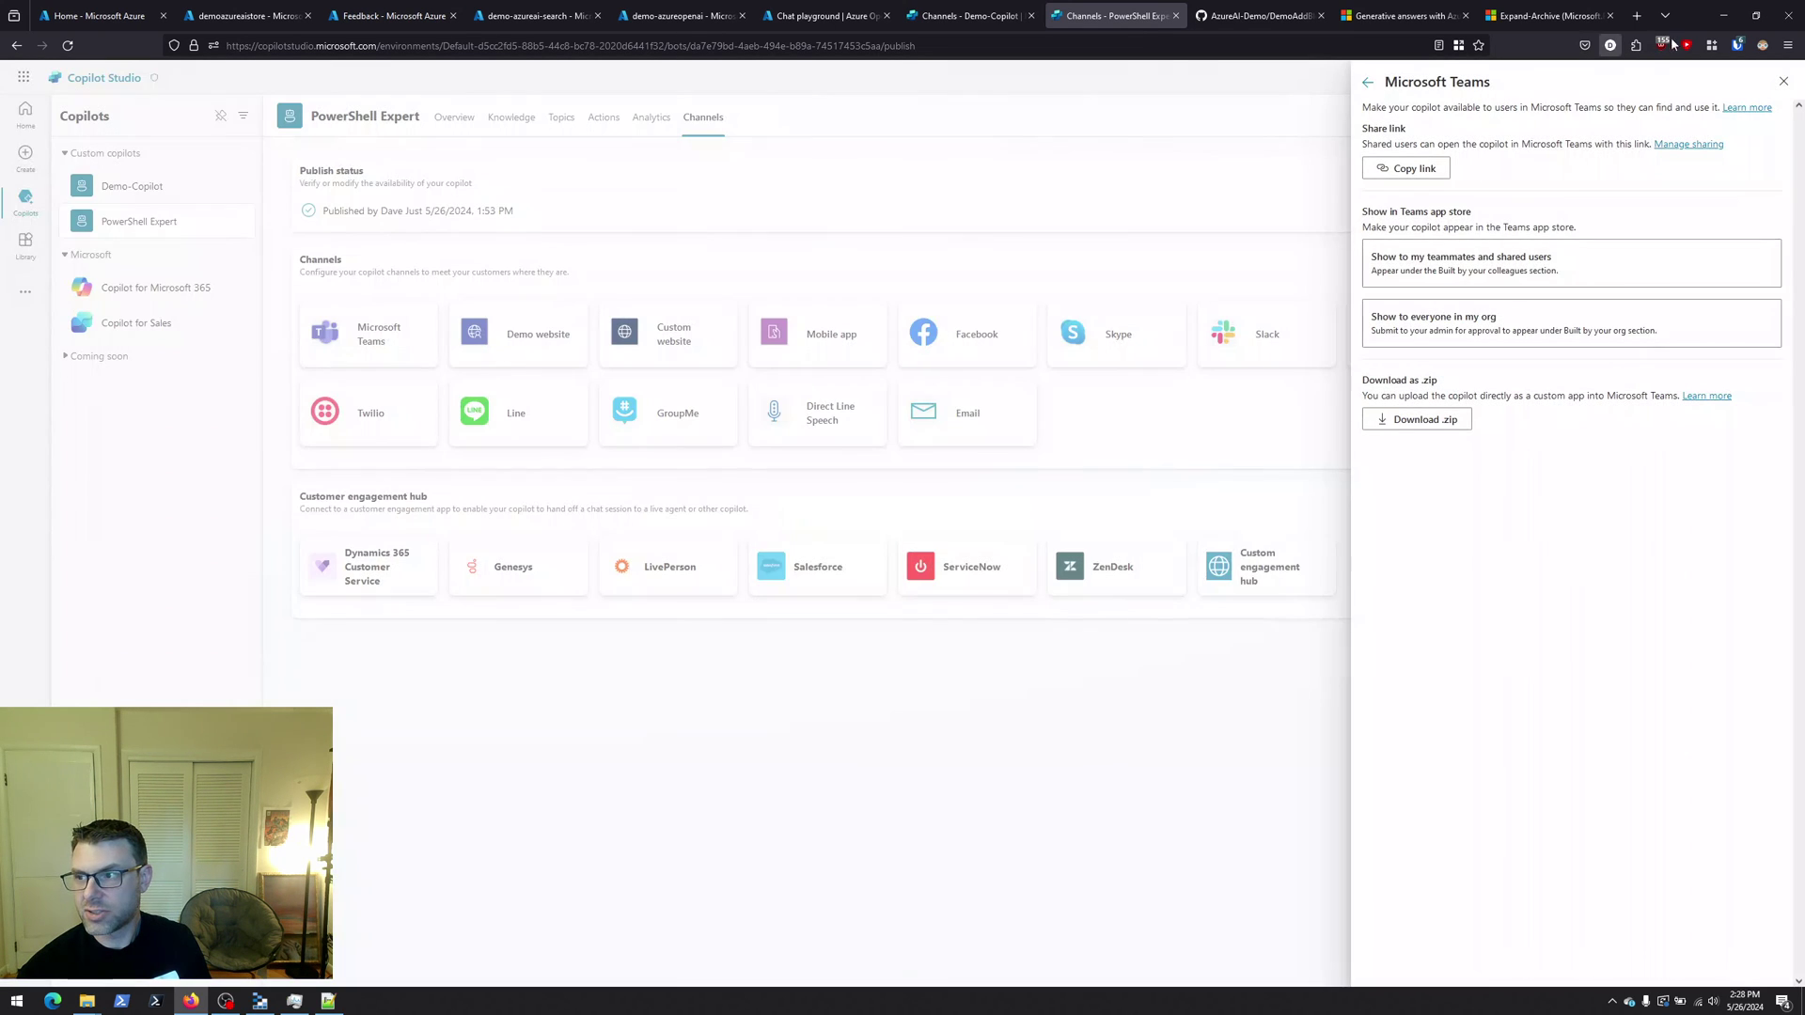
Load the copied share link in a new browser tab and open PowerShell Expert in the Teams web app, dismissing the OneDrive notice
left_click(1636, 16)
key("ctrl+v")
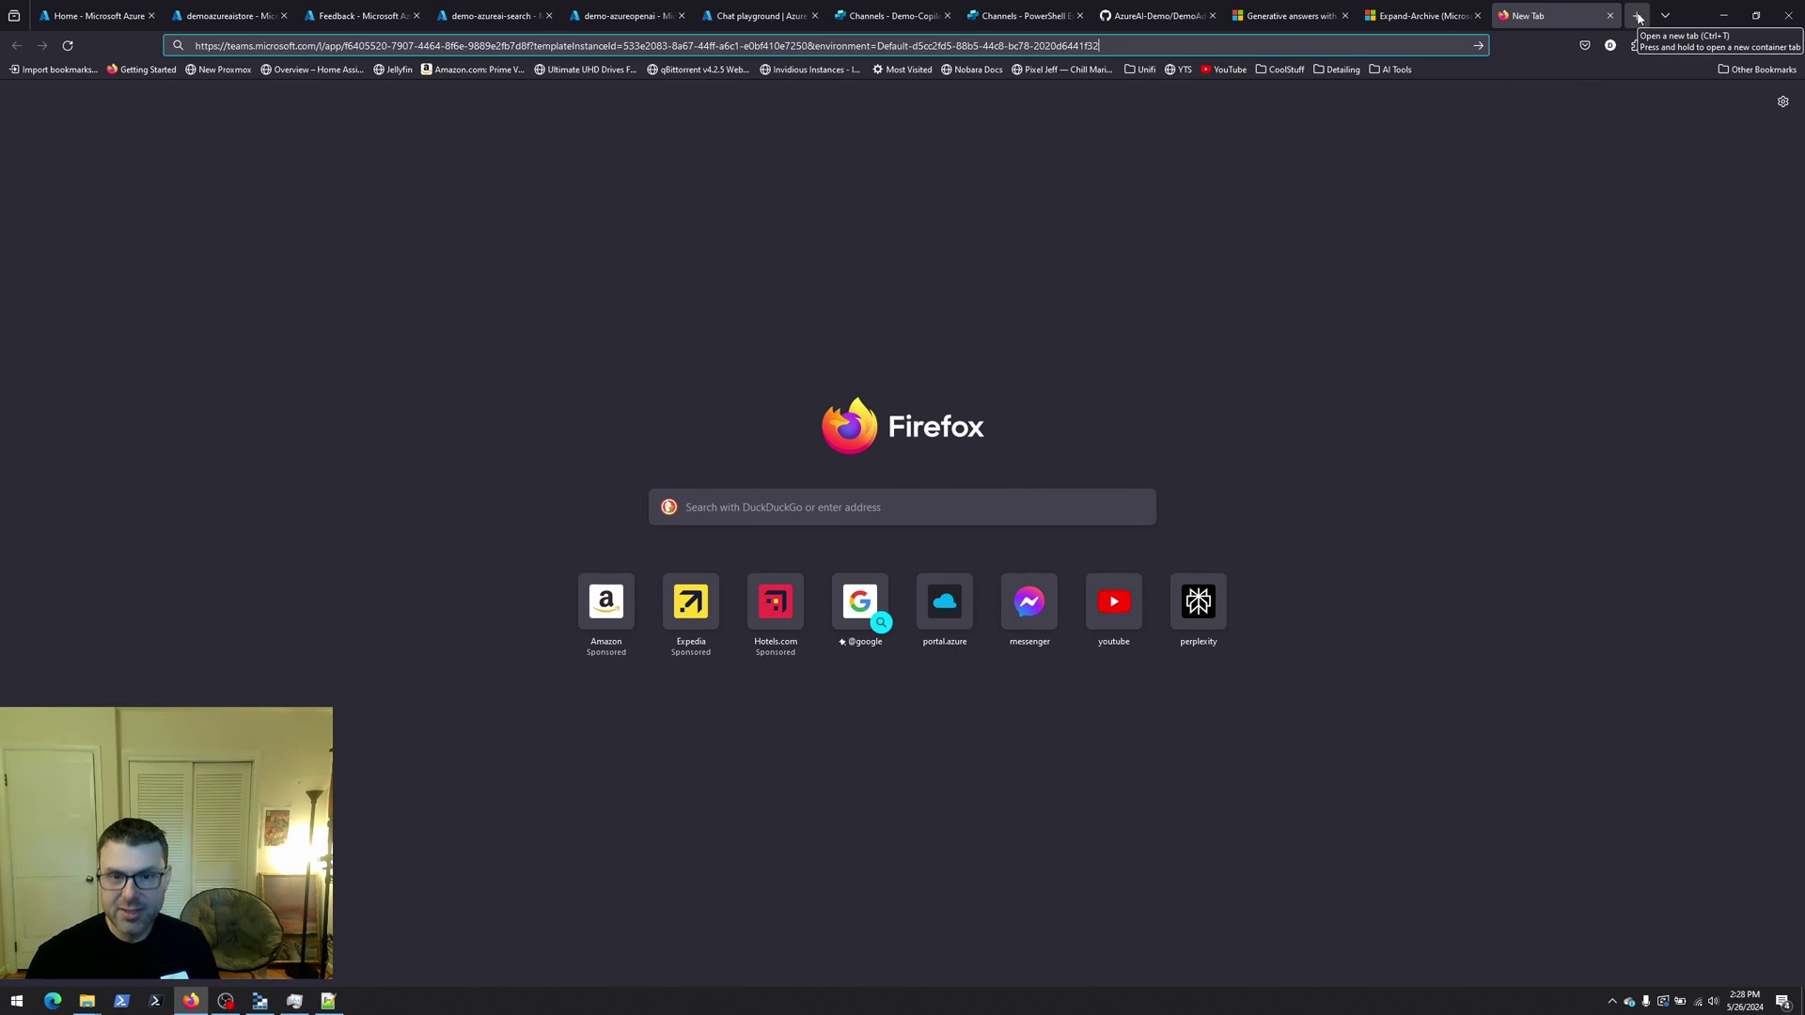
key("Return")
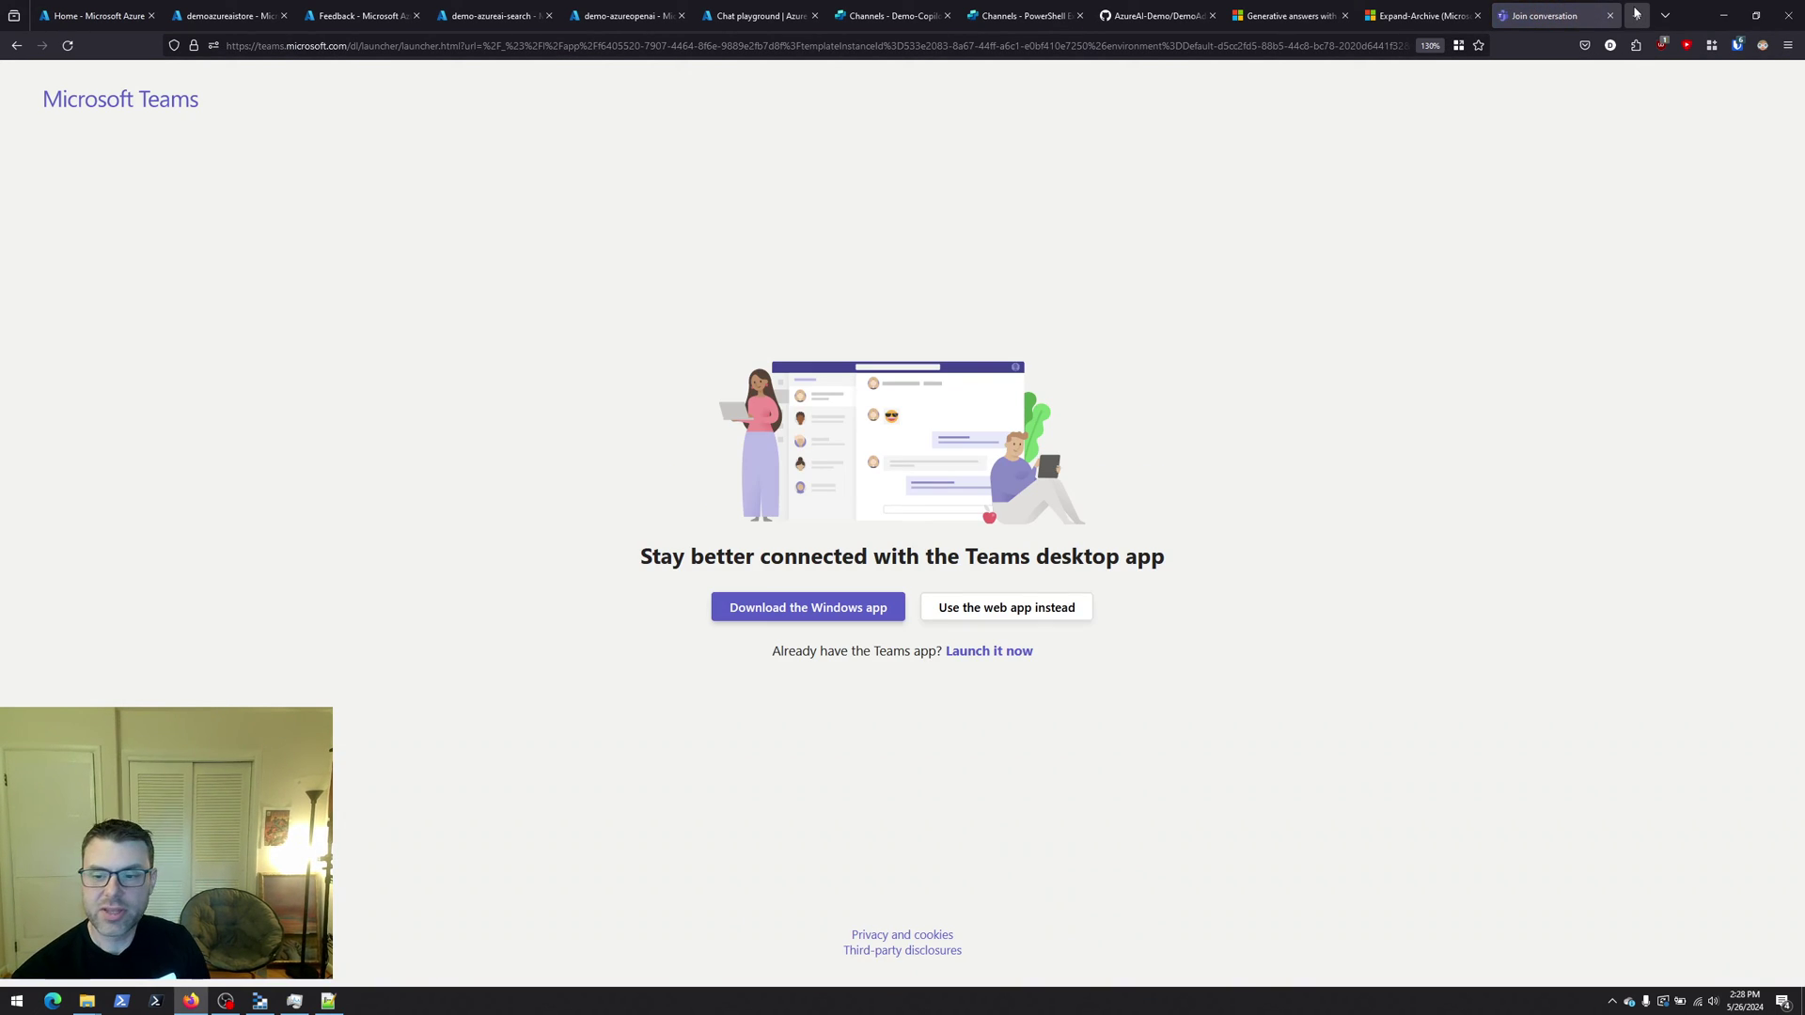
left_click(1015, 609)
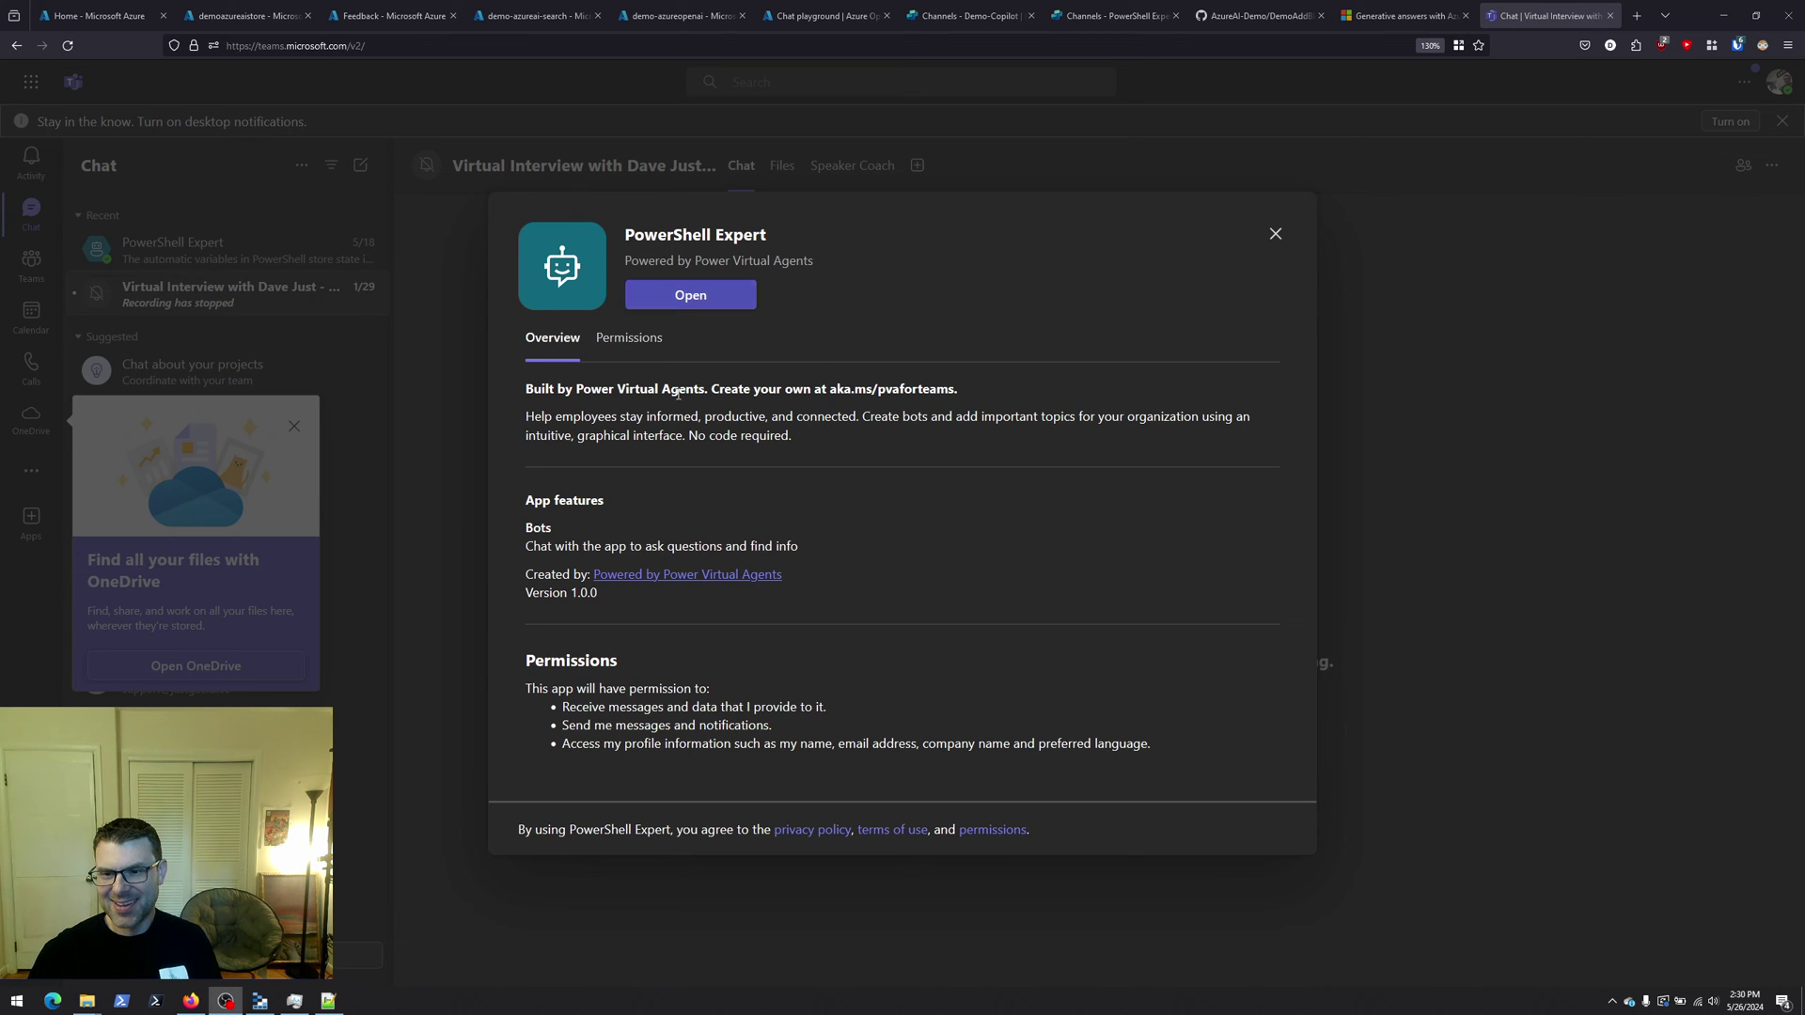
left_click(704, 301)
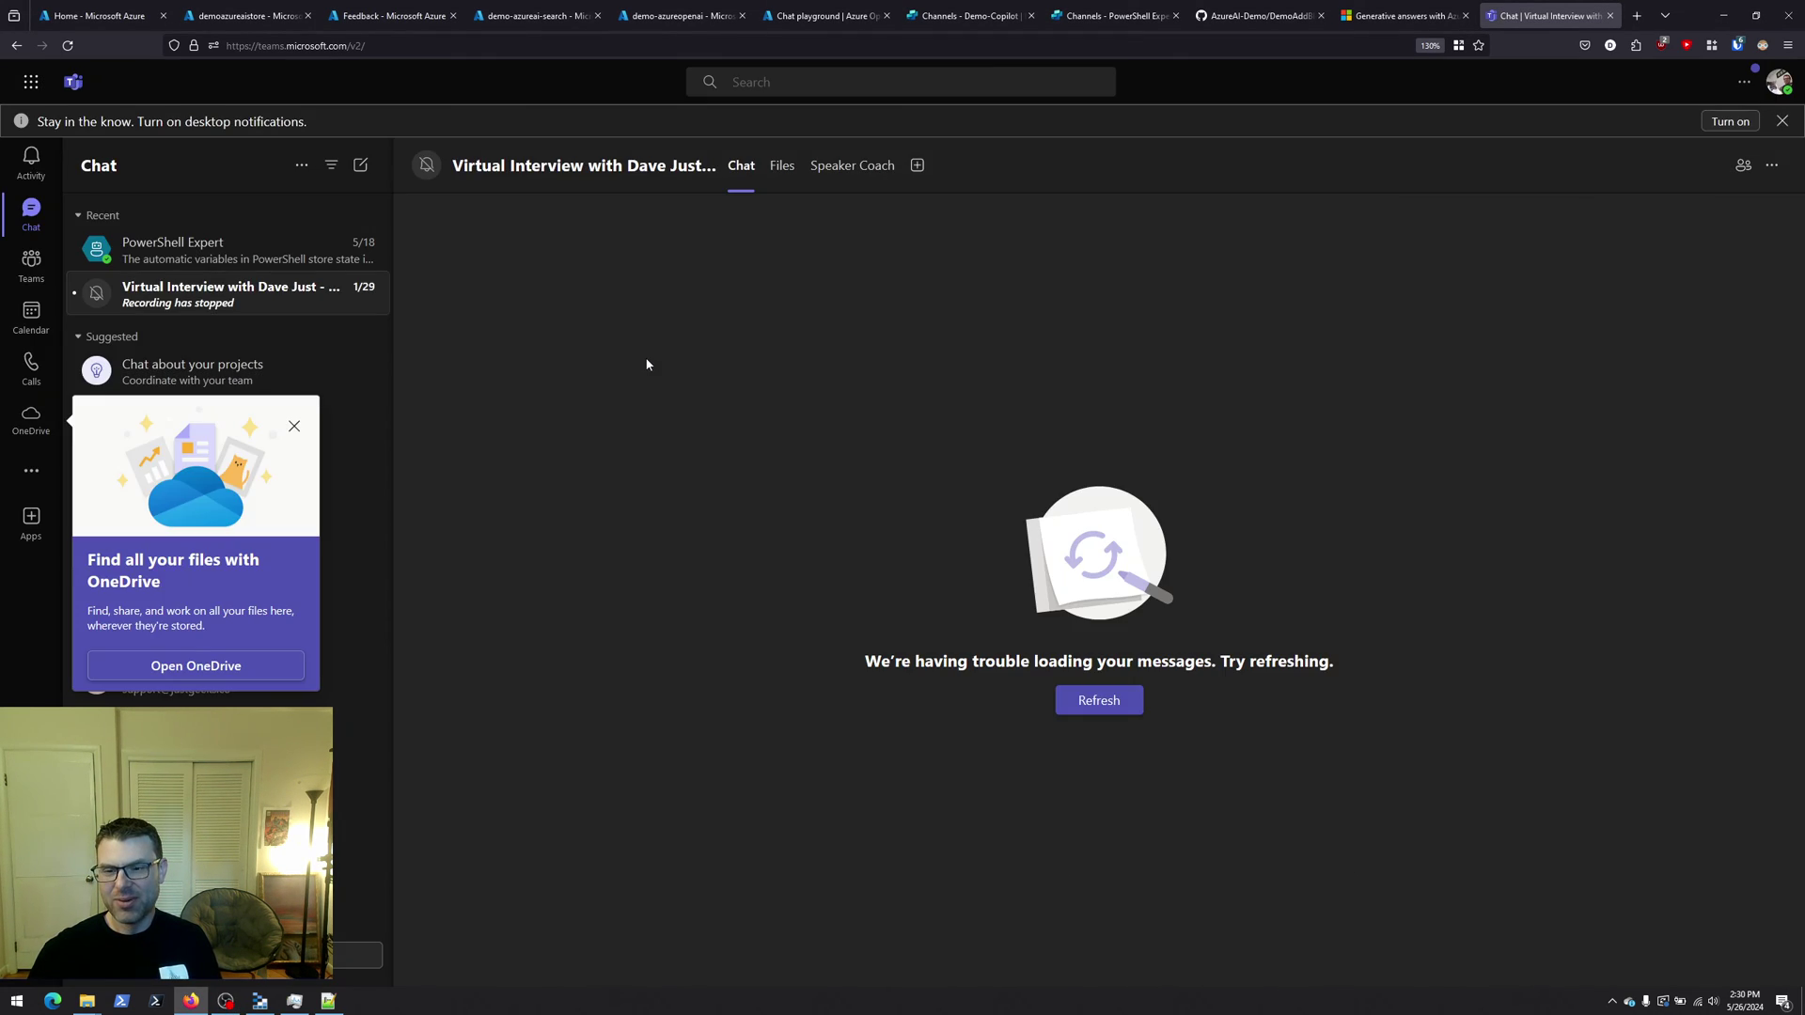
left_click(294, 427)
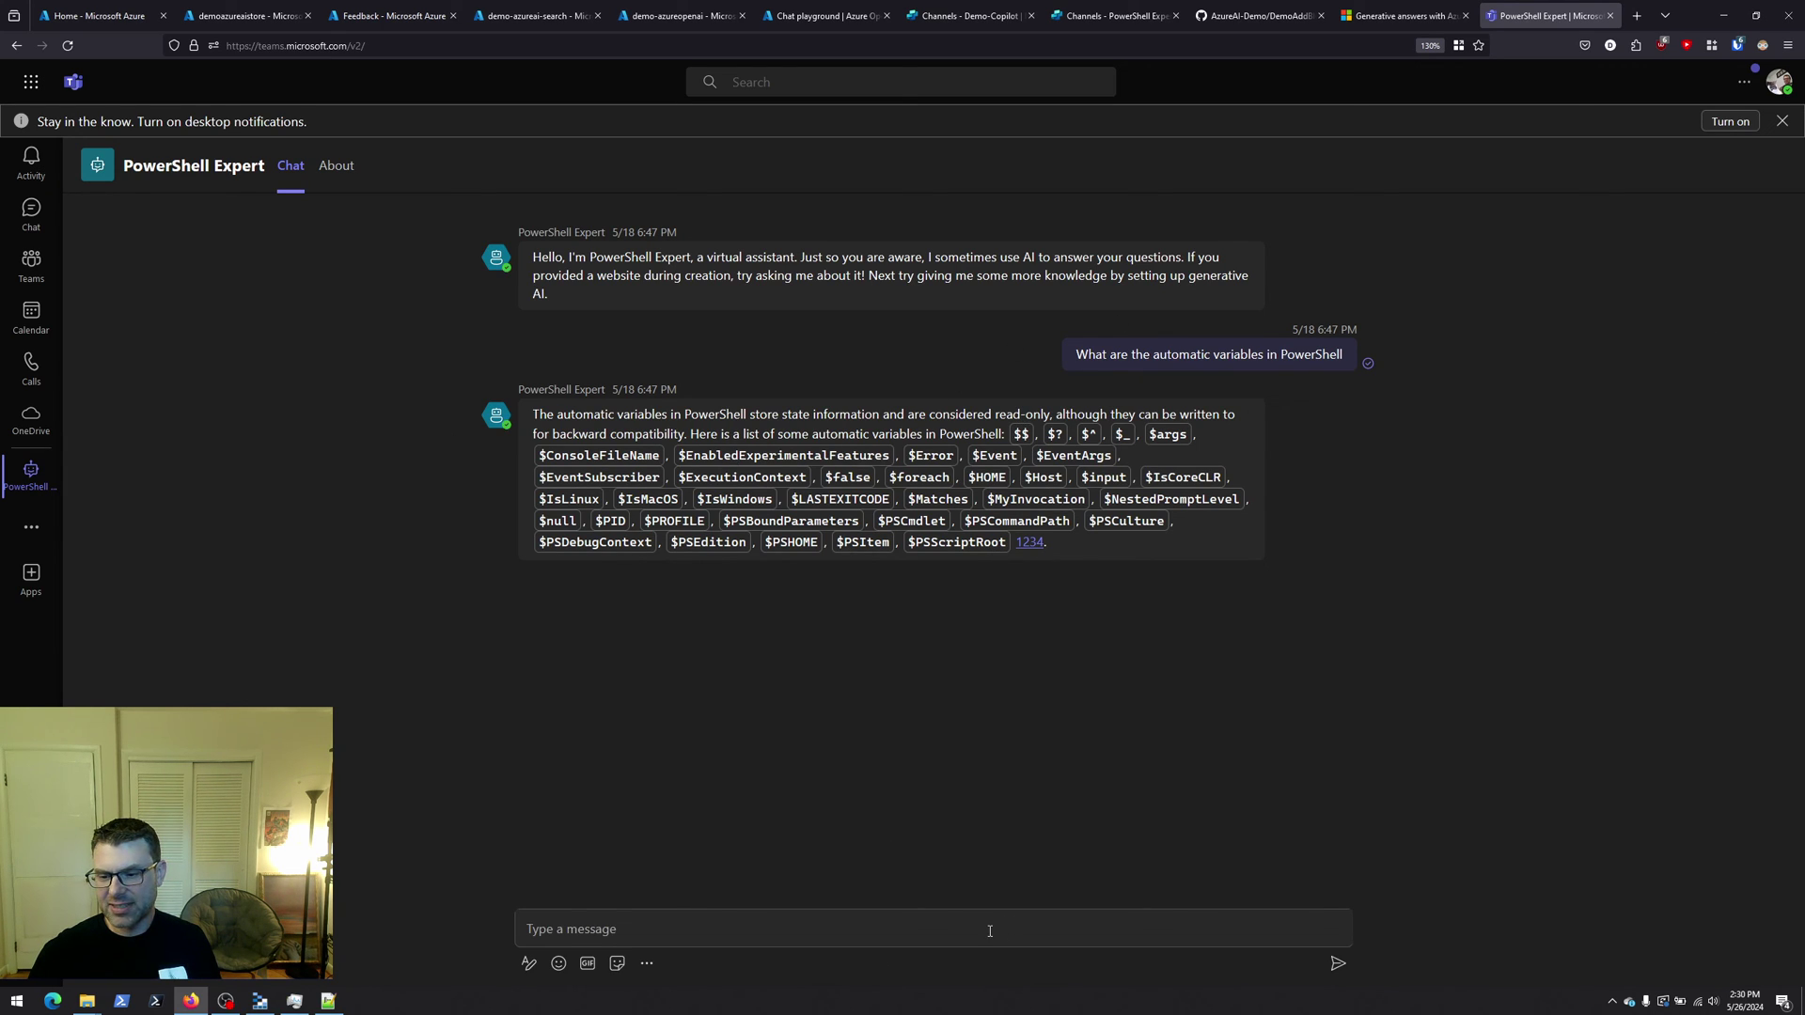
Ask PowerShell Expert in the Teams chat "How do I list all files recursively in a directory with powershell", correcting the misspelled word before sending
left_click(949, 932)
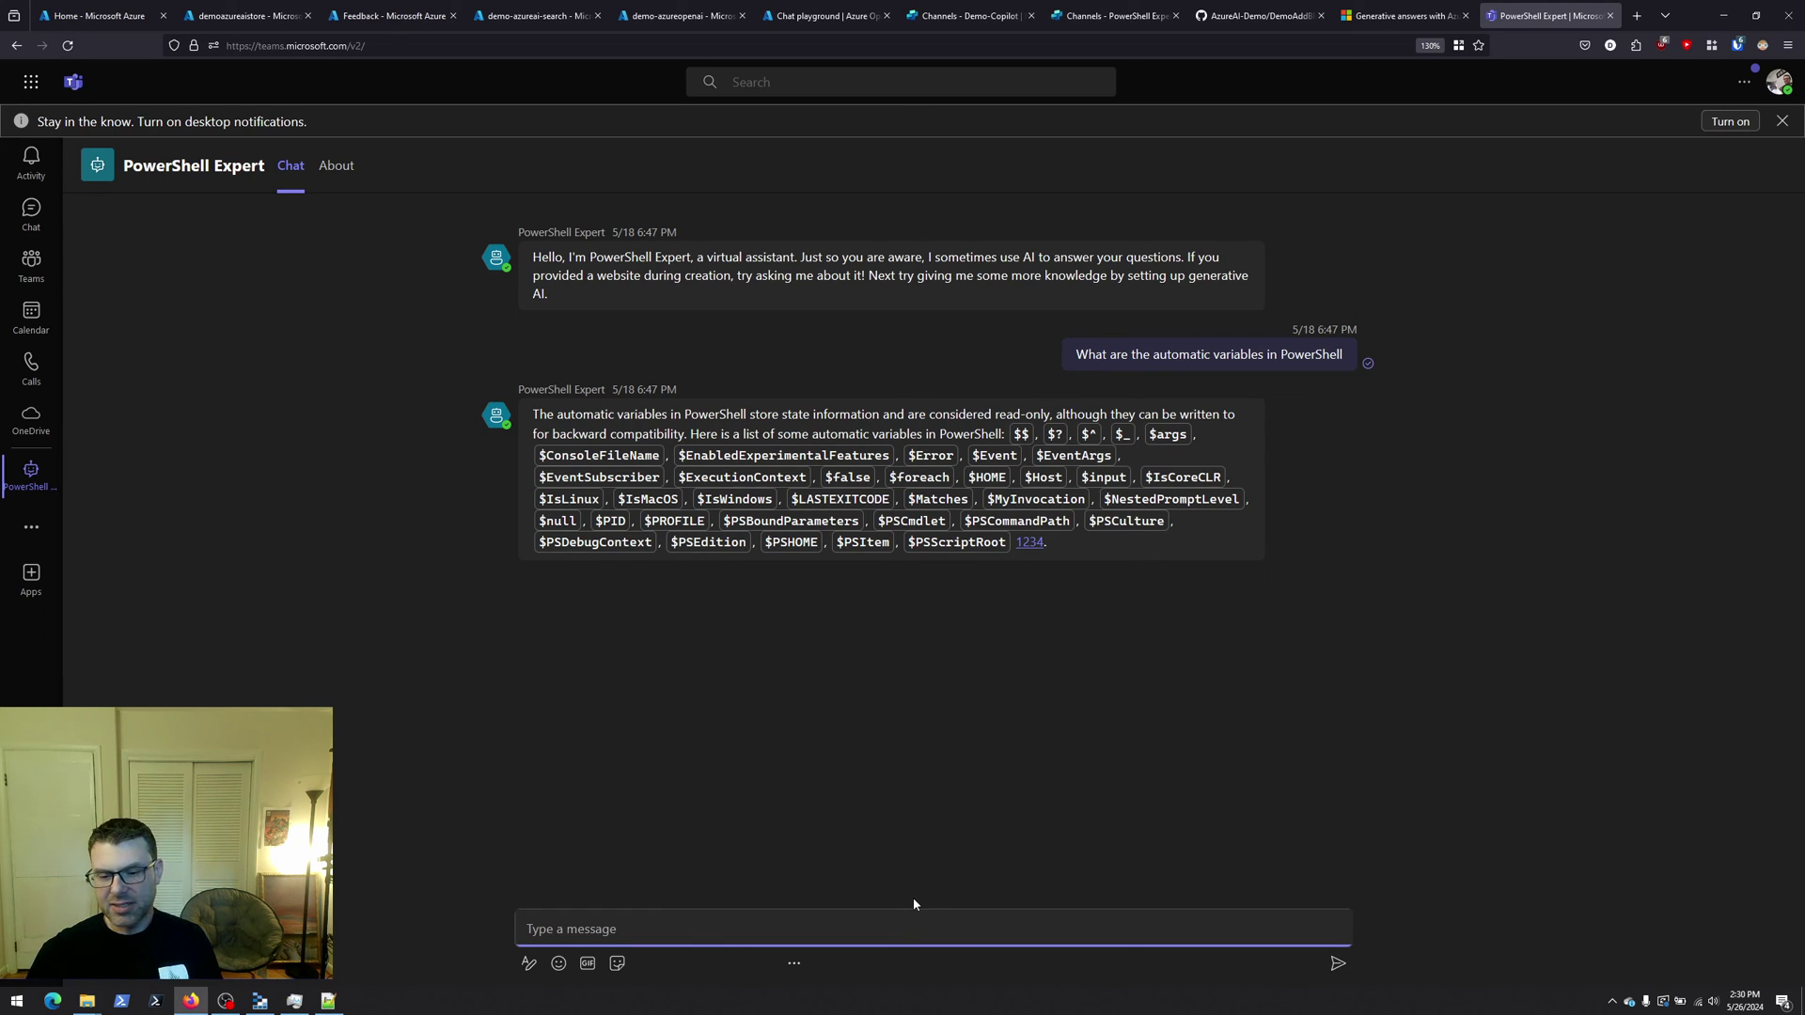
left_click(886, 927)
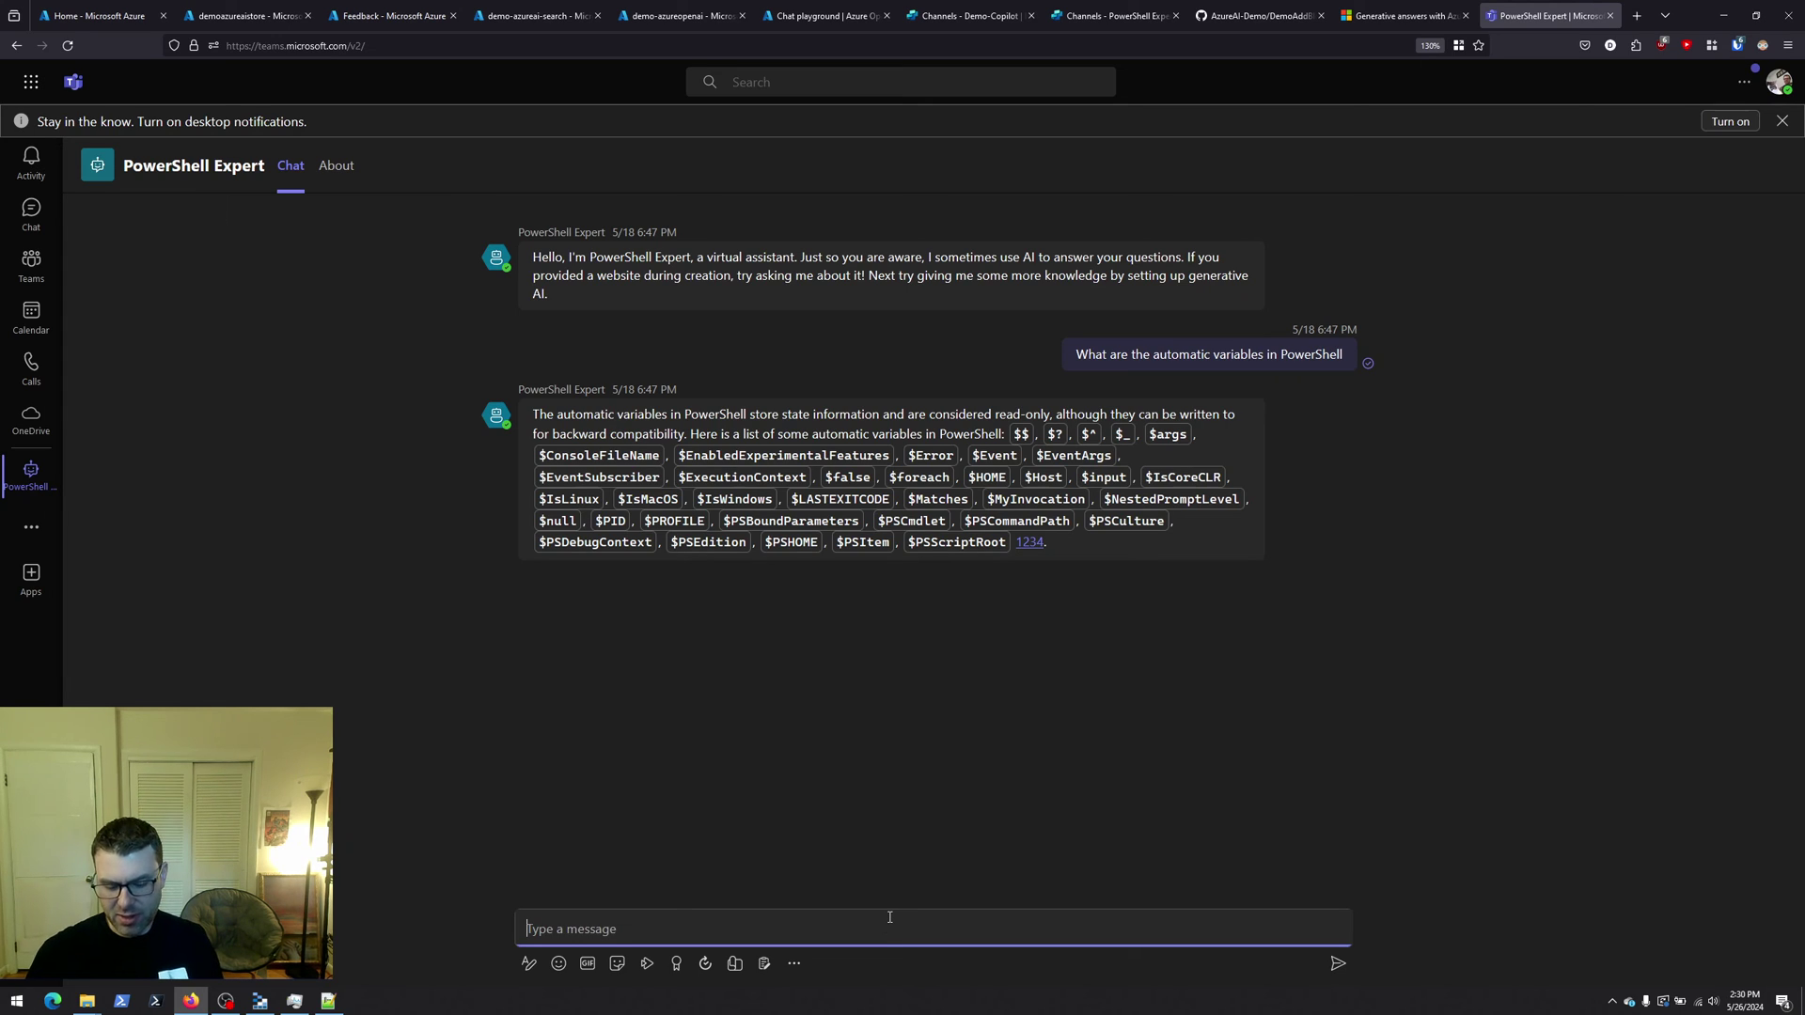
type("How")
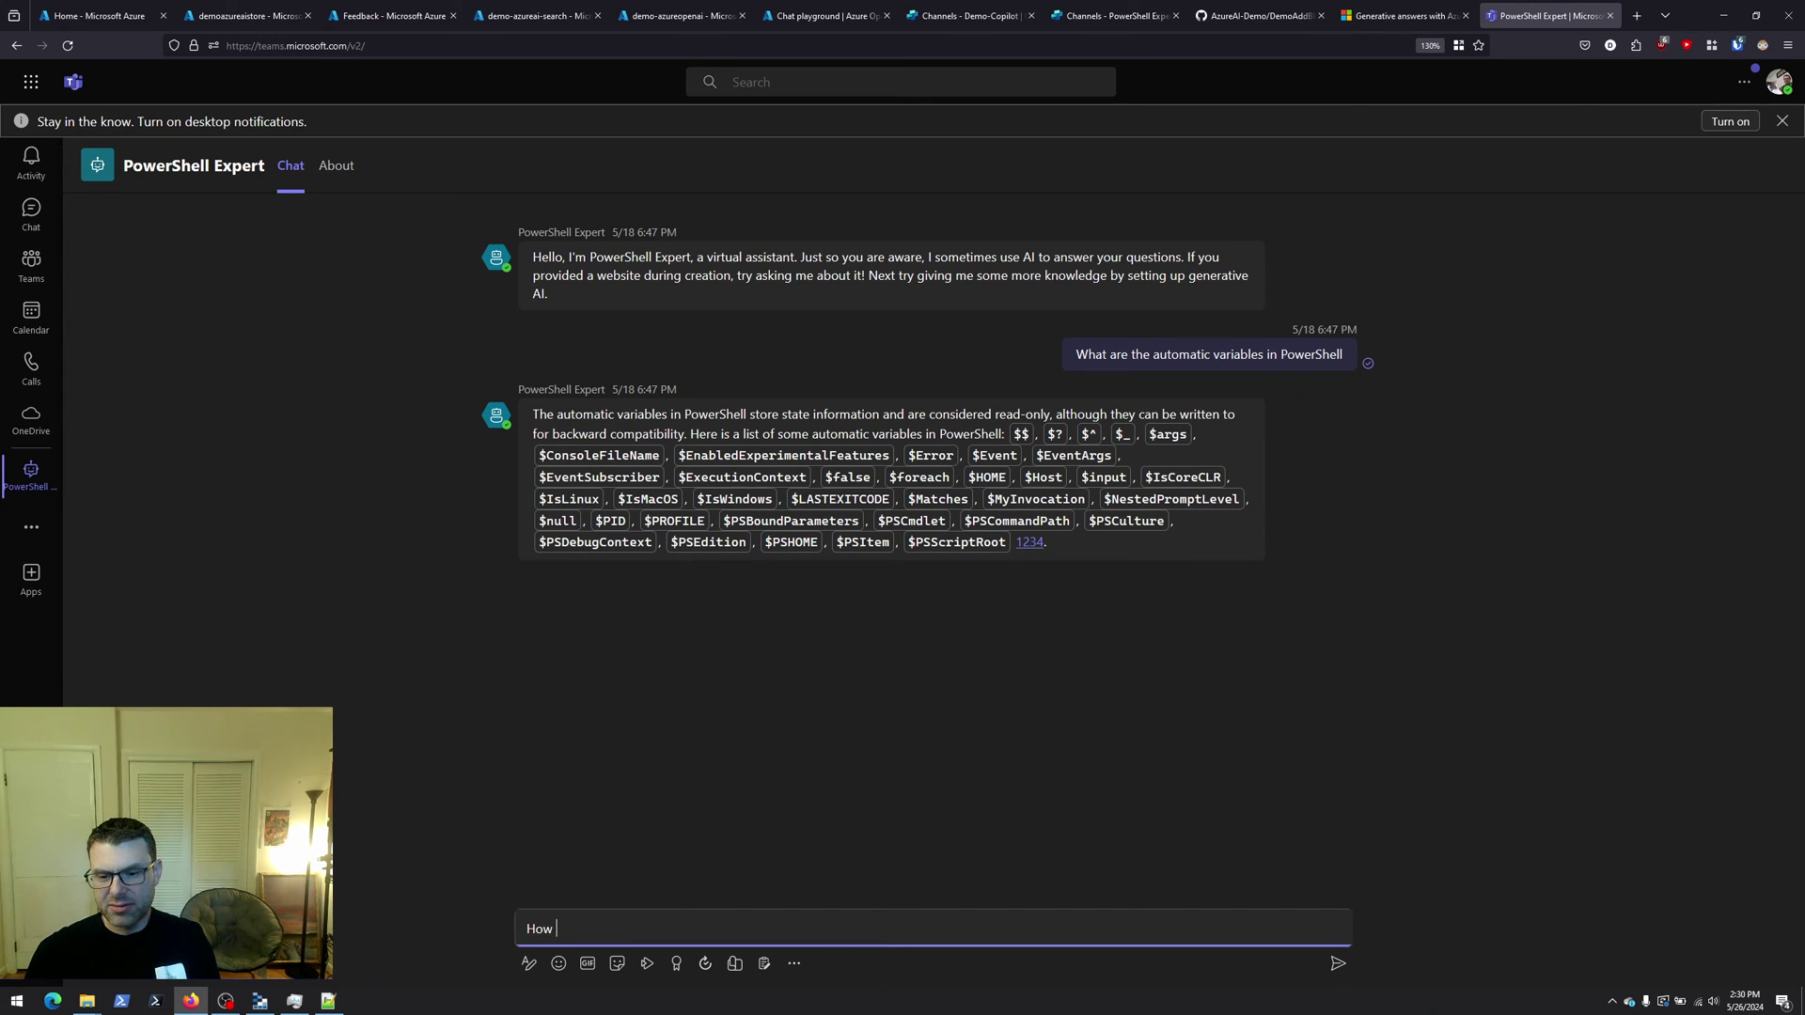
type(" do I list all files")
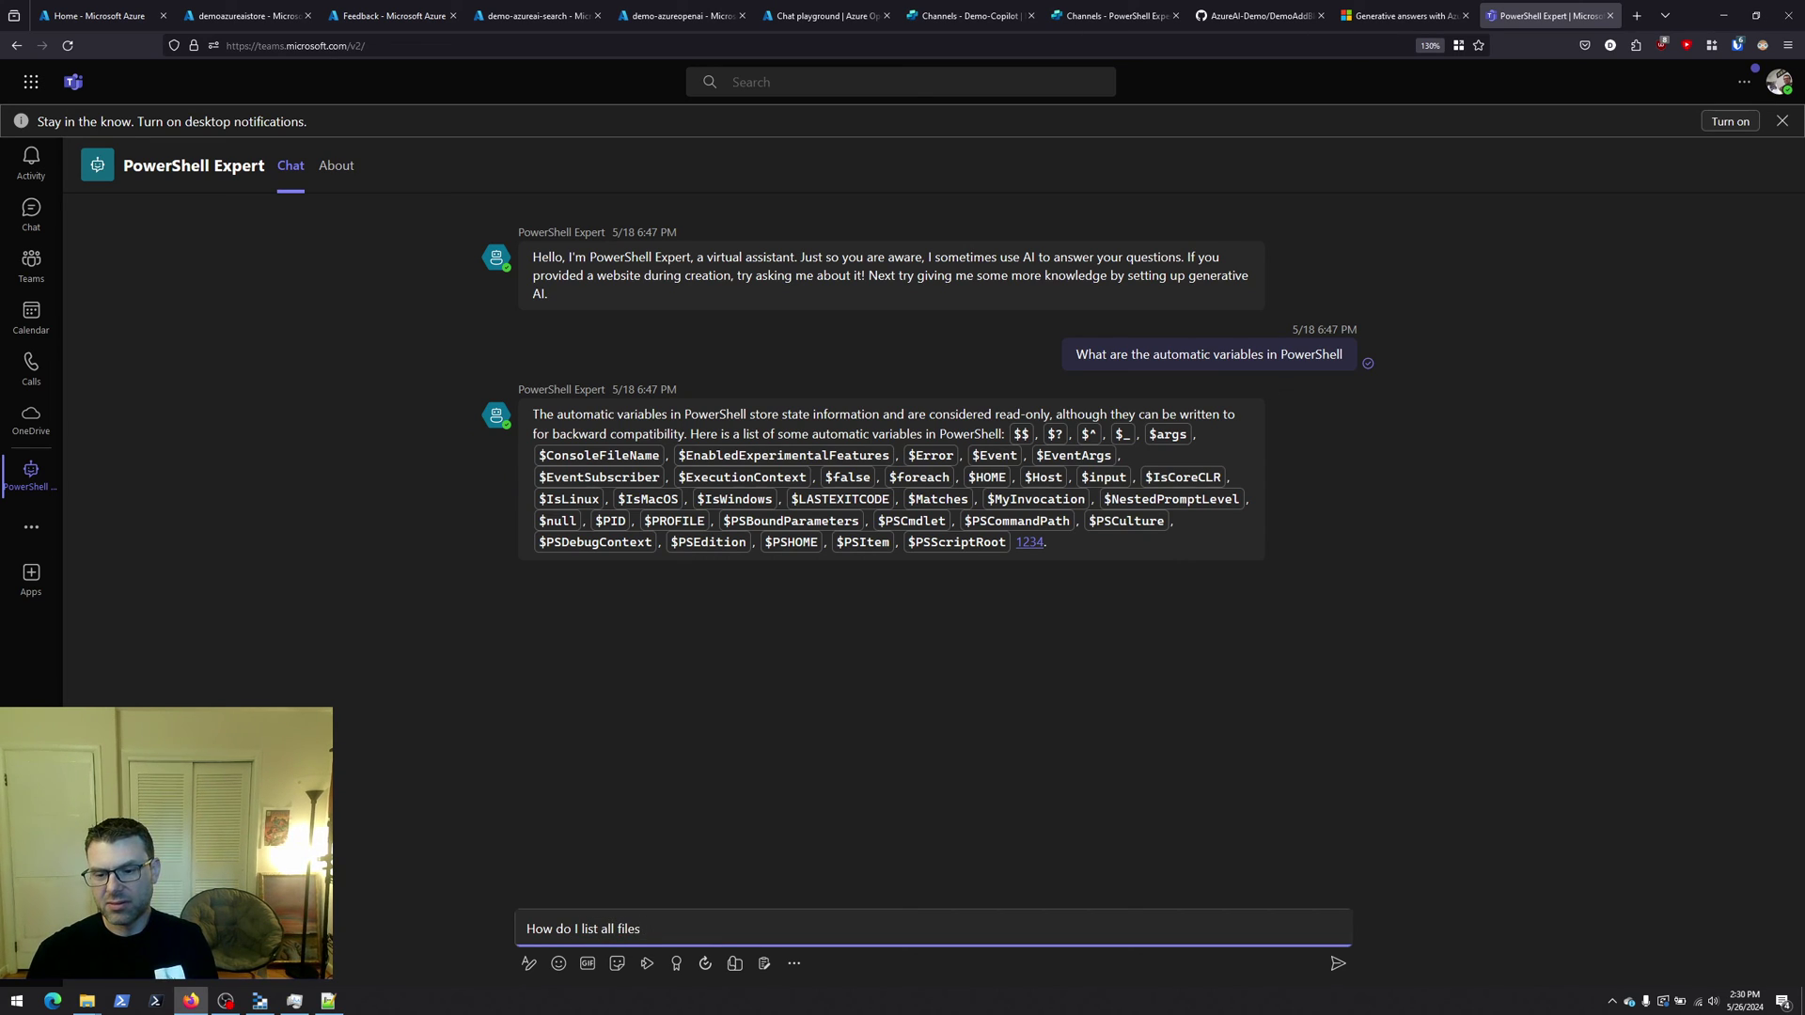
type(" recursiv")
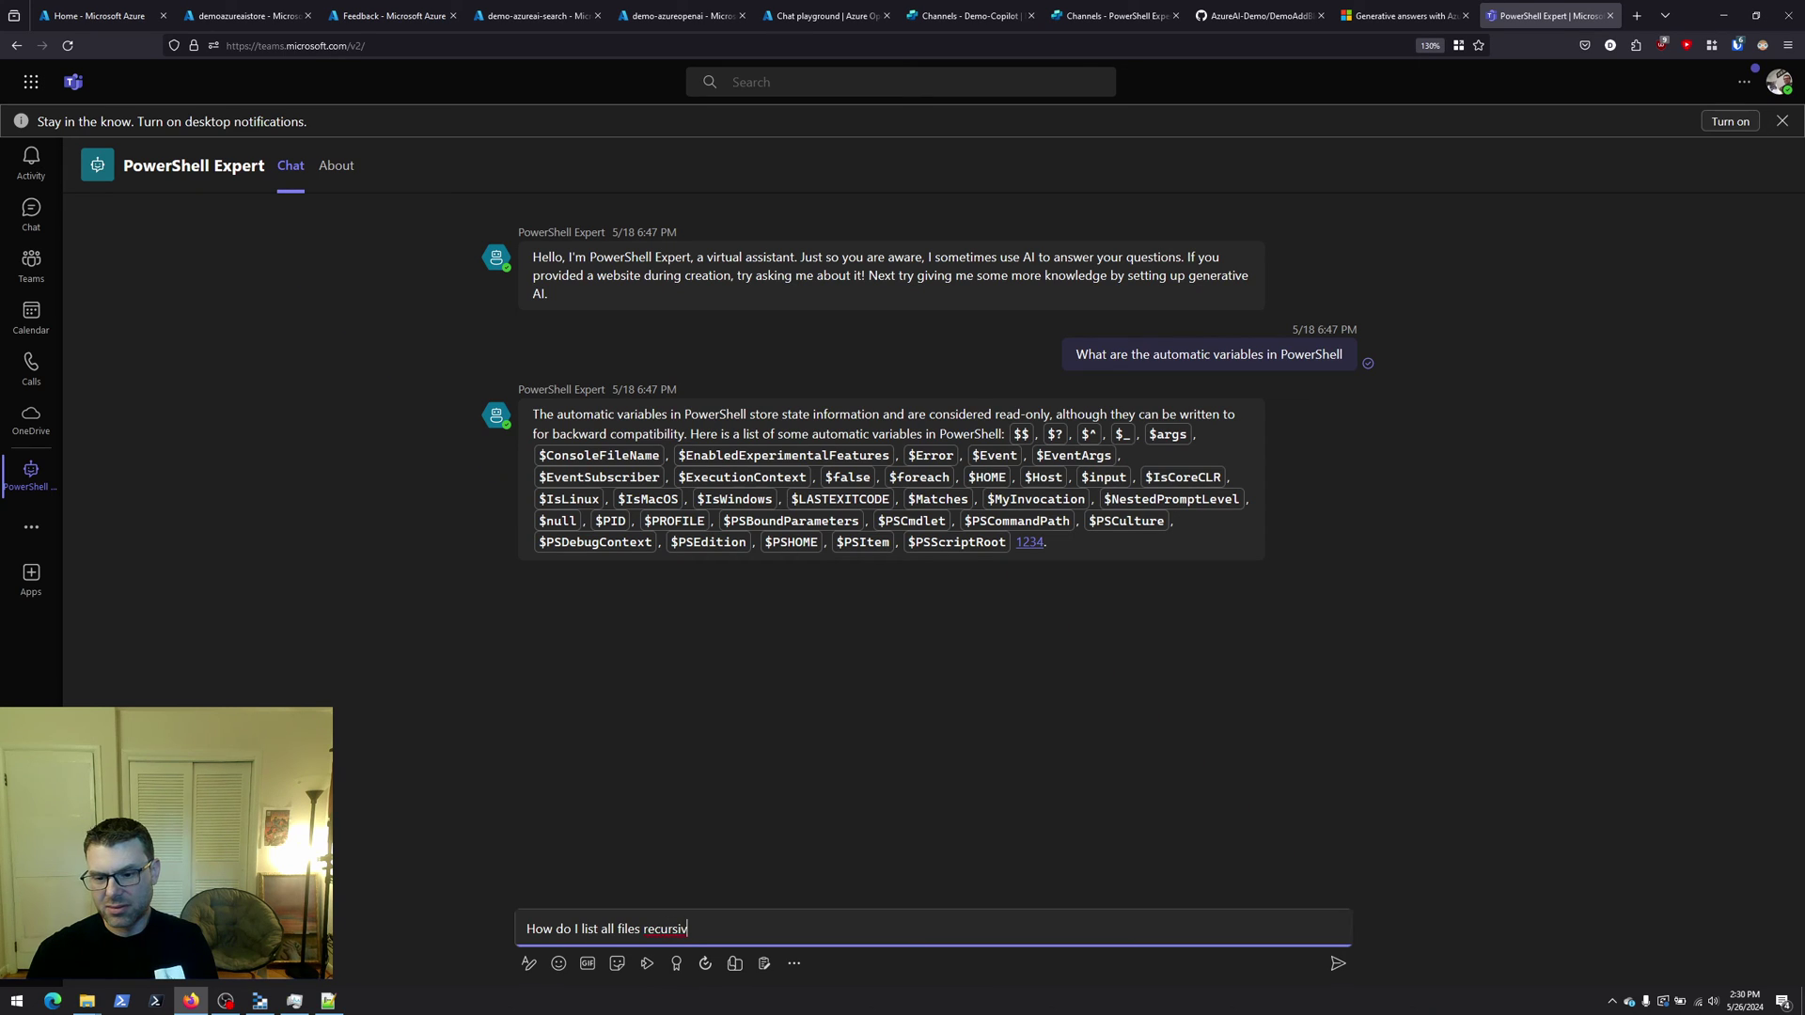
type("ley in ")
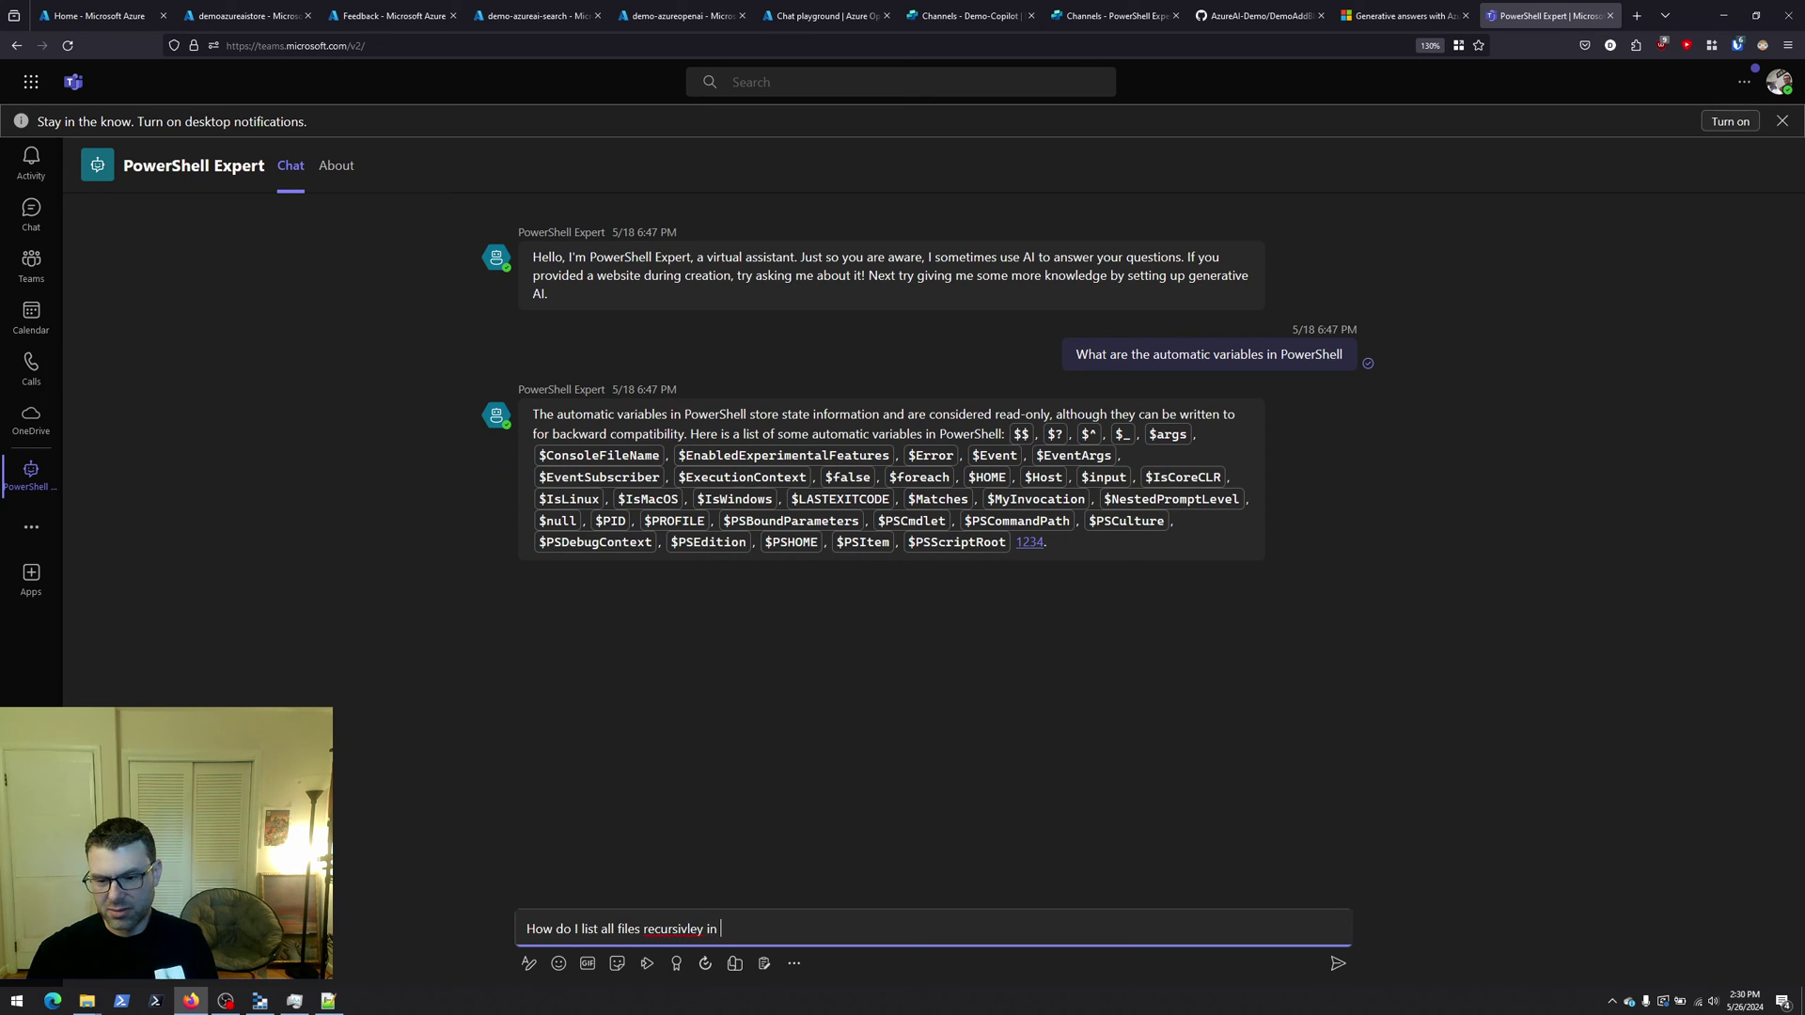
type("a directory")
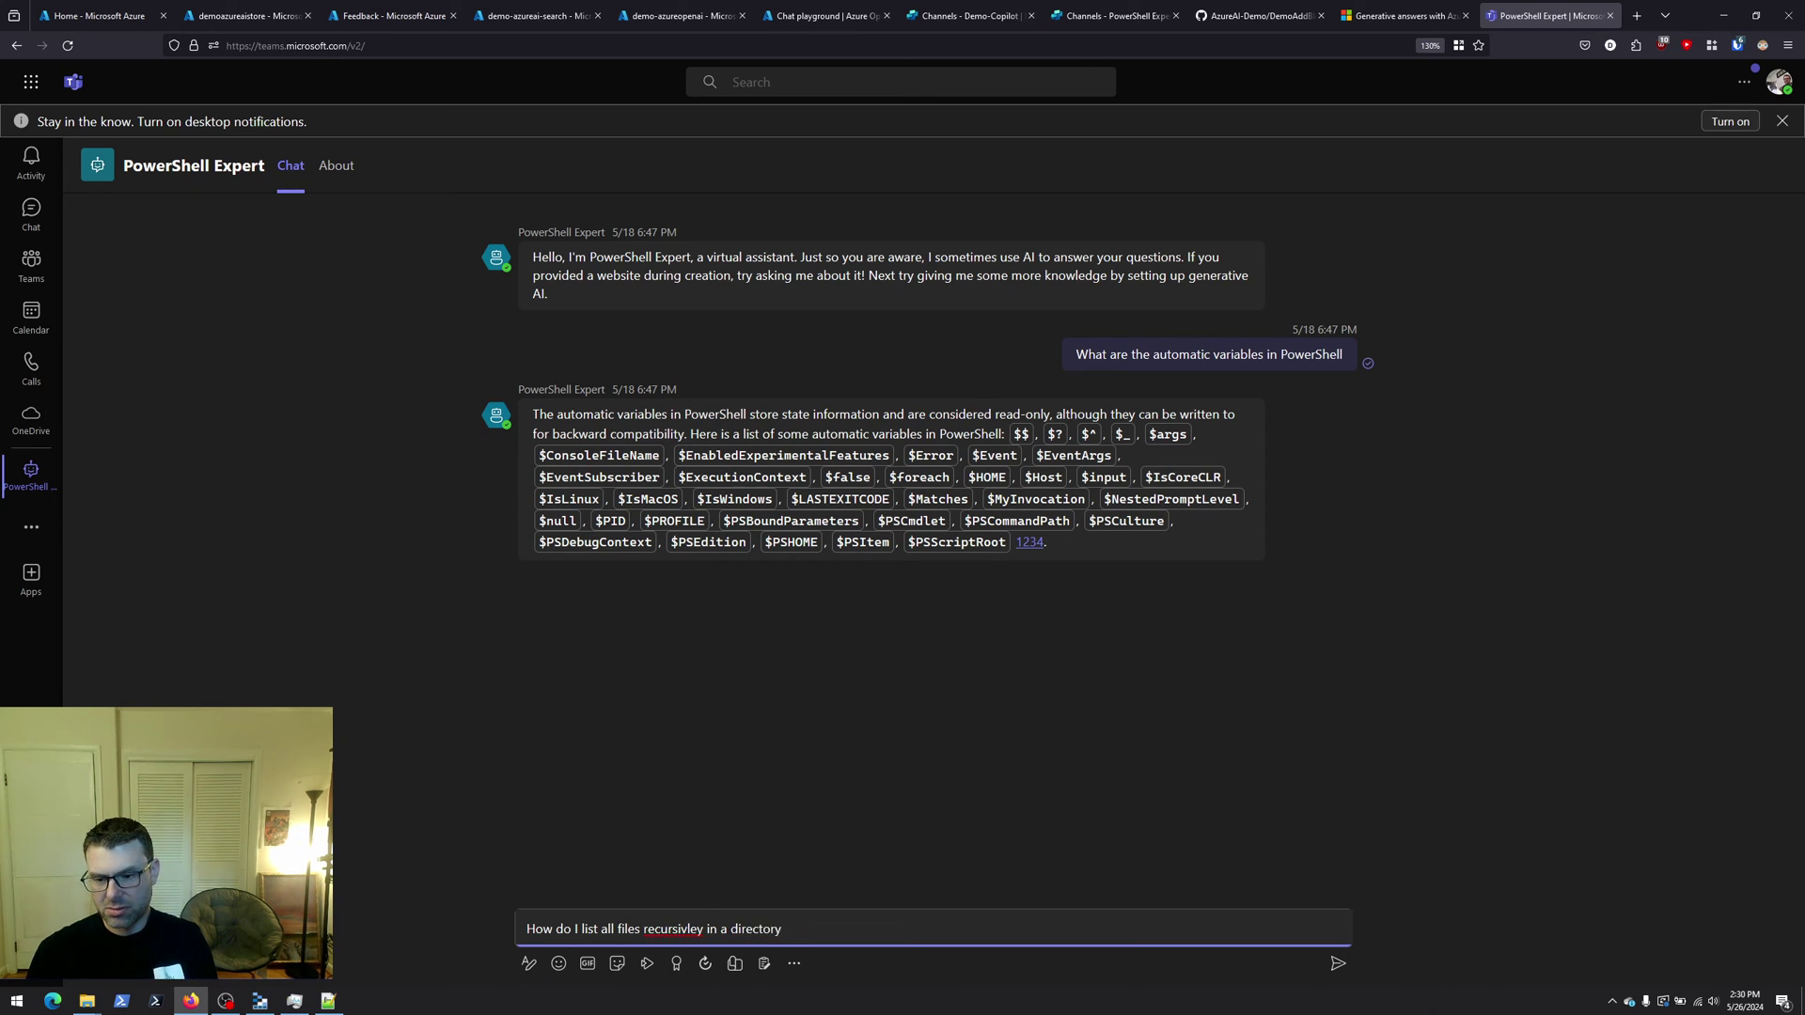
type(" with powershell")
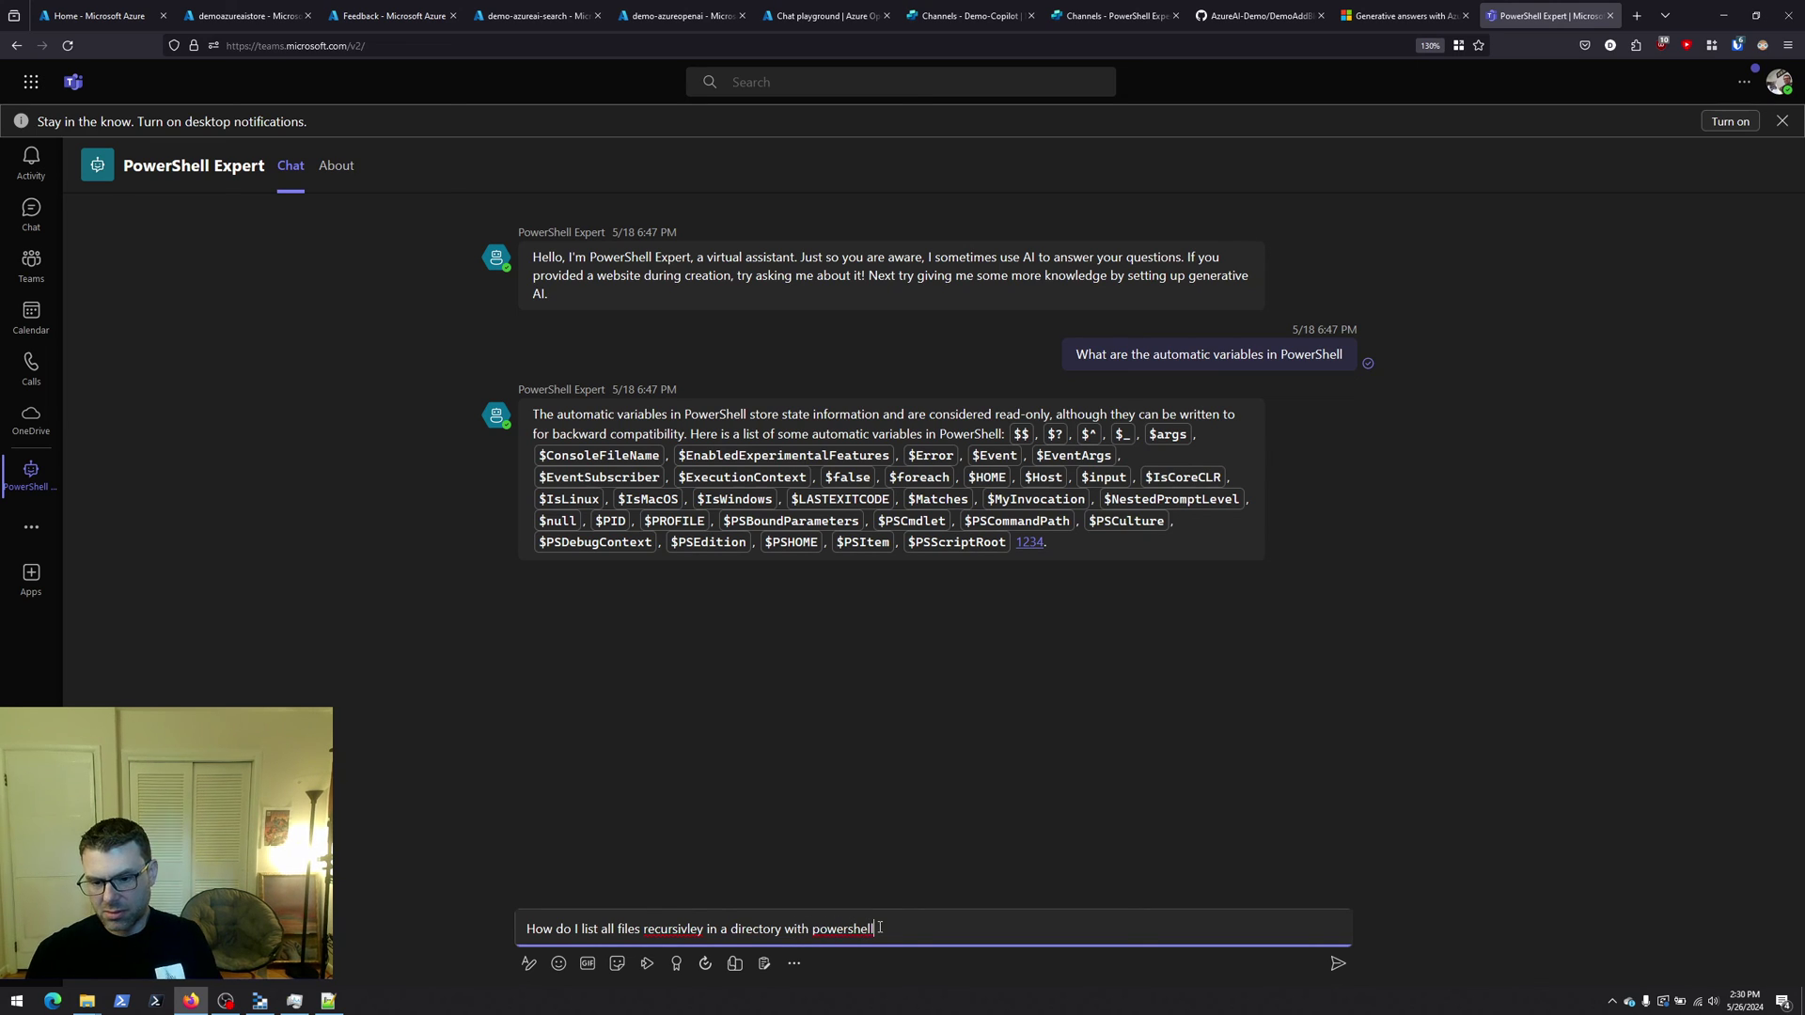
right_click(665, 928)
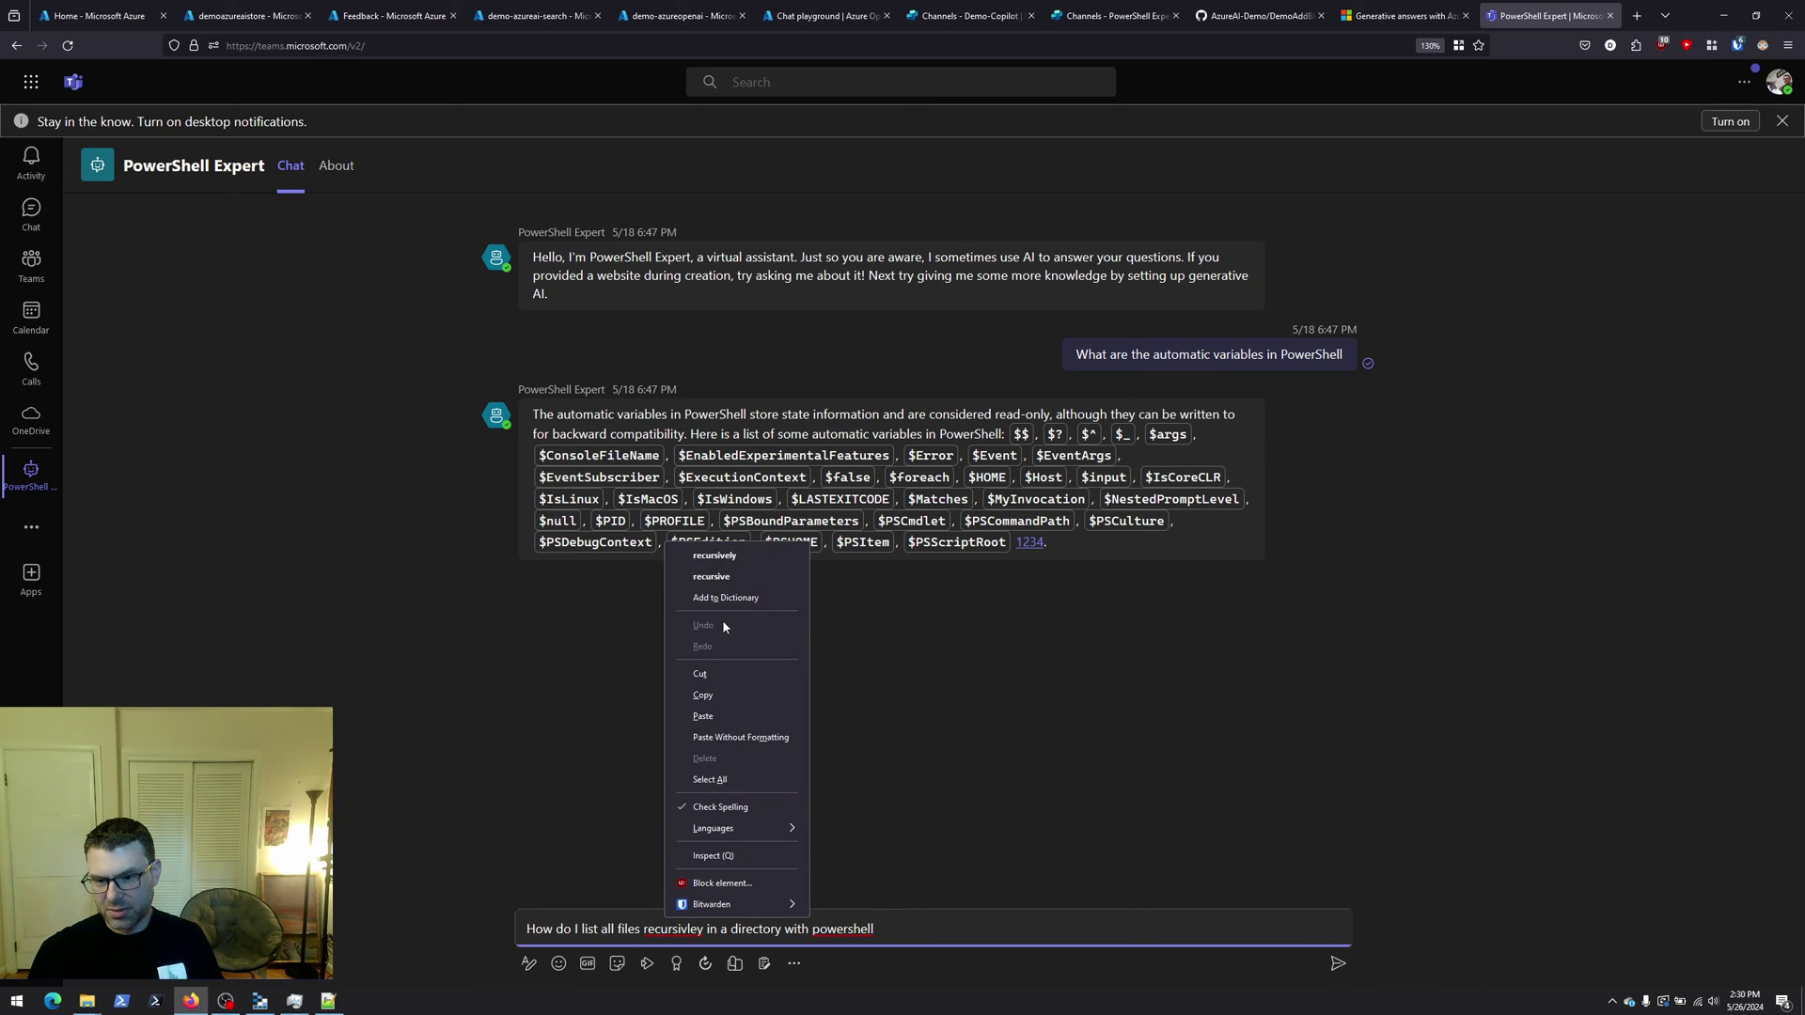
left_click(715, 556)
key("Return")
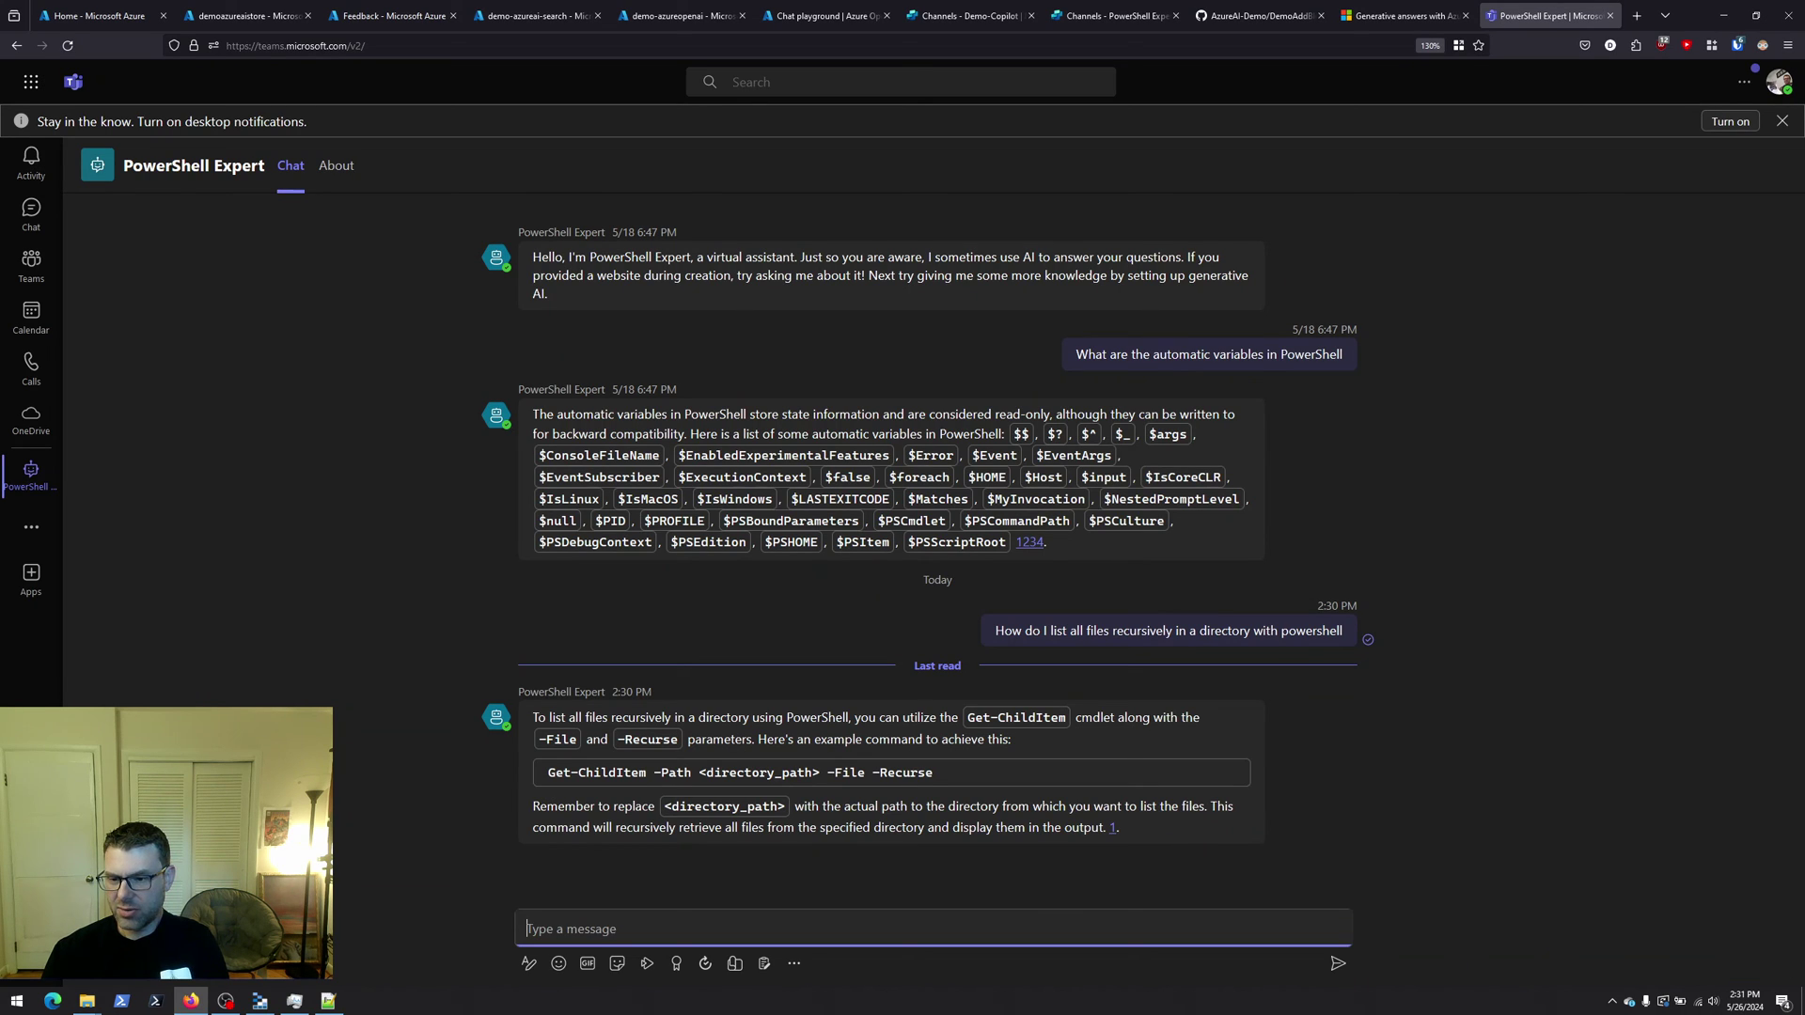
Check the source cited in the copilot's file listing answer, and return to the Teams chat
left_click(1113, 831)
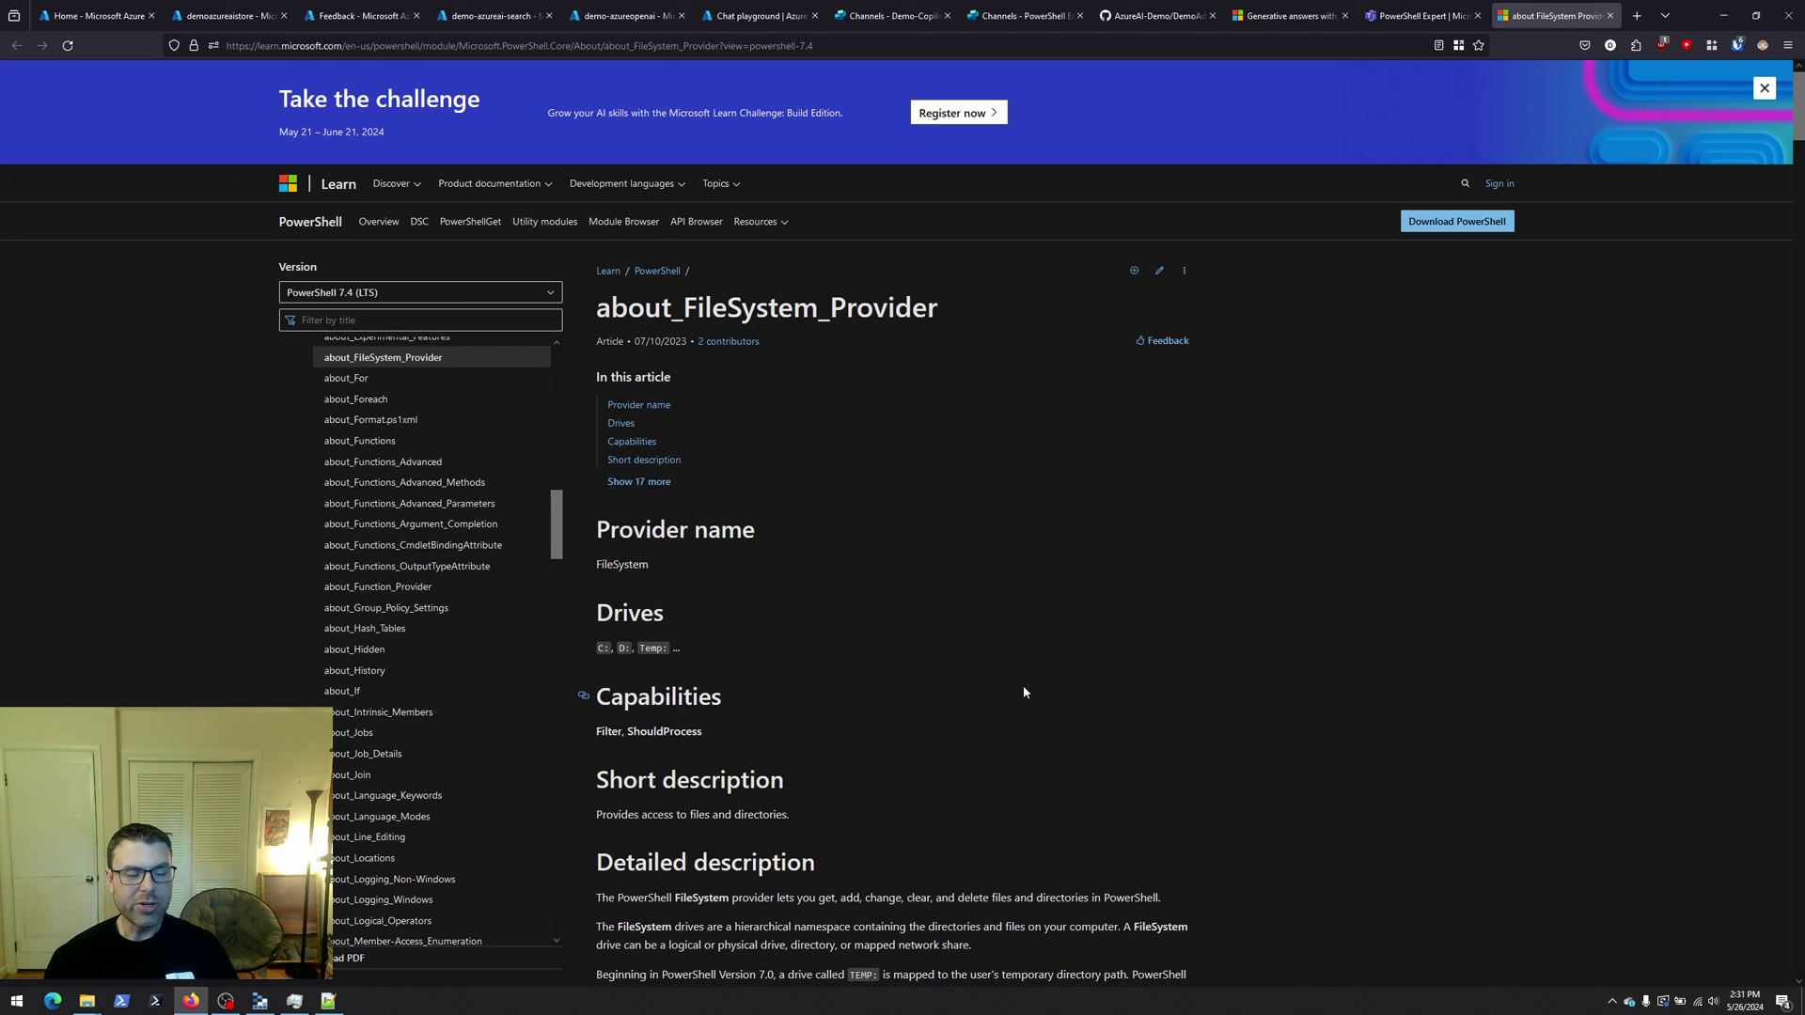
left_click(1611, 16)
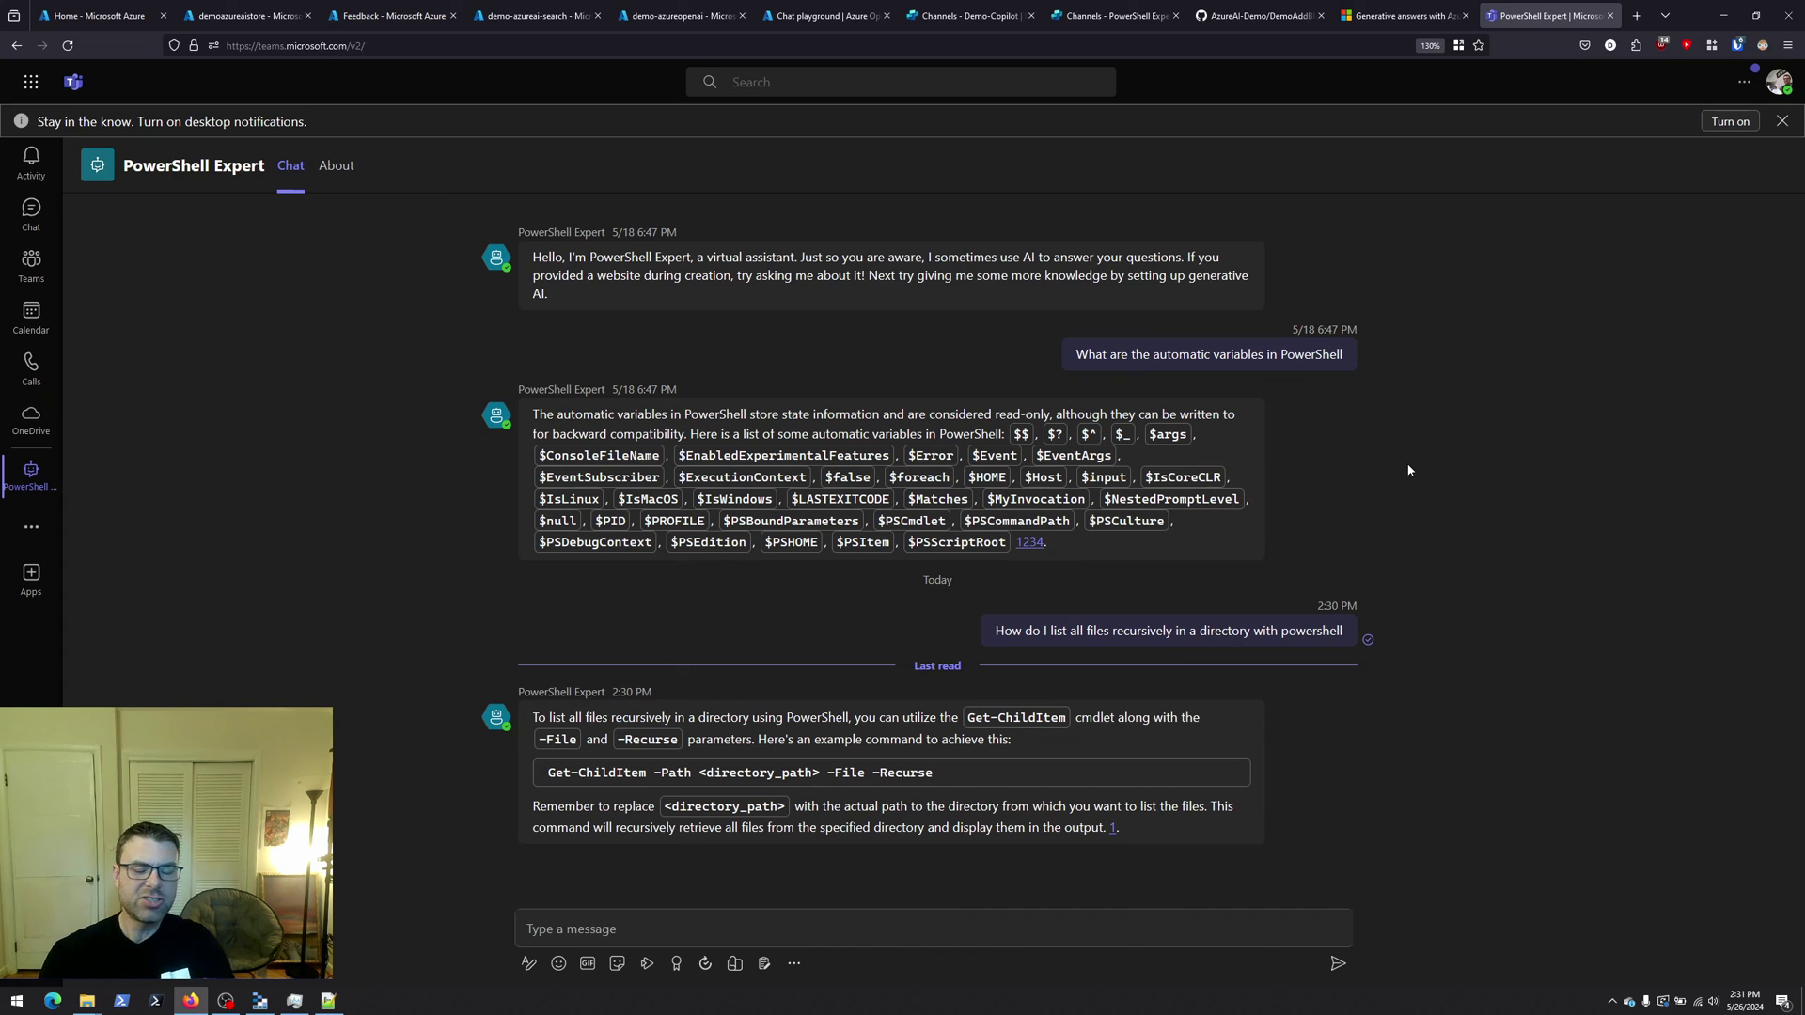